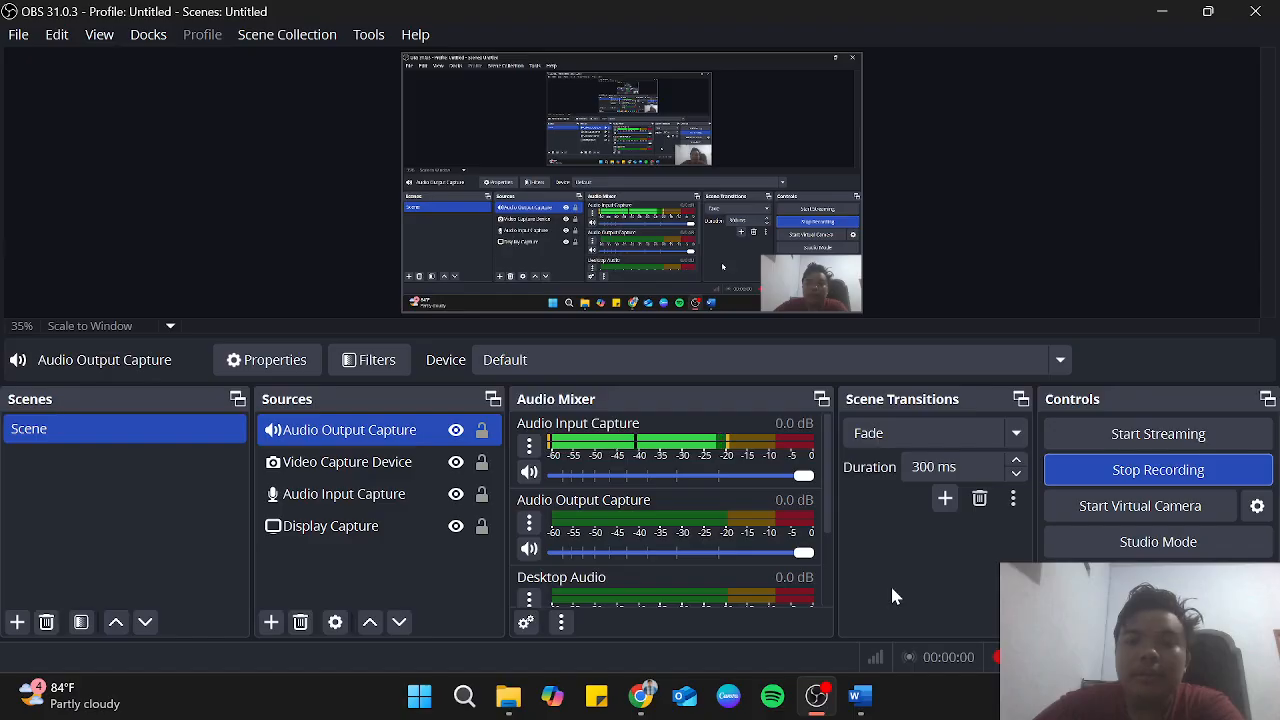
Switch to the Word document "Praktikum analisis deskriptif (1)" and review its instructions, variable list and data transformation questions.
key("alt+Tab")
key("Tab")
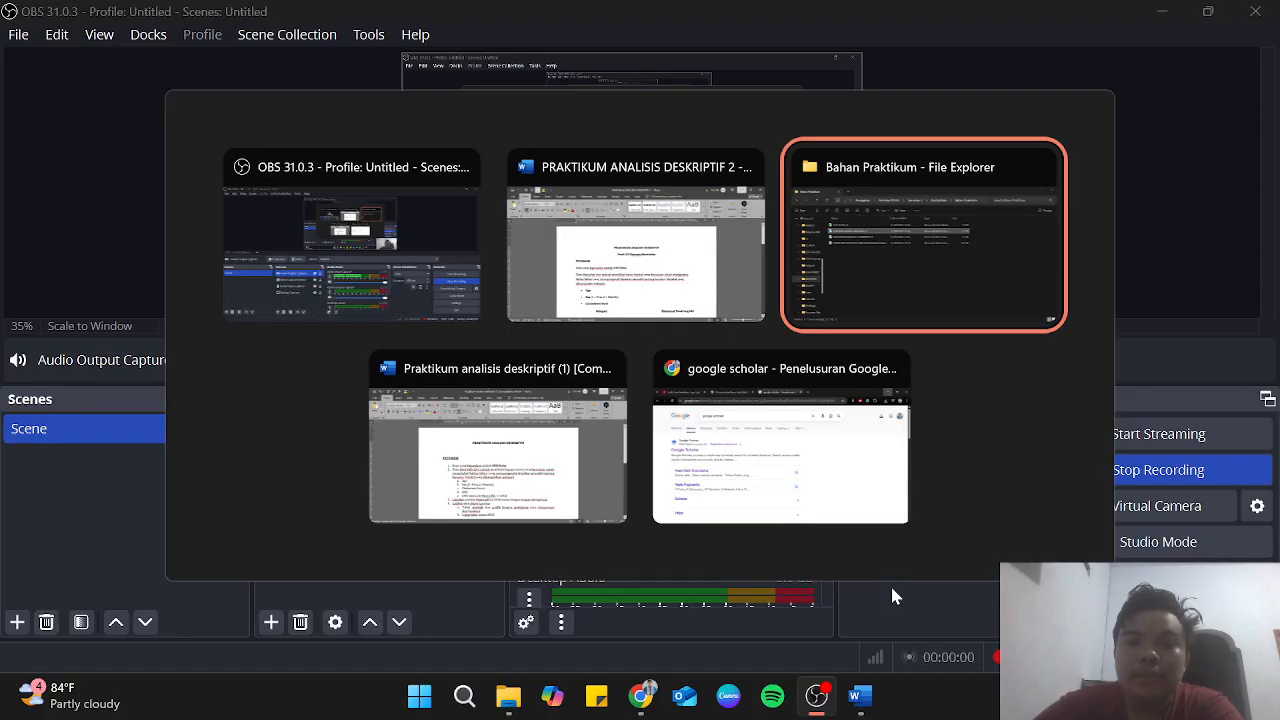
key("alt+Left")
key("alt+Down")
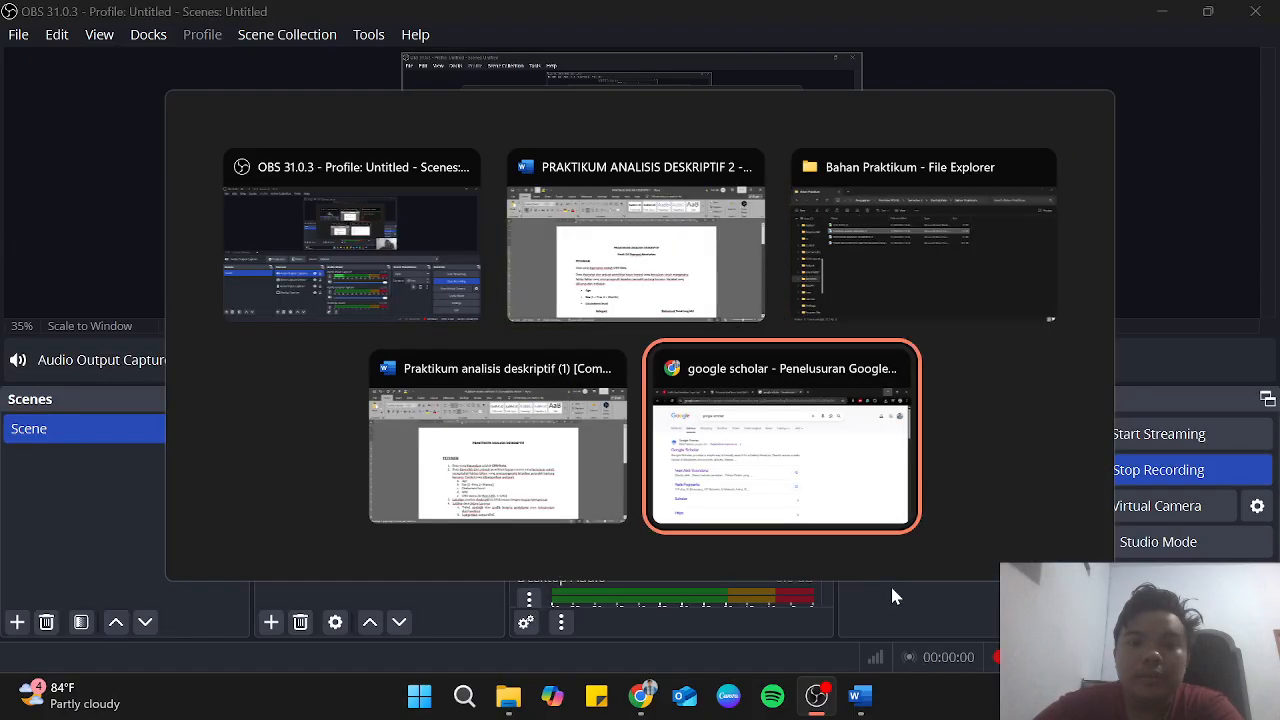
key("alt+Left")
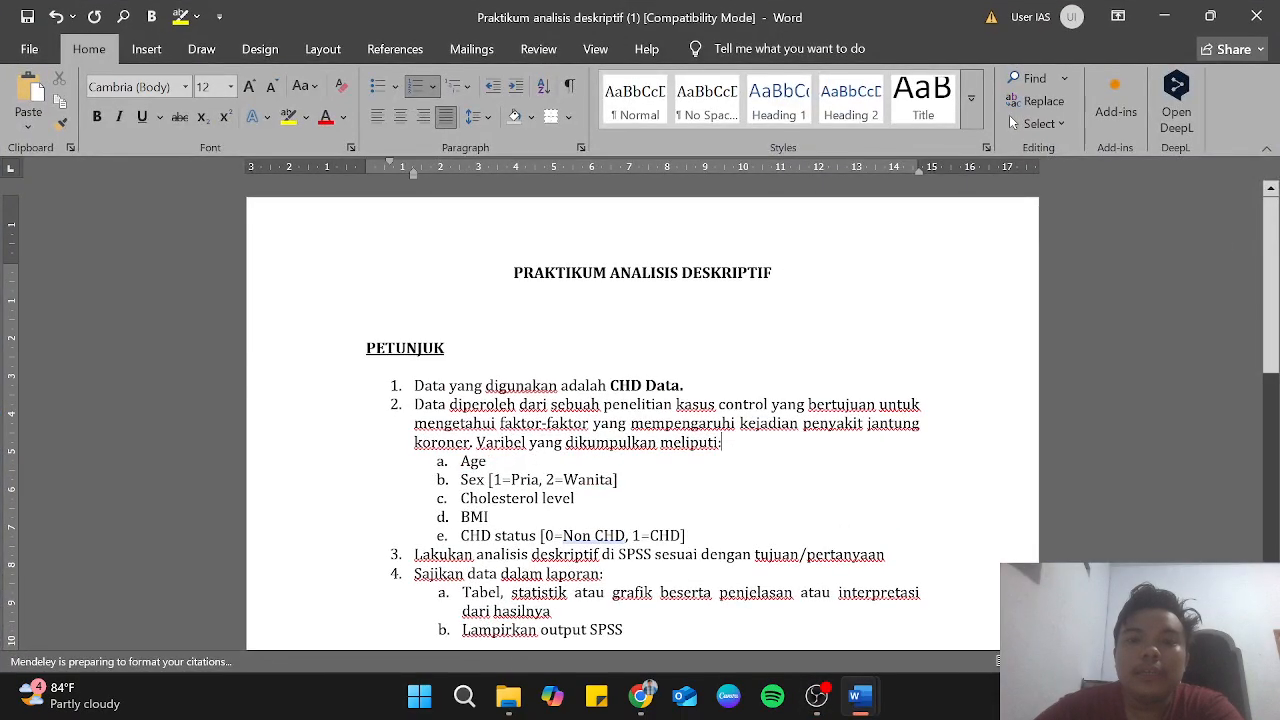
left_click(487, 461)
scroll(642, 412, "down", 3)
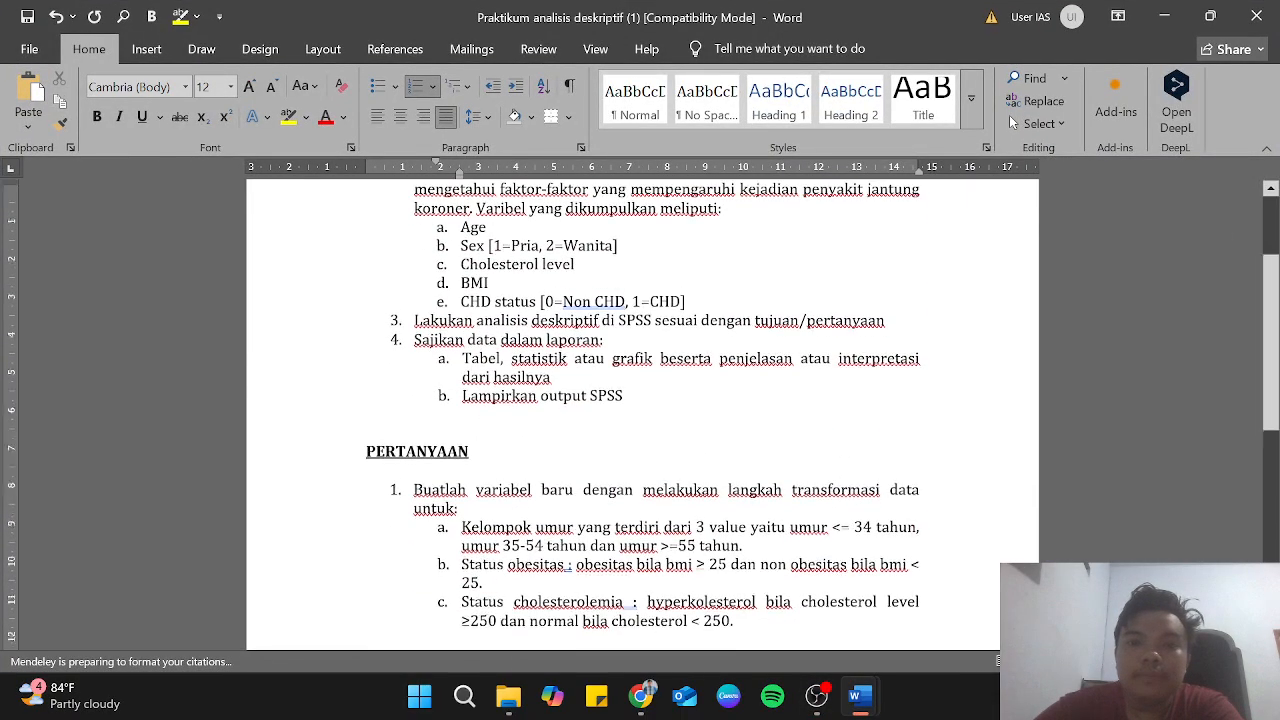
scroll(642, 412, "up", 3)
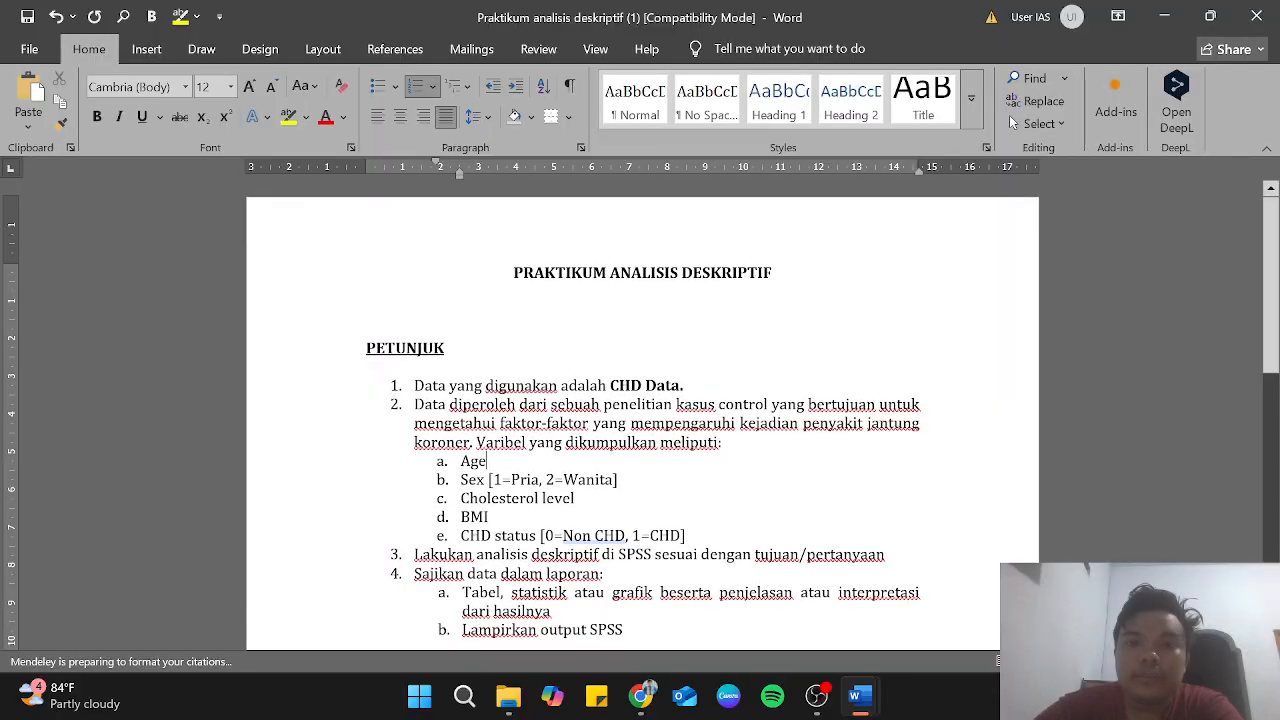
Launch PASW Statistics 18 and dismiss its startup and file-opening dialogs to reach the empty data editor.
left_click(477, 701)
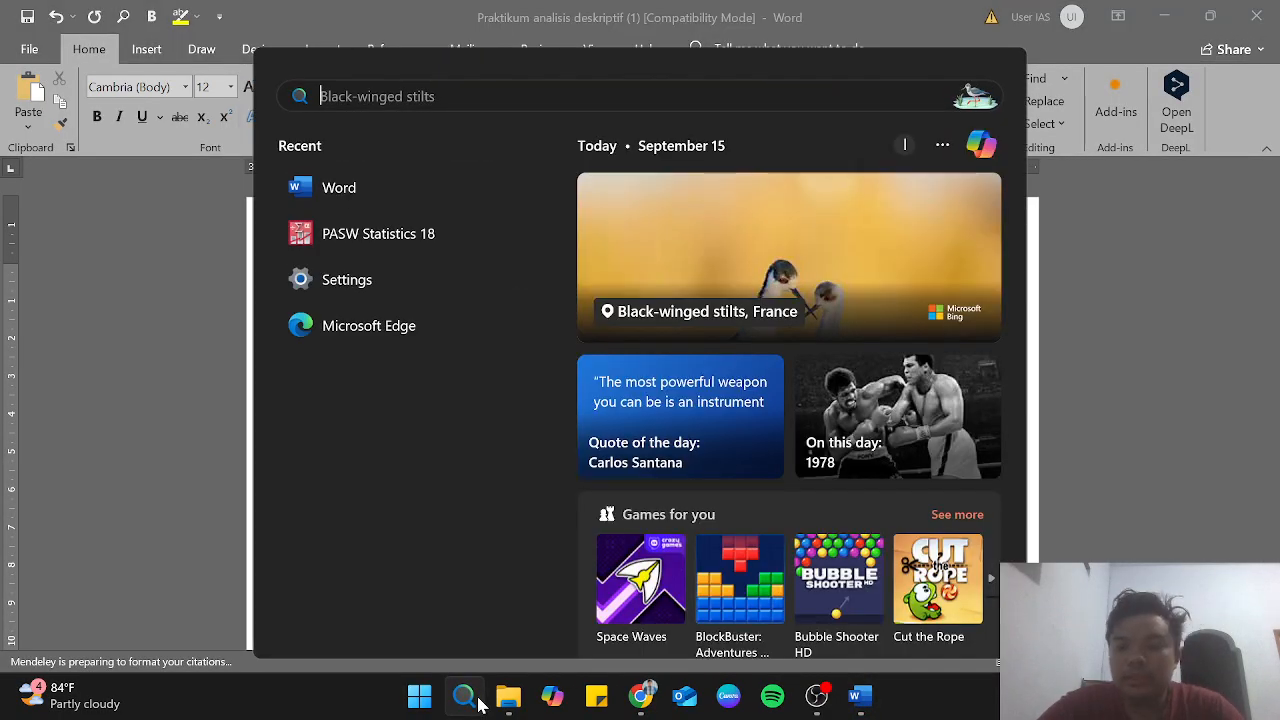
type("pa")
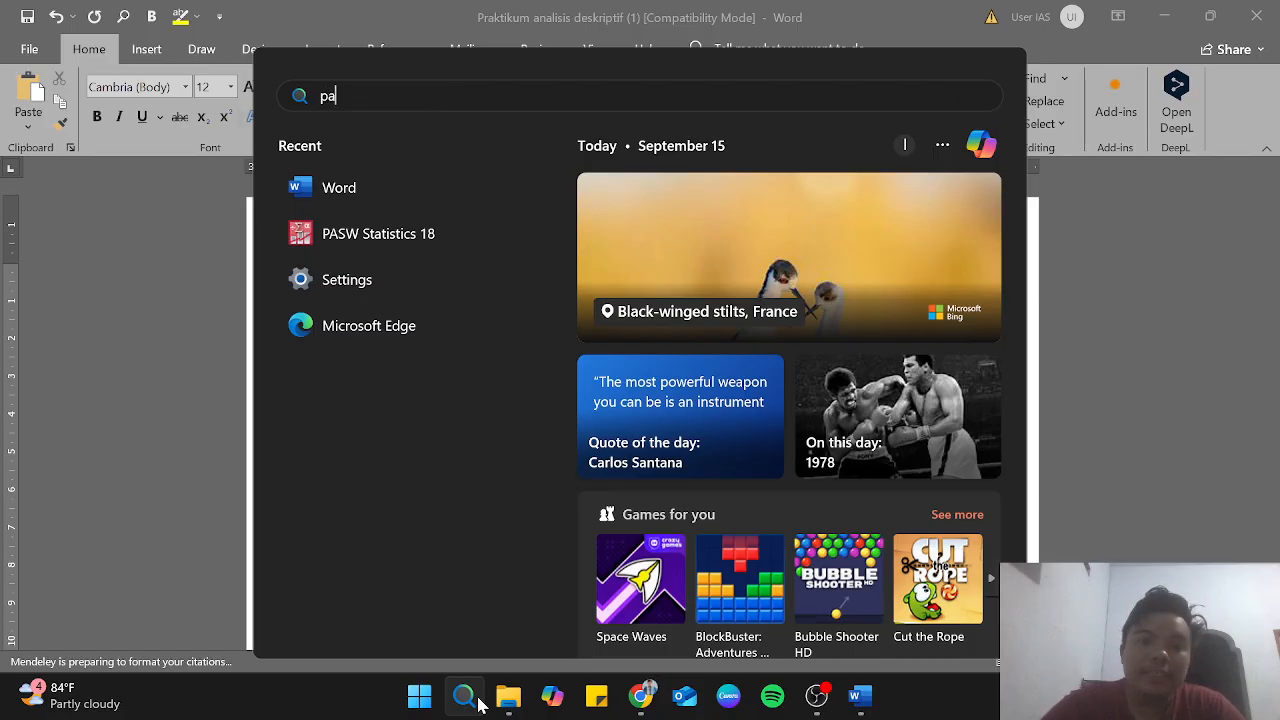
type("sw")
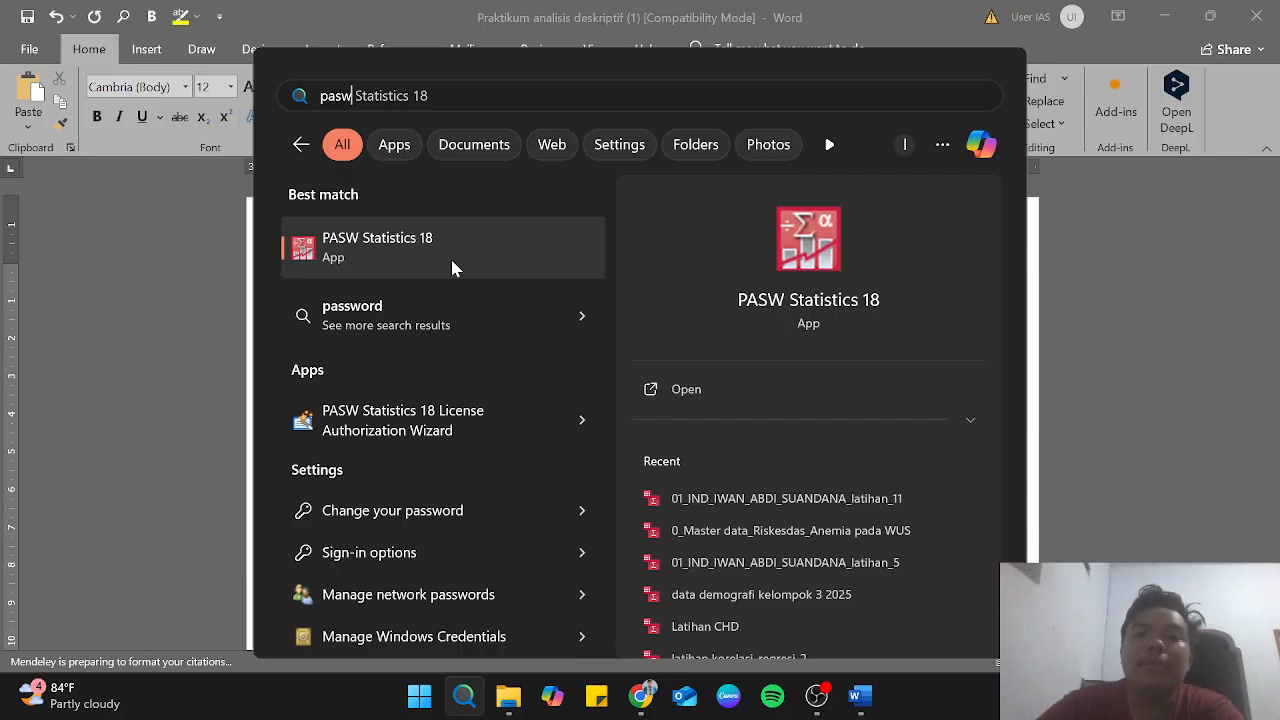
left_click(452, 268)
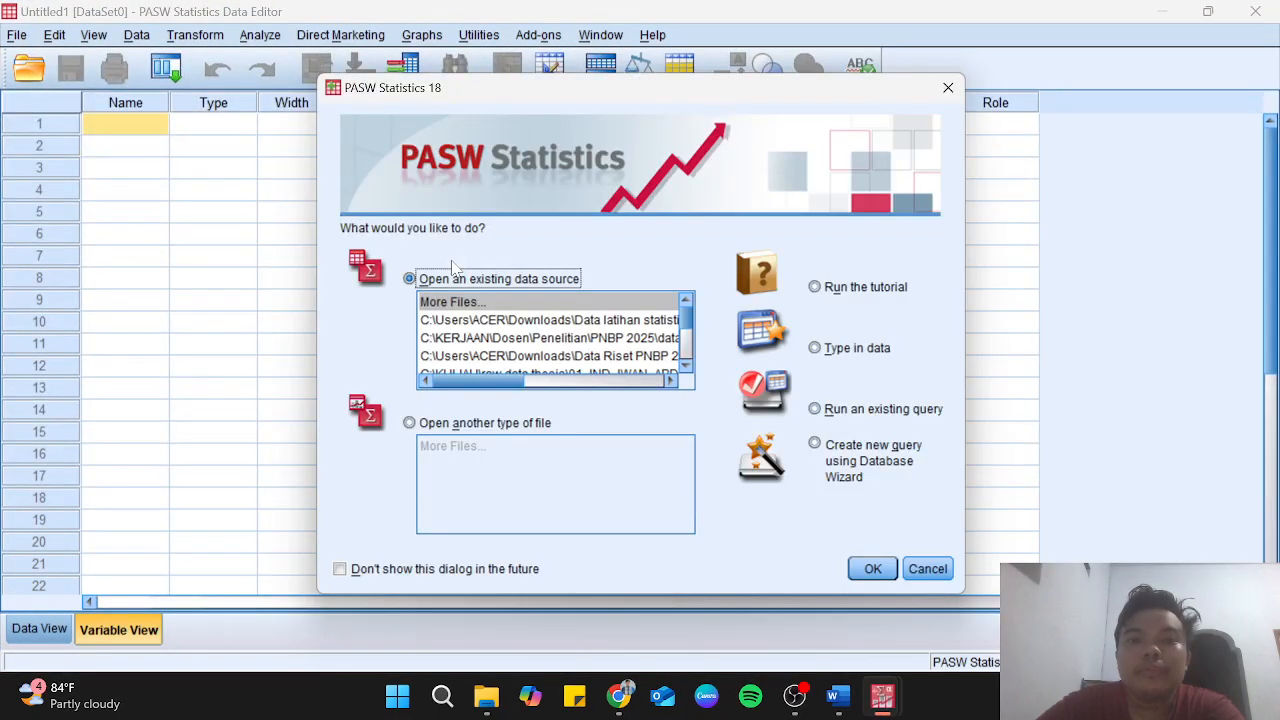
left_click(874, 570)
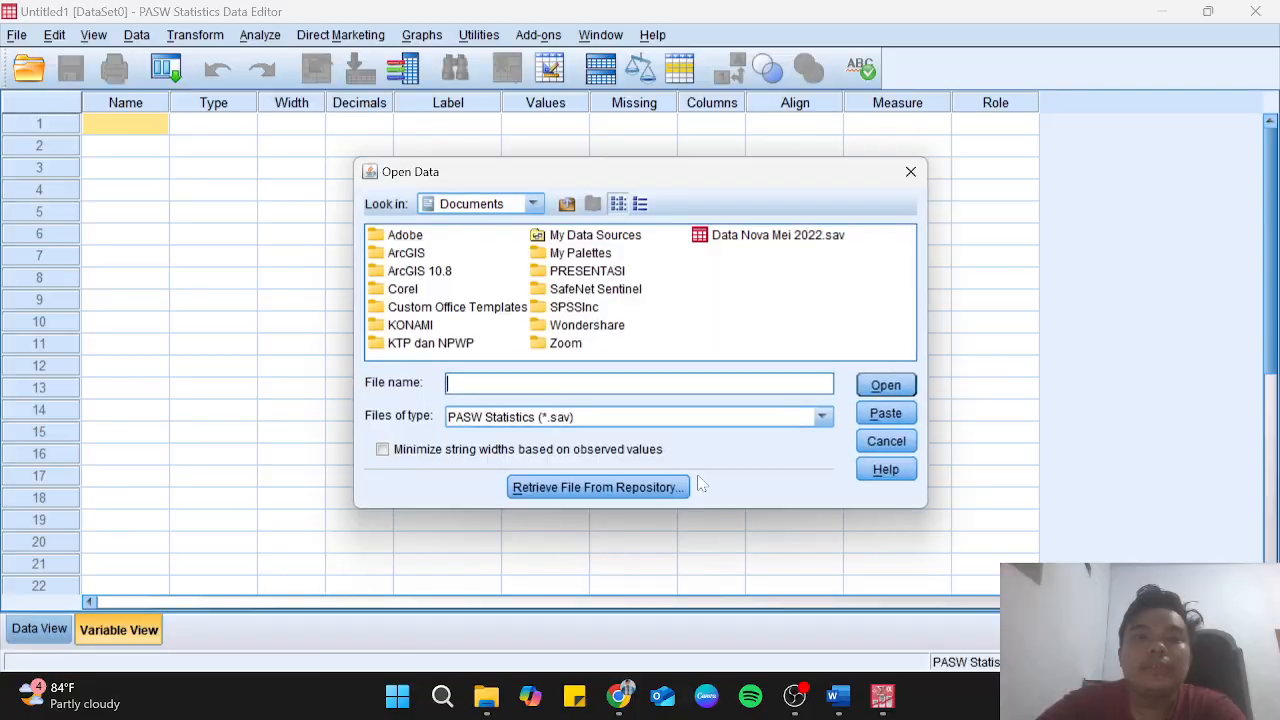
left_click(886, 442)
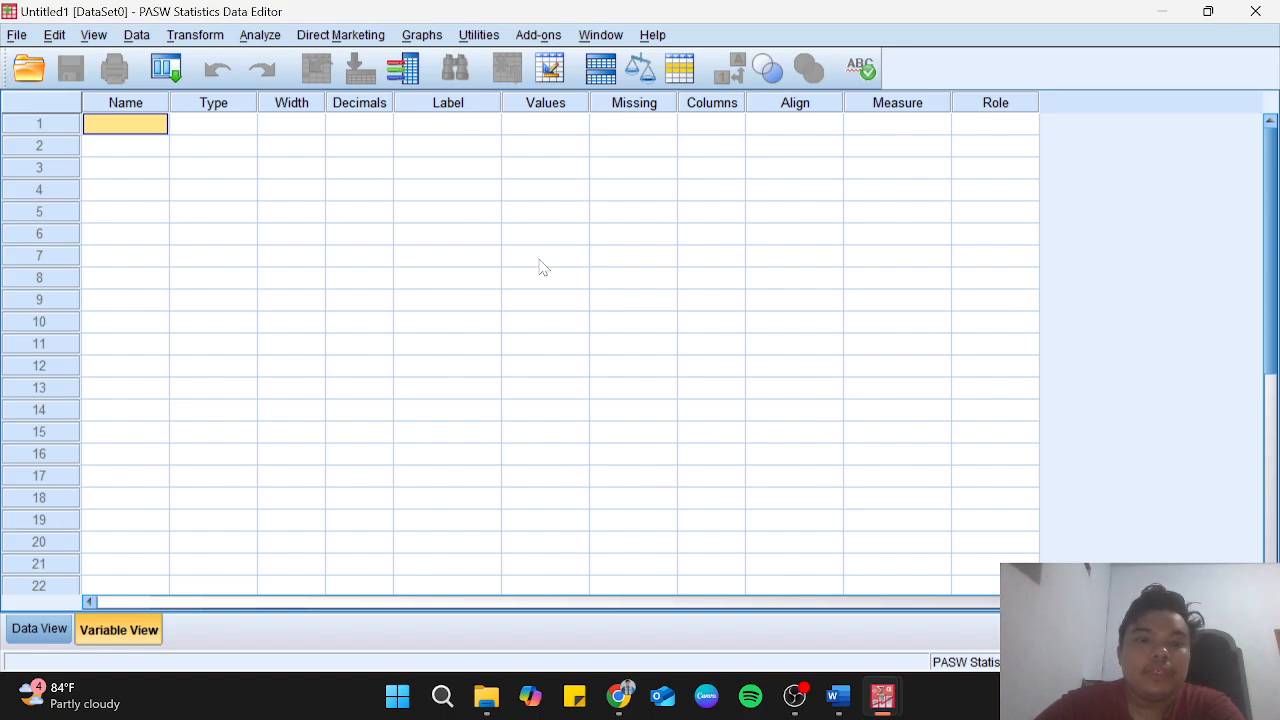
Start opening an existing data file and set the browsing location to the Acer (C:) drive.
left_click(16, 36)
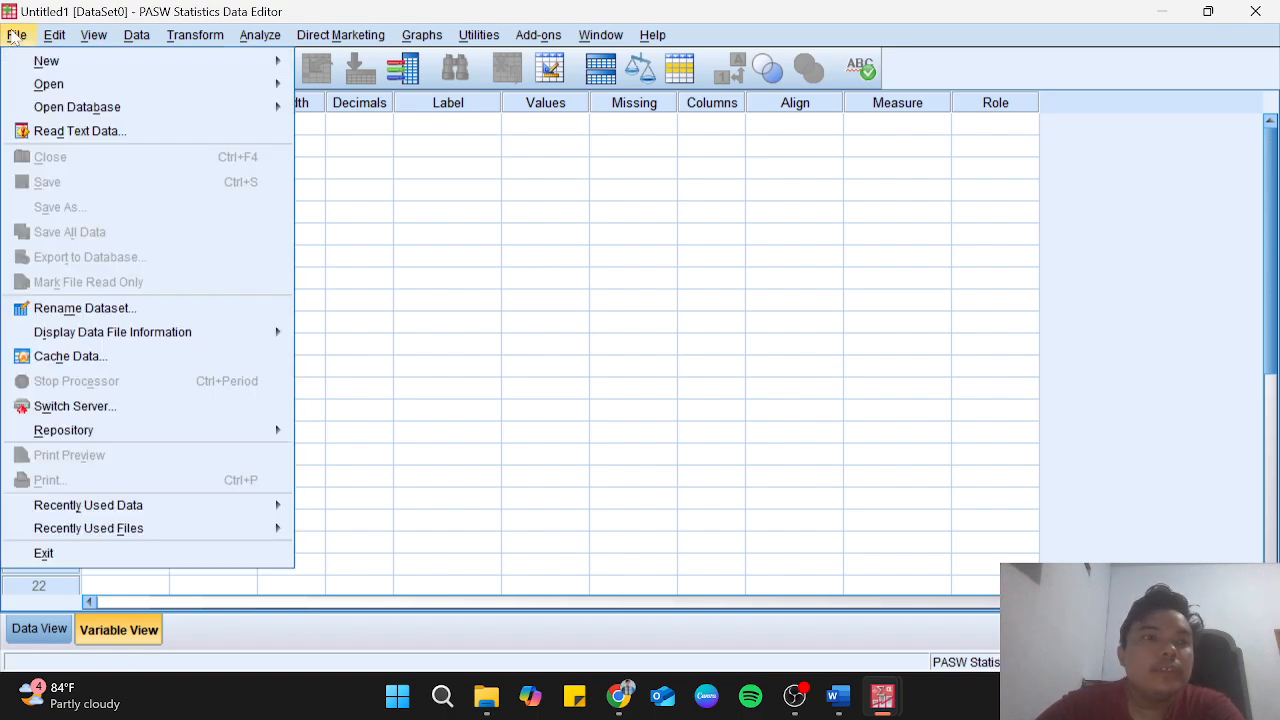
mouse_move(72, 90)
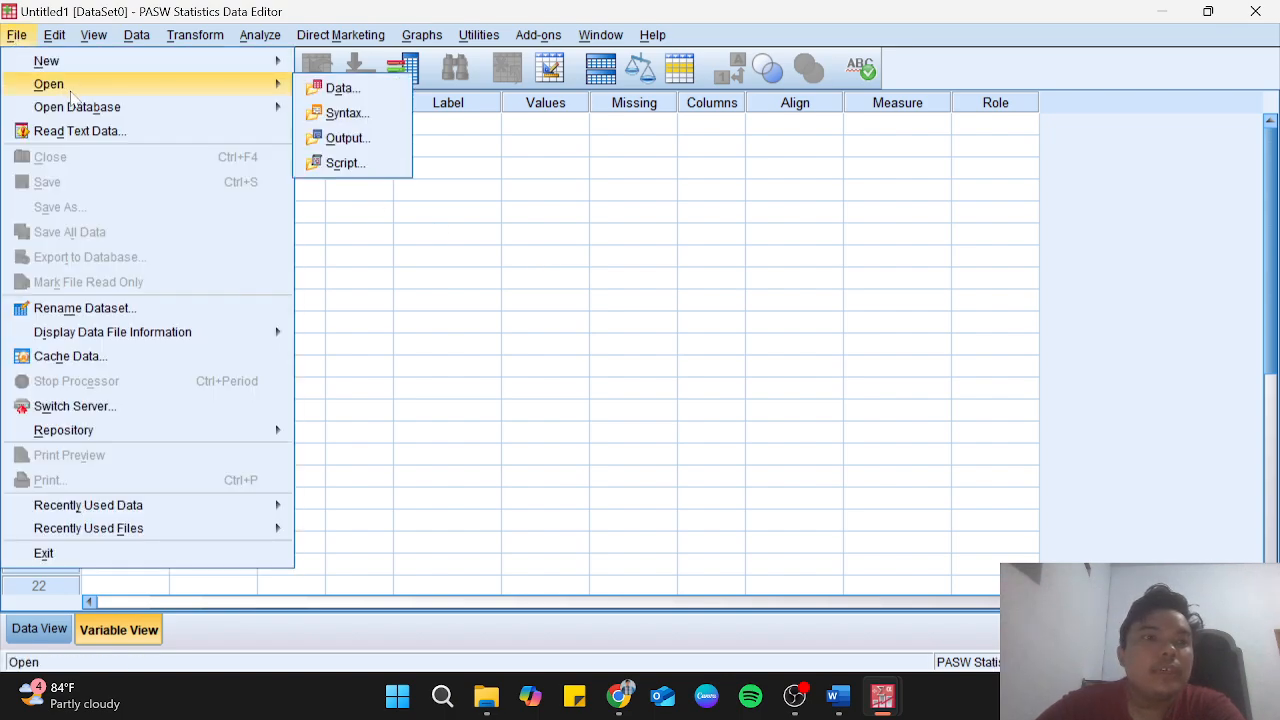
left_click(330, 90)
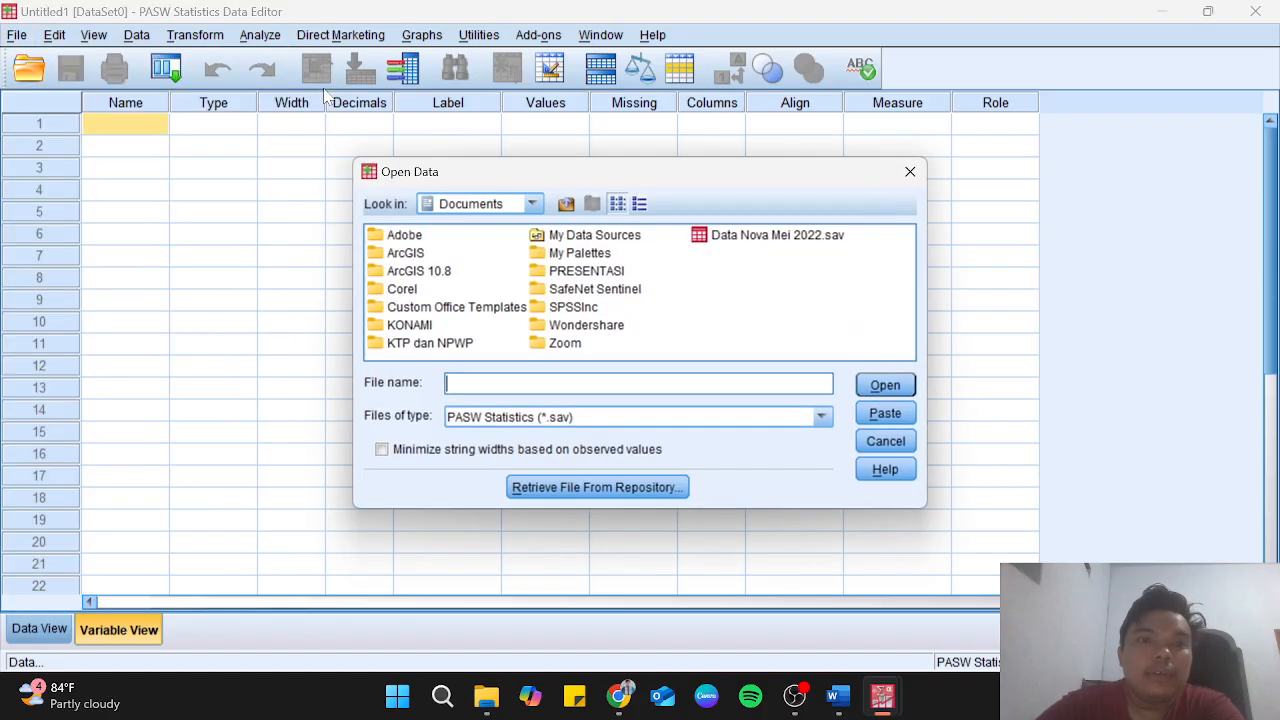
left_click(531, 204)
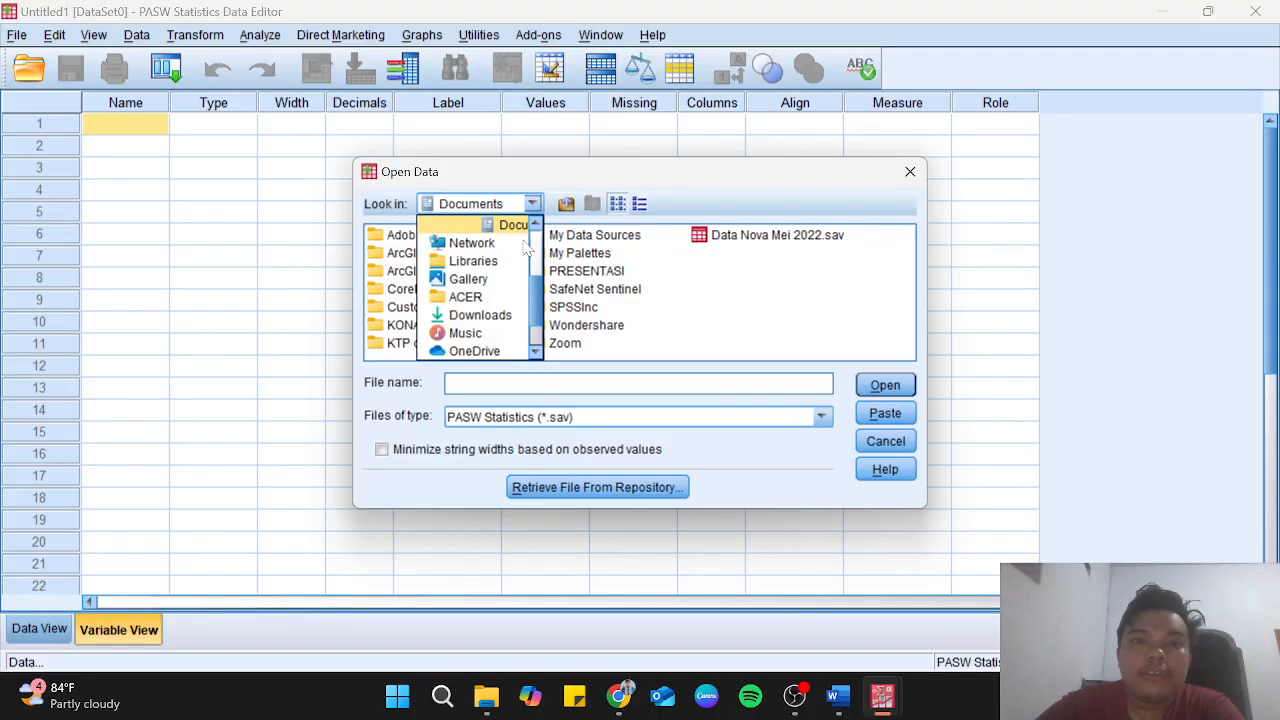
scroll(505, 320, "down", 1)
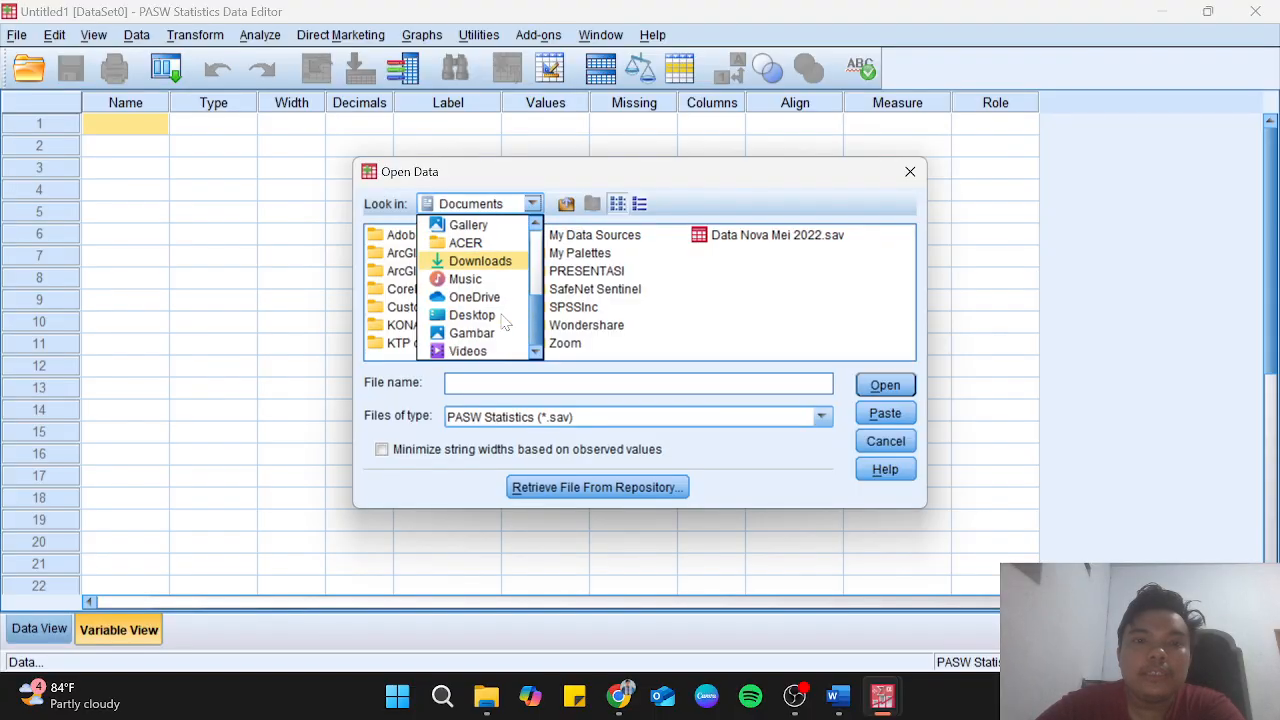
scroll(505, 320, "down", 3)
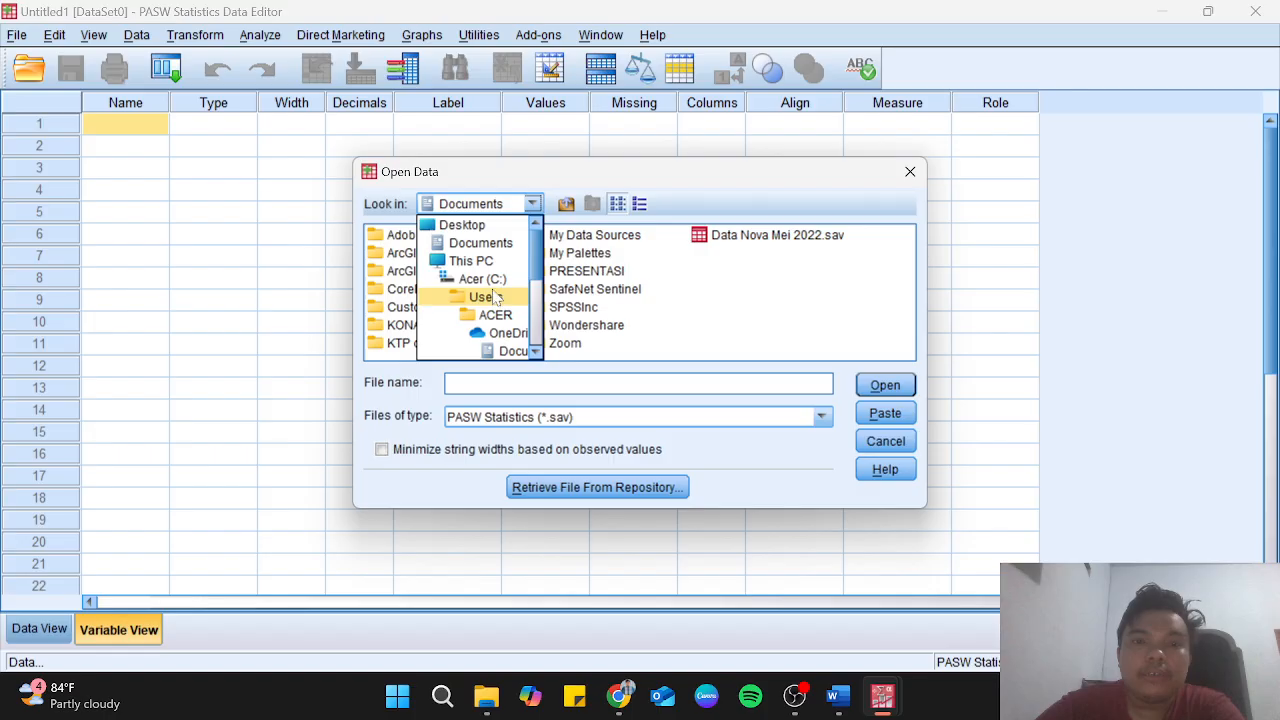
left_click(495, 281)
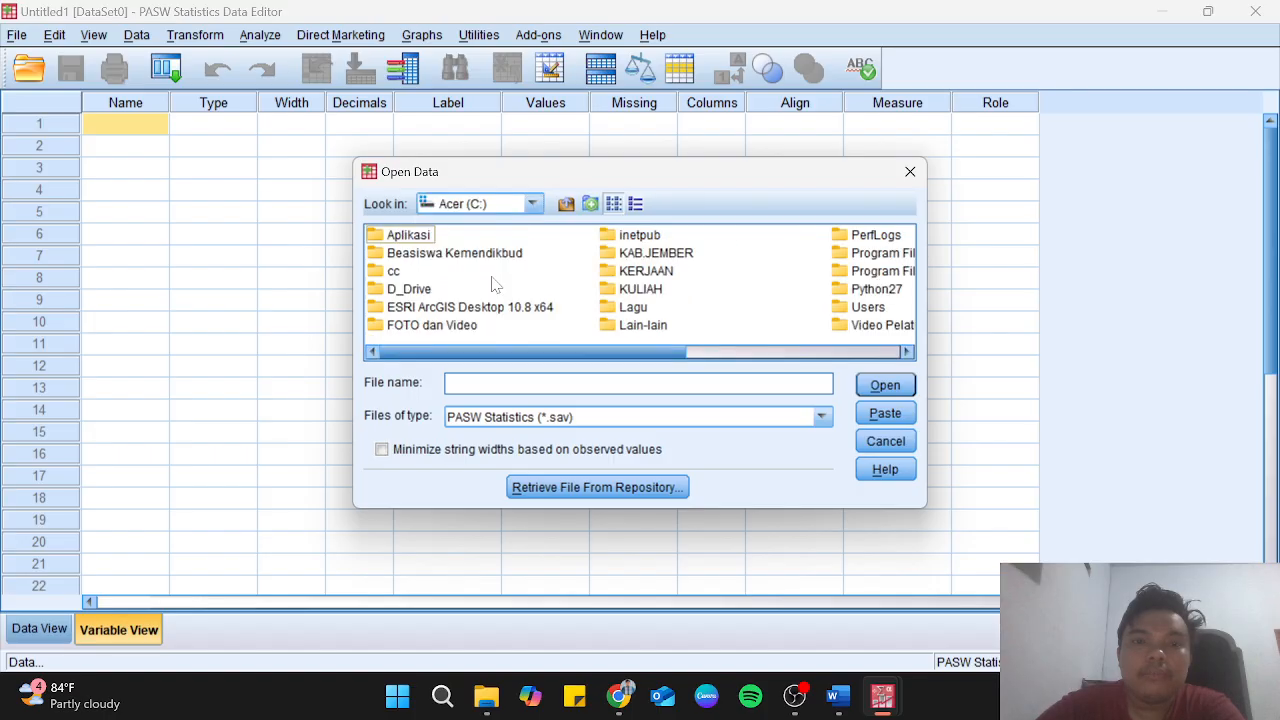
Browse to the folder KERJAAN\Dosen\Pengajaran\Promkes POLIJE\Semester 3\Biostatistika\Bahan Praktikum.
left_click(645, 276)
double_click(645, 280)
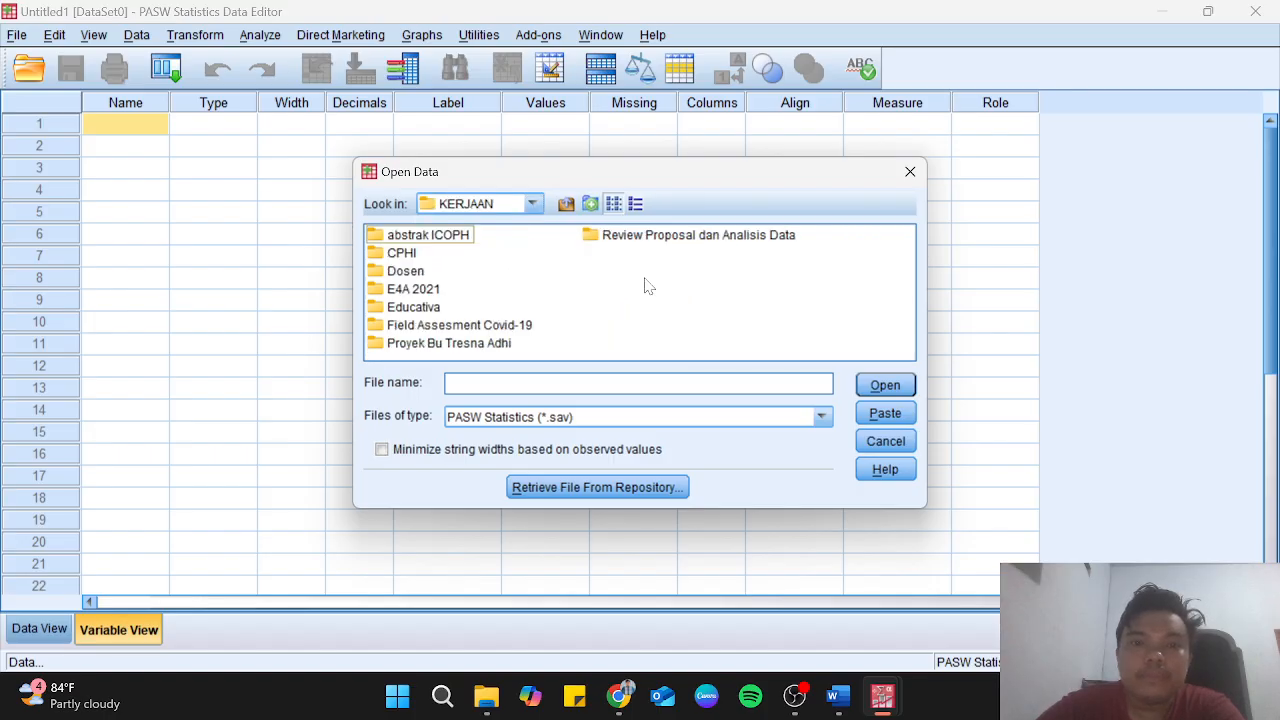
left_click(407, 280)
double_click(407, 281)
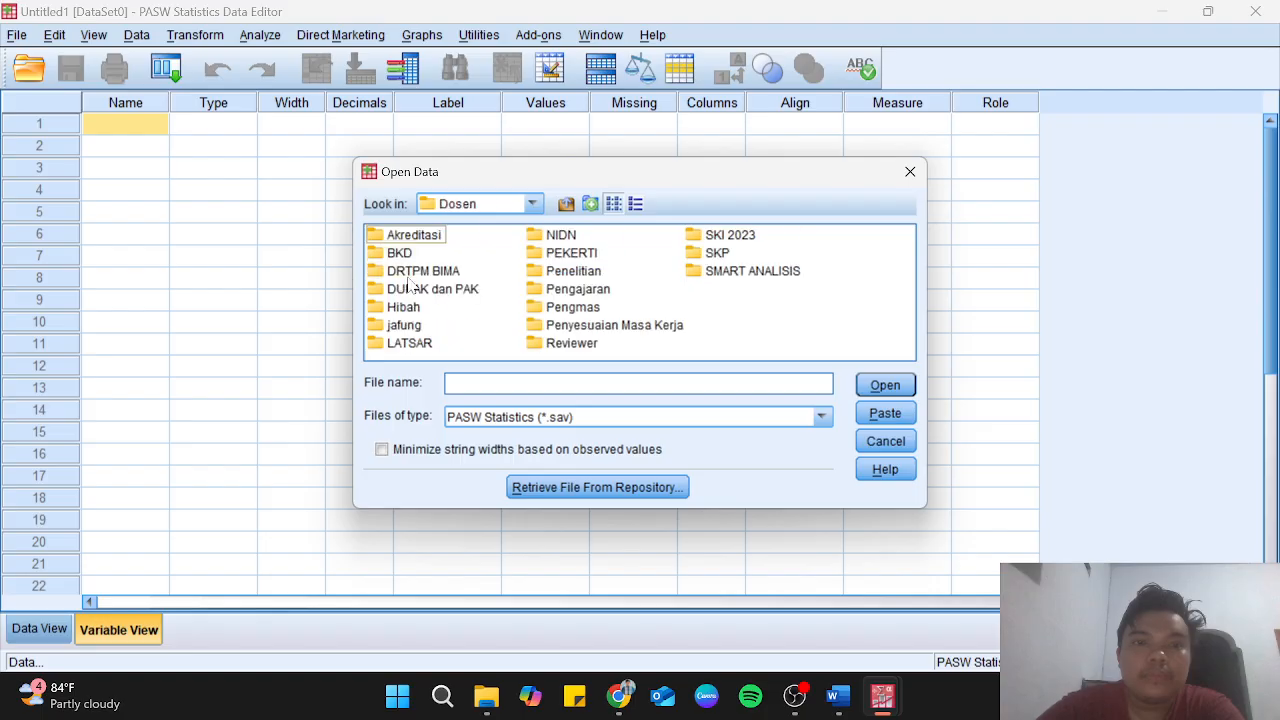
left_click(600, 289)
double_click(600, 289)
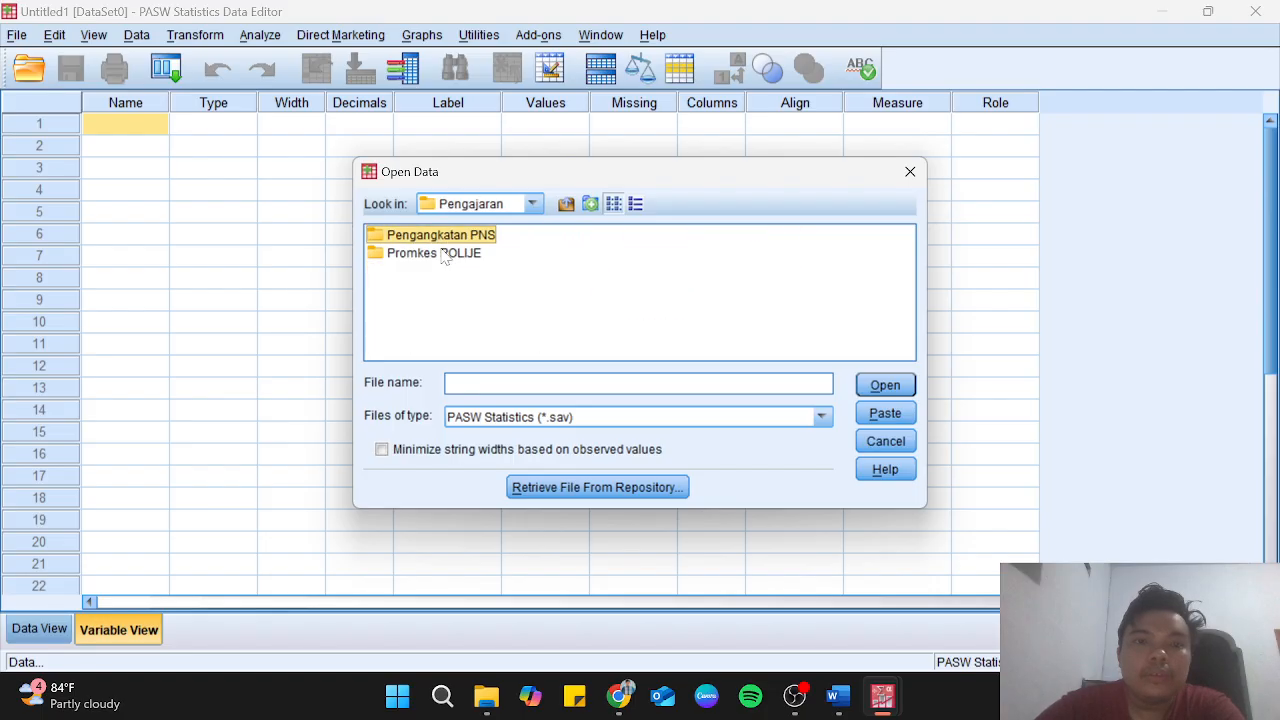
left_click(443, 254)
double_click(443, 254)
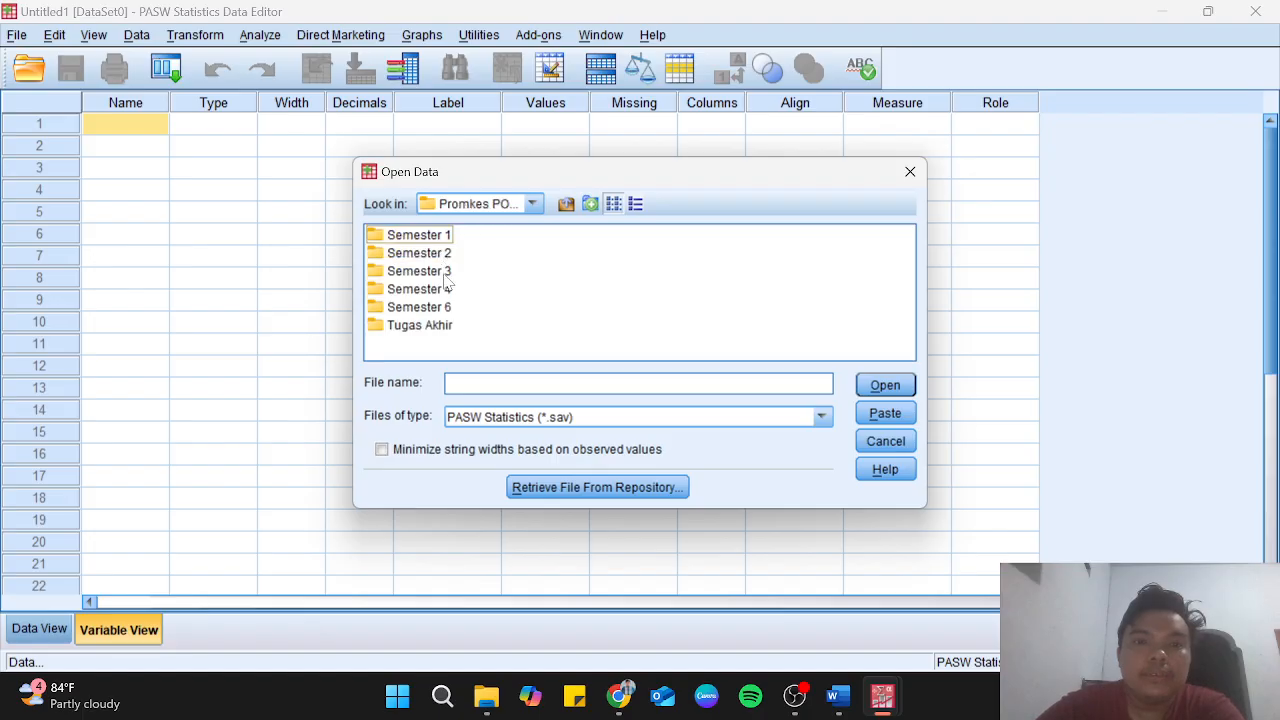
double_click(447, 271)
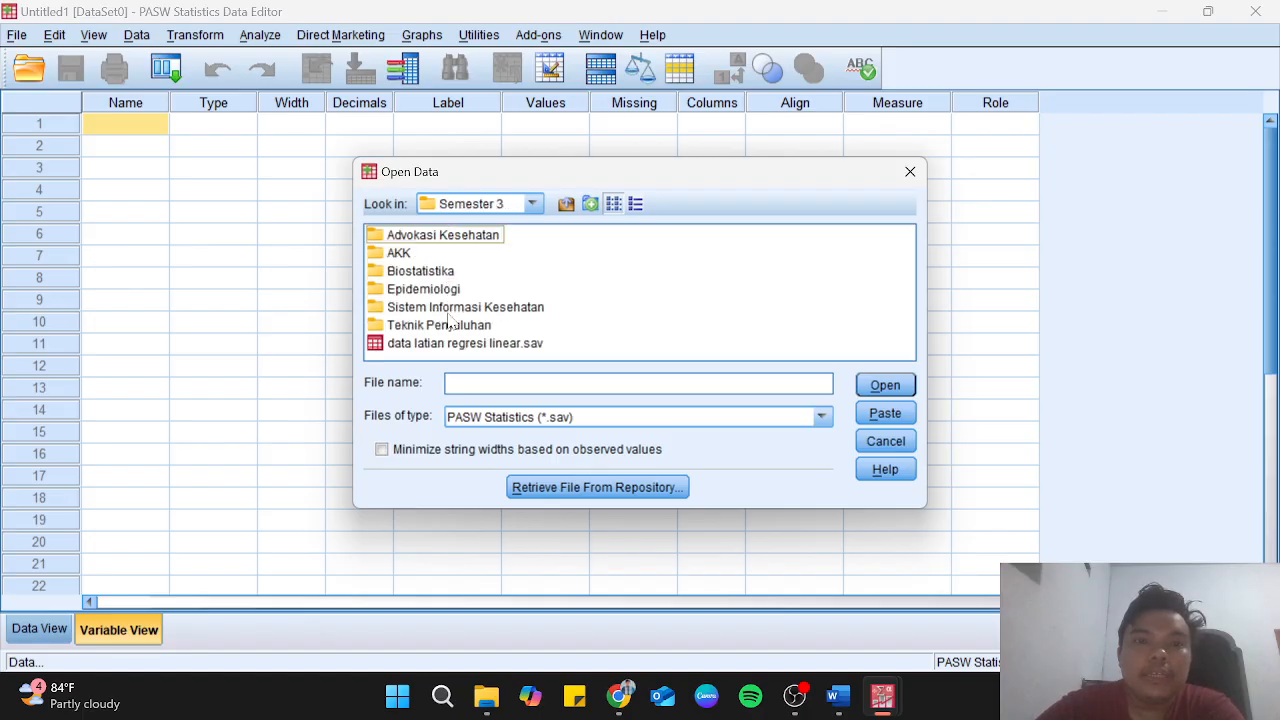
double_click(410, 272)
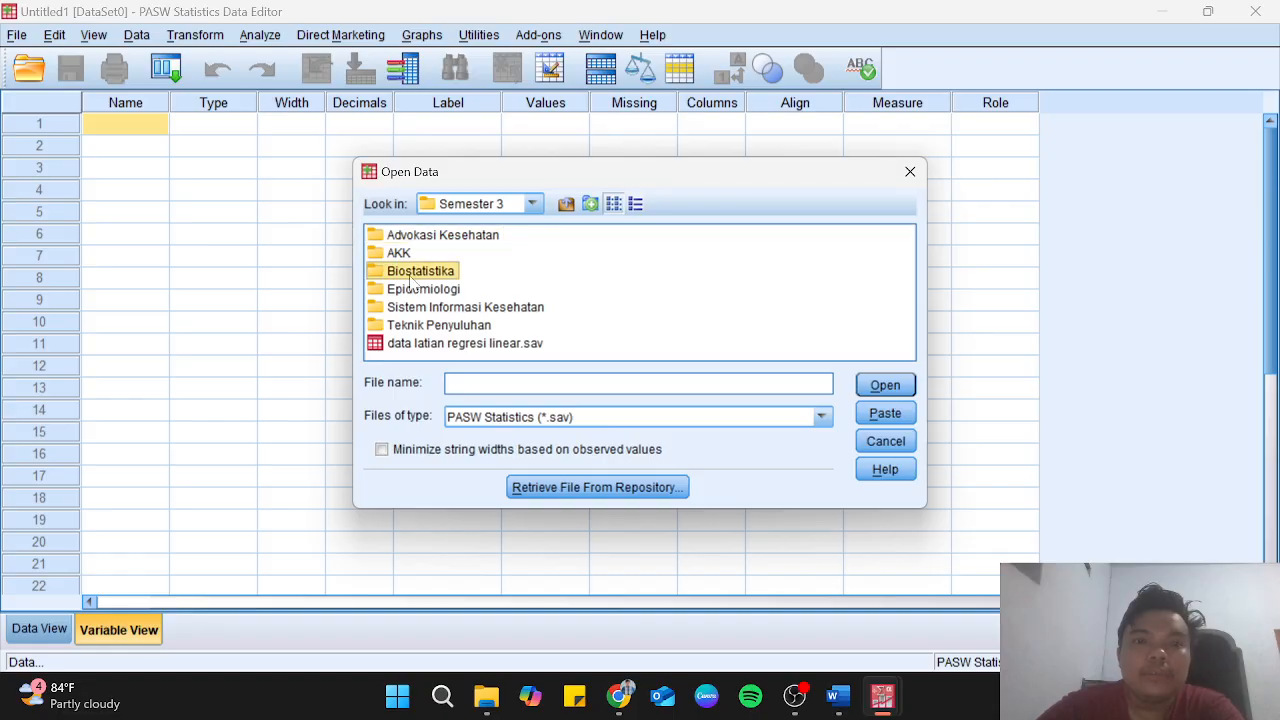
double_click(453, 240)
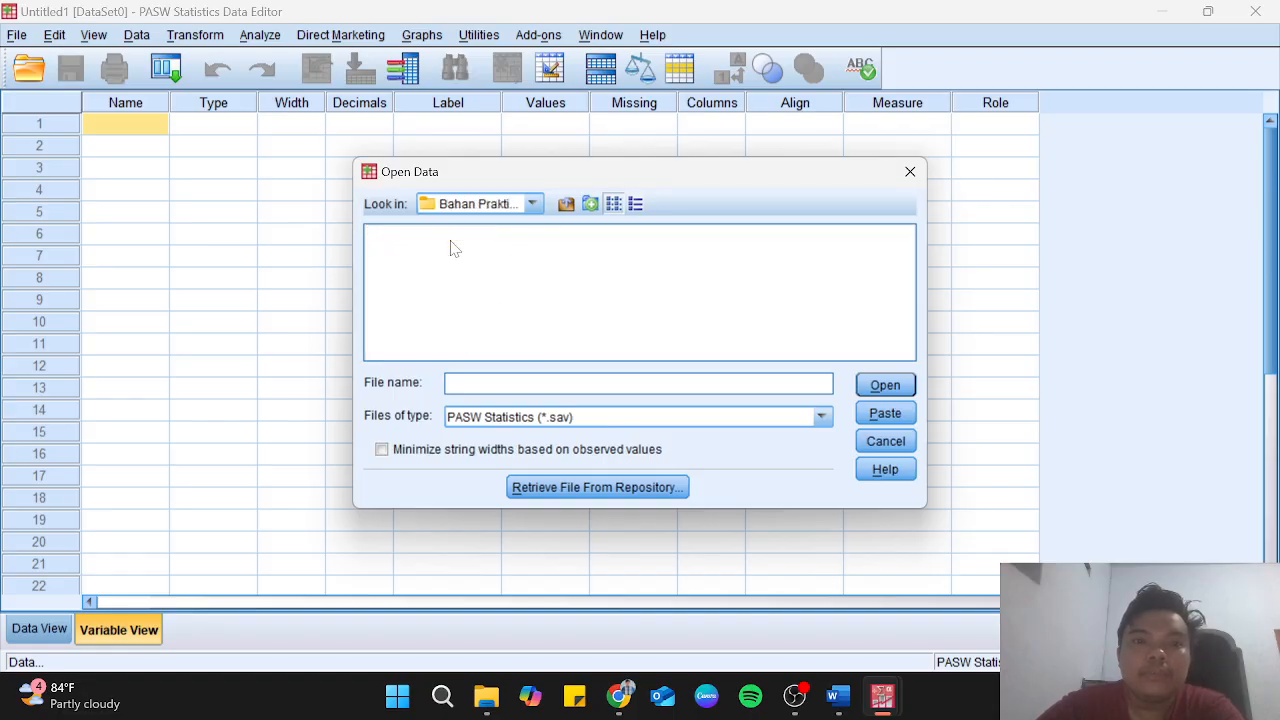
Import the Excel file CHD DATA (1).xlsx from Sheet1, reading variable names from the first row of data.
left_click(822, 418)
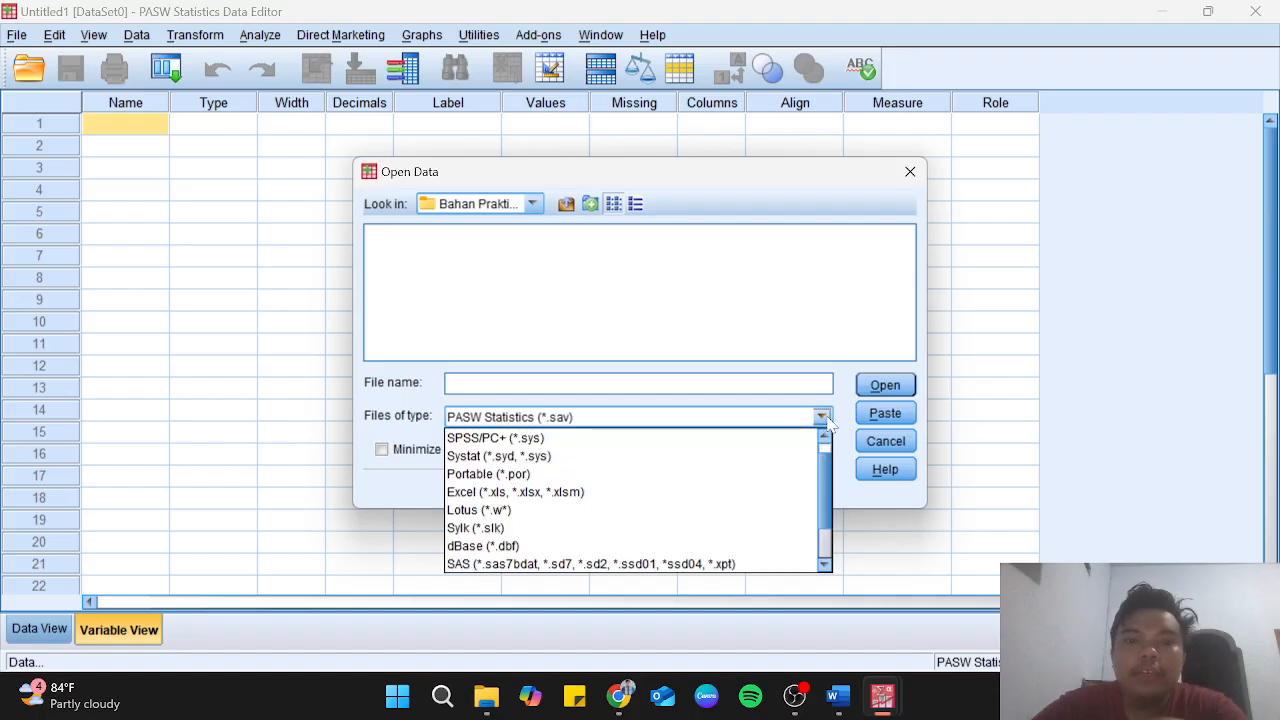
left_click(641, 494)
left_click(443, 234)
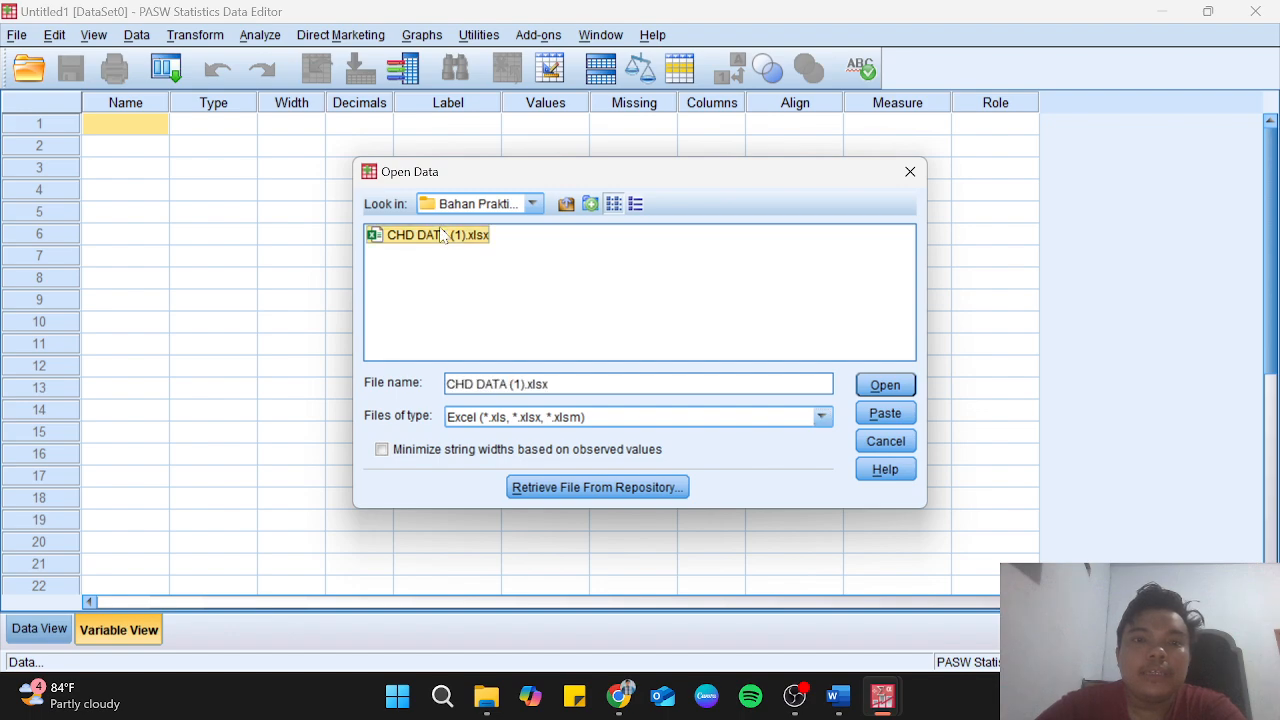
left_click(906, 393)
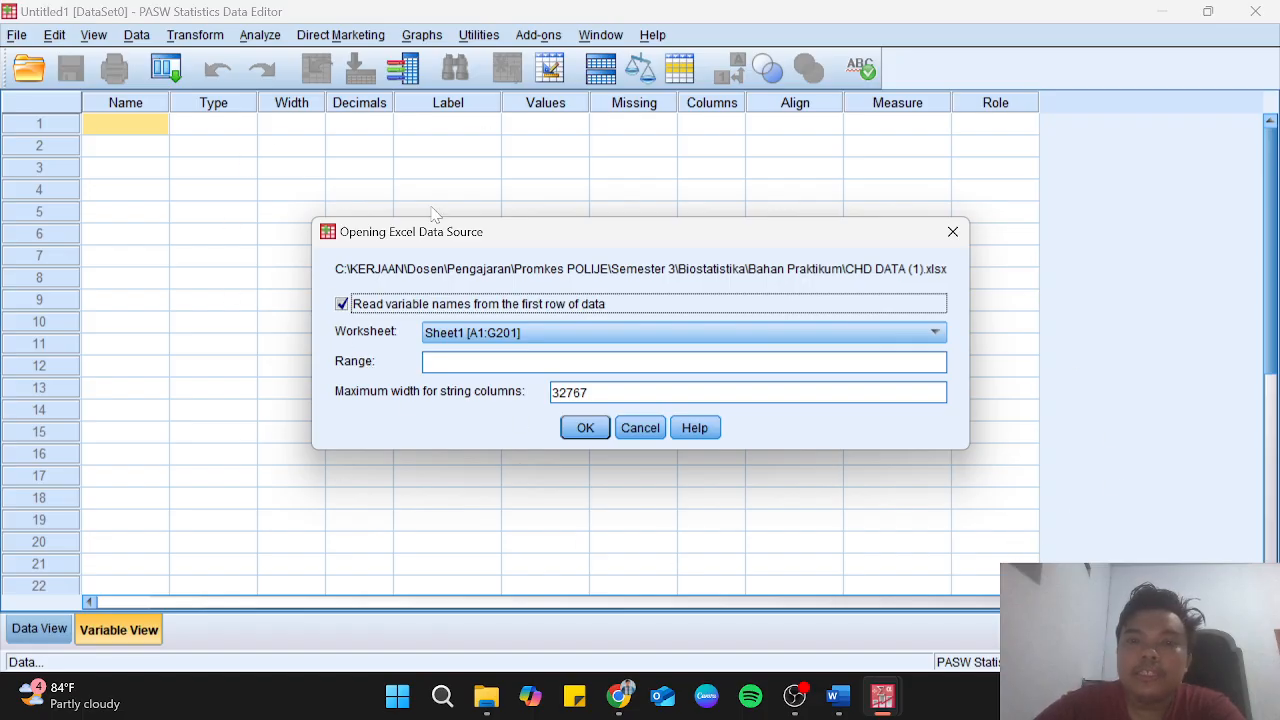
left_click(586, 428)
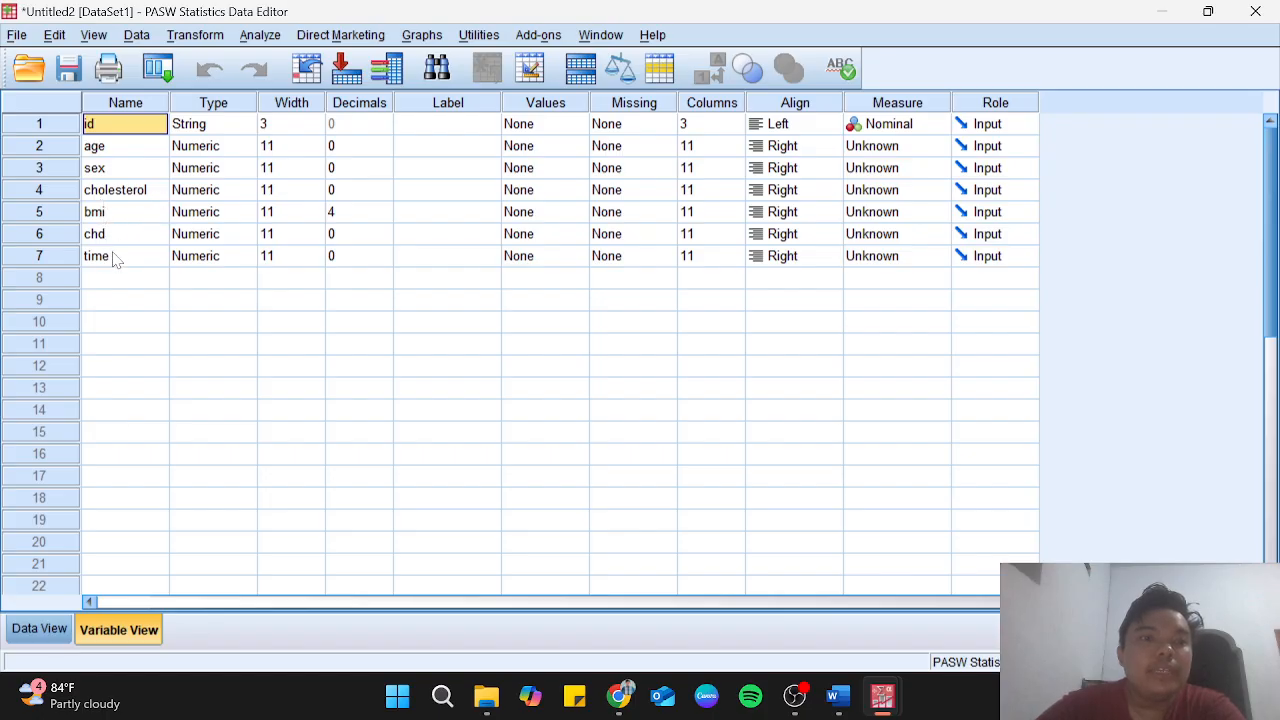
Examine the imported records in the data view from the first case to the last.
left_click(40, 630)
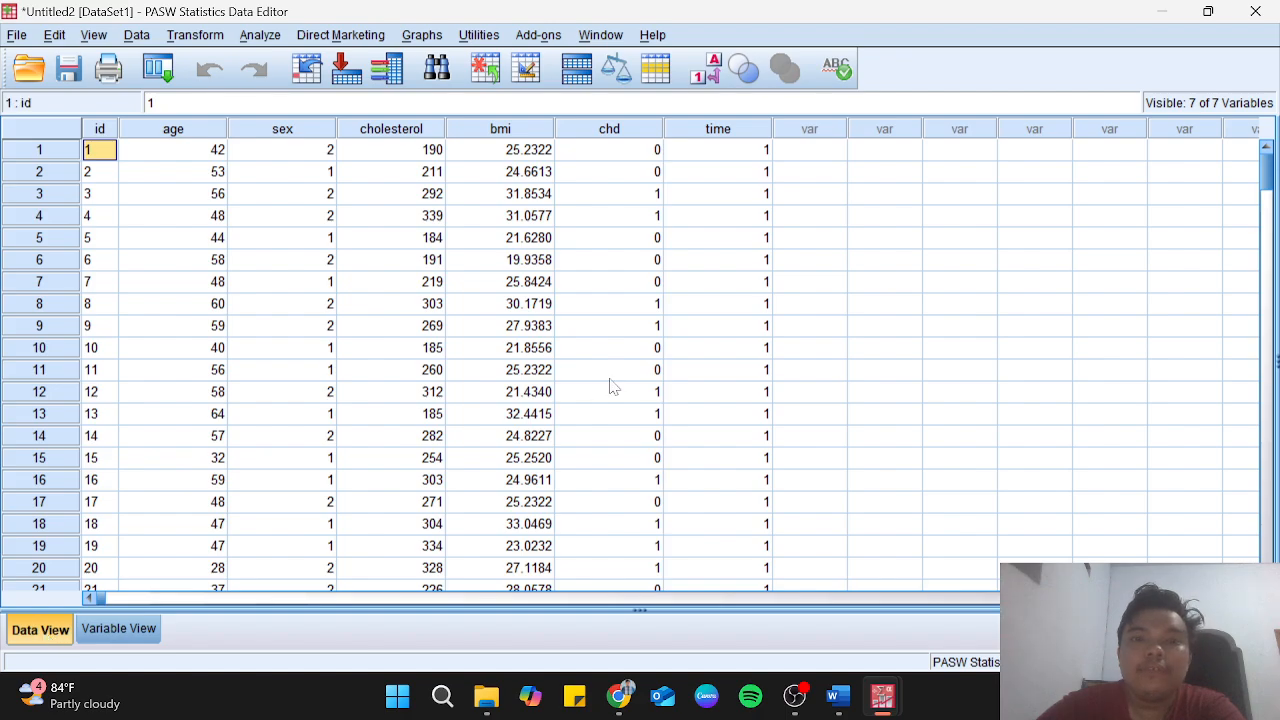
scroll(610, 386, "down", 9)
scroll(610, 386, "up", 9)
scroll(613, 386, "down", 20)
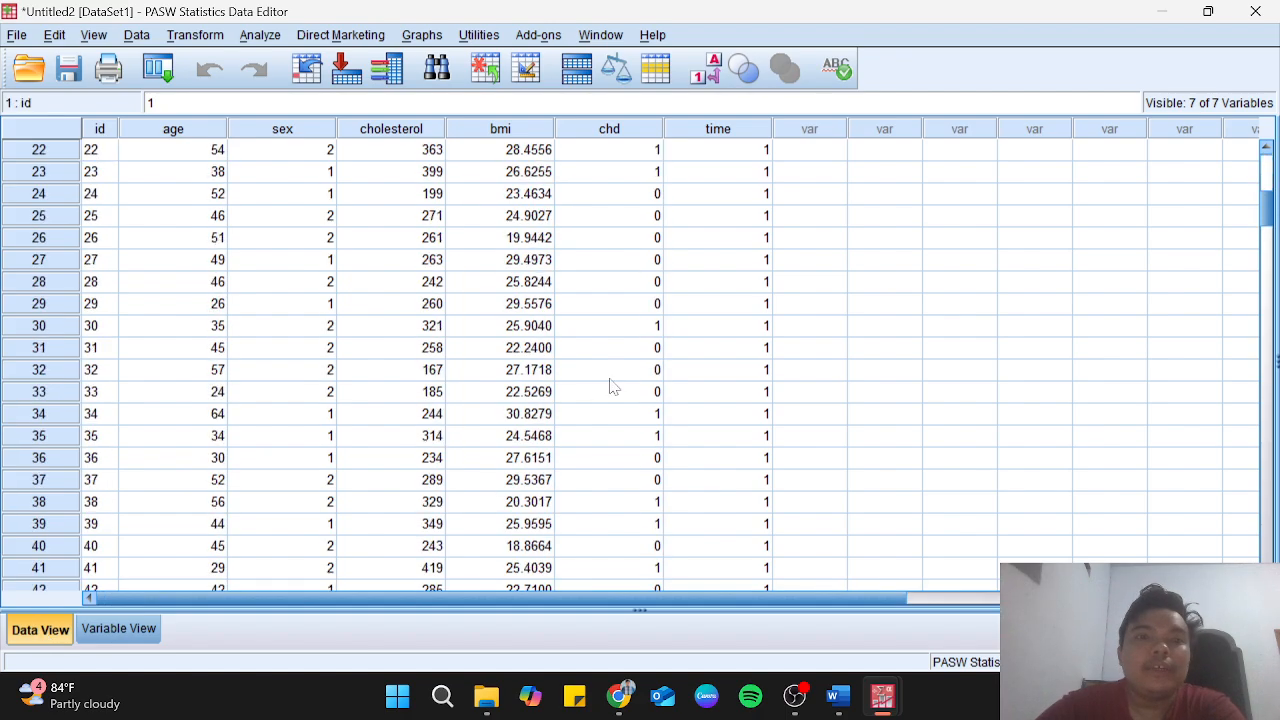
scroll(613, 386, "down", 20)
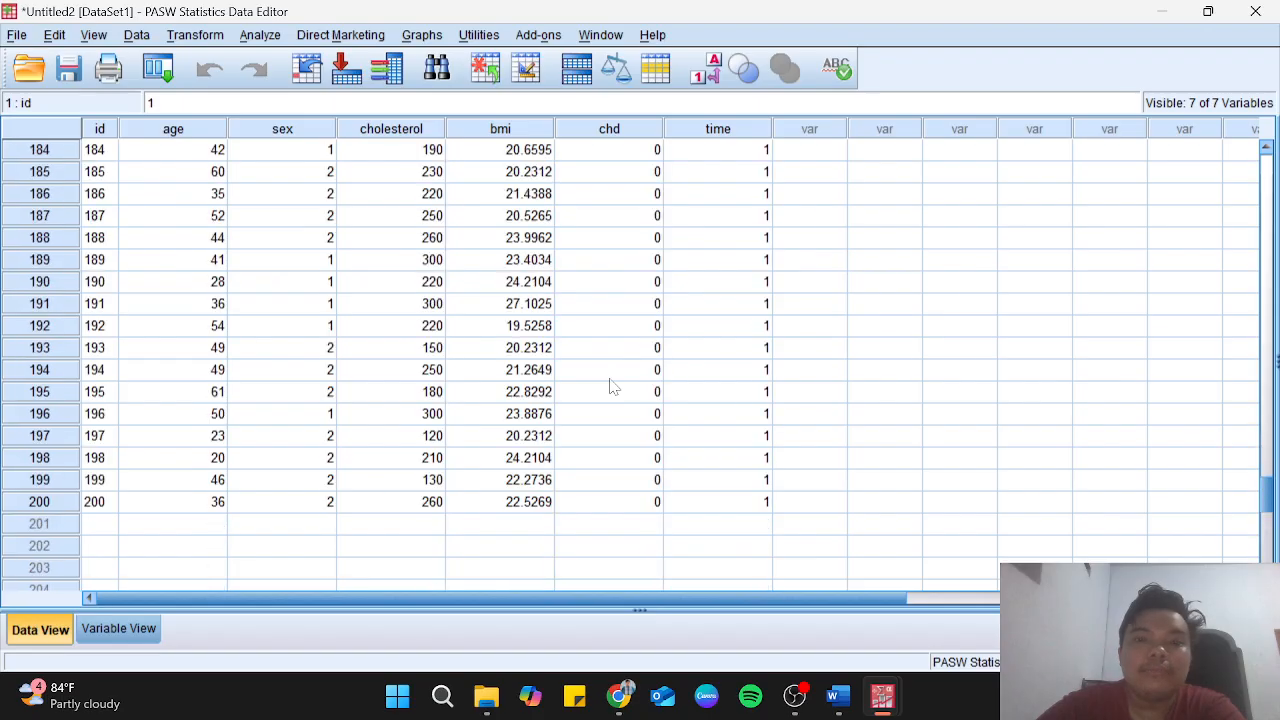
scroll(613, 386, "up", 20)
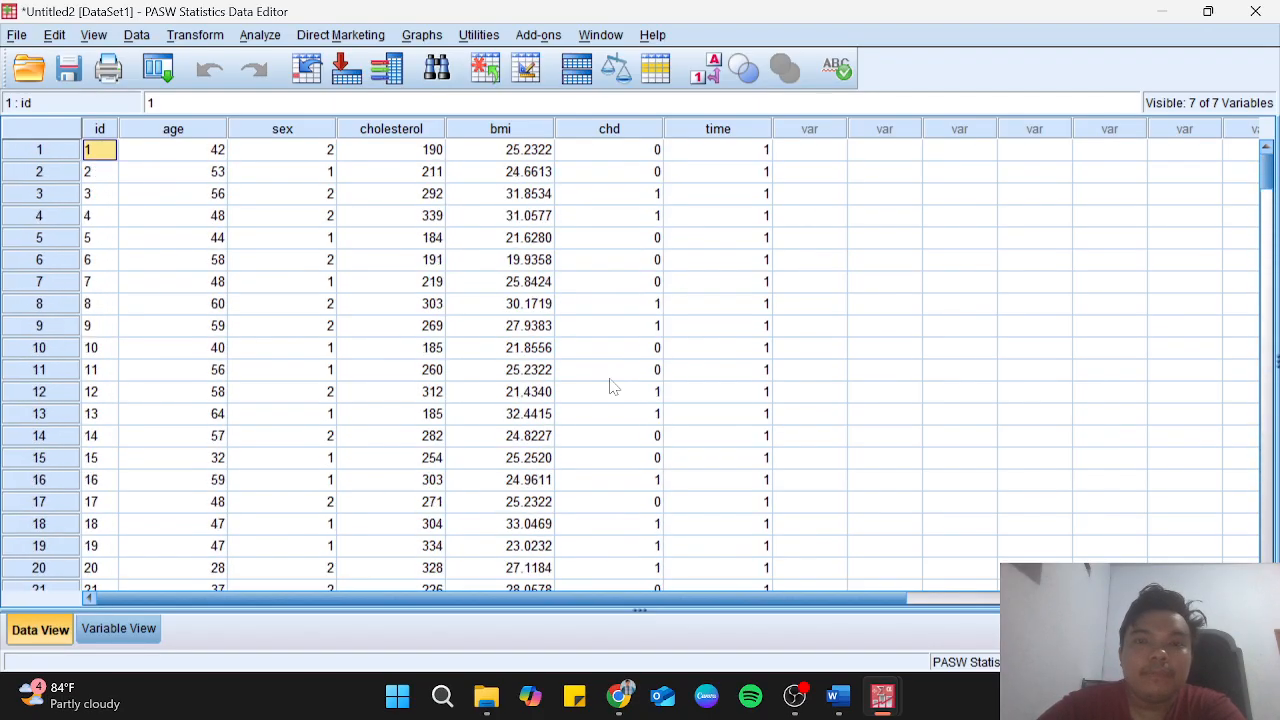
Show the variable definitions and set the label of the sex variable to Jenis_Kelamin.
left_click(113, 638)
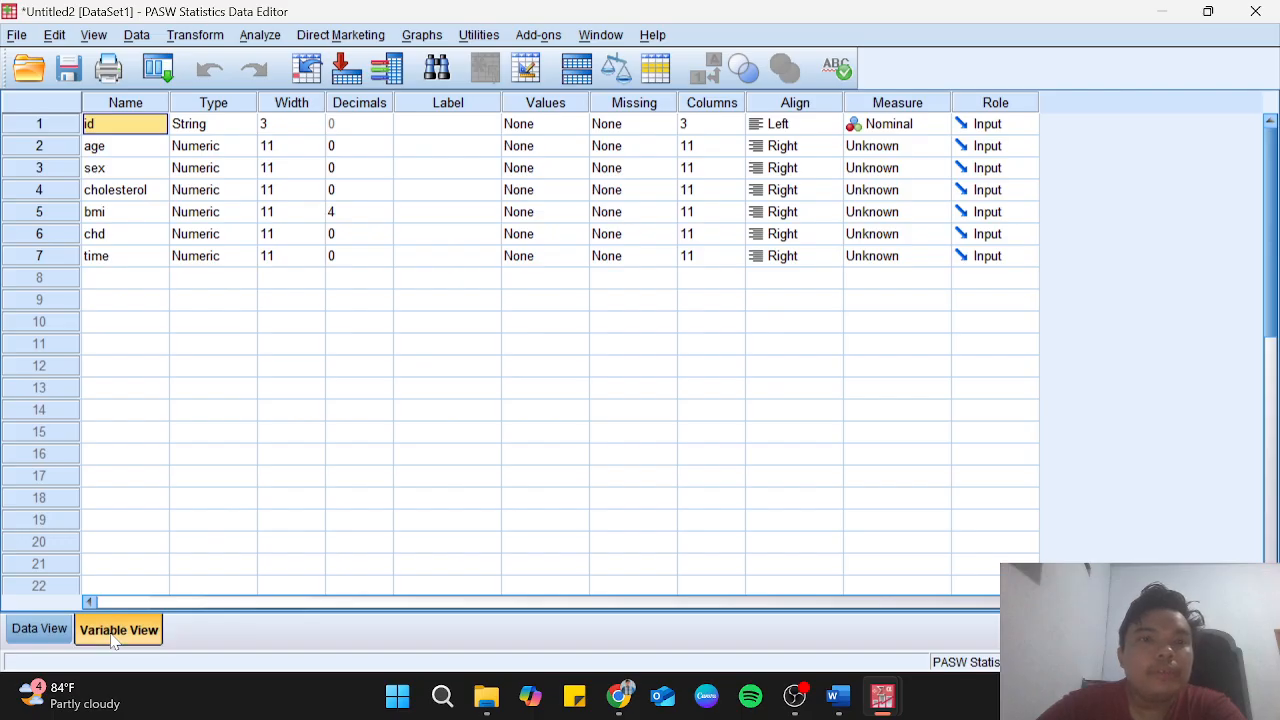
left_click(433, 170)
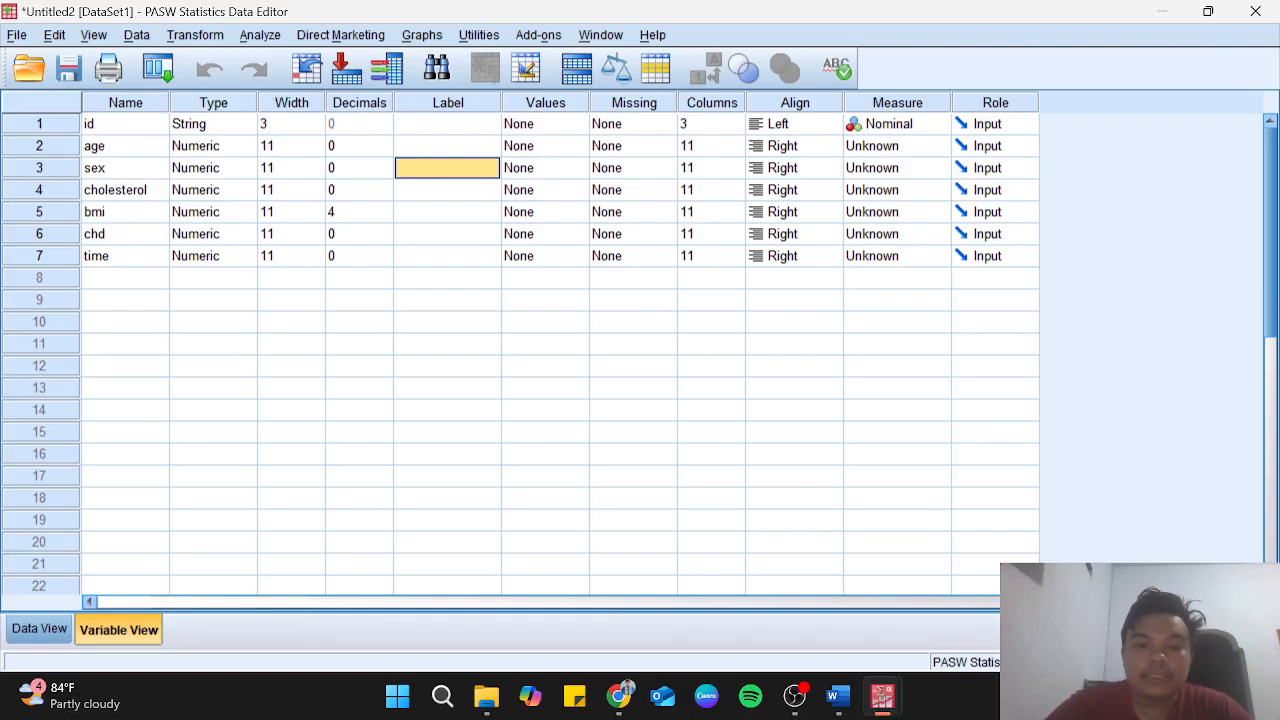
type("J")
key("Caps_Lock")
type("enis_")
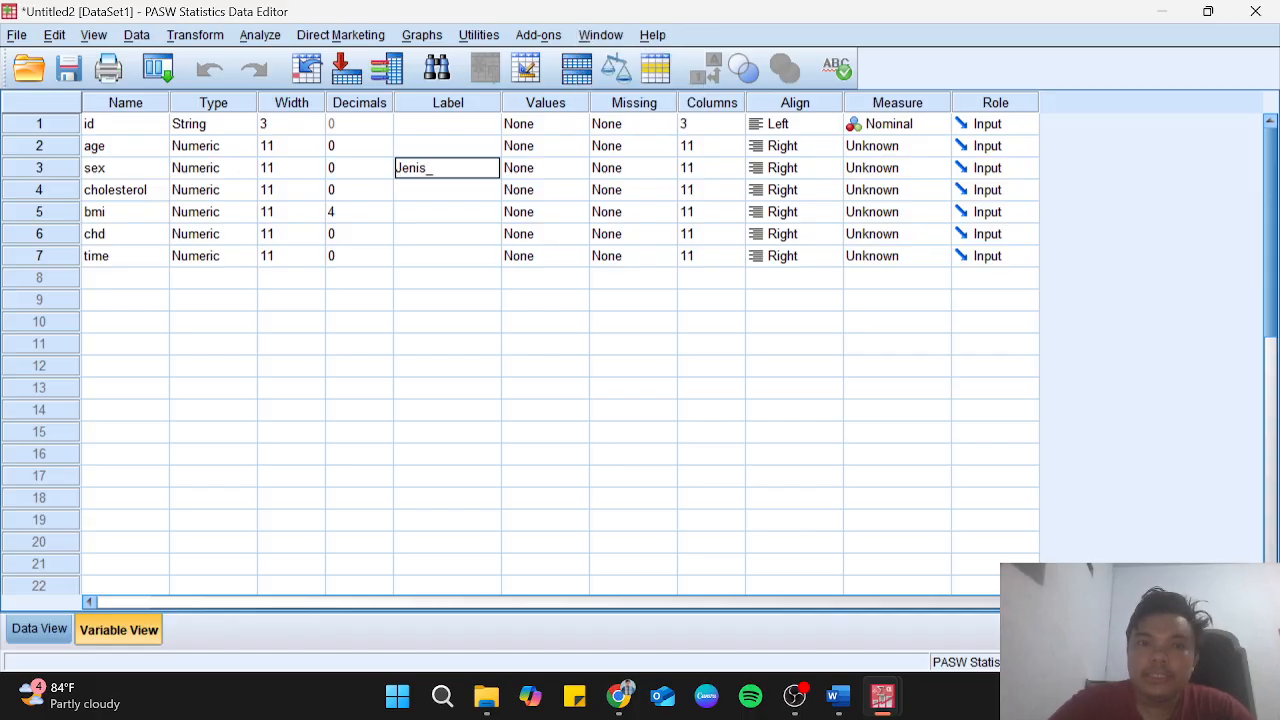
key("Caps_Lock")
type("K")
key("Caps_Lock")
type("em")
key("BackSpace")
type("lan")
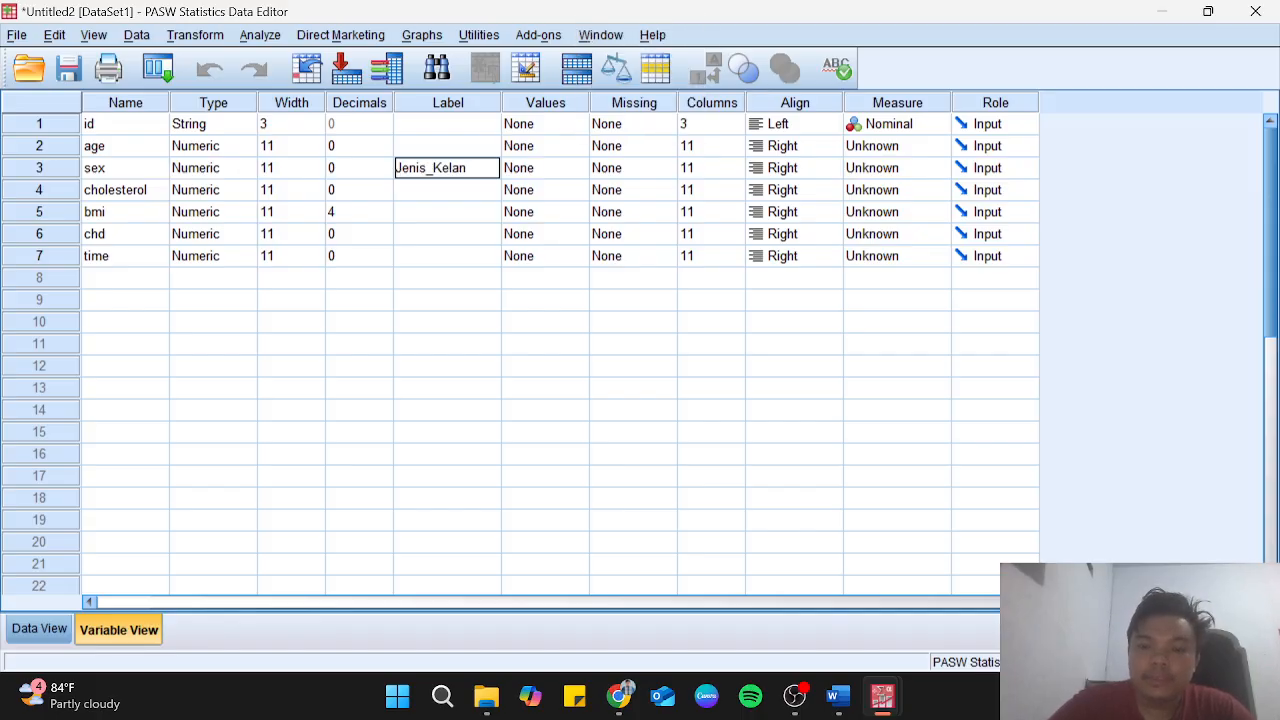
type("in")
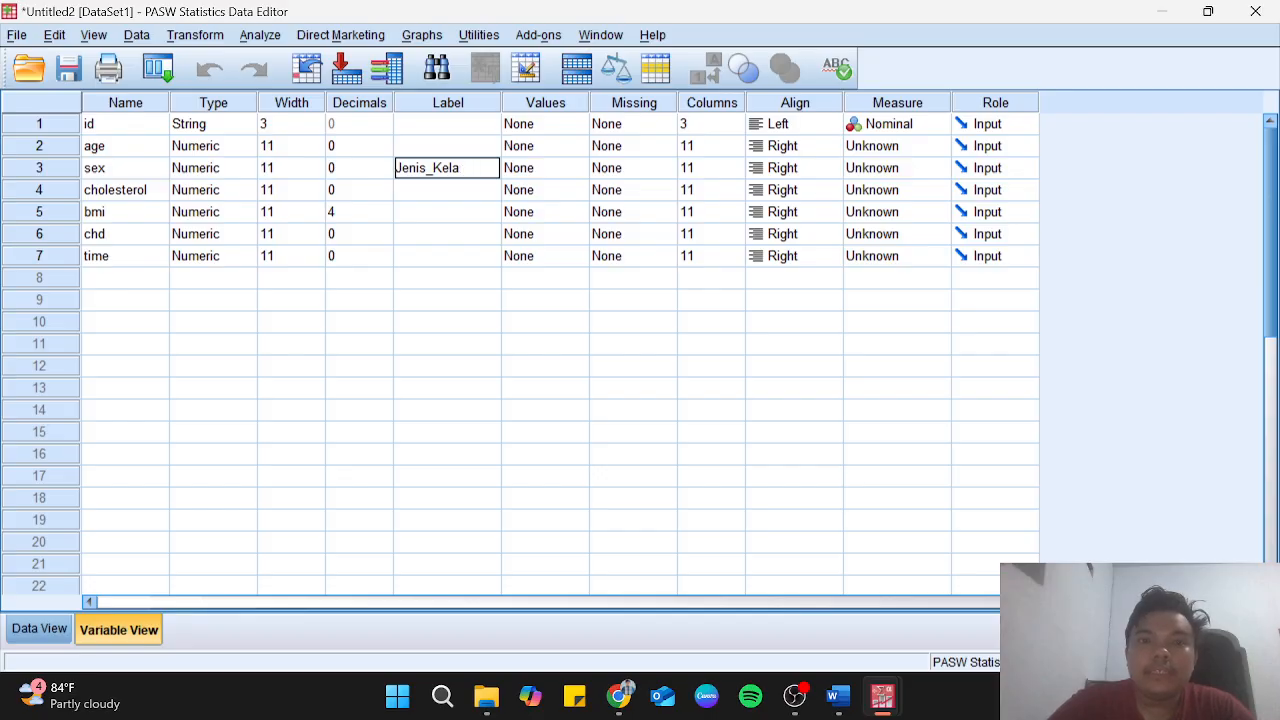
type("min")
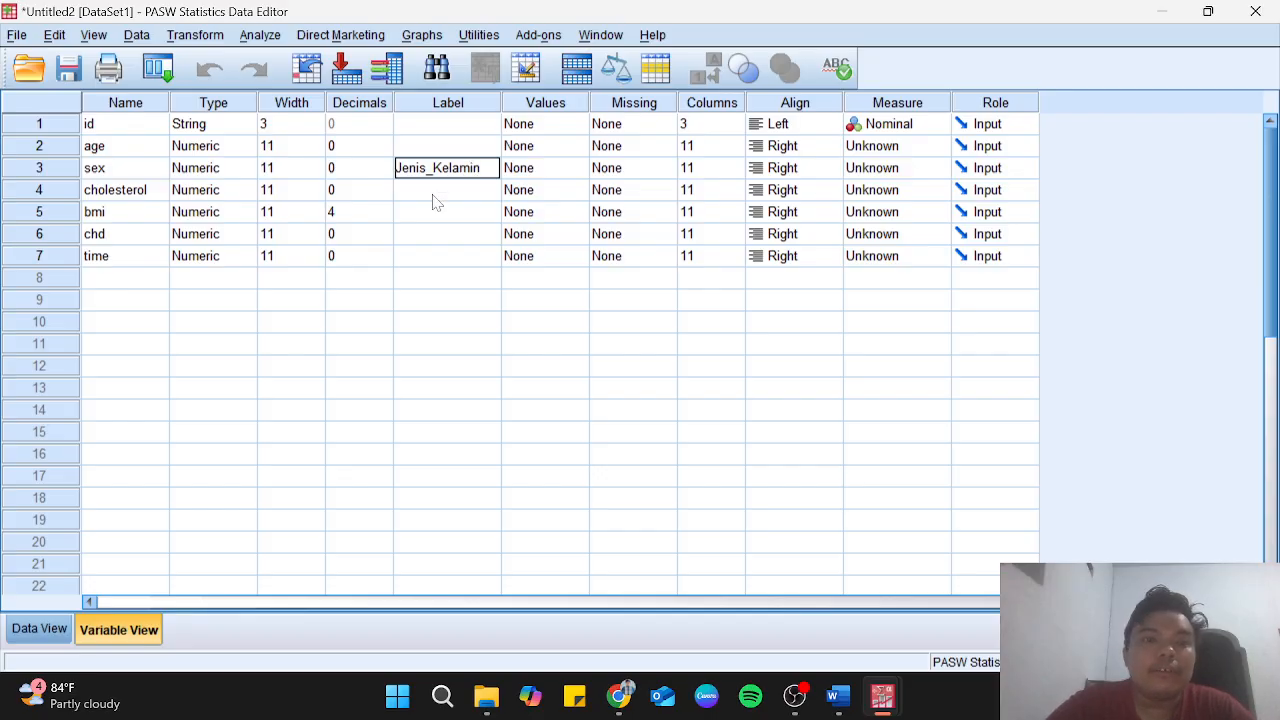
key("Return")
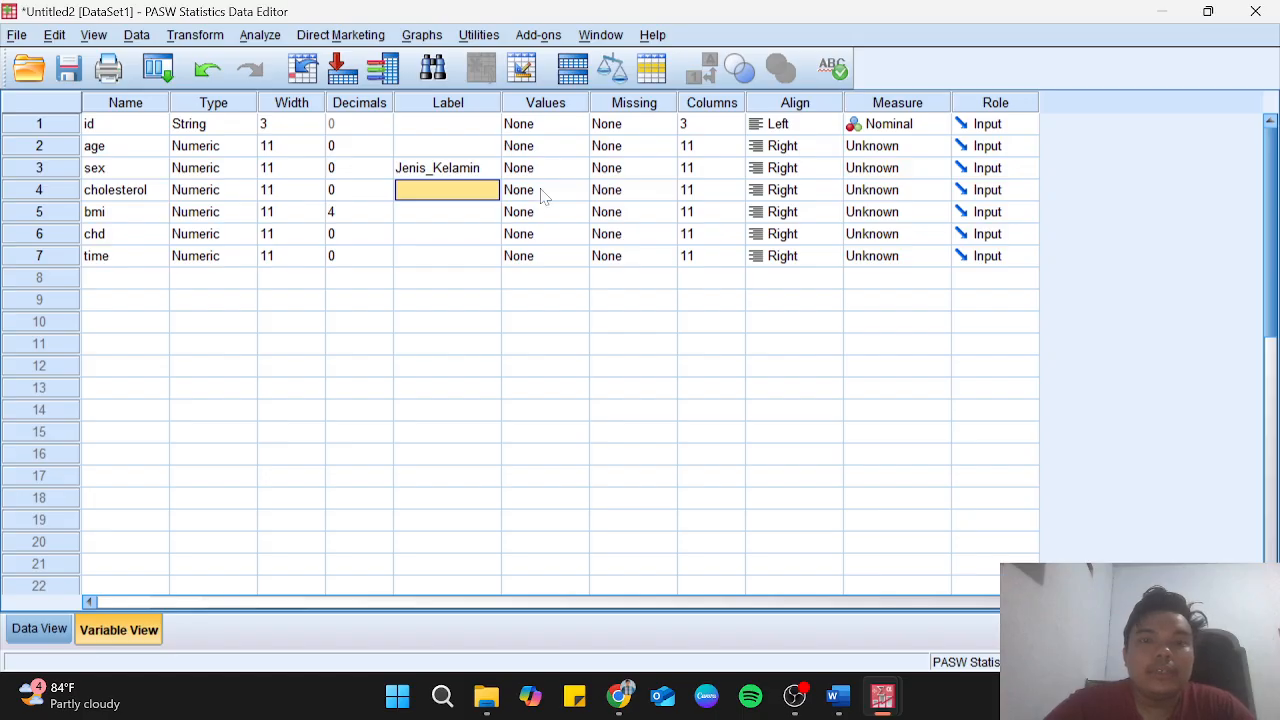
Review the variable list and category codes in the Word document Praktikum analisis deskriptif (1), and return to the PASW Data Editor.
key("alt+Tab")
key("alt+Tab")
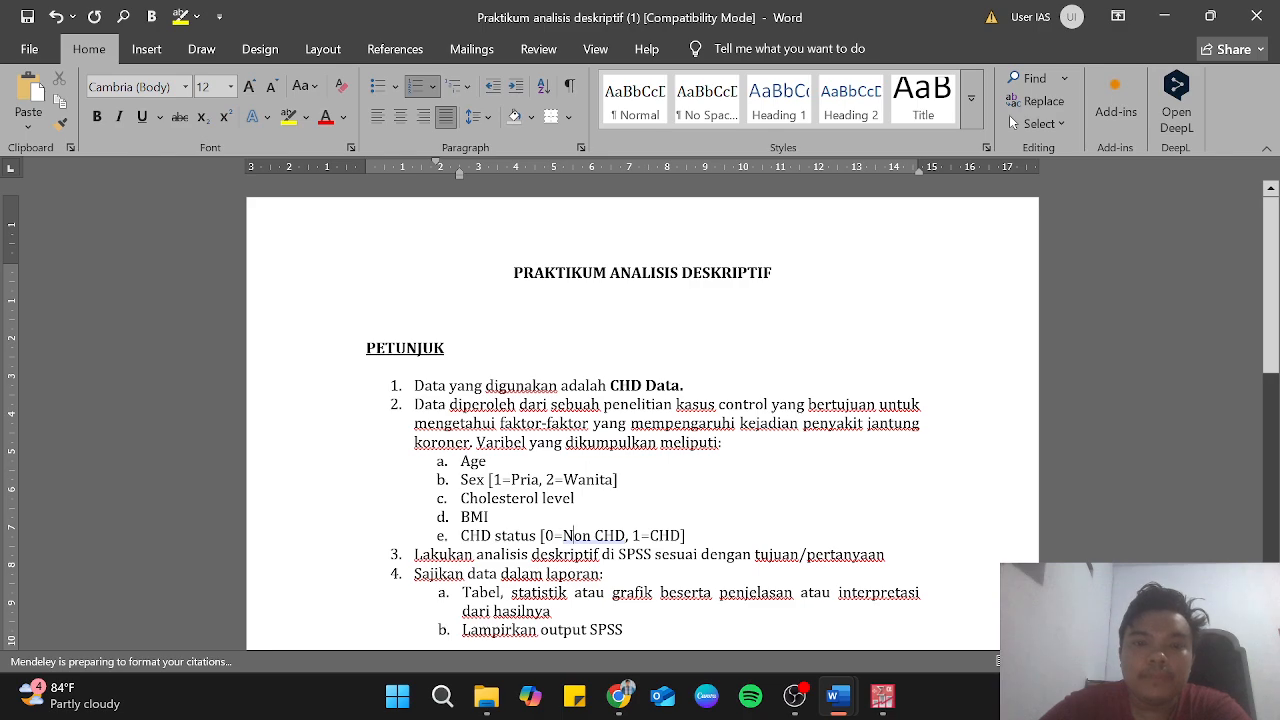
scroll(1009, 115, "down", 3)
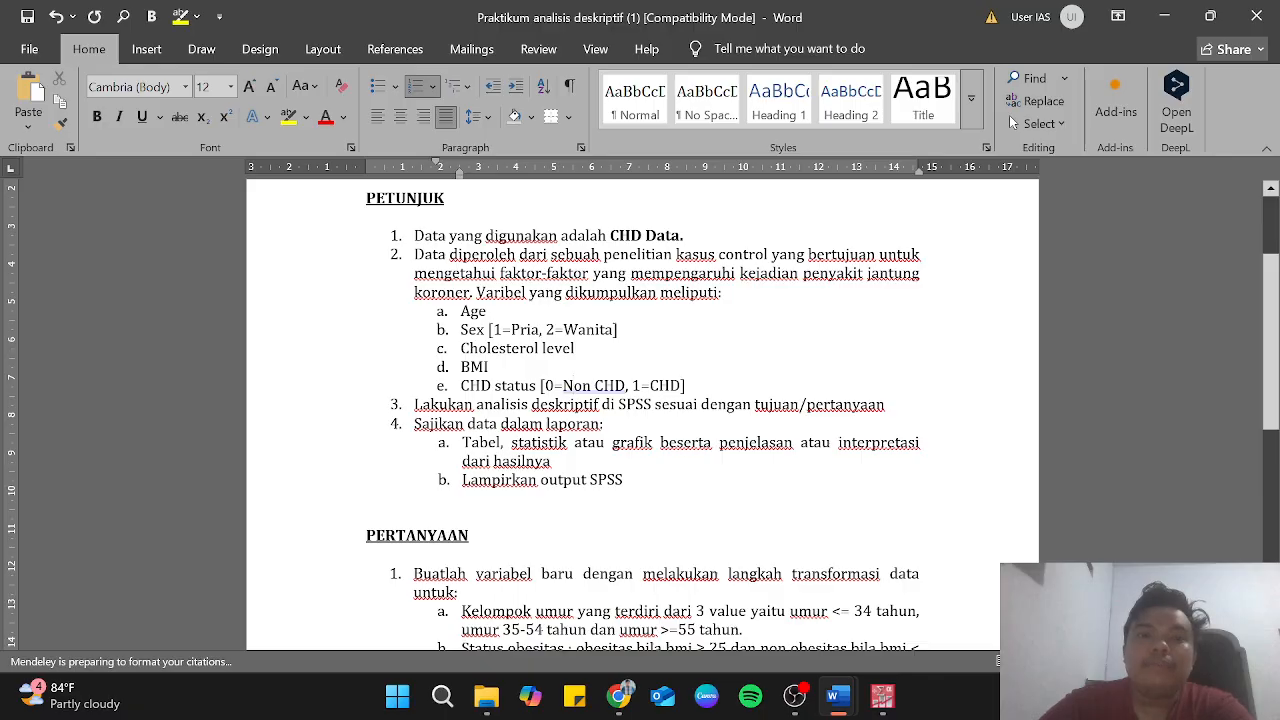
scroll(1009, 115, "up", 1)
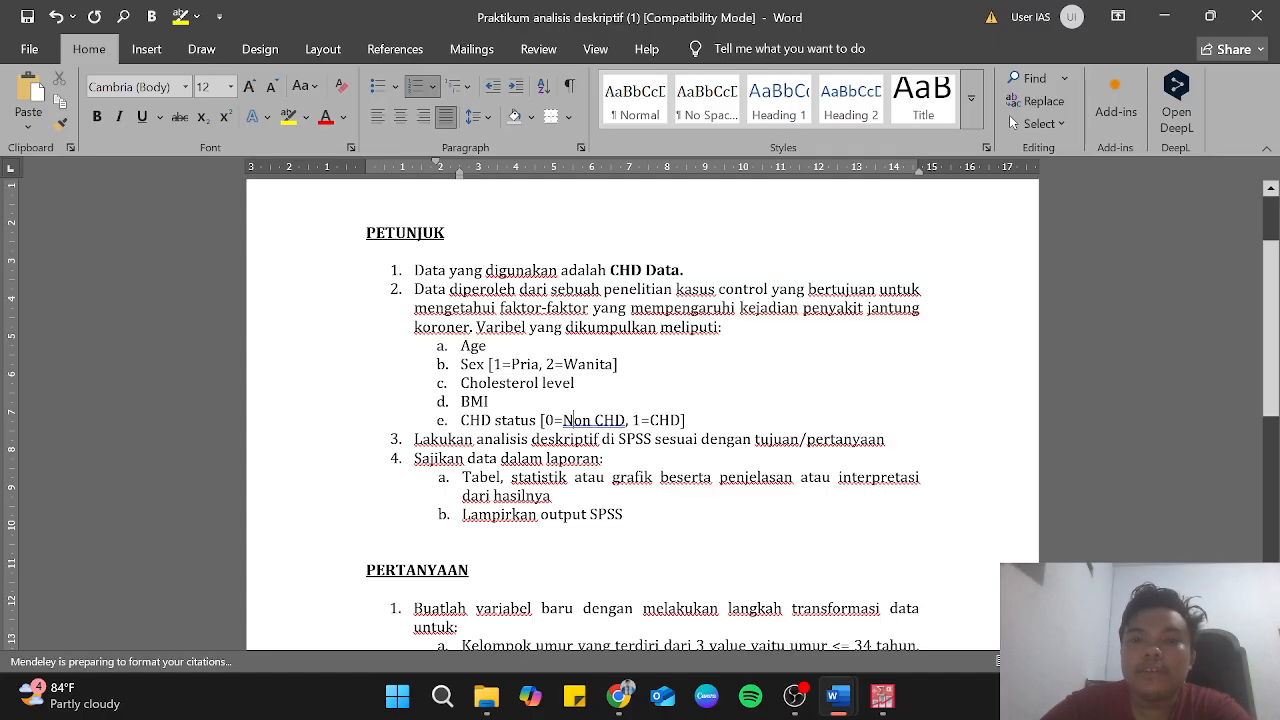
scroll(642, 414, "up", 2)
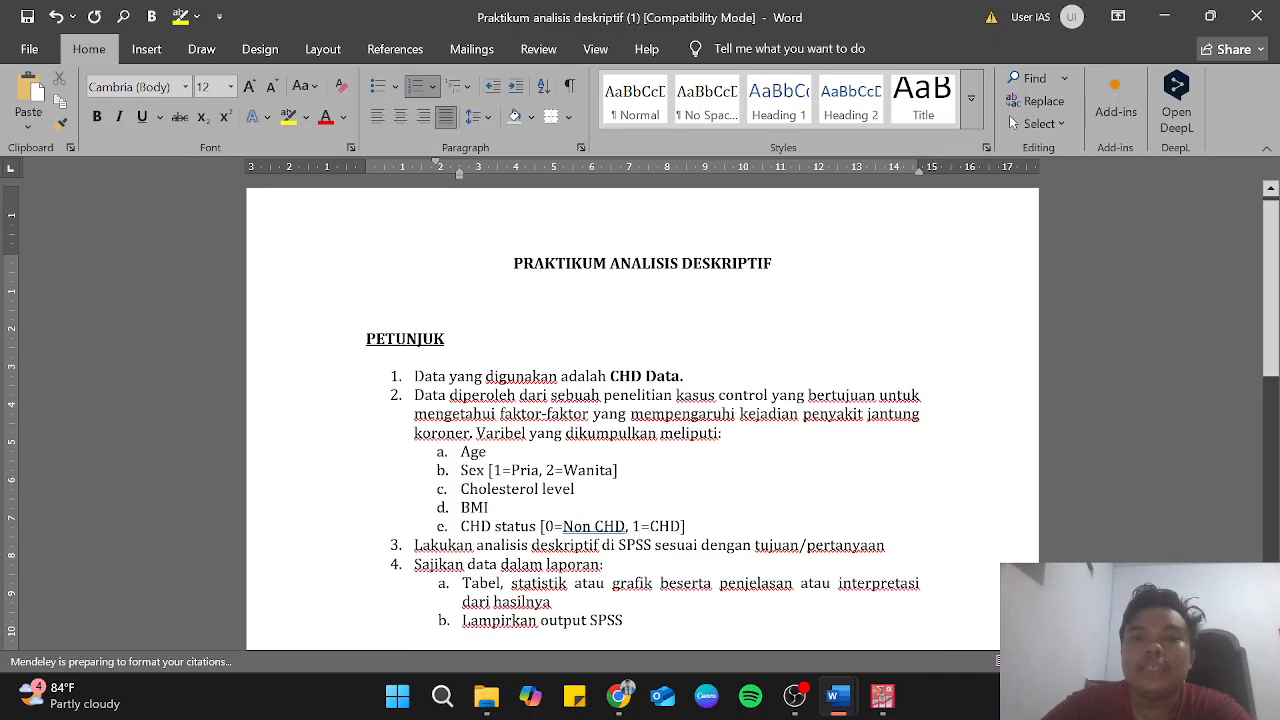
scroll(642, 414, "down", 2)
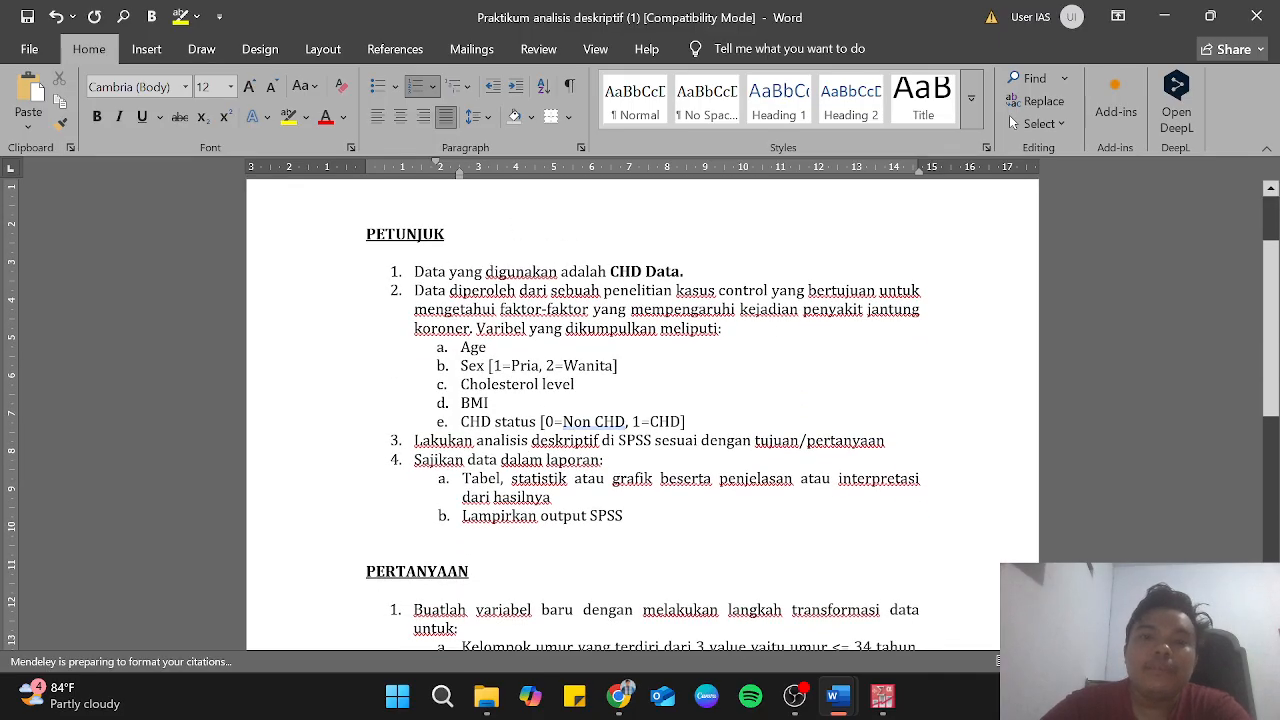
left_click(722, 328)
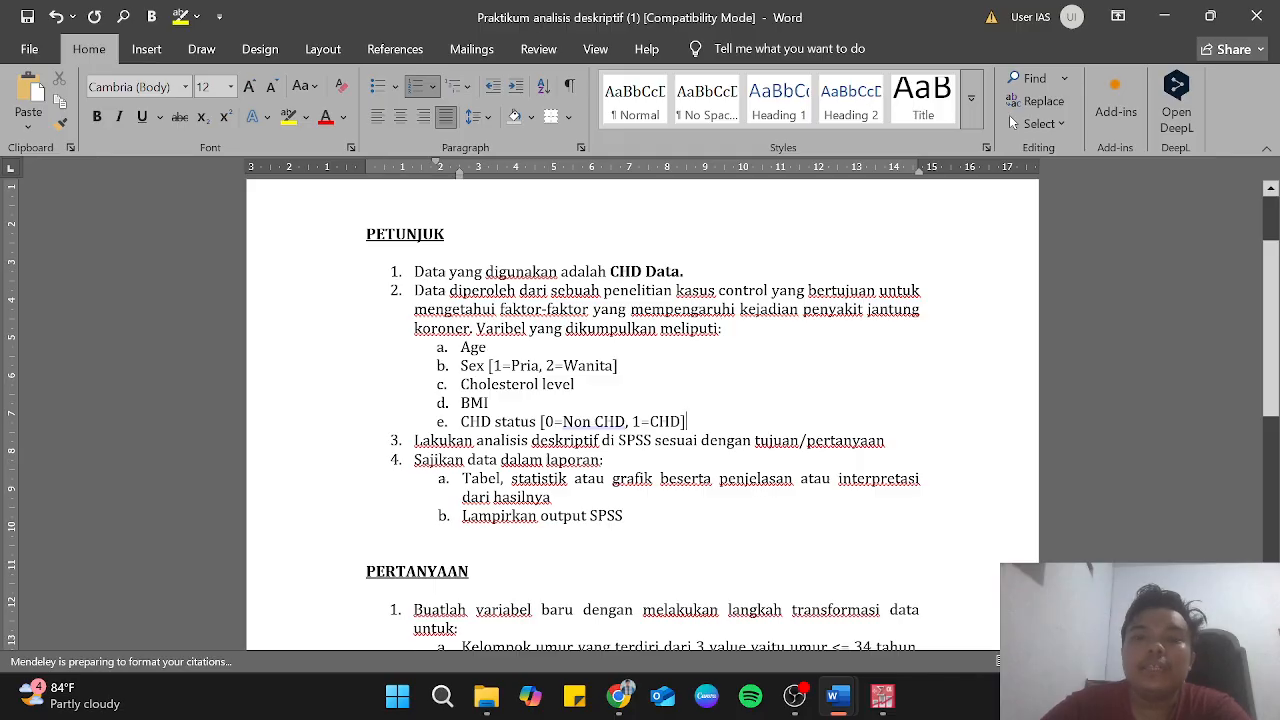
key("alt+Tab")
key("alt+Tab")
key("alt+shift+Tab")
key("alt+shift+Tab")
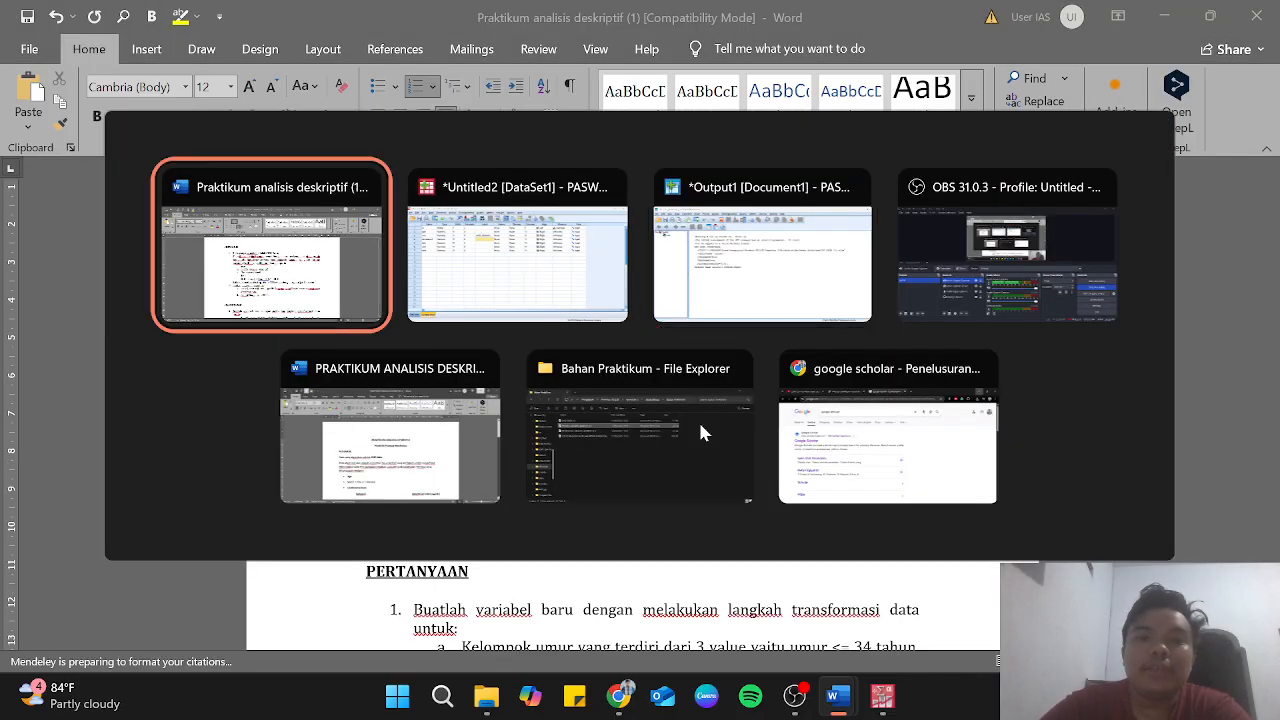
key("alt+Tab")
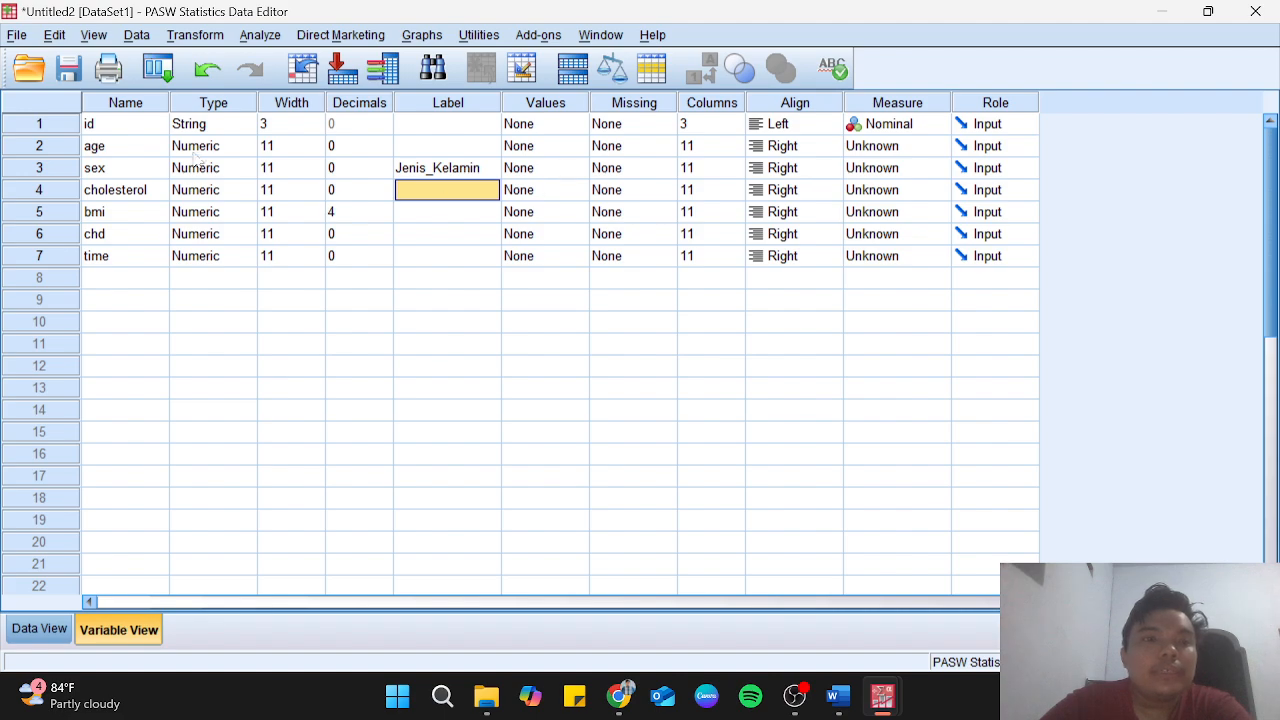
Define the value labels of the sex variable as 1 = Laki-laki and 2 = Perempuan.
left_click(597, 170)
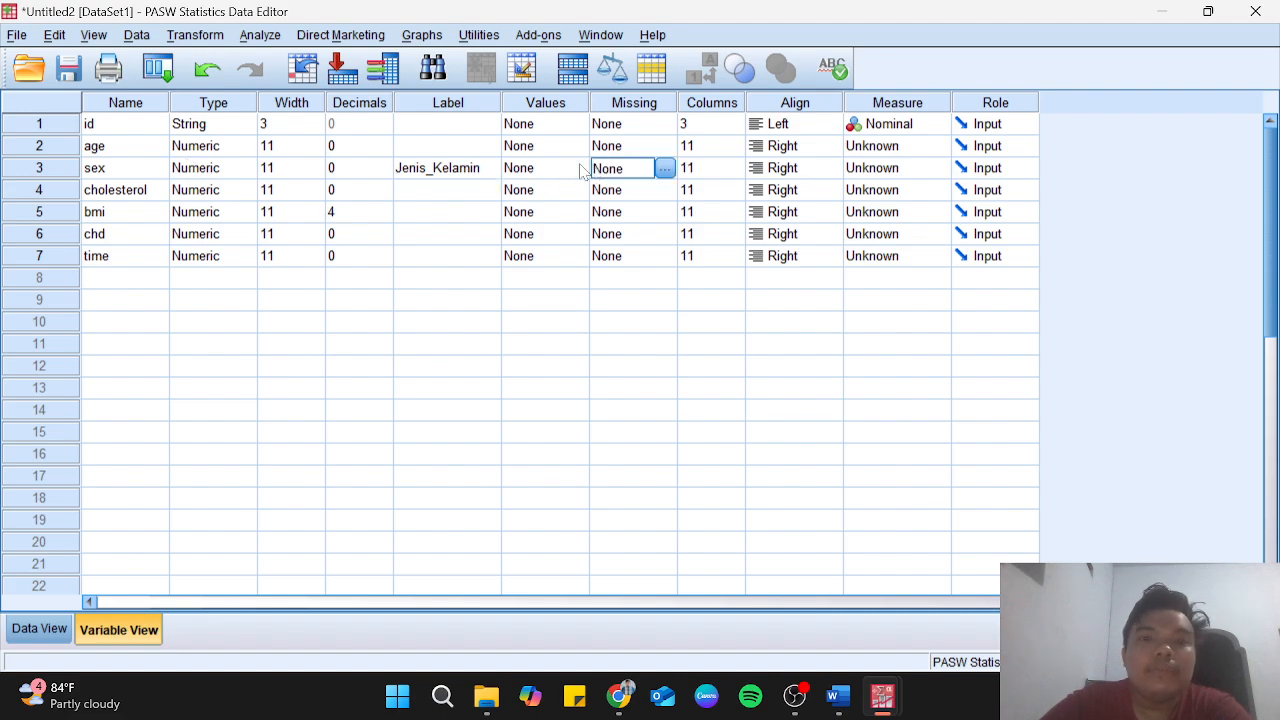
left_click(580, 170)
left_click(578, 169)
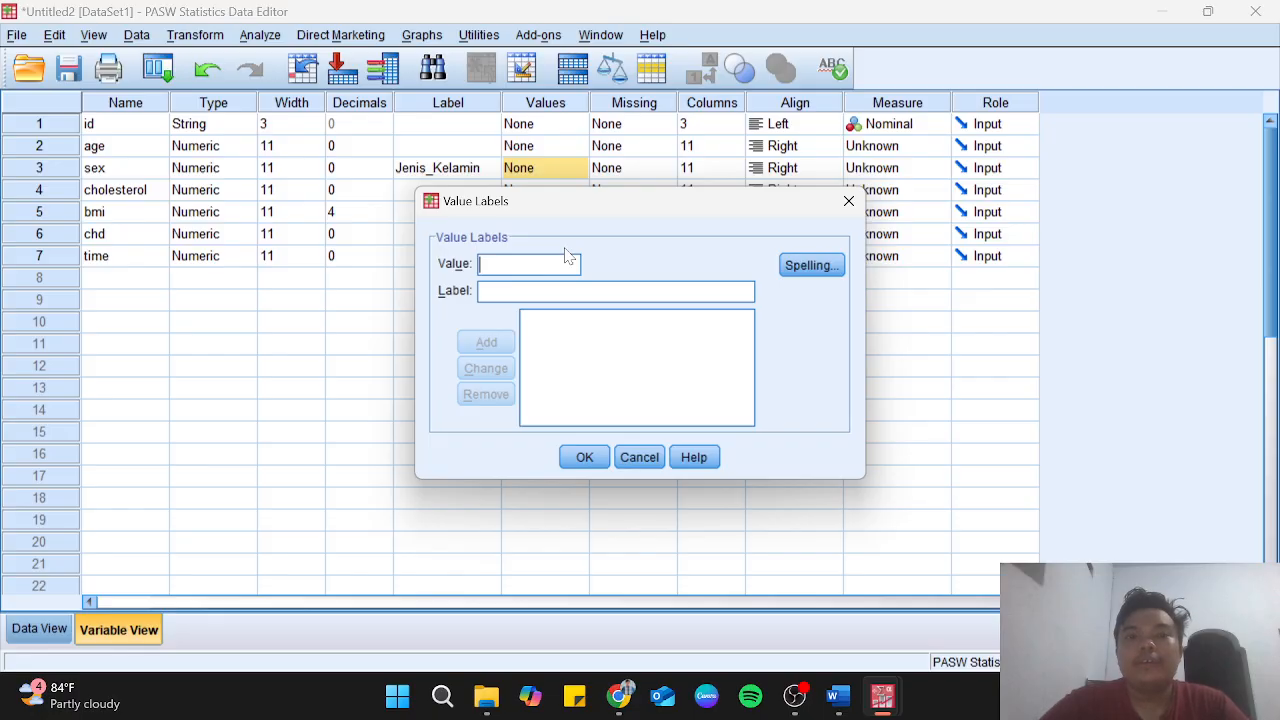
type("1")
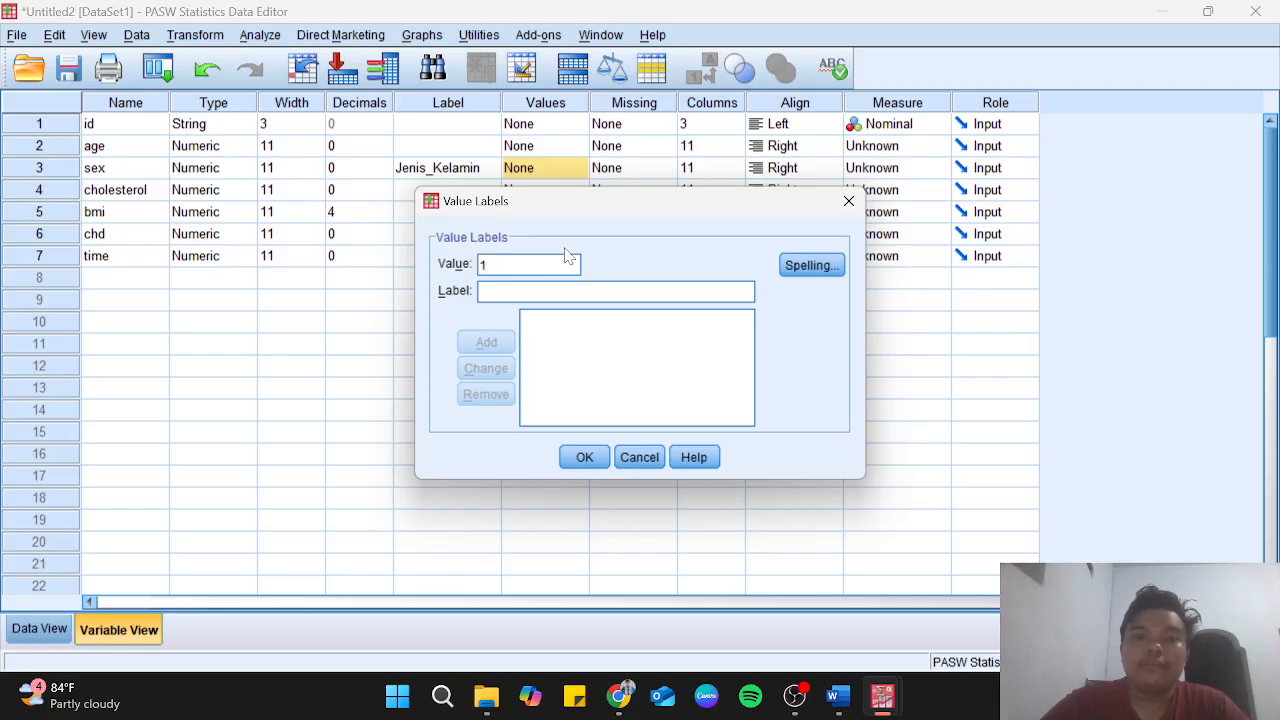
key("Tab")
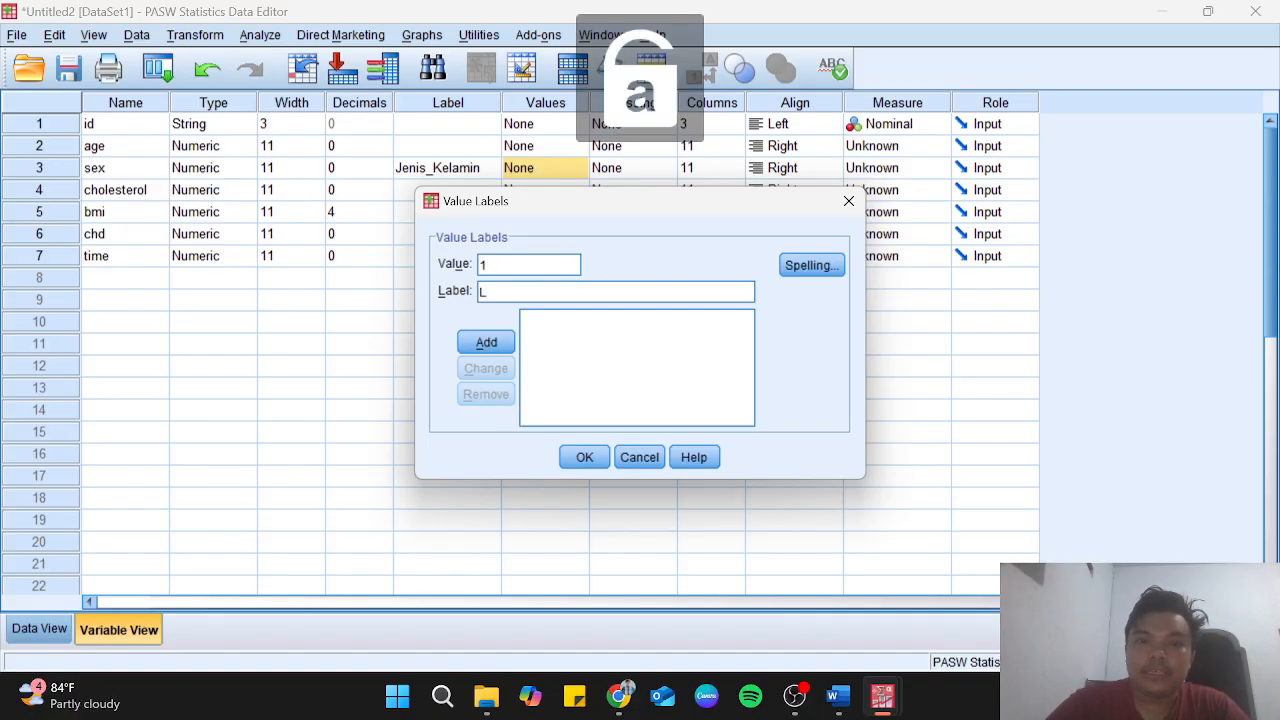
type("aki-laki")
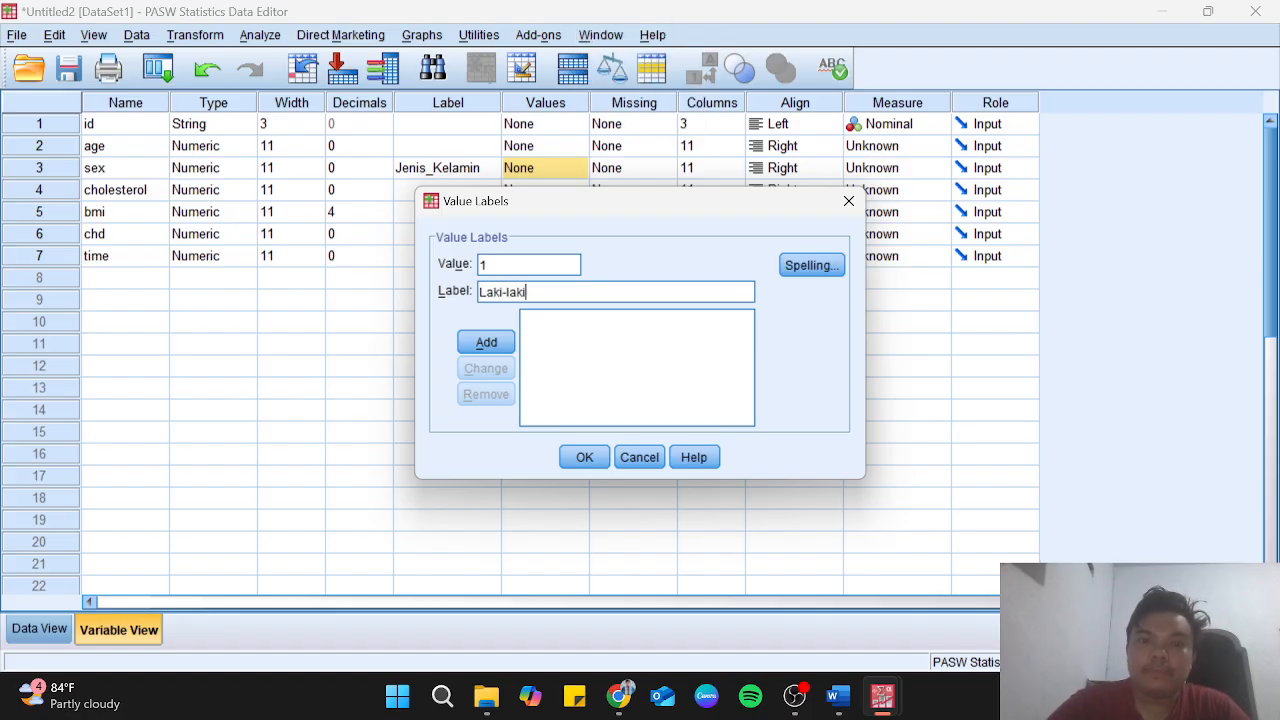
left_click(496, 338)
type("2")
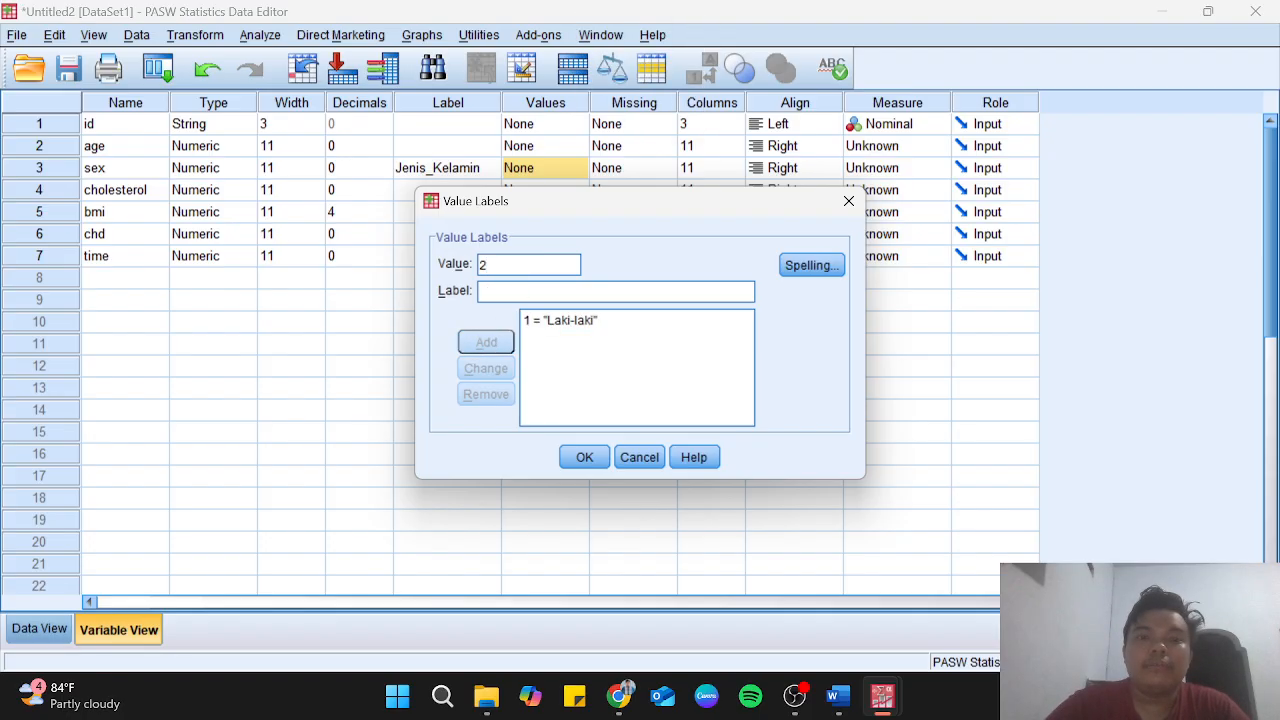
type("Perempuan")
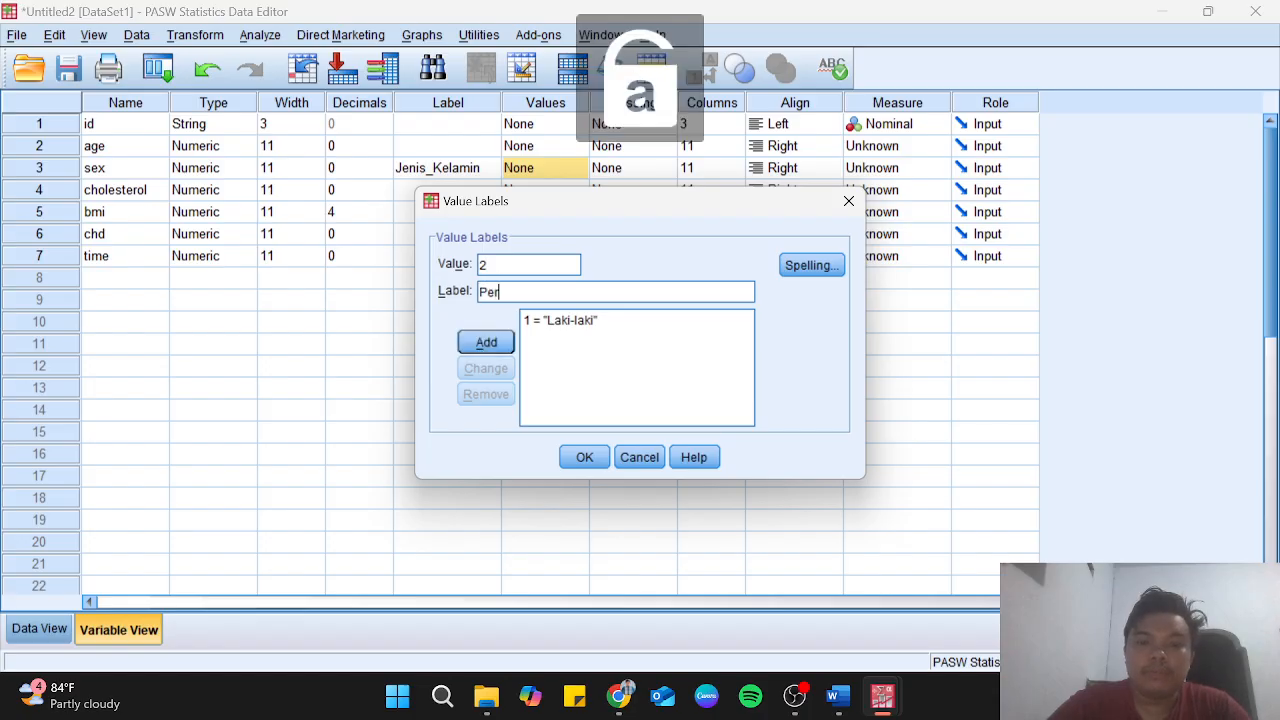
left_click(505, 347)
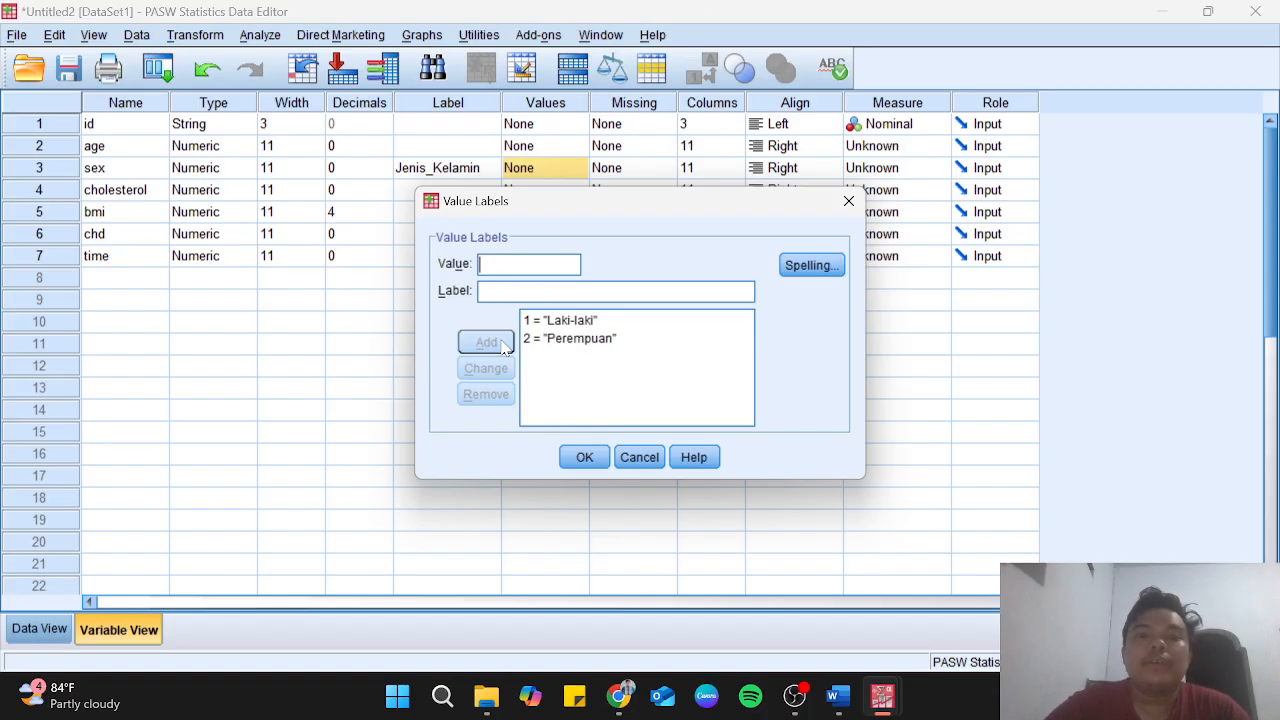
left_click(584, 458)
Check the CHD status coding in the Word exercise document and return to the PASW Data Editor.
key("alt+Tab")
key("Tab")
key("alt+shift+Tab")
key("alt+shift+Tab")
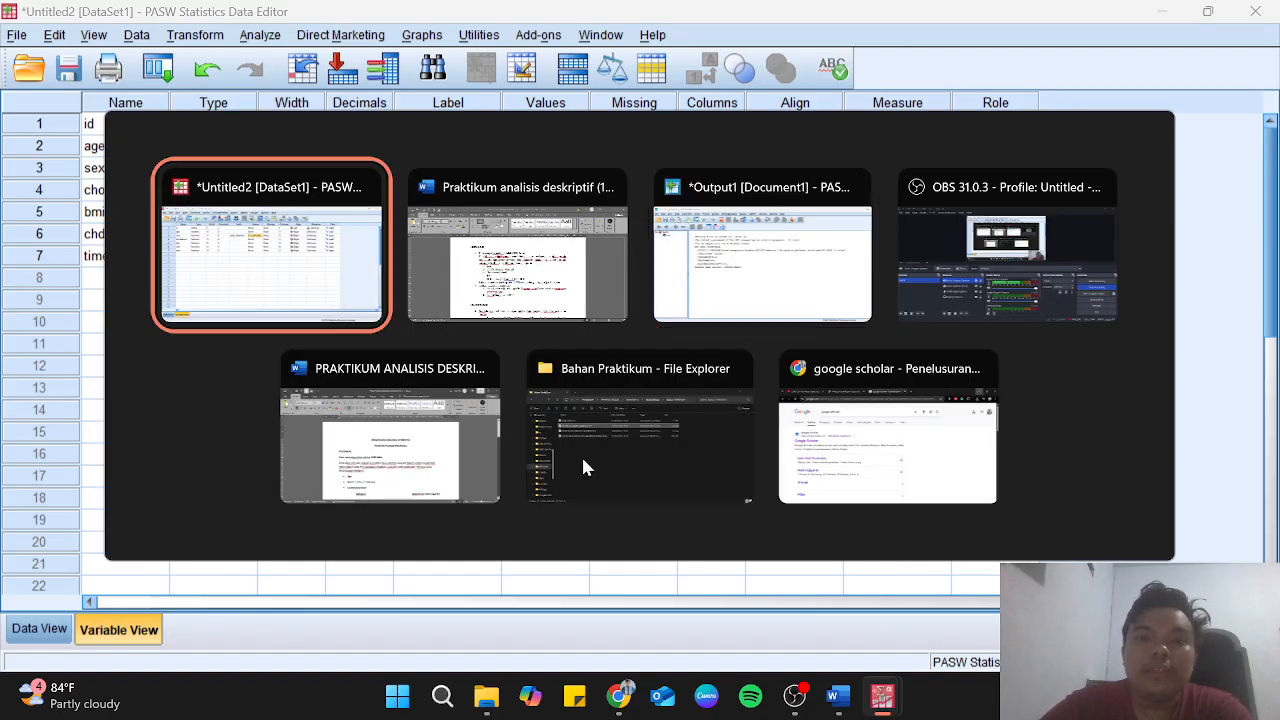
key("alt+Tab")
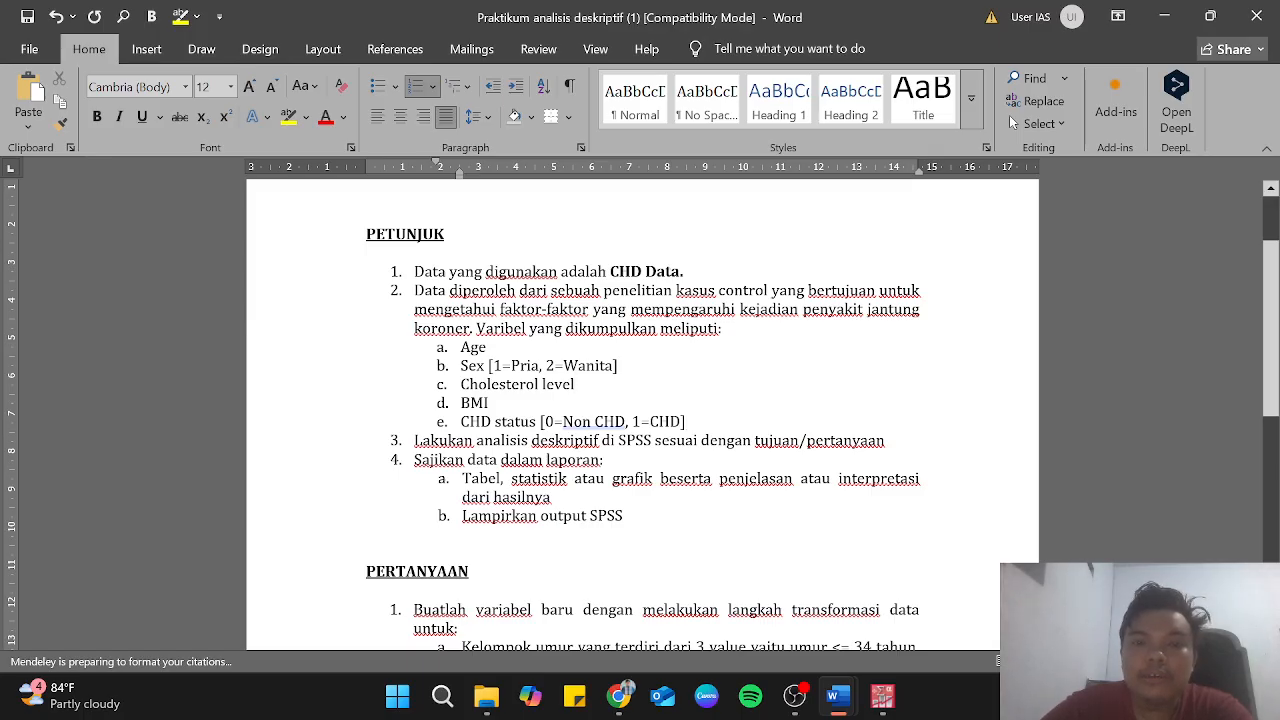
key("alt+Tab")
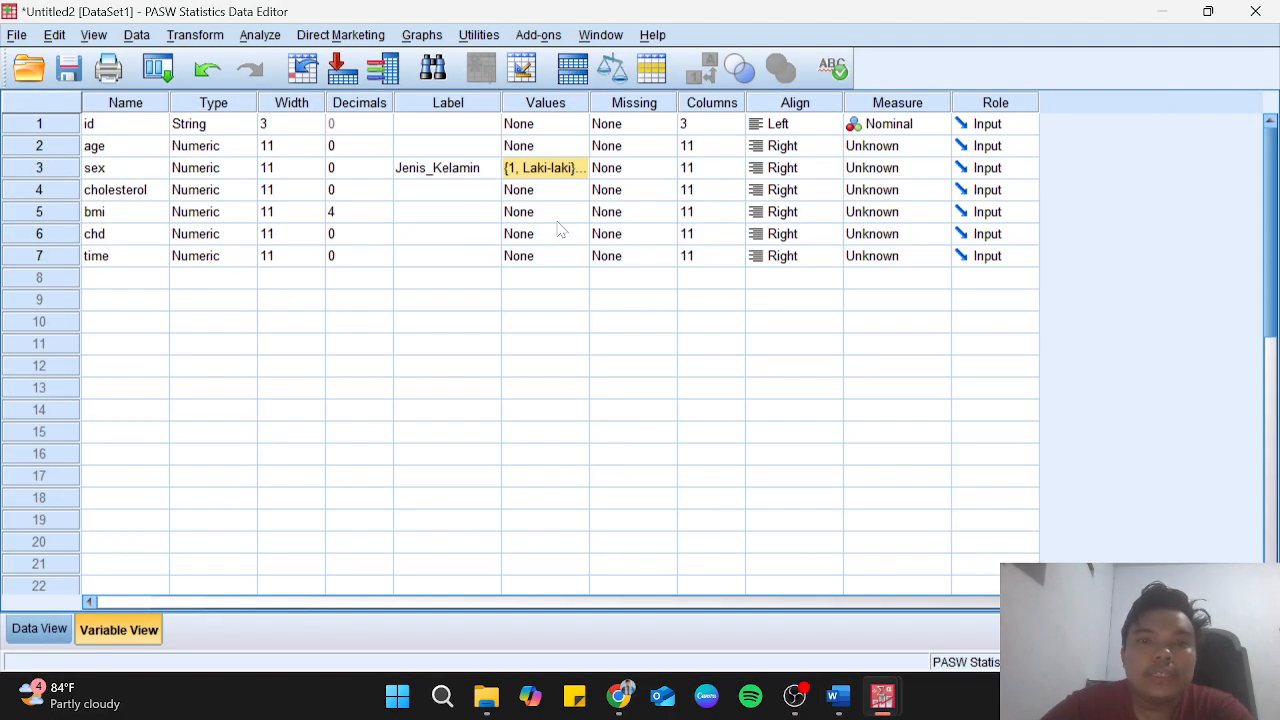
Start defining value labels for the chd variable, entering 0 as the first value.
left_click(477, 244)
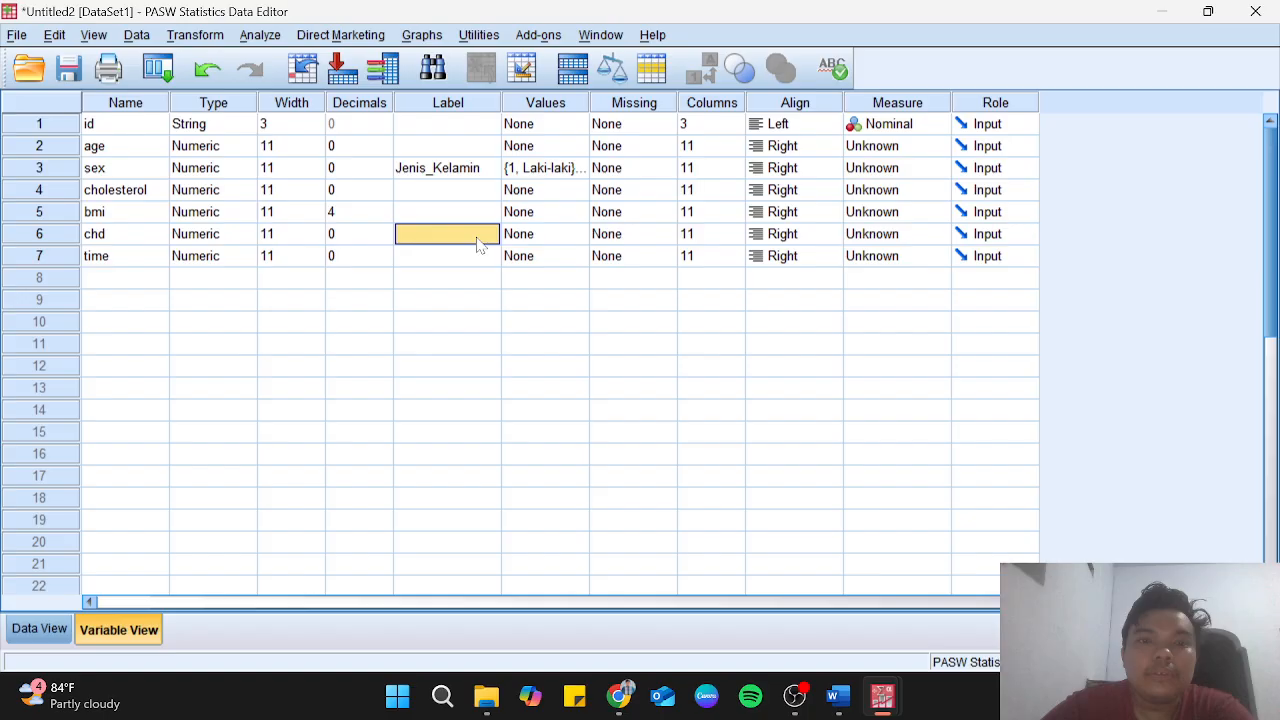
left_click(588, 242)
left_click(586, 241)
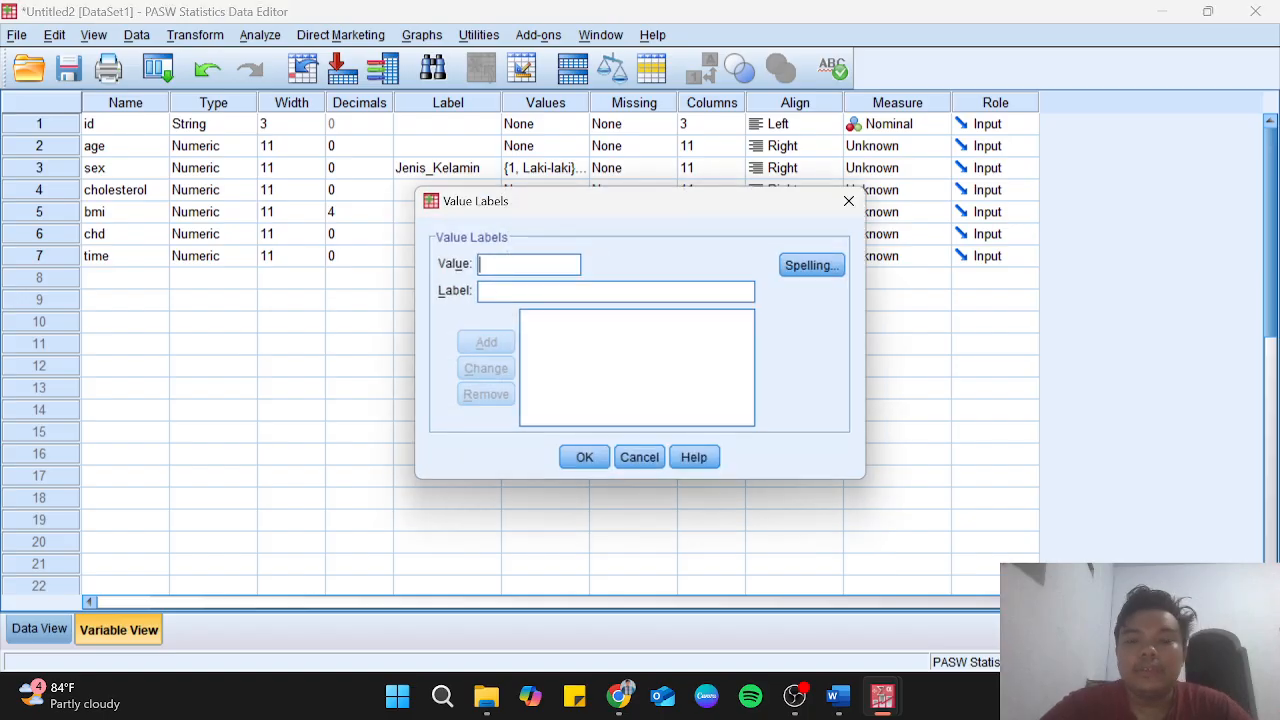
type("0")
Recheck the wording for CHD status code 0 in the Word document and return to the value label definition.
key("alt+Tab")
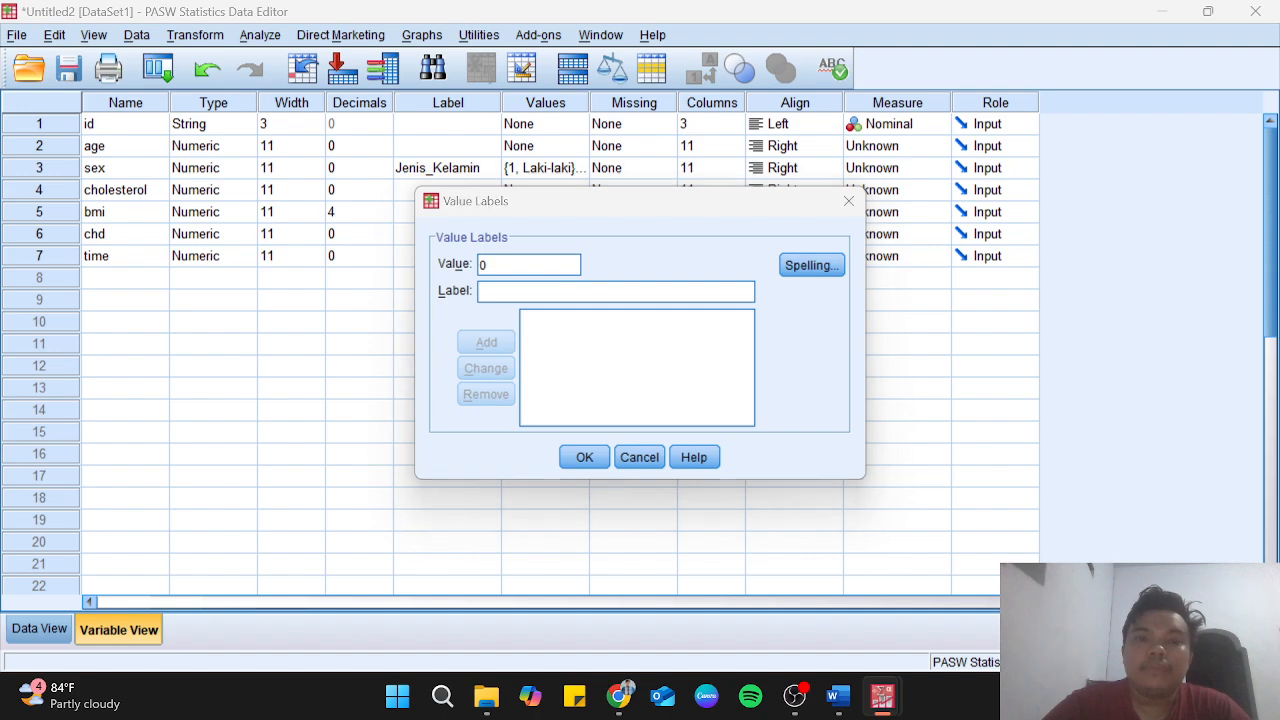
key("alt+Tab")
key("alt+shift+Tab")
key("alt+shift+Tab")
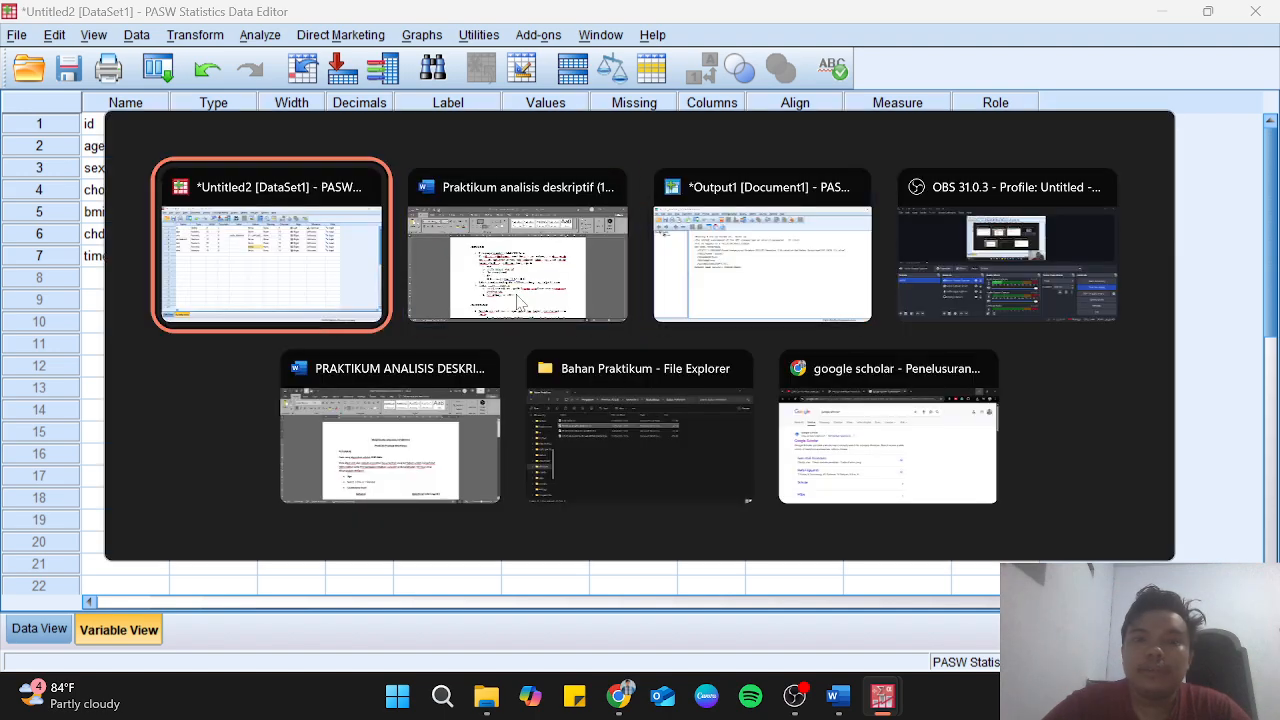
key("alt+Tab")
key("alt+Tab")
key("alt+shift+Tab")
key("alt+Tab")
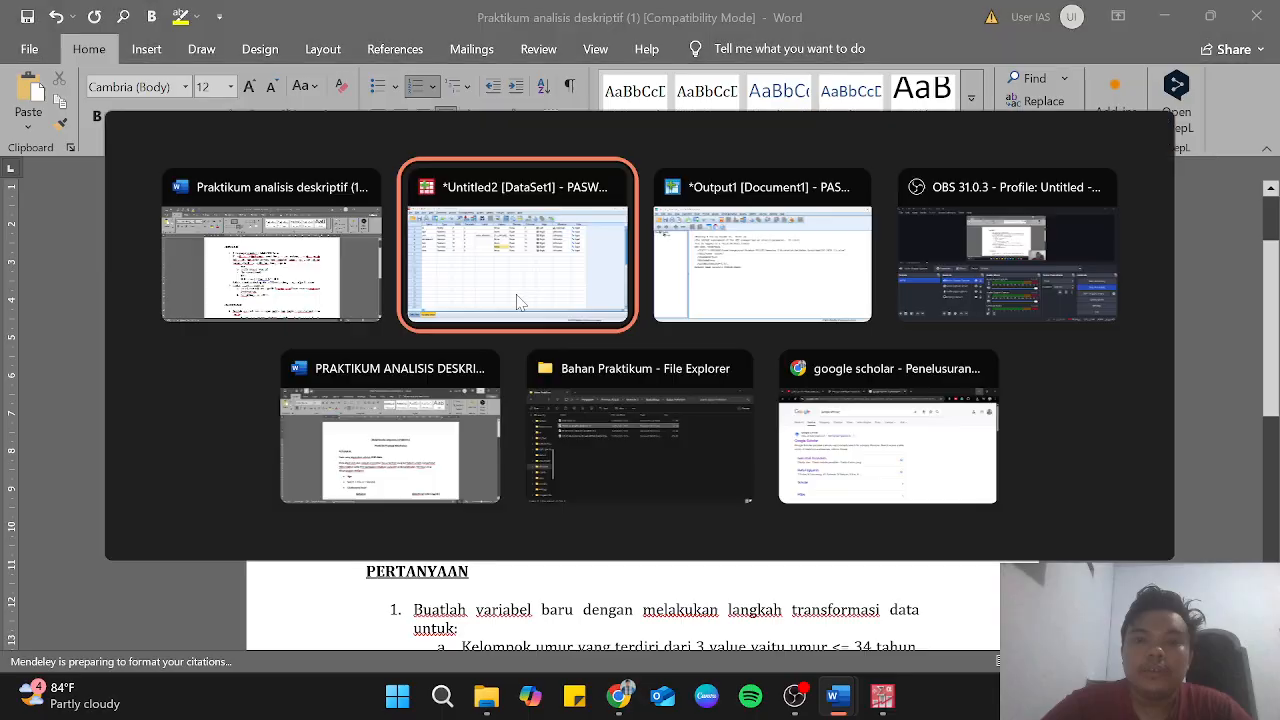
left_click(519, 302)
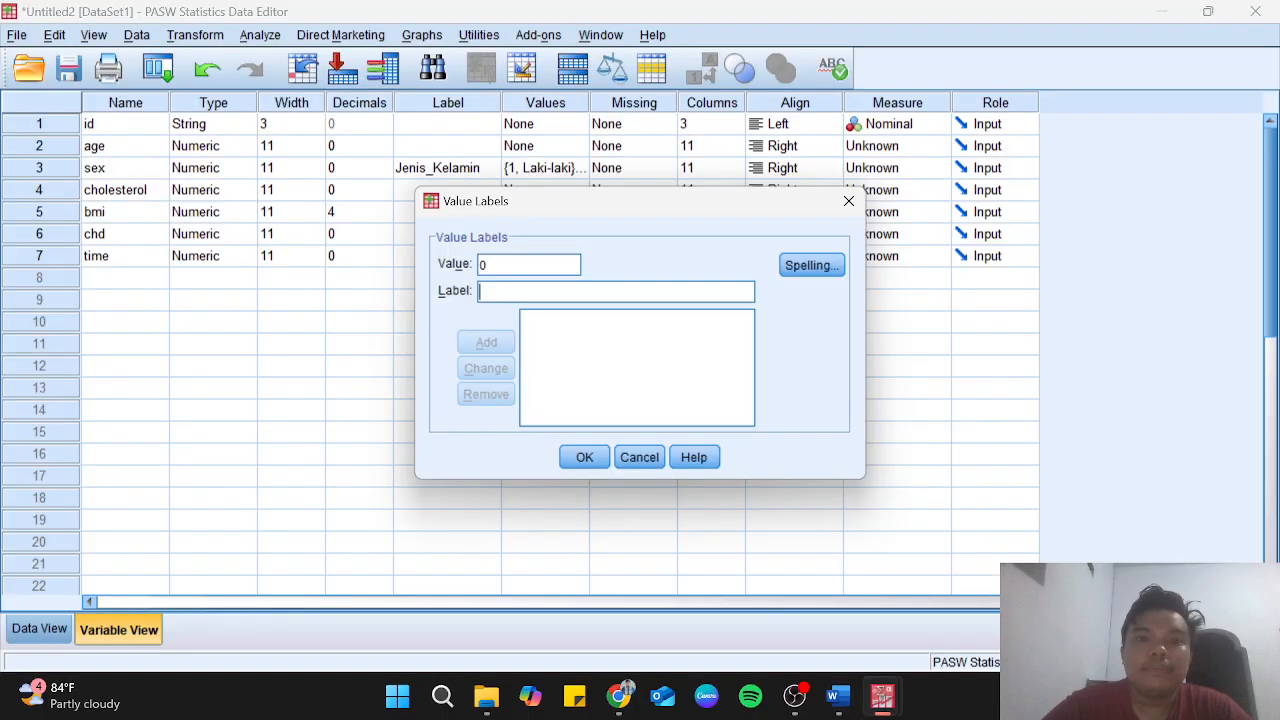
Label value 0 of the chd variable as Non CHD and add it to the list of value labels.
type("Non")
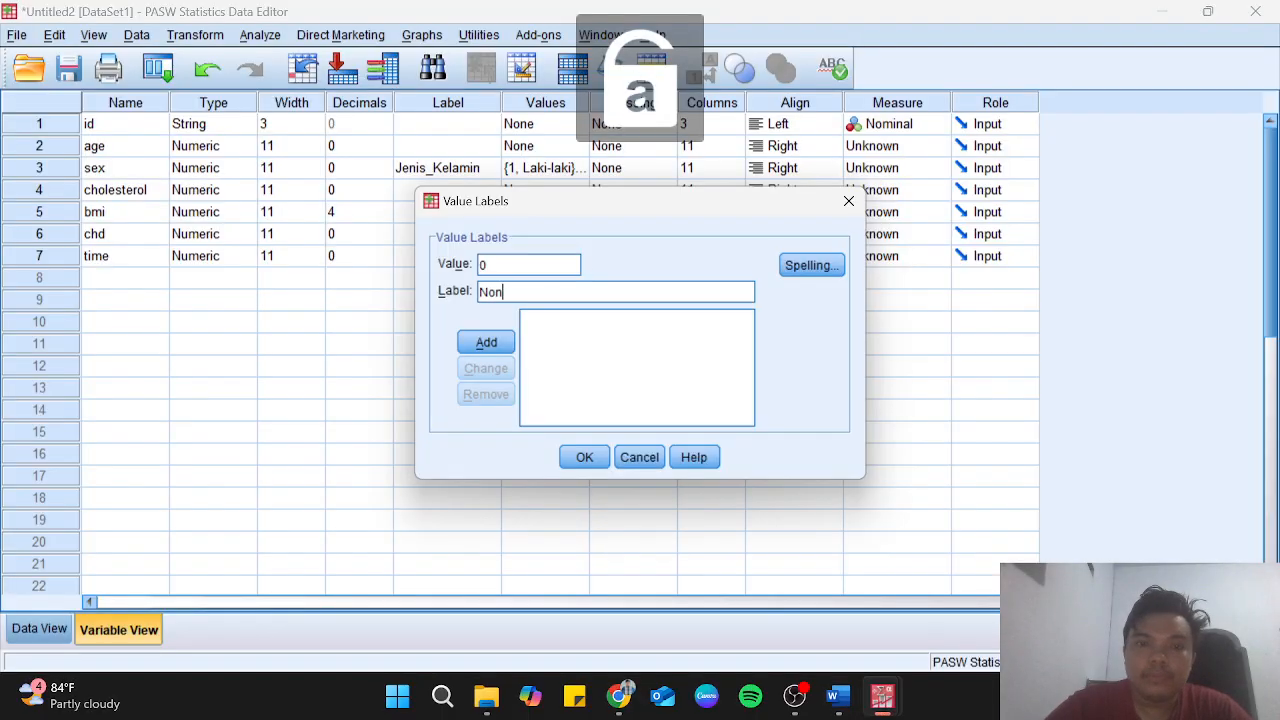
type(" CHD")
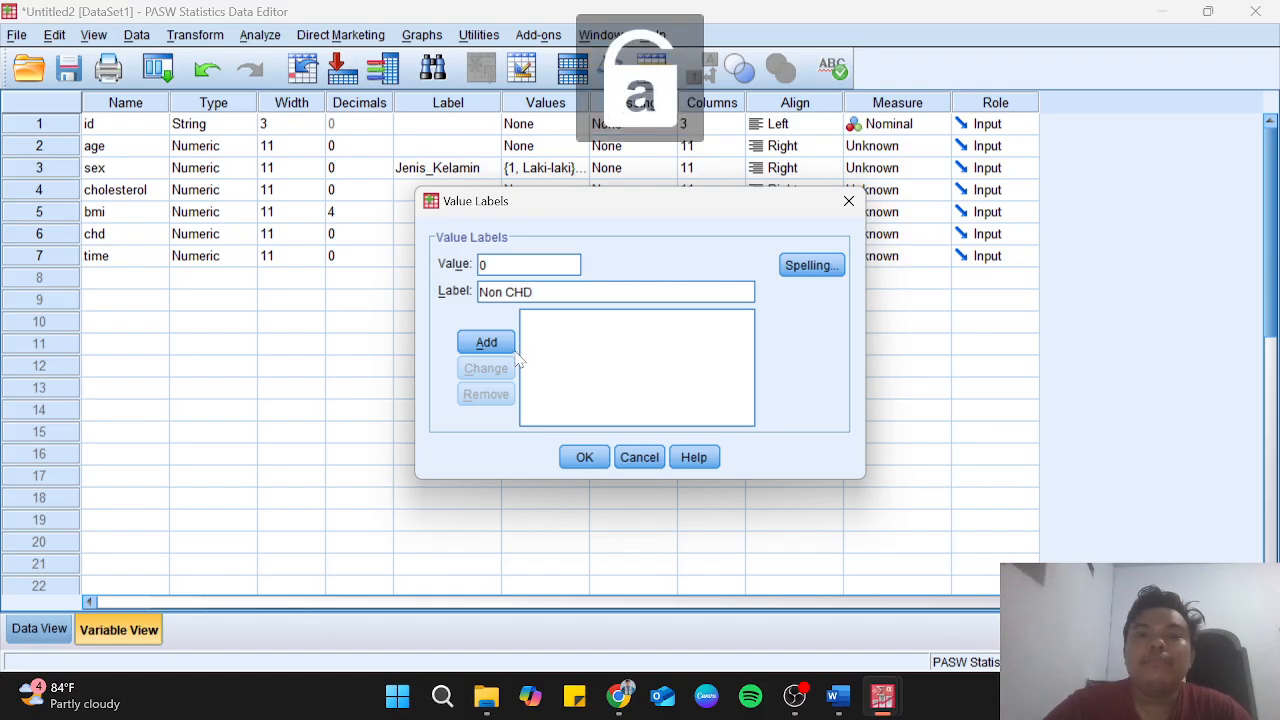
left_click(490, 345)
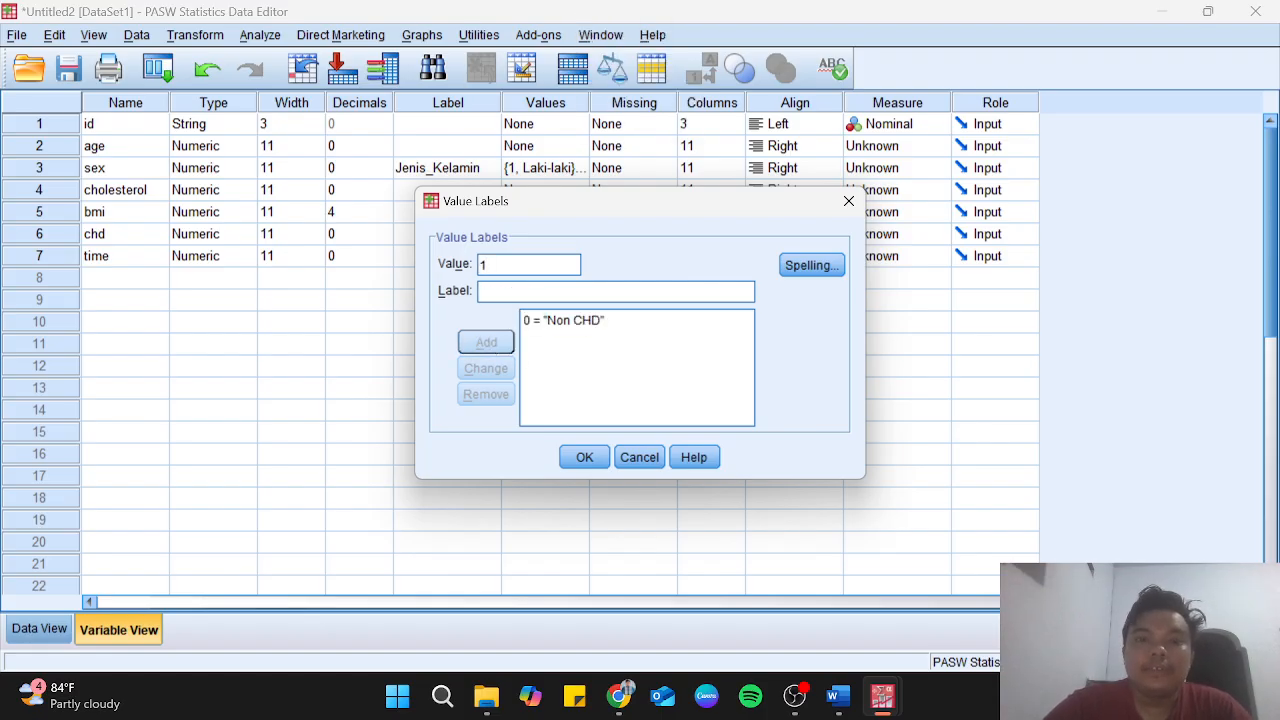
Label value 1 of the chd variable as CHD, add it to the list and confirm the value labels.
type("1")
key("Tab")
key("Caps_Lock")
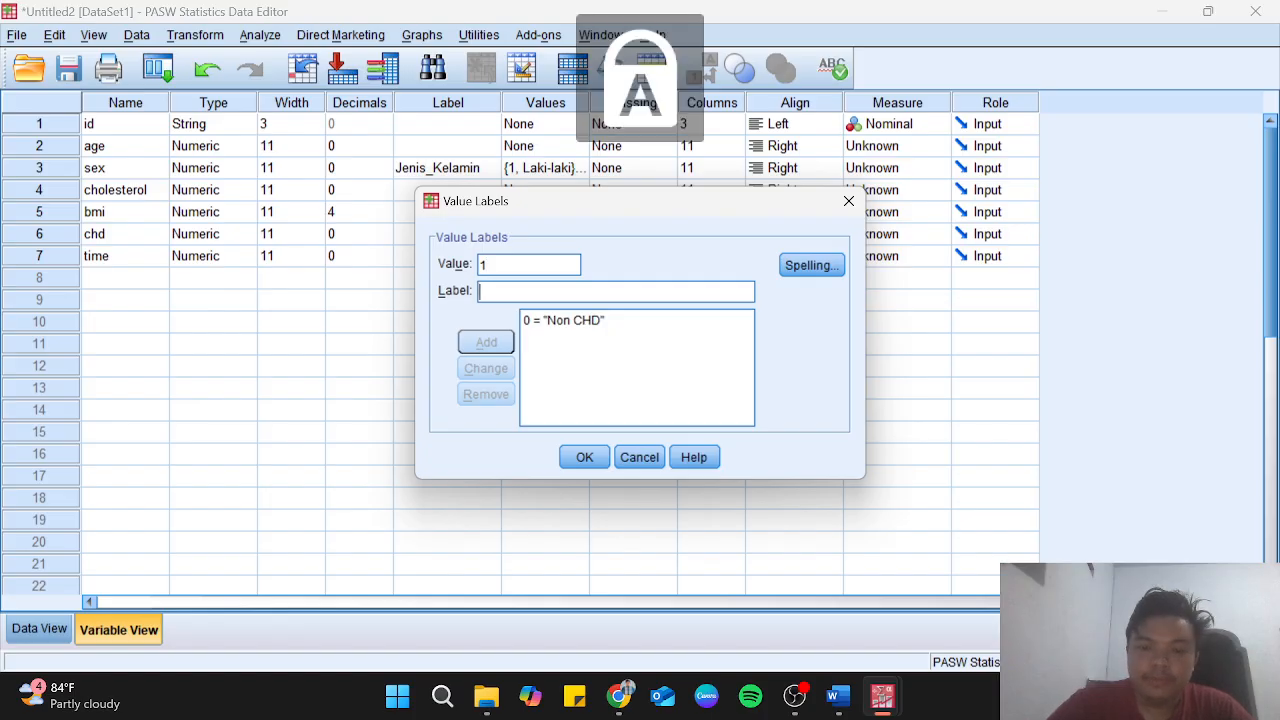
type("CHD")
key("Caps_Lock")
left_click(490, 343)
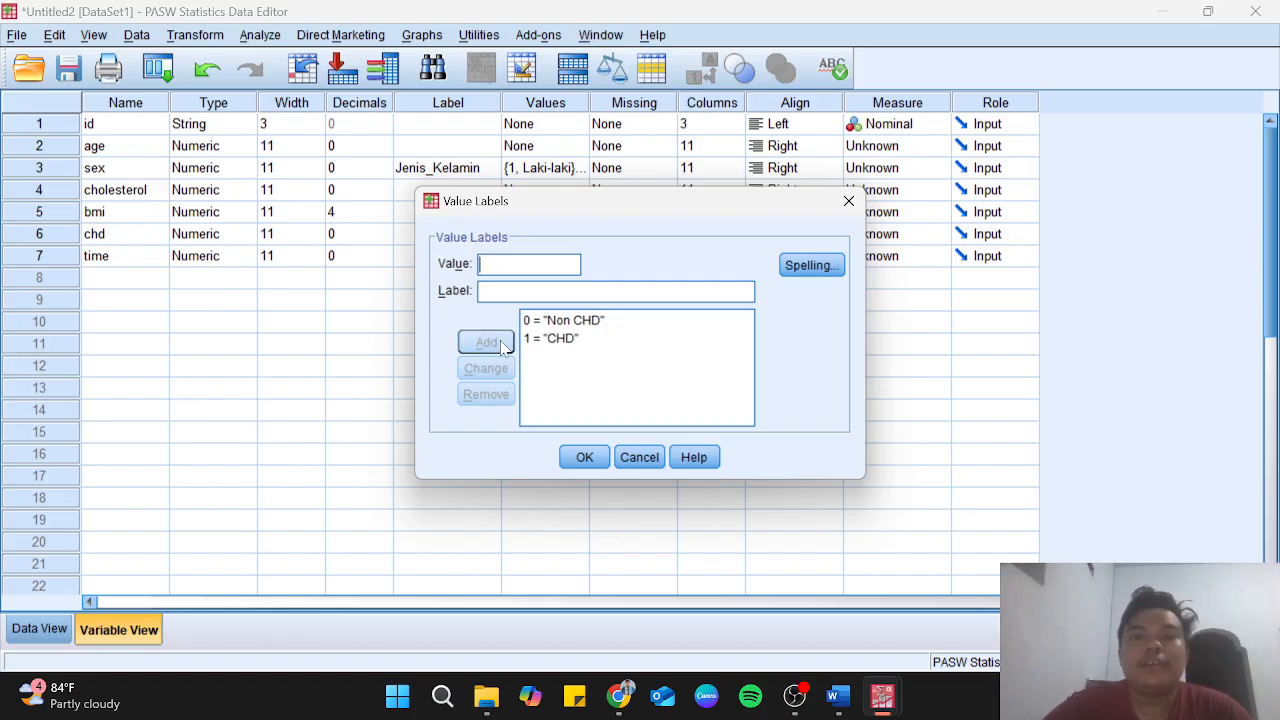
left_click(590, 456)
left_click(384, 342)
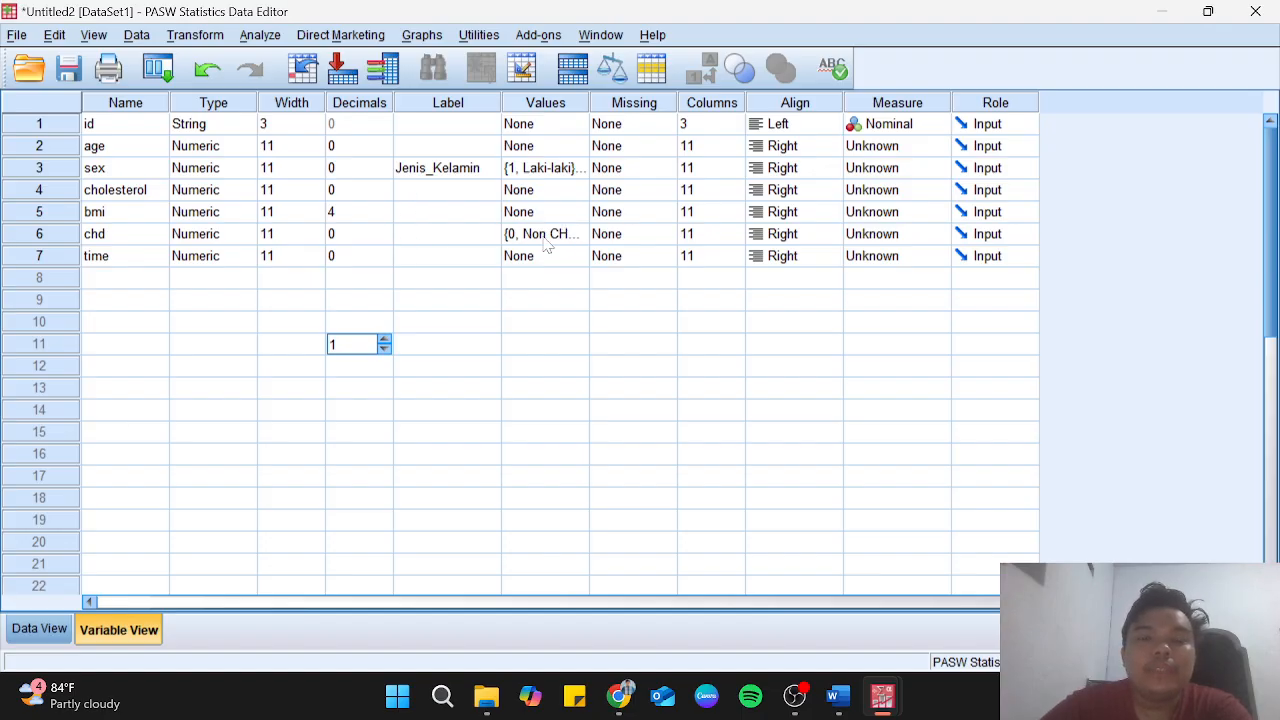
Read the data transformation tasks for age group, obesity status and cholesterol status in the Word exercise document.
key("alt+Tab")
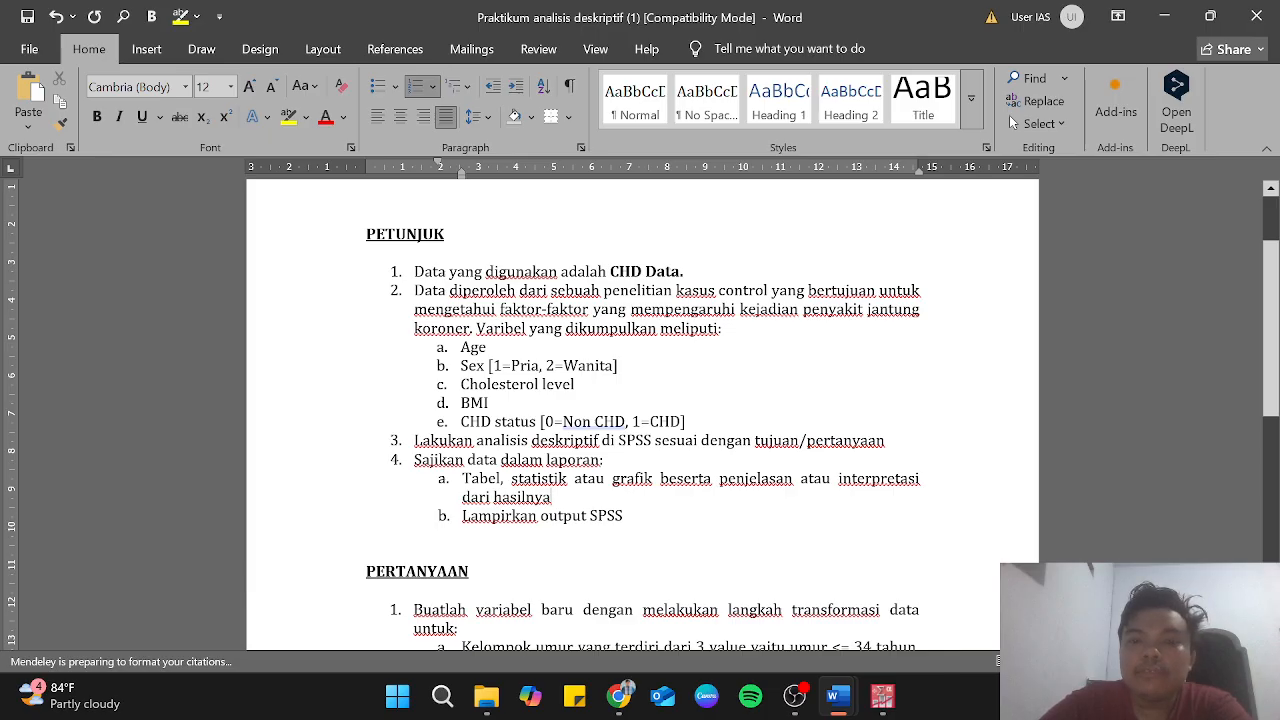
key("super+Tab")
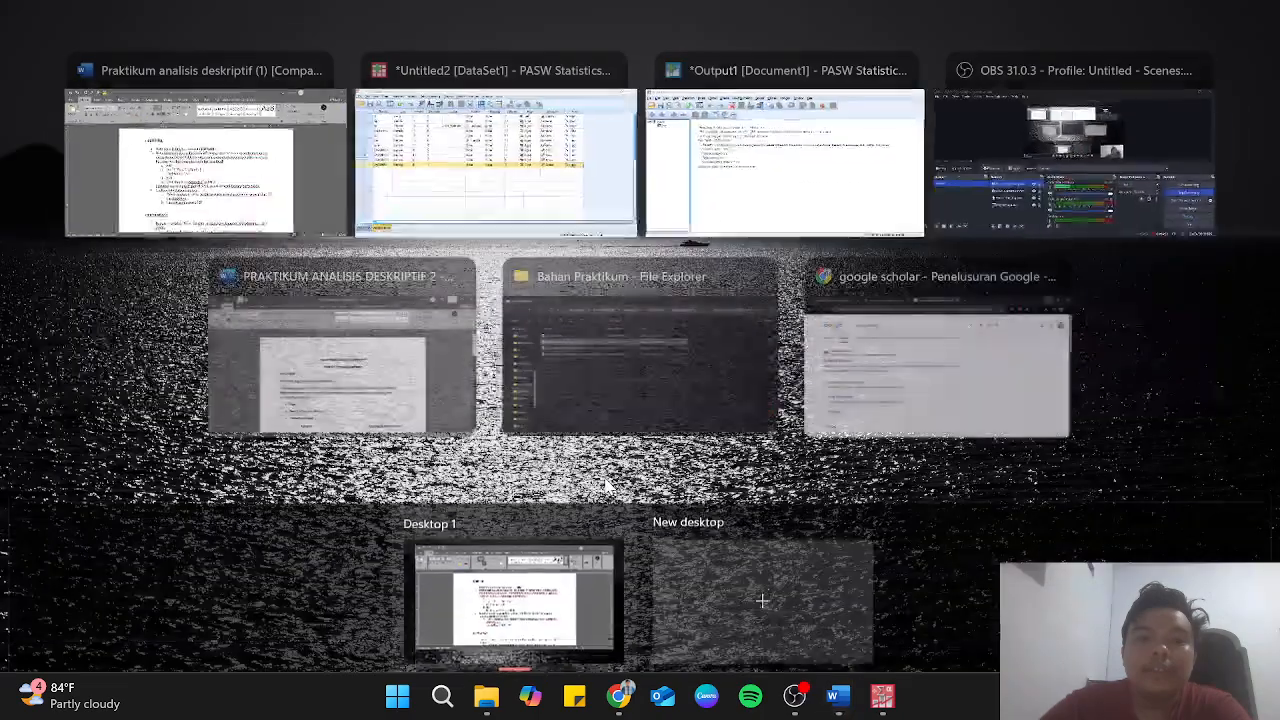
left_click(141, 178)
scroll(1009, 115, "down", 3)
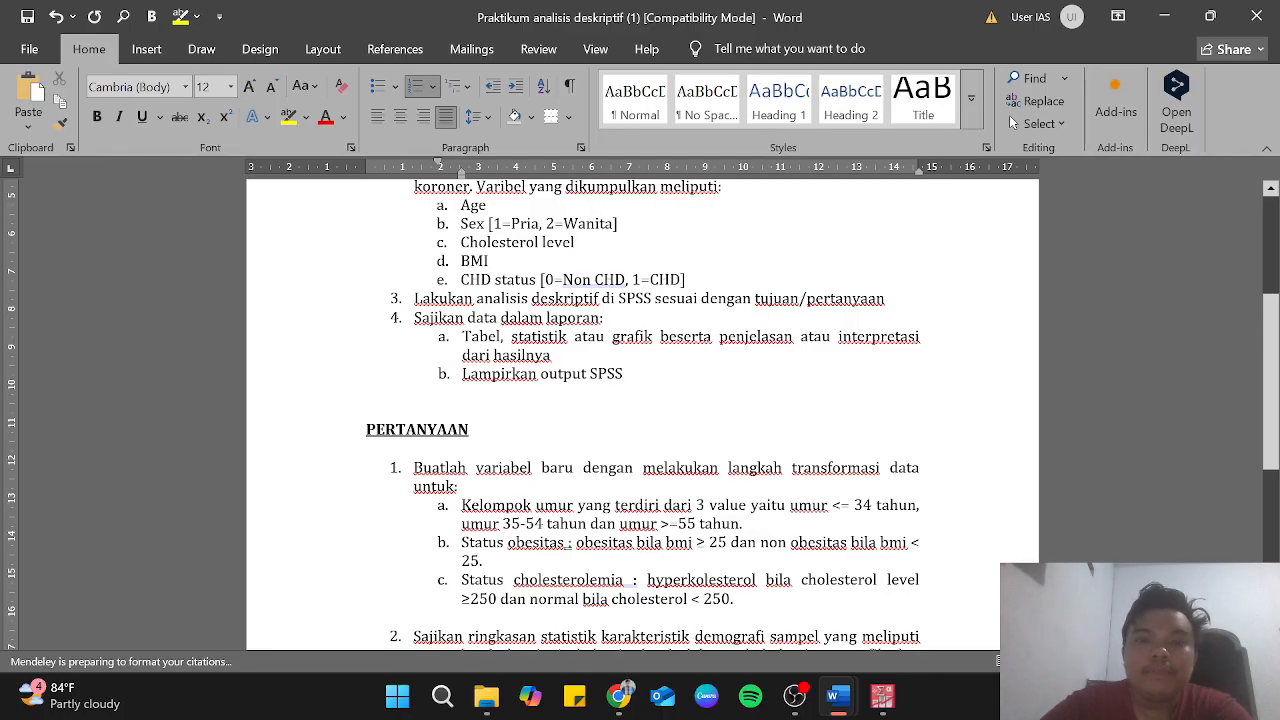
scroll(1009, 115, "down", 3)
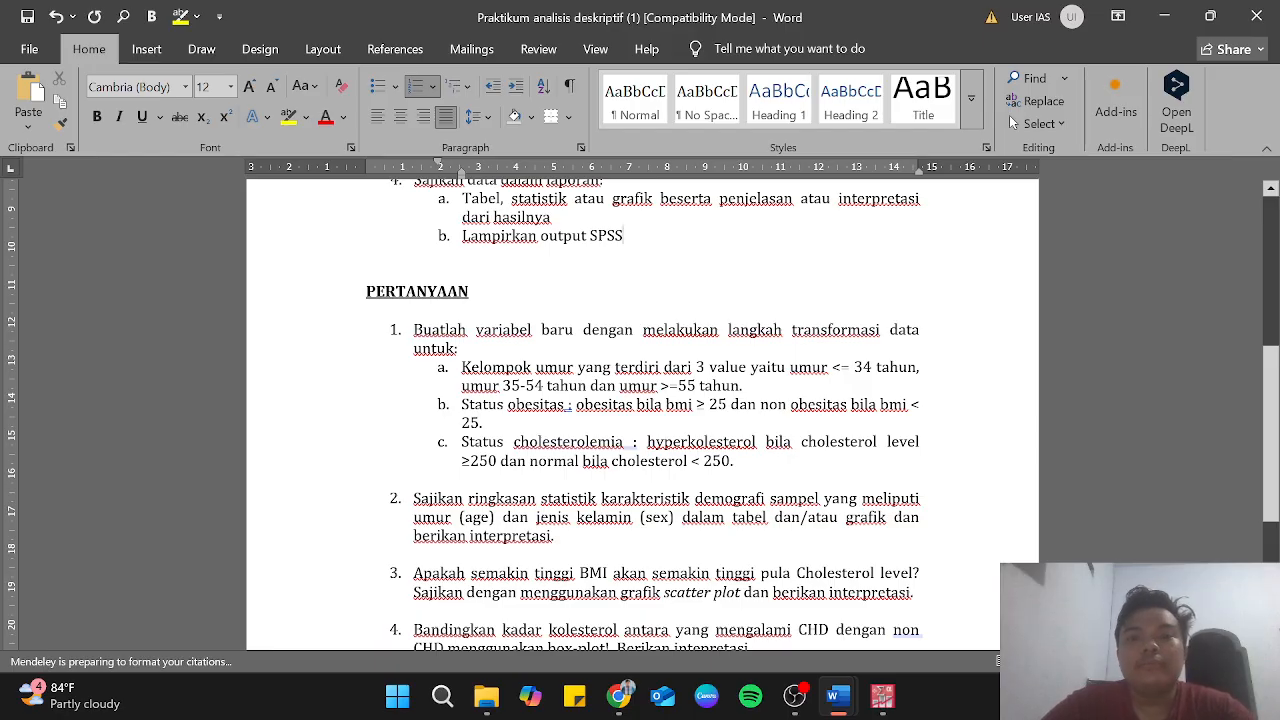
left_click(459, 349)
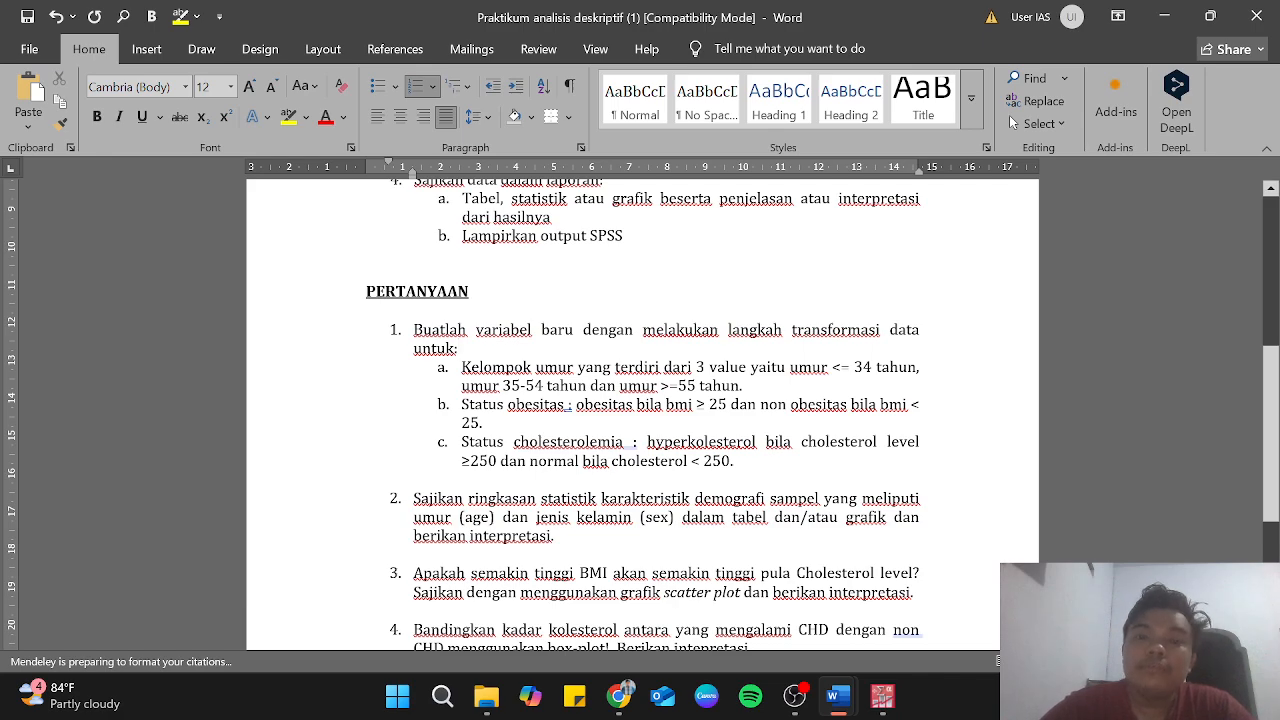
left_click(747, 386)
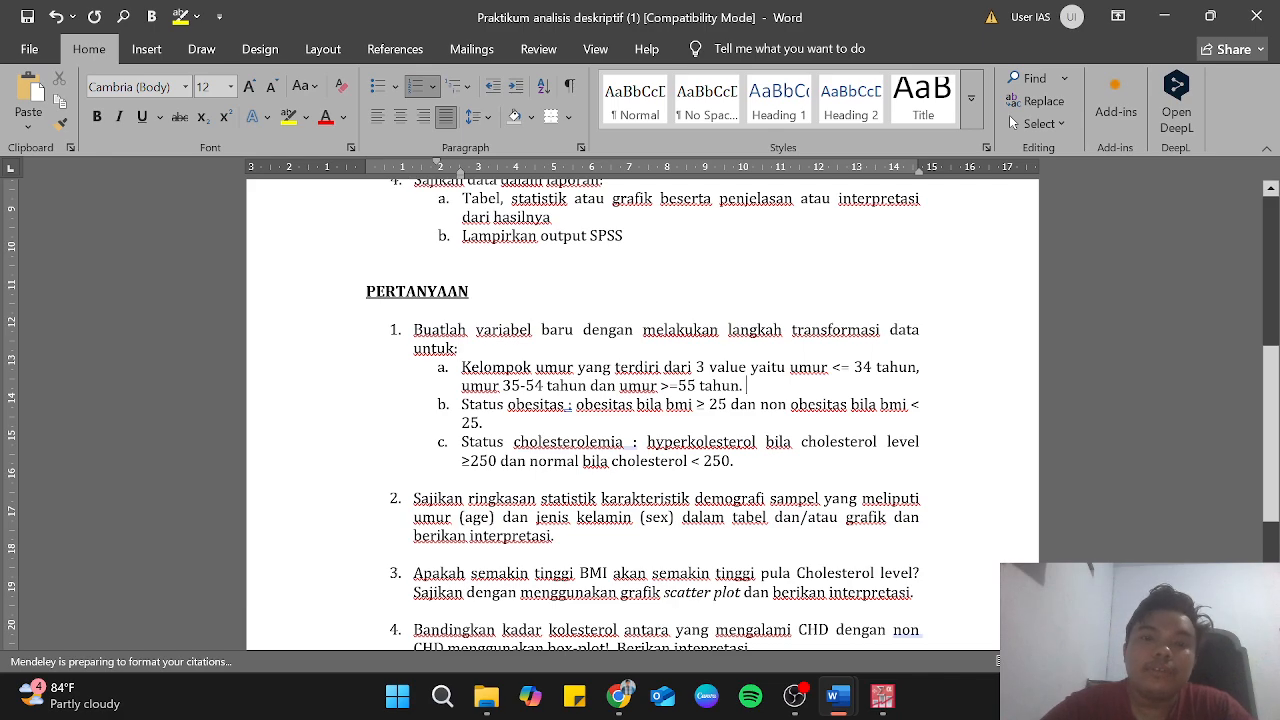
Return to the PASW Data Editor and delete the unneeded variables VAR00001 and VAR00002.
key("alt+Tab")
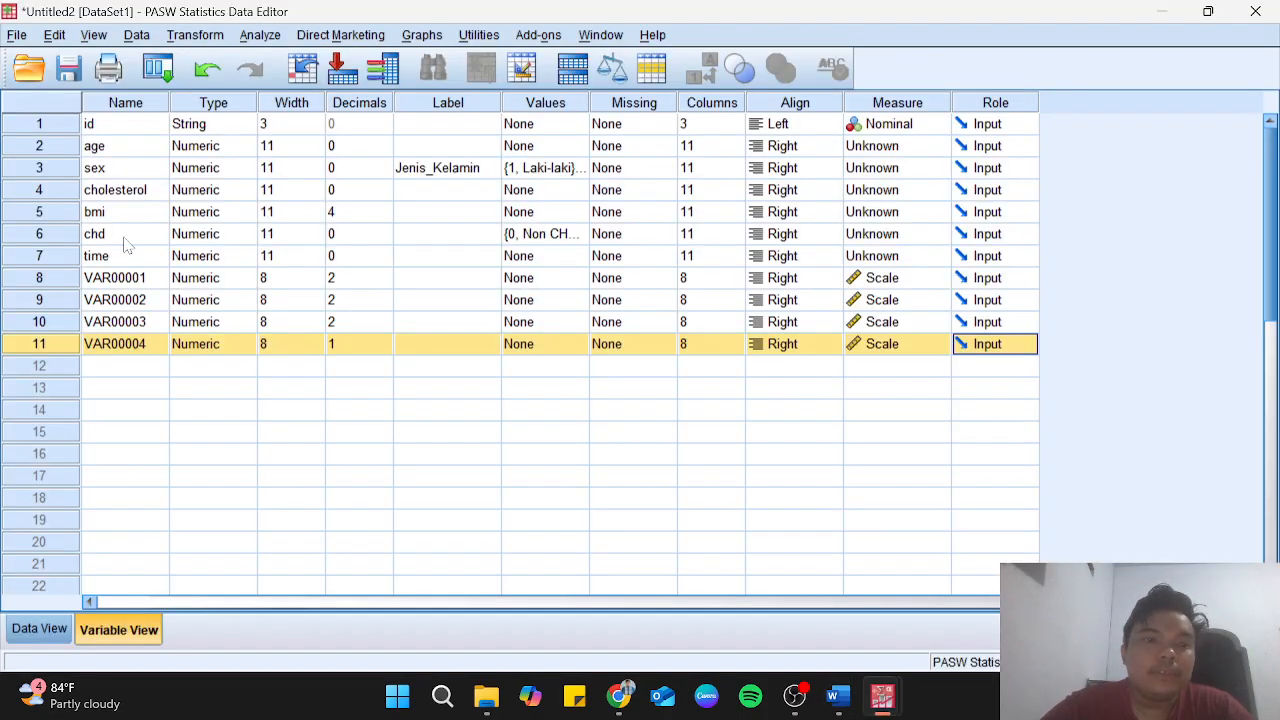
left_click(63, 280)
left_click_drag(63, 283, 60, 343)
right_click(63, 280)
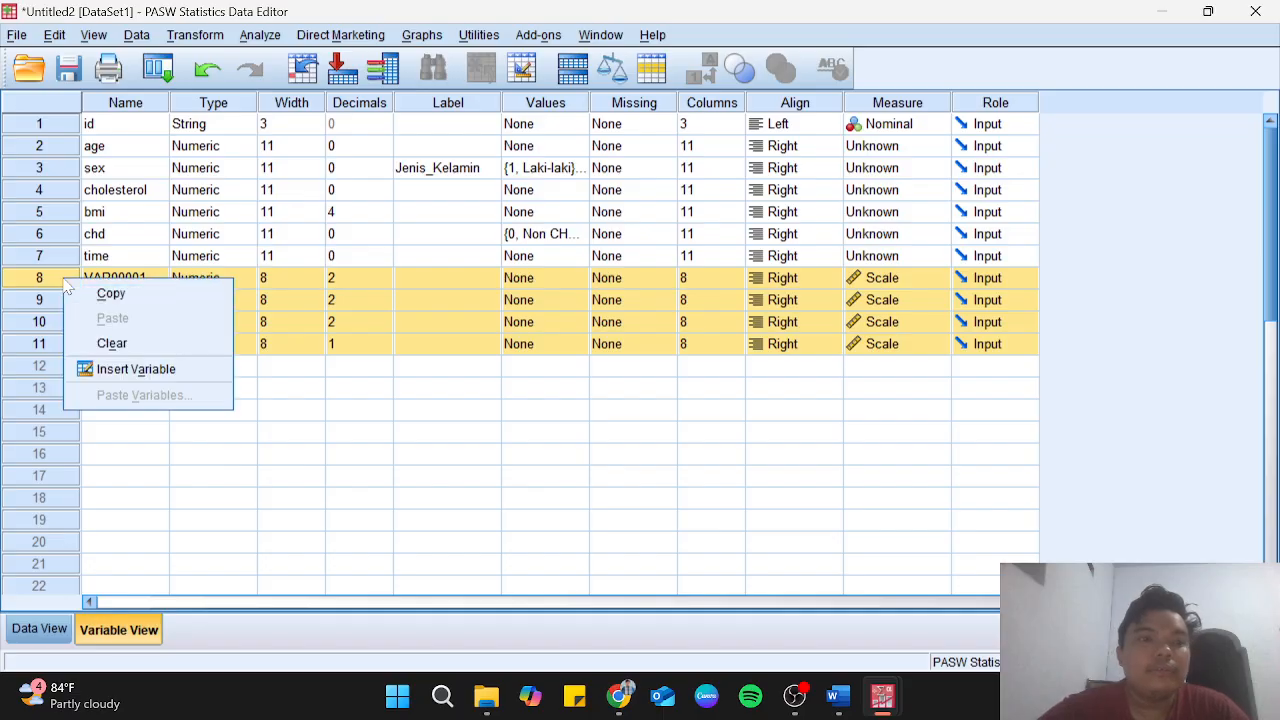
left_click(128, 345)
left_click(57, 289)
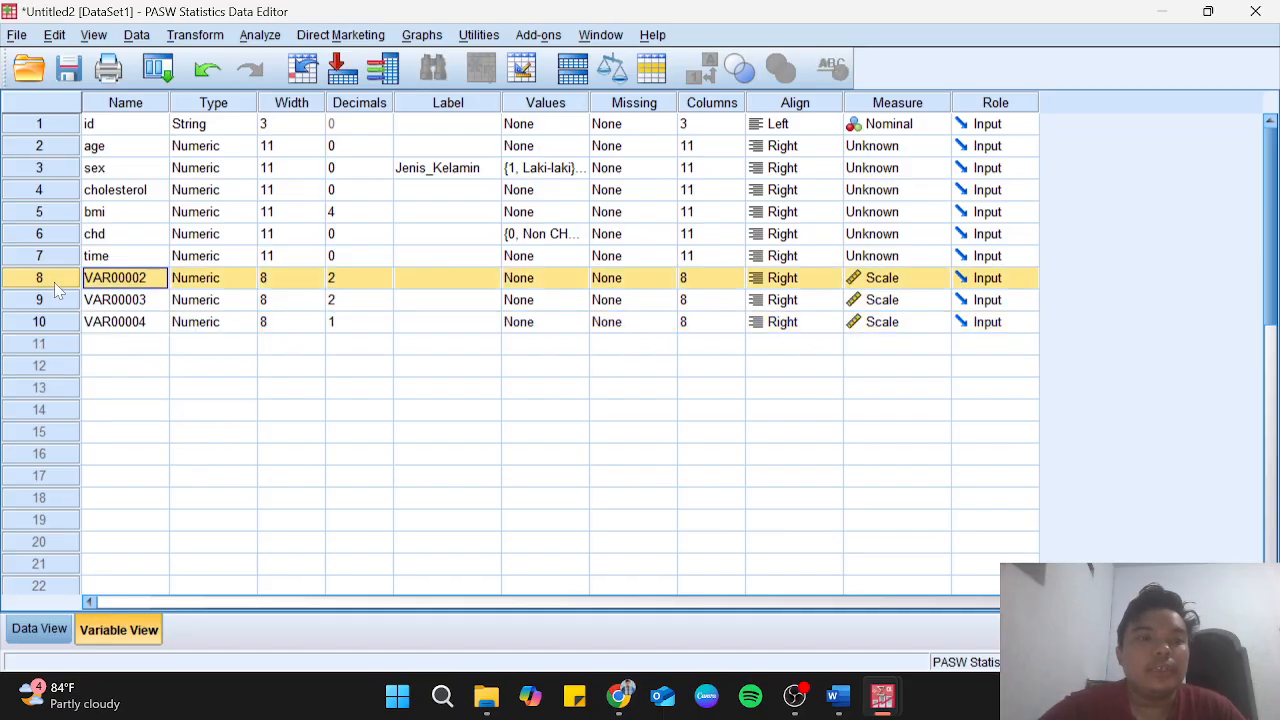
right_click(57, 291)
left_click(70, 349)
Delete the unneeded variables VAR00003 and VAR00004 from the variable list.
left_click(66, 280)
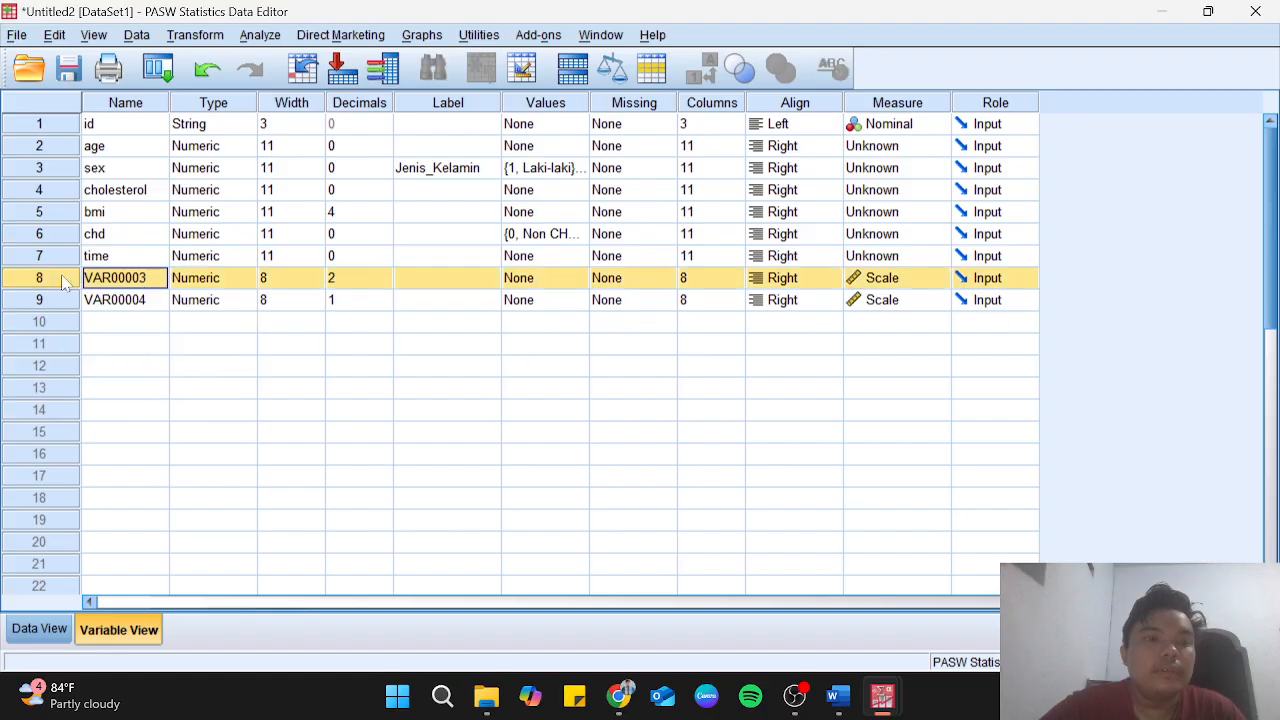
right_click(66, 282)
left_click(111, 335)
left_click(71, 291)
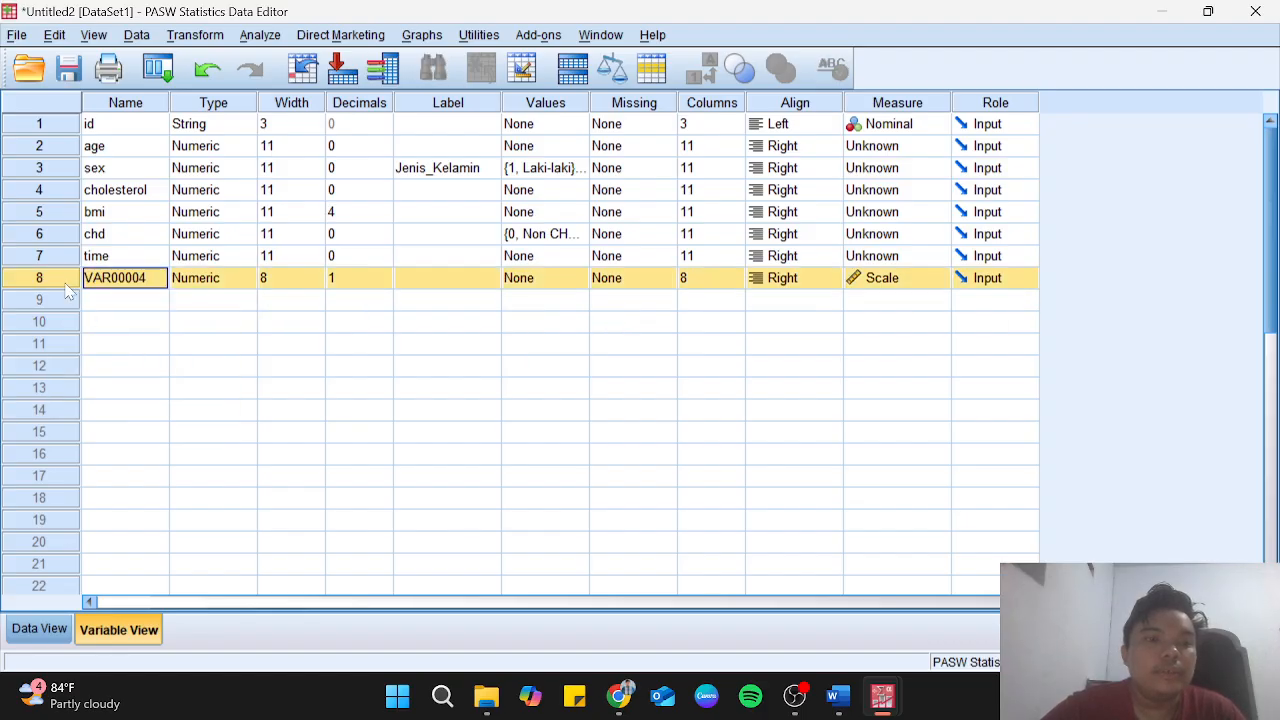
right_click(71, 291)
left_click(121, 346)
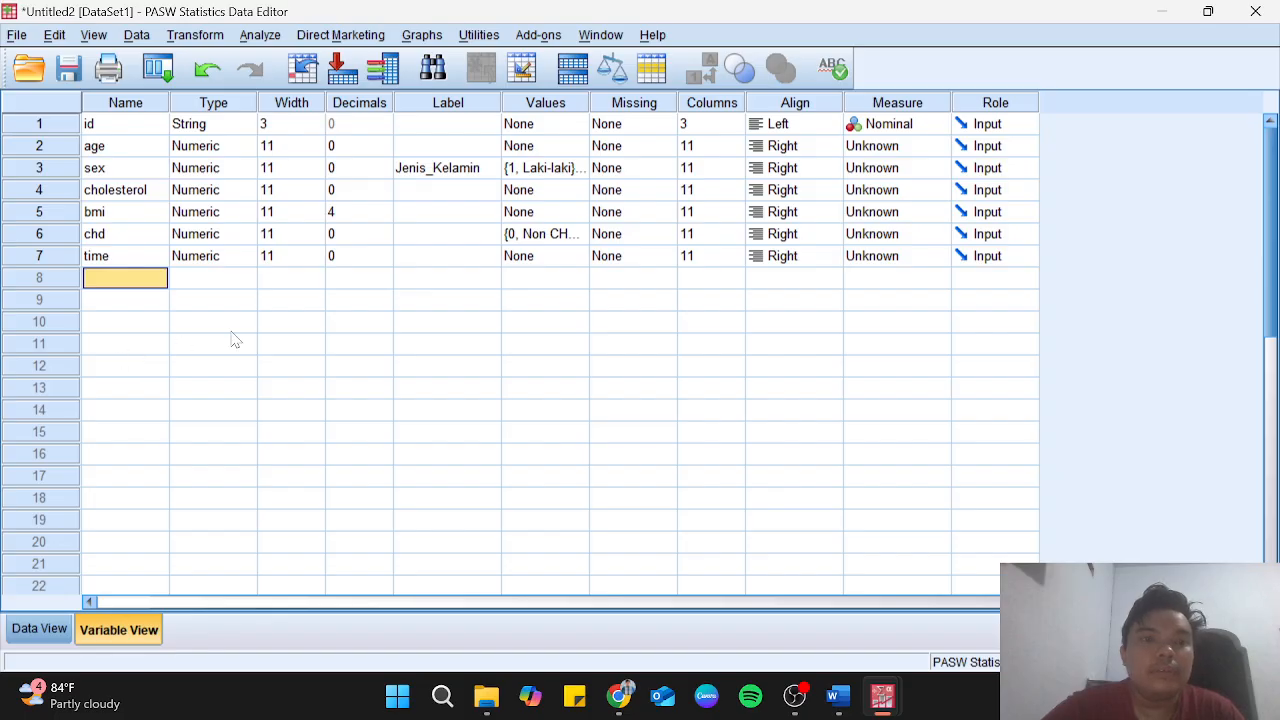
double_click(586, 279)
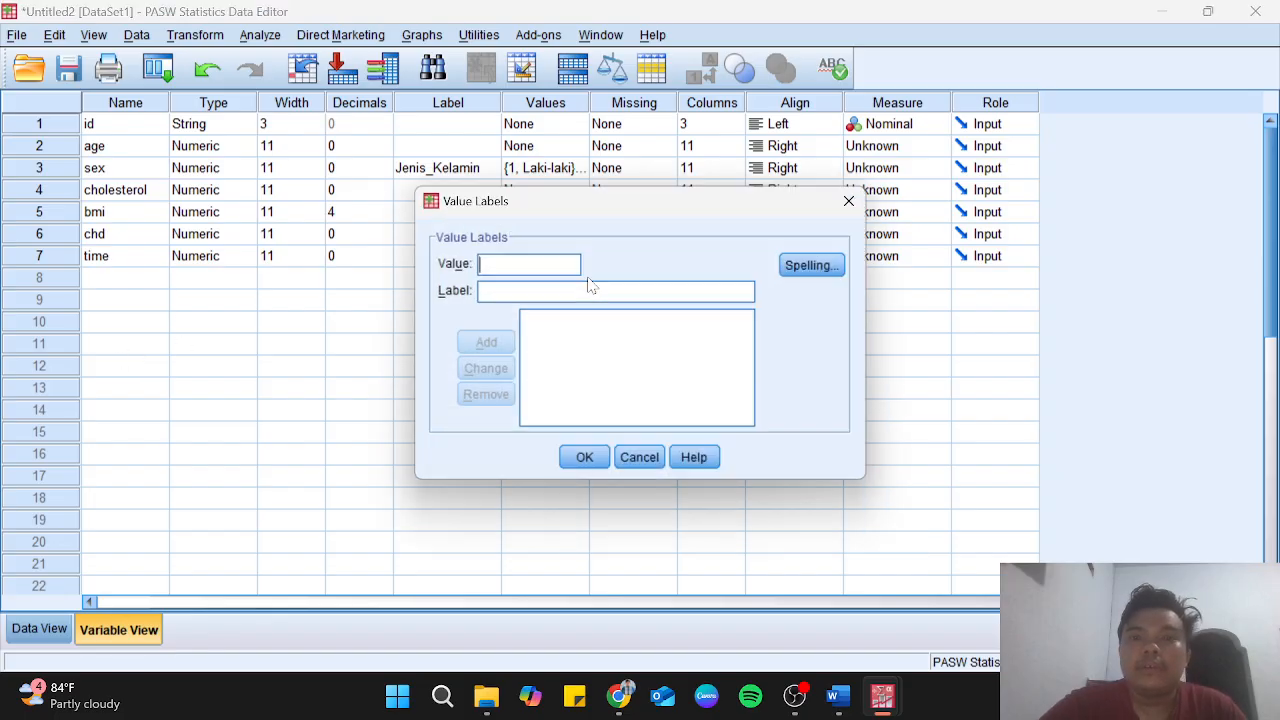
left_click(639, 457)
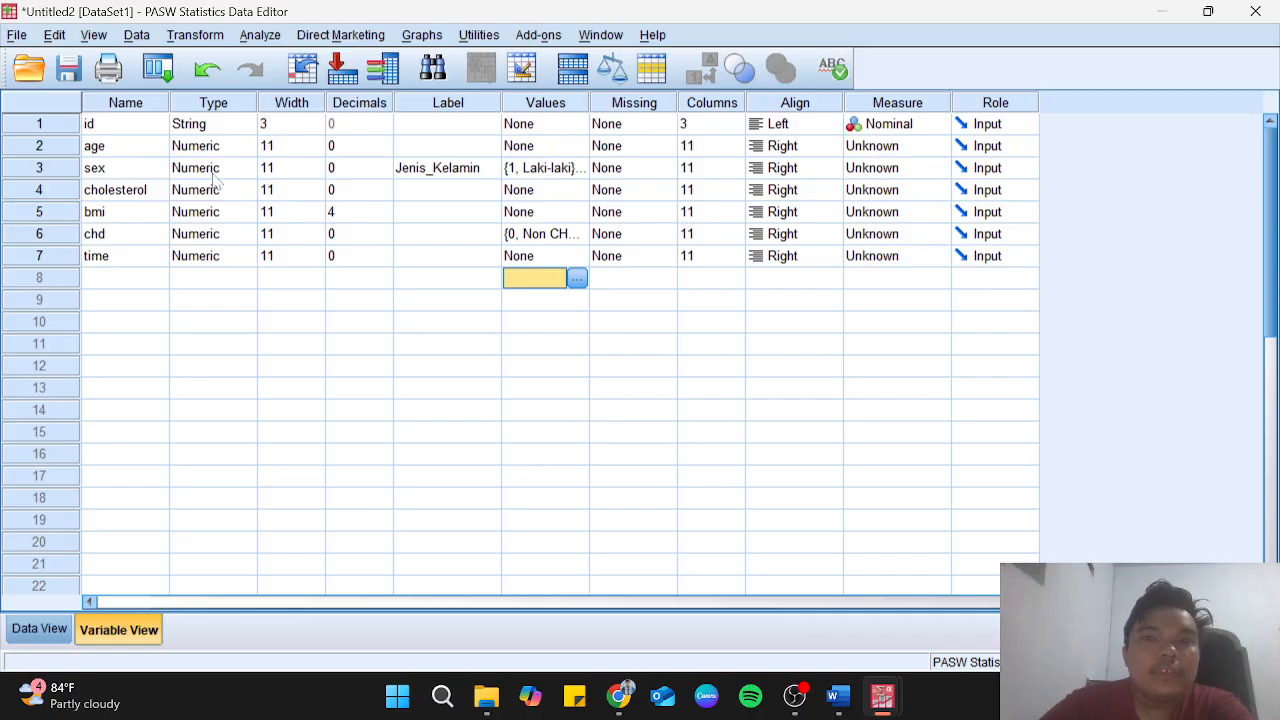
Set the measurement level of age to Scale and of sex to Nominal.
left_click(938, 146)
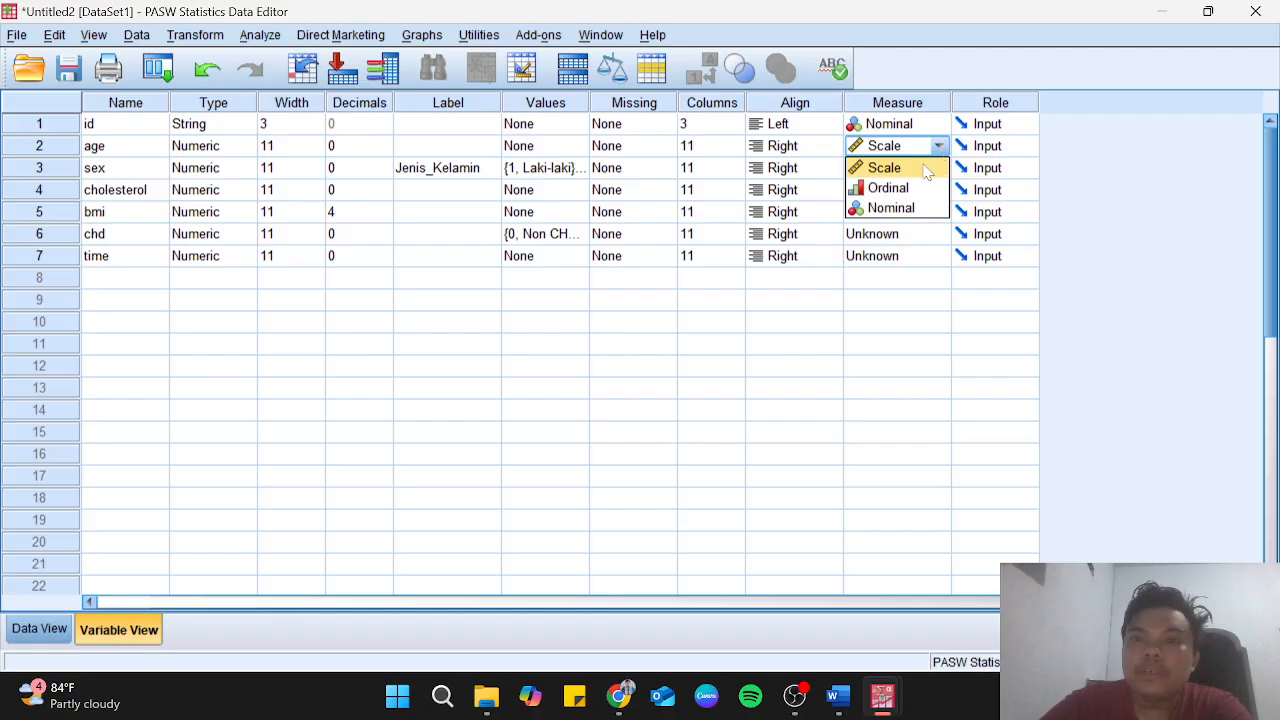
left_click(924, 170)
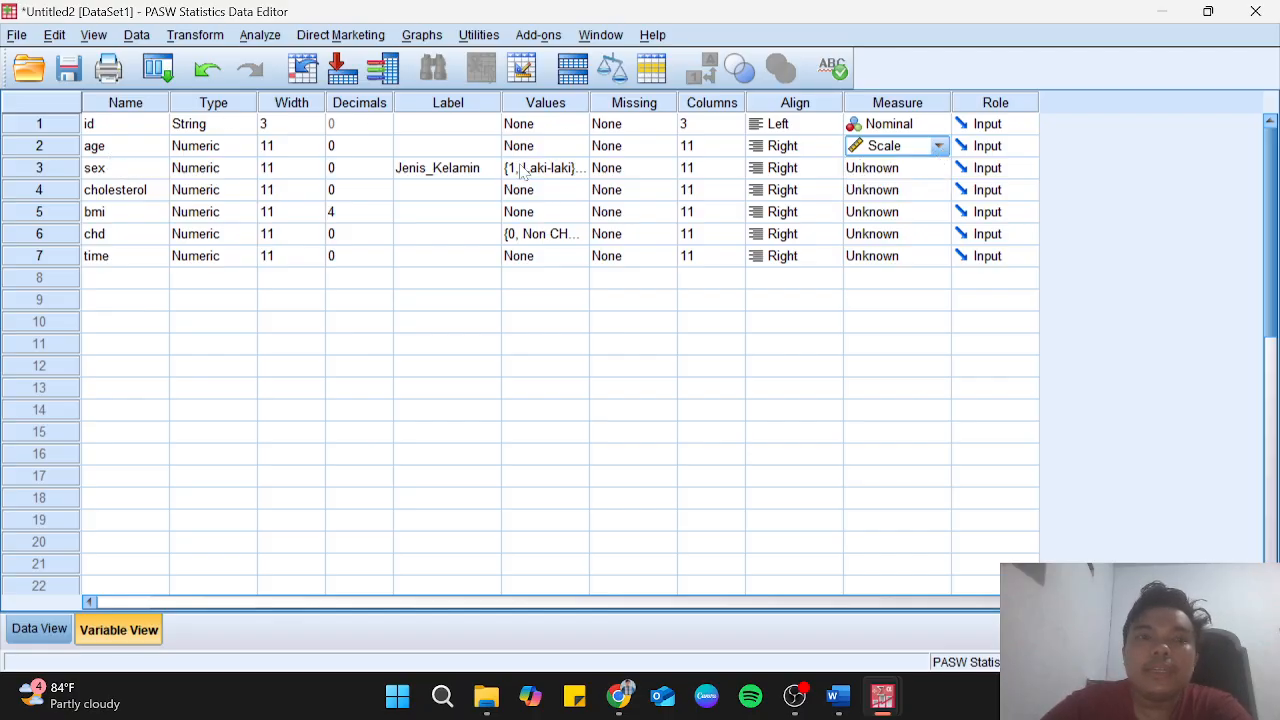
left_click(938, 170)
left_click(925, 233)
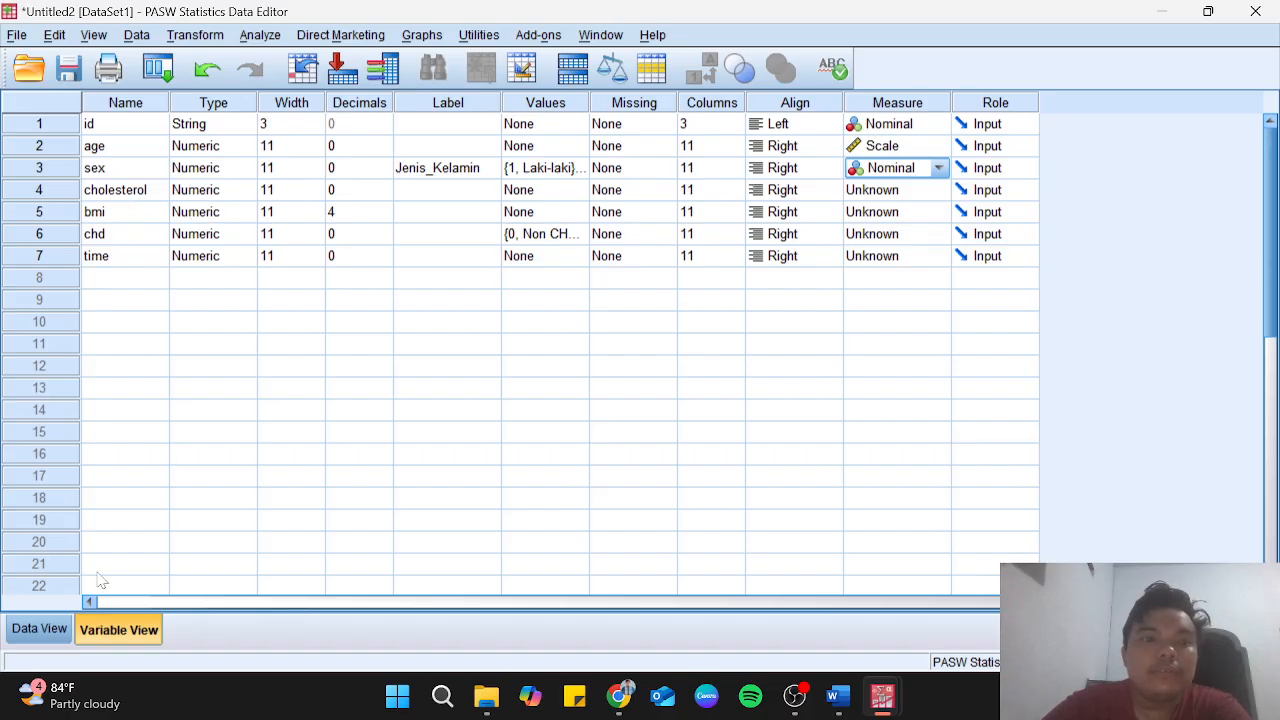
Check the data values and set the measurement level of cholesterol and bmi to Scale.
left_click(39, 629)
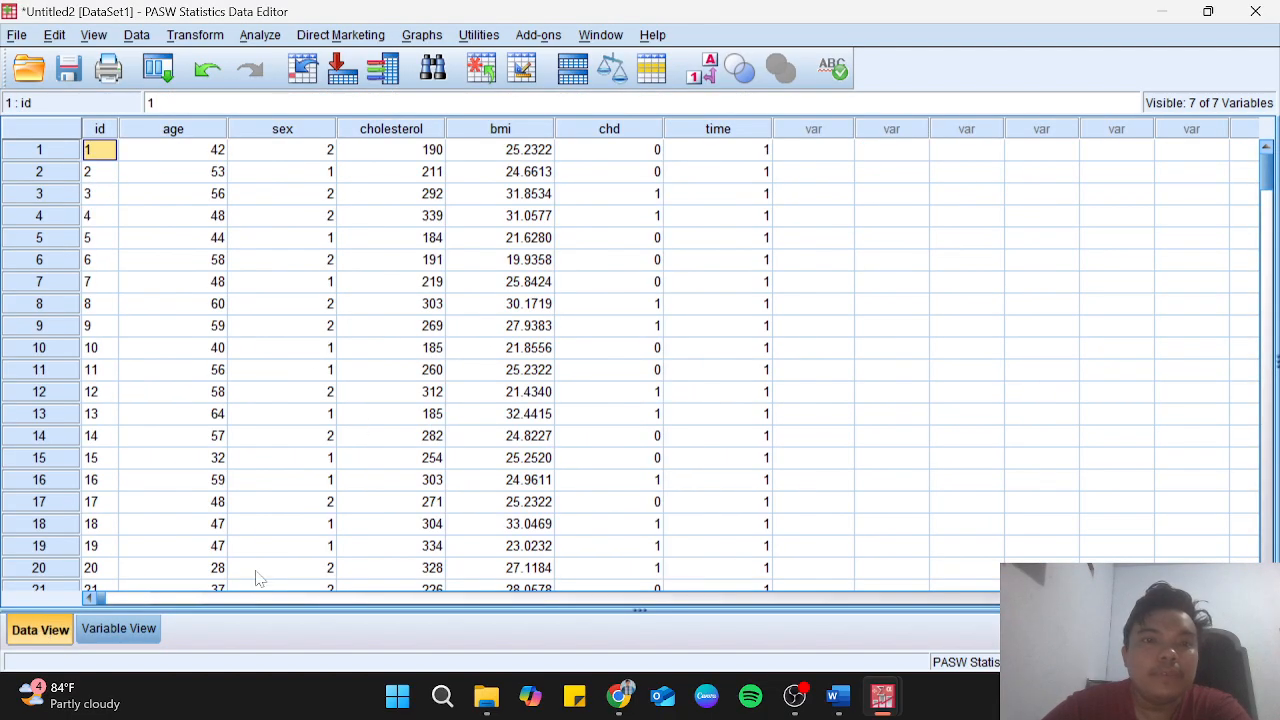
left_click(119, 629)
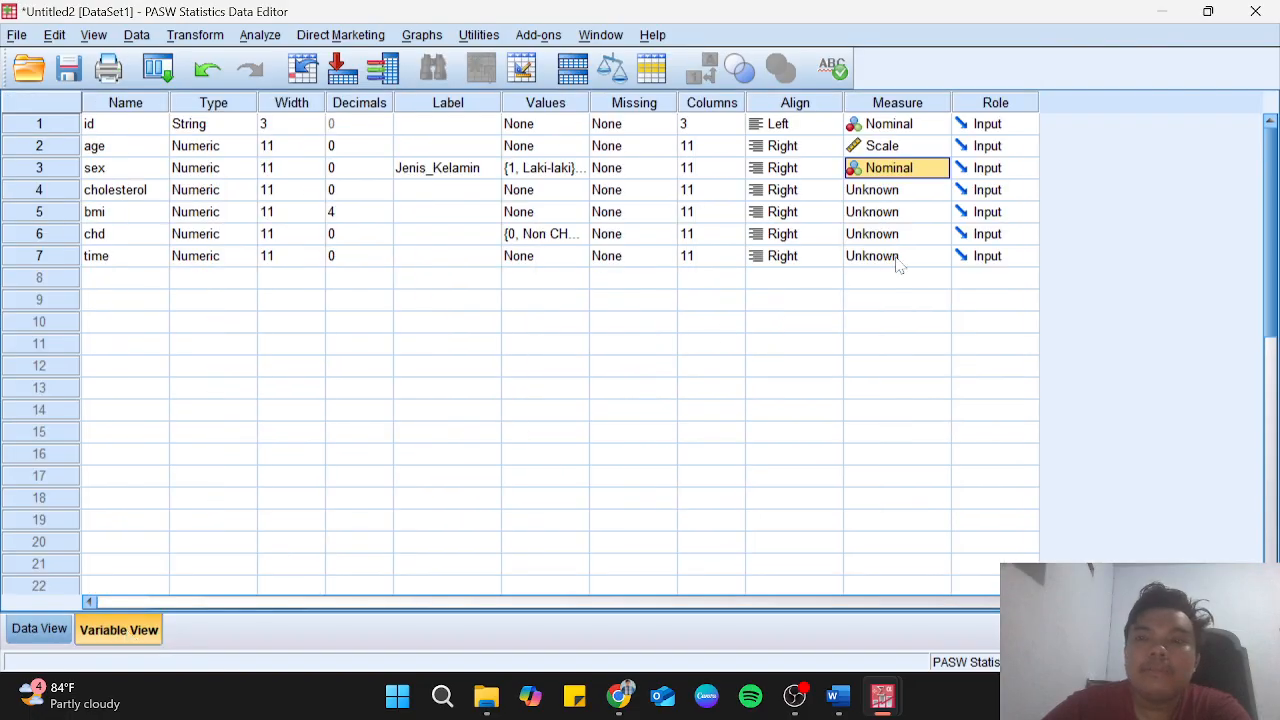
left_click(943, 191)
left_click(920, 214)
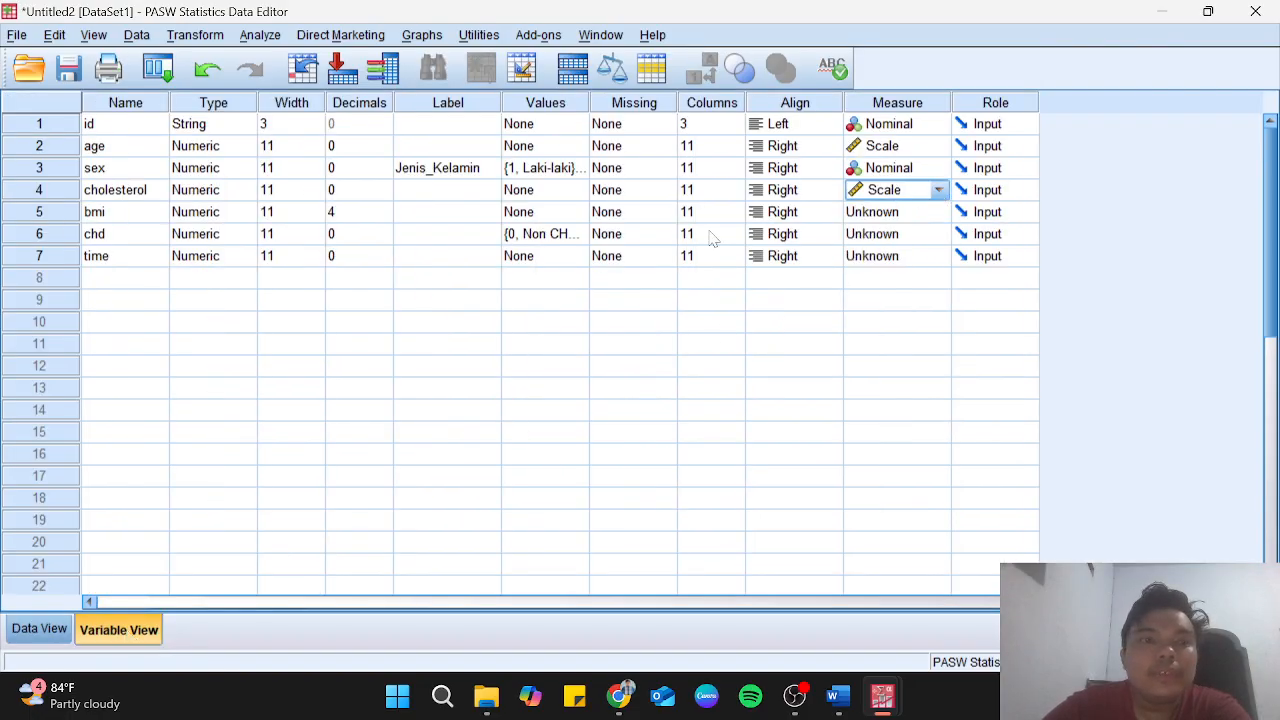
left_click(58, 630)
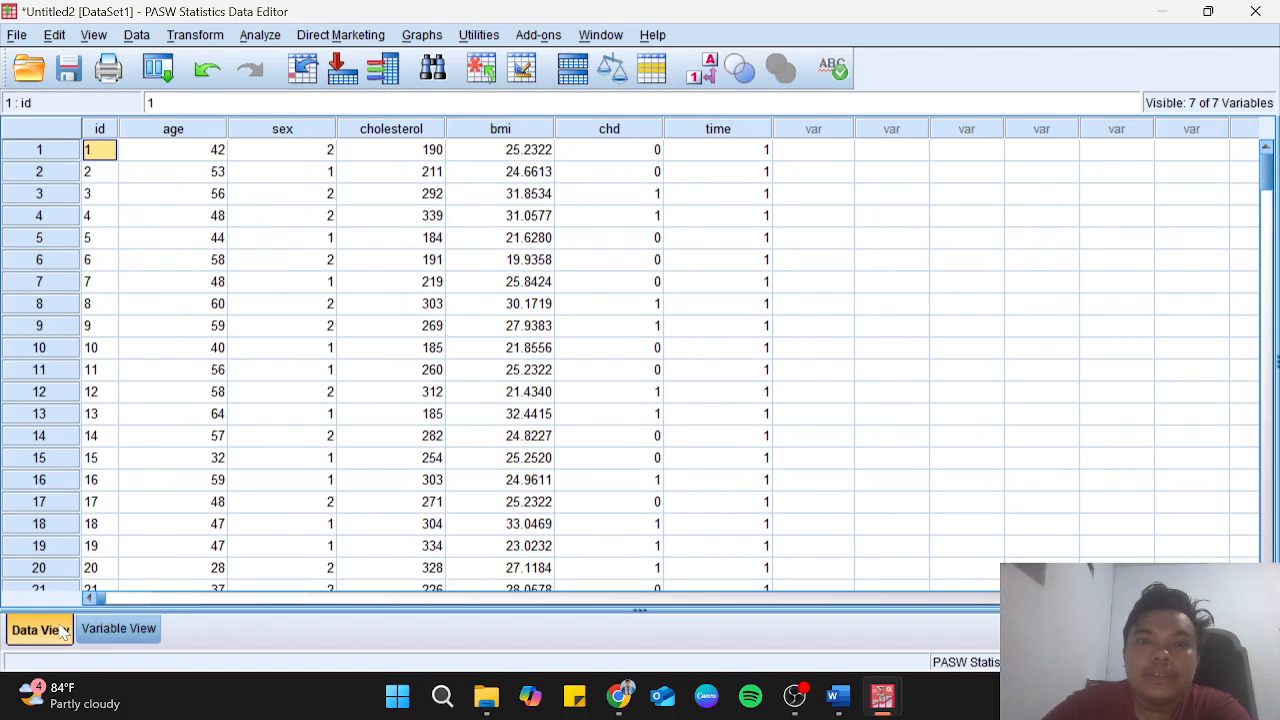
left_click(128, 636)
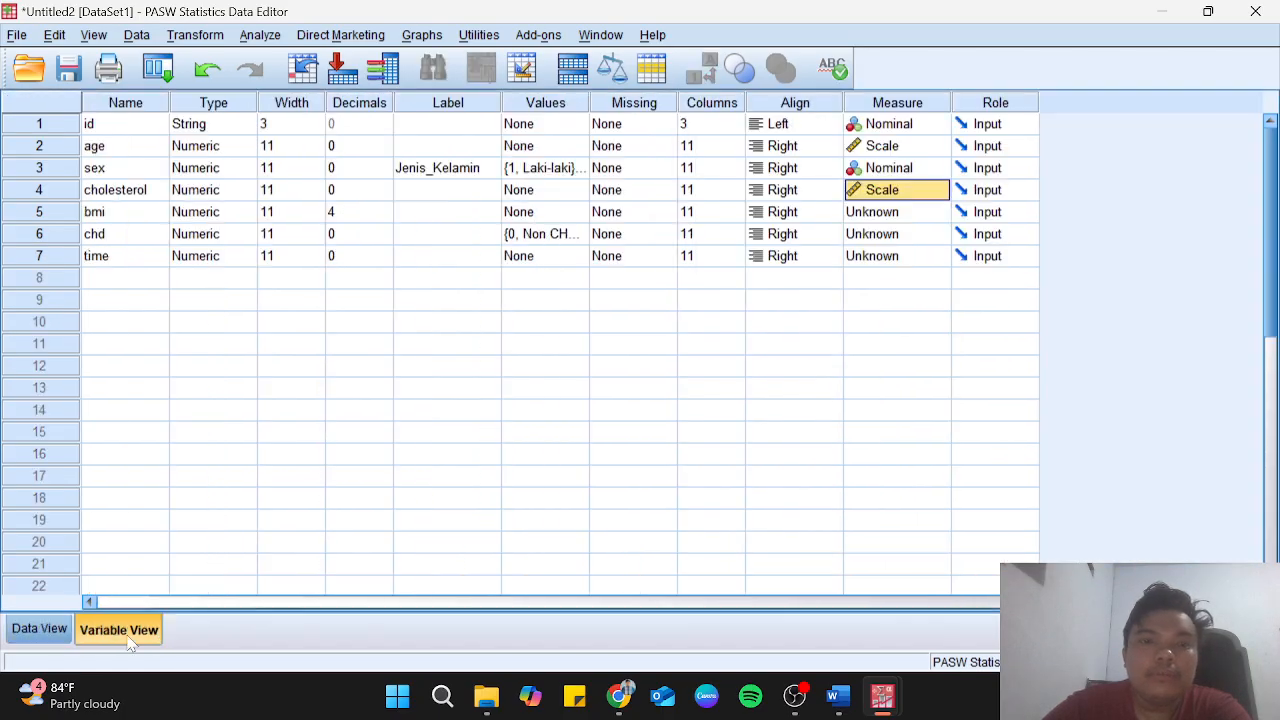
left_click(938, 214)
left_click(930, 233)
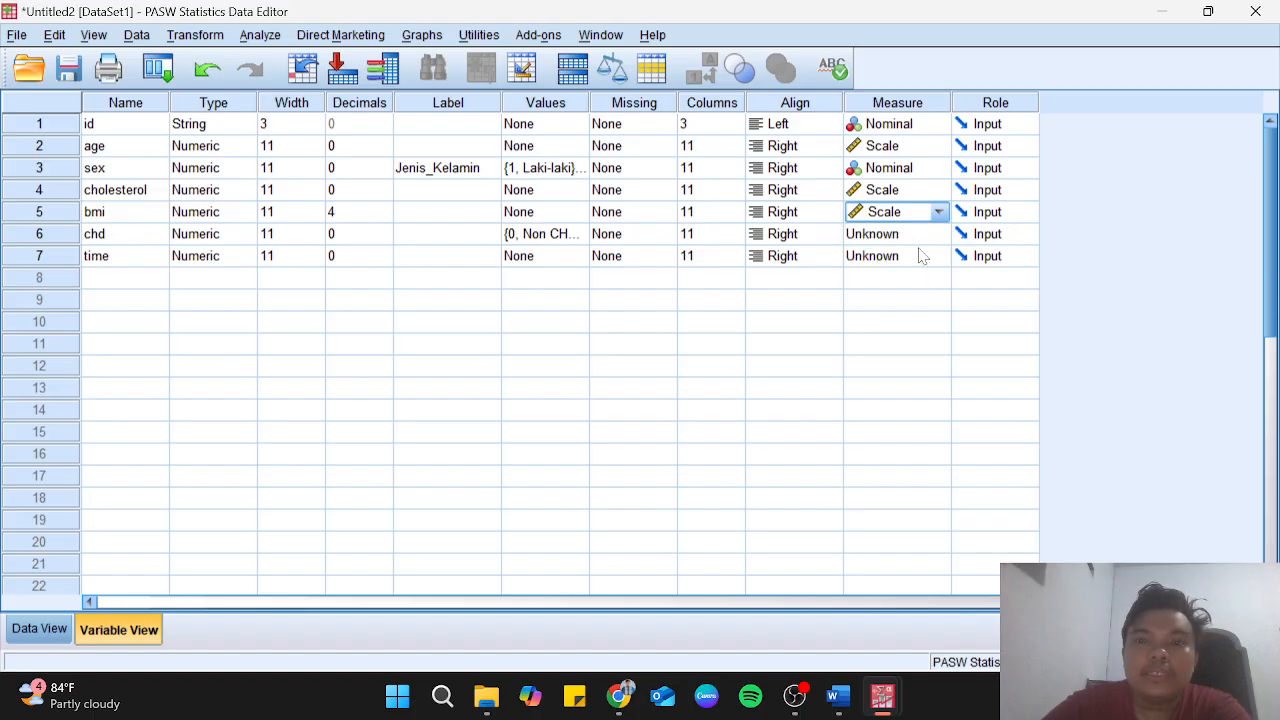
Set the measurement level of chd to Nominal and of time to Scale, checking the data values in between.
left_click(938, 236)
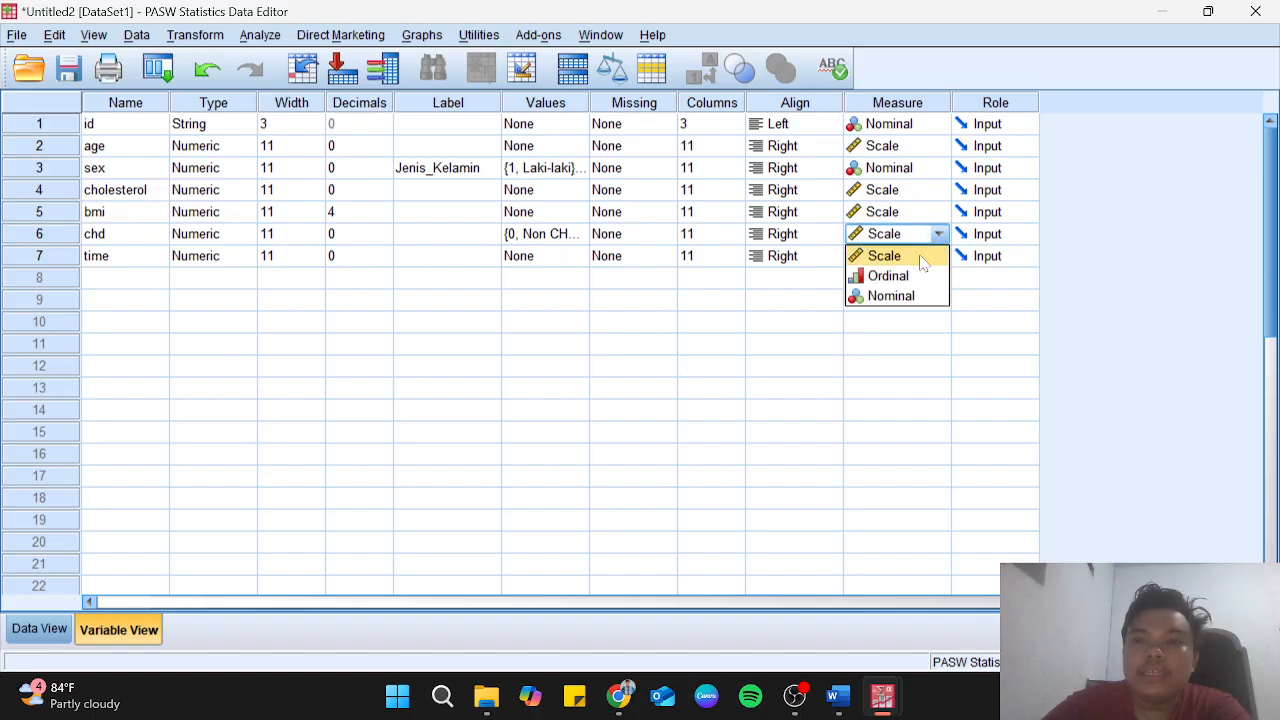
left_click(895, 296)
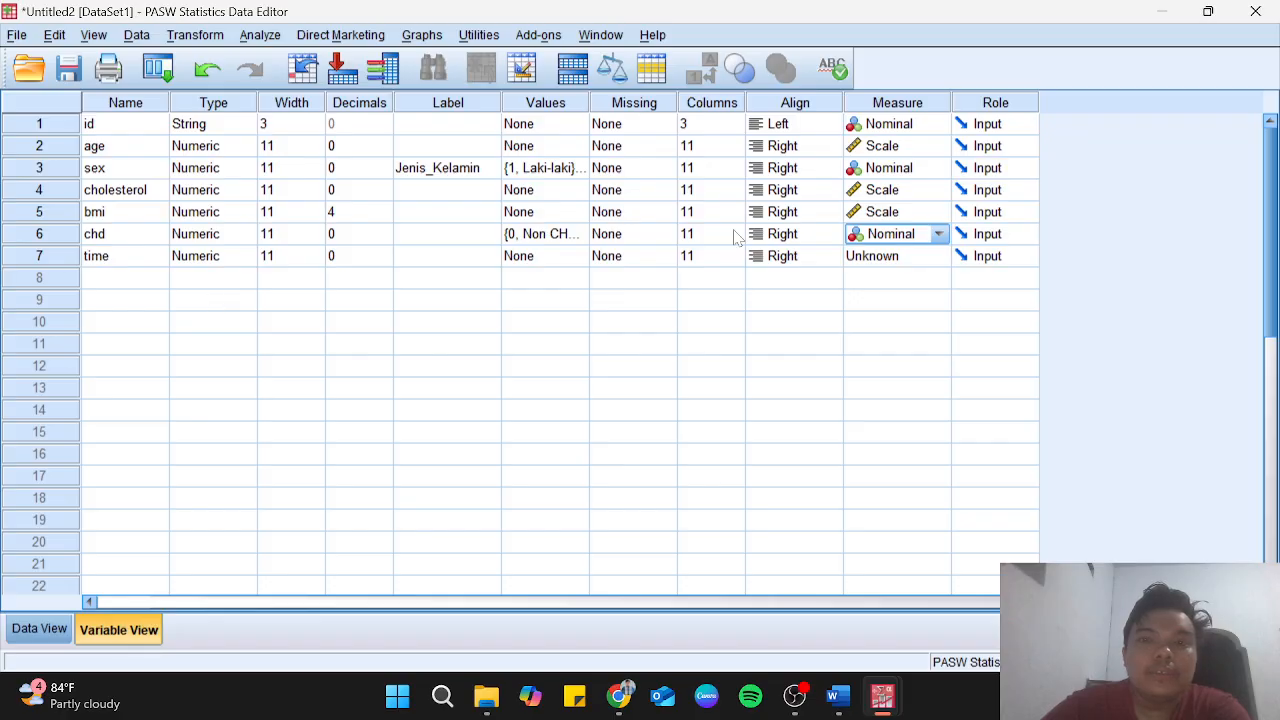
left_click(62, 630)
left_click(98, 638)
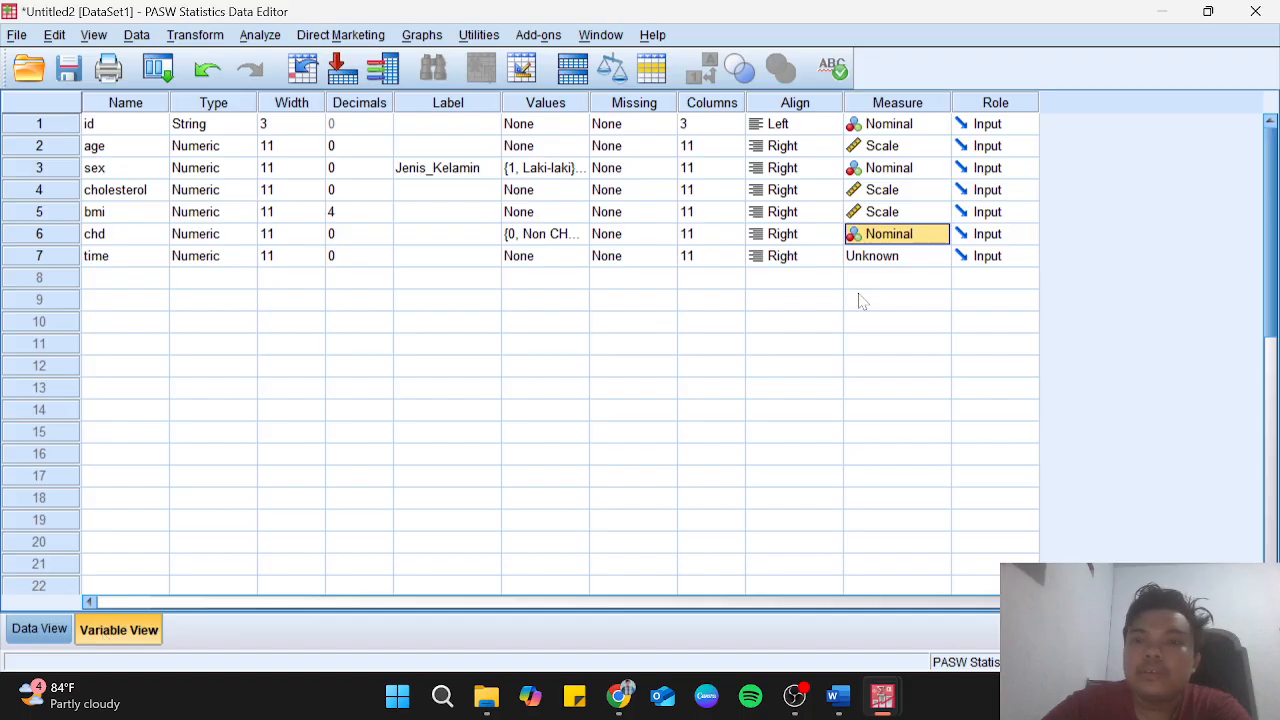
left_click(941, 258)
left_click(931, 278)
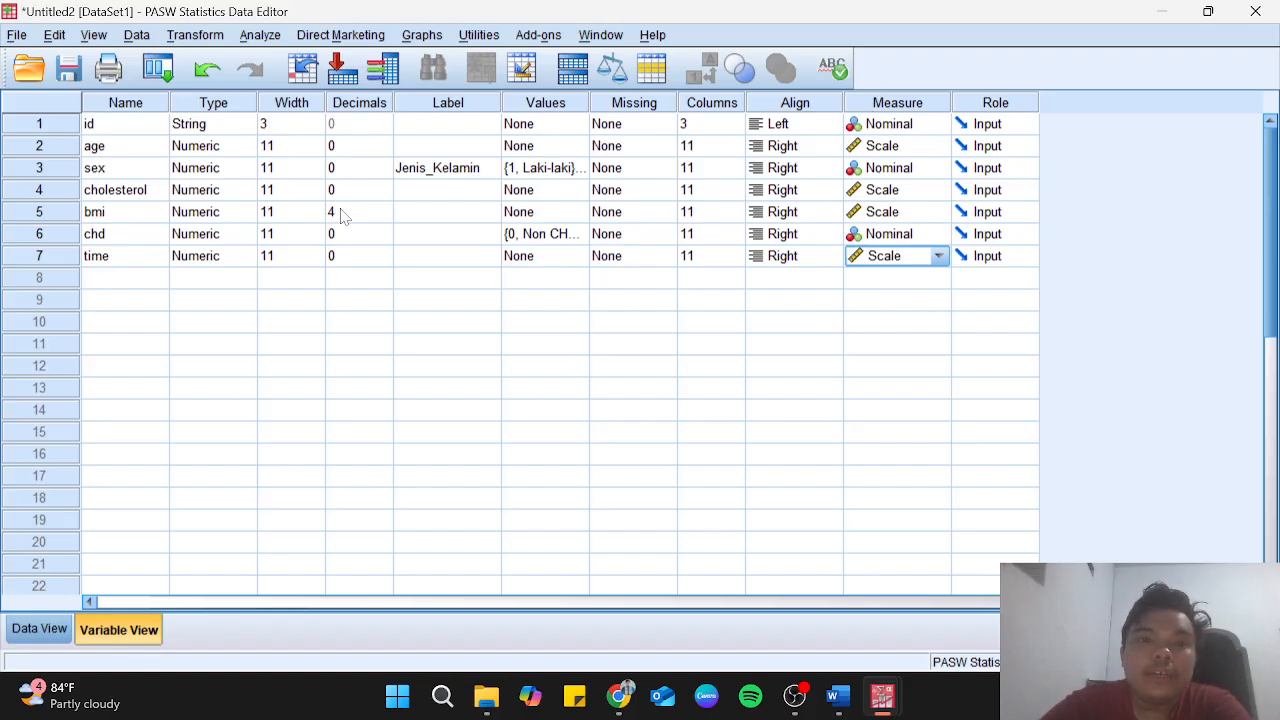
left_click(358, 366)
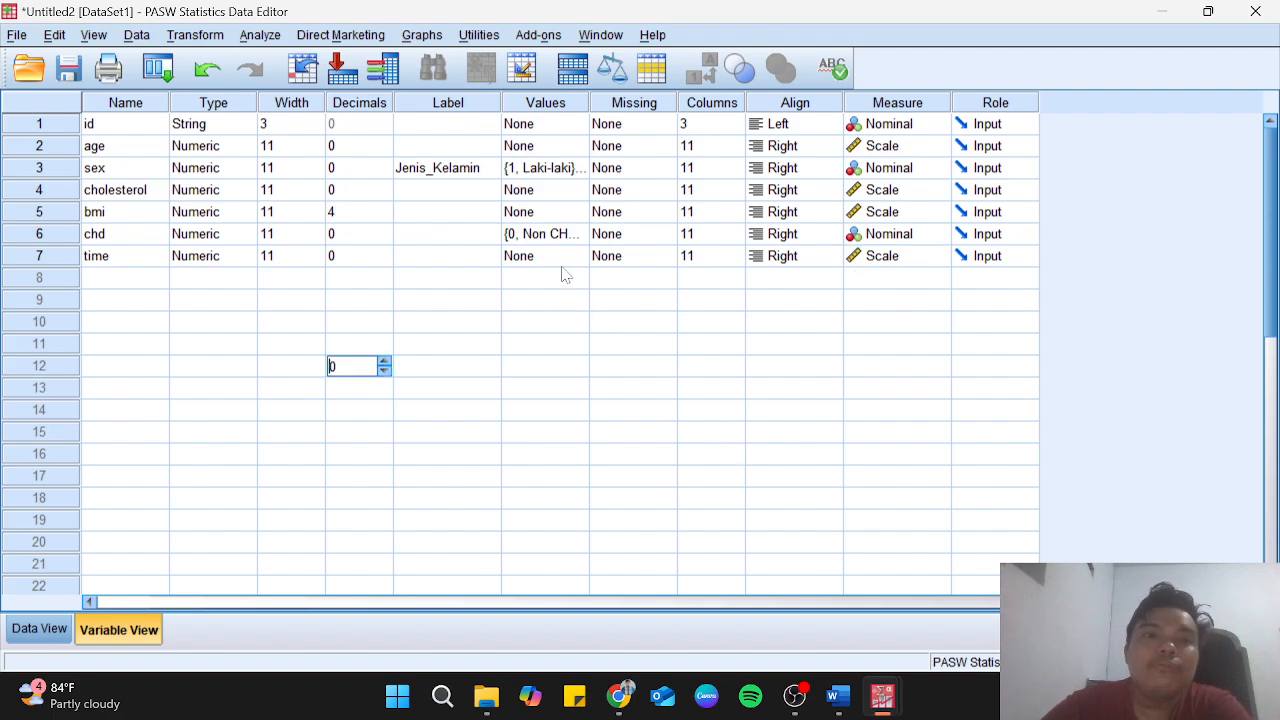
Check the age grouping task in the Word exercise, return to PASW Statistics and start Recode into Different Variables with age as input.
key("alt+Tab")
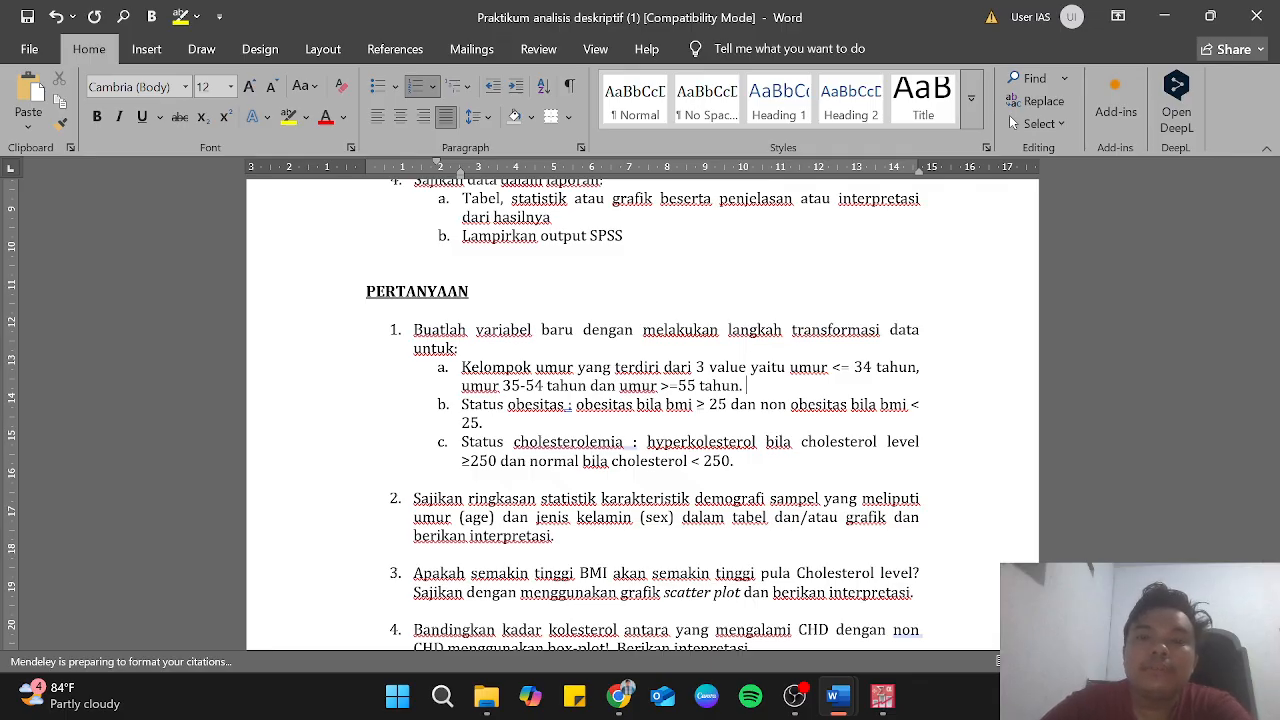
key("alt+Tab")
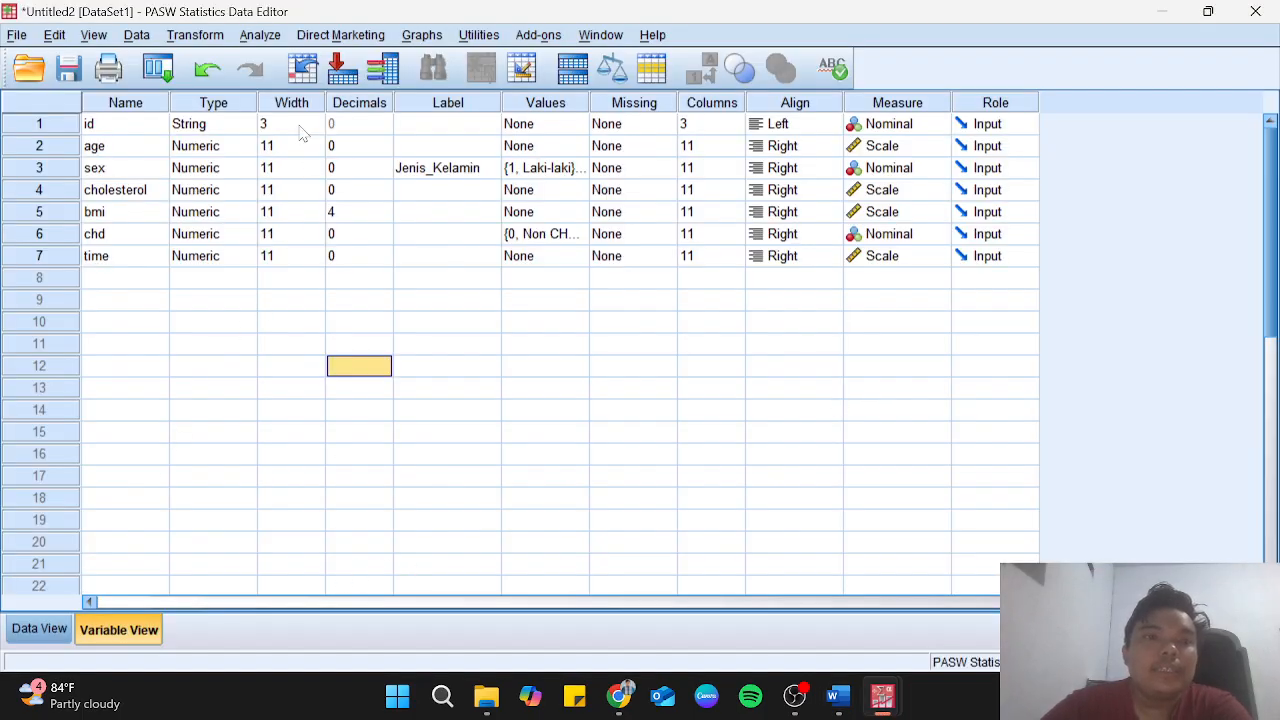
left_click(188, 36)
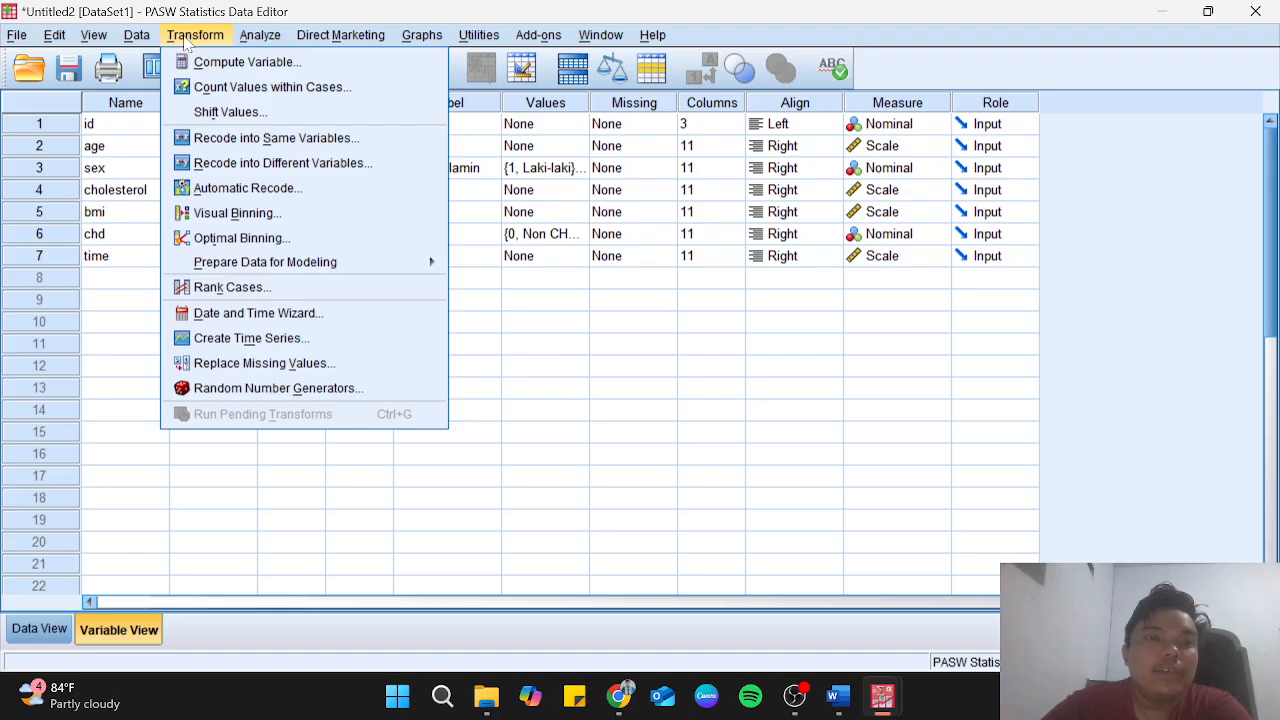
left_click(266, 170)
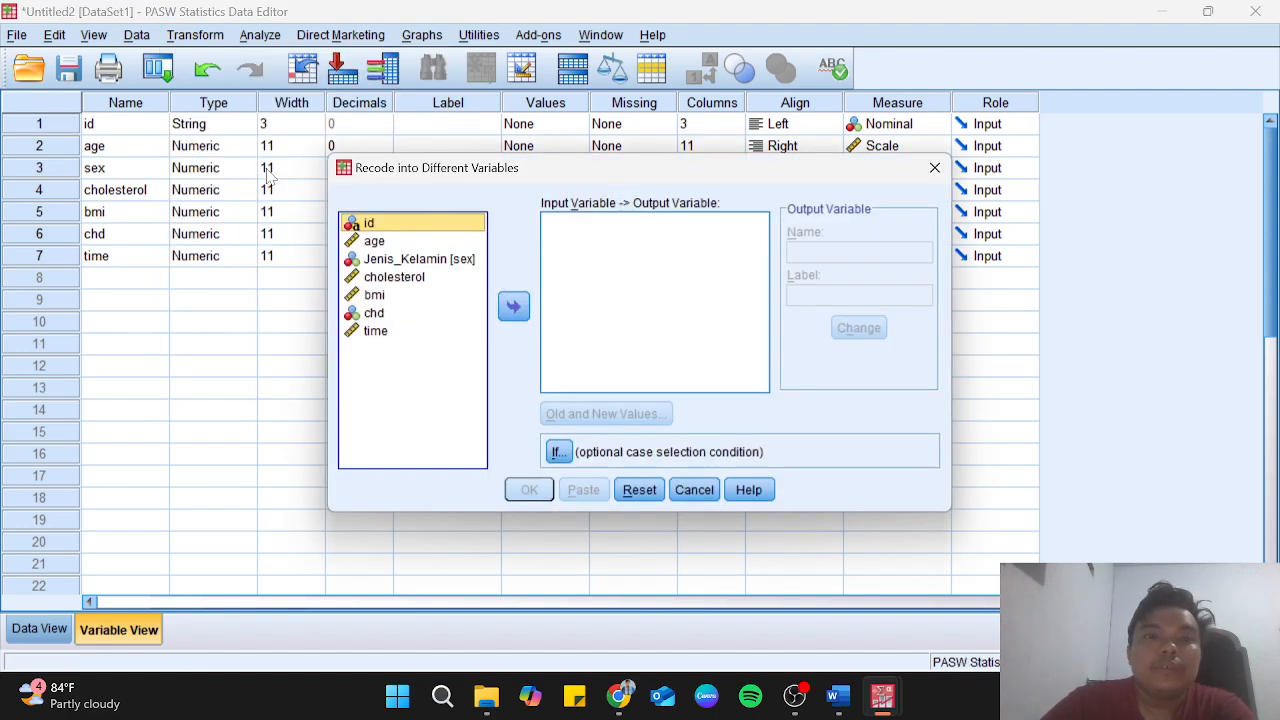
left_click(384, 244)
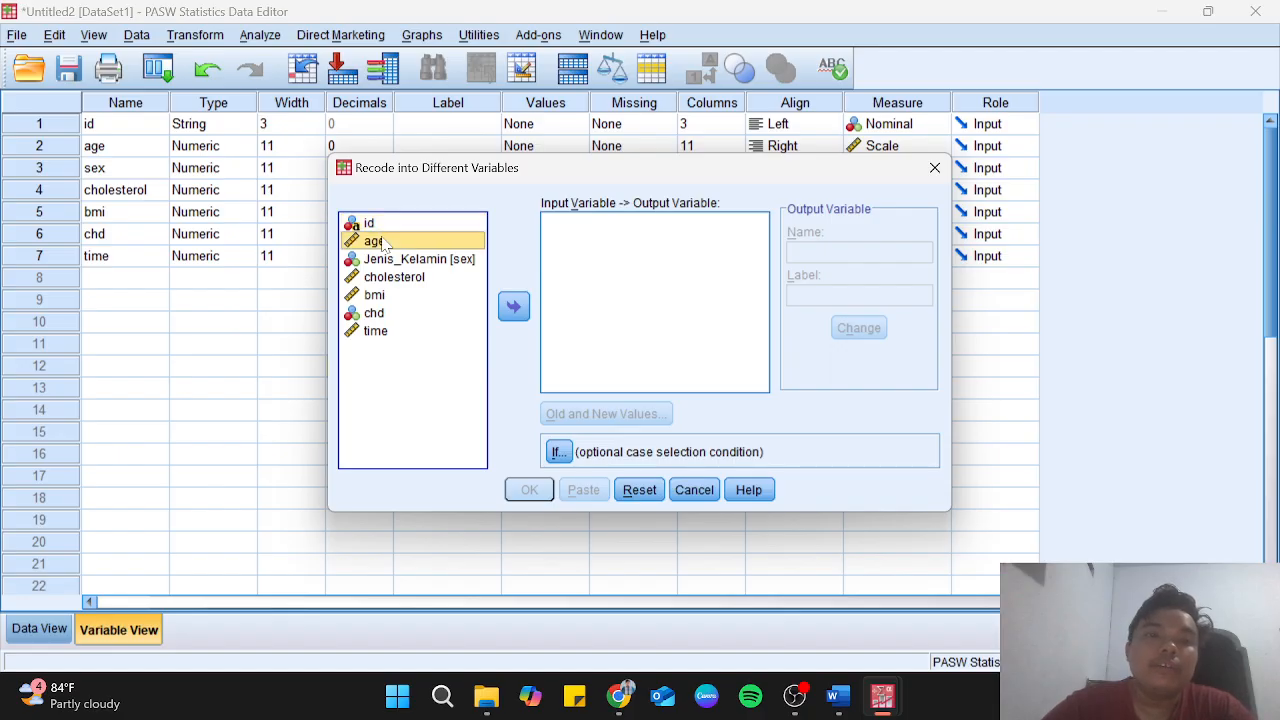
left_click(514, 308)
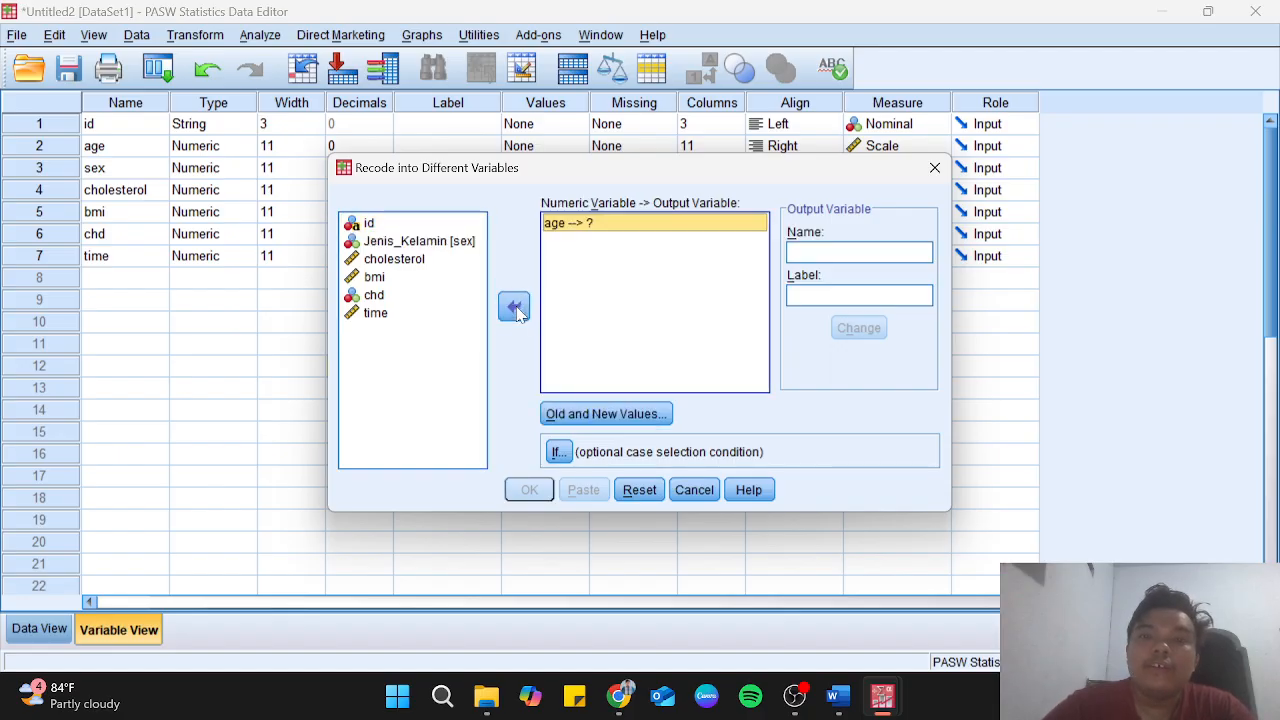
Give the output variable for age the name and label Kelompok_Umur and apply it.
left_click(820, 252)
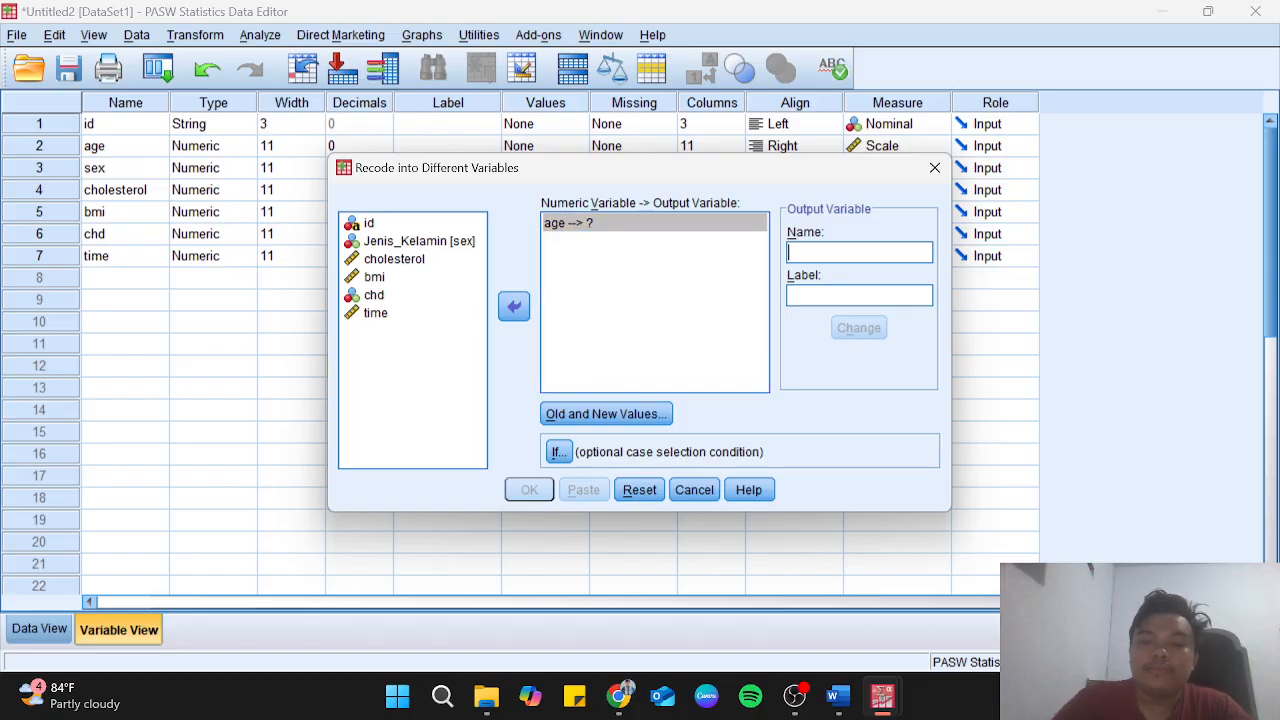
type("K")
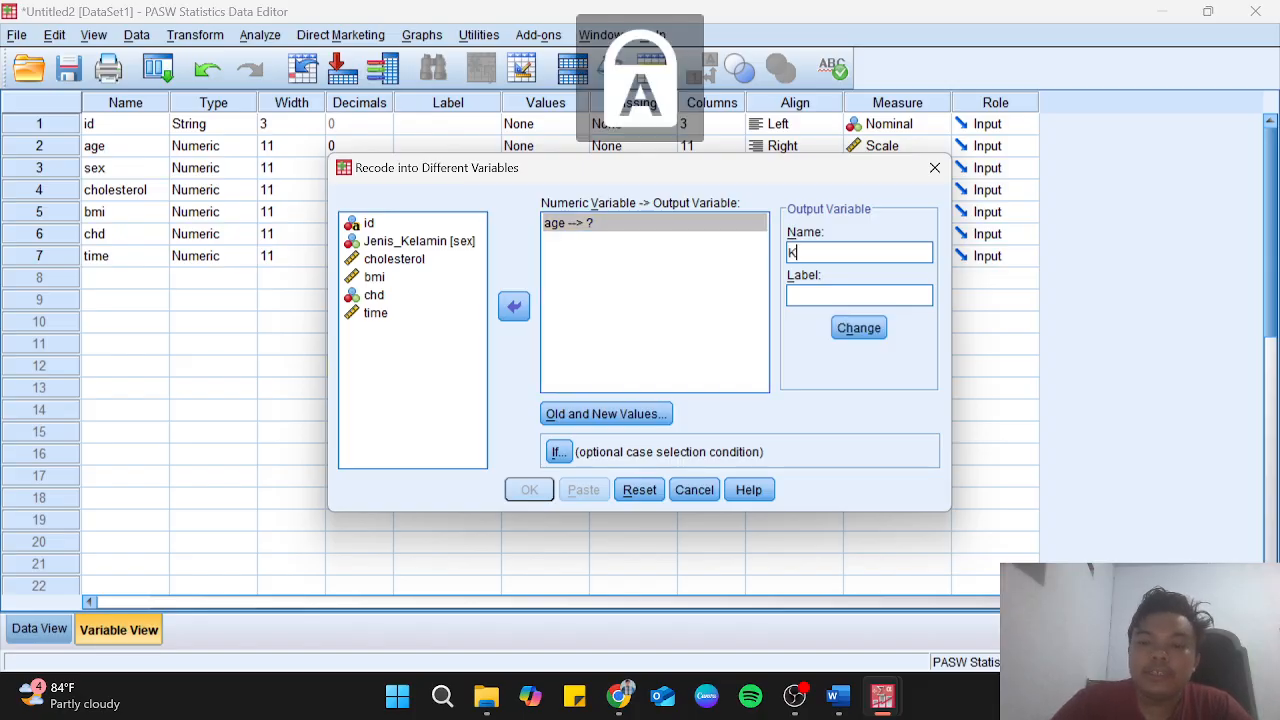
type("elompok")
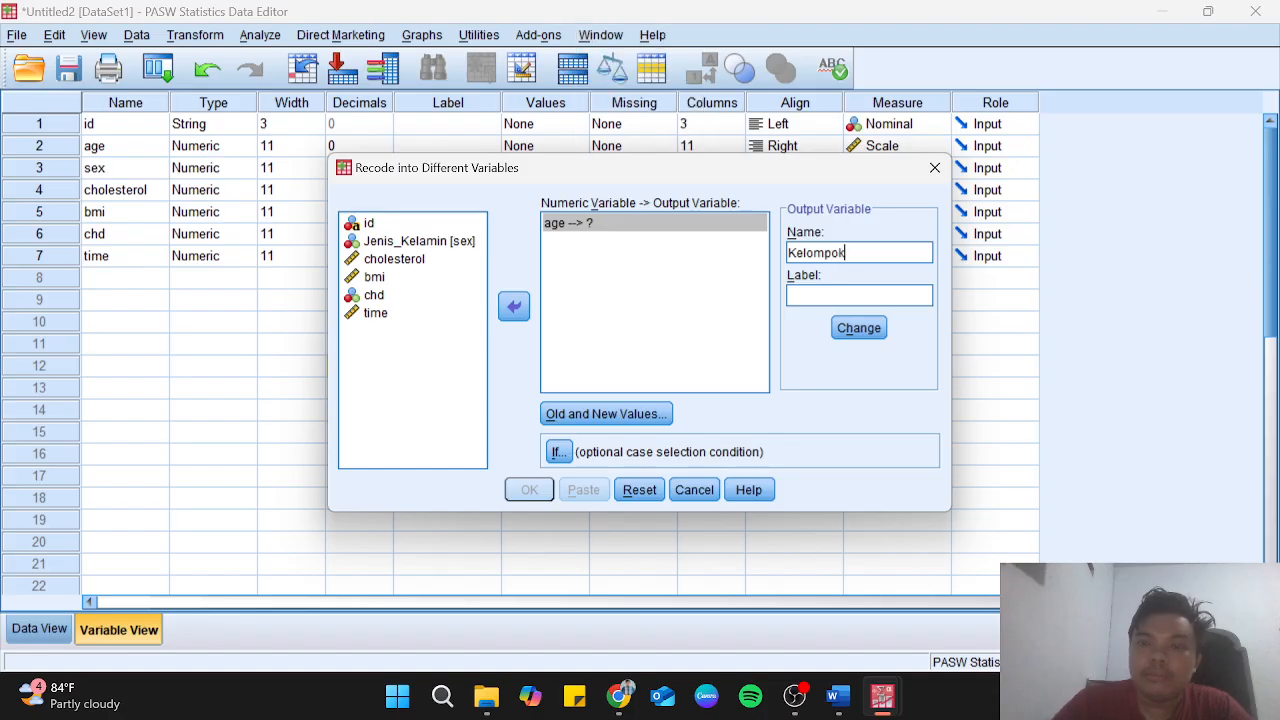
type("_Umur")
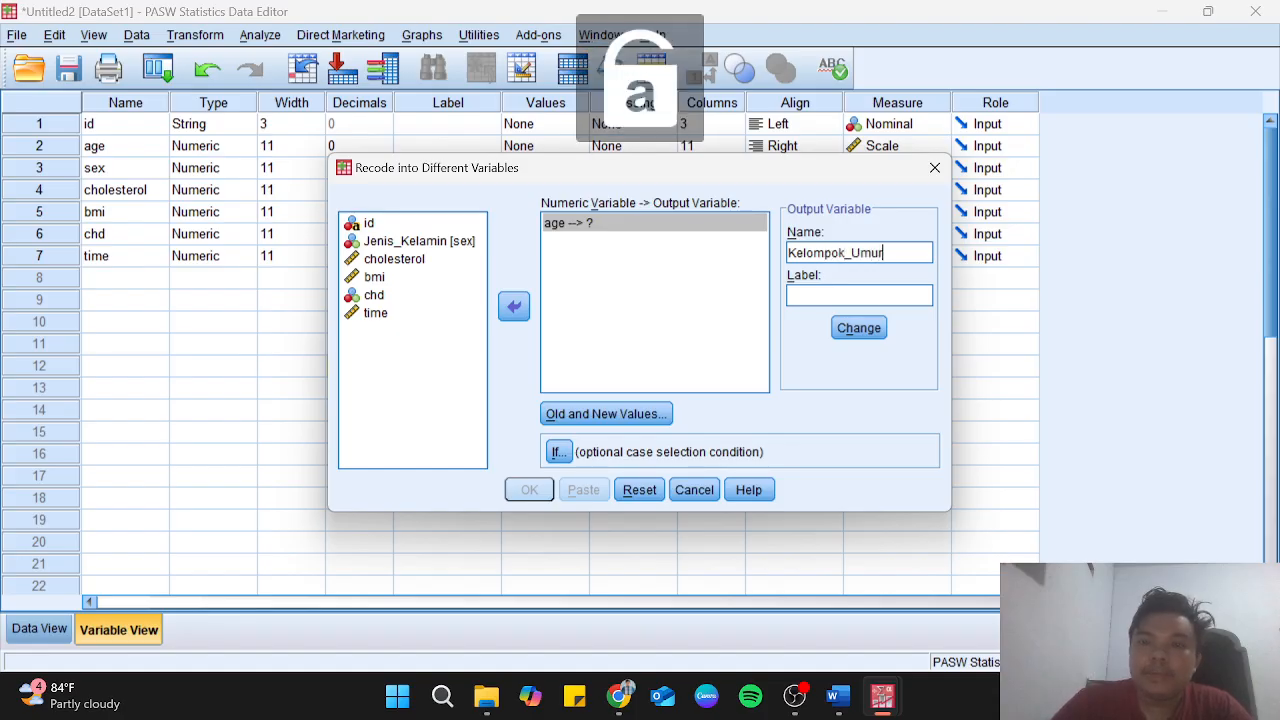
key("shift+Left")
key("shift+Left")
key("shift+Left")
key("shift+Left")
key("shift+Left")
key("shift+Left")
key("shift+Left")
key("shift+Left")
key("shift+Left")
key("shift+Left")
key("shift+Left")
key("shift+Left")
key("shift+Left")
key("ctrl+c")
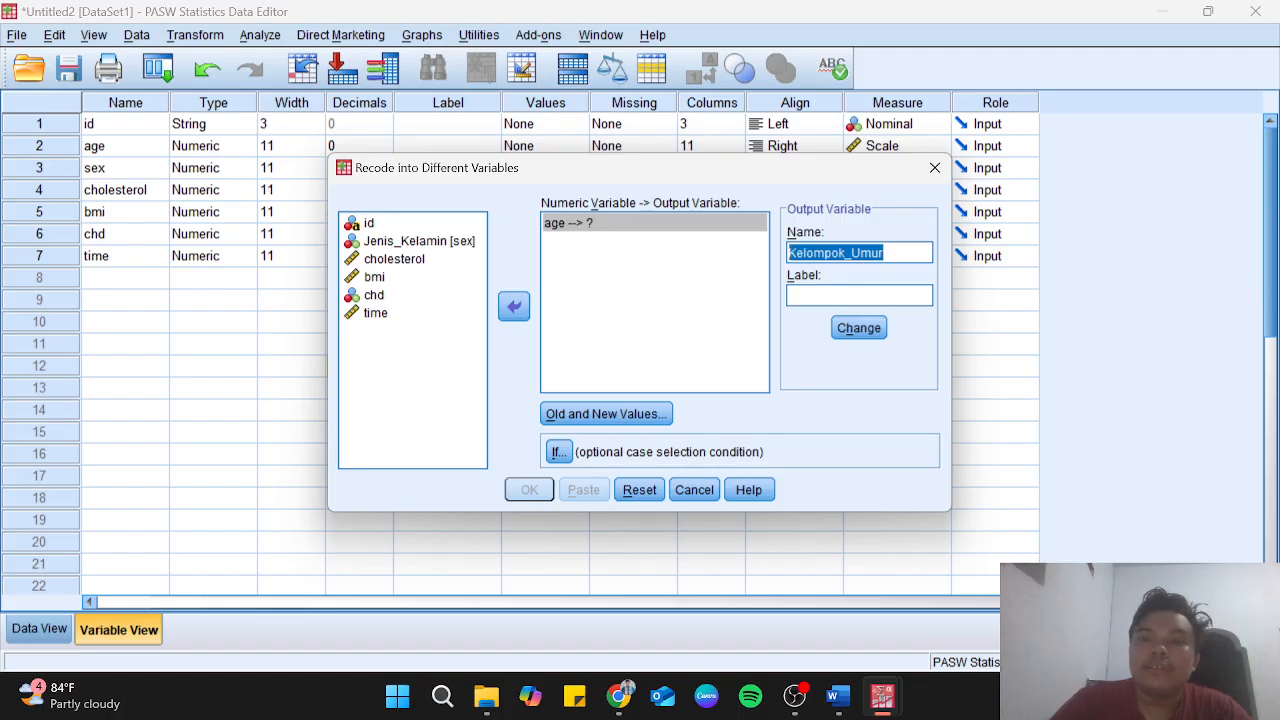
left_click(836, 297)
key("ctrl+v")
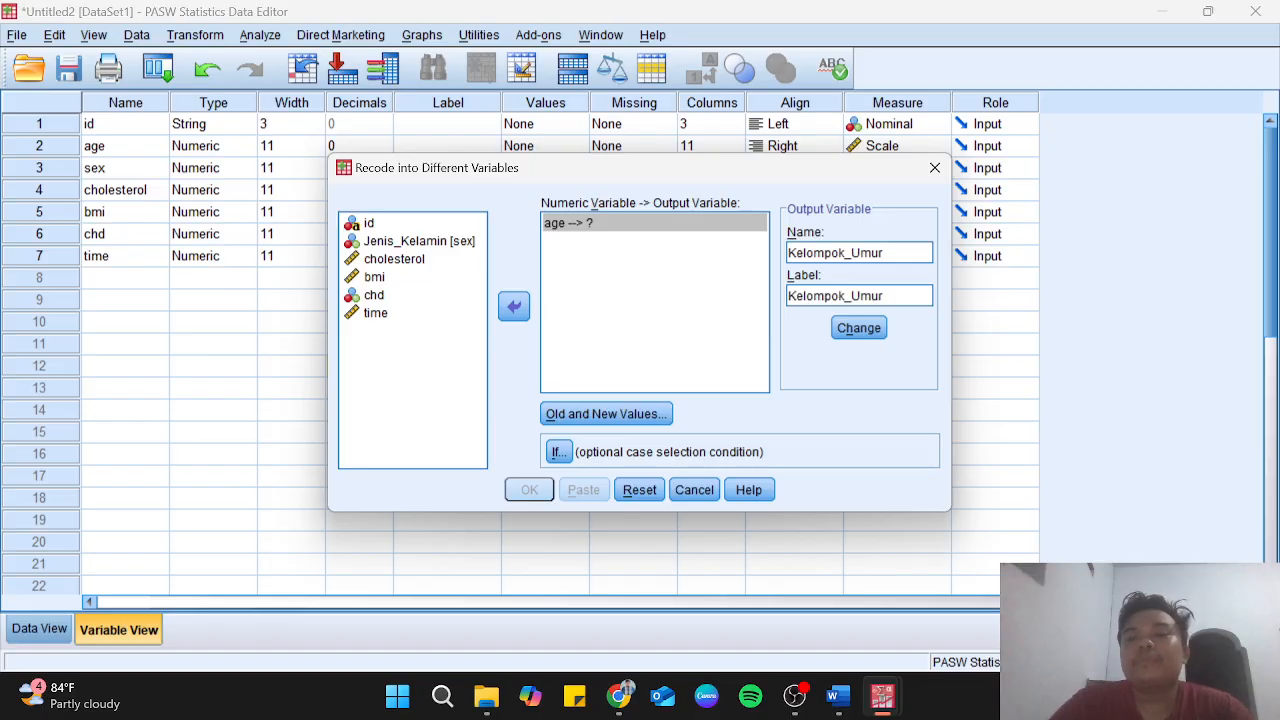
left_click(859, 330)
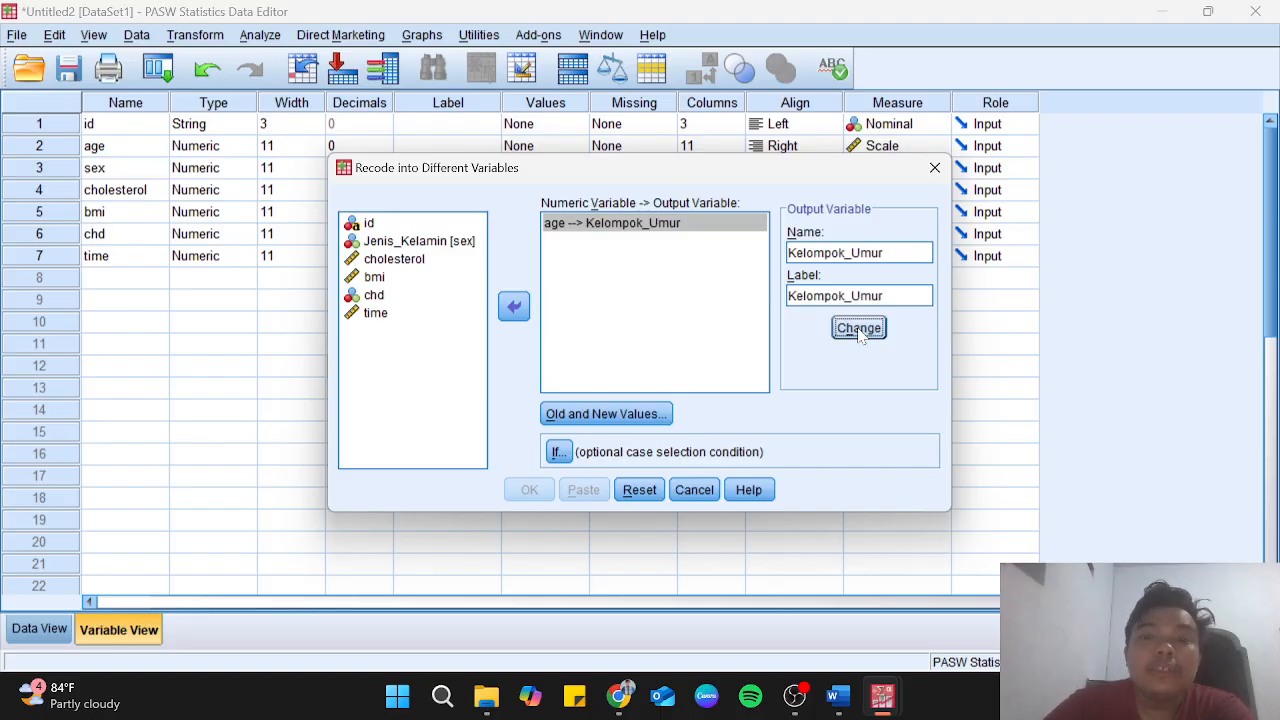
Open the old and new values definition for age and check the required age groups in the Word exercise.
left_click(630, 418)
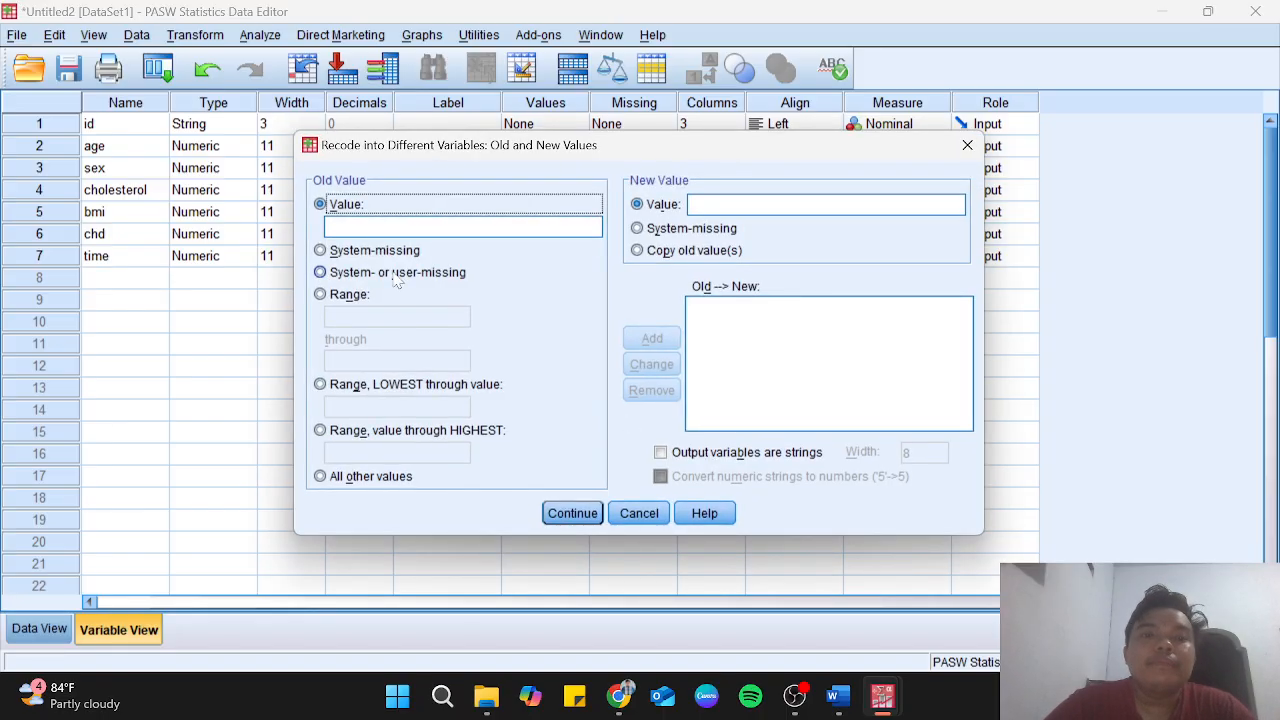
left_click(365, 311)
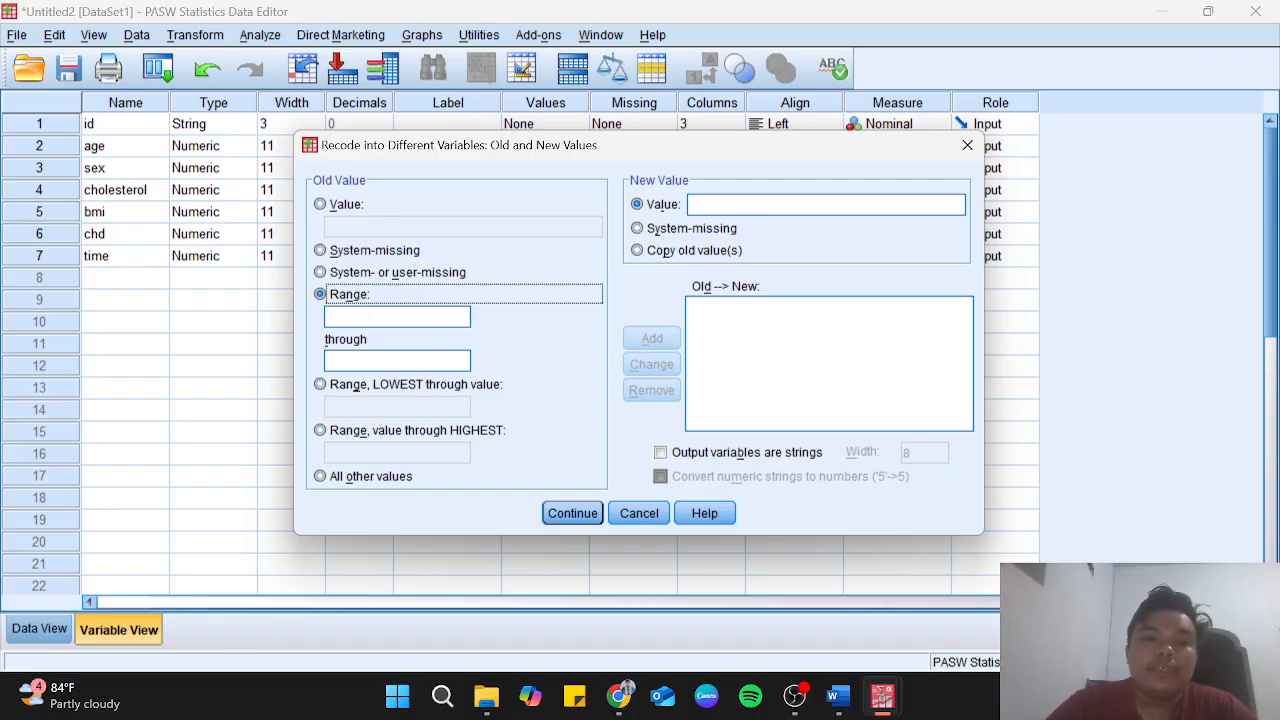
key("alt+Tab")
key("alt+Tab")
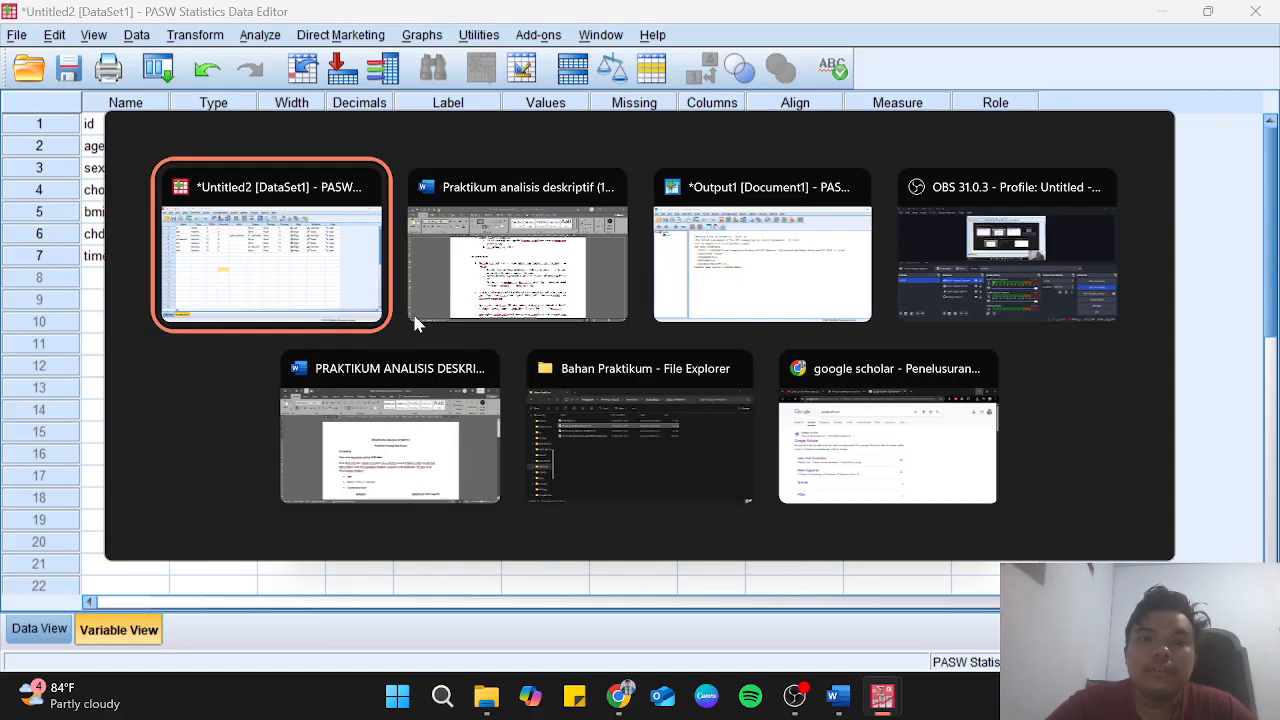
key("alt+Tab")
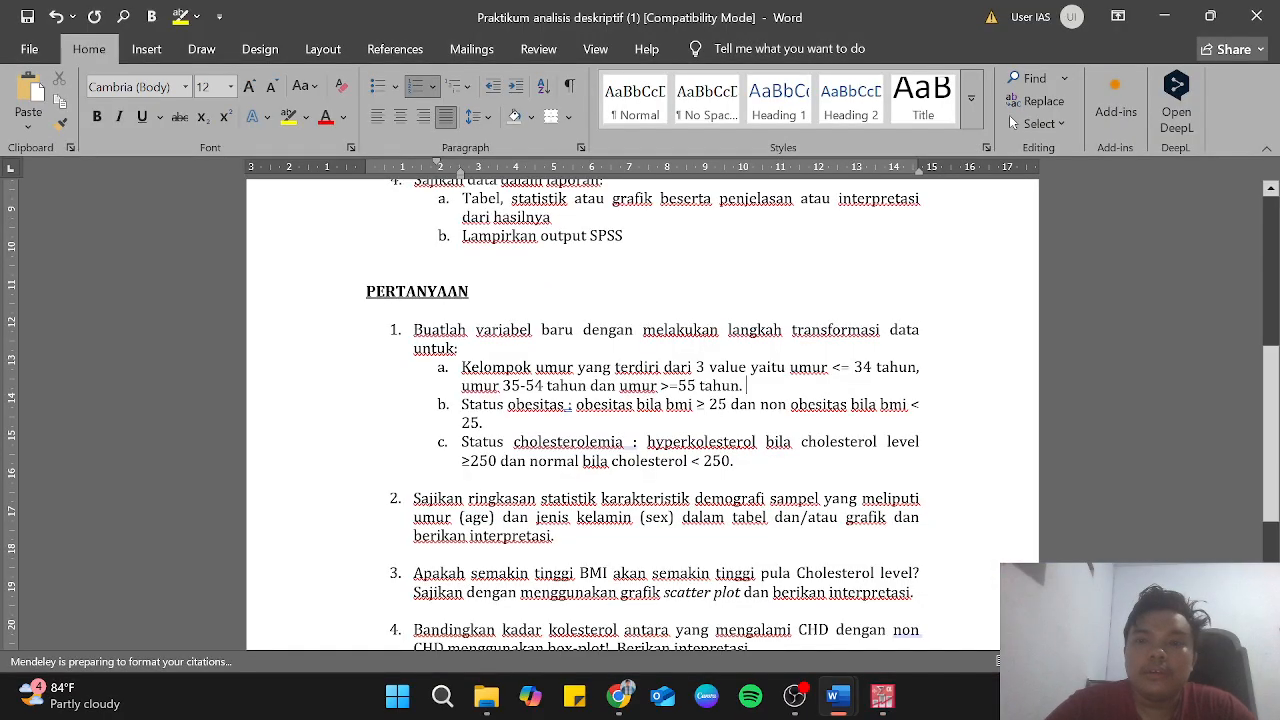
key("alt+Tab")
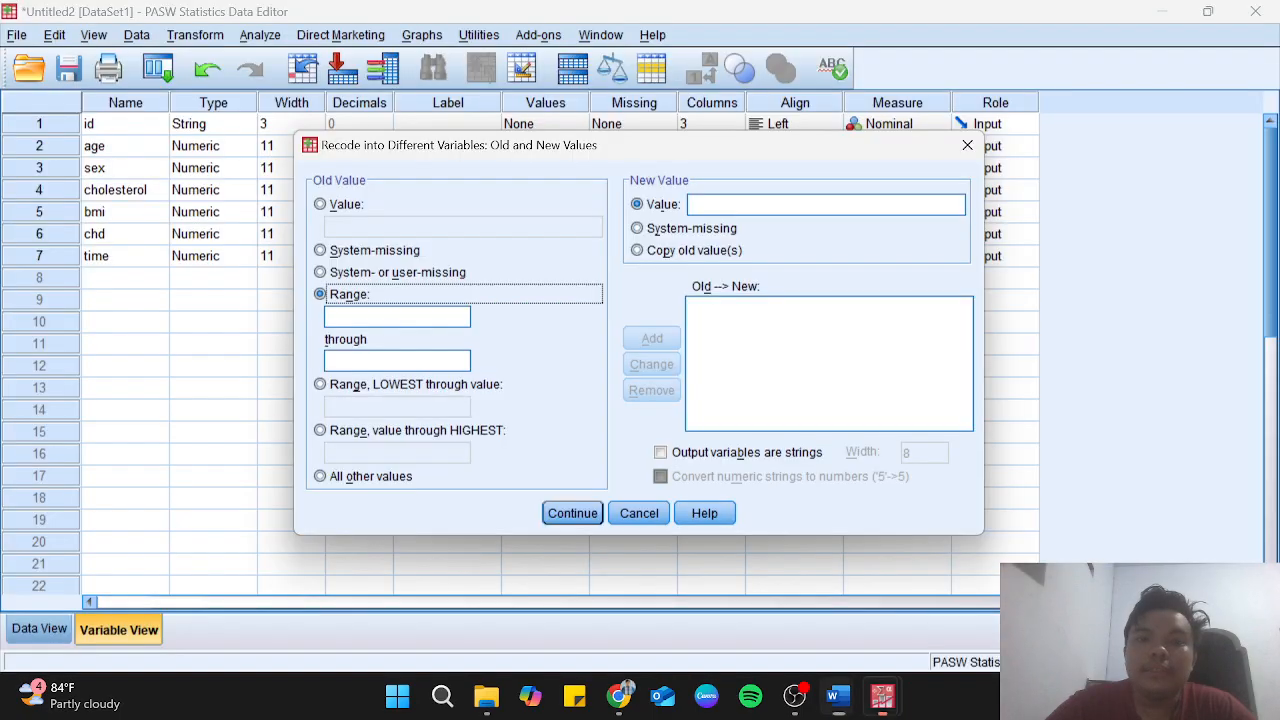
key("alt+Tab")
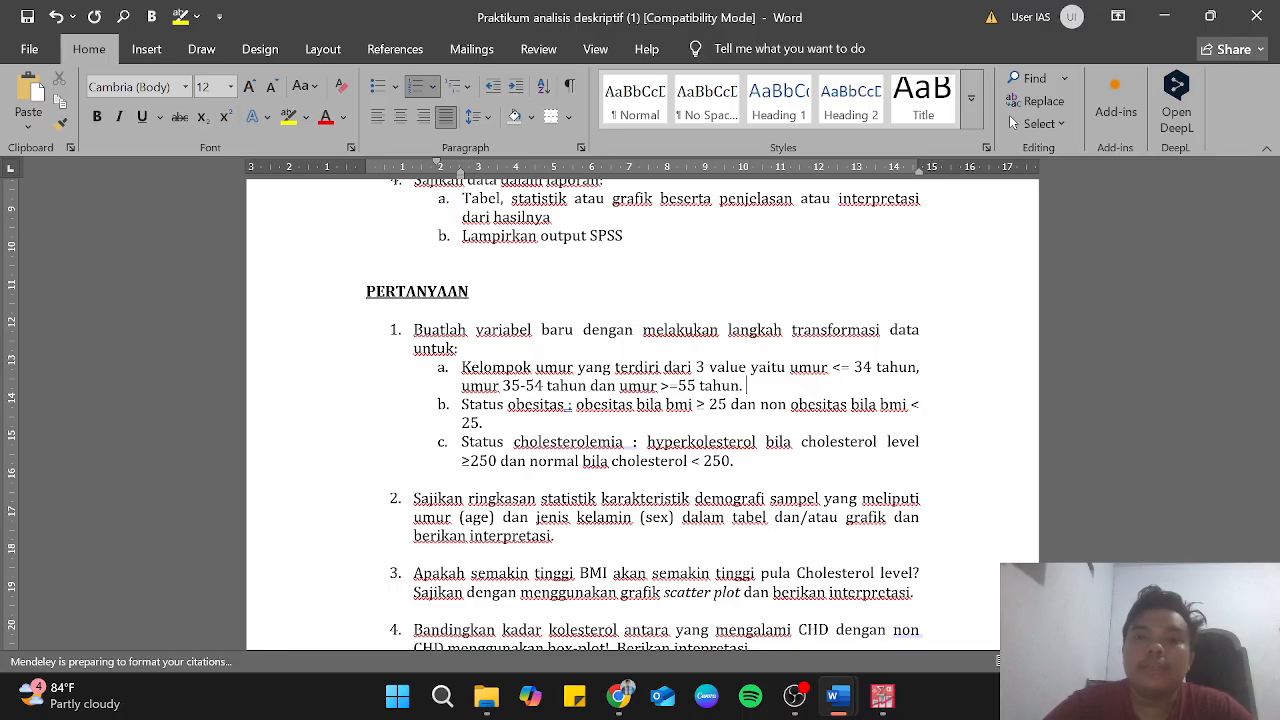
key("alt+Tab")
key("Tab")
key("alt+shift+Tab")
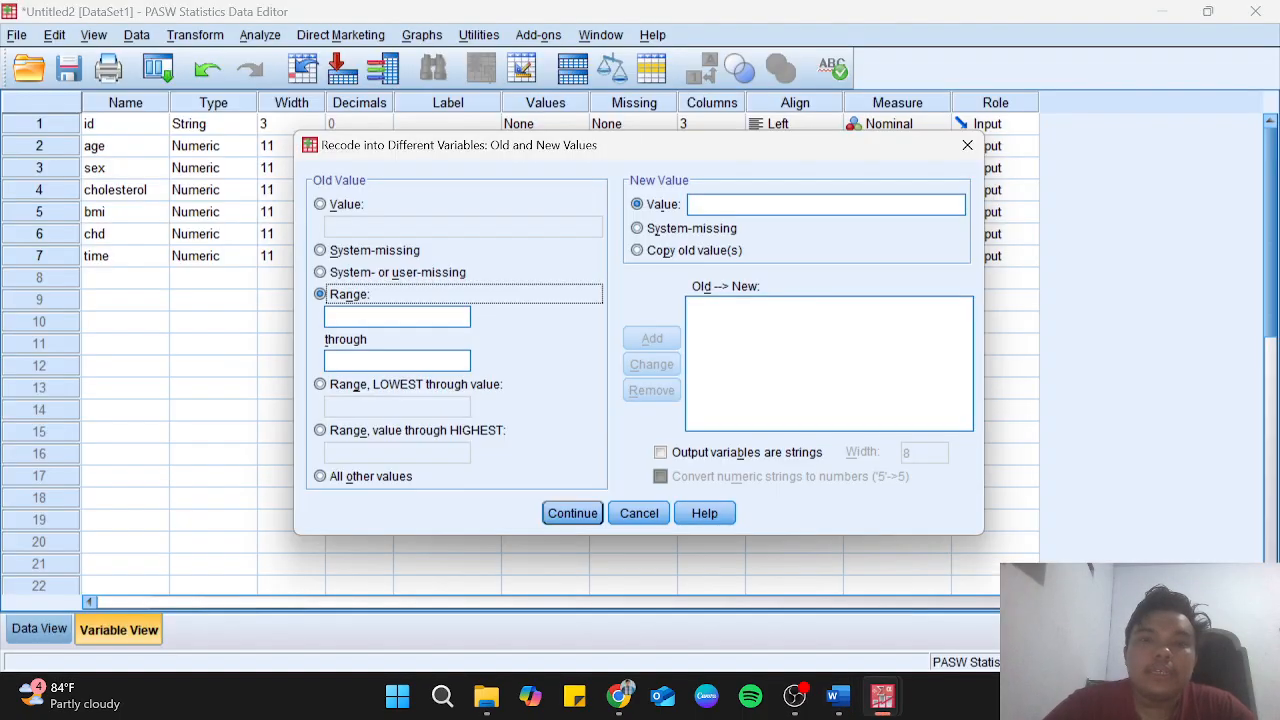
Add a recoding rule that maps ages from the lowest through 34 to the new value 1.
left_click(396, 317)
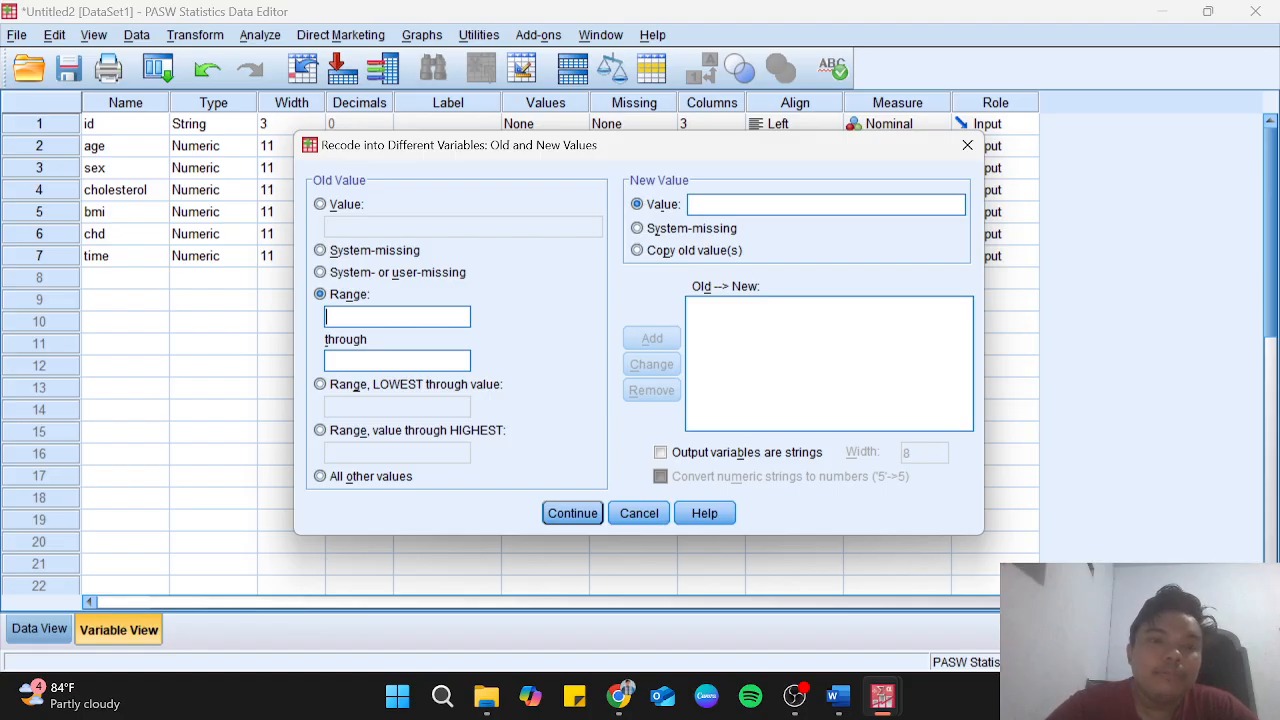
left_click(372, 389)
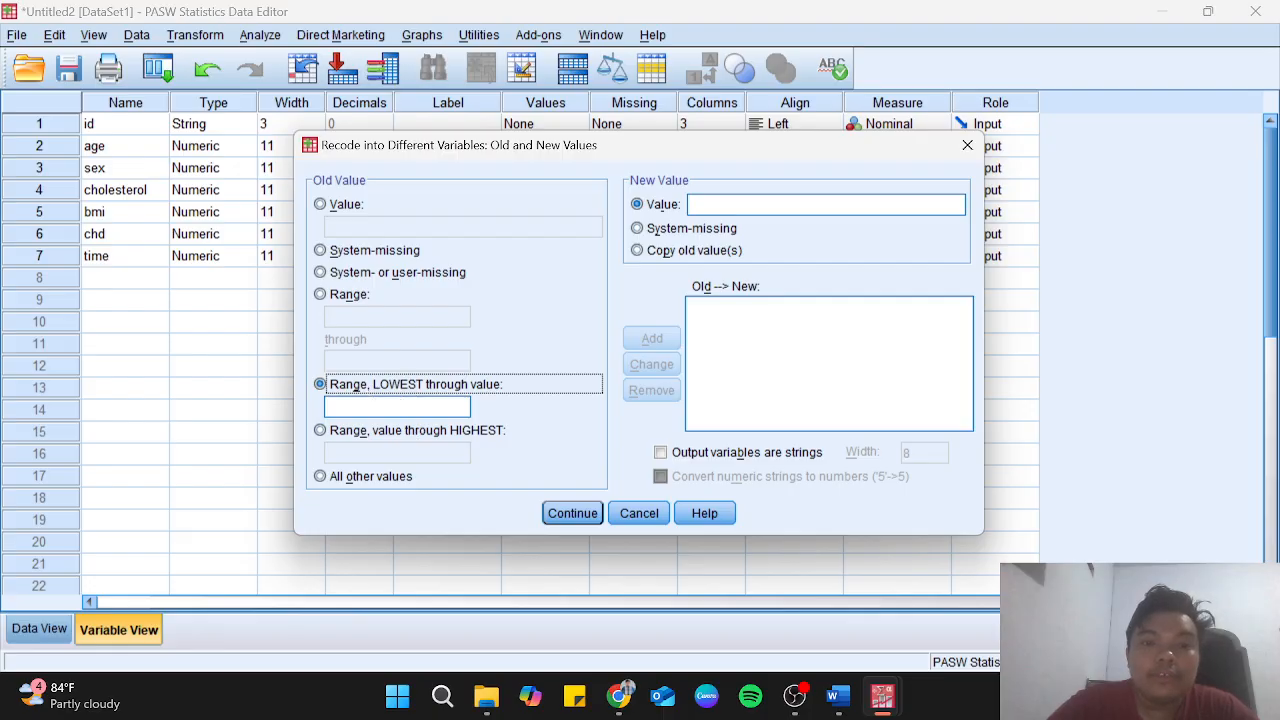
left_click(404, 408)
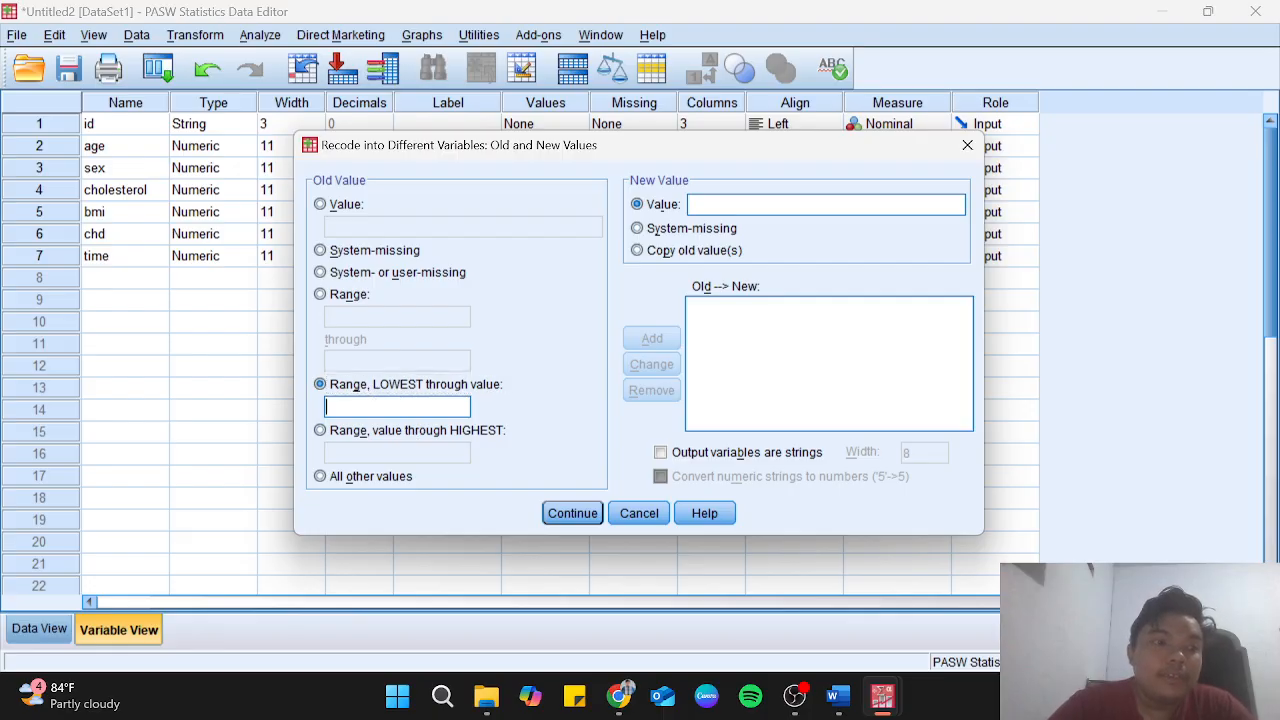
type("34")
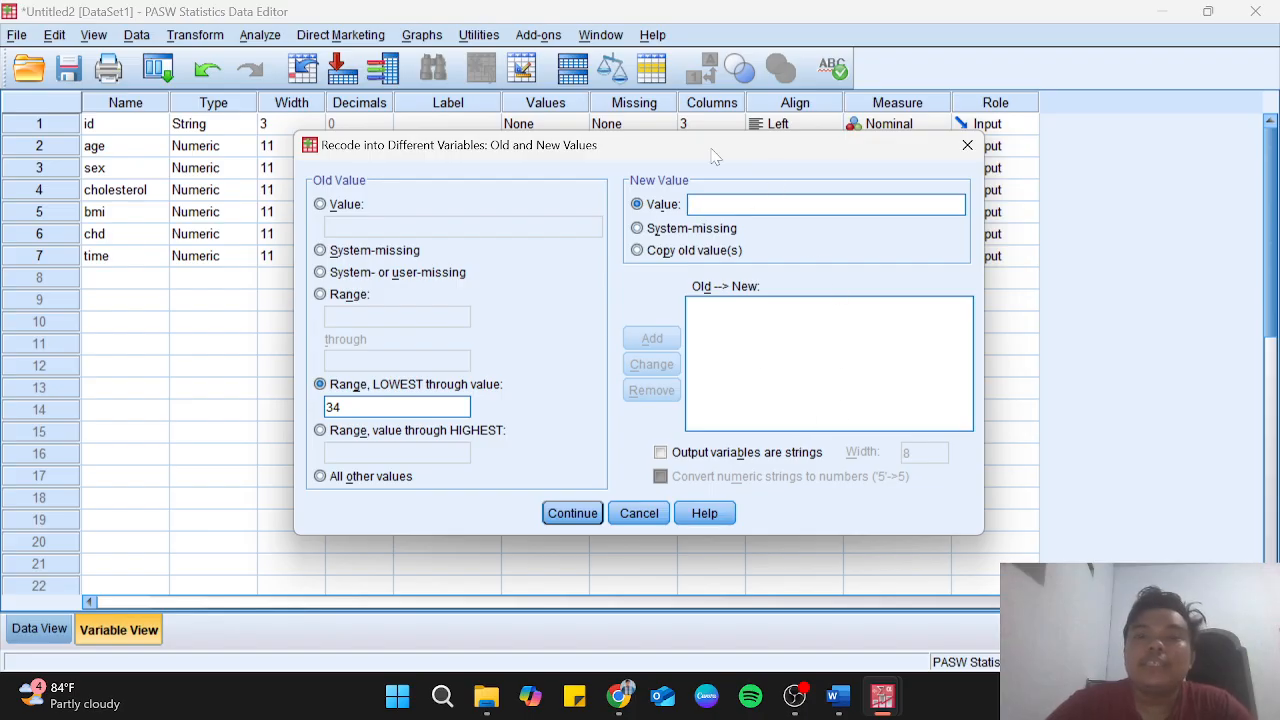
type("1")
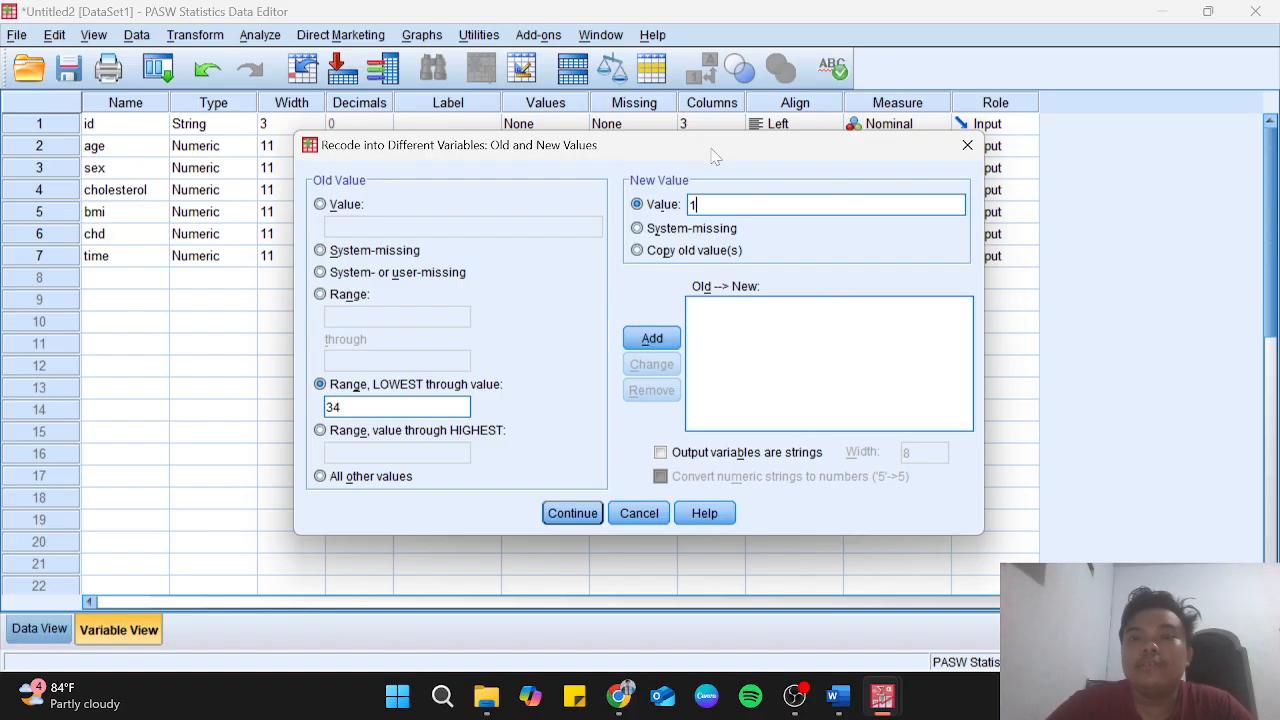
left_click(652, 340)
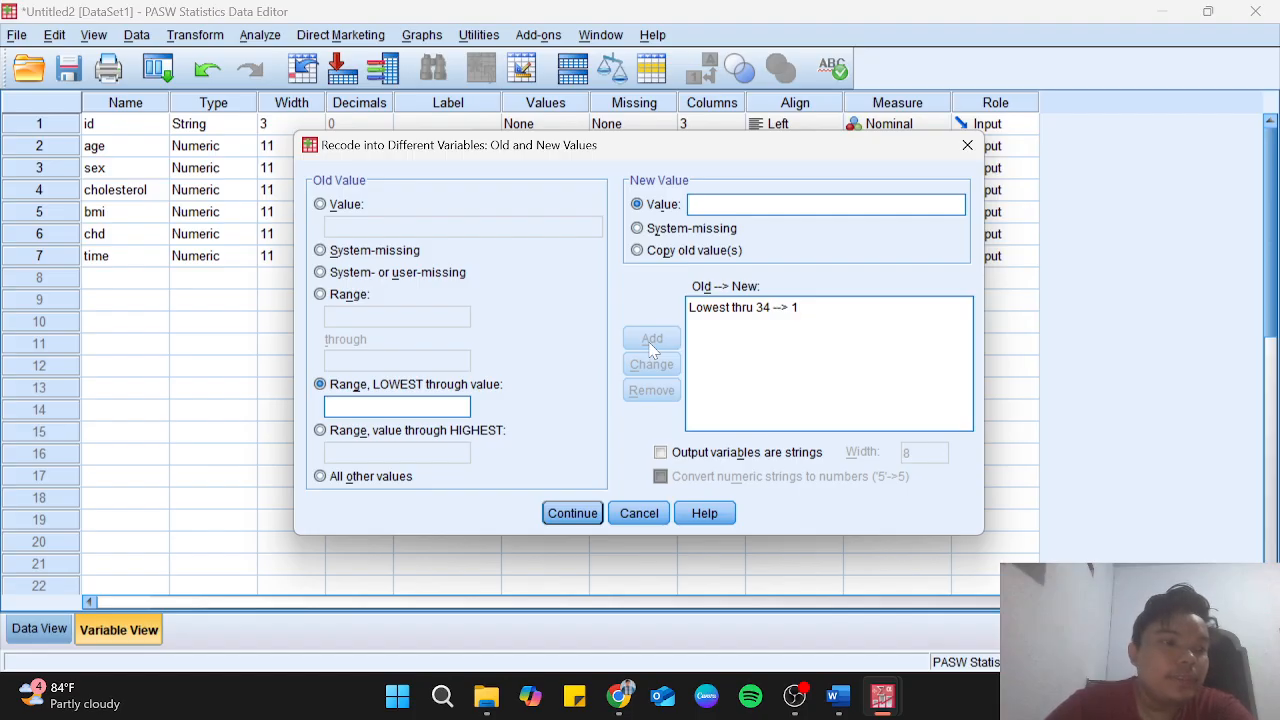
Add a recoding rule that maps the age range 35 through 54 to the new value 2.
left_click(322, 294)
left_click(397, 317)
type("3")
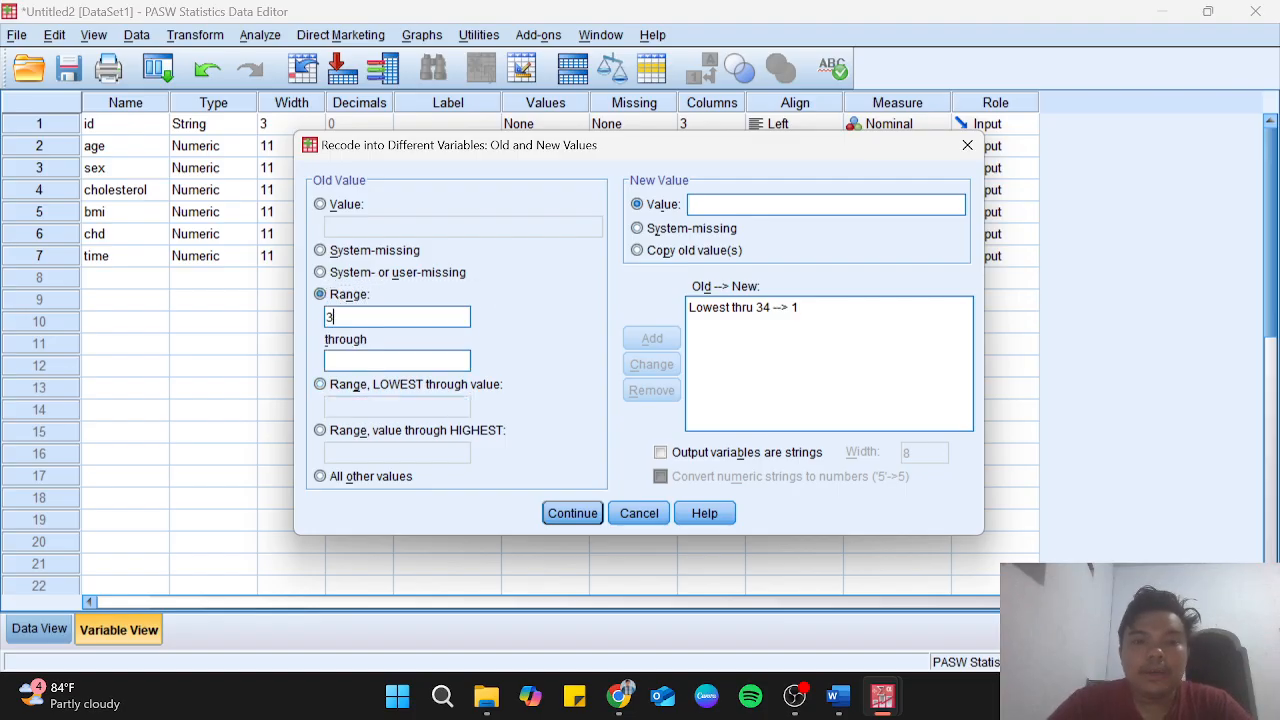
type("5")
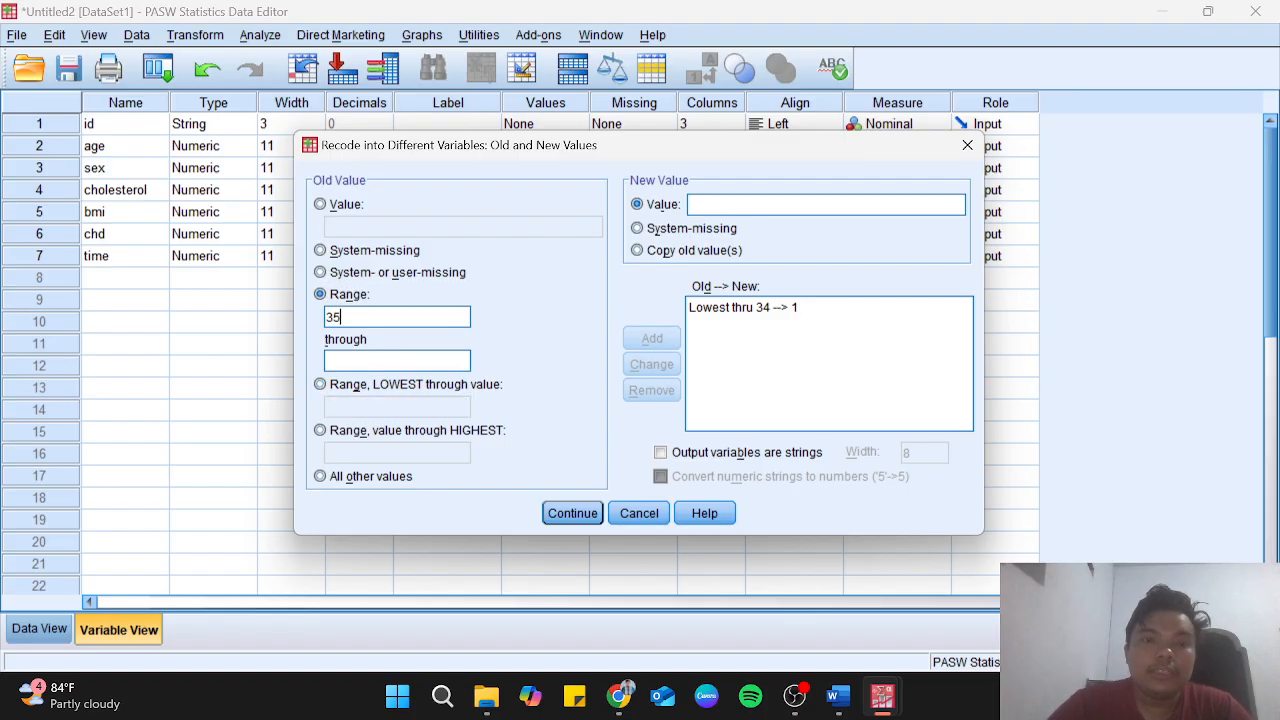
type("54")
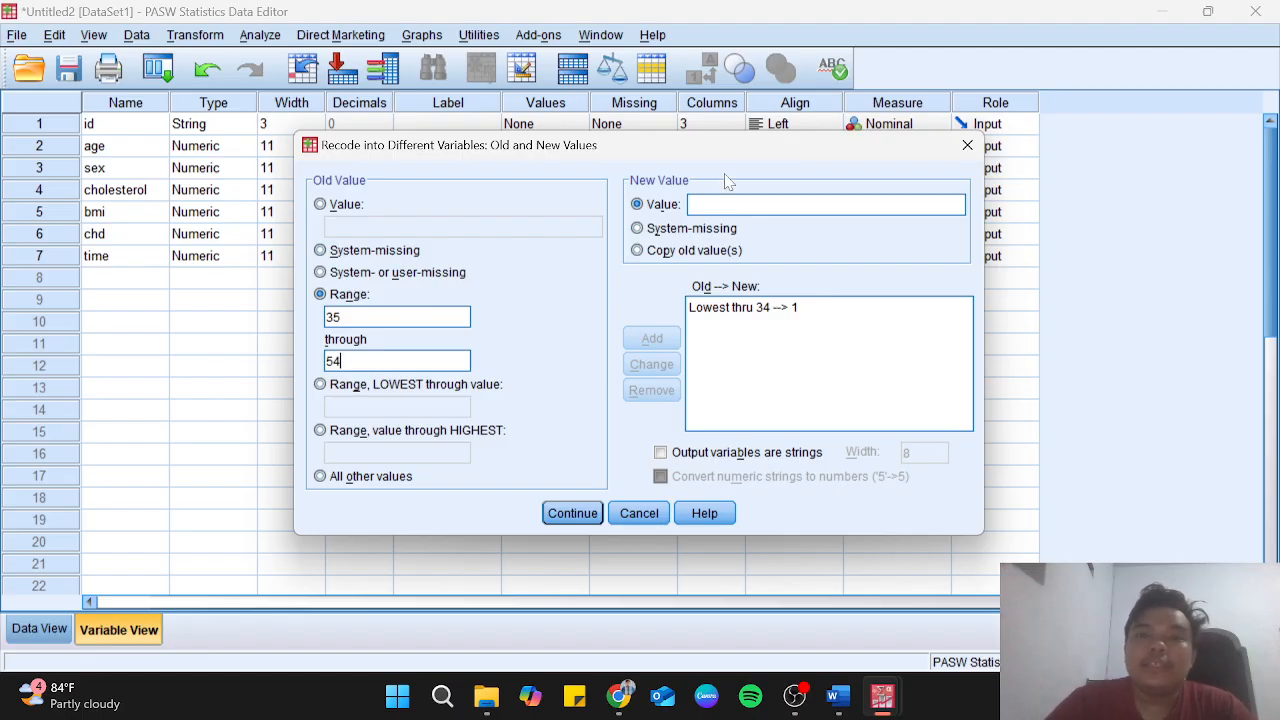
left_click(730, 204)
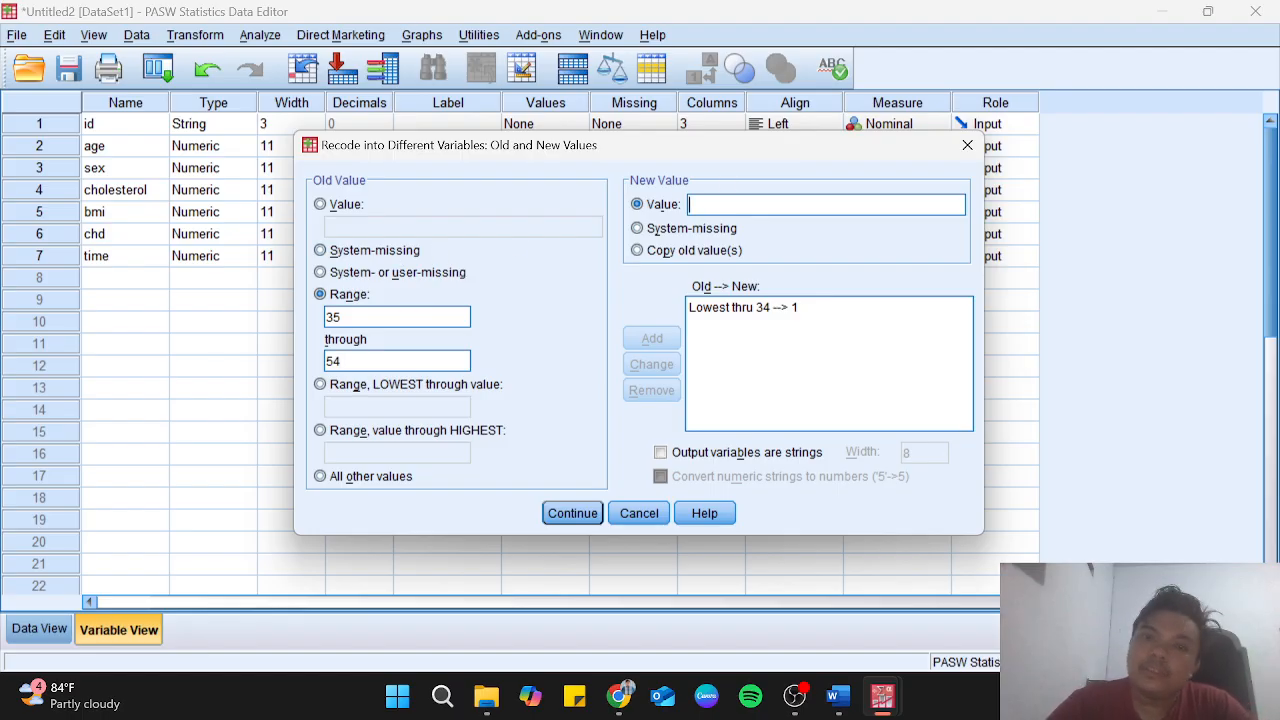
type("2")
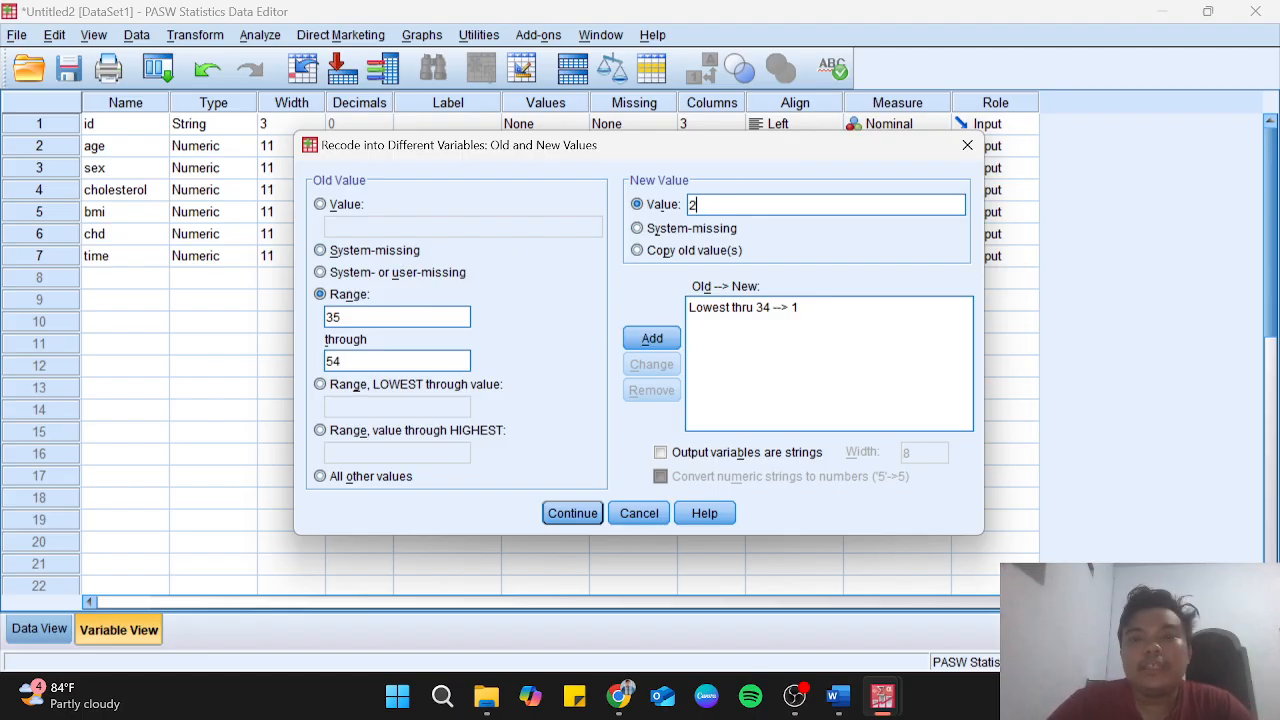
left_click(652, 339)
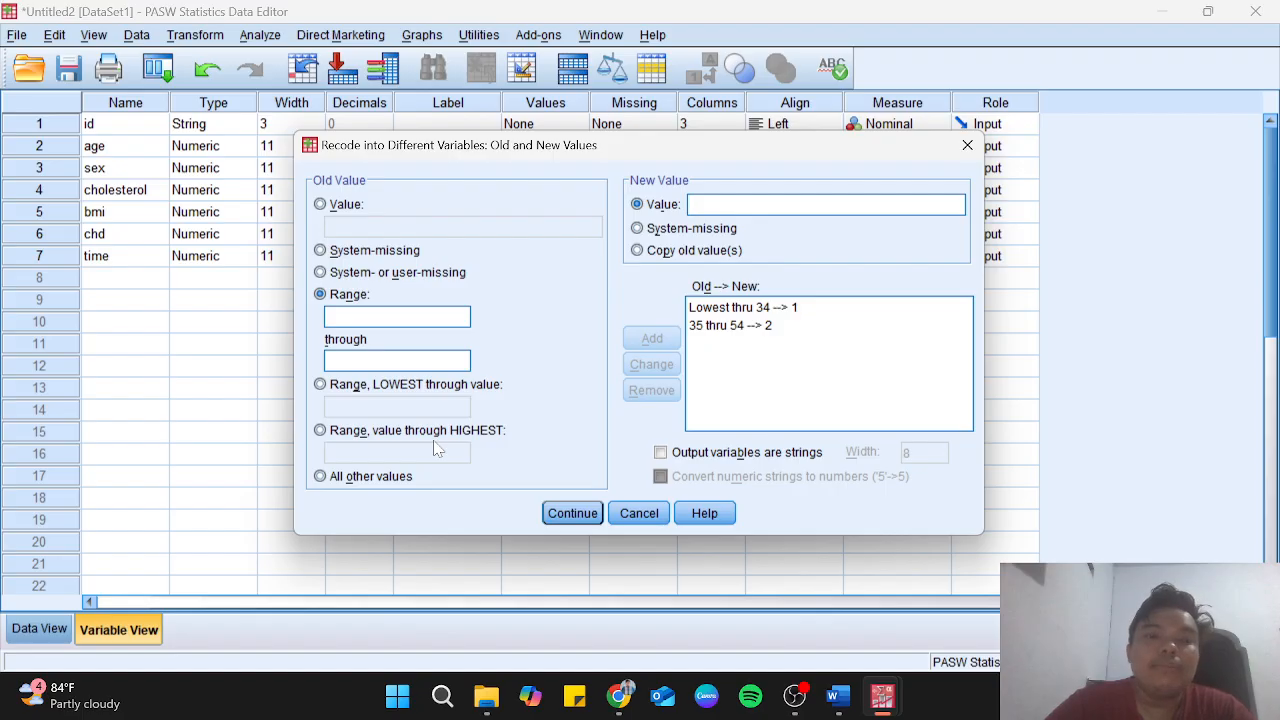
Add a recoding rule that maps ages from 55 through the highest to the new value 3.
left_click(397, 437)
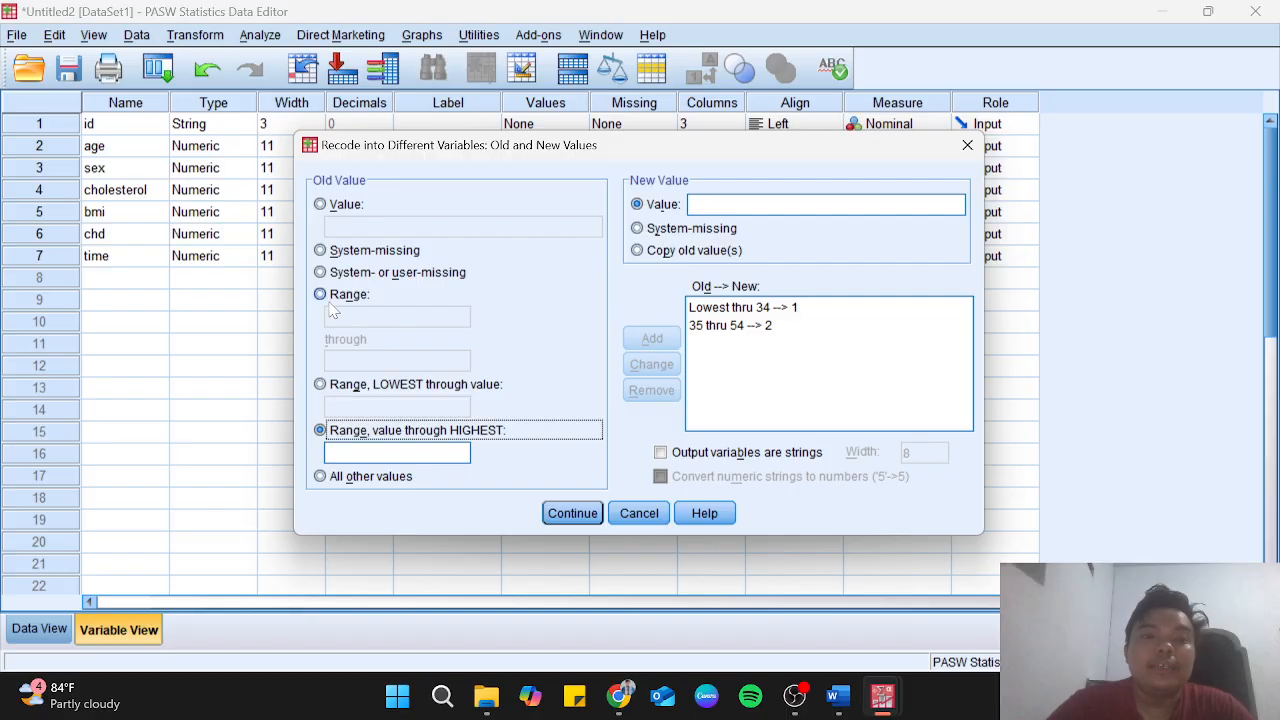
left_click(385, 454)
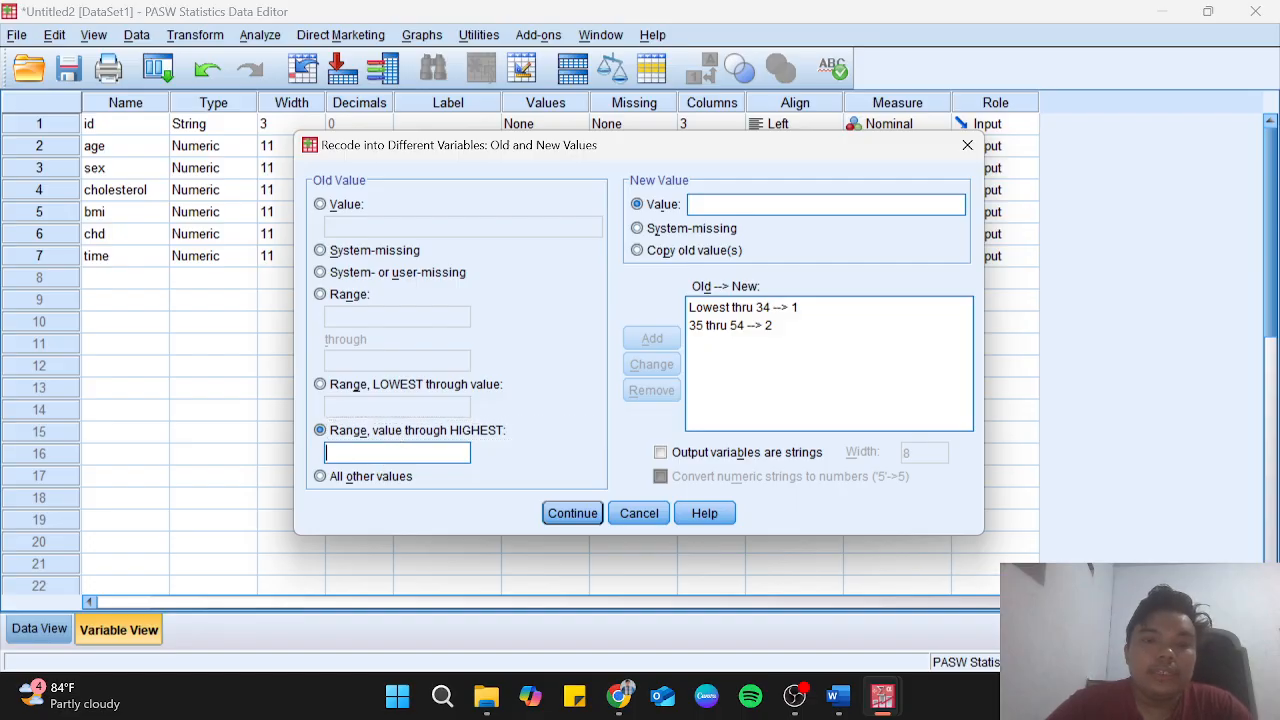
type("55")
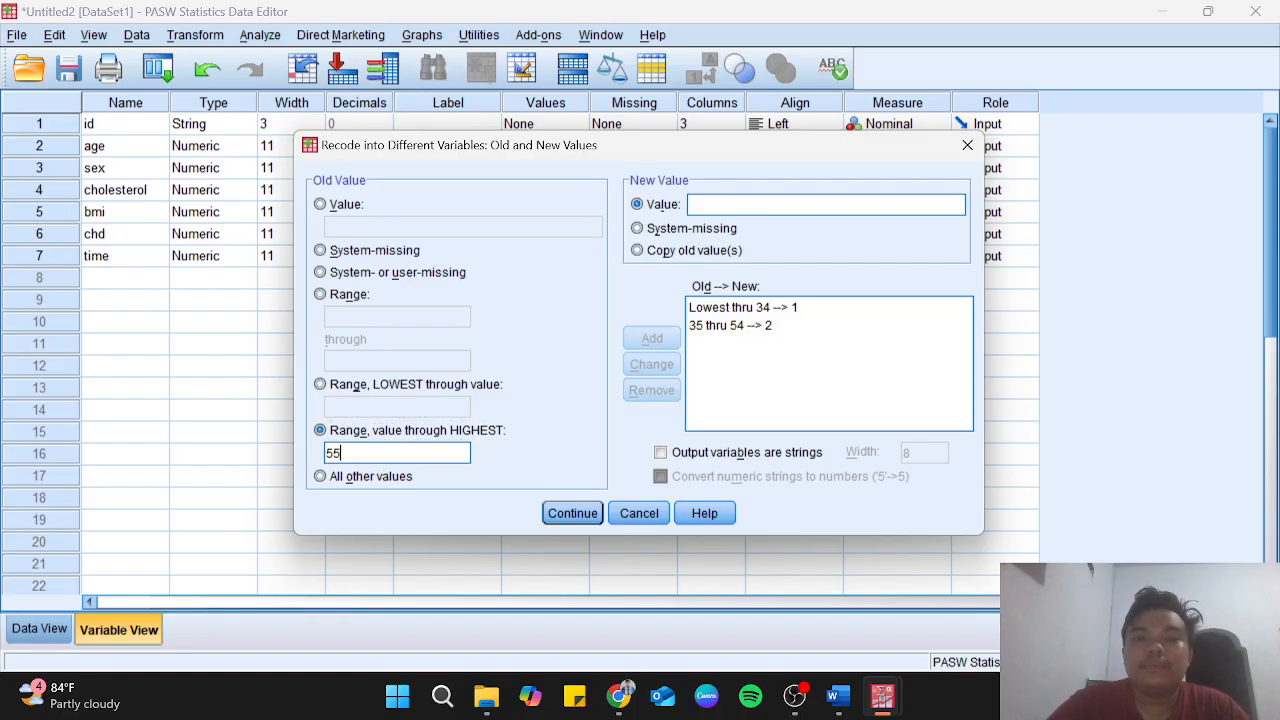
left_click(760, 205)
type("3")
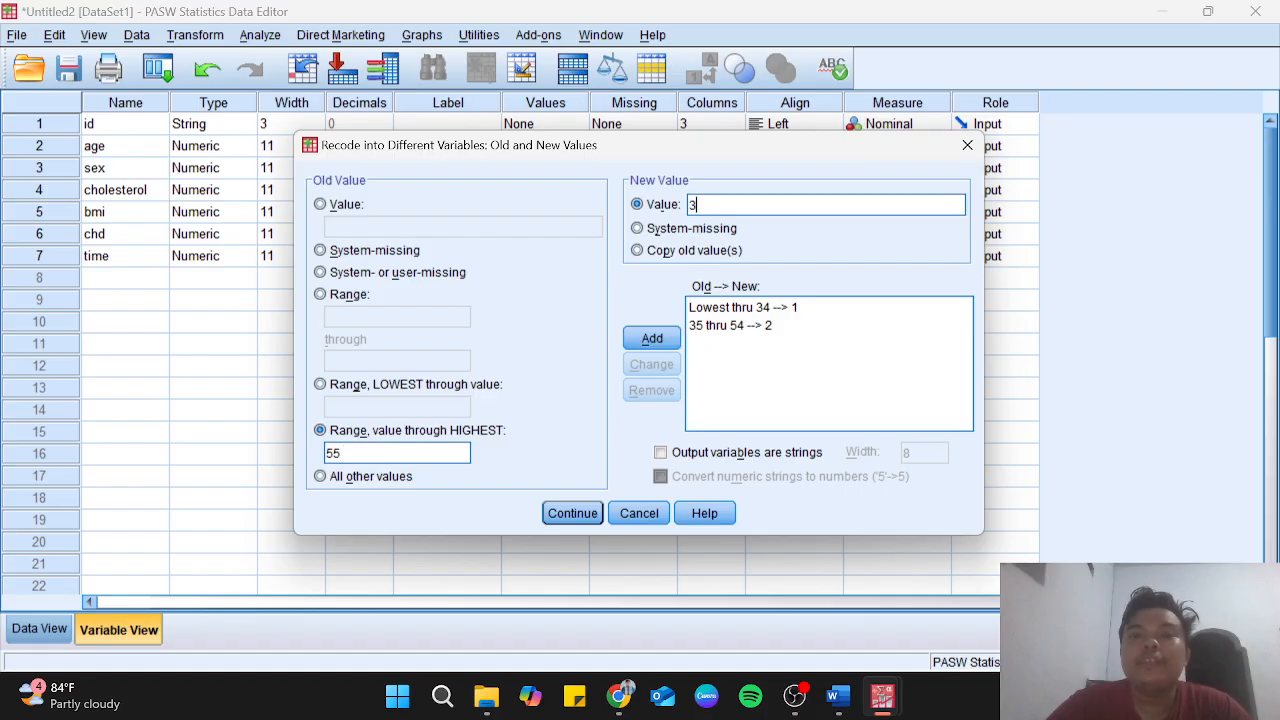
left_click(656, 340)
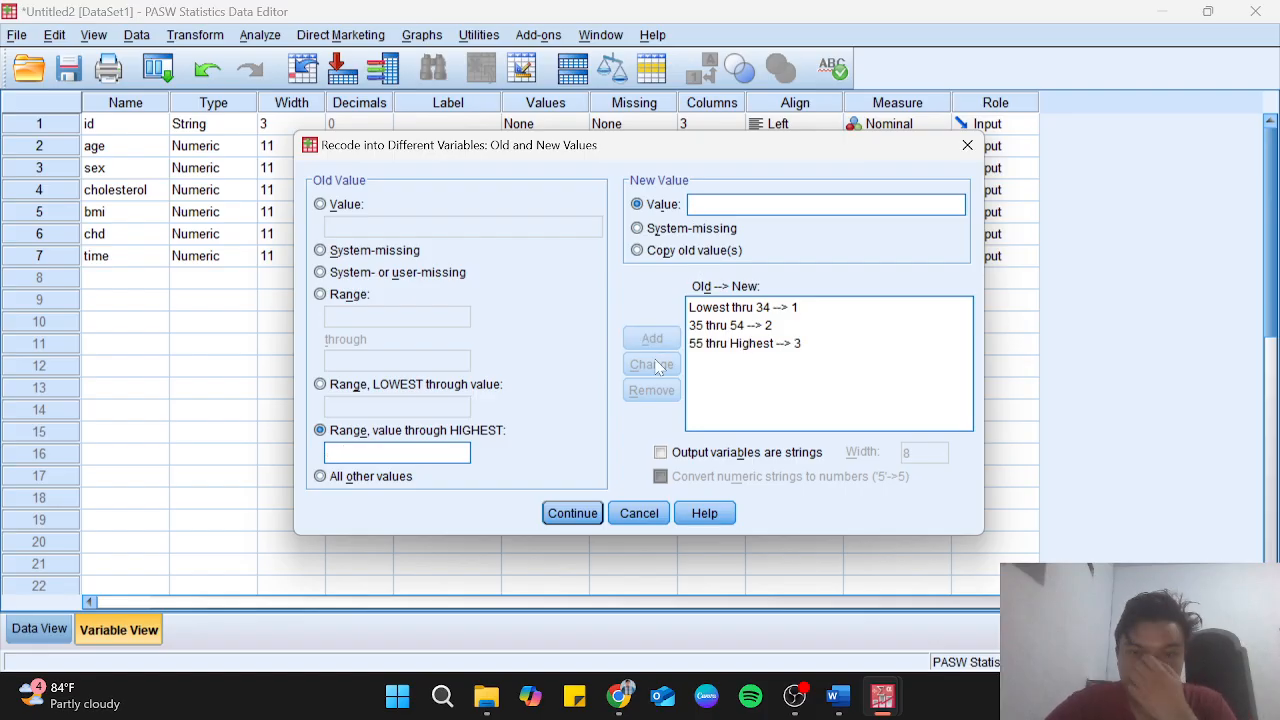
Accept the age recoding rules, run the recode into Kelompok_Umur, and return to the data editor from the output viewer.
left_click(574, 513)
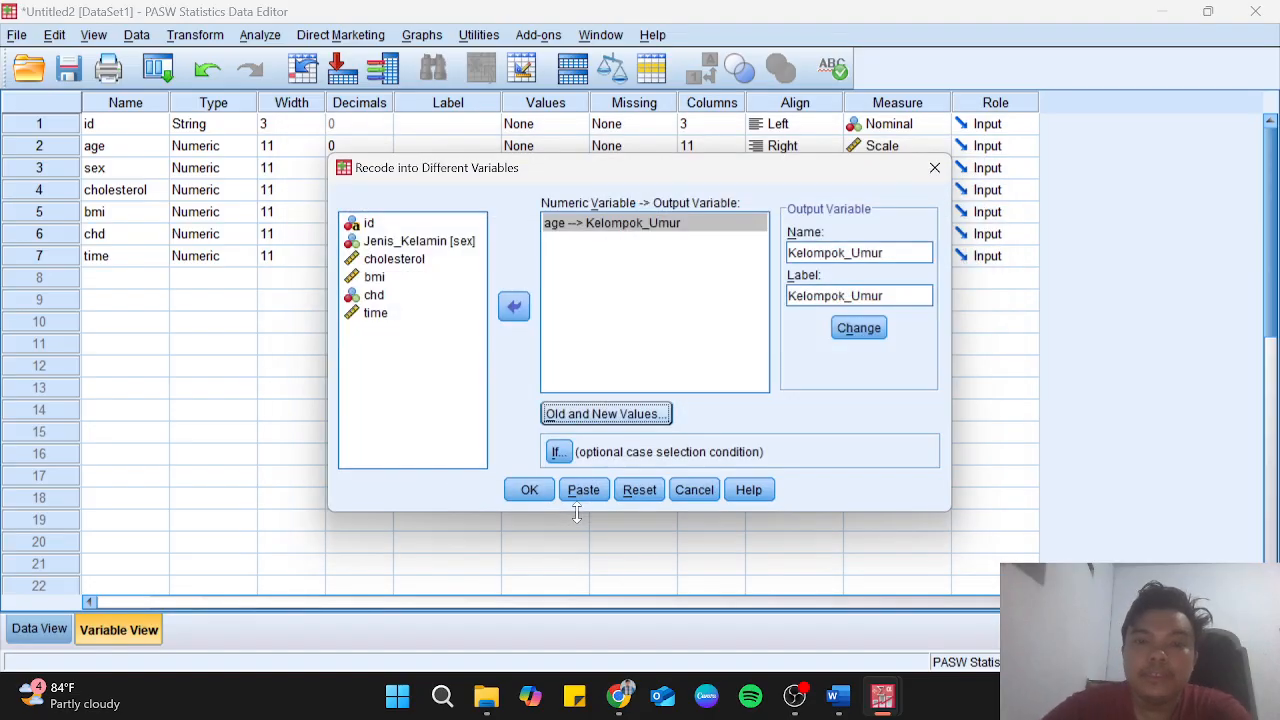
left_click(542, 498)
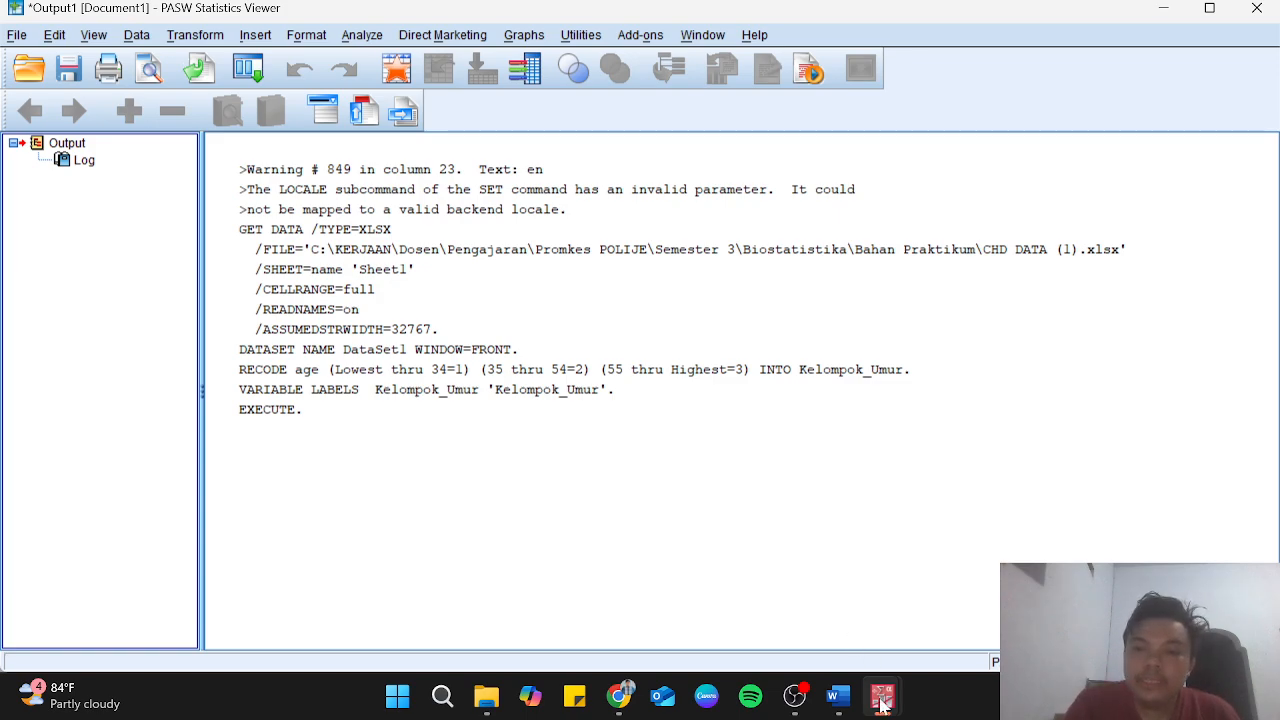
mouse_move(880, 692)
left_click(978, 590)
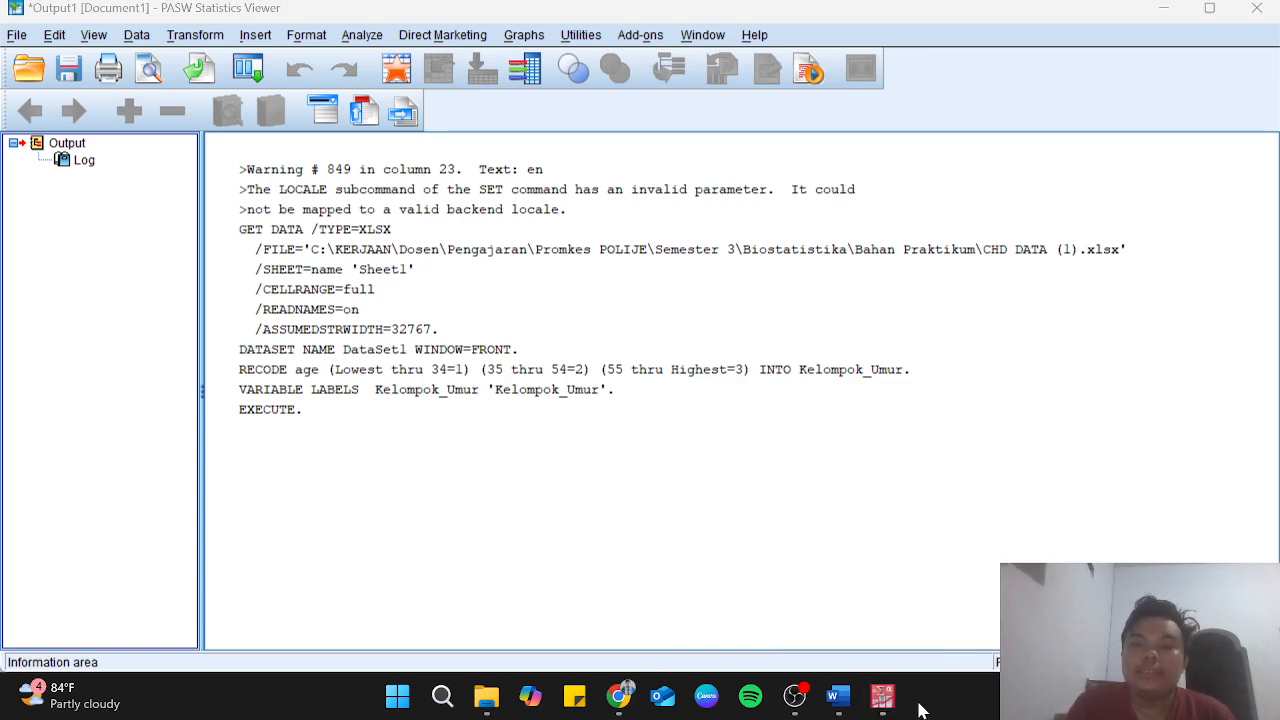
left_click(938, 592)
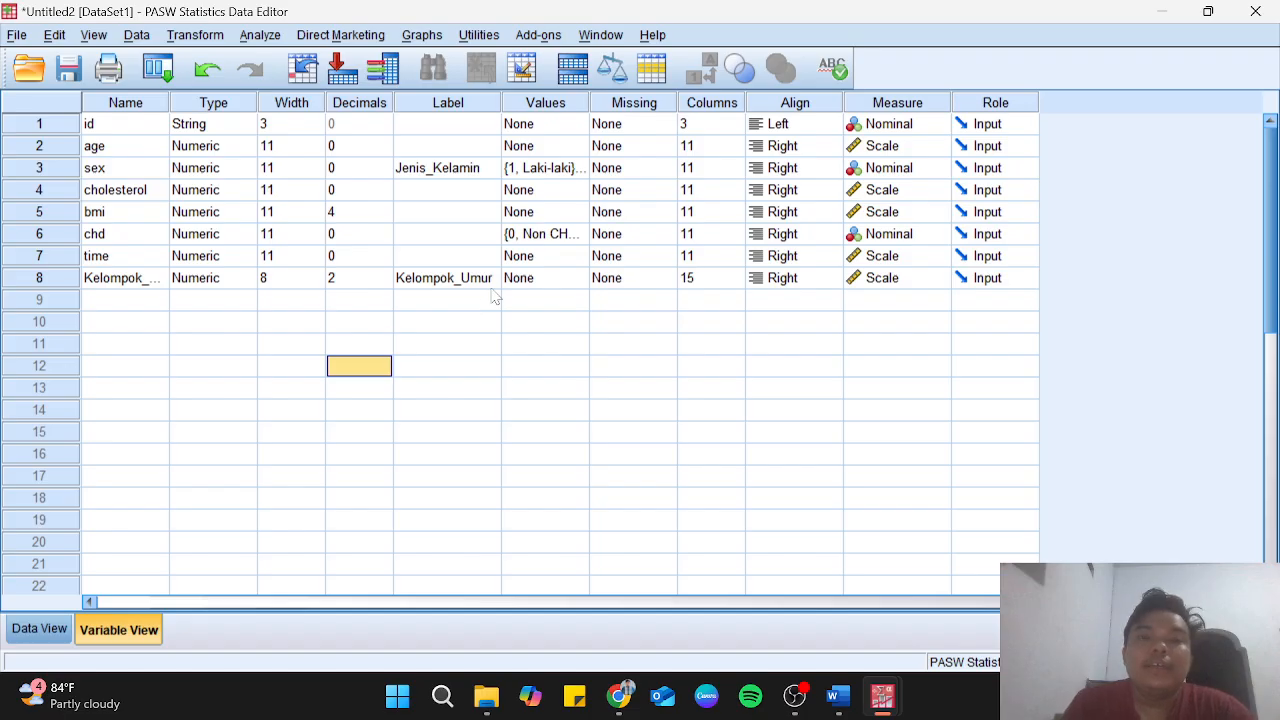
Open the value labels of Kelompok_Umur and add the label "<= 34 tahun" for value 1.
left_click(578, 286)
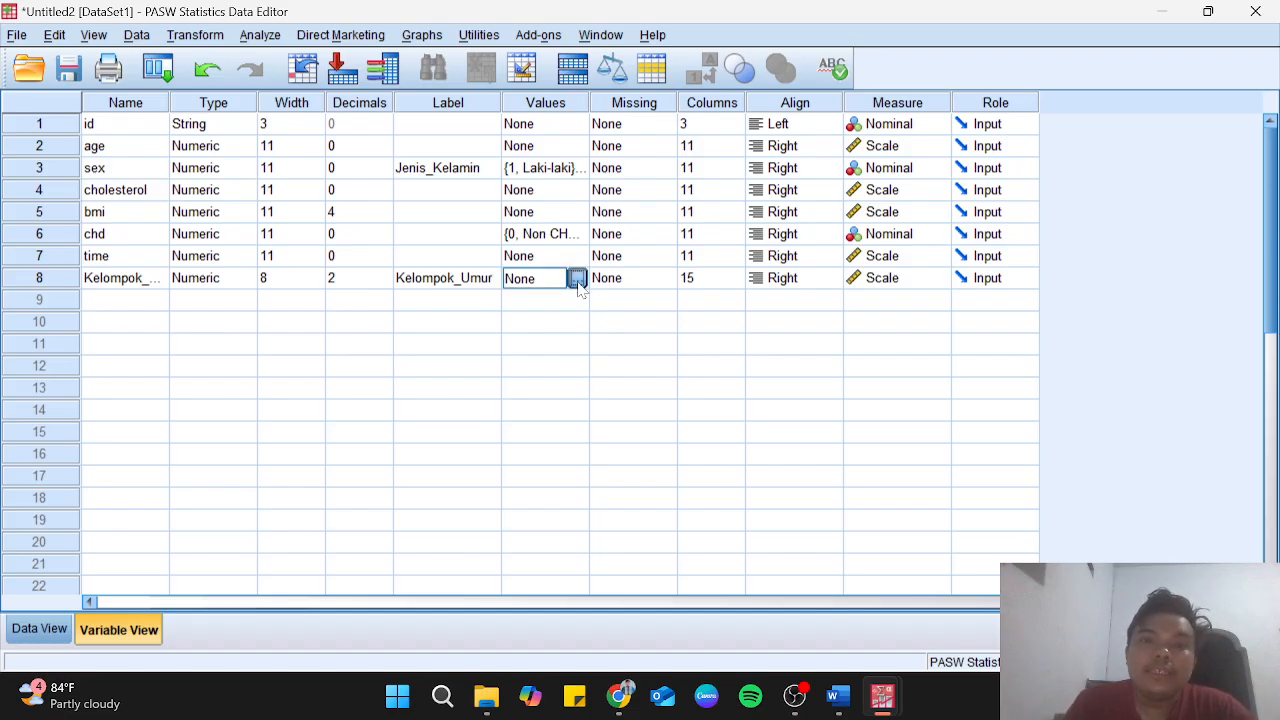
left_click(579, 278)
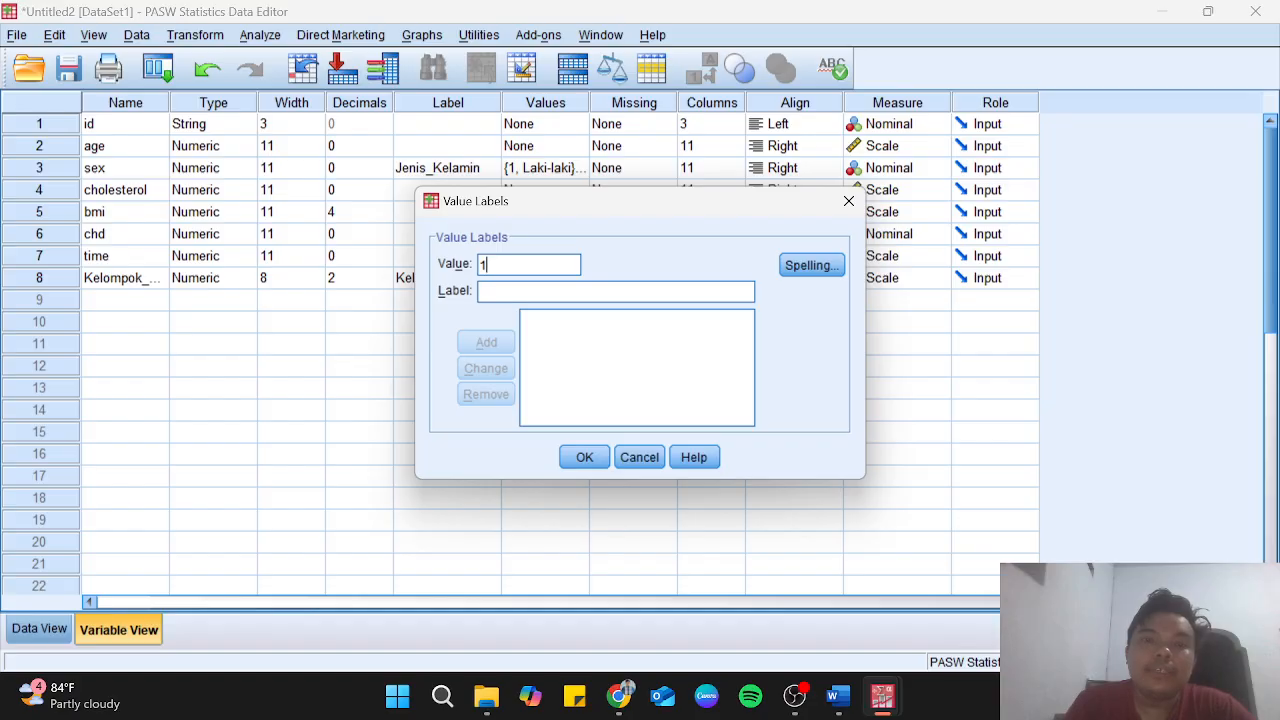
key("Tab")
type(">")
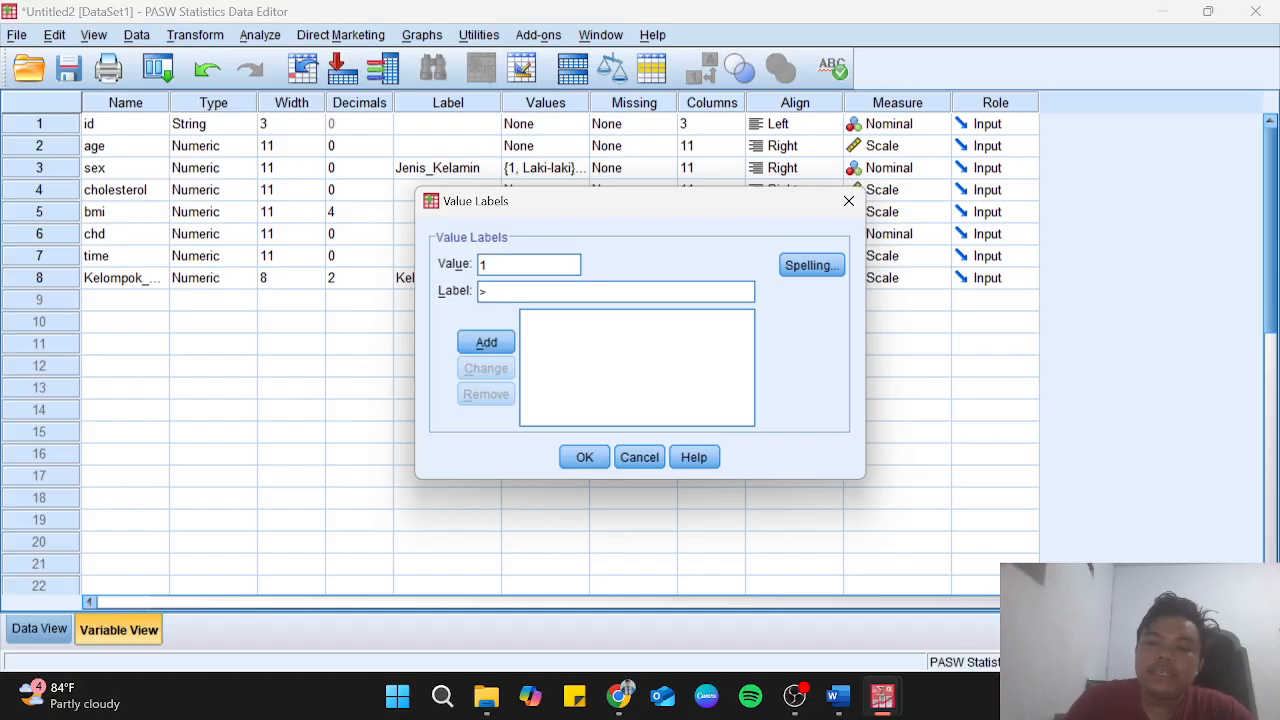
type("= 34")
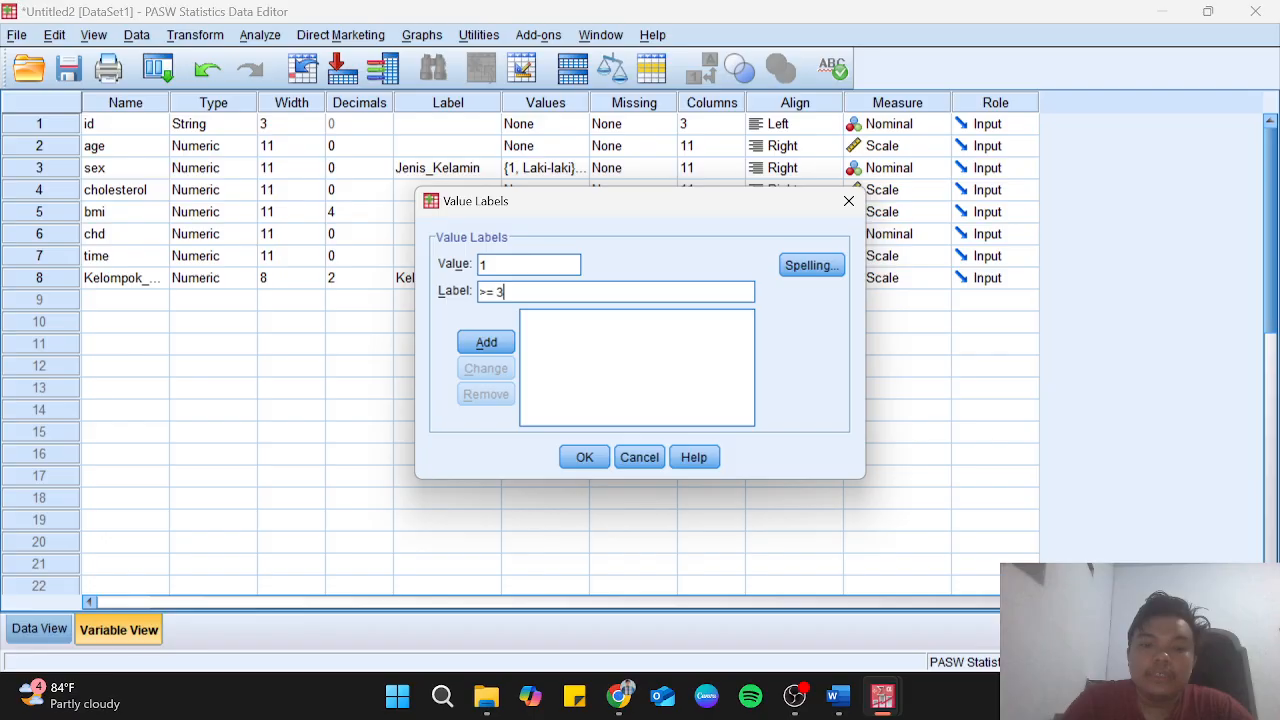
key("BackSpace")
key("BackSpace")
key("BackSpace")
key("BackSpace")
key("BackSpace")
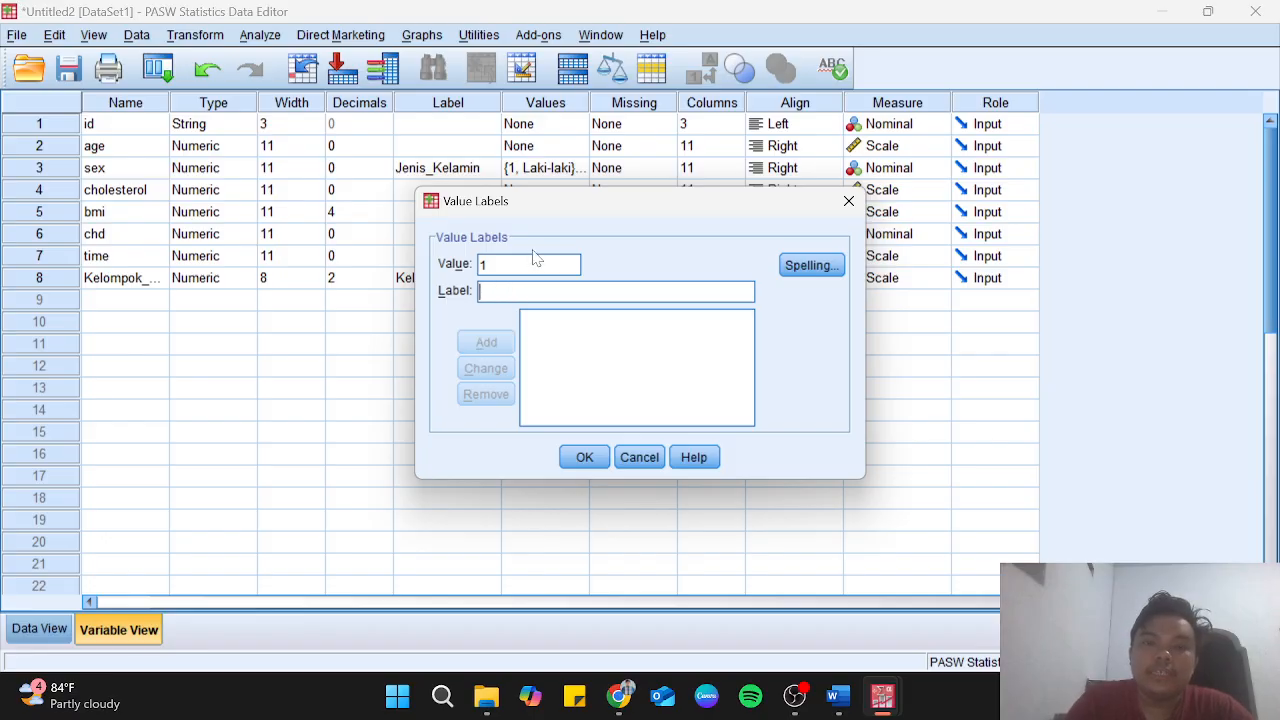
type("<= ")
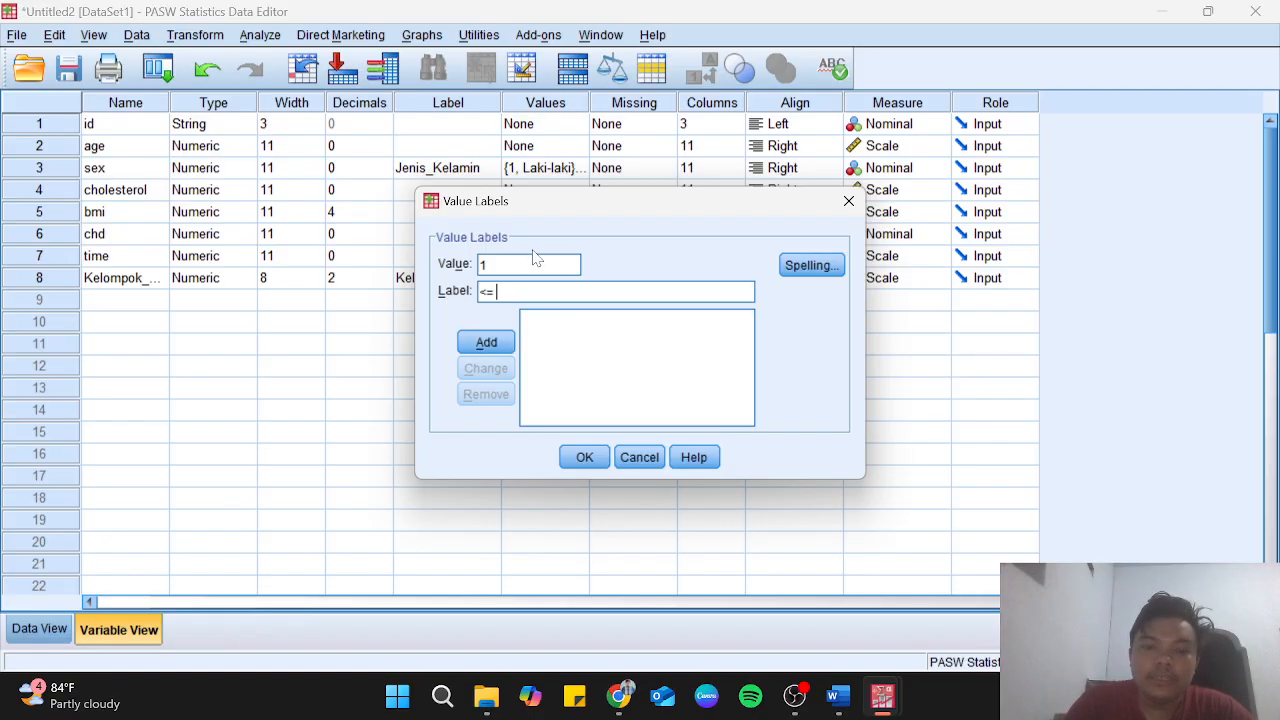
type("34 tahun")
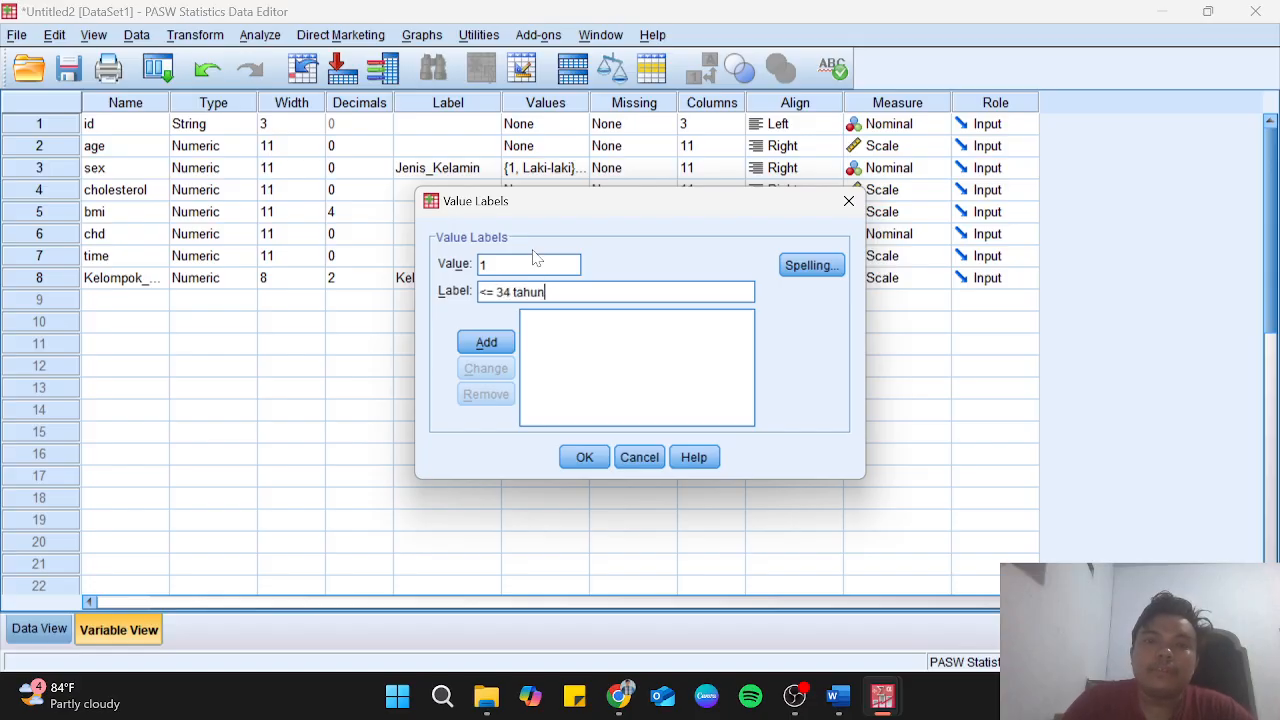
left_click(490, 342)
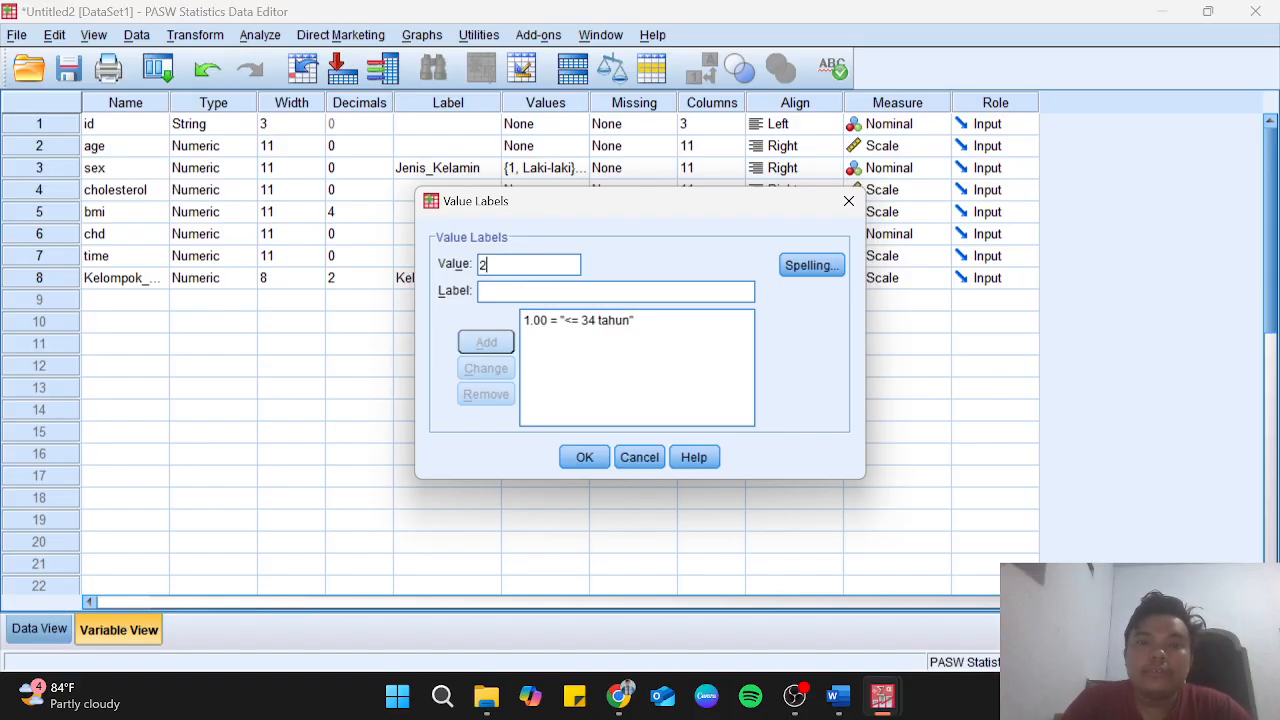
Add the label "35-54 tahun" for value 2 of Kelompok_Umur.
type("3")
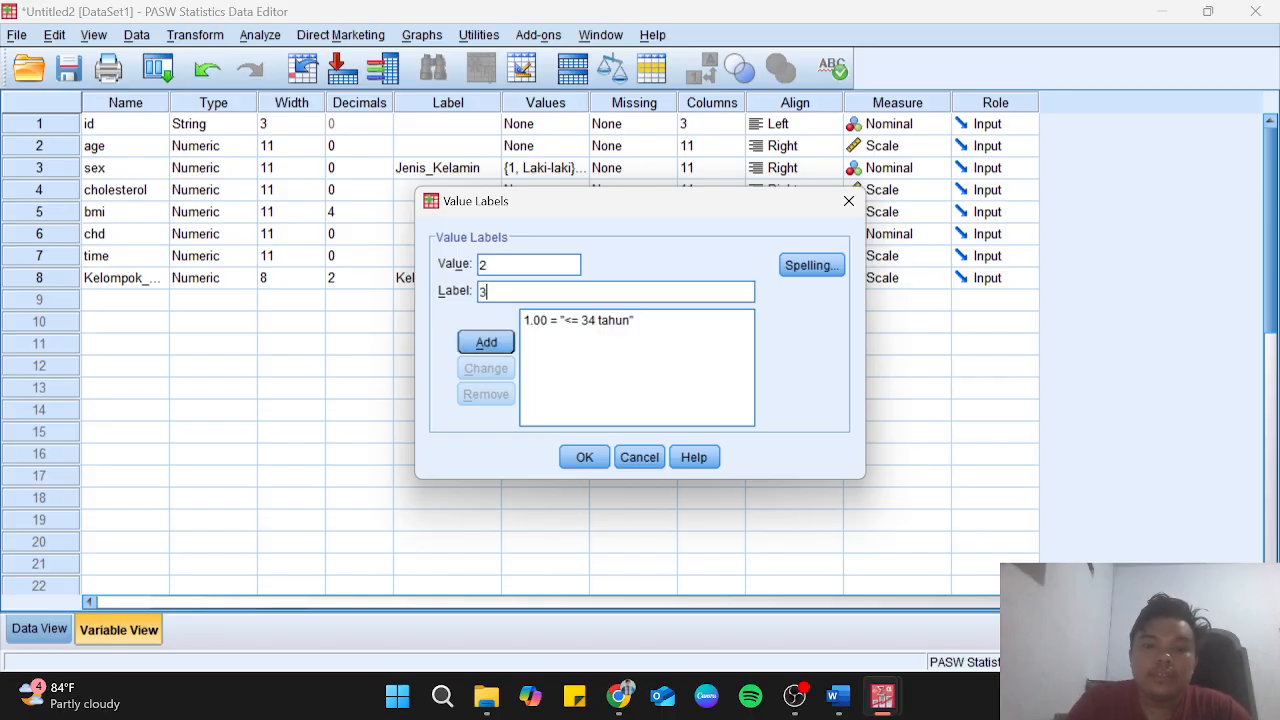
type("5-5")
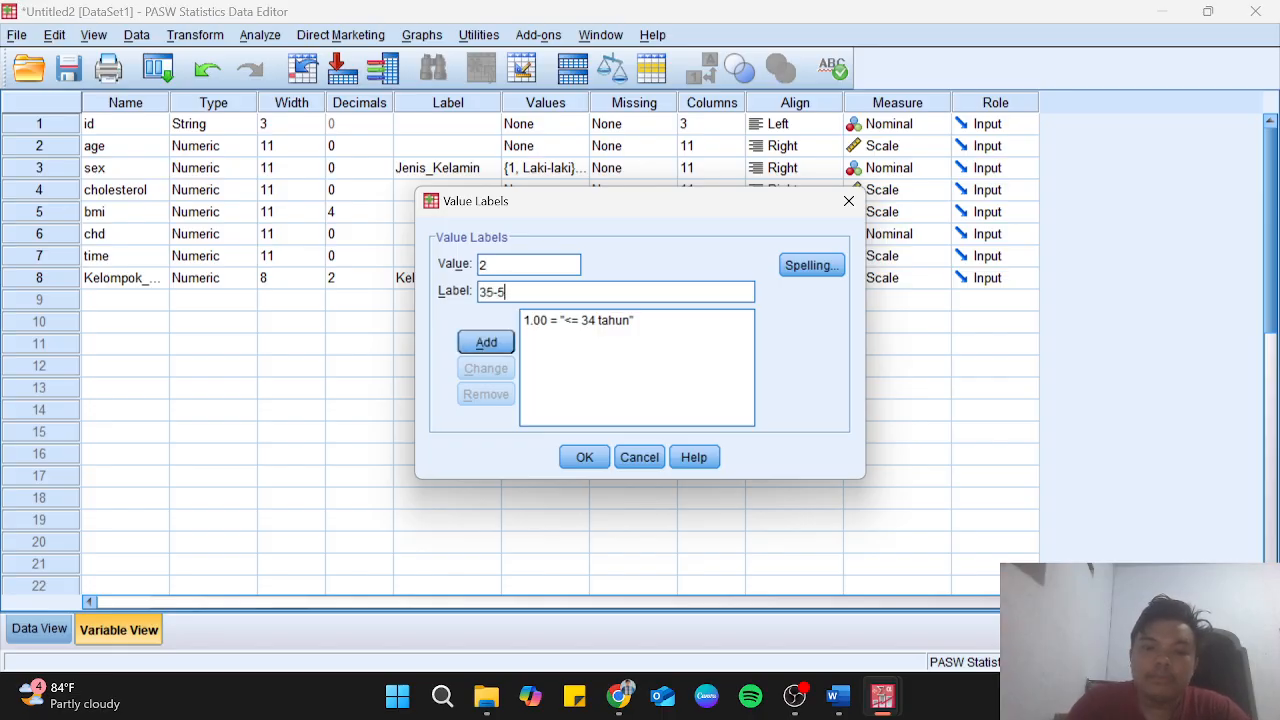
type("4 tahun")
left_click(487, 342)
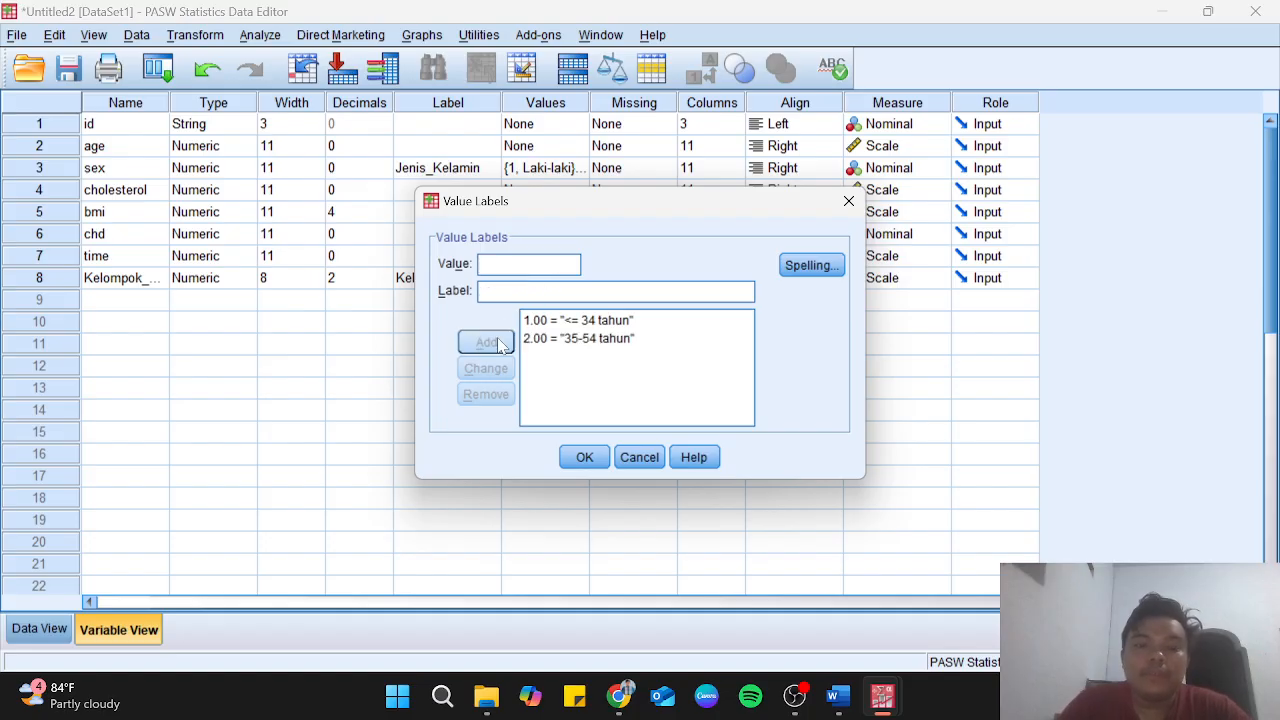
Add the label ">= 55 tahun" for value 3 of Kelompok_Umur and accept the value labels.
type("3")
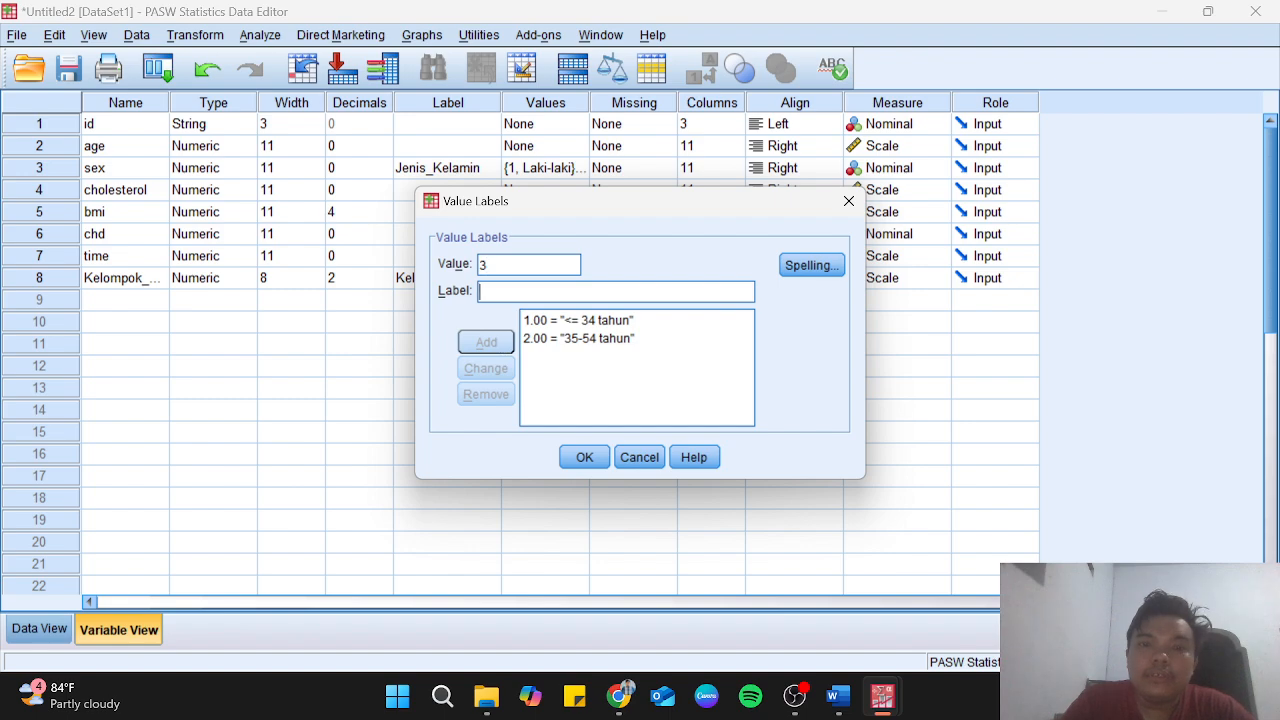
type(".00 = \">=")
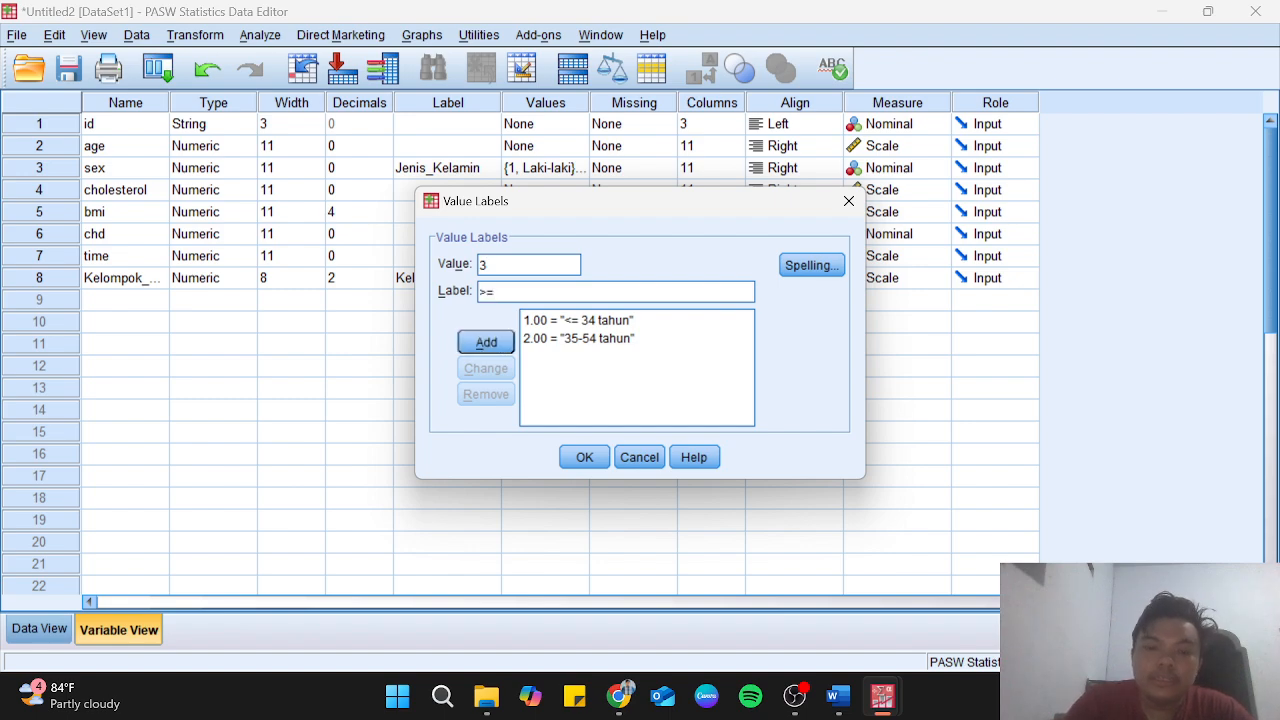
type(" 55 tahu")
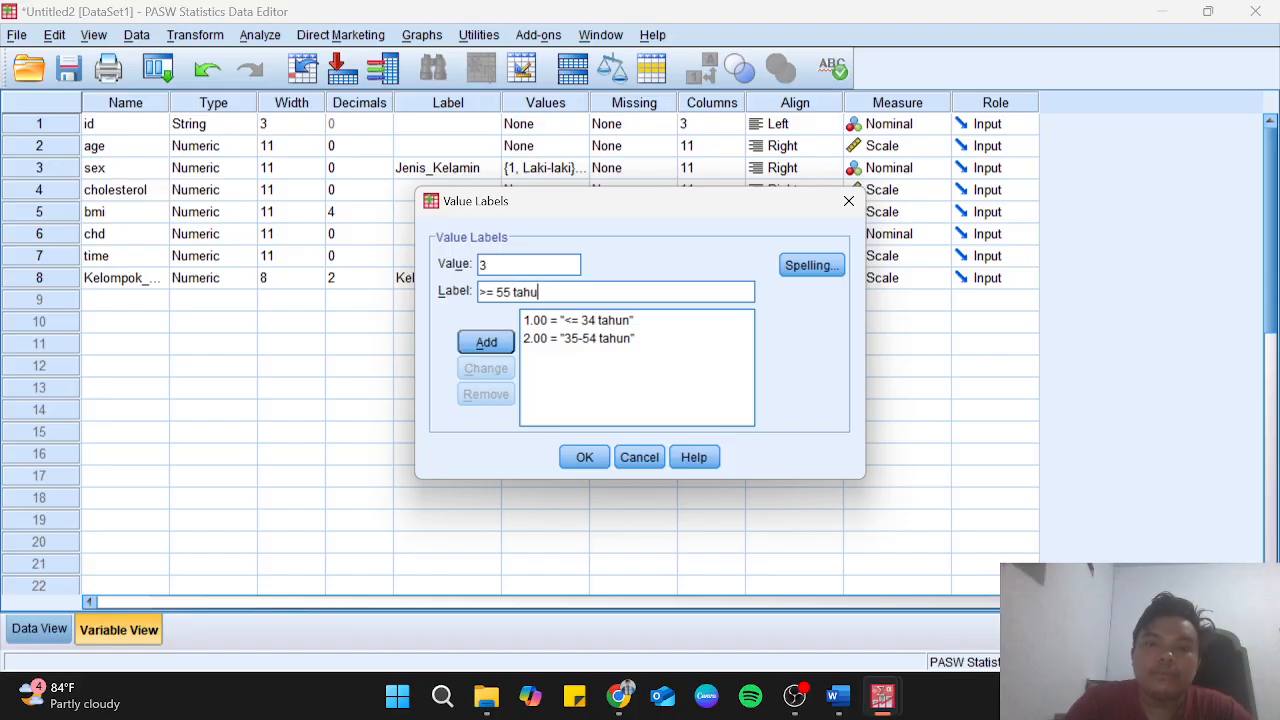
type("n")
left_click(497, 344)
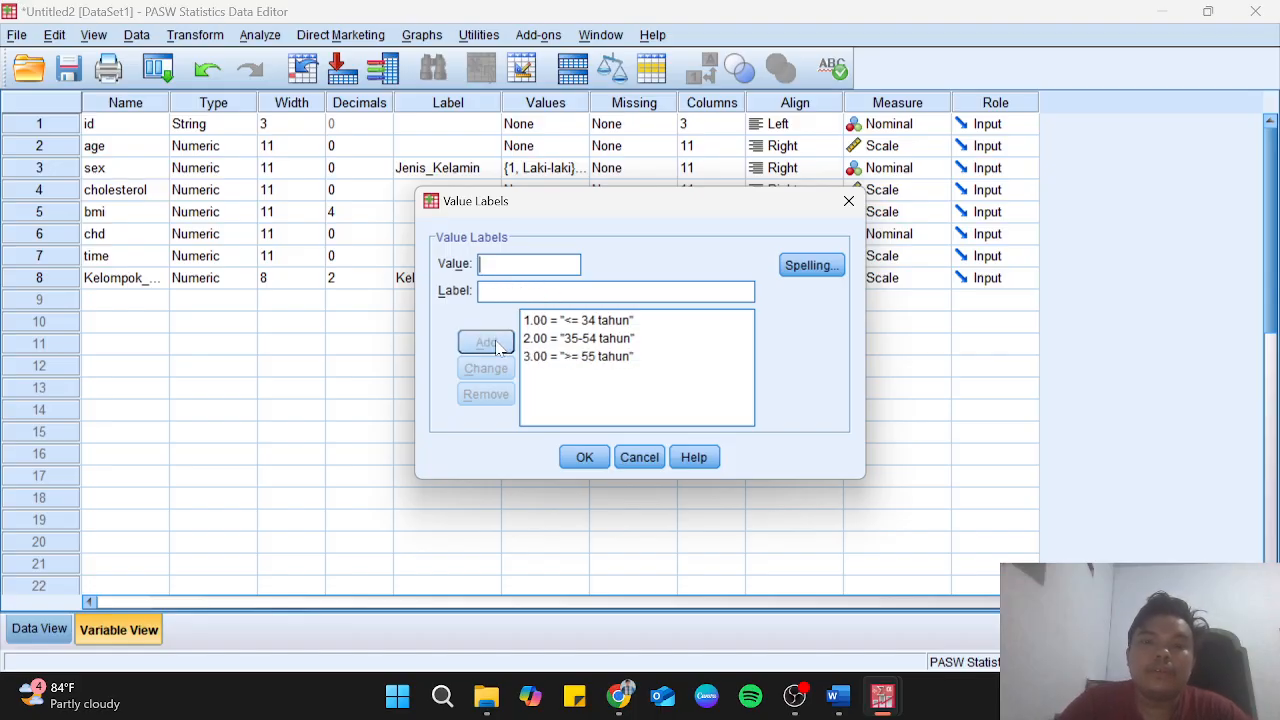
left_click(600, 454)
Set Kelompok_Umur to 0 decimals and its measurement level to Ordinal.
left_click(370, 287)
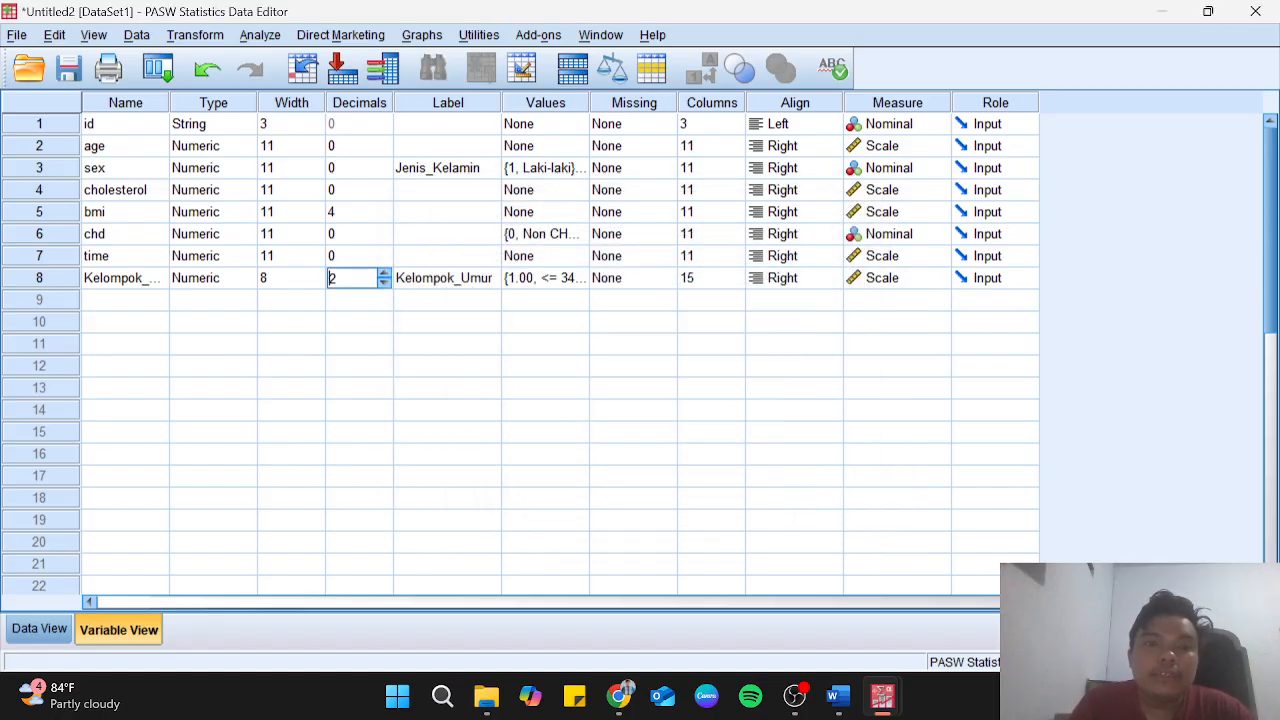
left_click(384, 284)
left_click(384, 284)
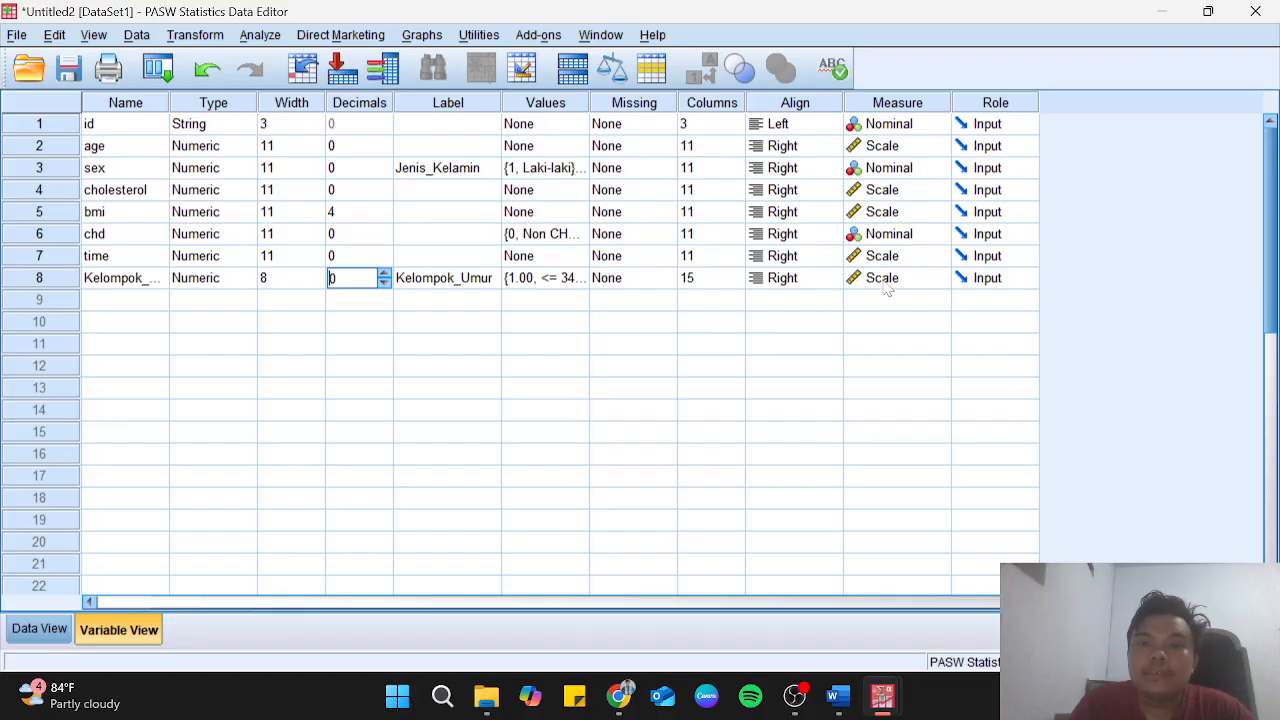
left_click(938, 288)
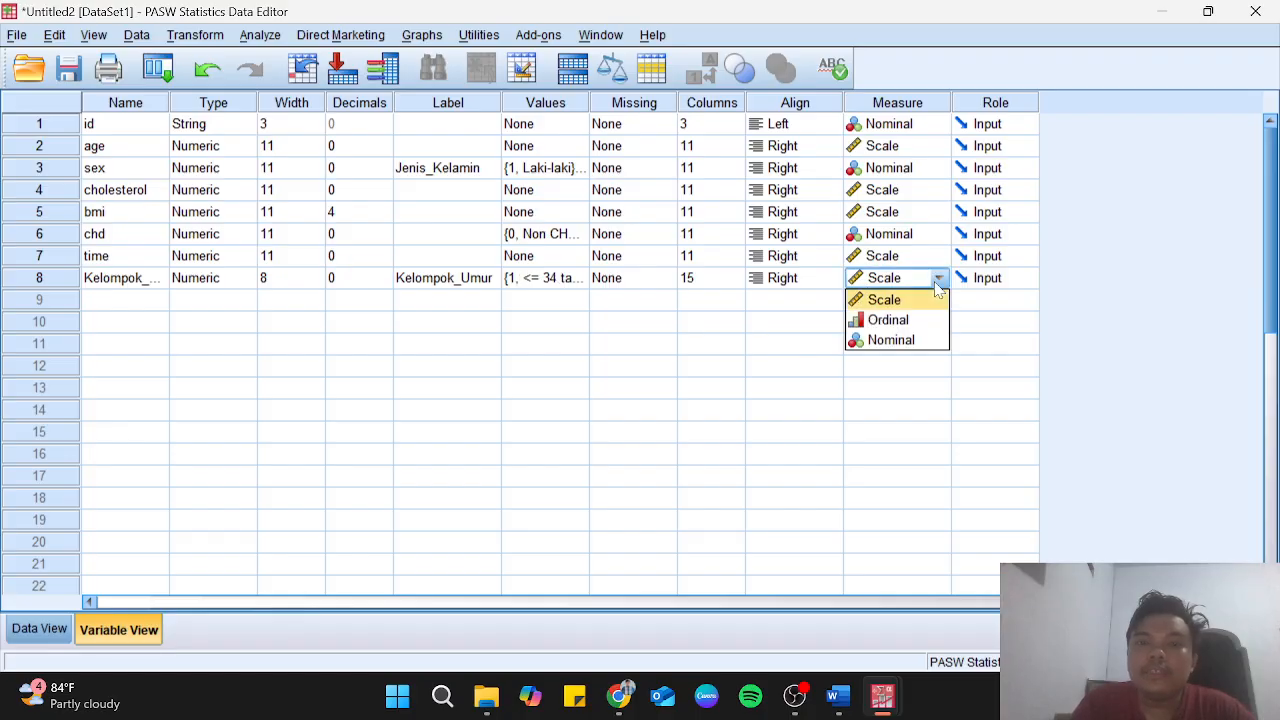
left_click(895, 320)
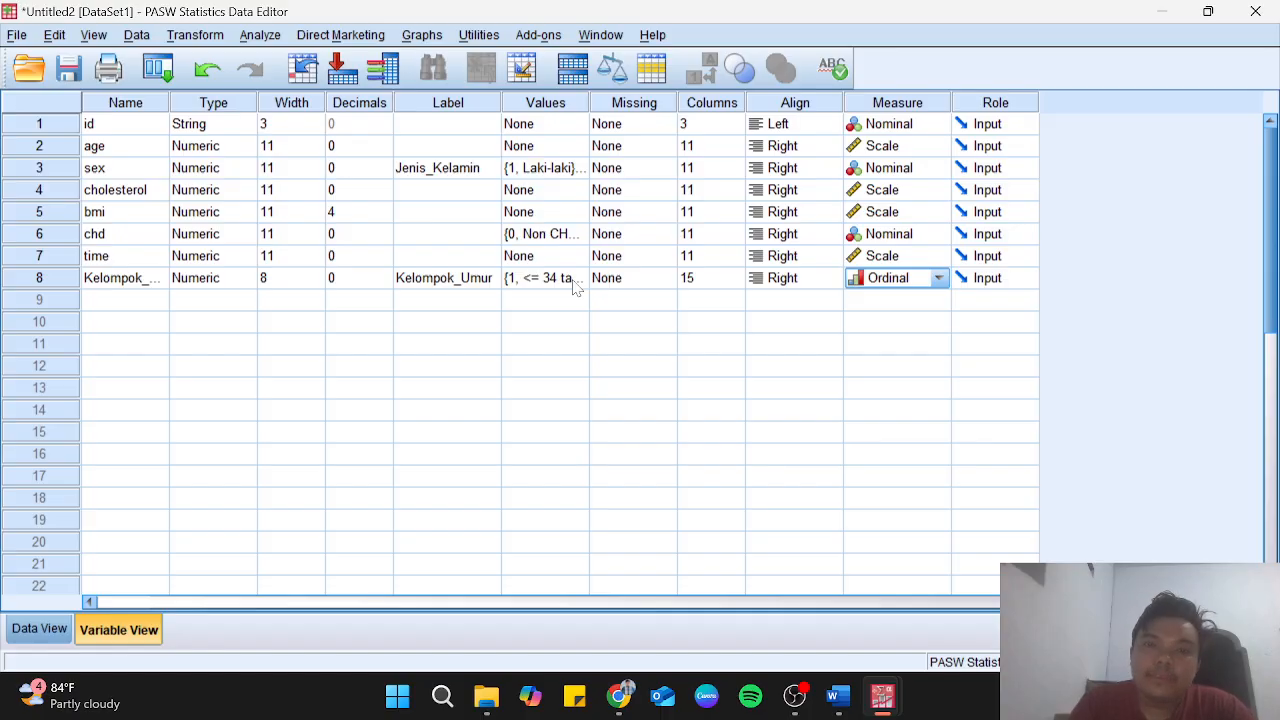
Glance at the Word exercise, and compare the Kelompok_Umur codes with the ages across the cases in the PASW data.
key("alt+Tab")
key("alt+Tab")
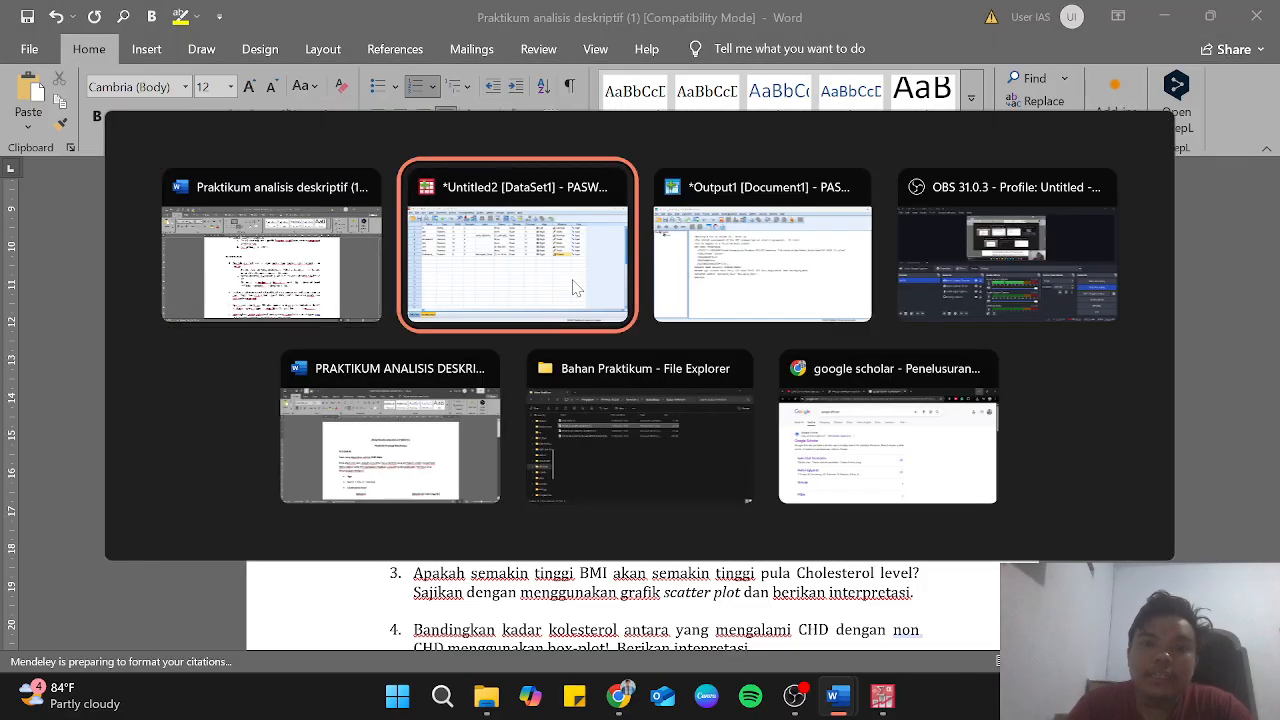
left_click(575, 288)
left_click(40, 628)
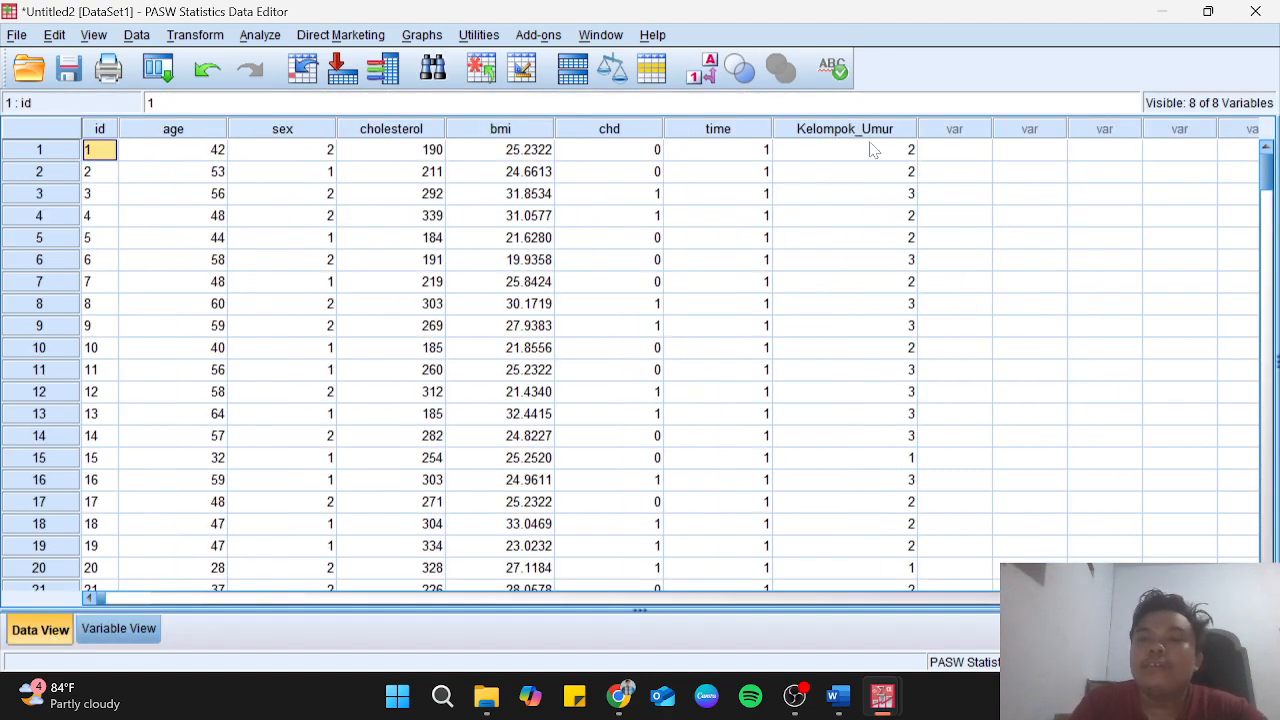
scroll(884, 463, "down", 12)
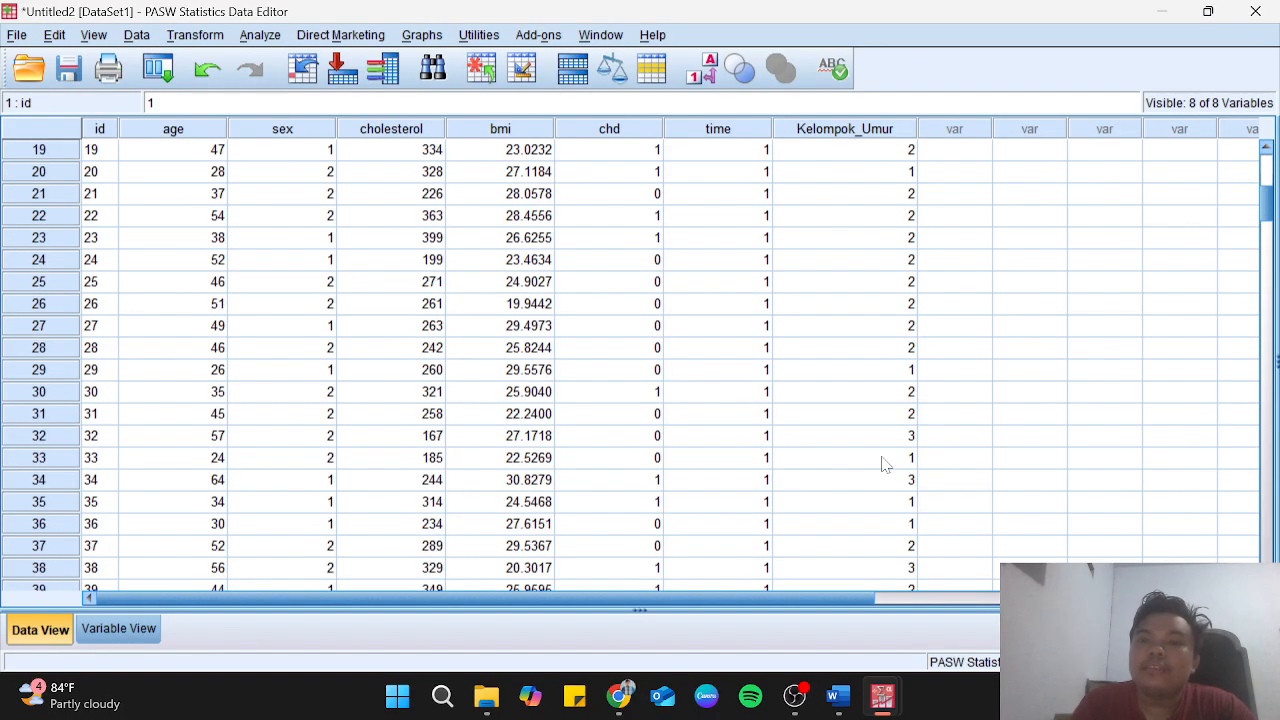
scroll(884, 463, "up", 12)
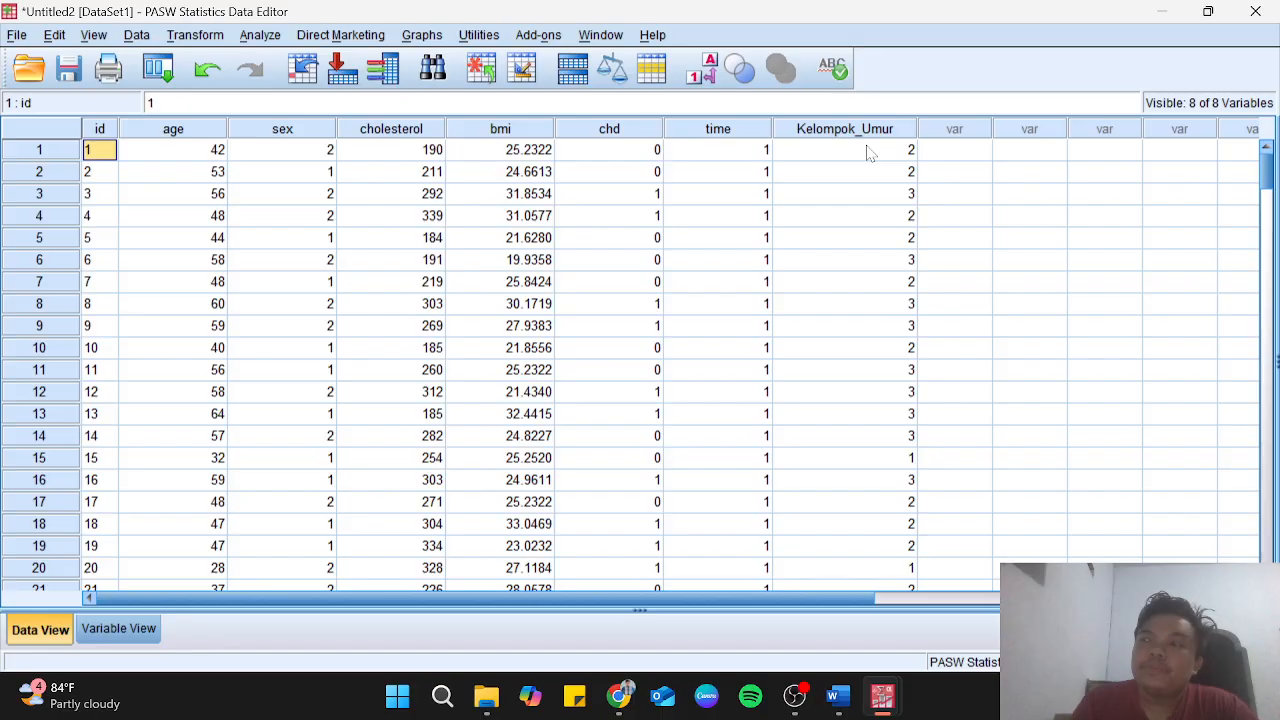
scroll(896, 132, "down", 15)
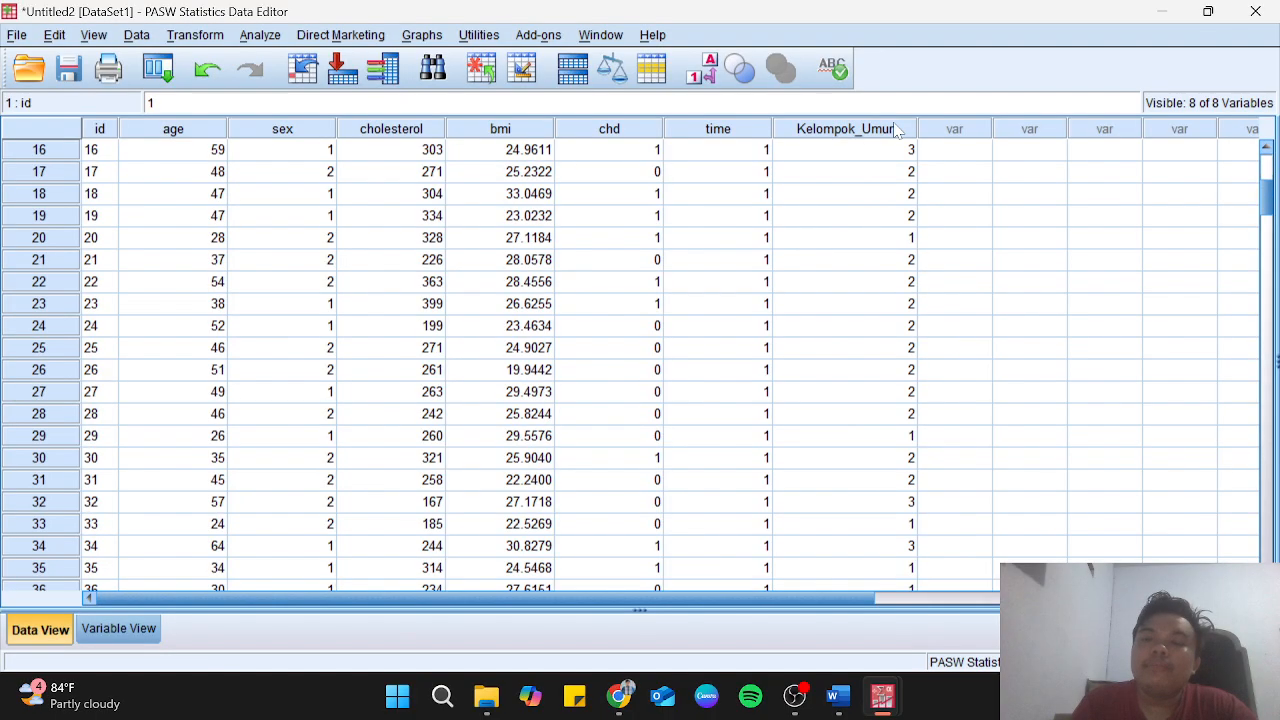
scroll(896, 130, "up", 15)
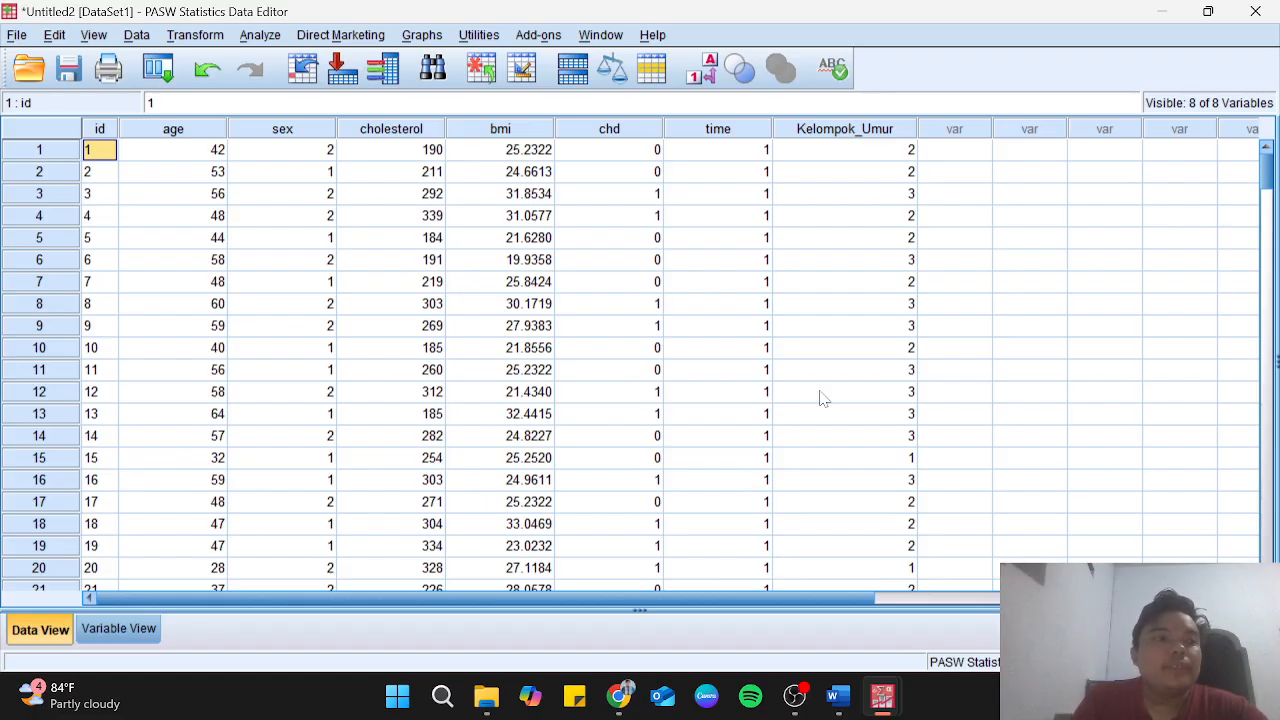
Read the obesity status criteria in question 1b of the Word exercise, and return to the PASW data.
key("alt+Tab")
key("Tab")
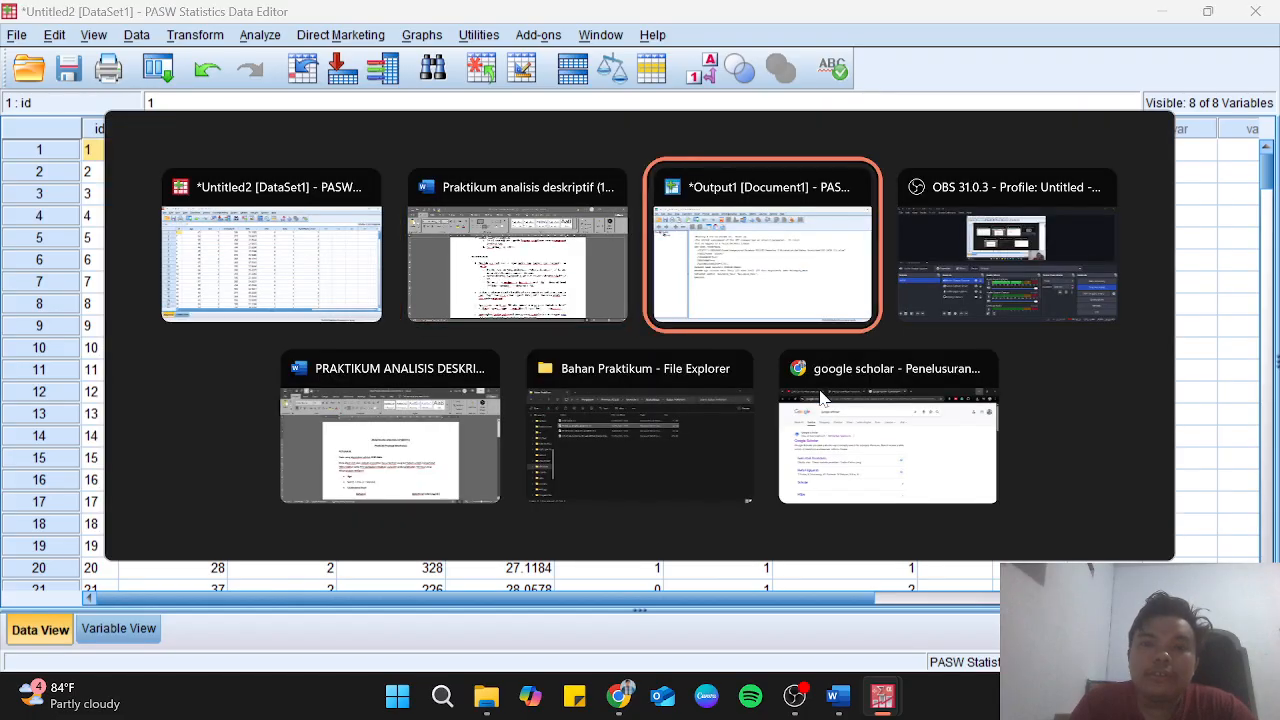
key("alt+shift+Tab")
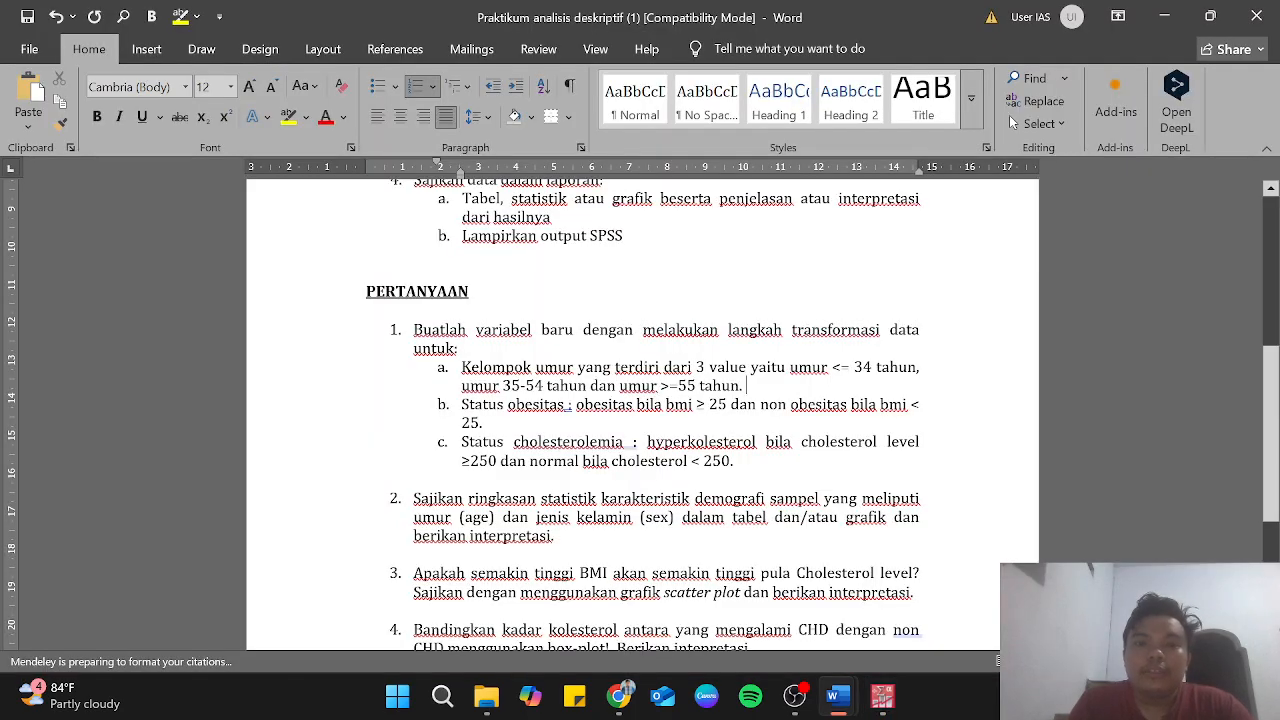
key("Down")
key("Down")
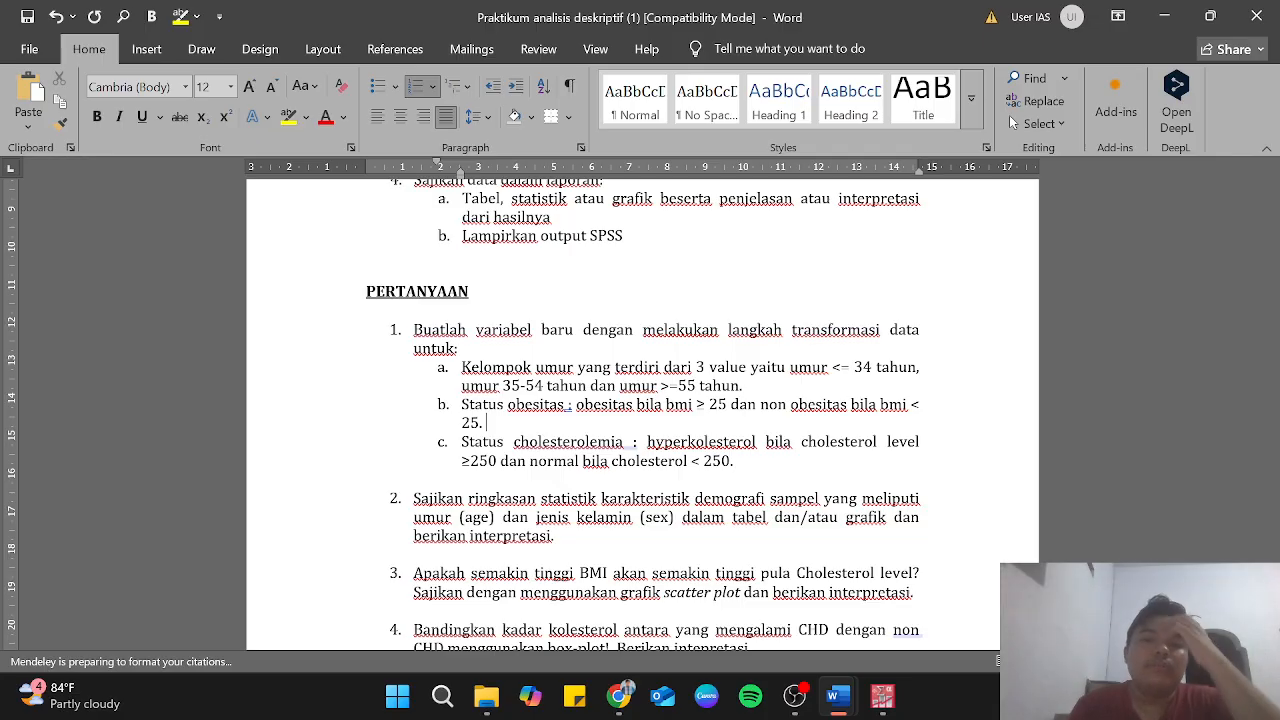
key("alt+Tab")
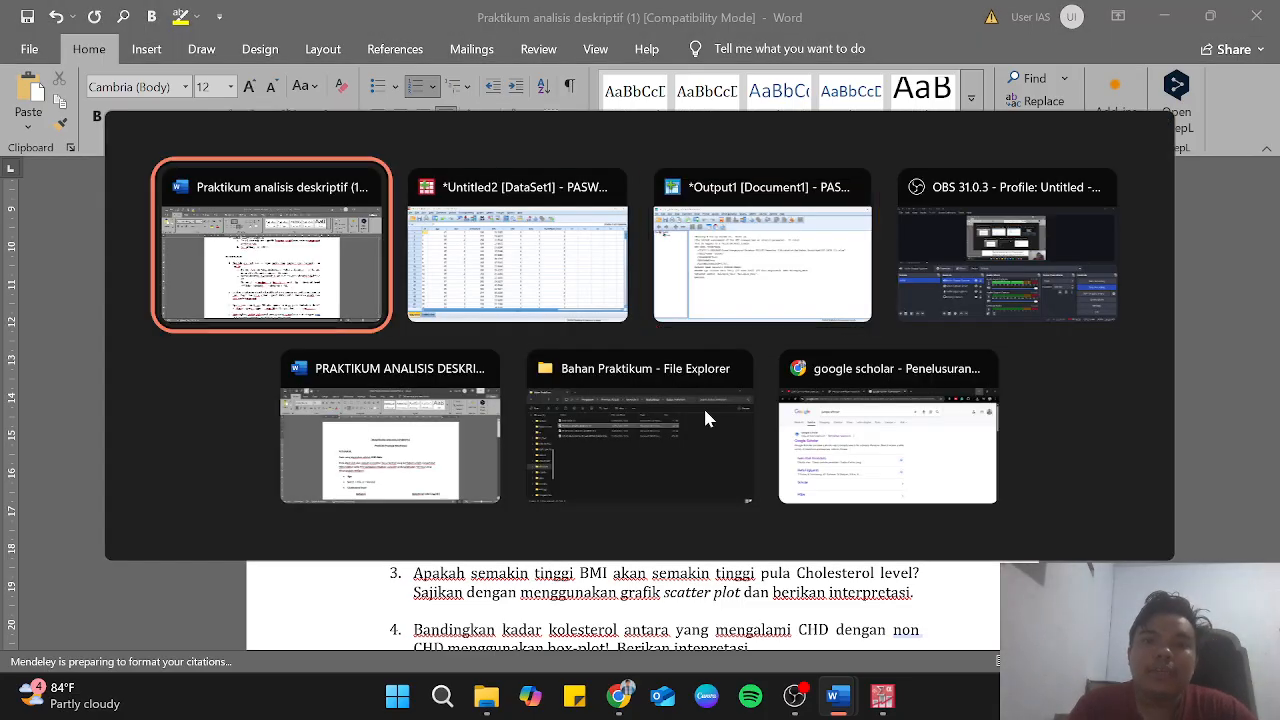
key("alt+Tab")
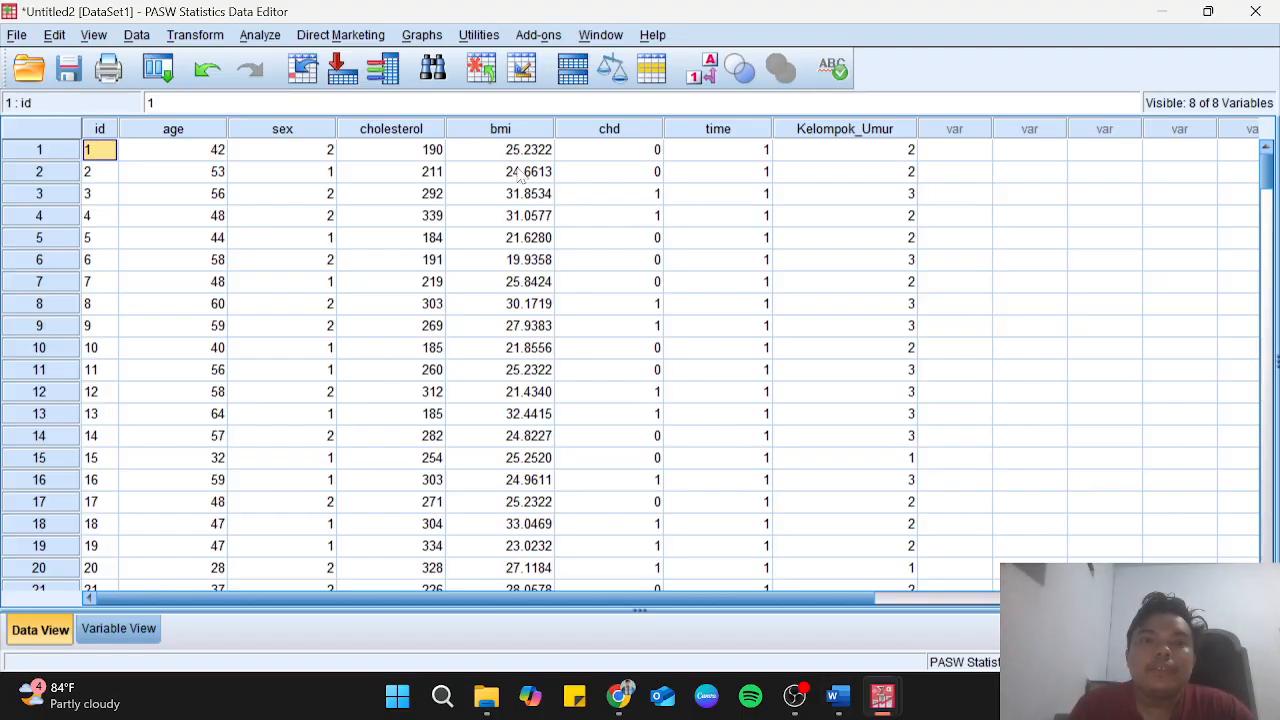
Set up Recode into Different Variables with bmi as the input variable in place of age.
left_click(514, 130)
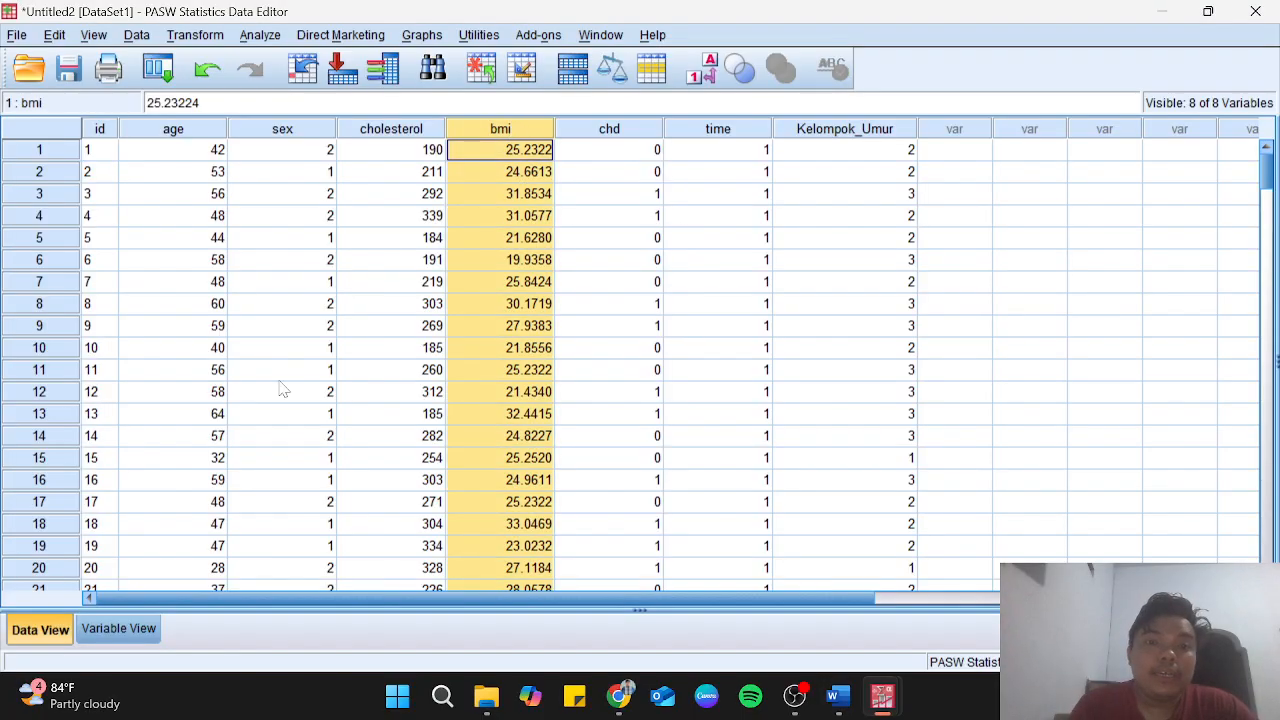
left_click(108, 628)
left_click(192, 36)
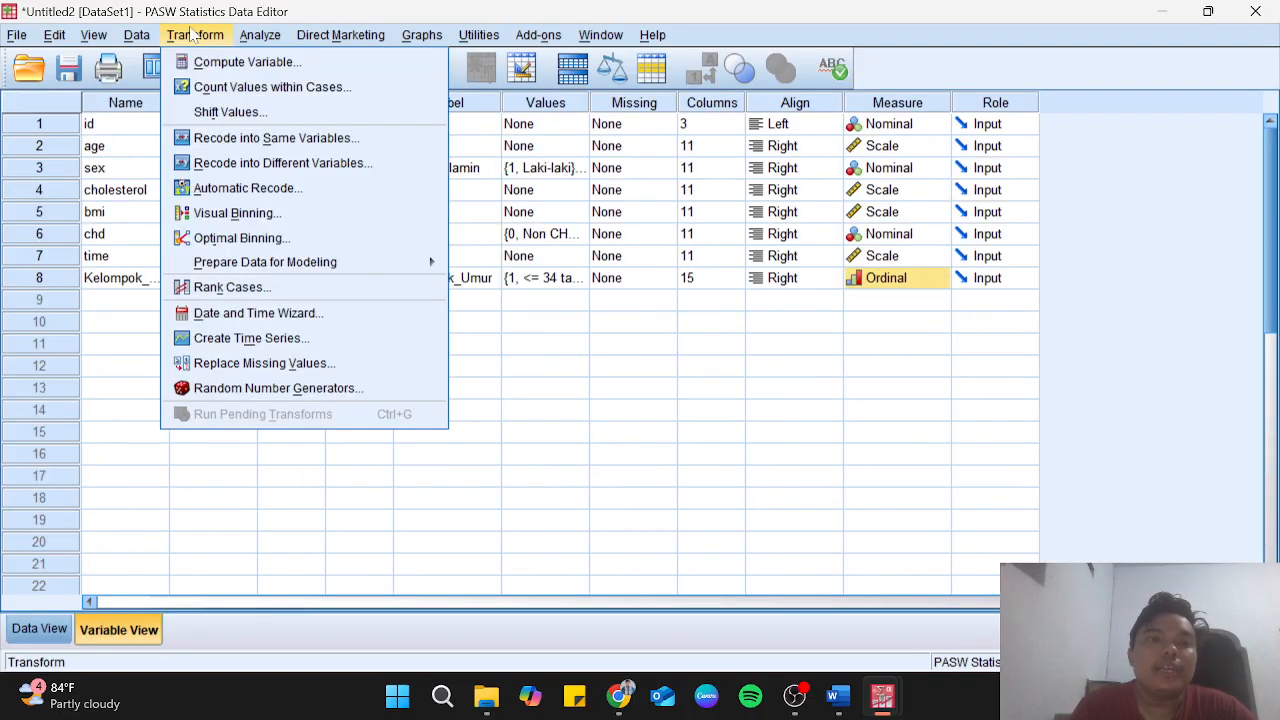
left_click(257, 165)
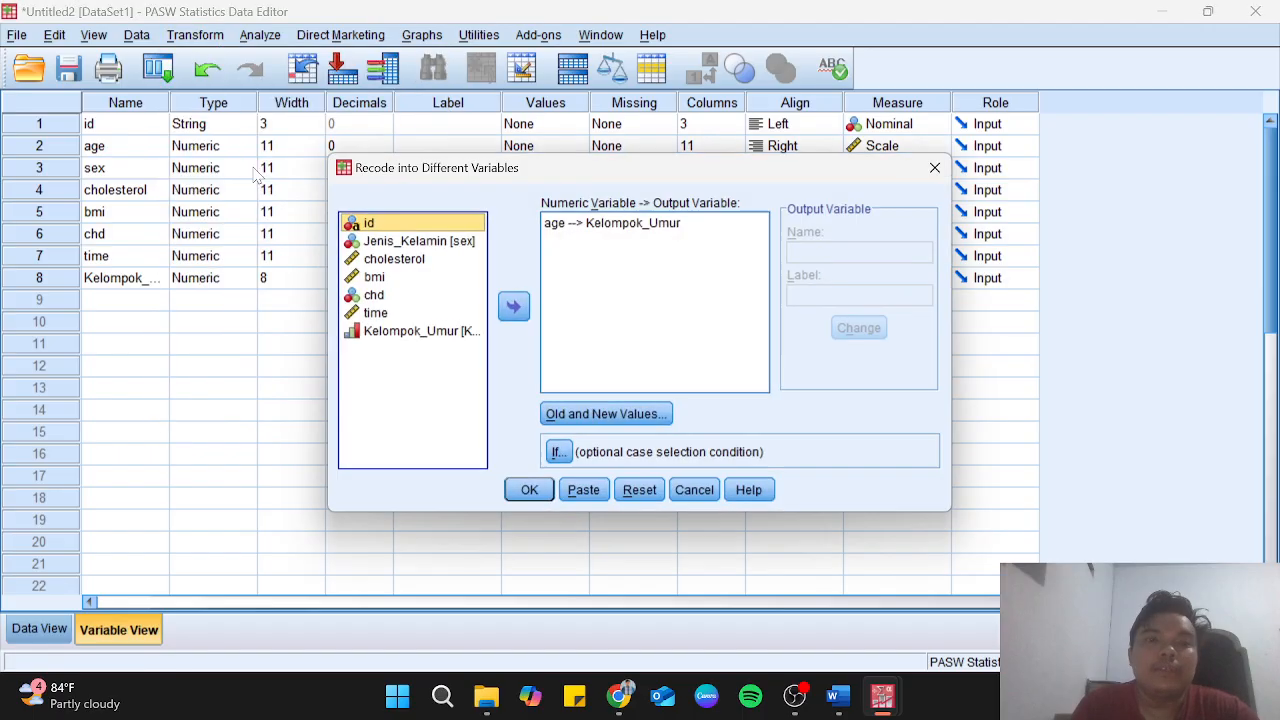
left_click(618, 224)
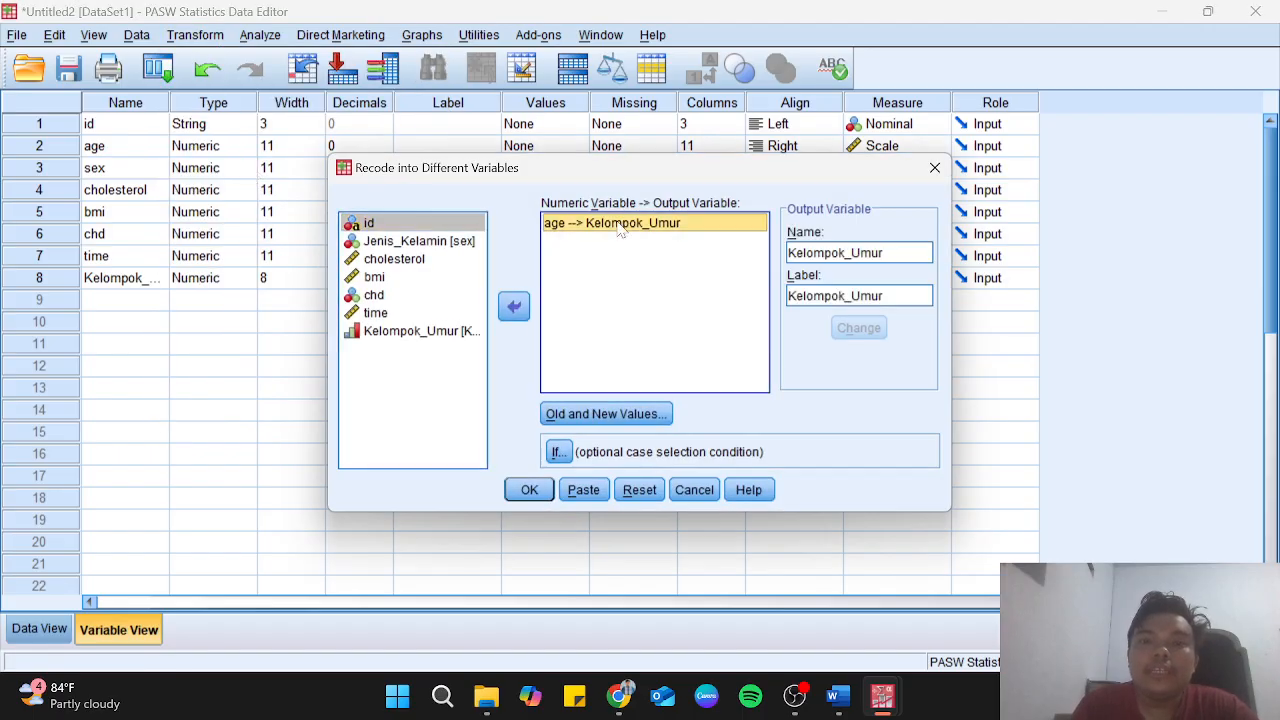
left_click(516, 309)
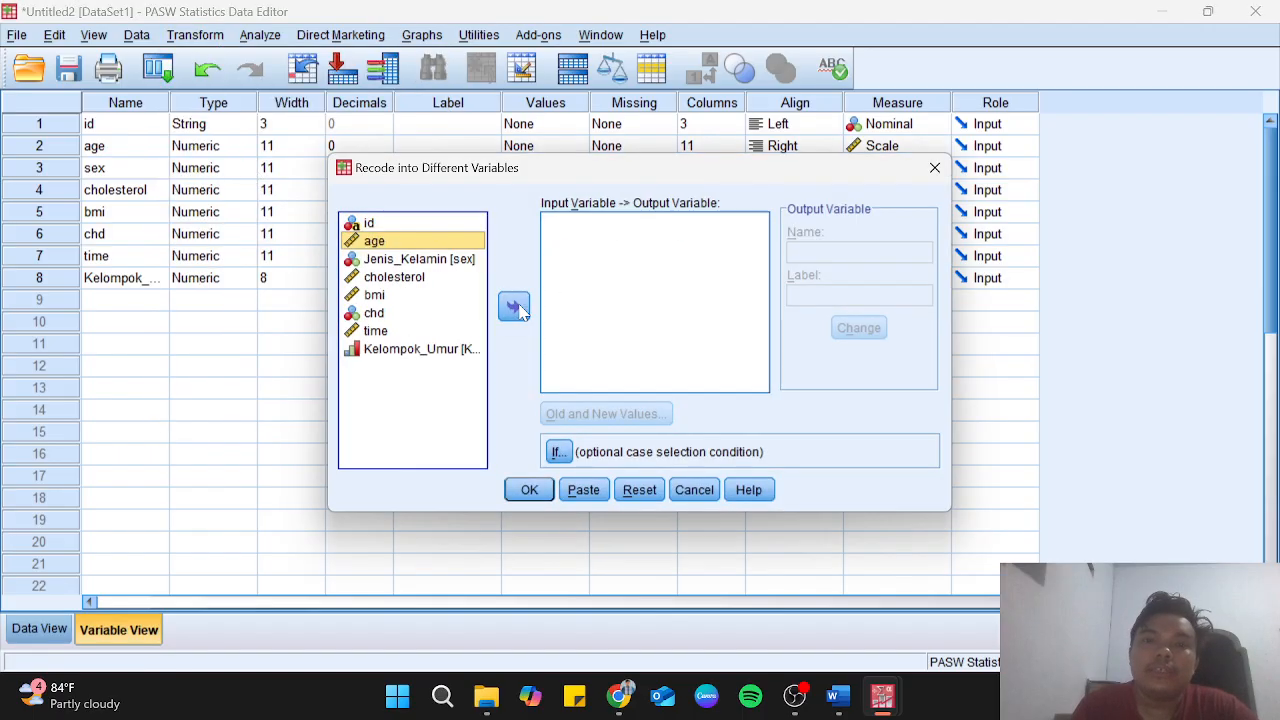
left_click(374, 296)
left_click(514, 307)
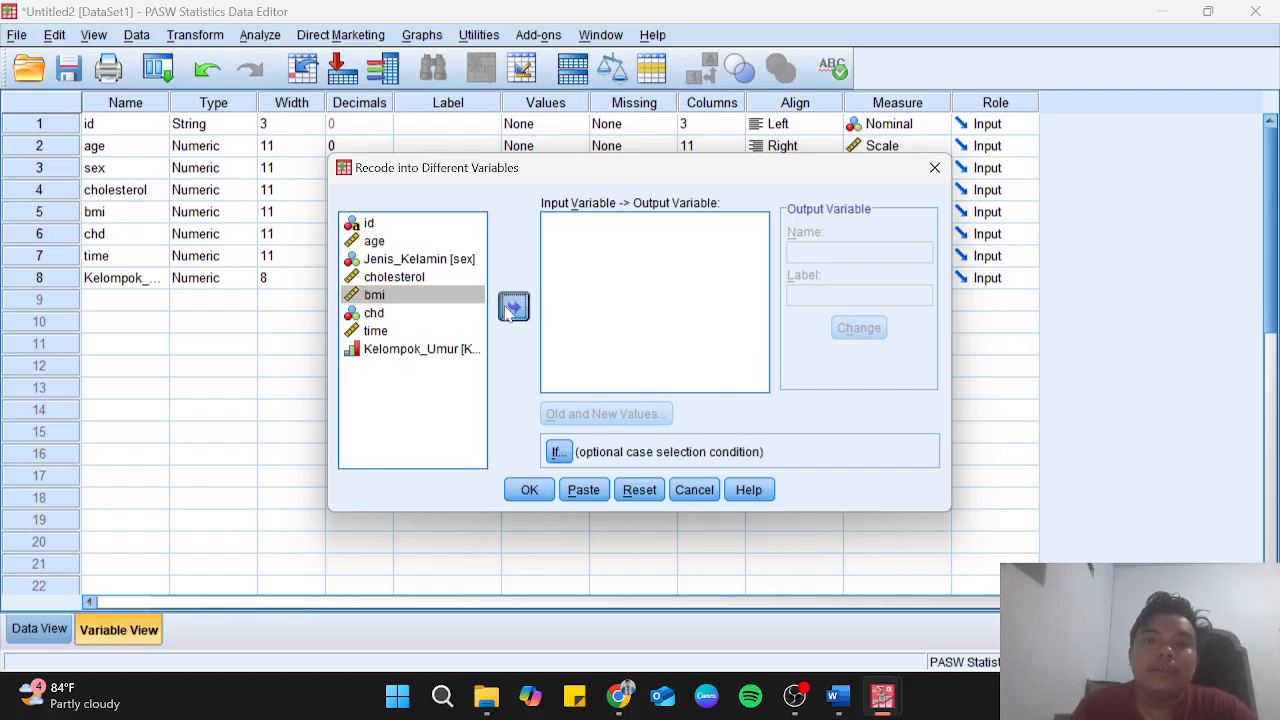
Name and label the output variable for bmi Status_Obesitas, and apply the change.
left_click(838, 253)
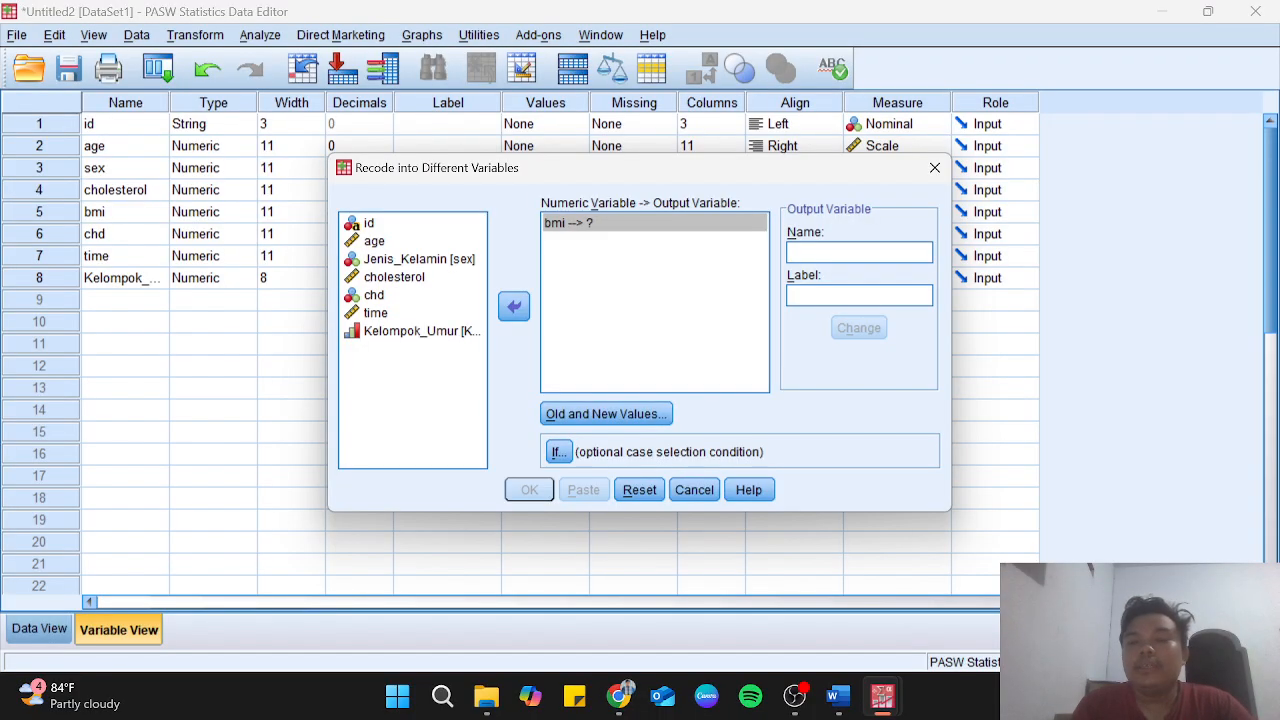
type("S")
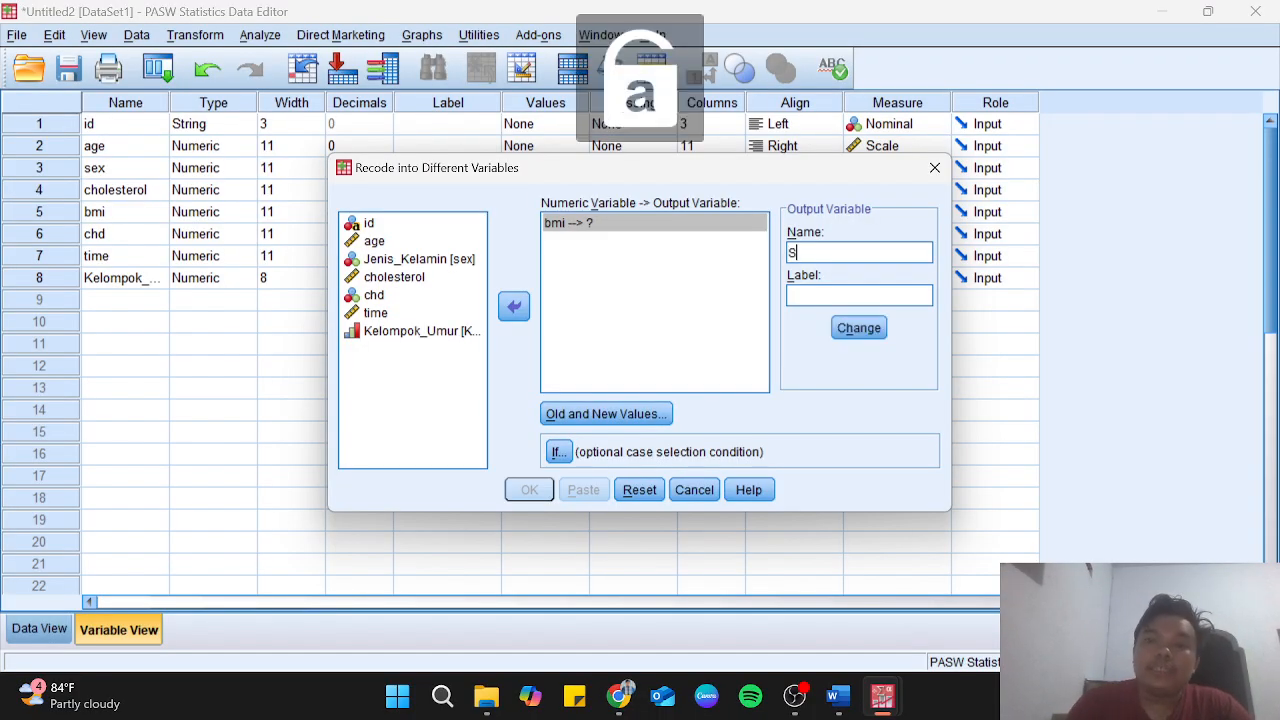
type("tatus")
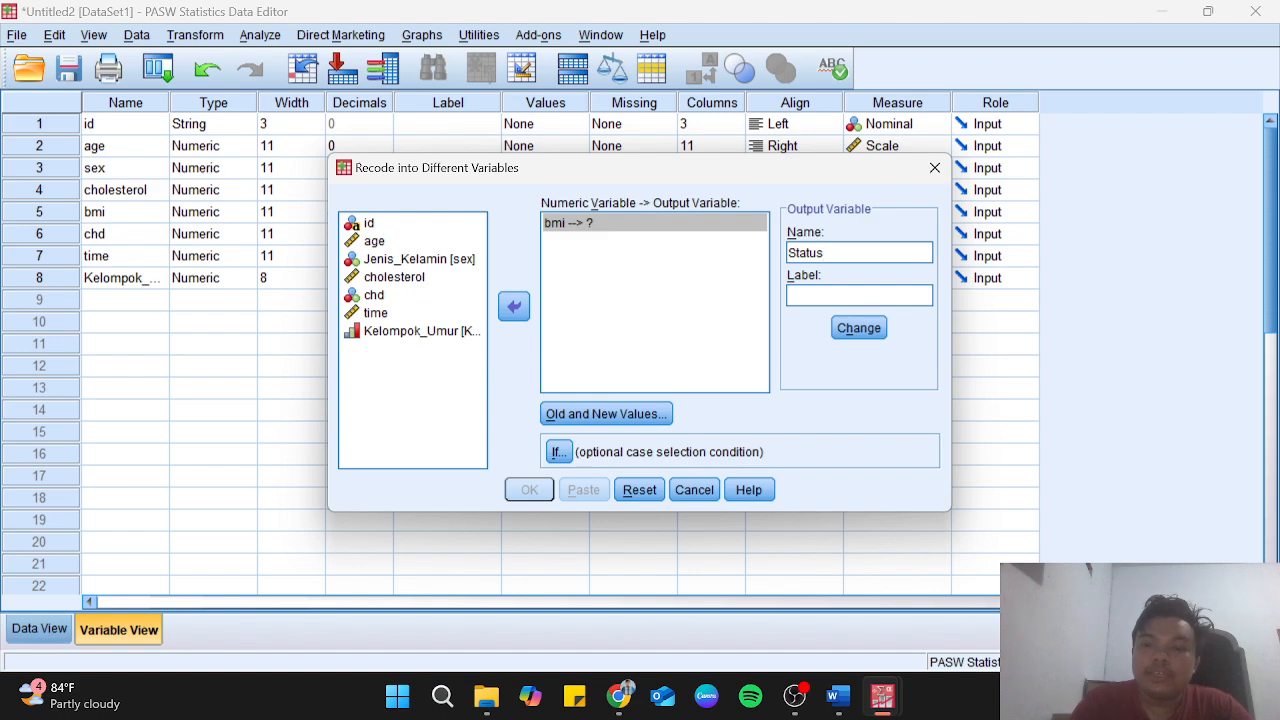
type("_Obesitas")
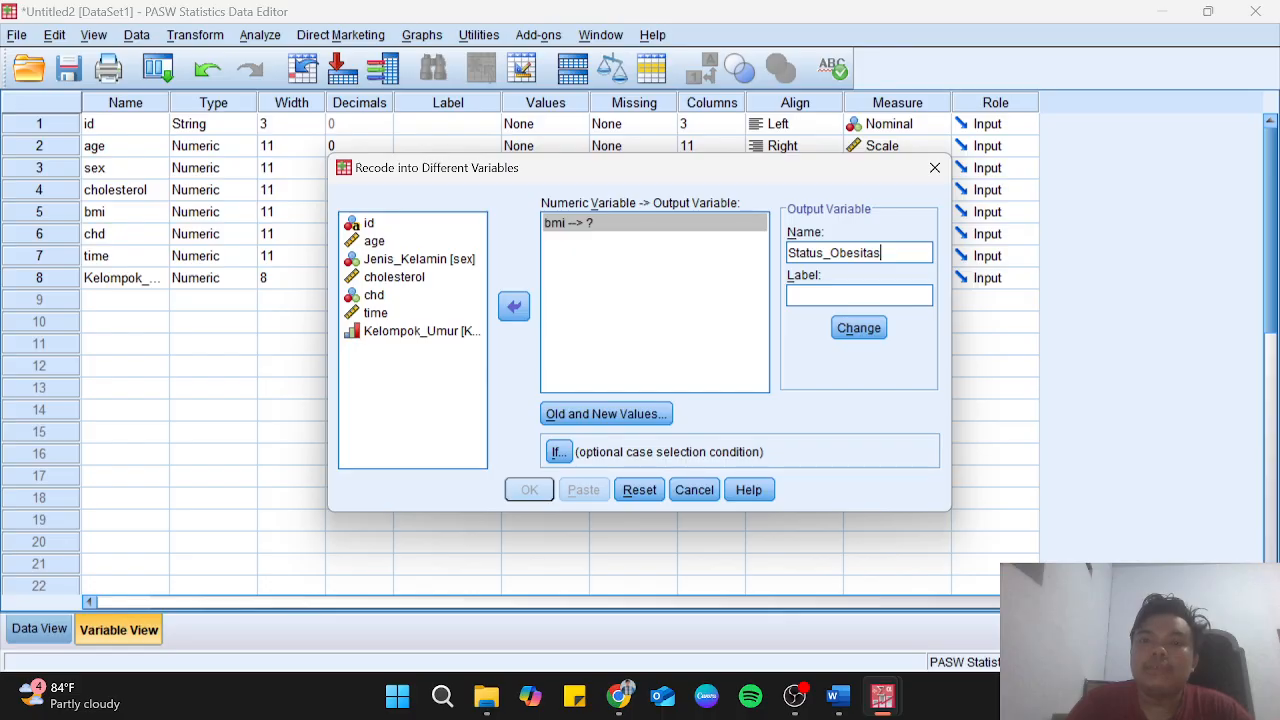
left_click_drag(884, 253, 785, 252)
key("ctrl+c")
left_click(830, 295)
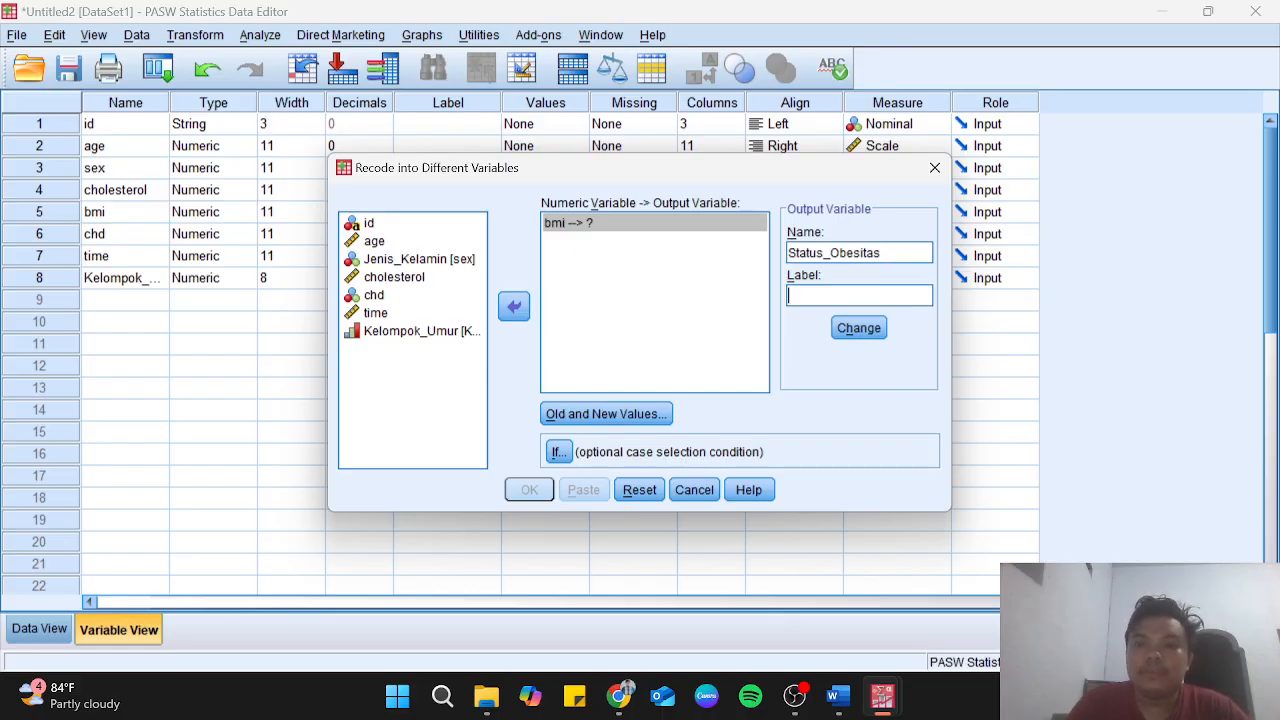
key("ctrl+v")
left_click(860, 329)
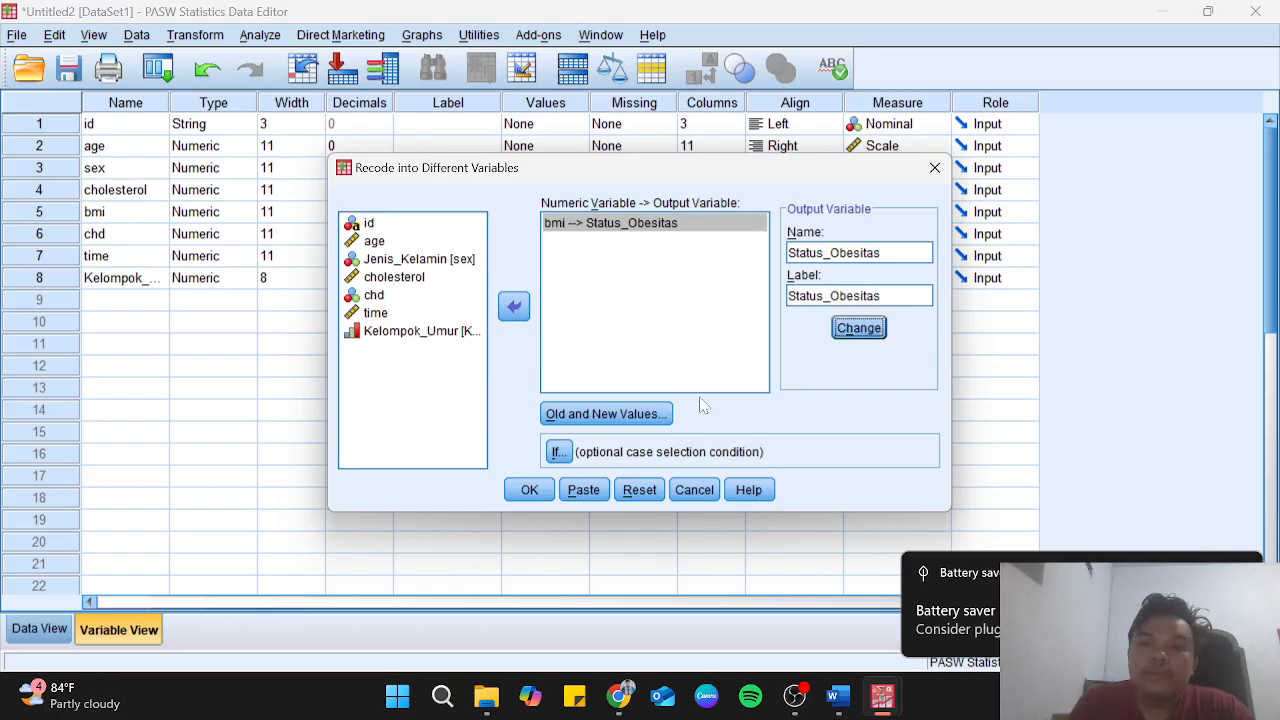
Remove the three leftover age recoding rules from the old and new values.
left_click(606, 414)
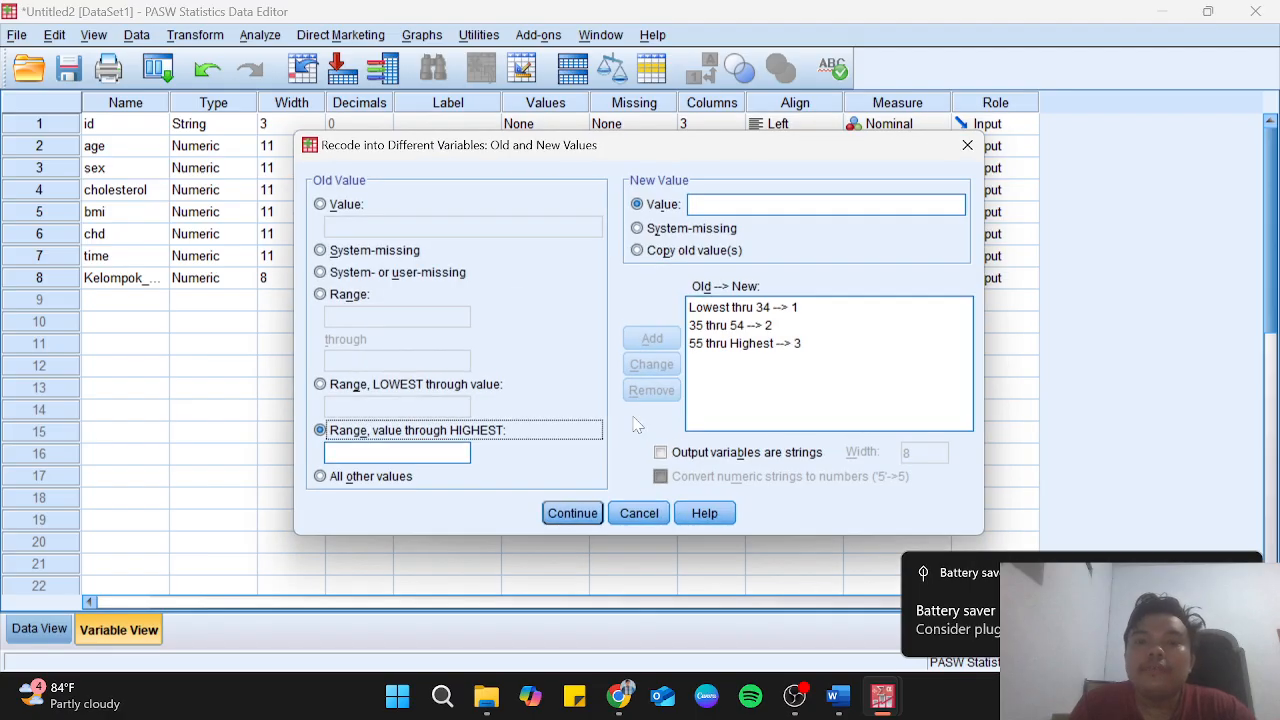
left_click(758, 309)
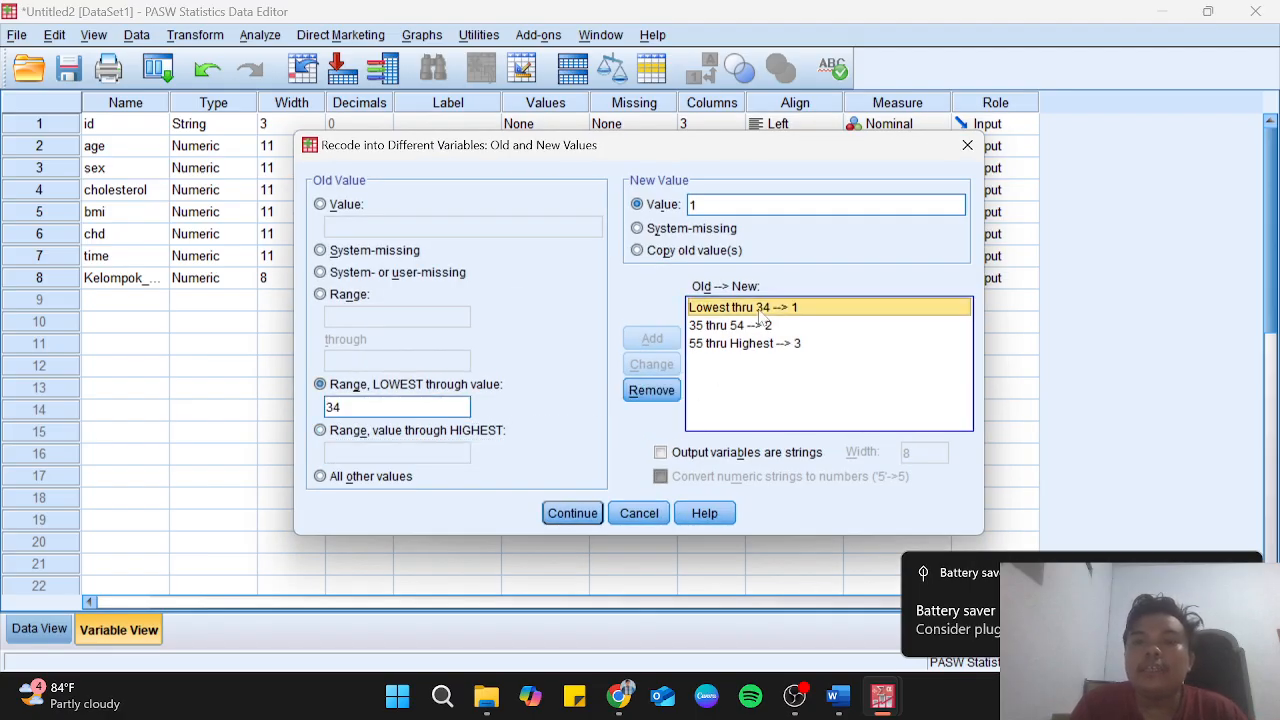
left_click(652, 390)
left_click(729, 313)
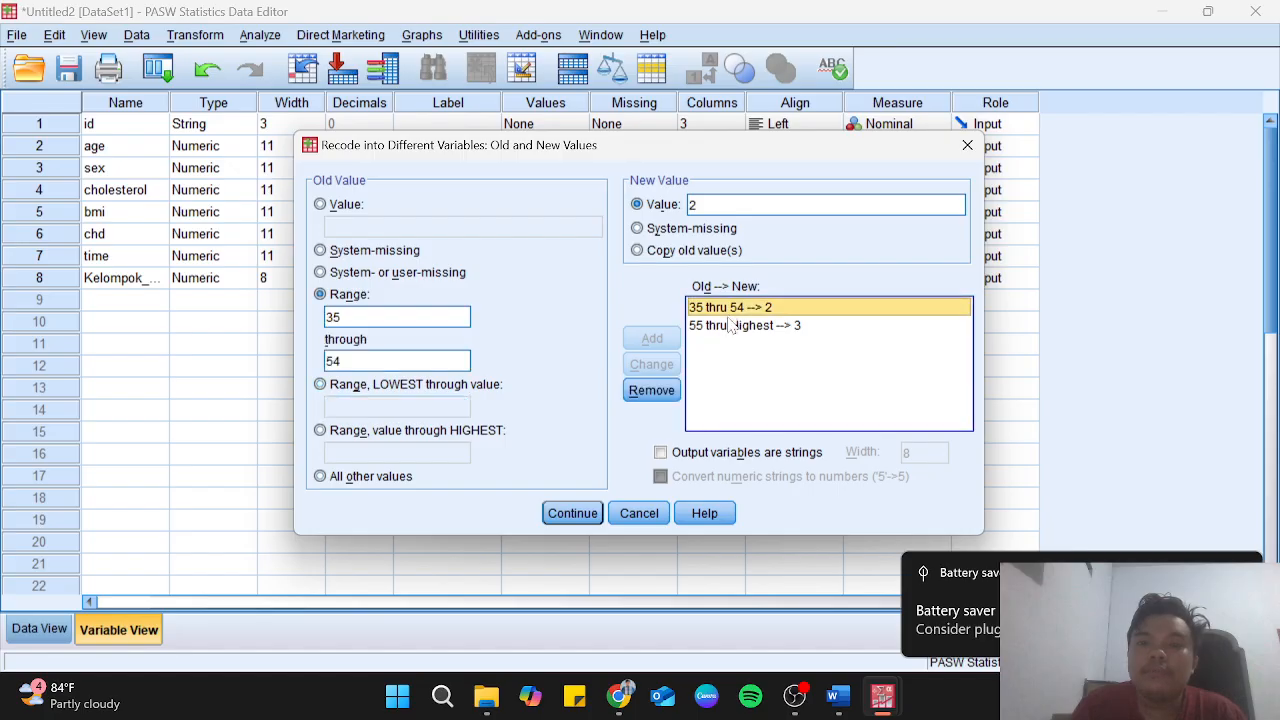
left_click(652, 390)
left_click(756, 308)
left_click(661, 393)
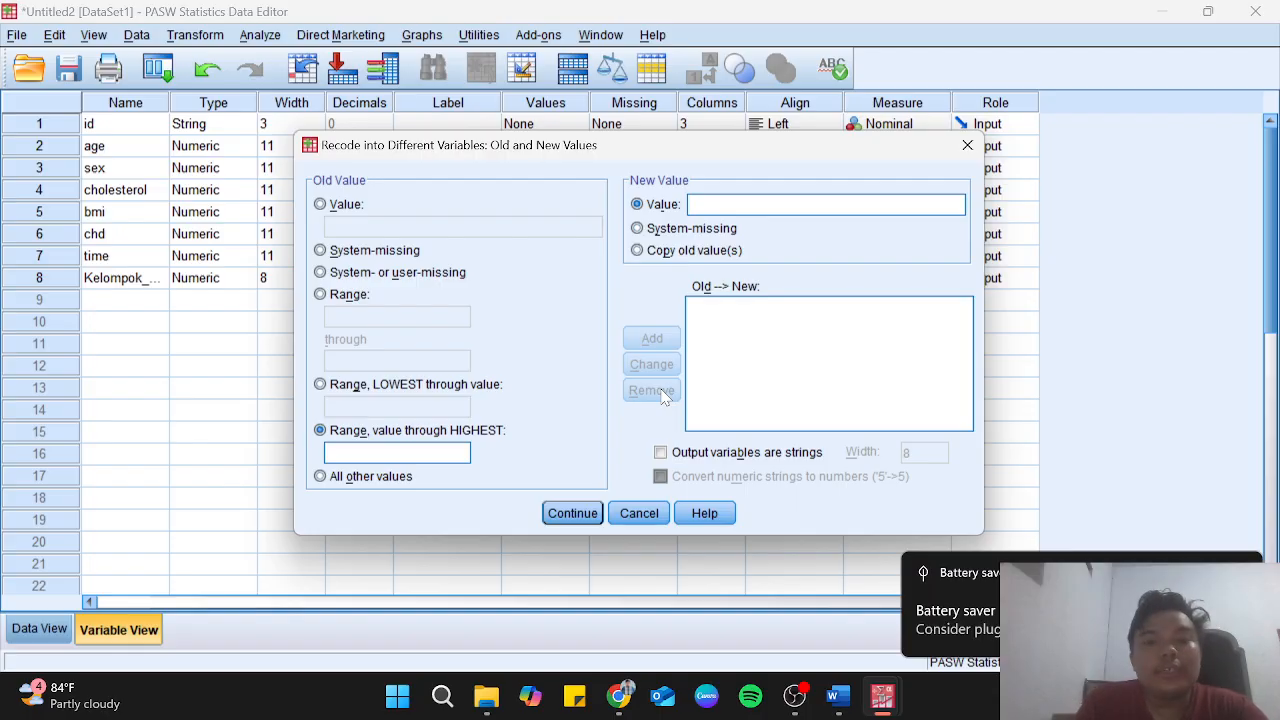
Recheck the obesity cut-off in the Word exercise, and add a PASW rule recoding bmi from 25 through highest as 2.
key("alt+Tab")
key("Tab")
key("alt+shift+Tab")
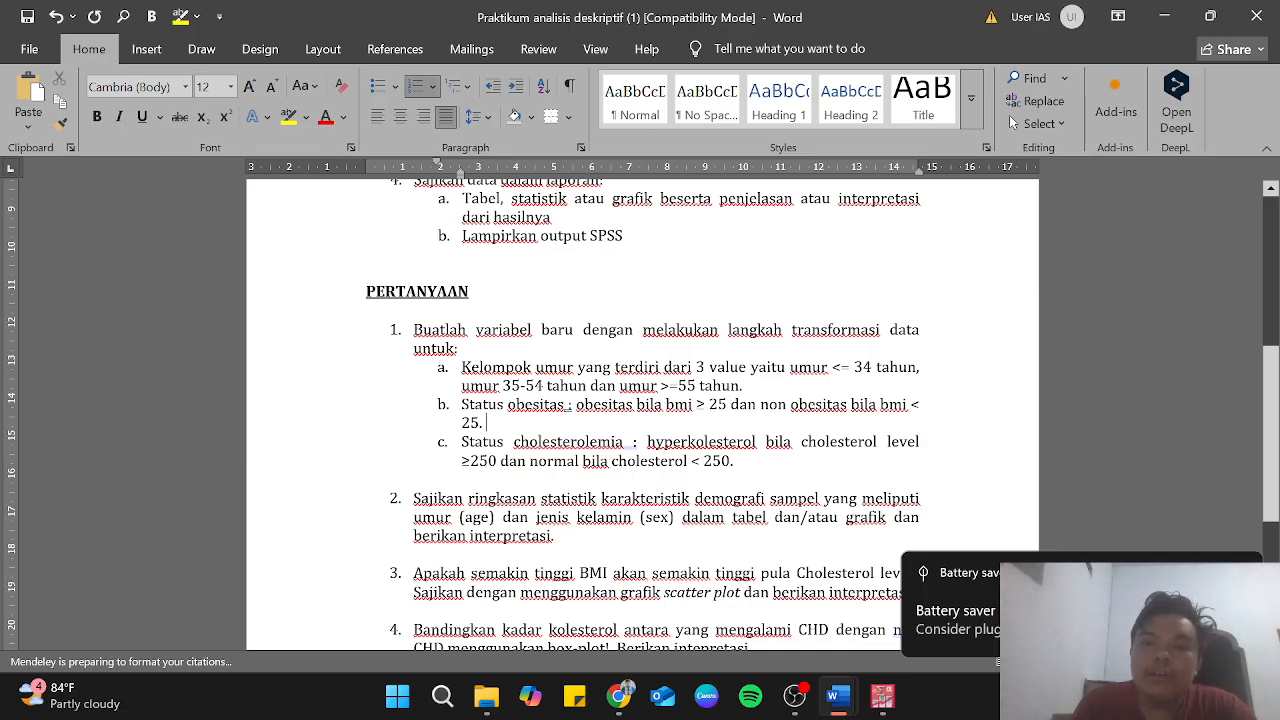
key("alt+Tab")
key("Tab")
key("alt+shift+Tab")
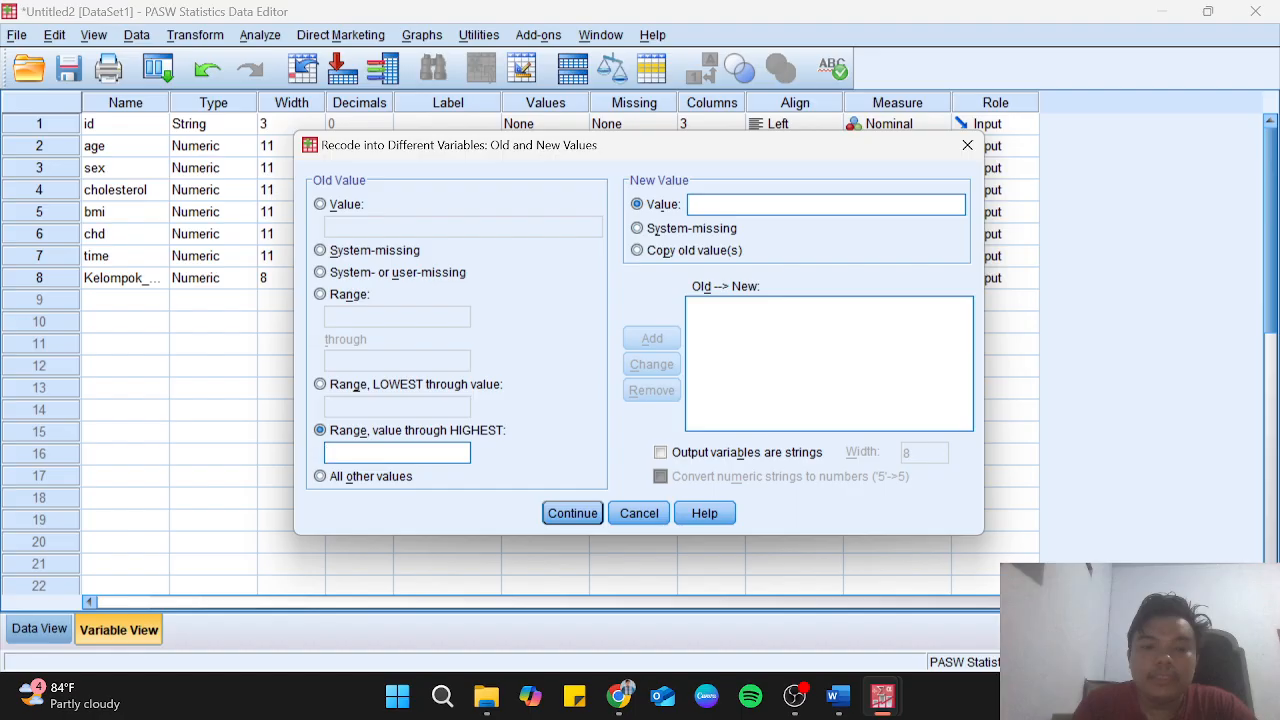
type("2")
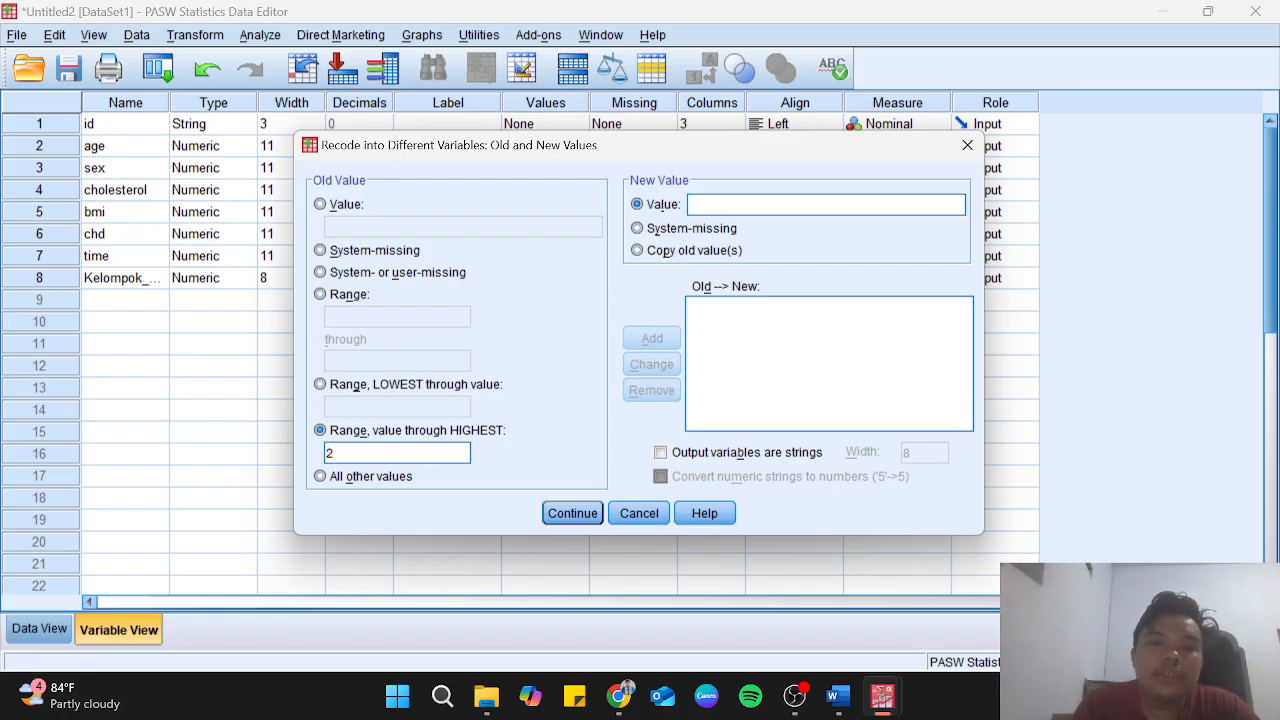
type("5")
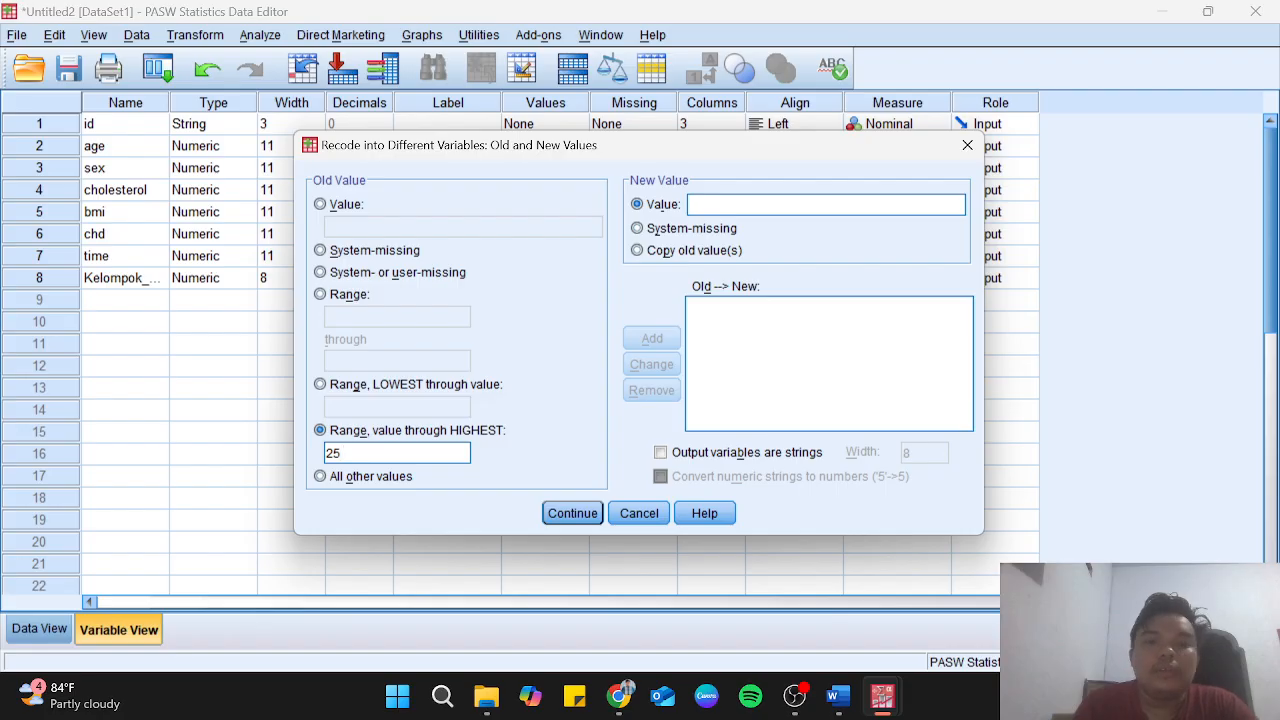
left_click(825, 206)
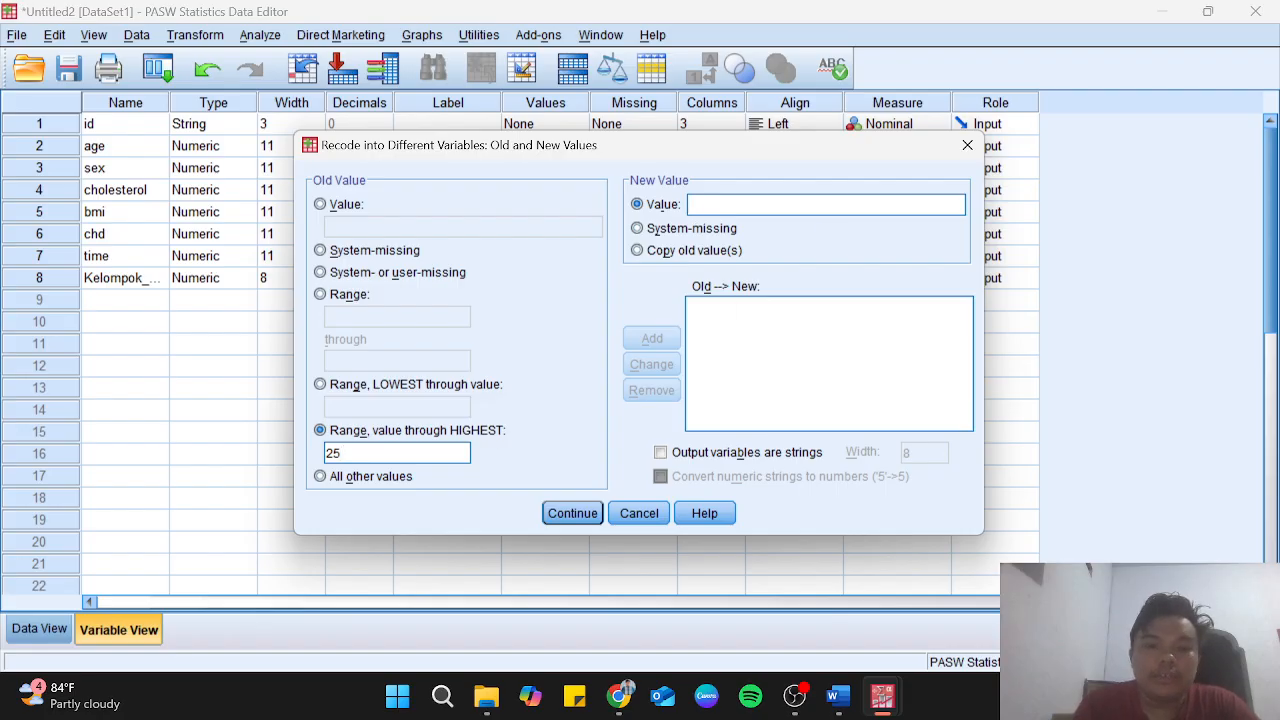
type("2")
left_click(650, 340)
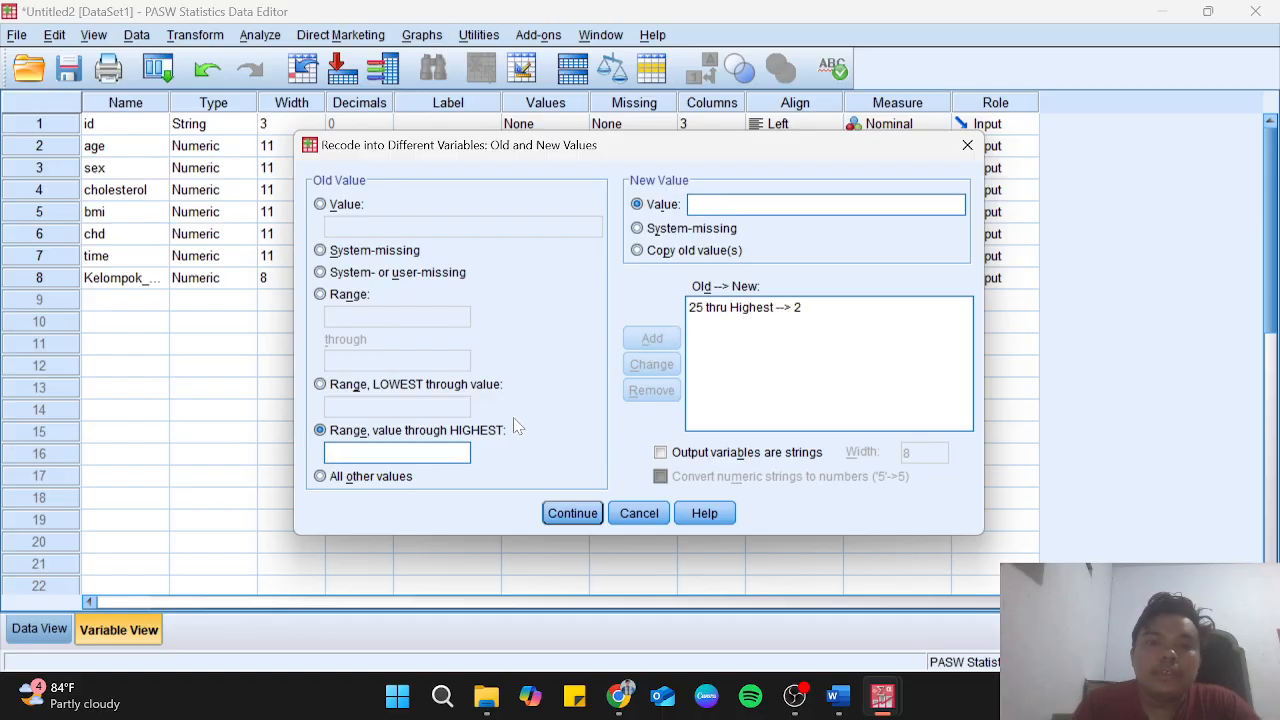
Add a rule recoding all other bmi values as 1, and run the recode.
left_click(368, 477)
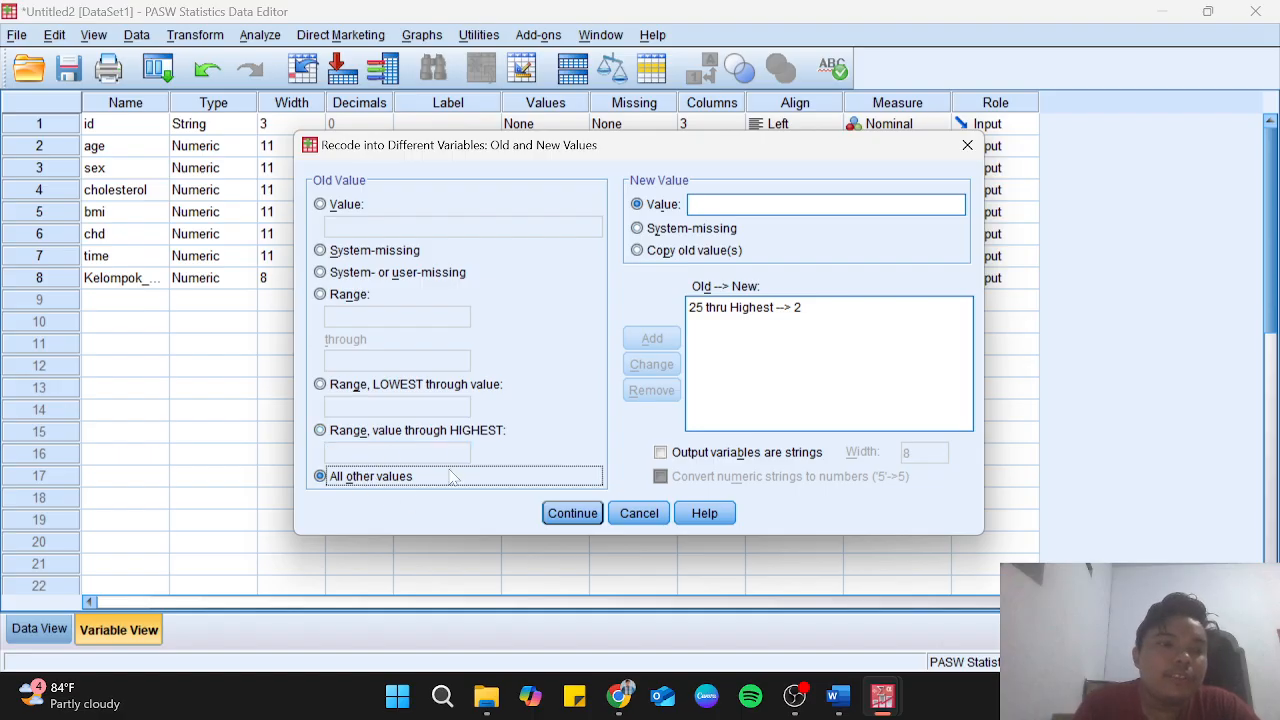
left_click(760, 205)
type("1")
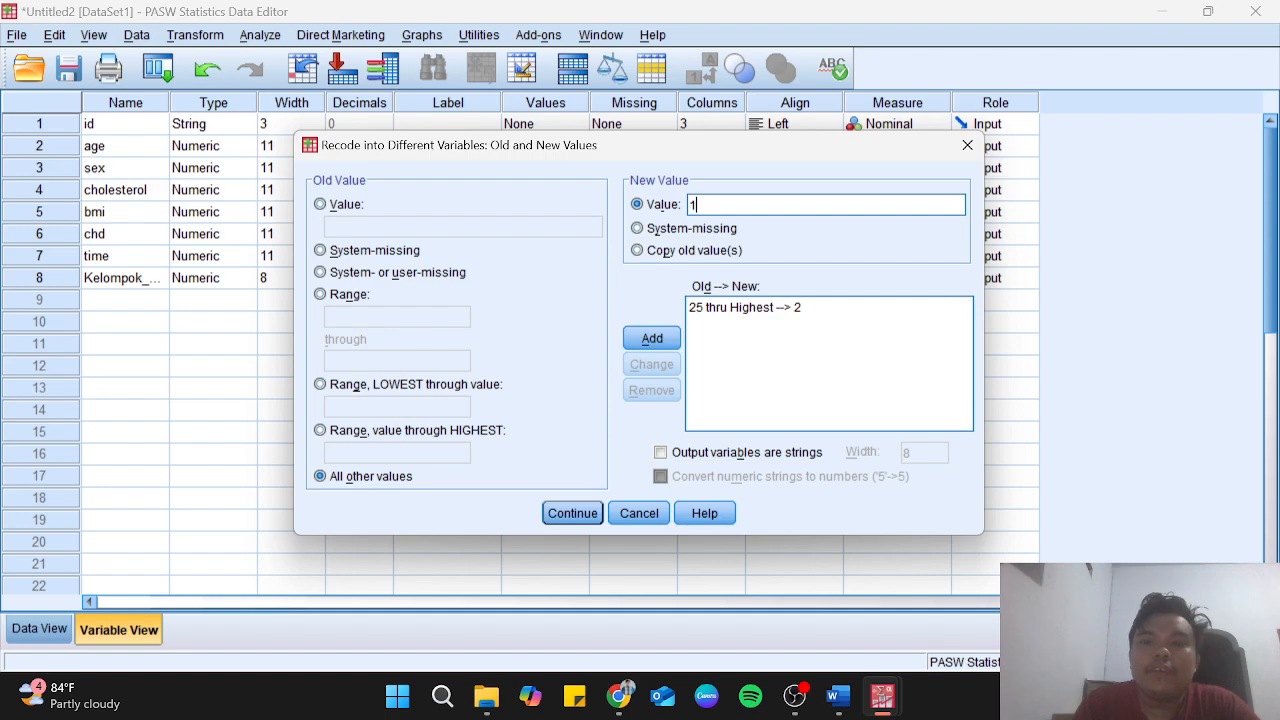
left_click(652, 345)
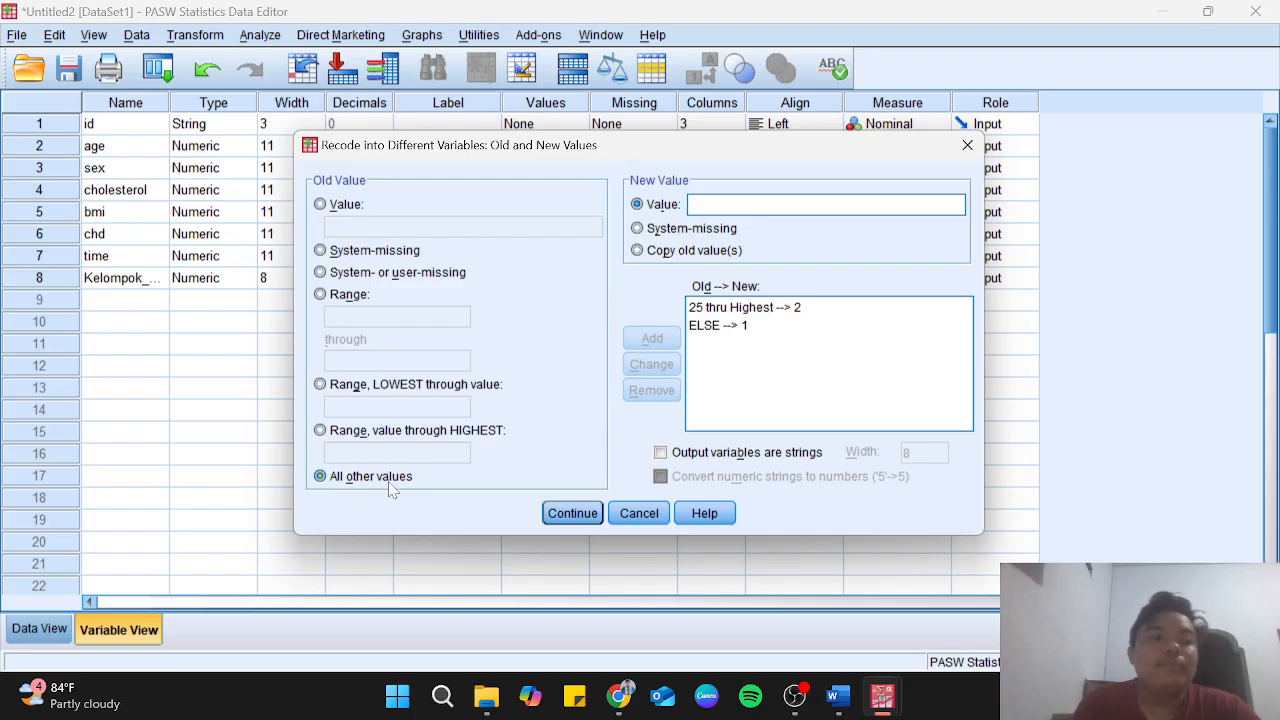
left_click(567, 514)
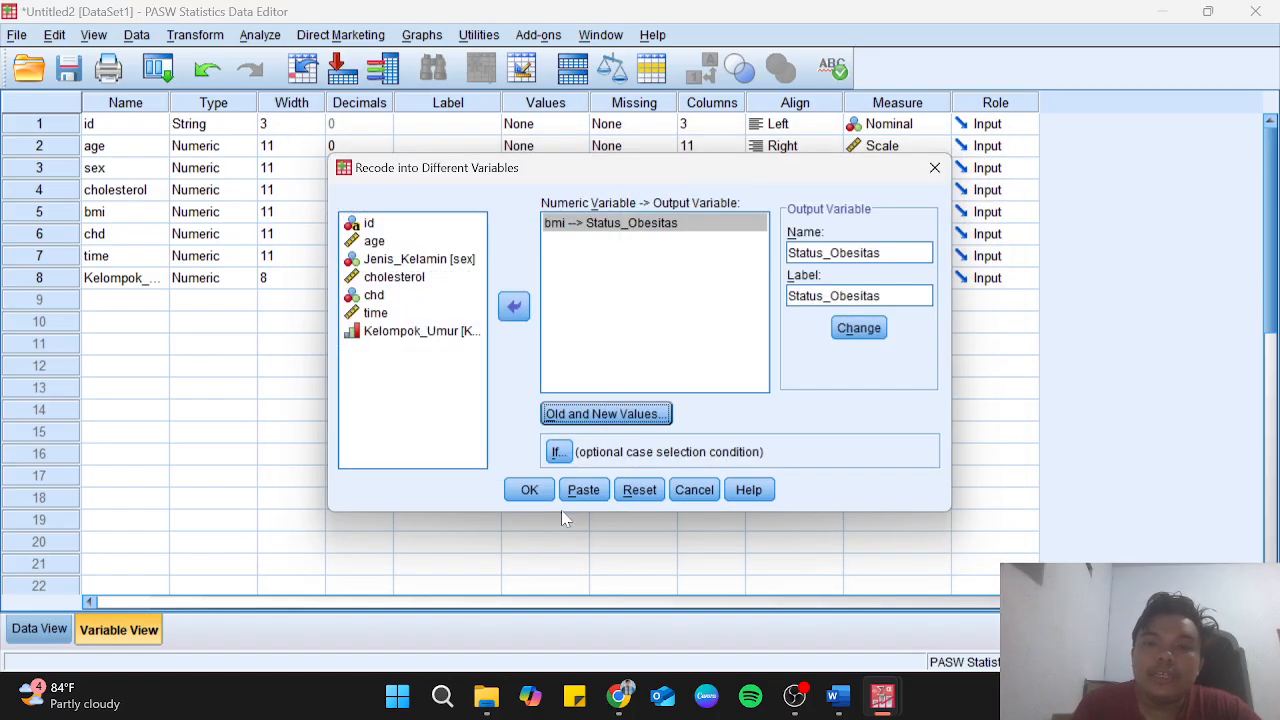
left_click(529, 489)
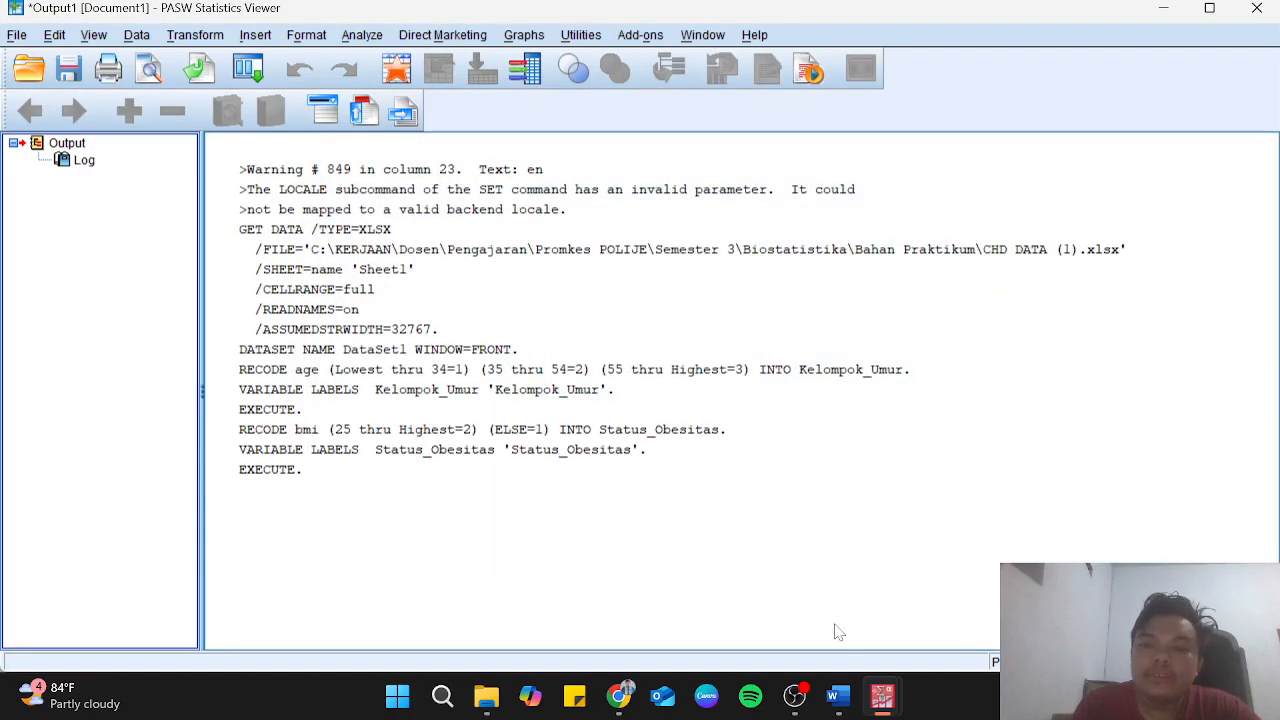
Return to the data editor and add the value label 1 = Tidak Obesitas for the Status_Obesitas variable.
mouse_move(883, 708)
left_click(936, 628)
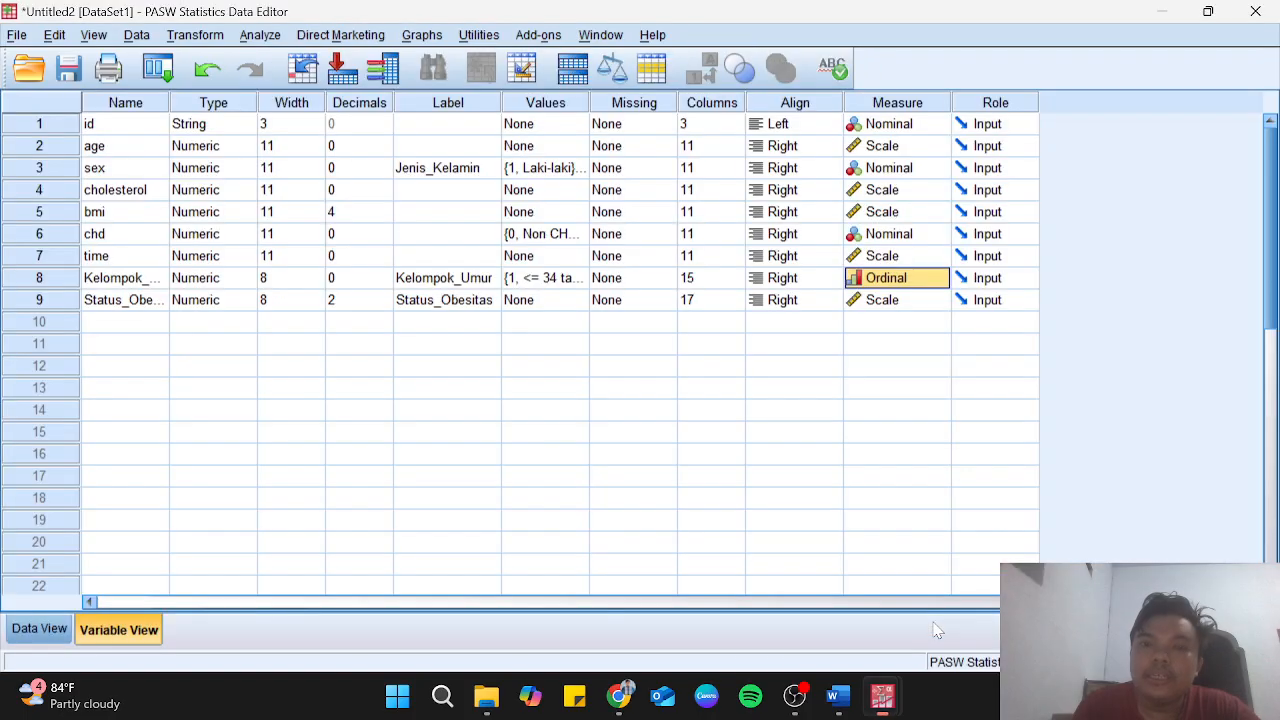
left_click(574, 301)
left_click(578, 300)
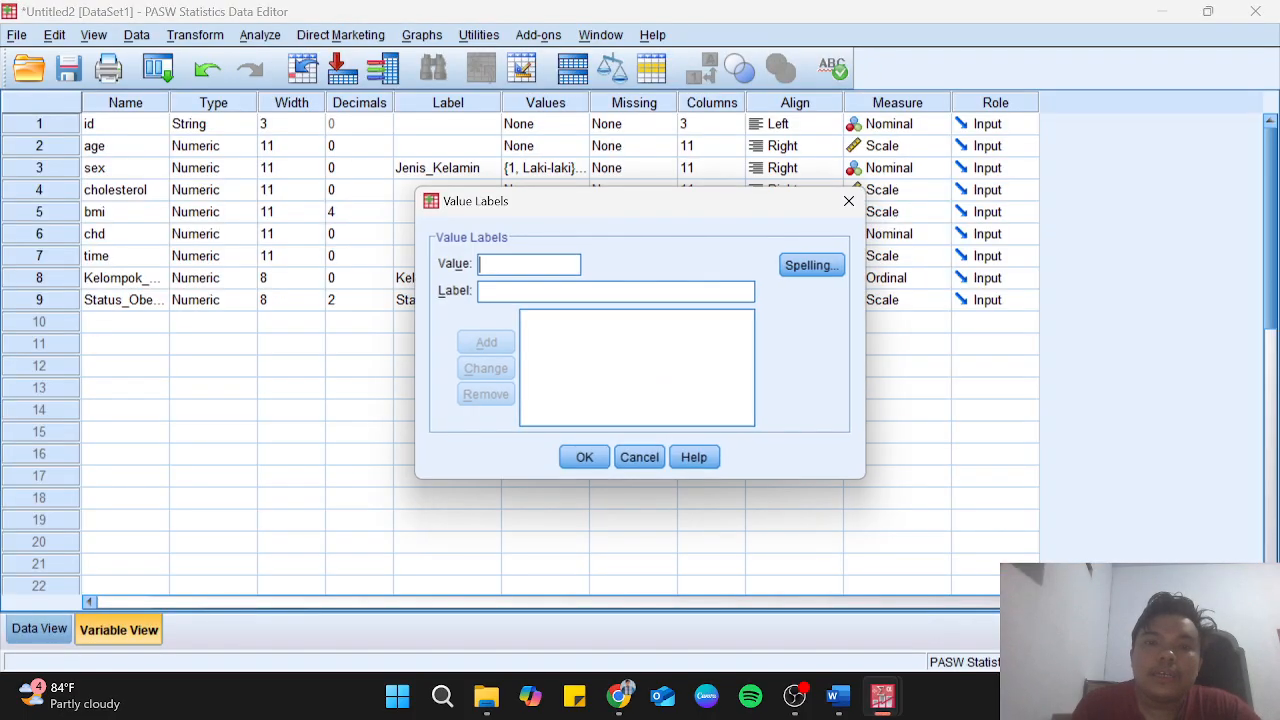
type("1")
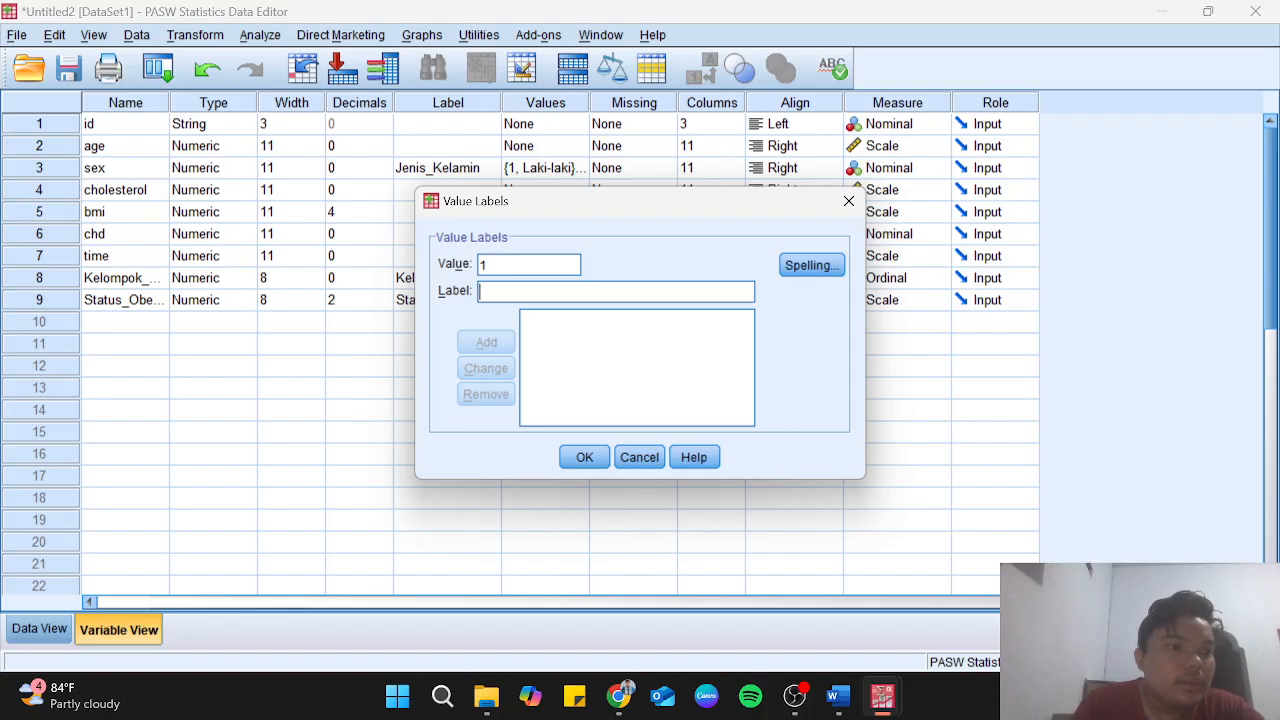
type("T")
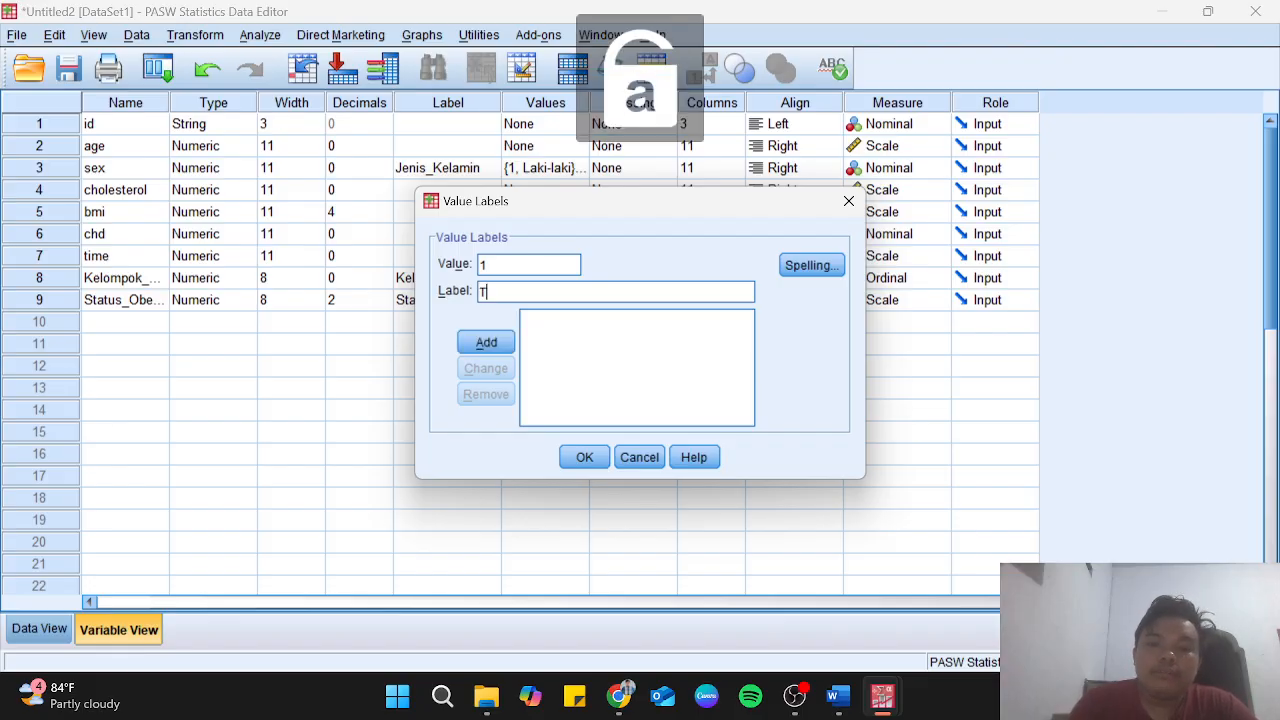
type("idak Obes")
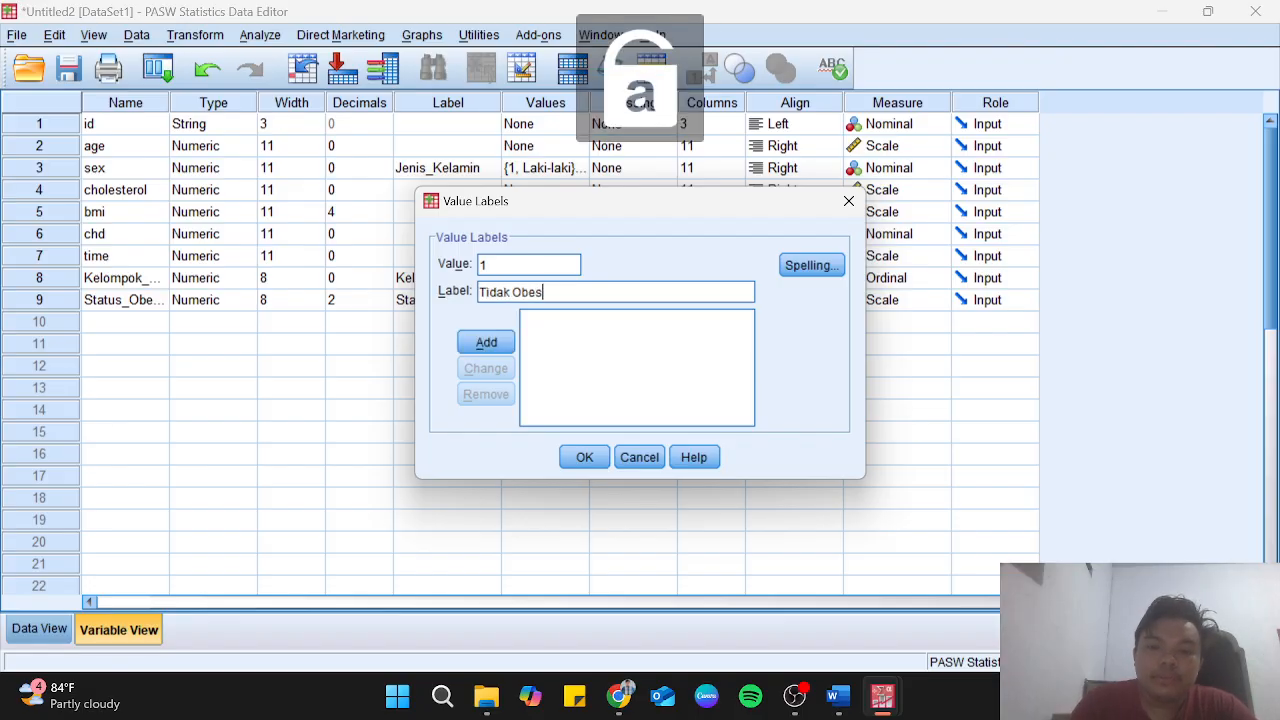
type("itas")
left_click(500, 343)
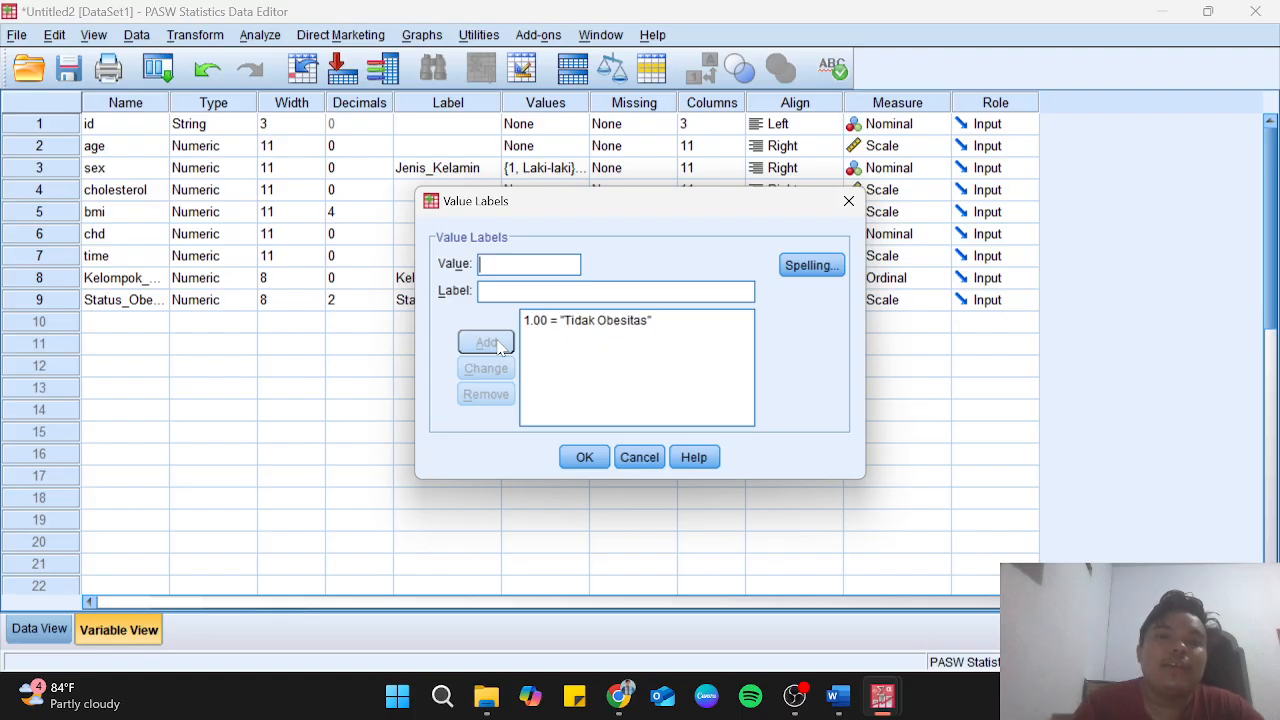
Add the value label 2 = Obestitas for Status_Obesitas, and apply the value labels.
type("2")
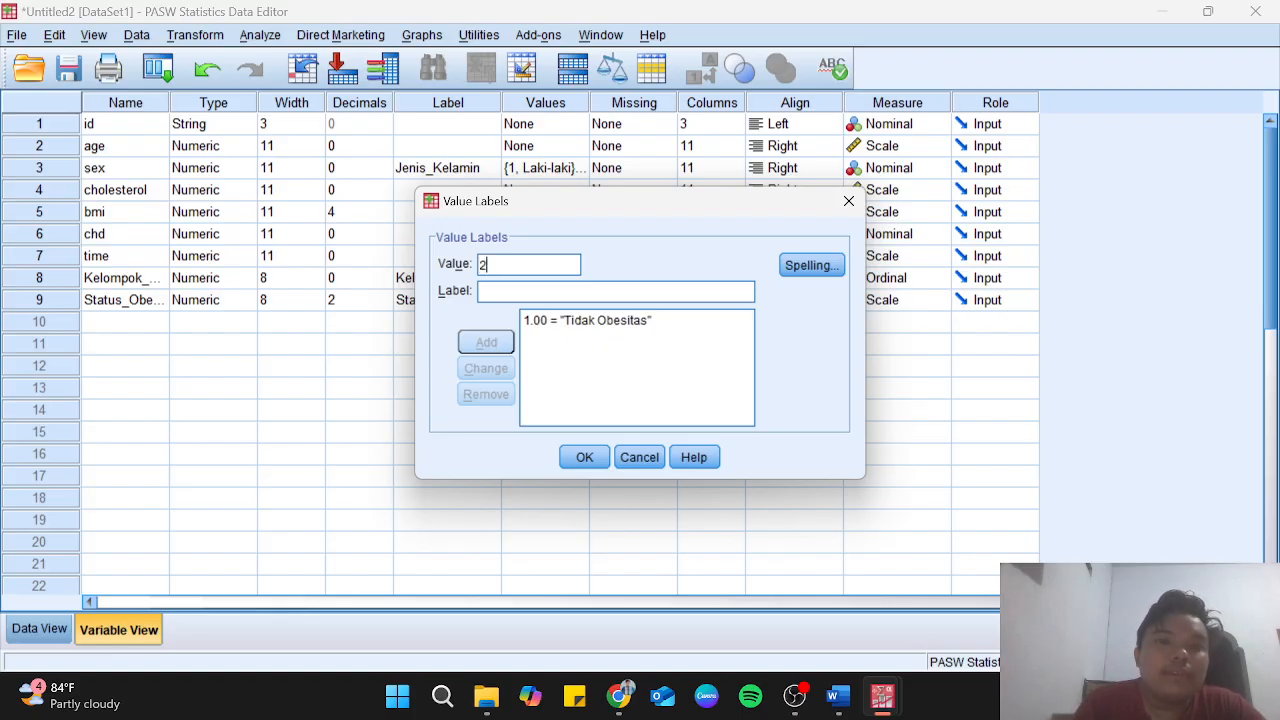
key("Tab")
key("Caps_Lock")
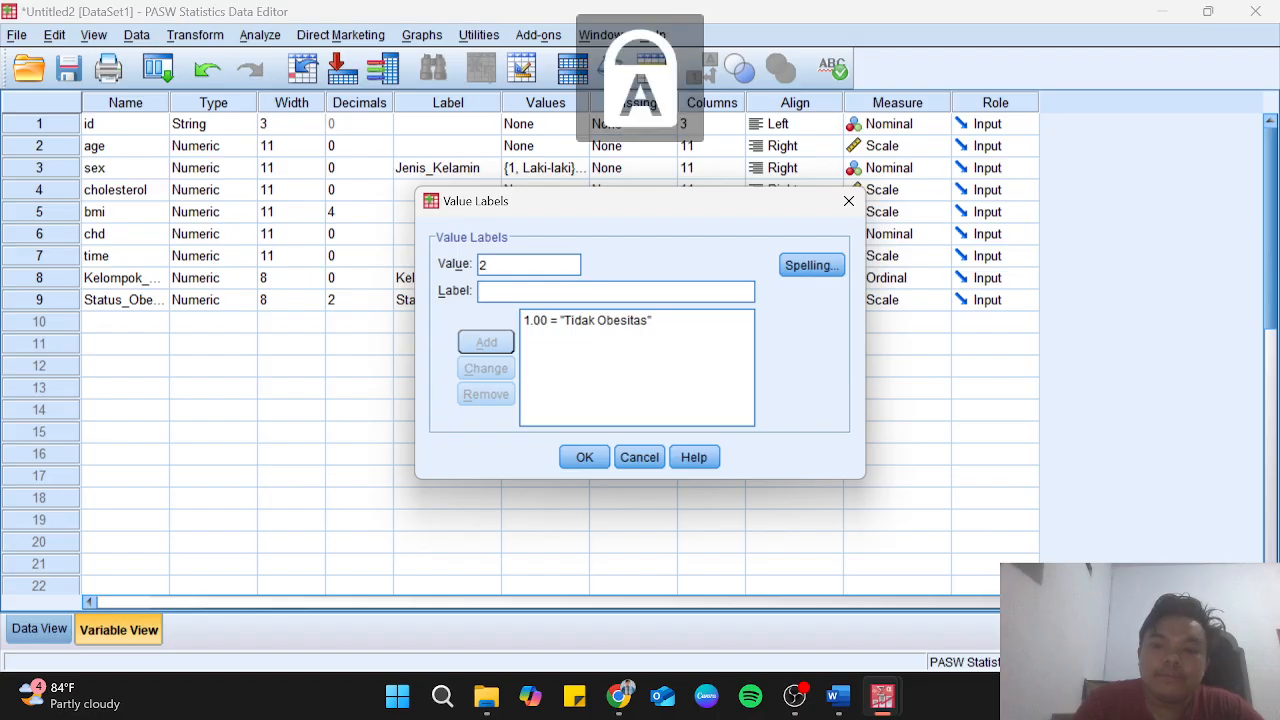
type("O")
key("Caps_Lock")
type("bestita")
type("s")
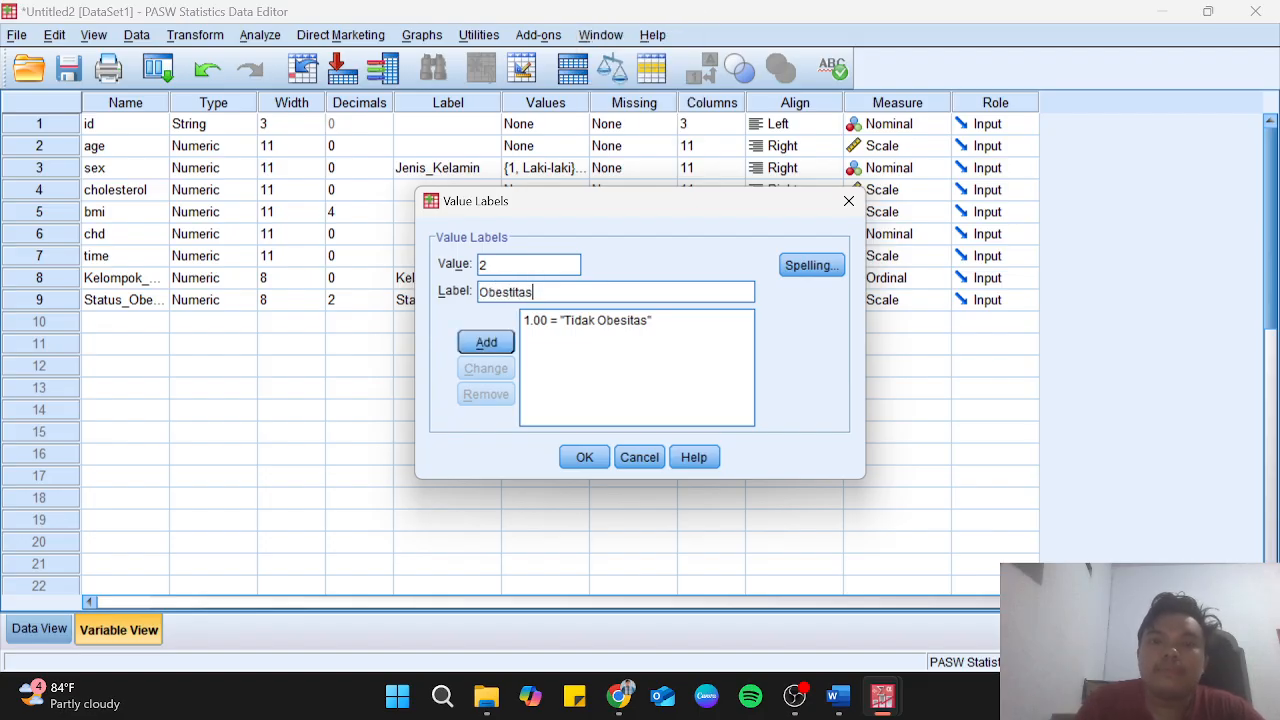
left_click(486, 342)
left_click(584, 457)
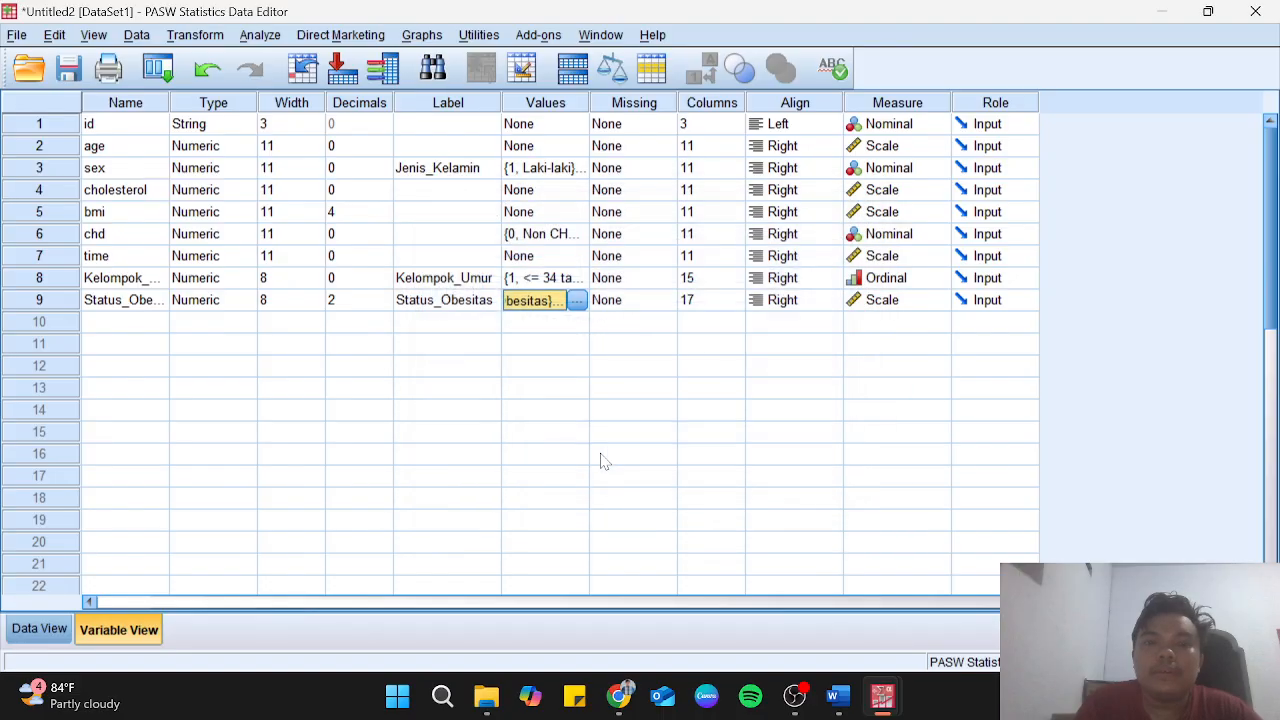
Set the decimals of the Status_Obesitas variable to 0.
left_click(391, 310)
left_click(386, 306)
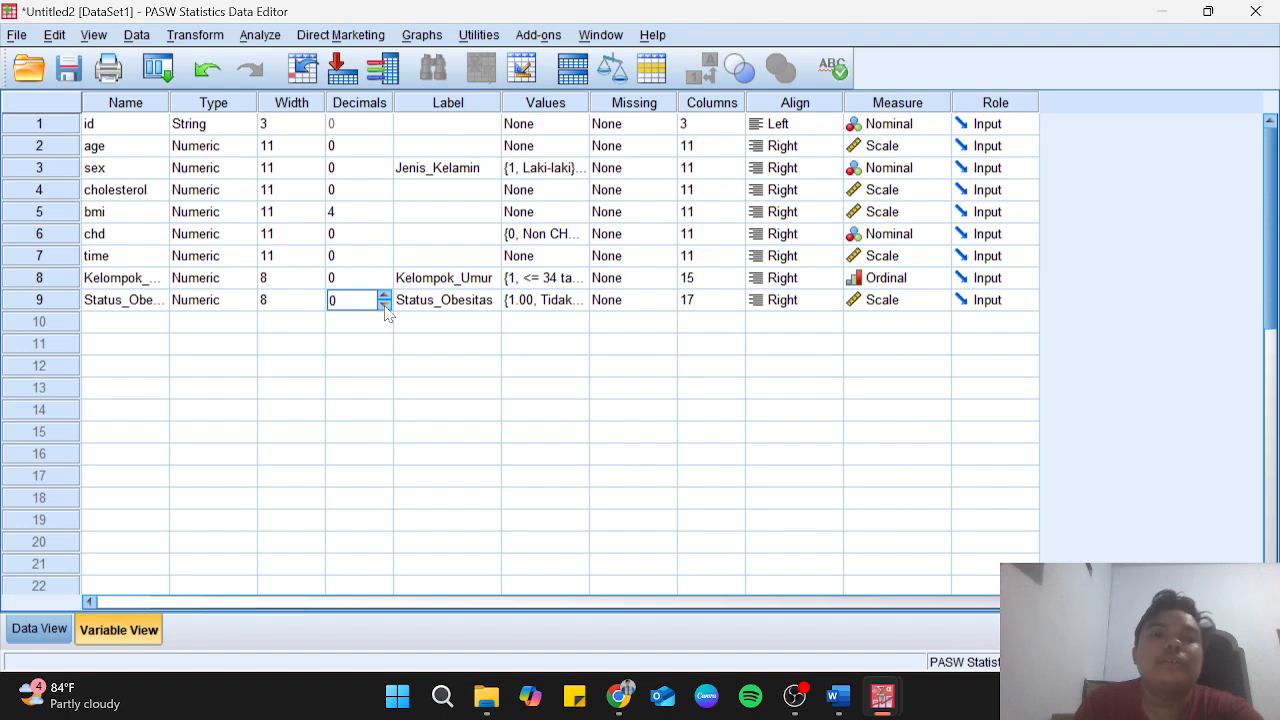
left_click(350, 366)
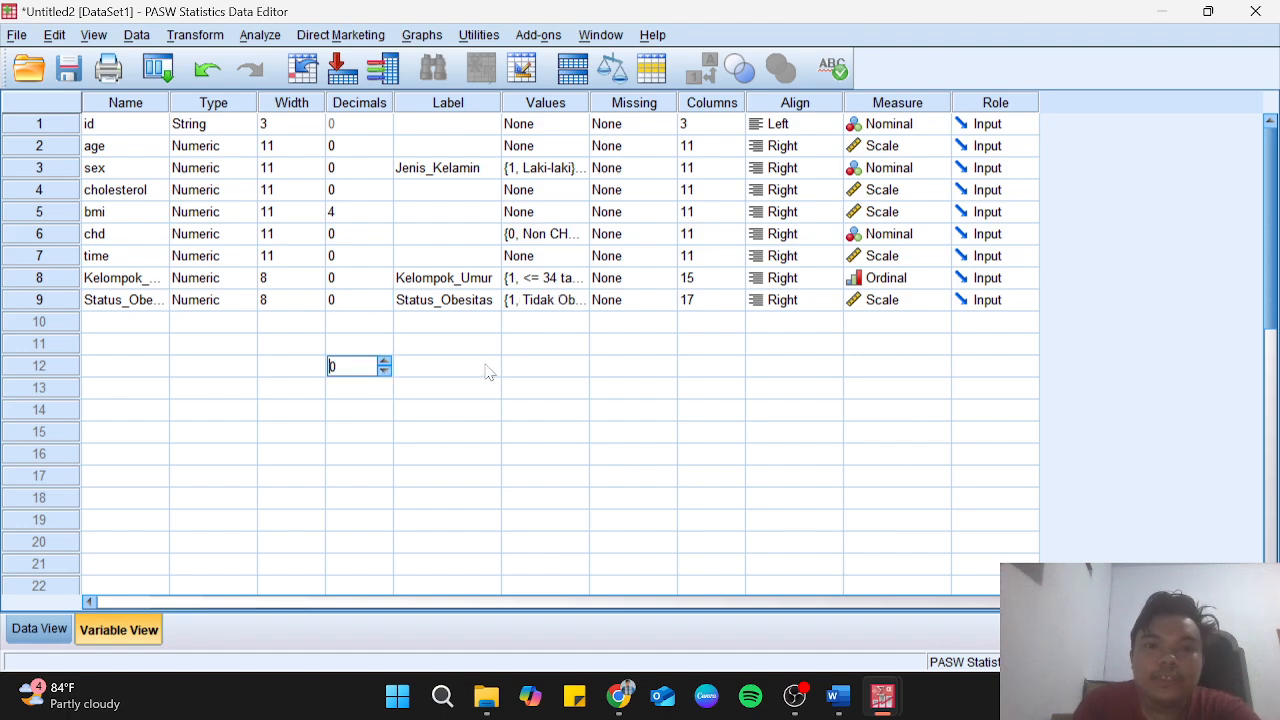
Review the cholesterol grouping in the Word exercise, and set up a PASW recode into a different variable with cholesterol replacing bmi as input.
key("alt+Tab")
key("alt+Tab")
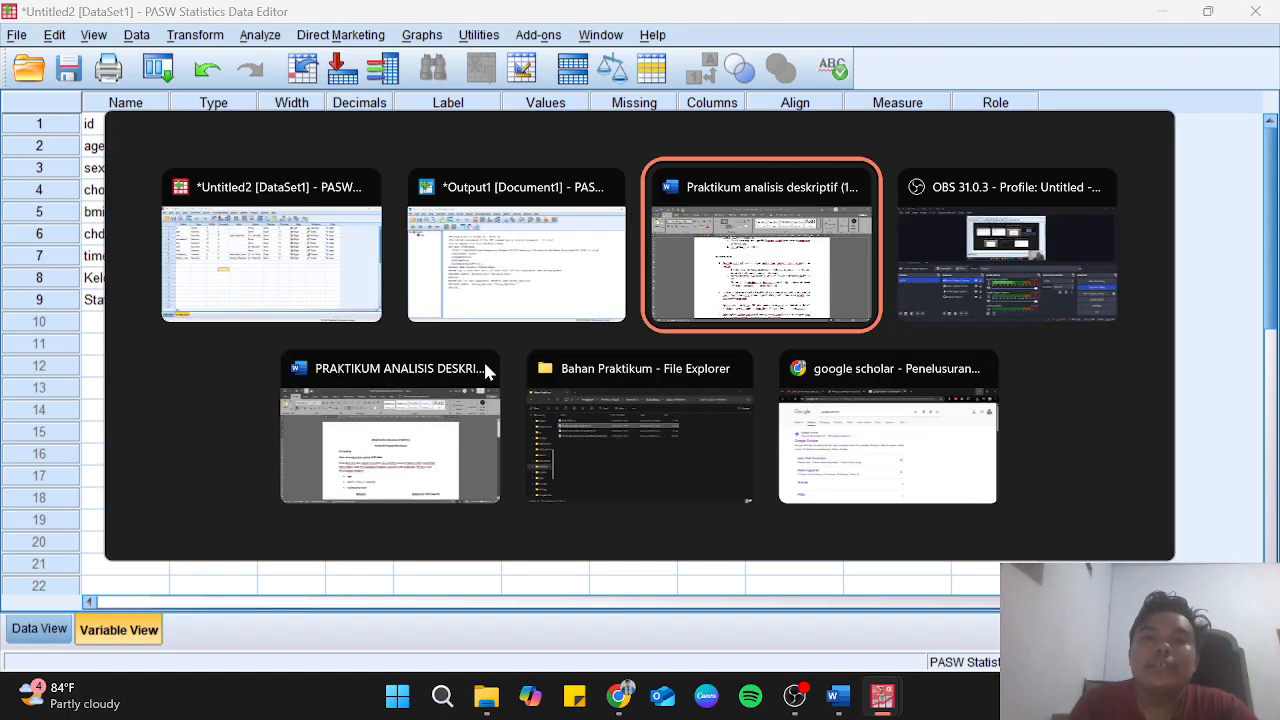
key("alt+shift+Tab")
key("alt+Tab")
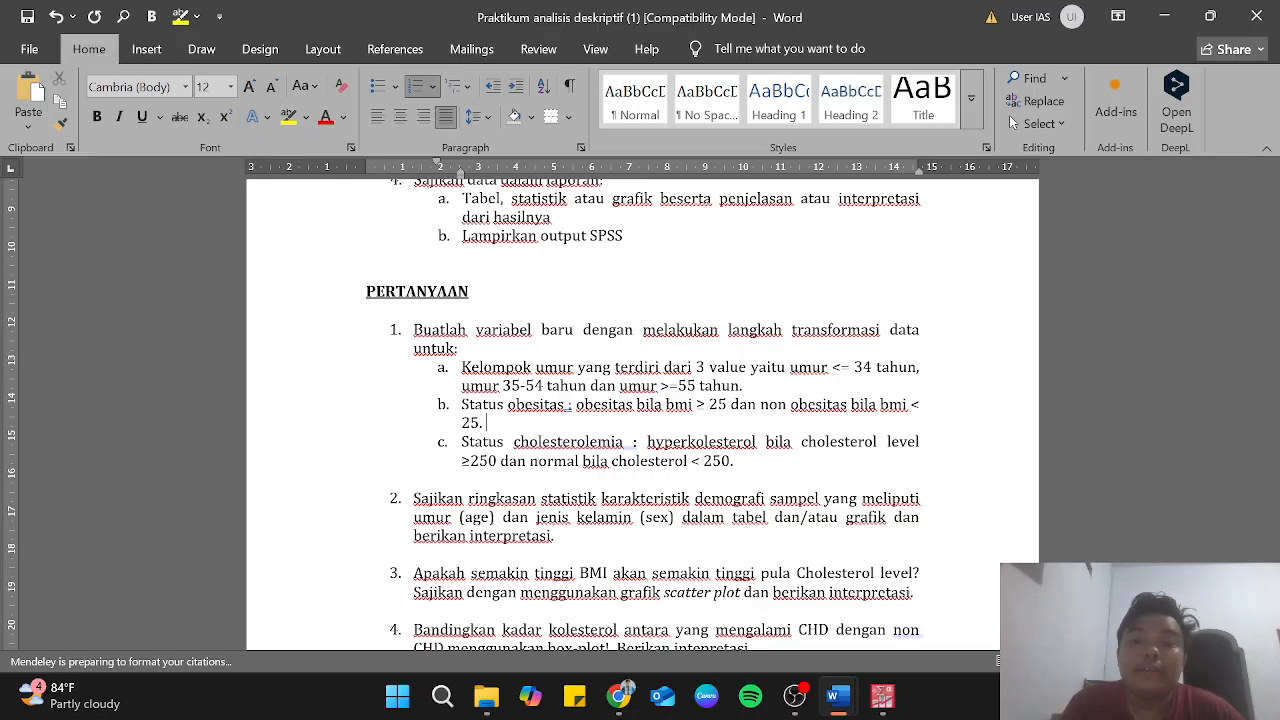
key("alt+Tab")
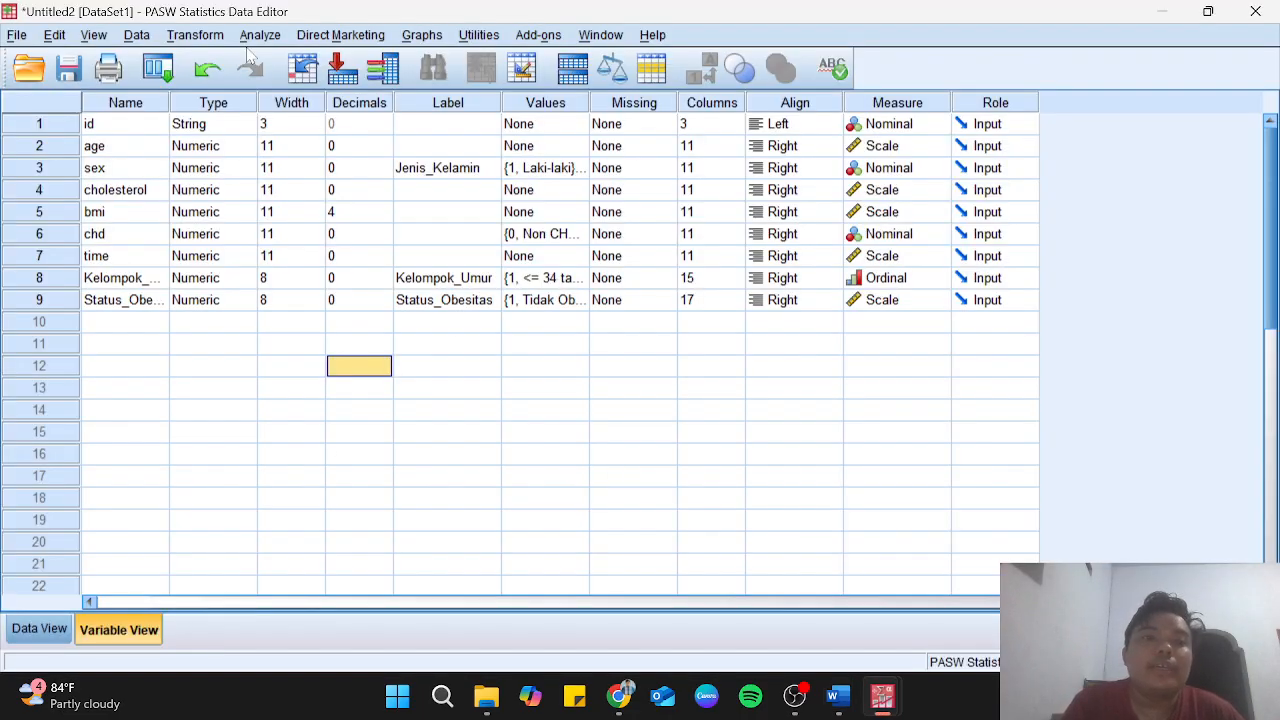
left_click(195, 35)
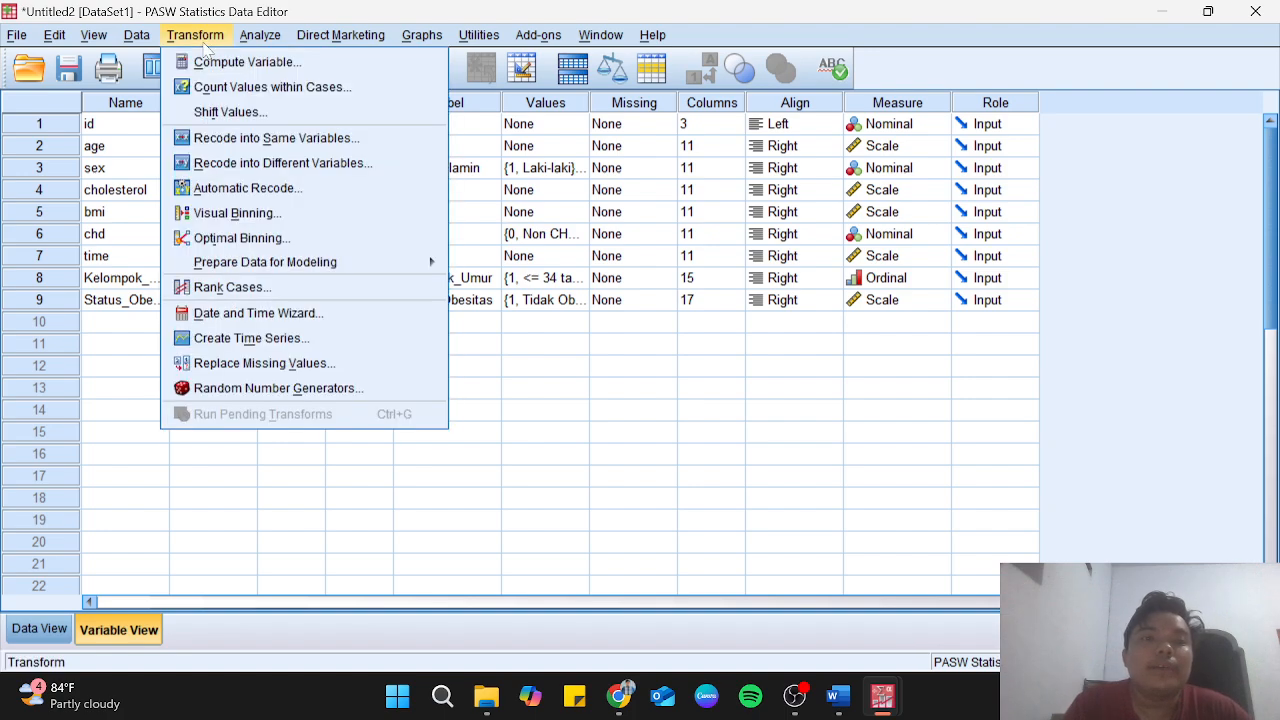
left_click(241, 165)
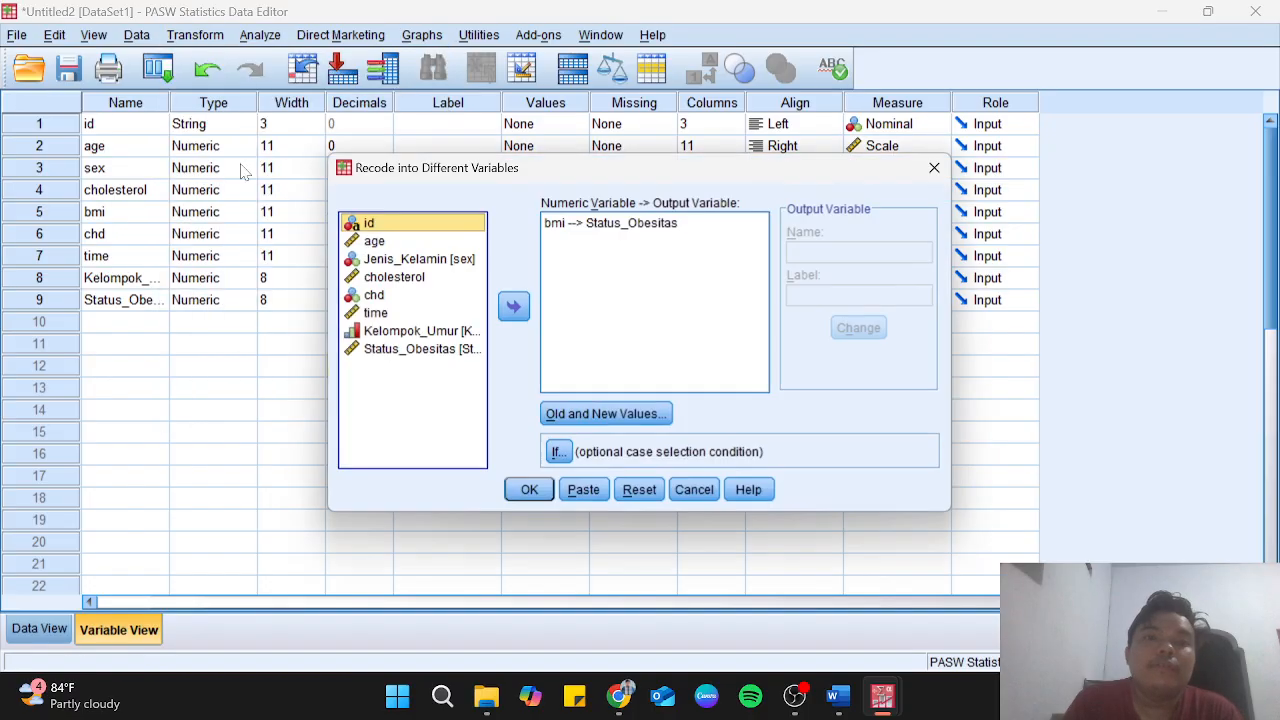
left_click(603, 226)
left_click(513, 307)
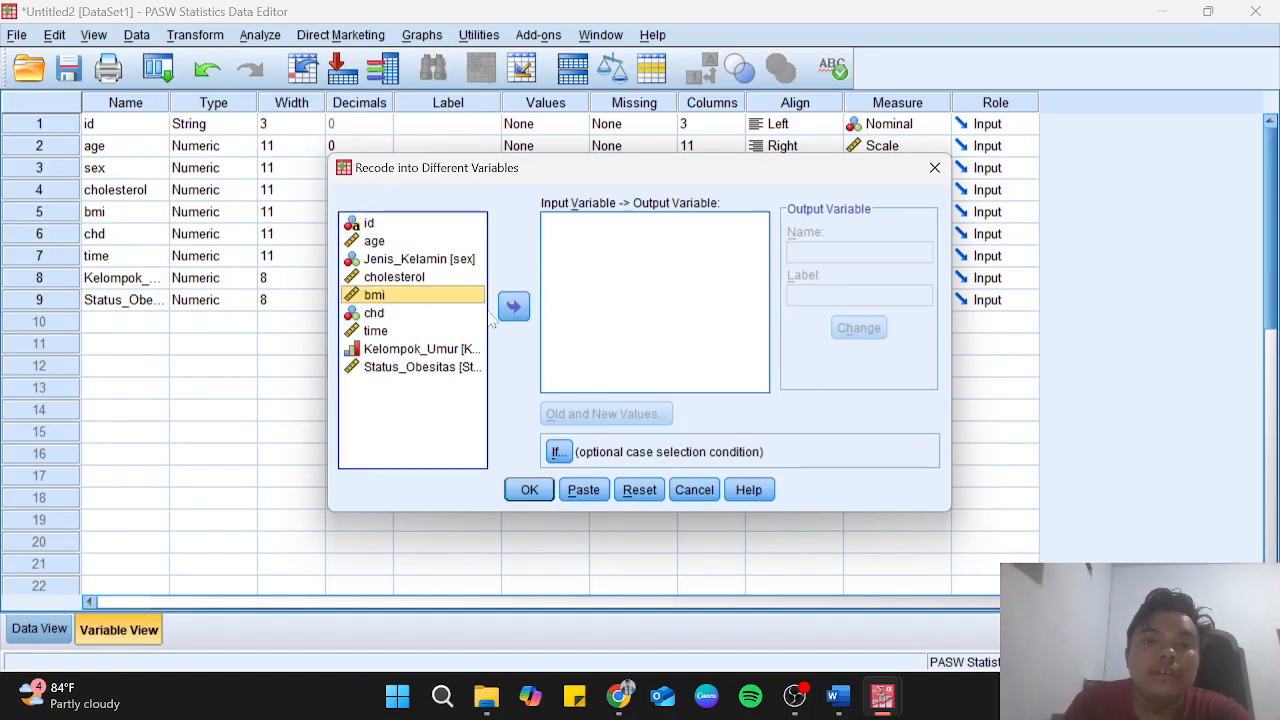
left_click(404, 280)
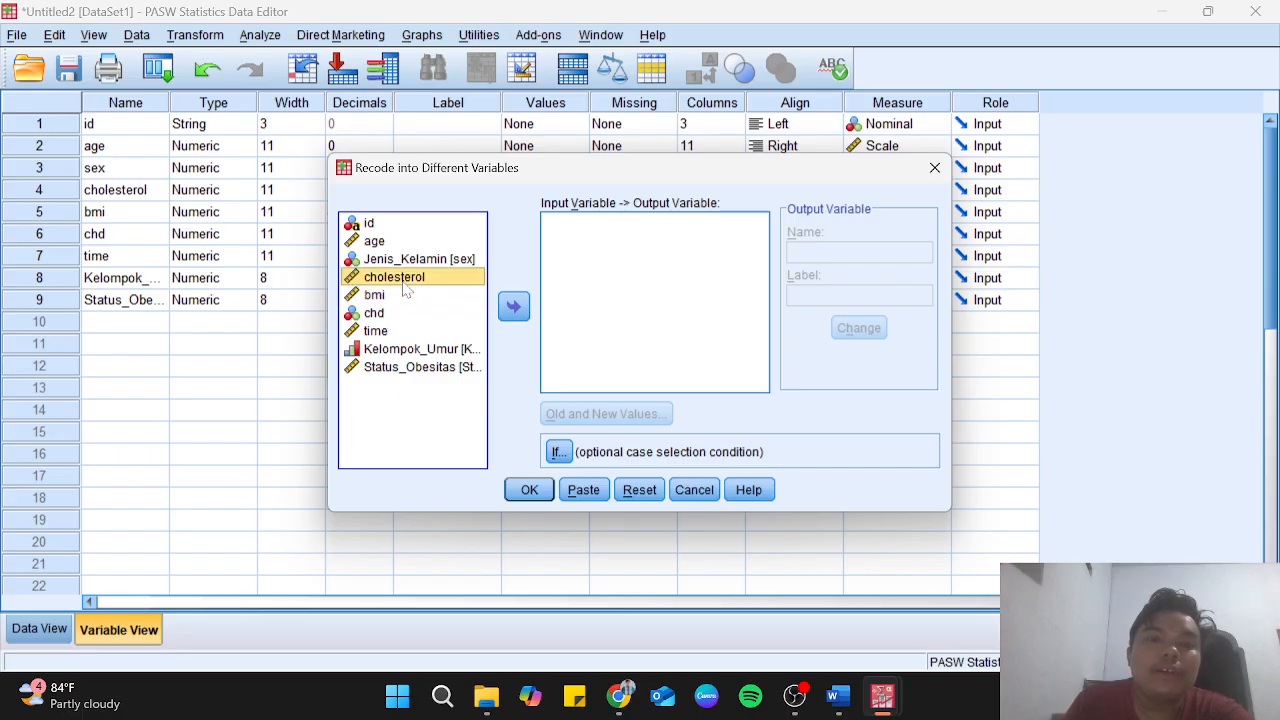
left_click(514, 307)
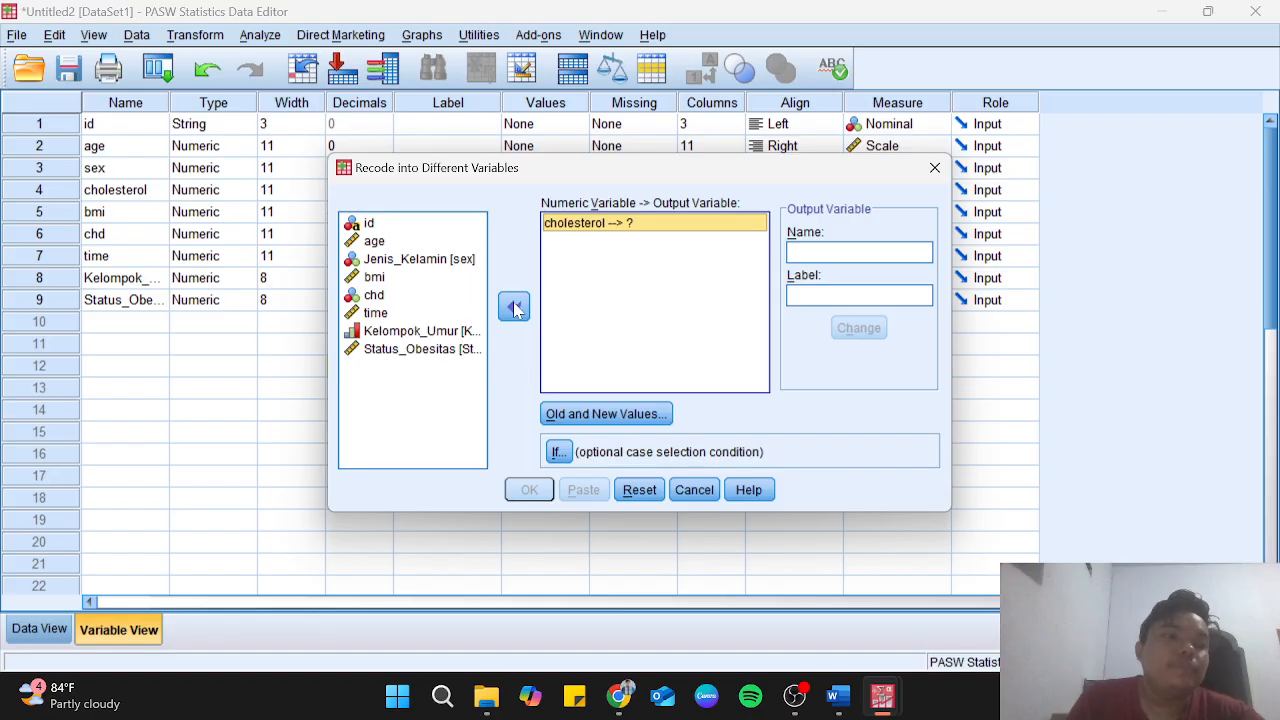
Begin naming the output variable for cholesterol.
left_click(846, 253)
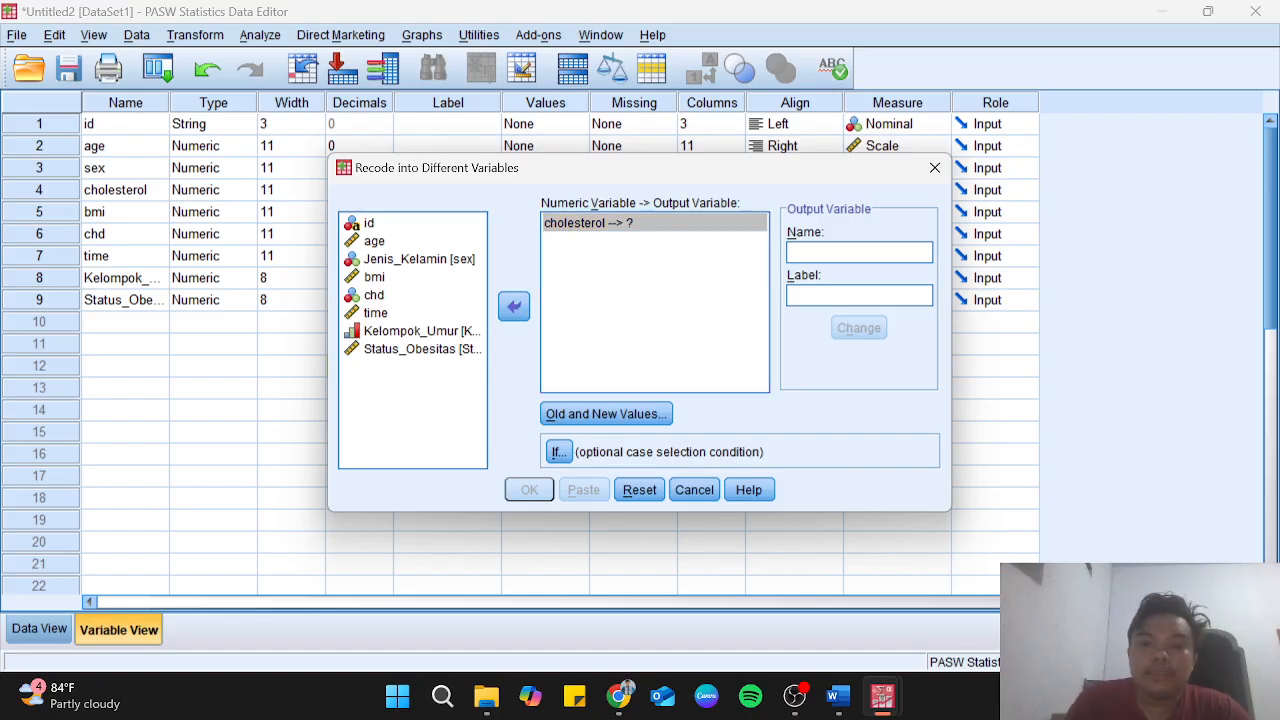
Name the output variable for the cholesterol recode Status_Kolesterol.
key("Caps_Lock")
type("St")
key("BackSpace")
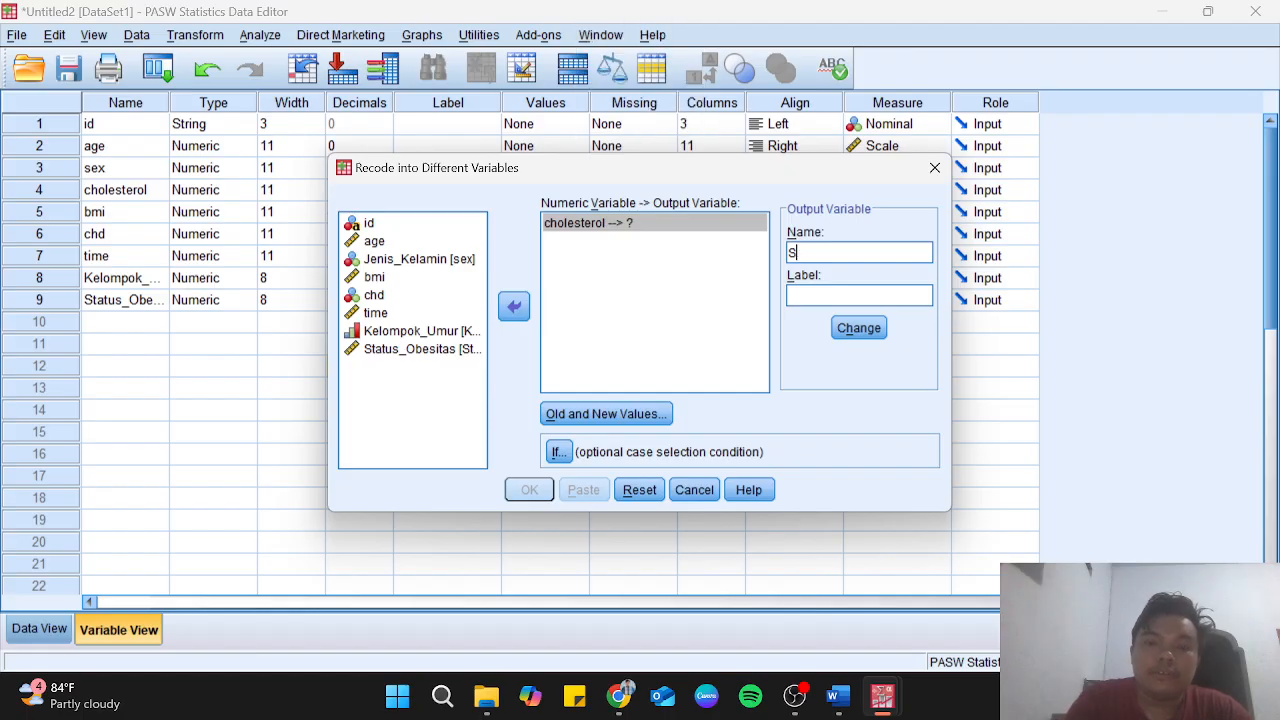
type("tatus_")
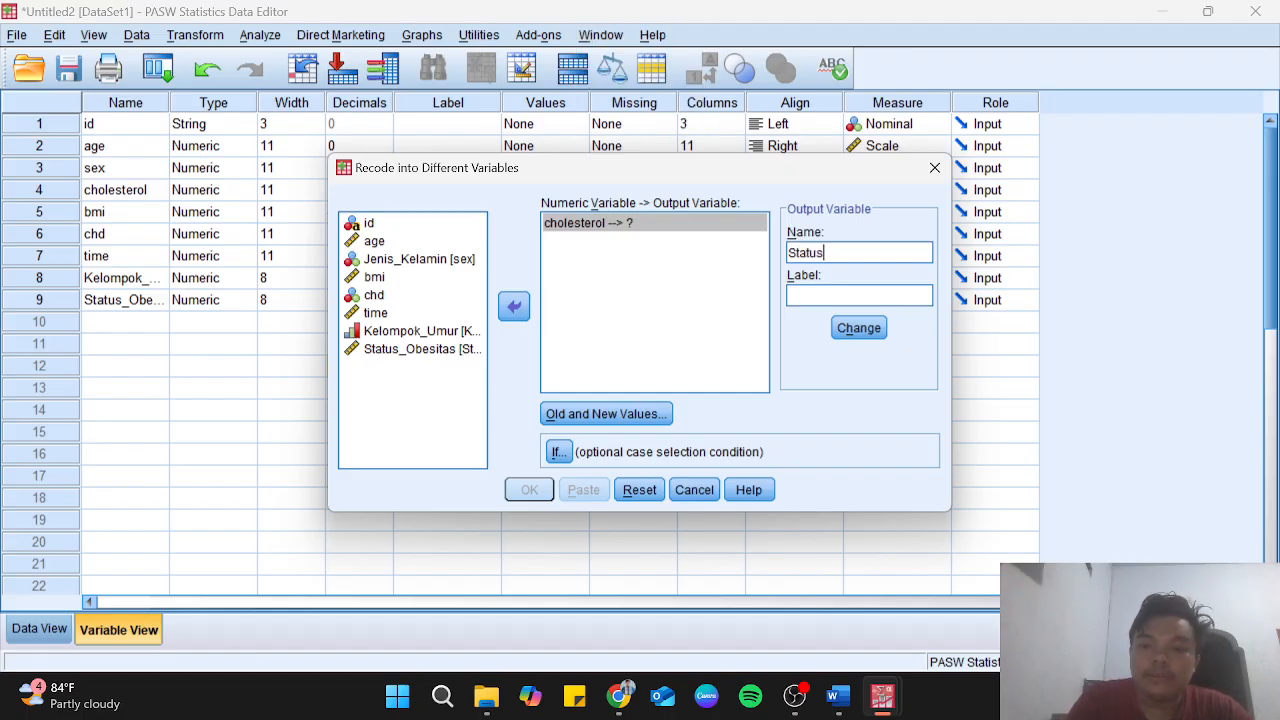
key("Caps_Lock")
type("K")
key("Caps_Lock")
type("olesterol")
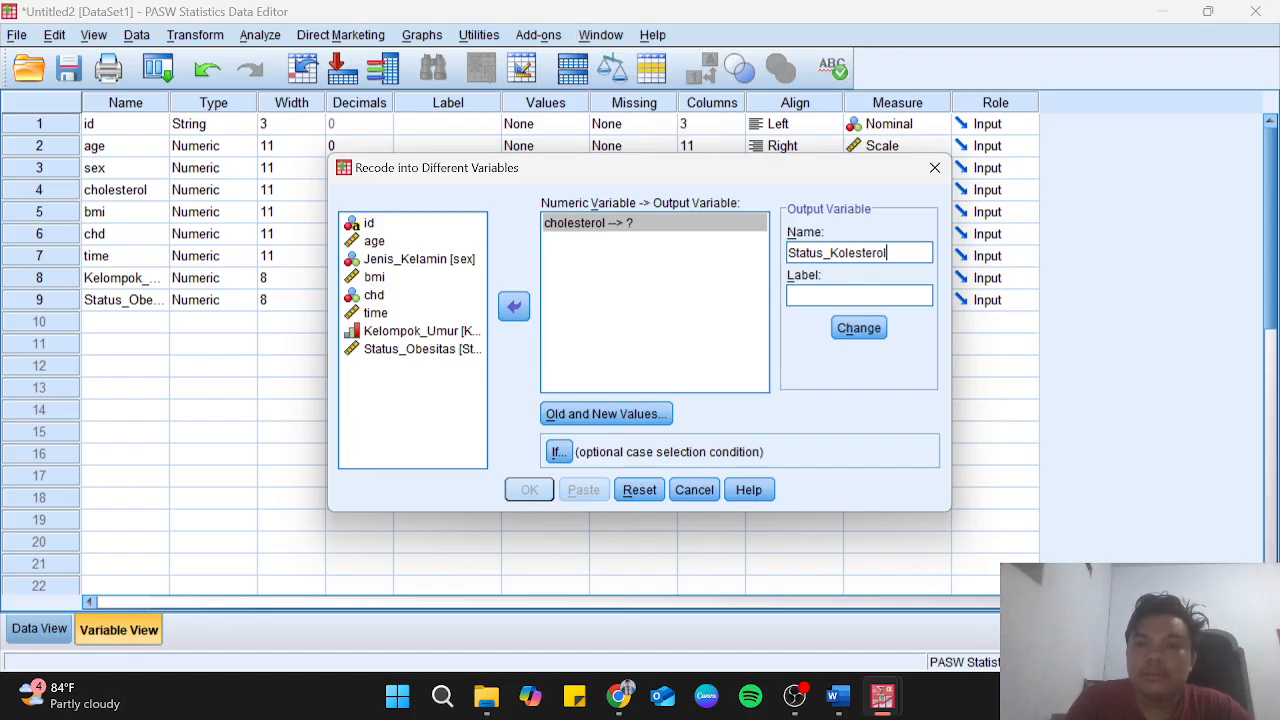
Copy the output name Status_Kolesterol into its label and assign this output variable to cholesterol.
key("ctrl+a")
key("ctrl+c")
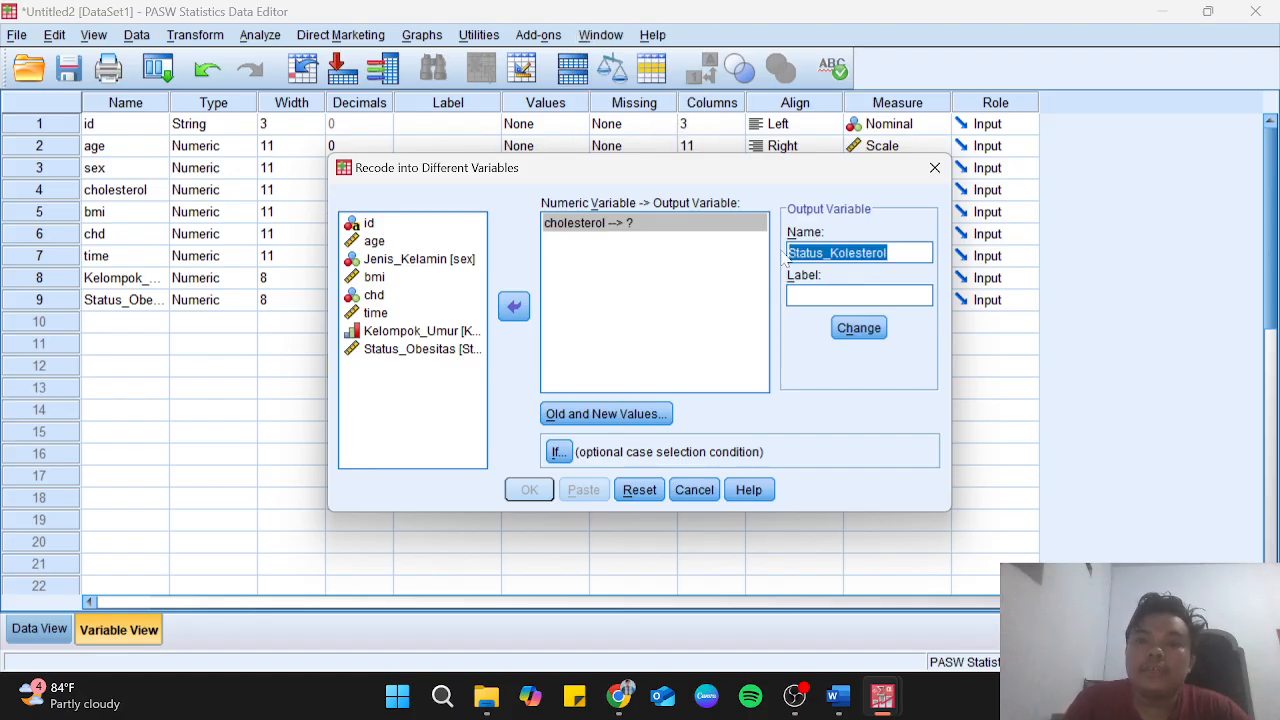
left_click(827, 294)
key("ctrl+v")
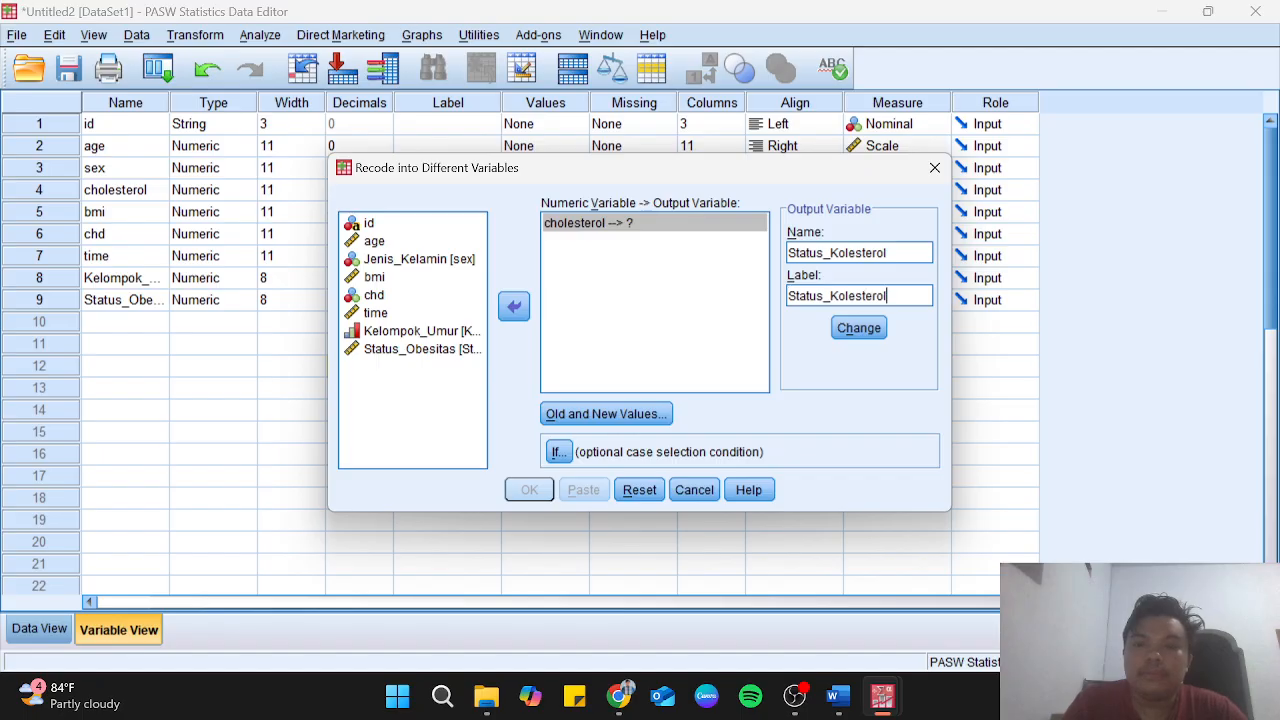
left_click(858, 330)
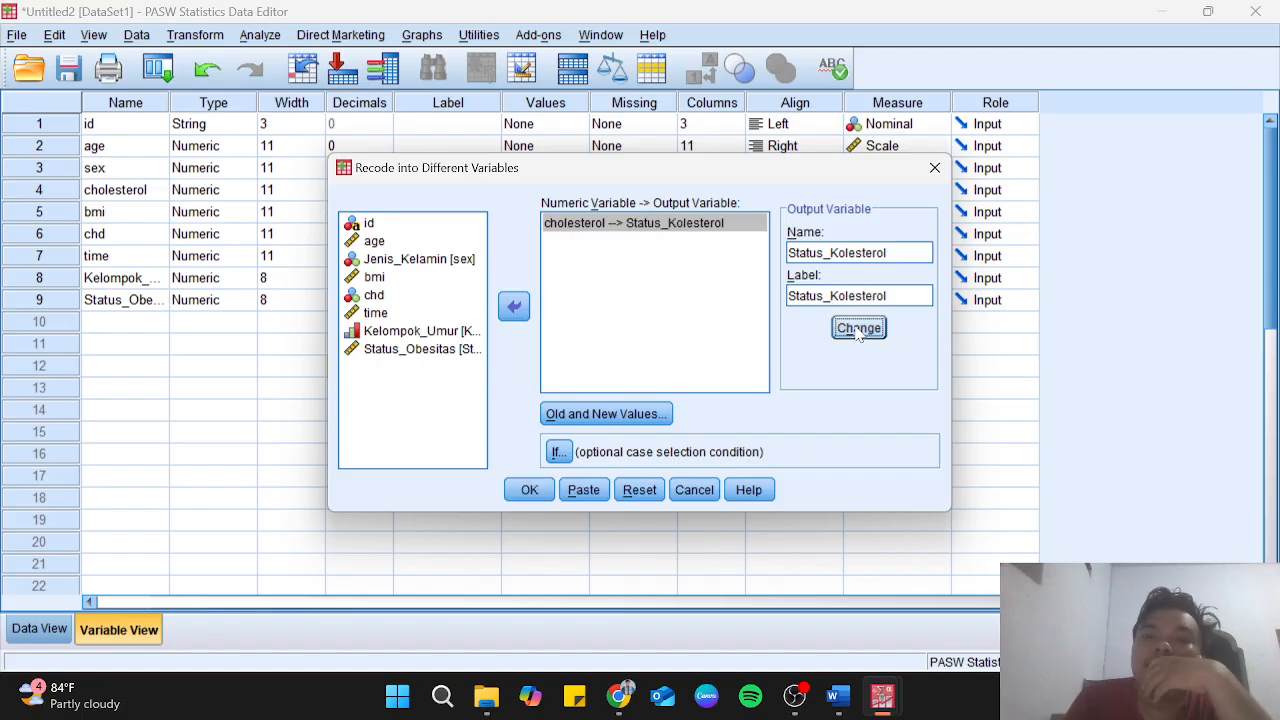
Check the cholesterol cut-offs in the Word assignment and remove both leftover rules from the recode's old and new values.
left_click(637, 415)
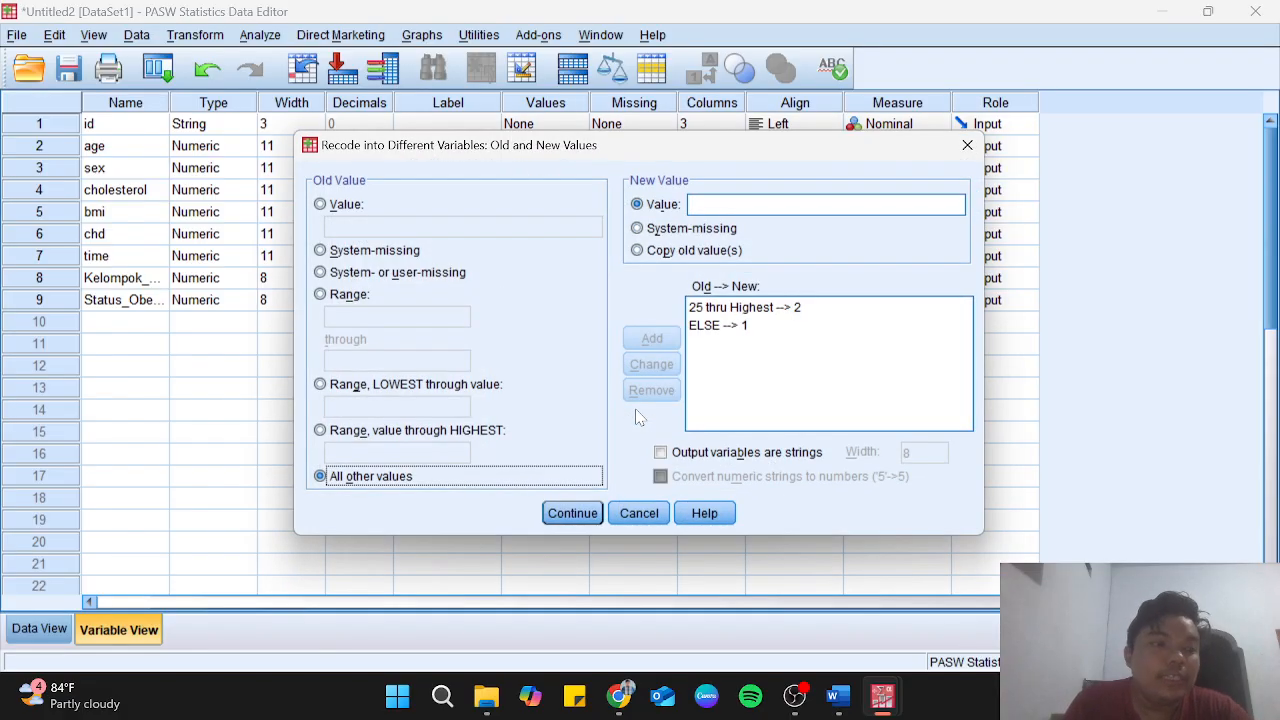
key("alt+Tab")
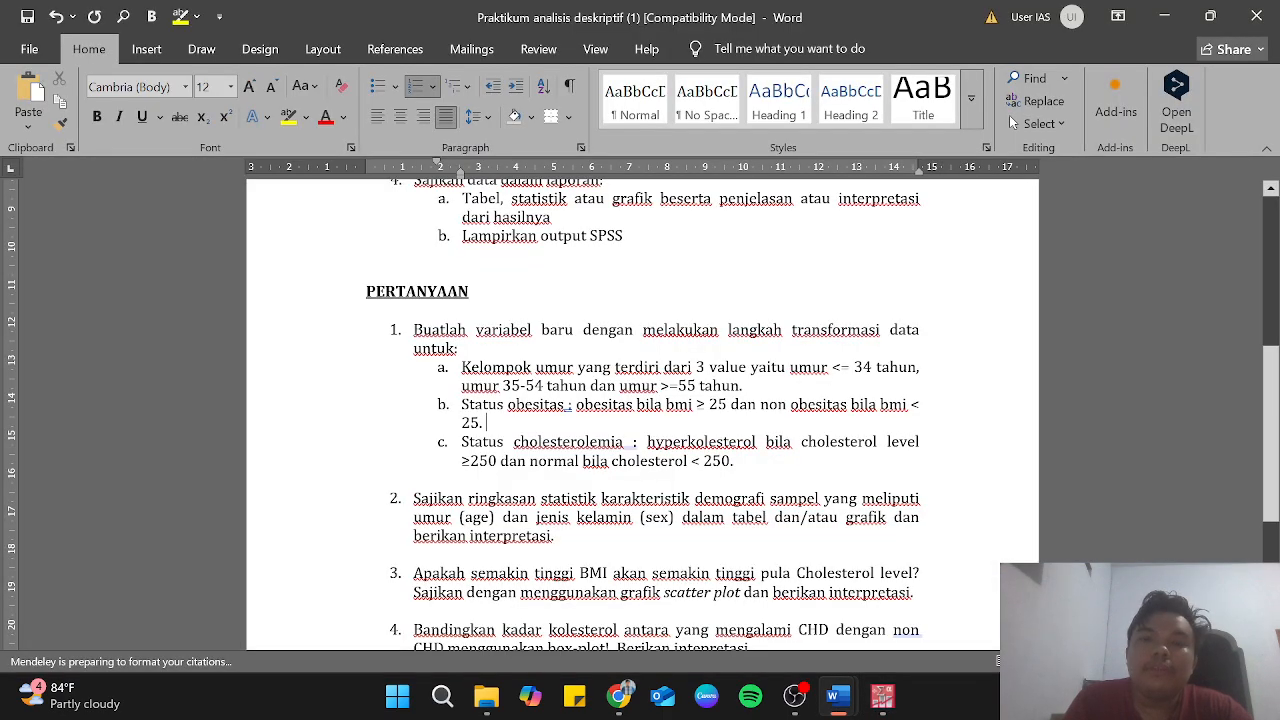
key("alt+Tab")
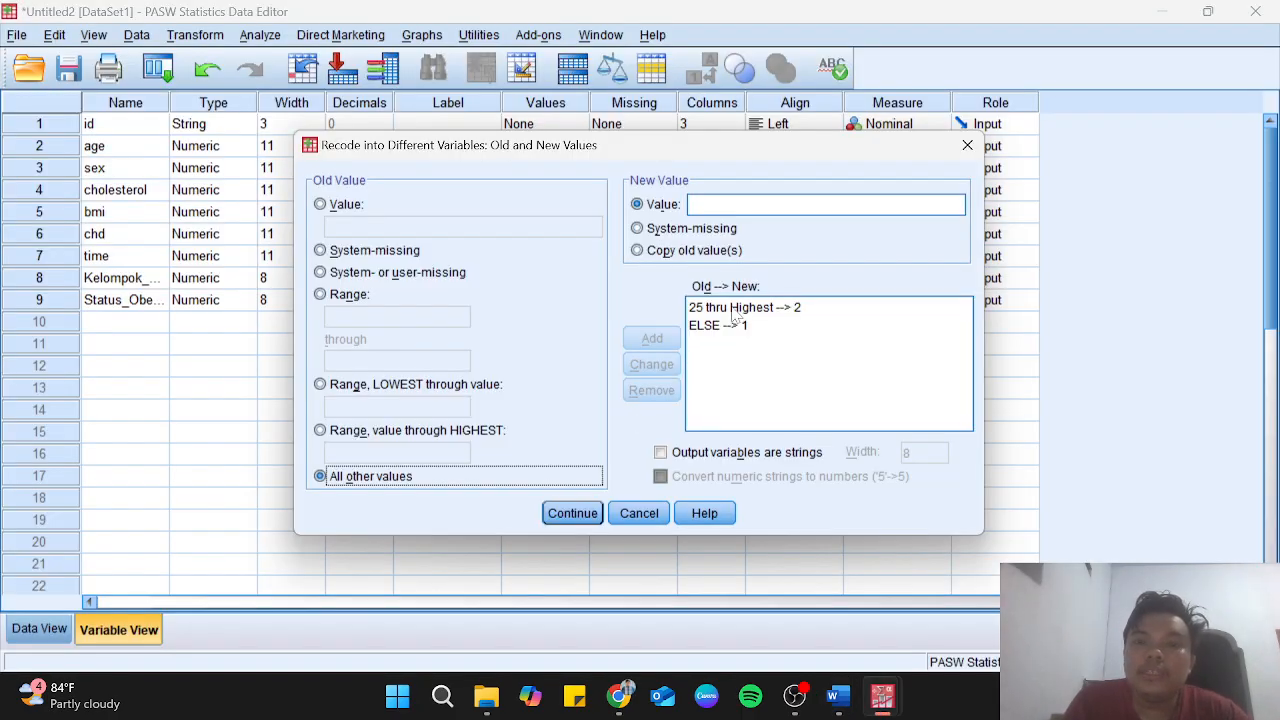
left_click(733, 309)
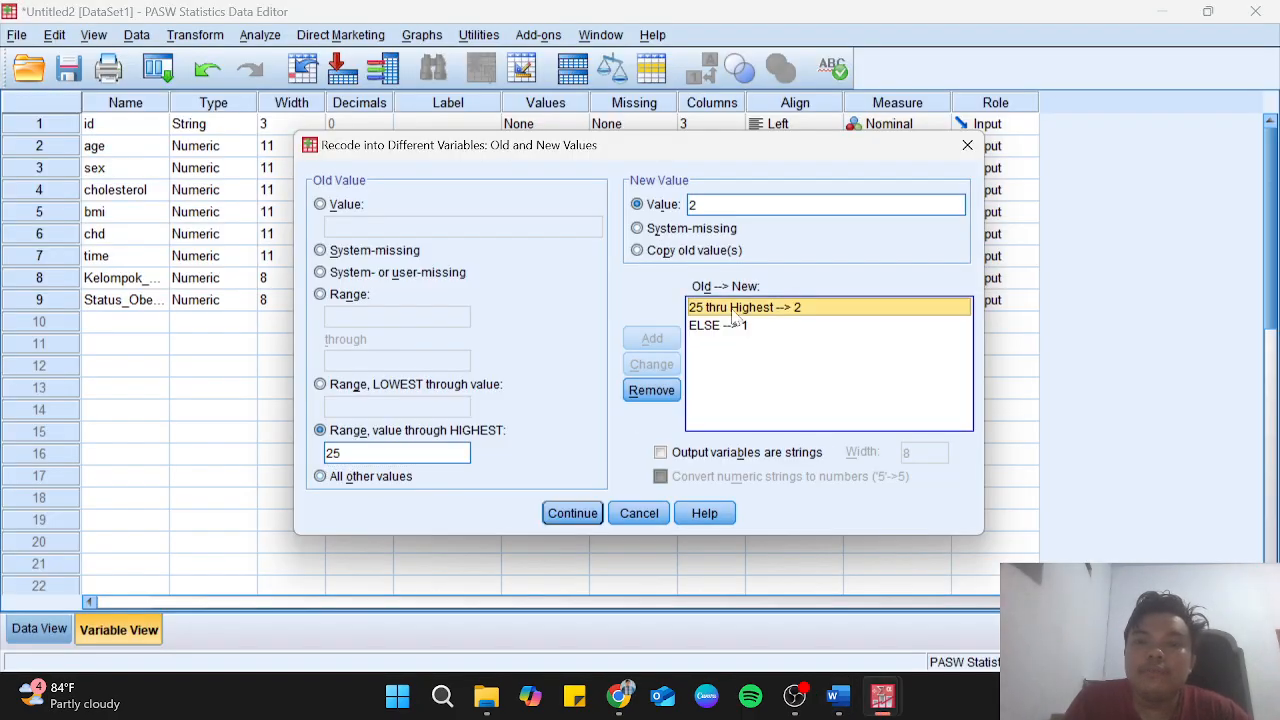
left_click(651, 390)
left_click(731, 316)
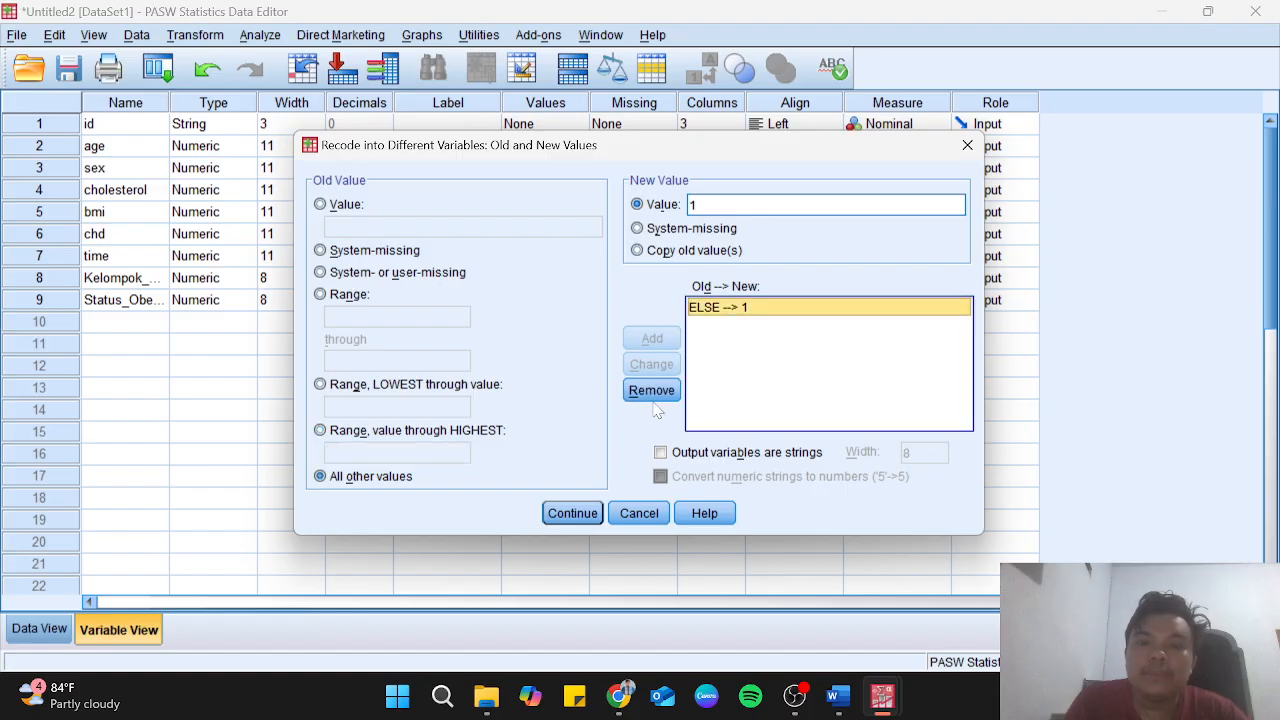
left_click(652, 392)
Add a recode rule that turns cholesterol values from 250 through the highest into 2.
left_click(457, 442)
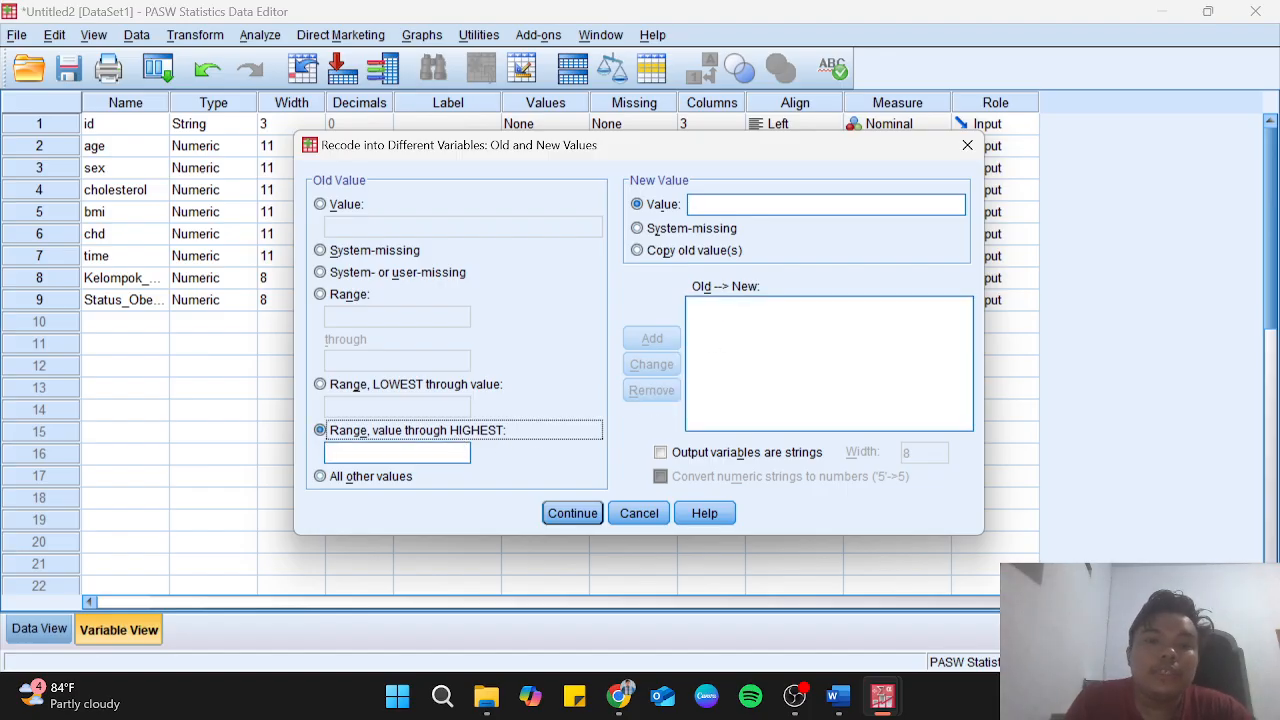
type("250")
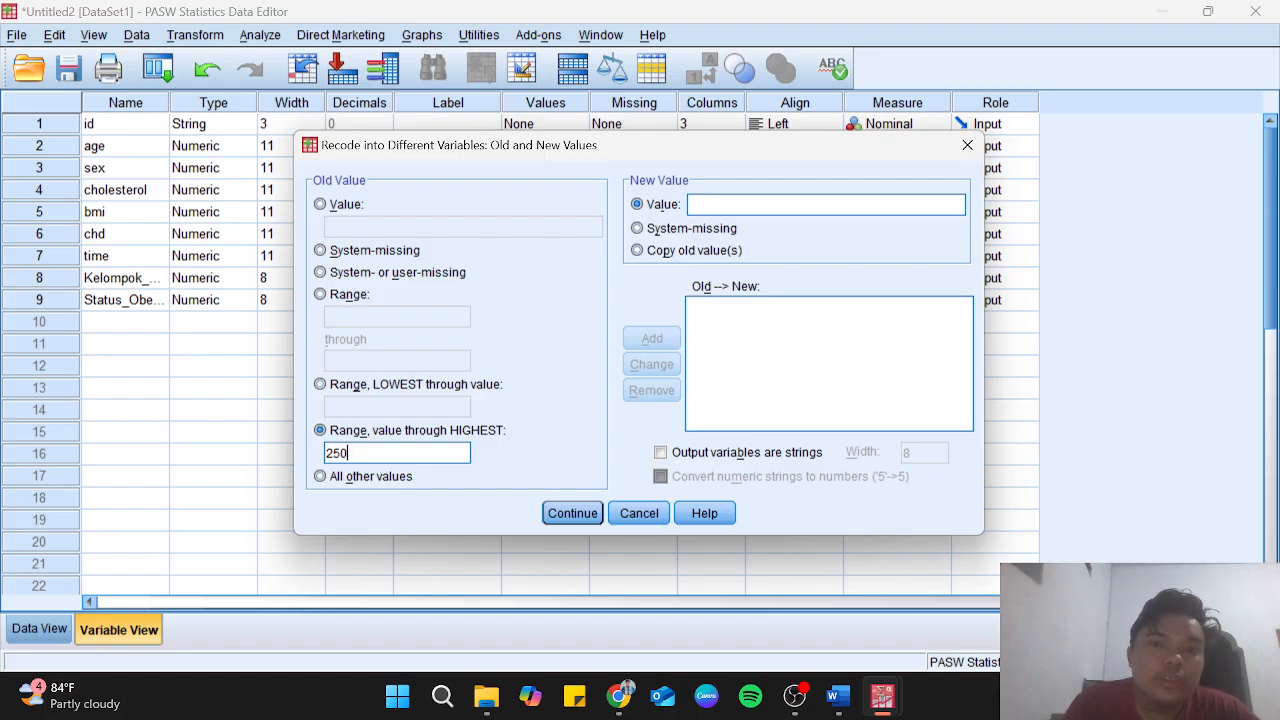
type("2")
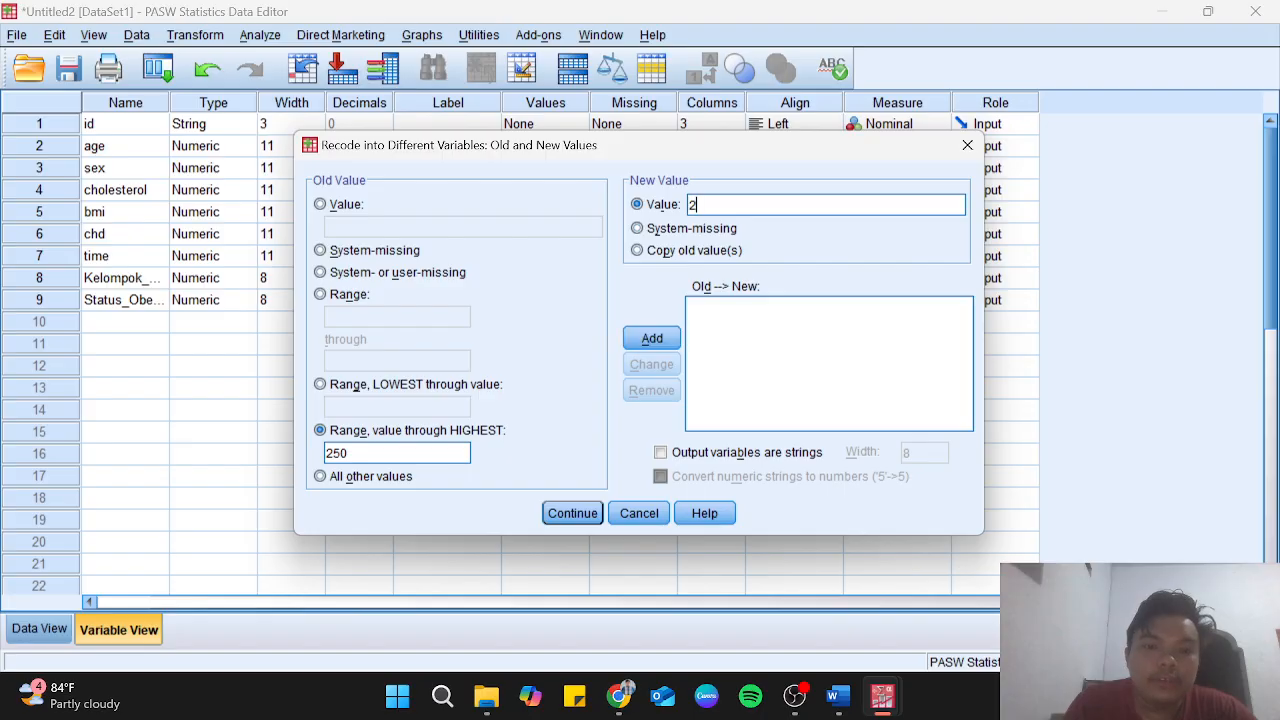
left_click(661, 345)
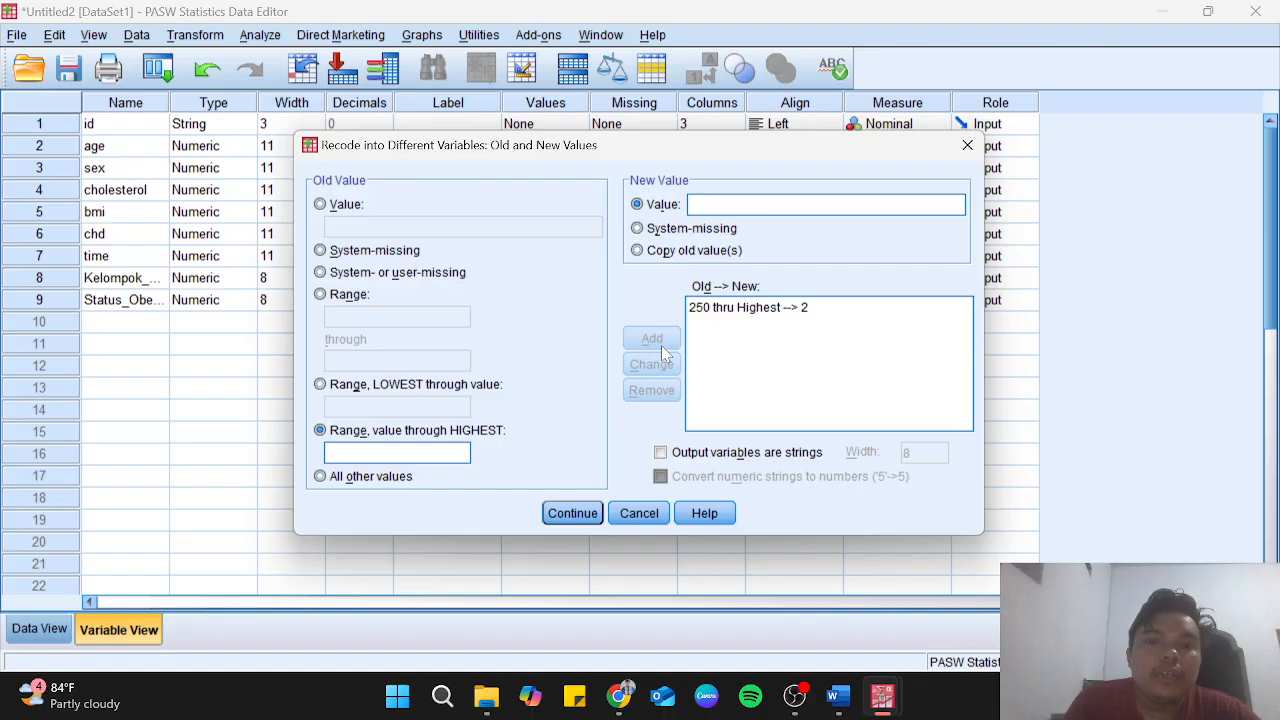
Add a recode rule that turns values from the lowest through 249 into 1.
left_click(379, 480)
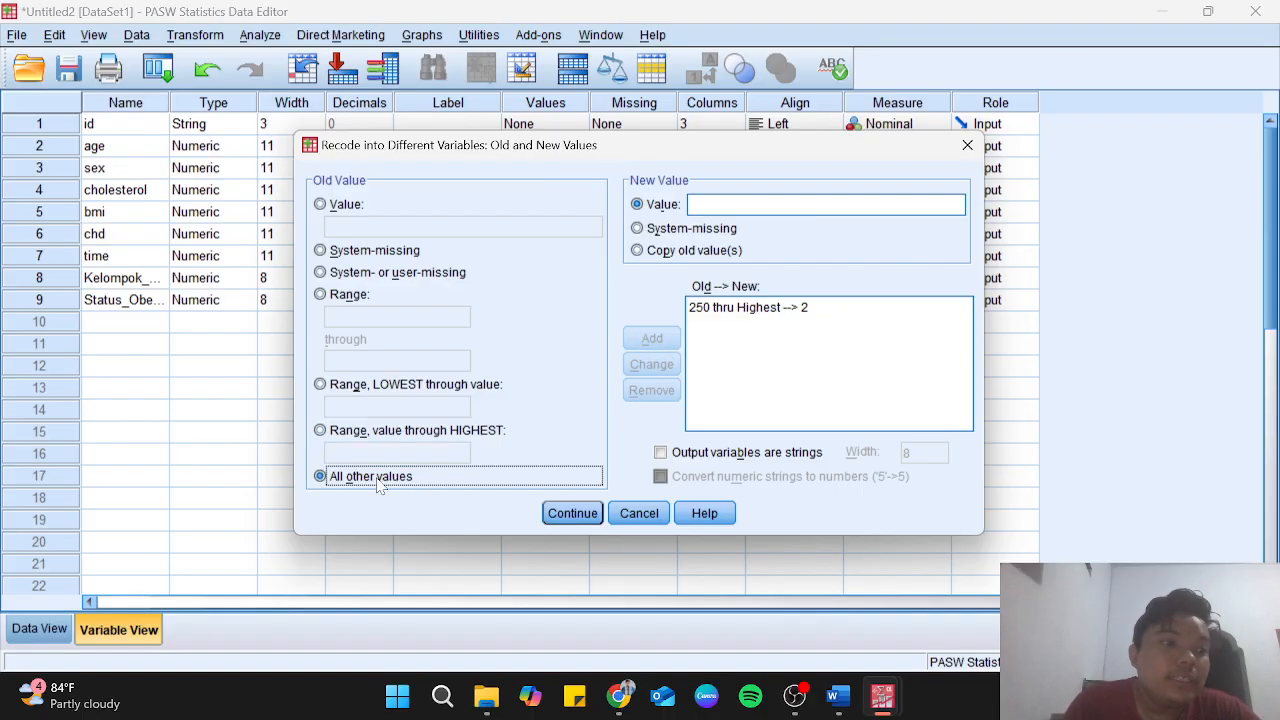
left_click(780, 204)
type("1")
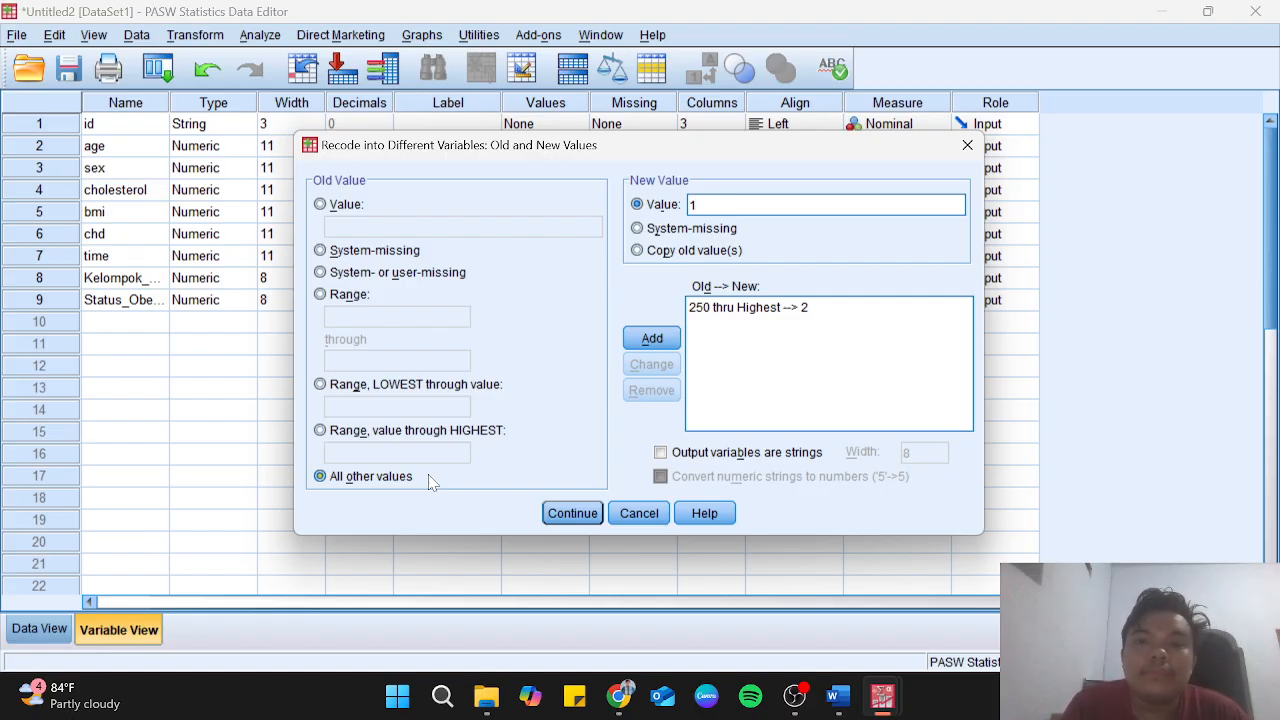
left_click(440, 387)
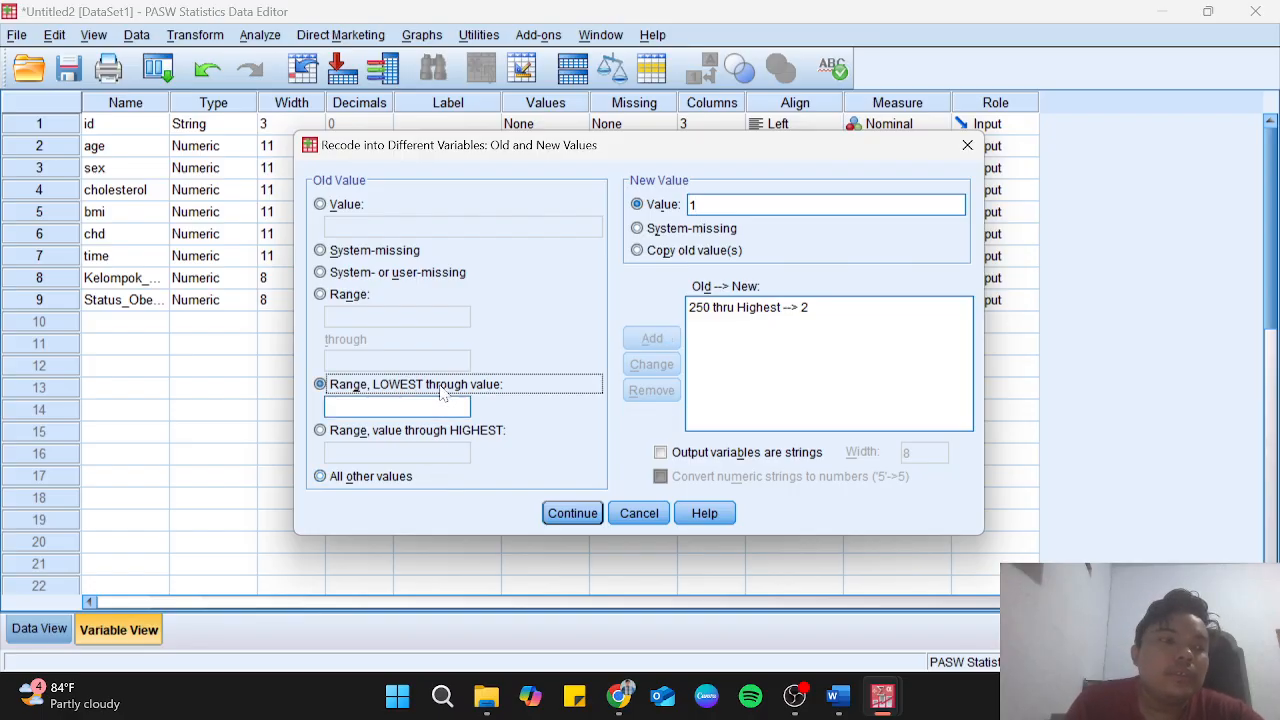
key("Tab")
type("2")
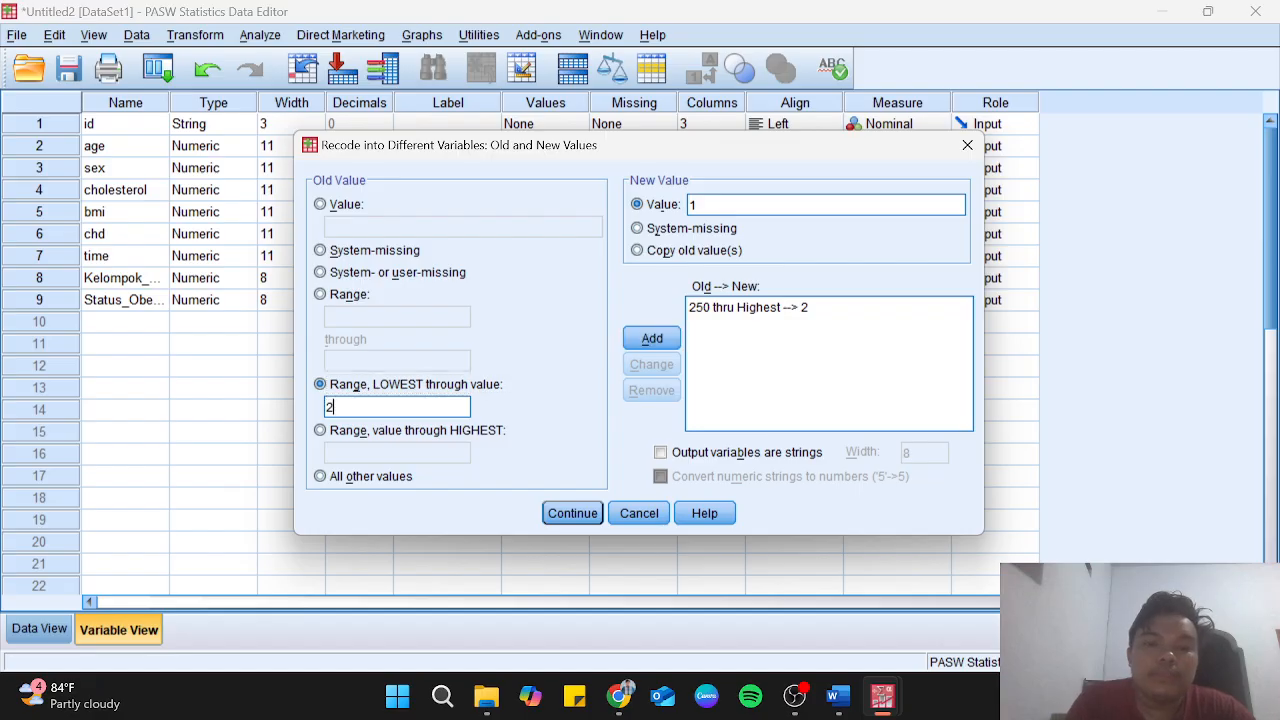
type("49")
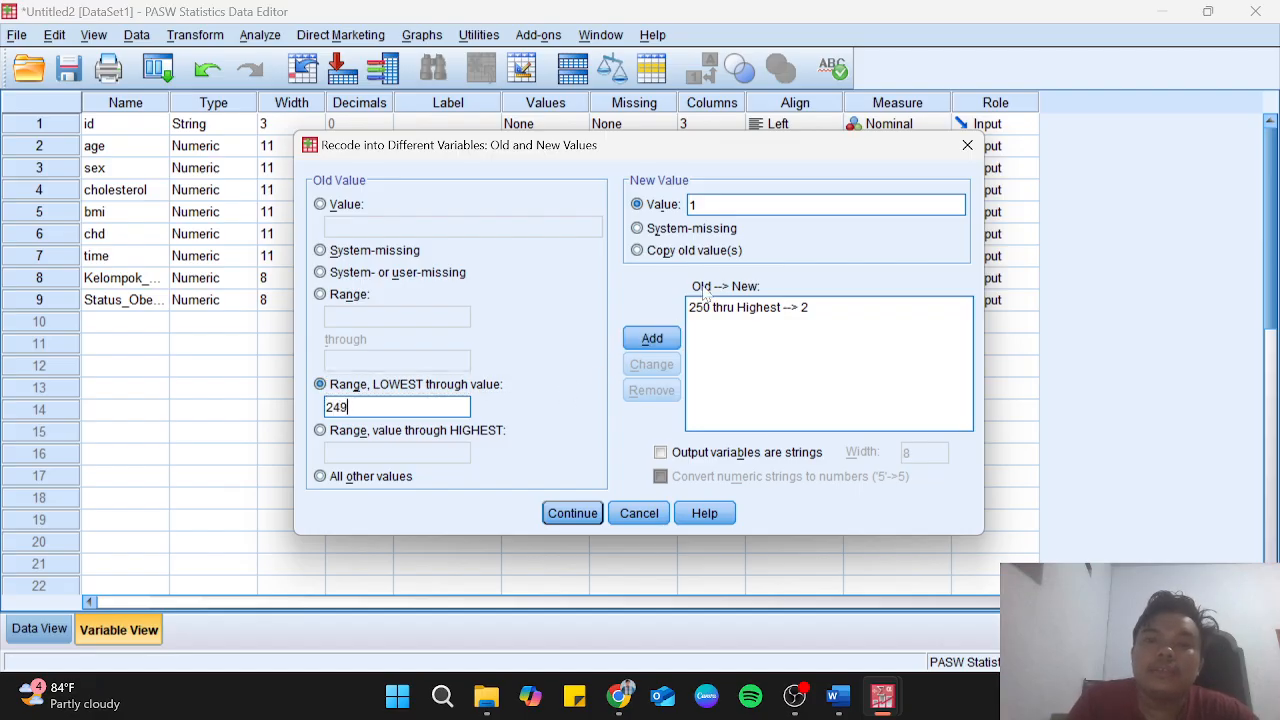
left_click(652, 338)
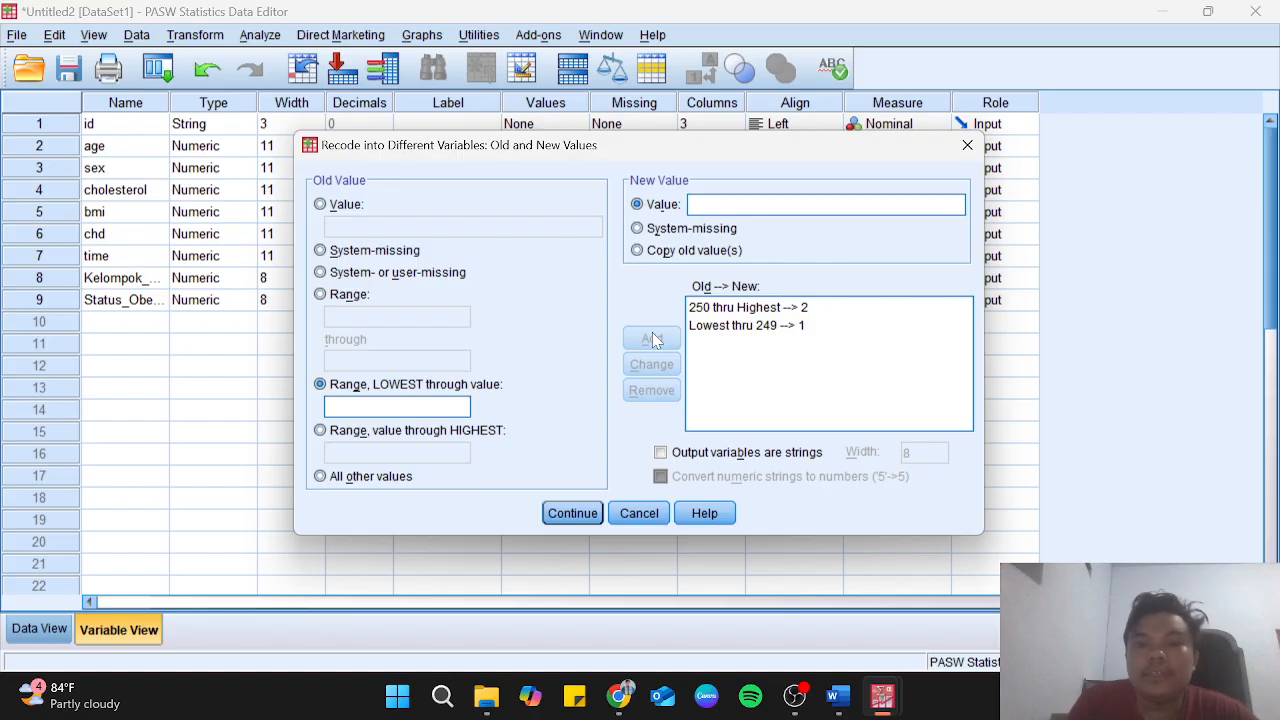
Accept the old and new value rules, run the cholesterol recode, and return to the Data Editor.
left_click(775, 333)
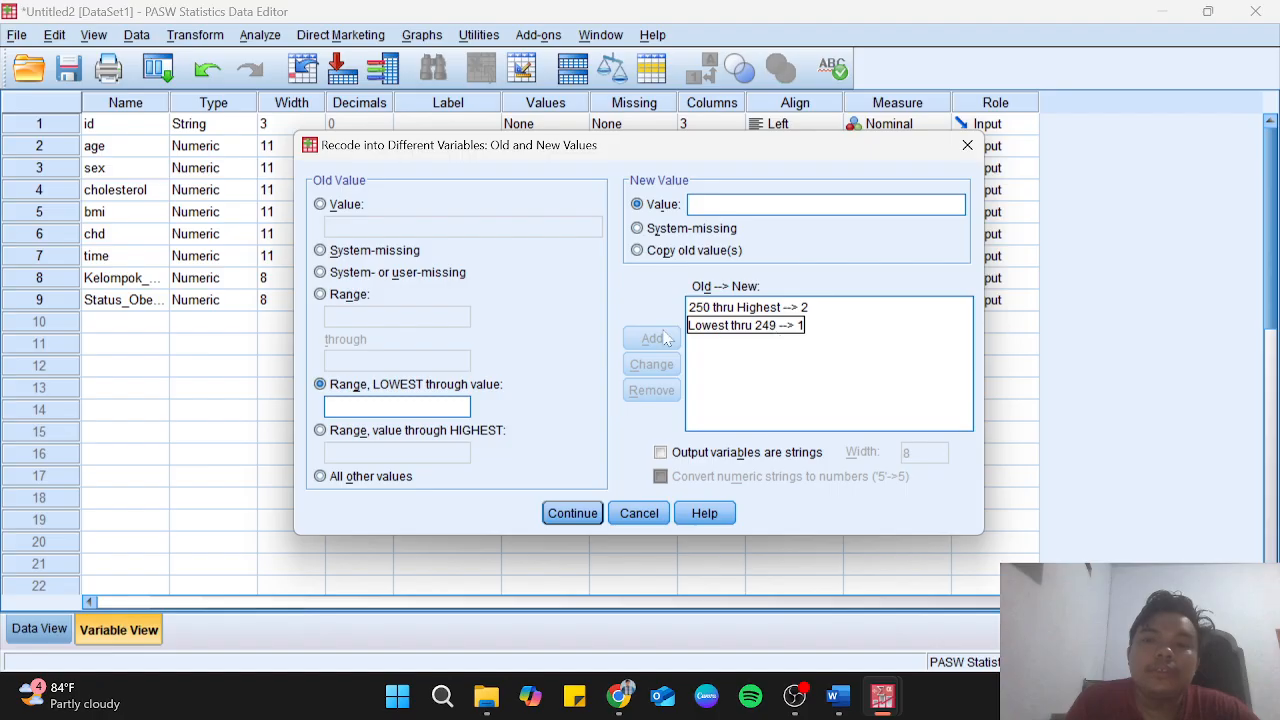
left_click(752, 352)
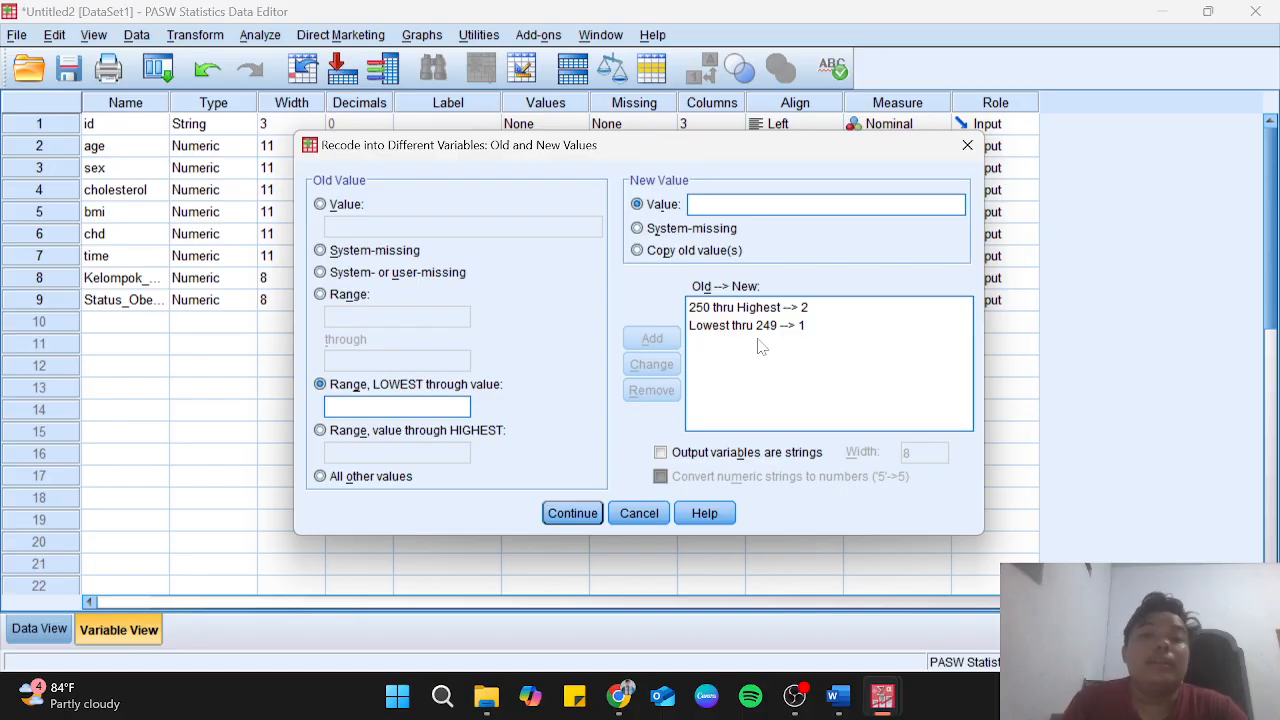
left_click(572, 513)
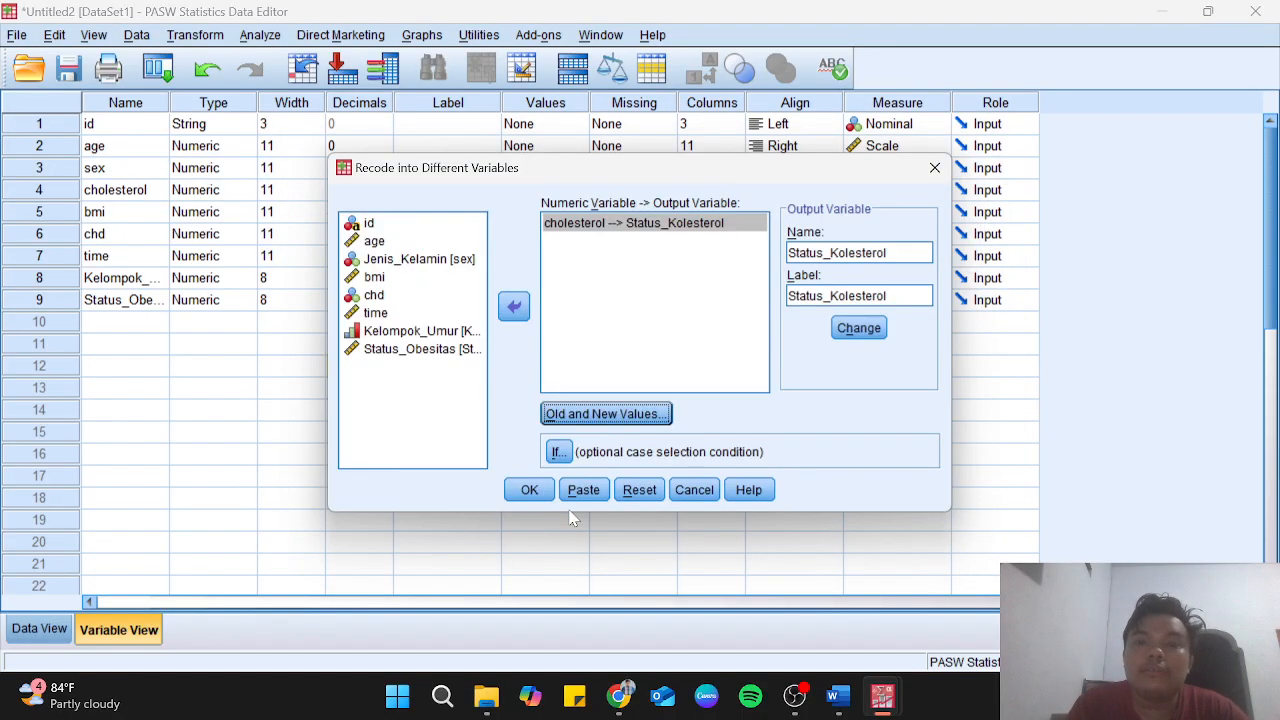
left_click(529, 489)
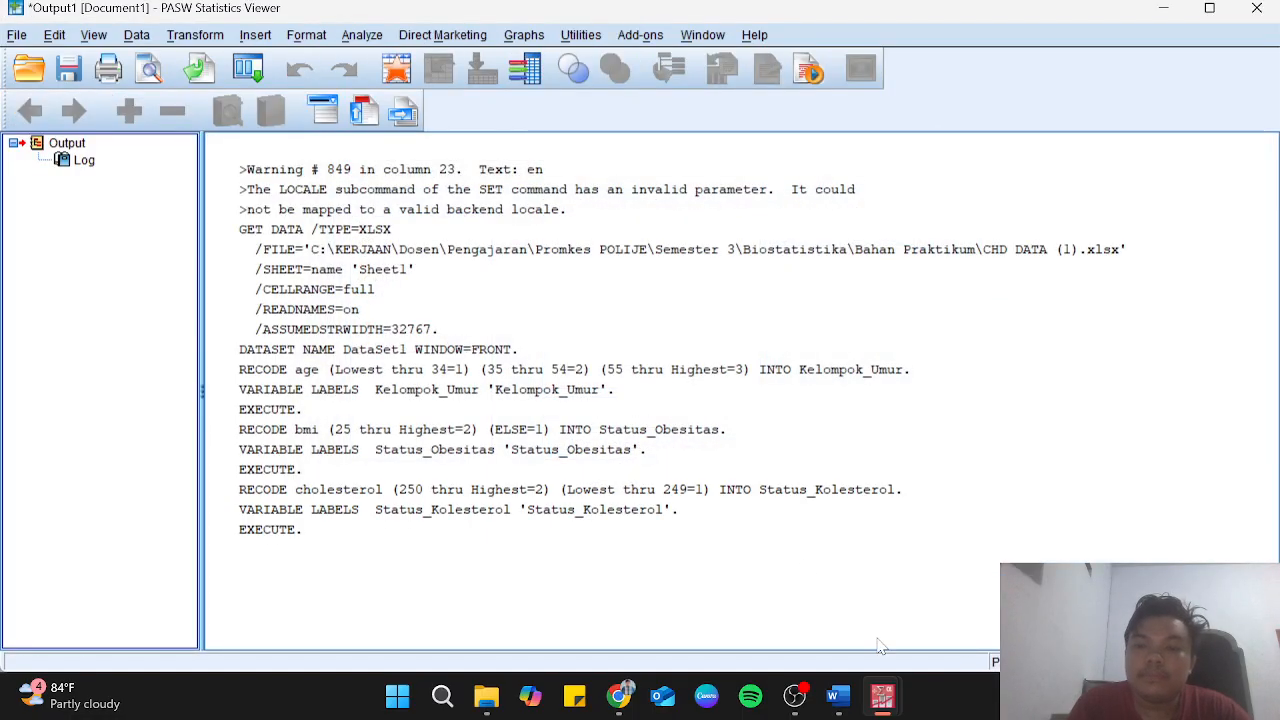
mouse_move(884, 700)
left_click(975, 605)
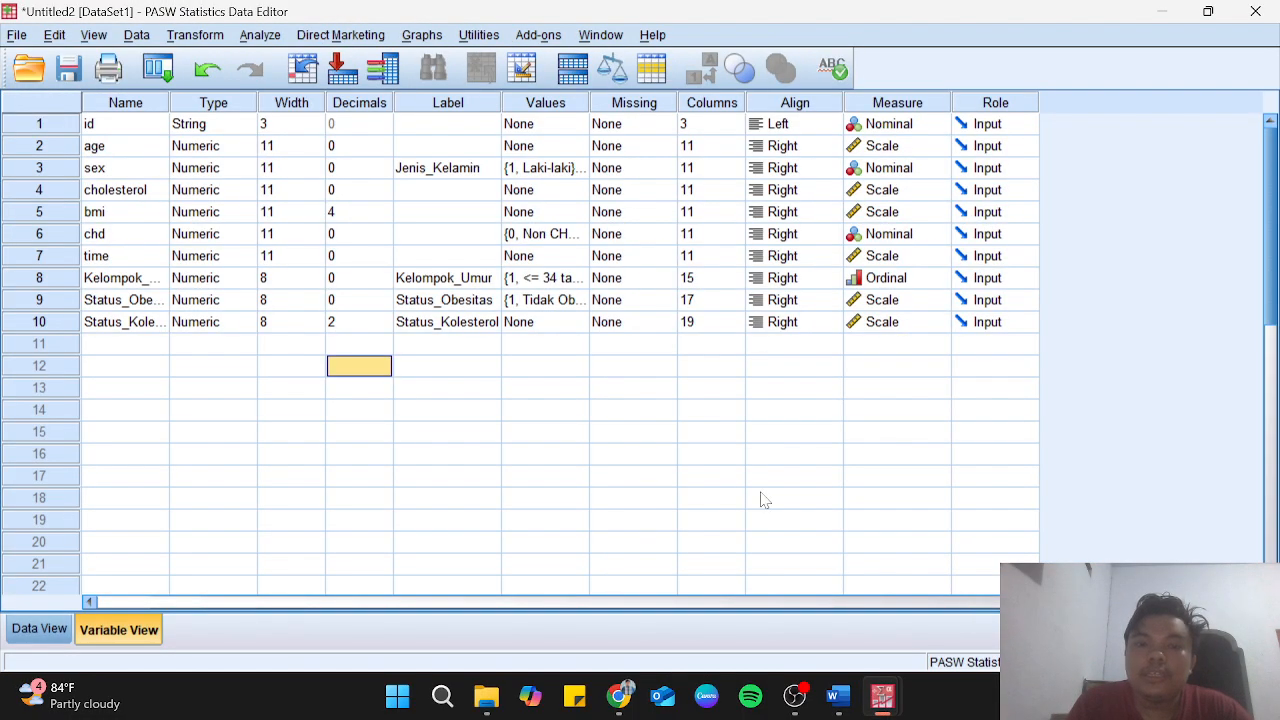
Add the value label Normal for value 1 of the Status_Kolesterol variable.
left_click(586, 334)
left_click(586, 334)
type("1")
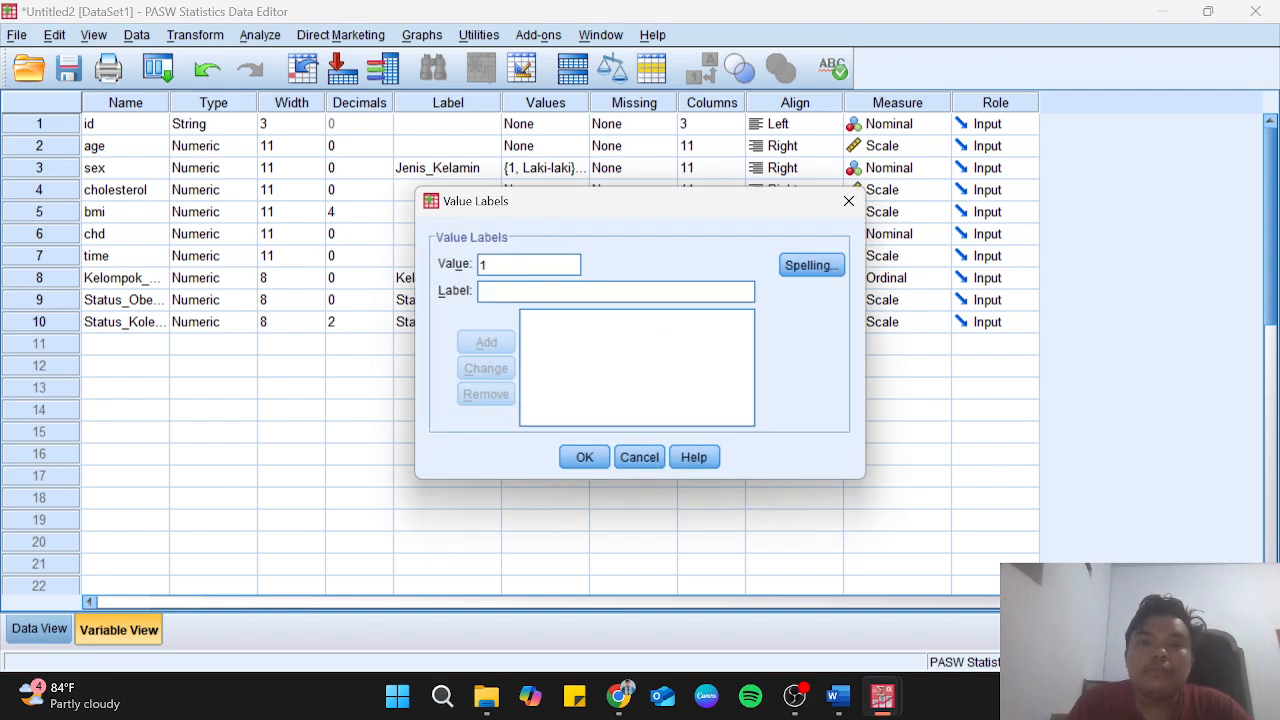
key("Tab")
type("Normal")
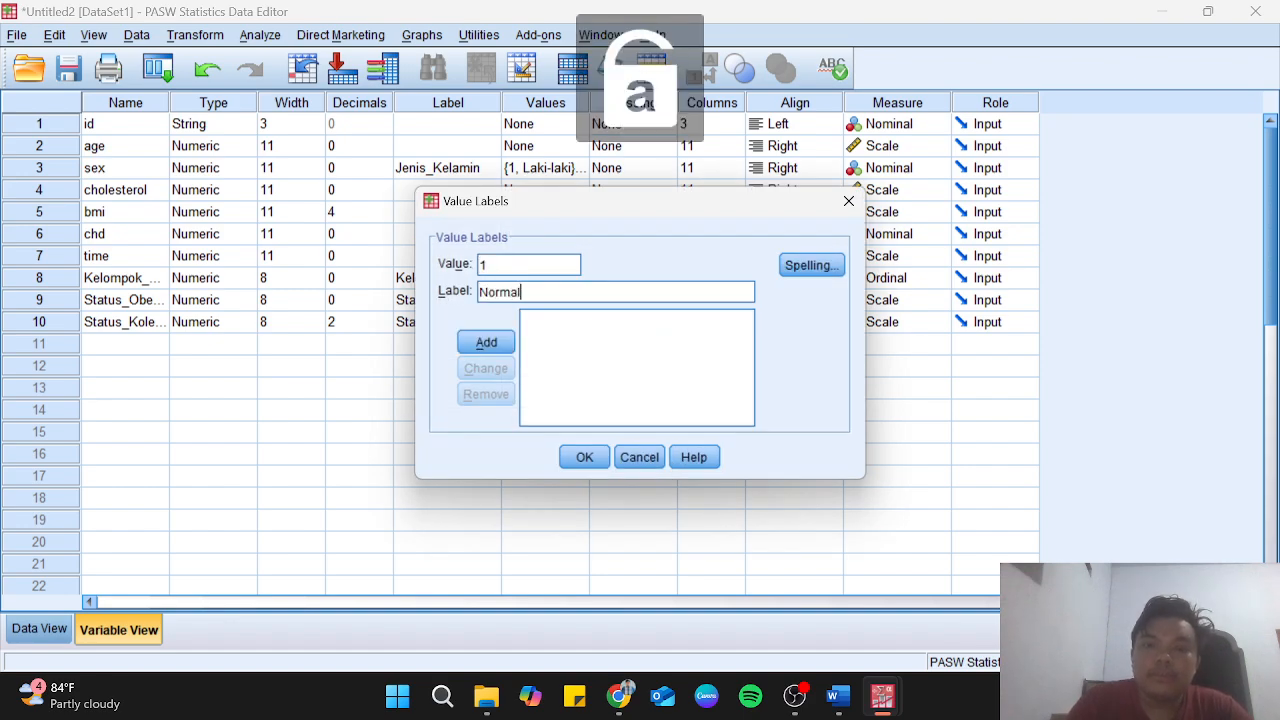
key("Return")
Add the label Hiperkolesterol for value 2 of Status_Kolesterol and apply the value labels.
type("2.00 = \"Normal")
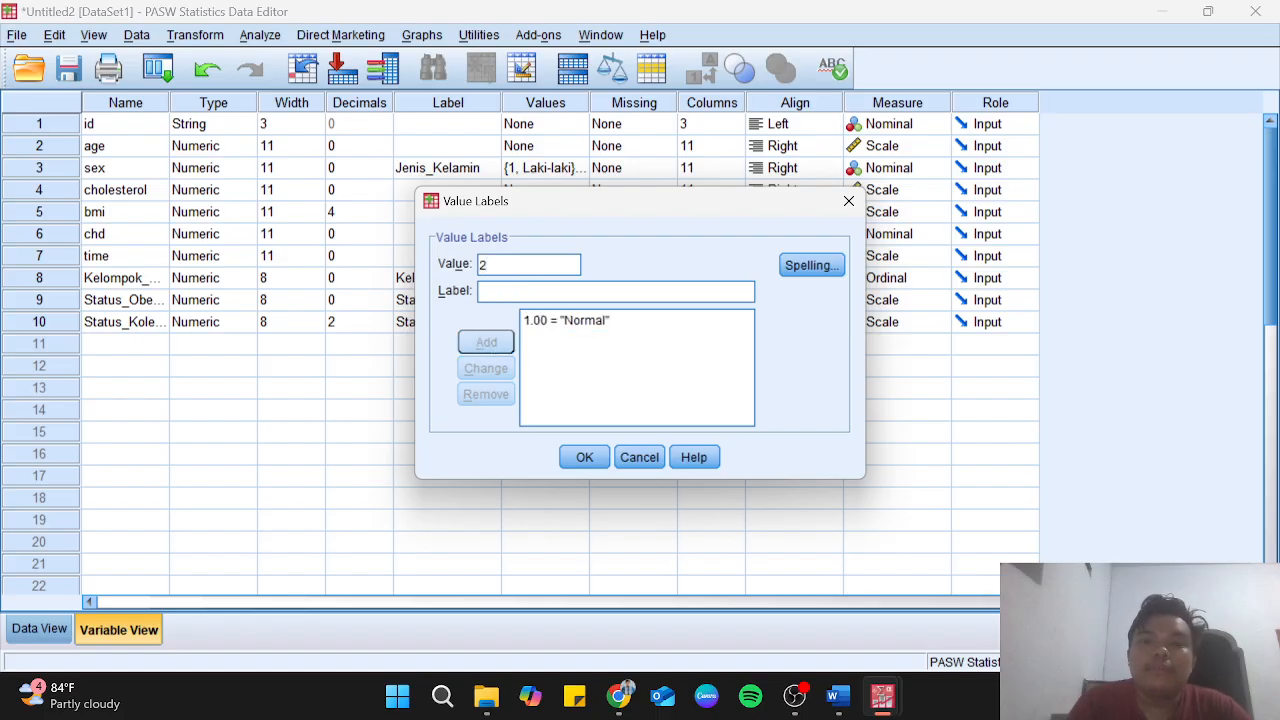
type("Hiperk")
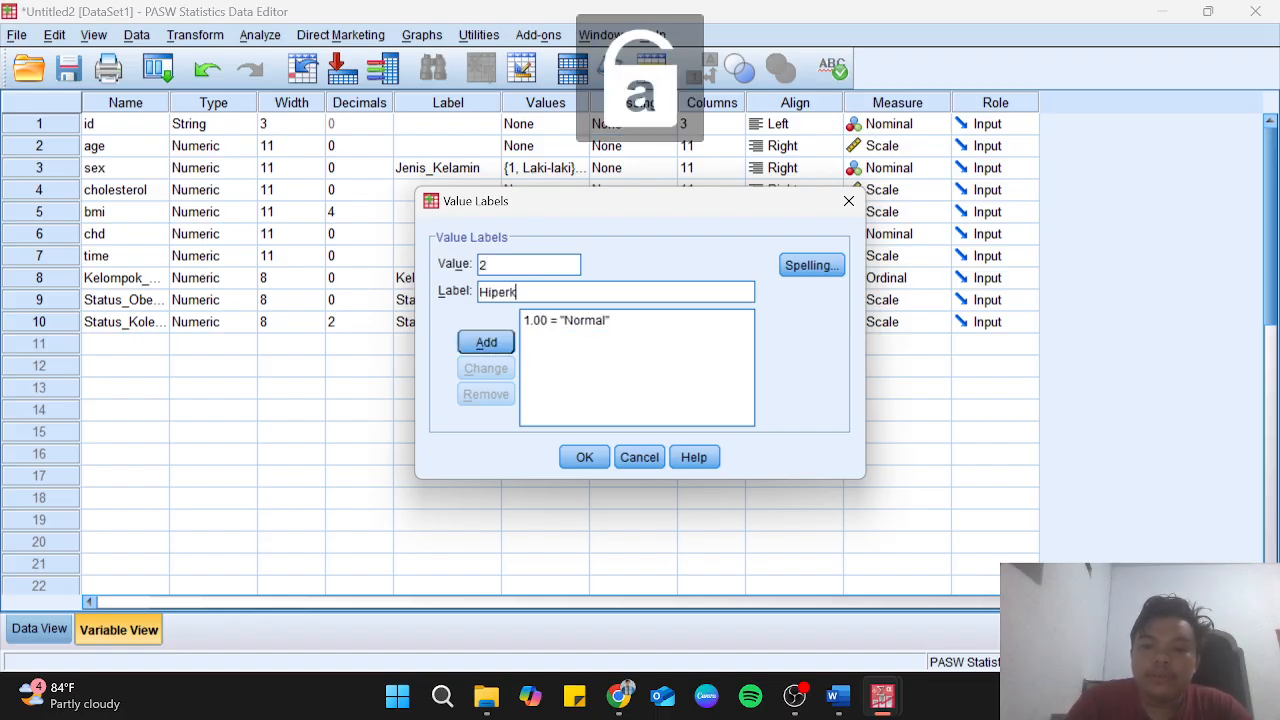
type("olesterol")
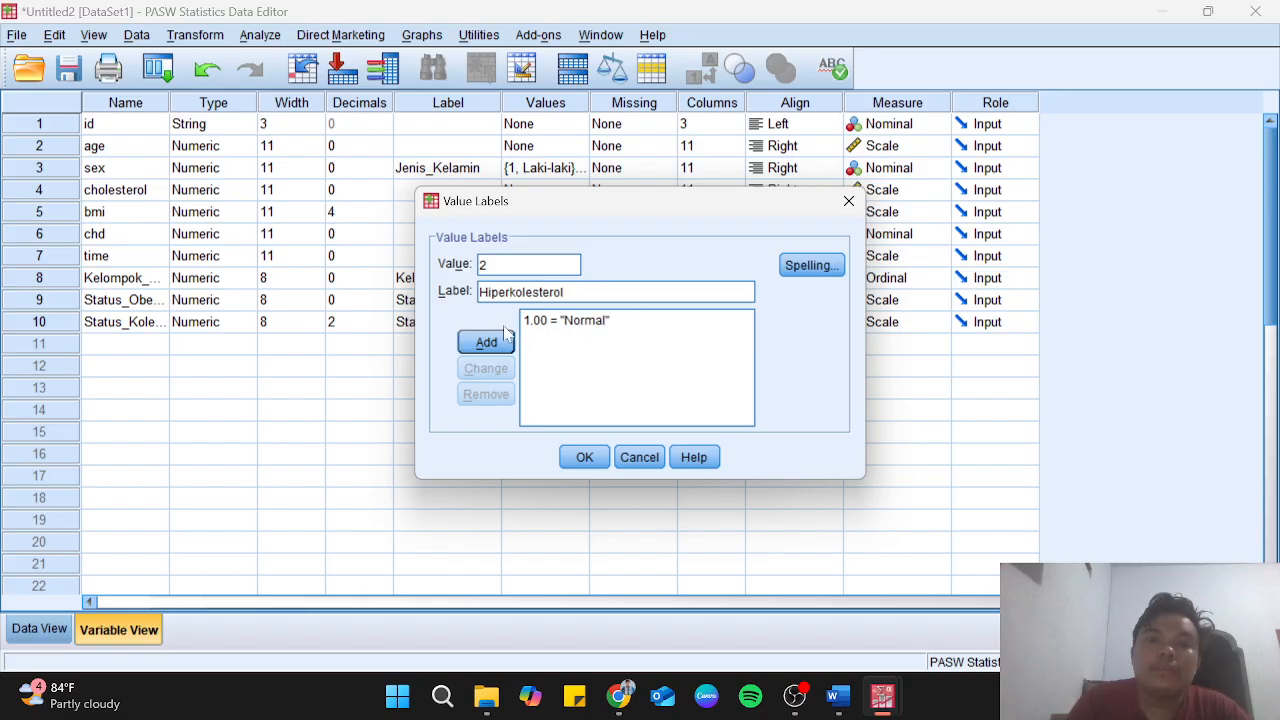
left_click(487, 343)
left_click(583, 457)
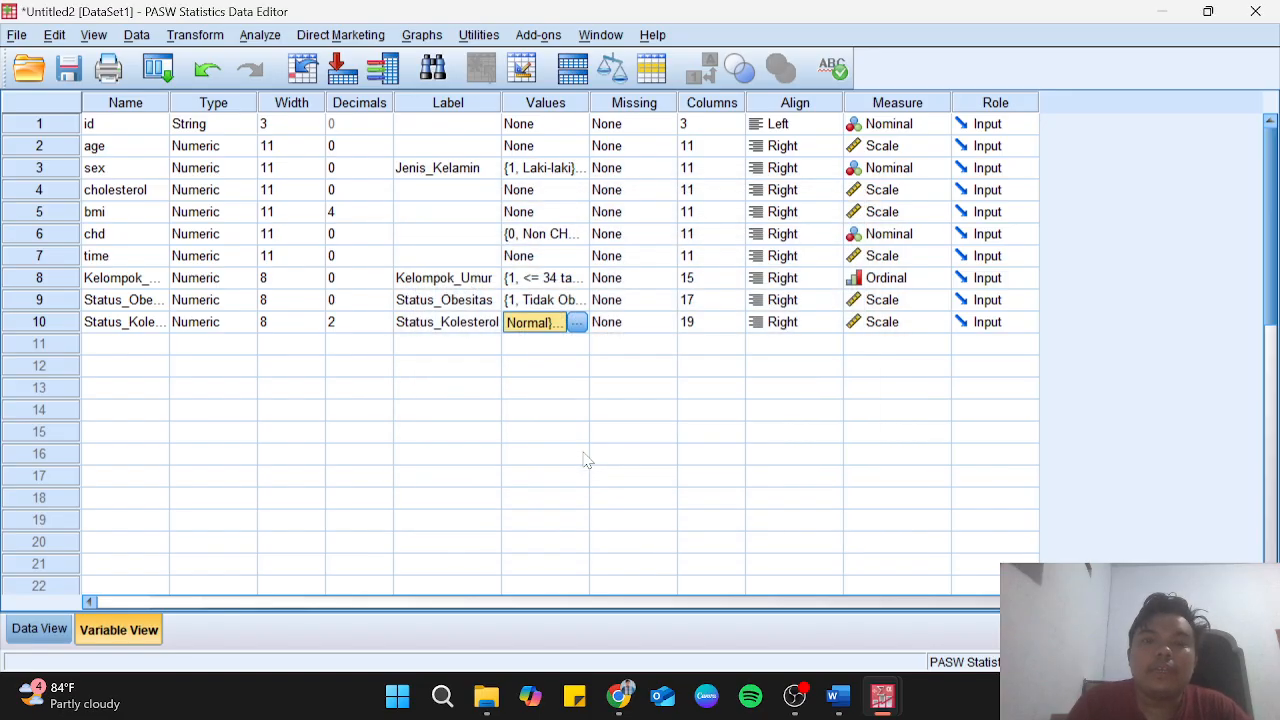
Set the decimals of Status_Kolesterol to 0 and delete the stray variable in row 11.
left_click(383, 338)
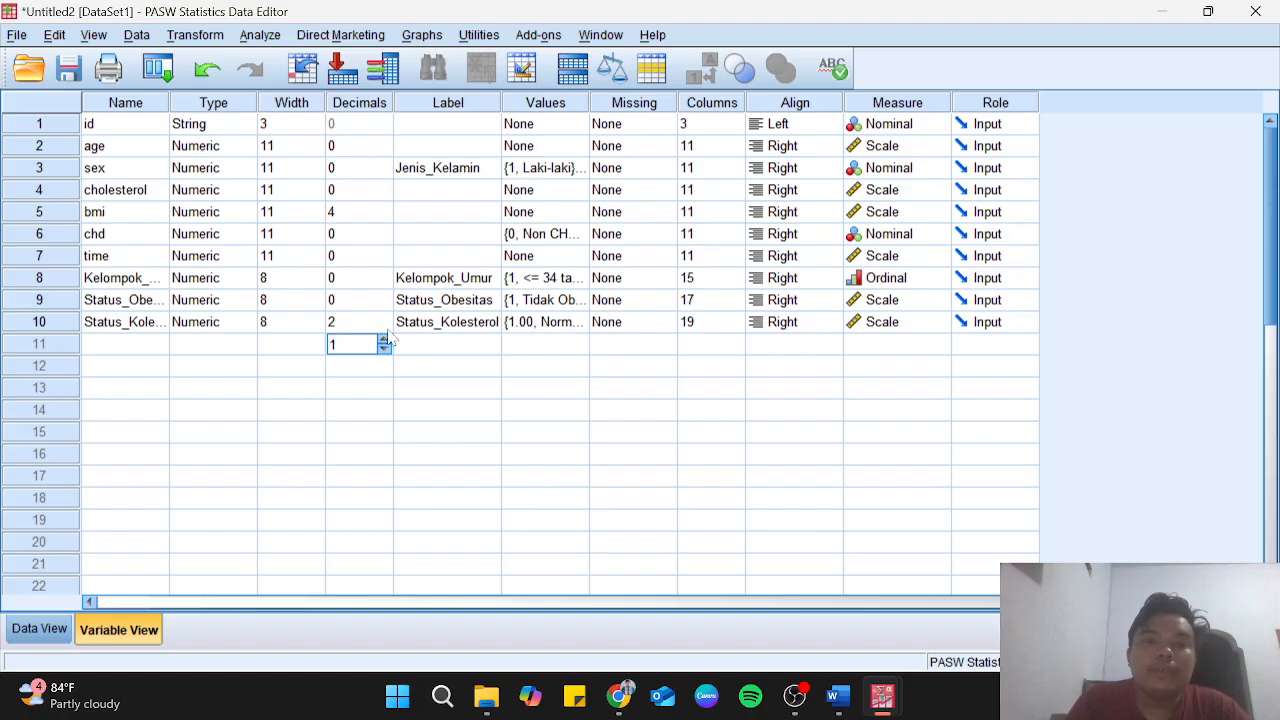
left_click(388, 329)
left_click(70, 349)
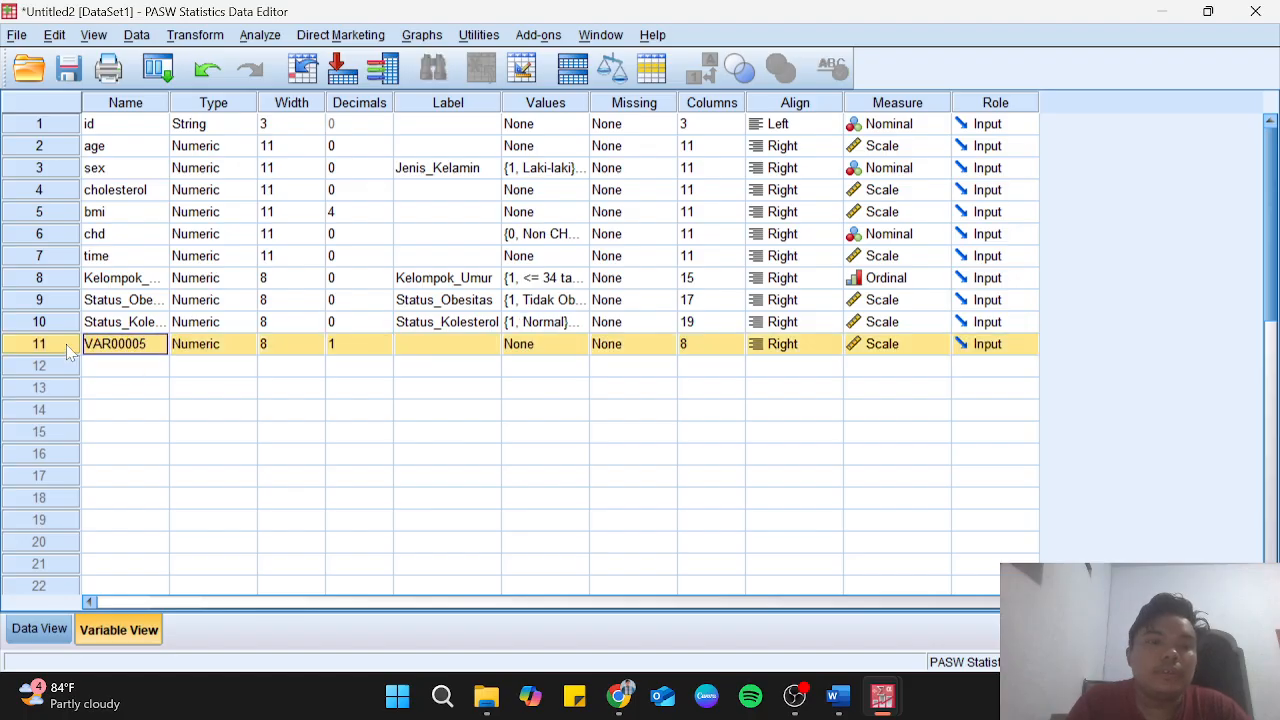
right_click(70, 349)
left_click(115, 411)
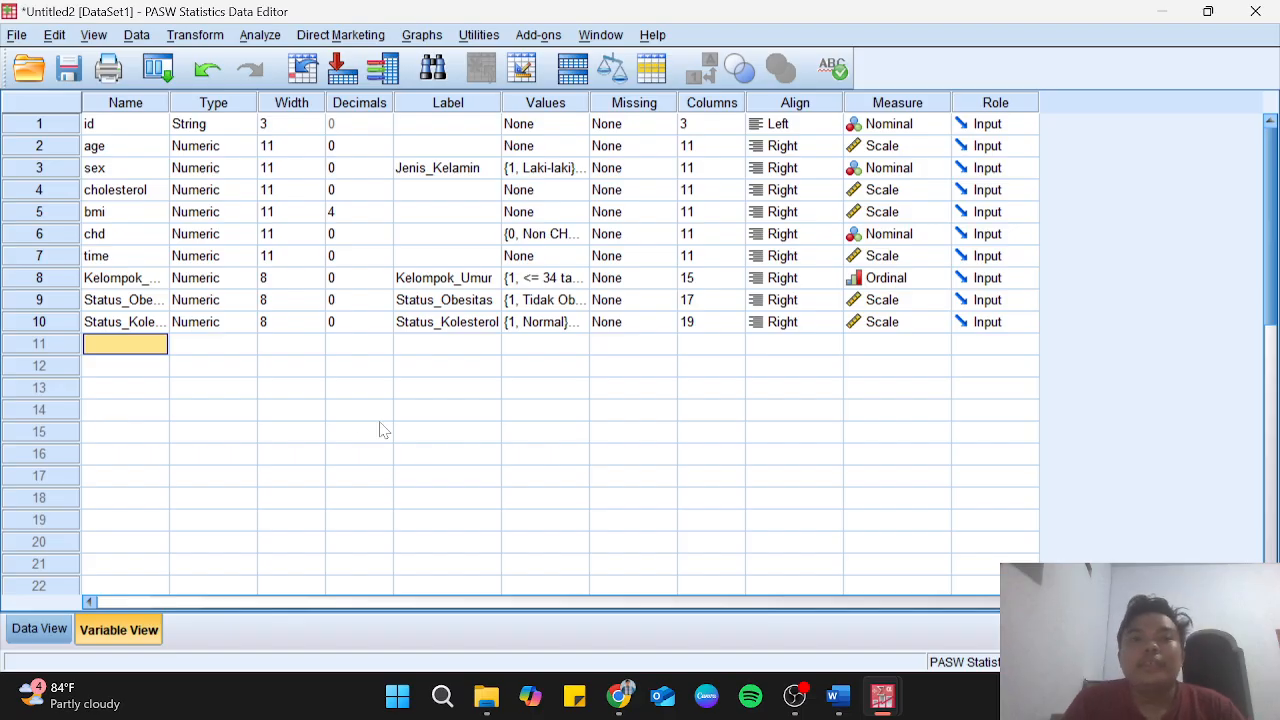
Start a Frequencies analysis and add Kelompok_Umur as the first variable to analyse.
left_click(264, 36)
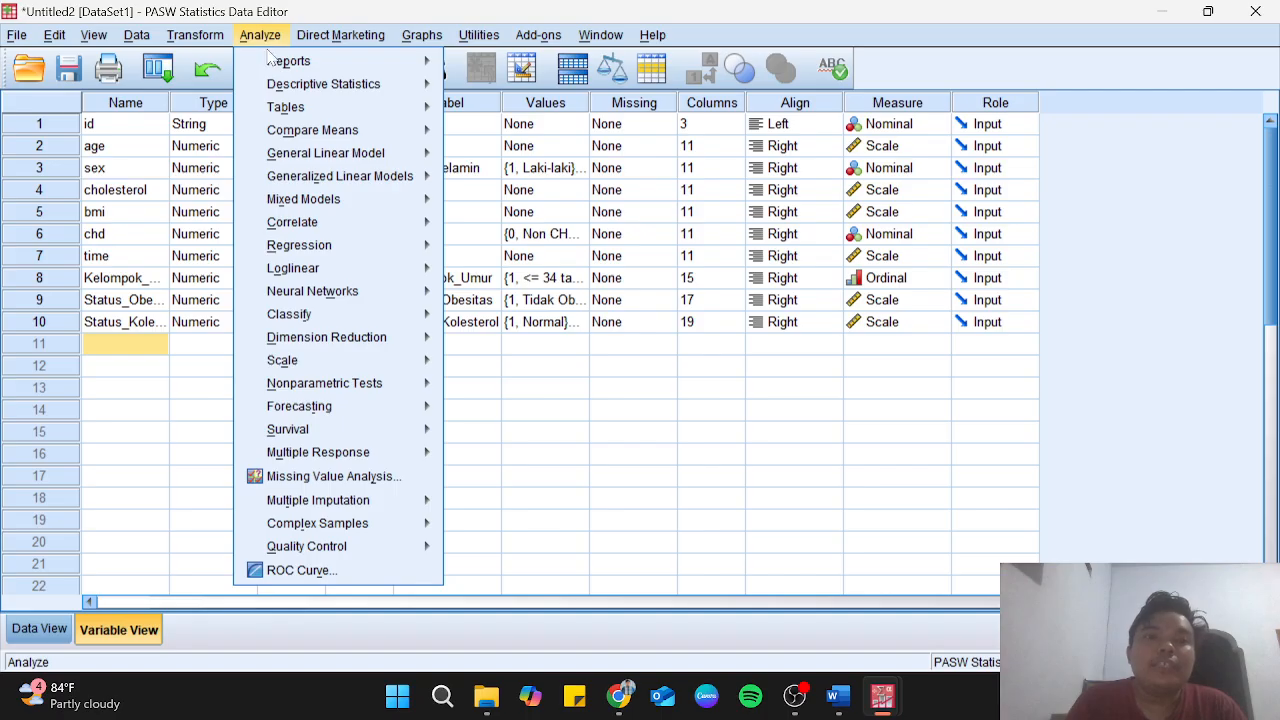
mouse_move(280, 88)
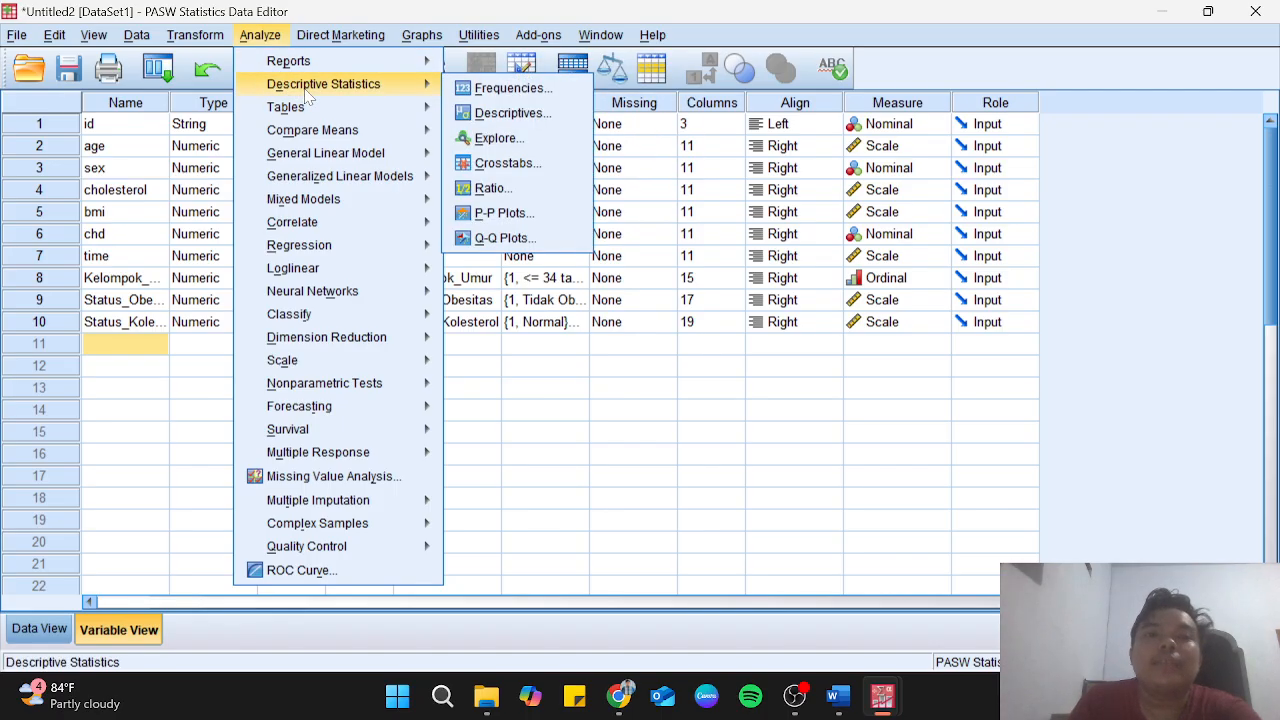
left_click(513, 90)
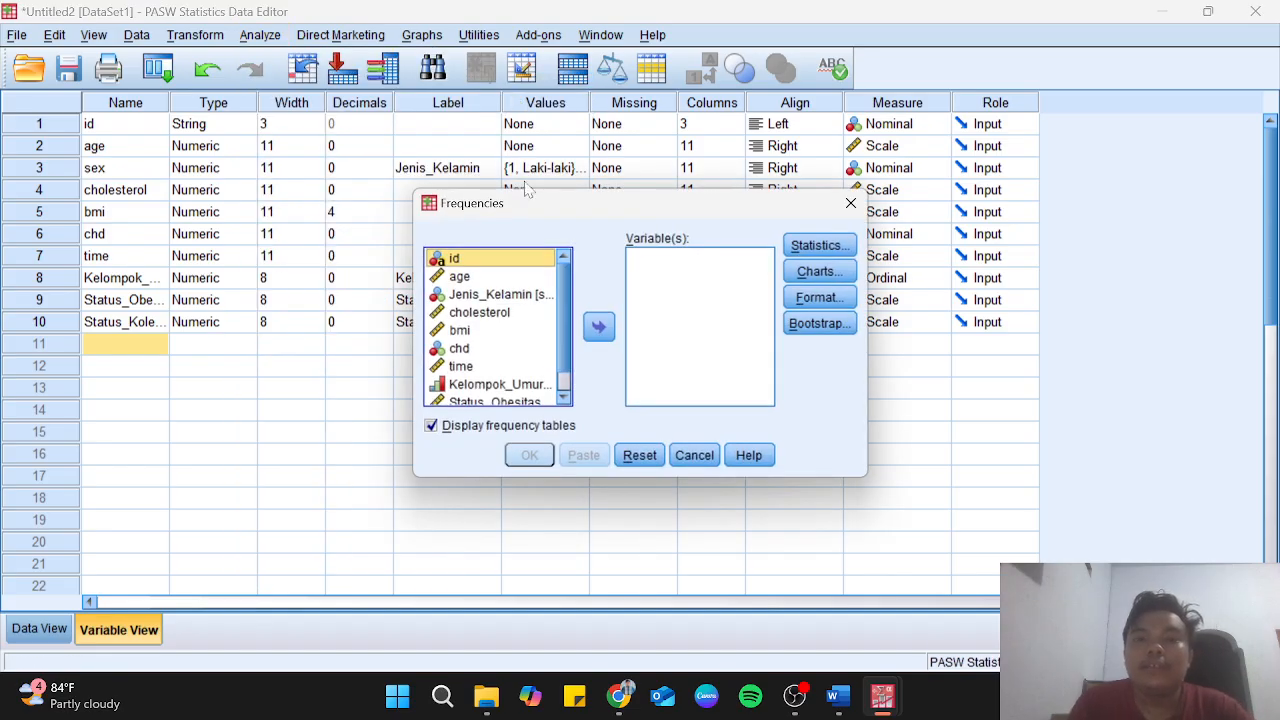
scroll(560, 295, "down", 1)
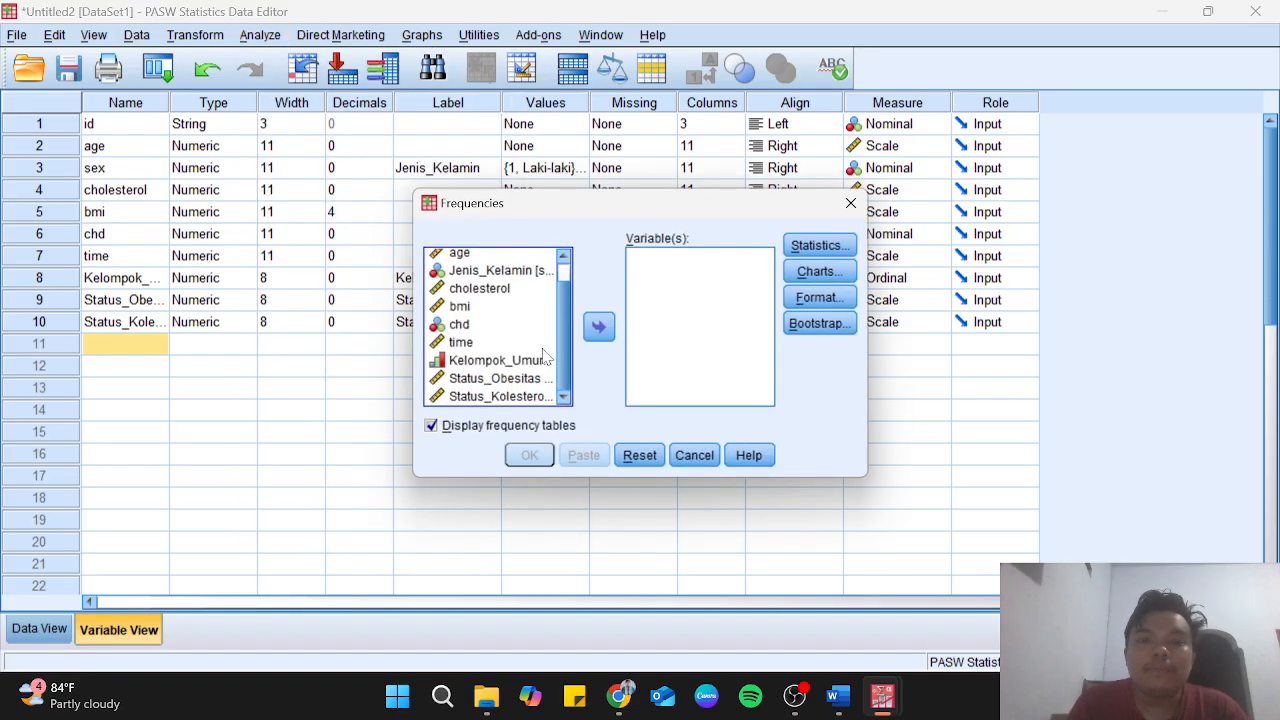
left_click(548, 360)
left_click(610, 327)
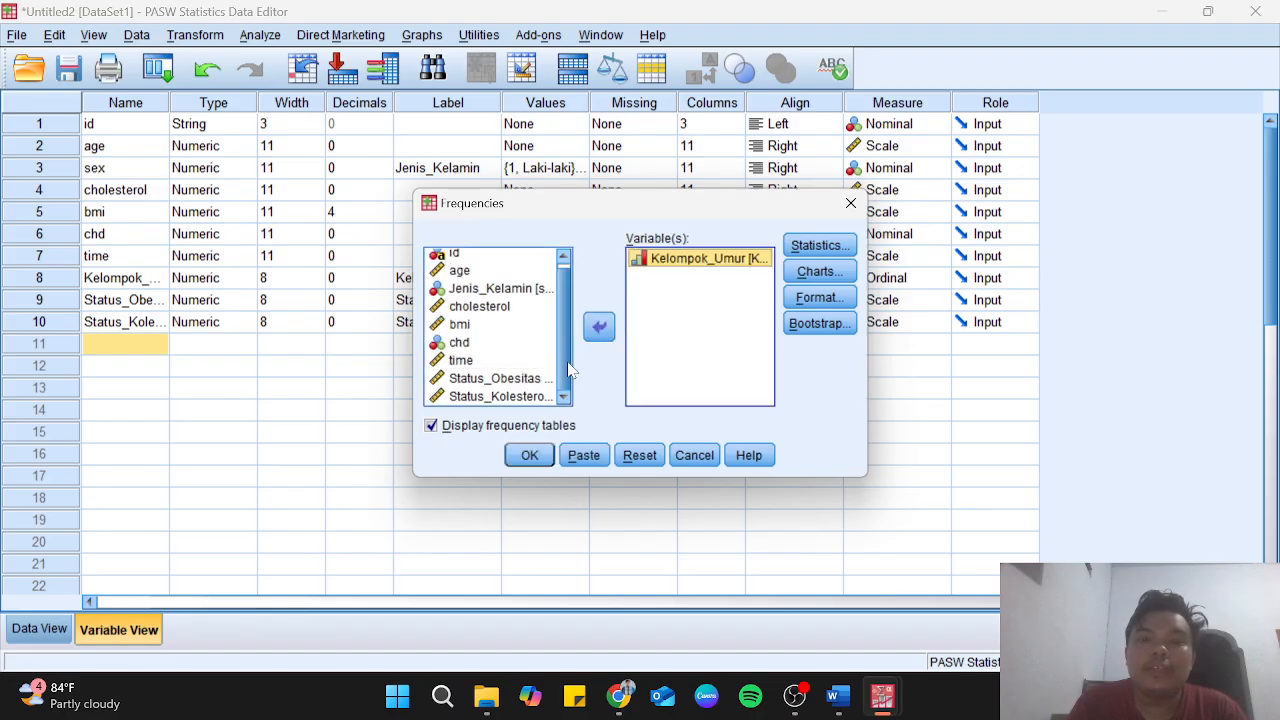
Add Status_Obesitas and Status_Kolesterol to the analysis and generate the frequency tables.
left_click(519, 384)
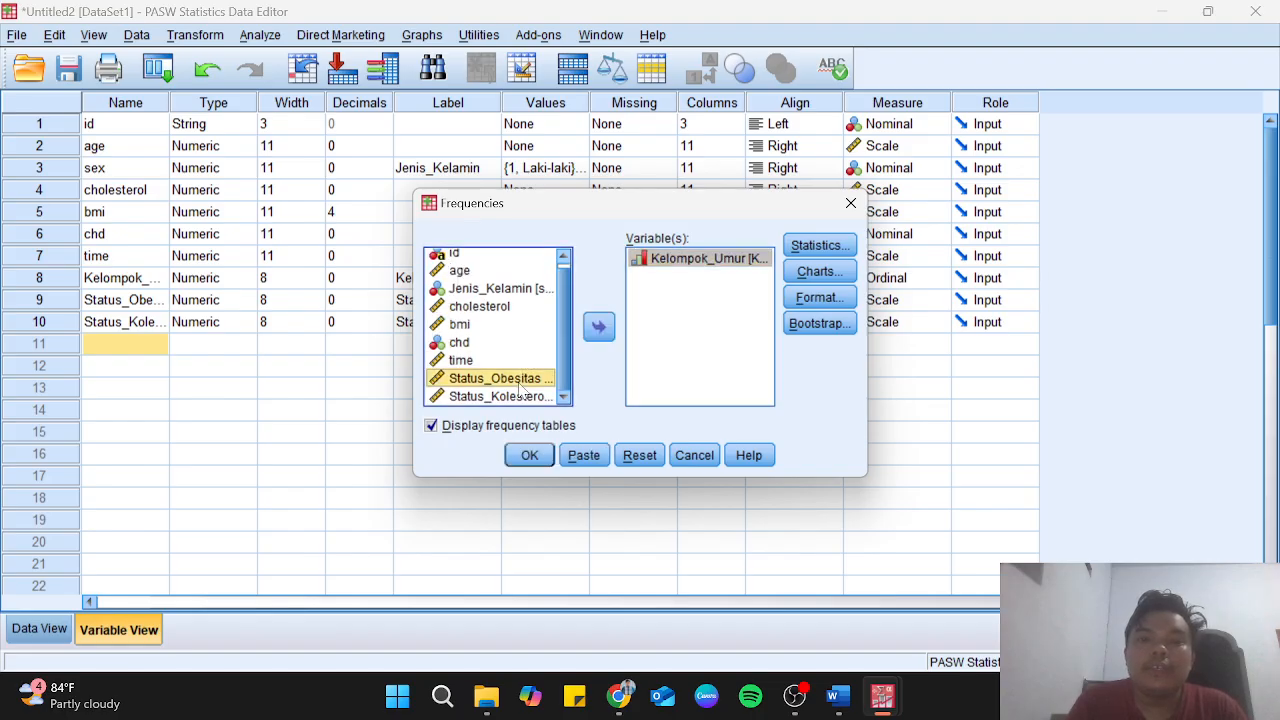
left_click(598, 330)
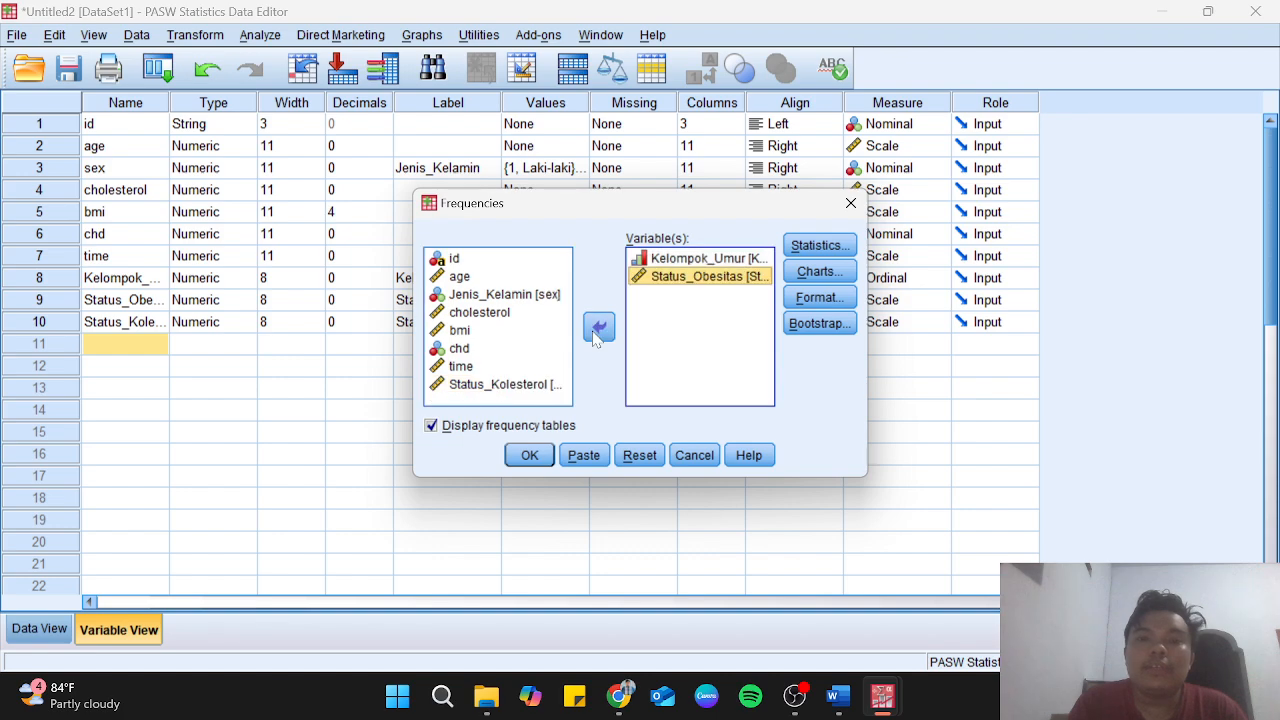
left_click(547, 386)
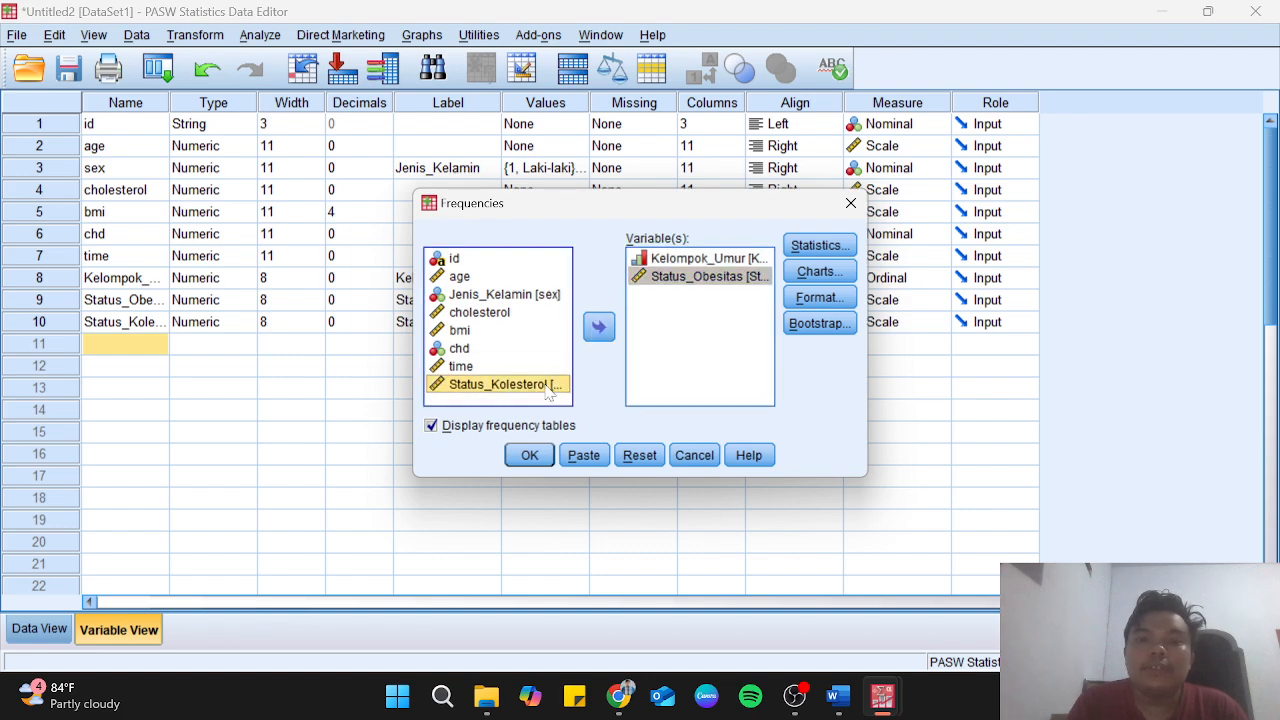
left_click(599, 328)
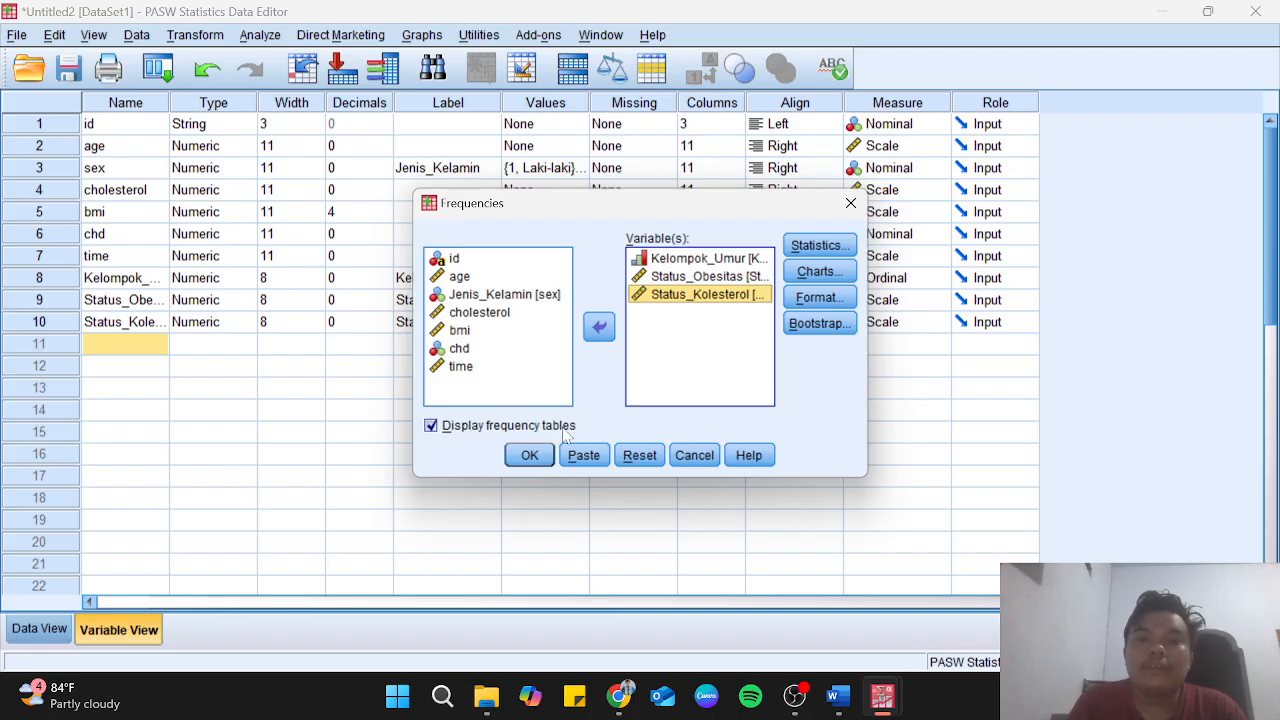
left_click(538, 460)
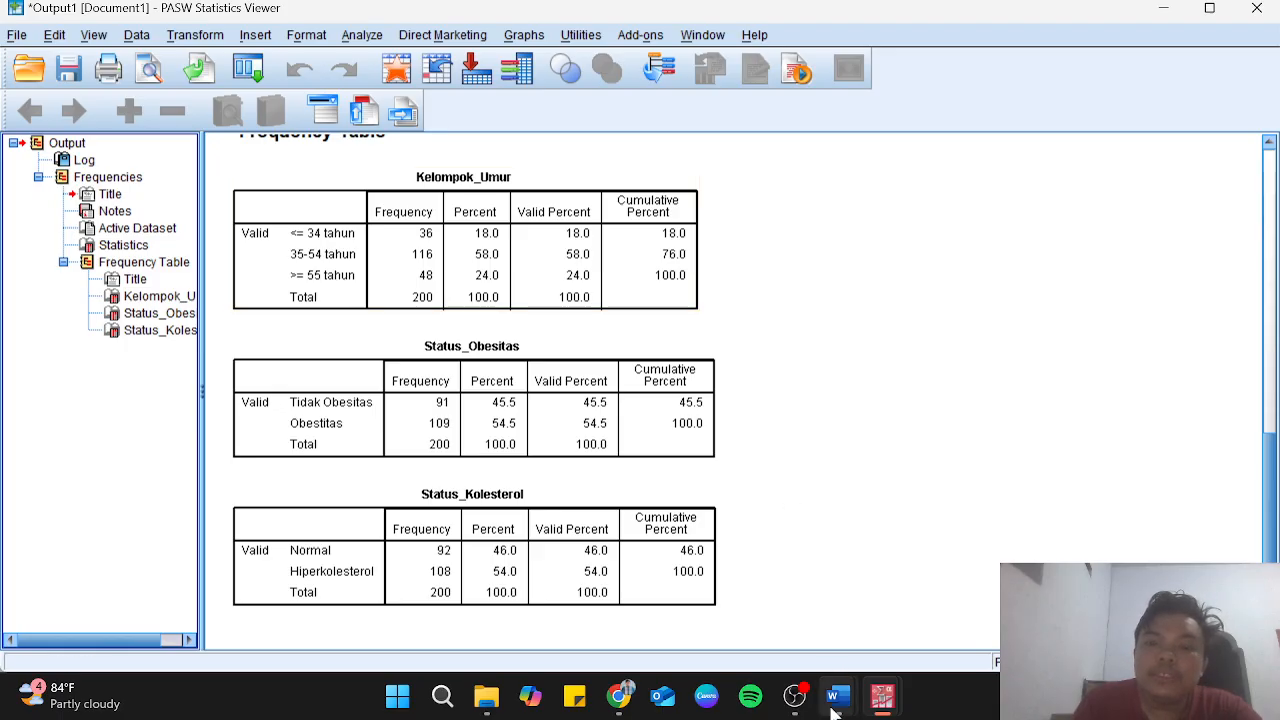
Switch to the Word assignment document and read questions 2 to 5, starting with the age and sex summary task.
mouse_move(835, 710)
left_click(794, 632)
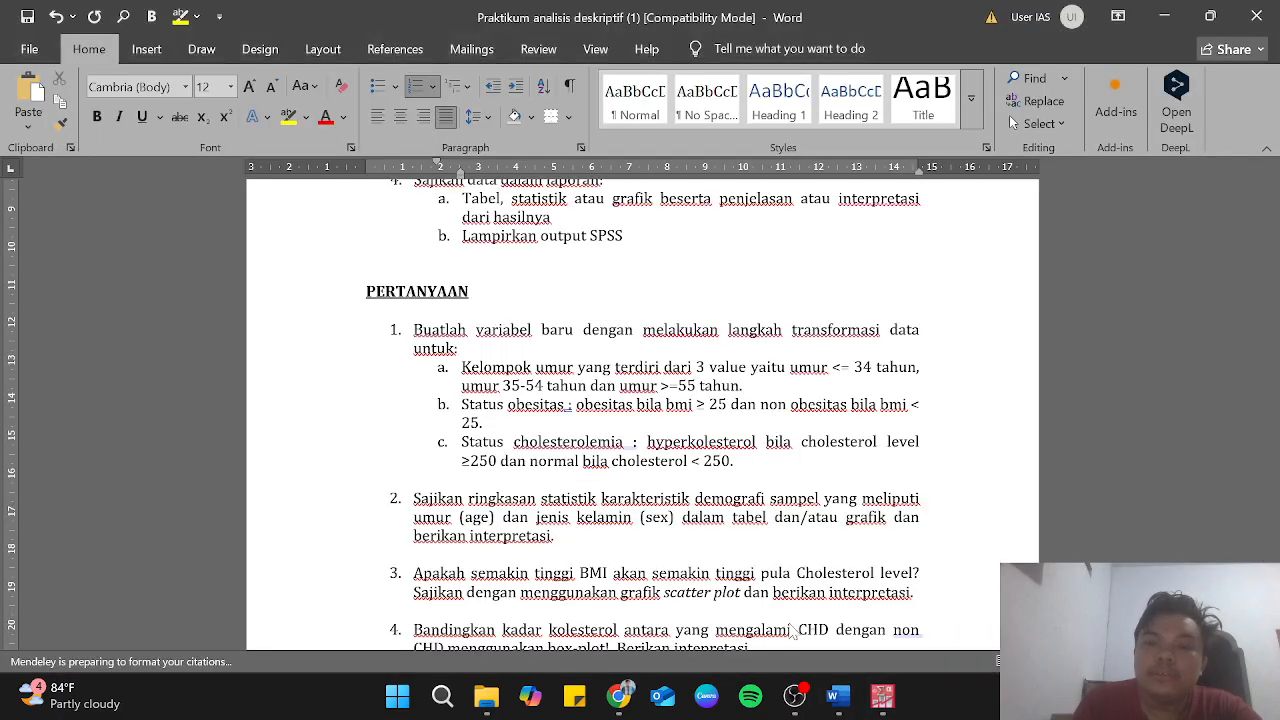
scroll(1009, 115, "down", 3)
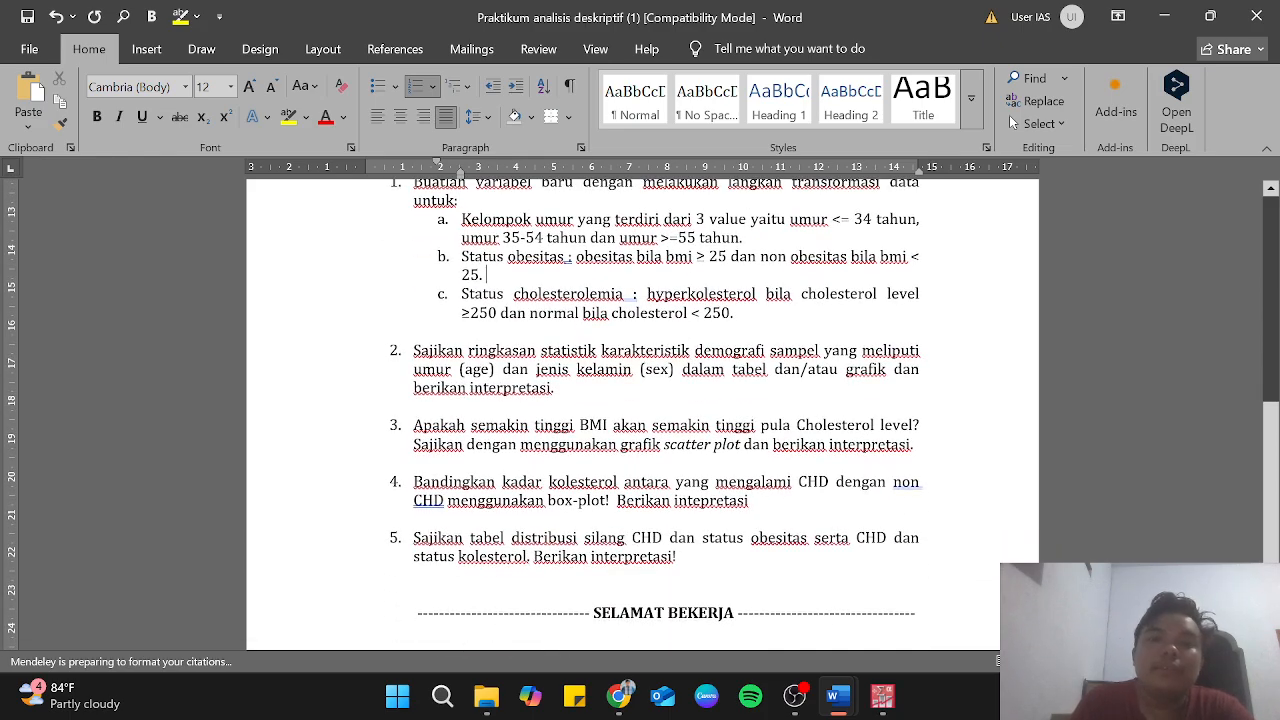
scroll(1009, 115, "up", 1)
scroll(1009, 115, "down", 2)
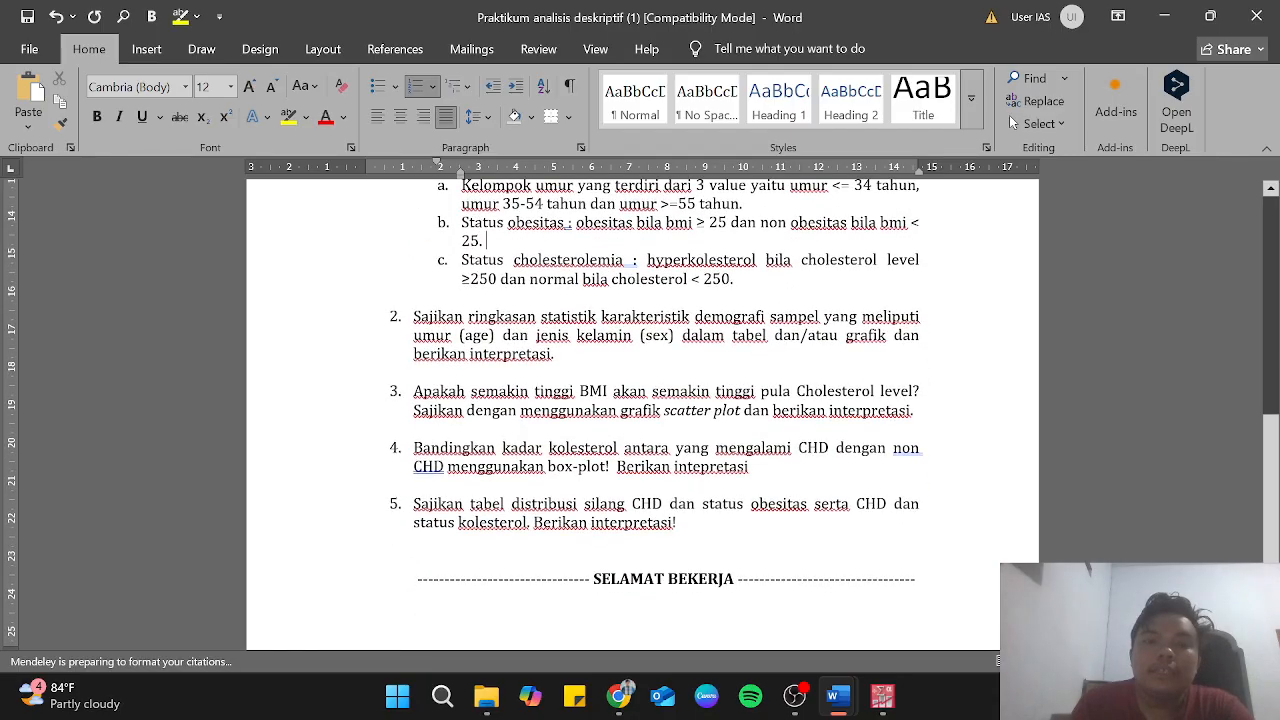
left_click(558, 354)
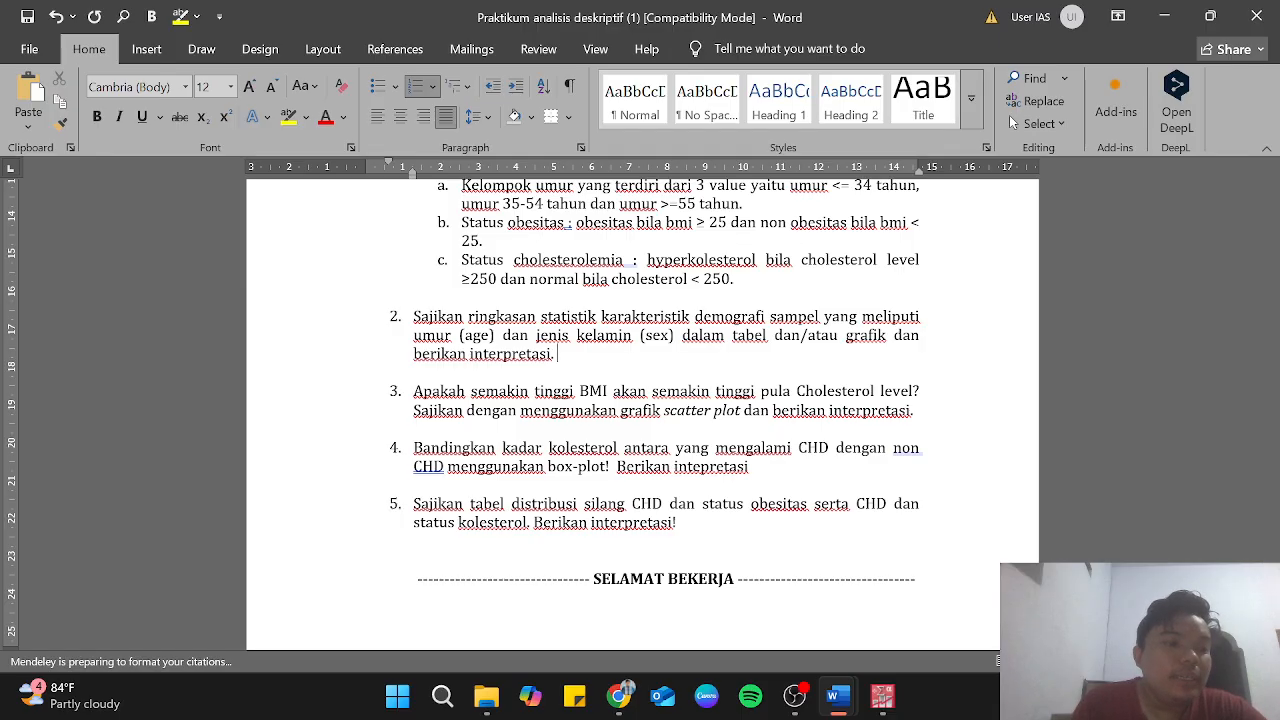
scroll(642, 414, "down", 1)
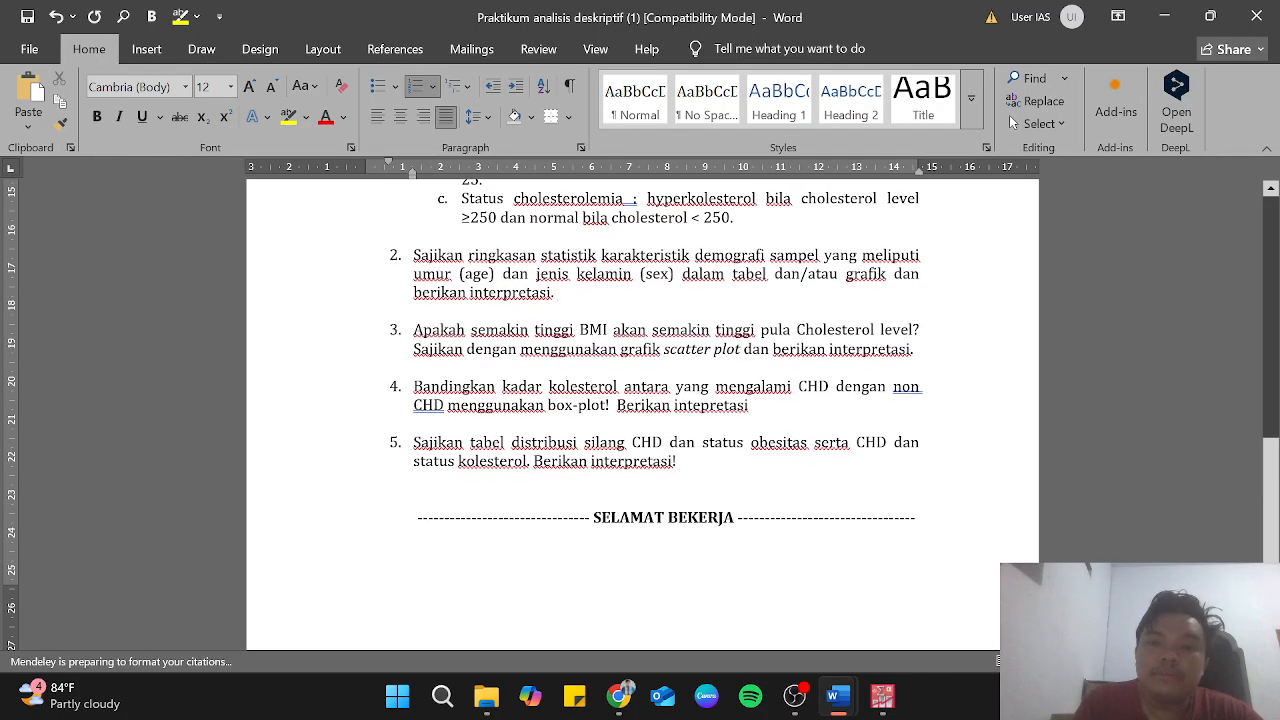
Return to the PASW Data Editor and rerun Frequencies for Kelompok_Umur only, removing Status_Obesitas and Status_Kolesterol.
left_click(882, 695)
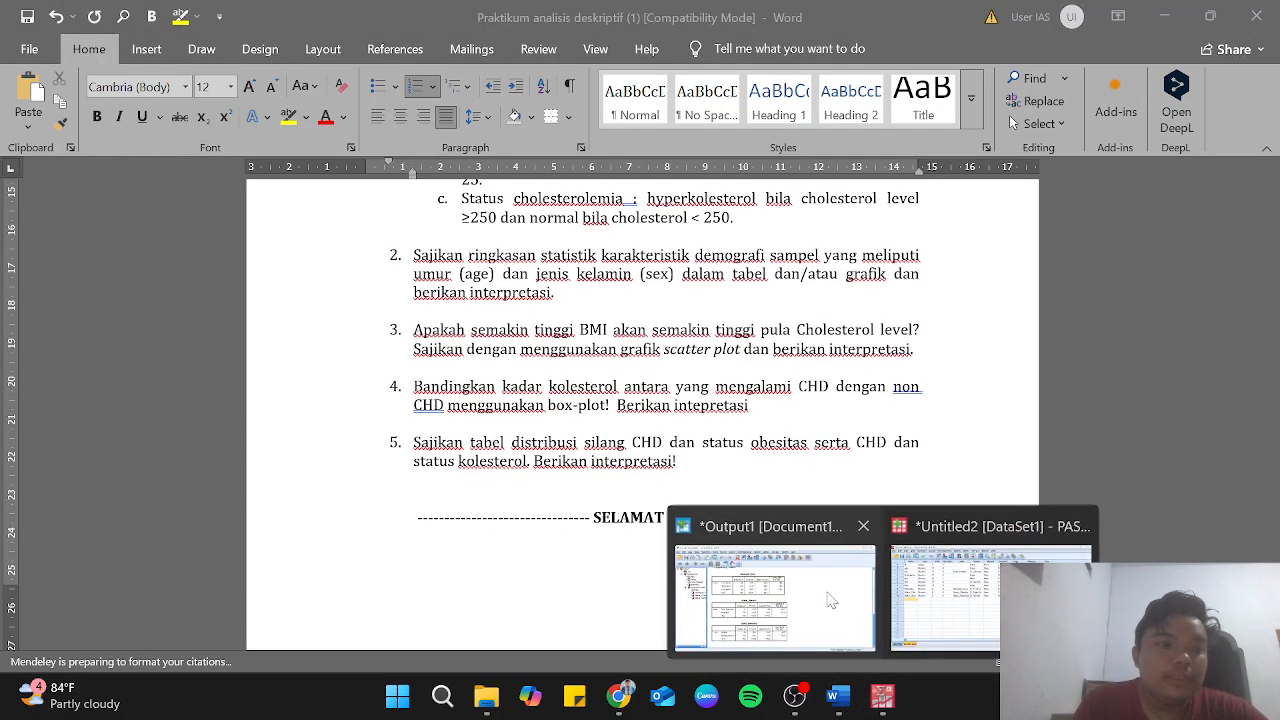
left_click(830, 600)
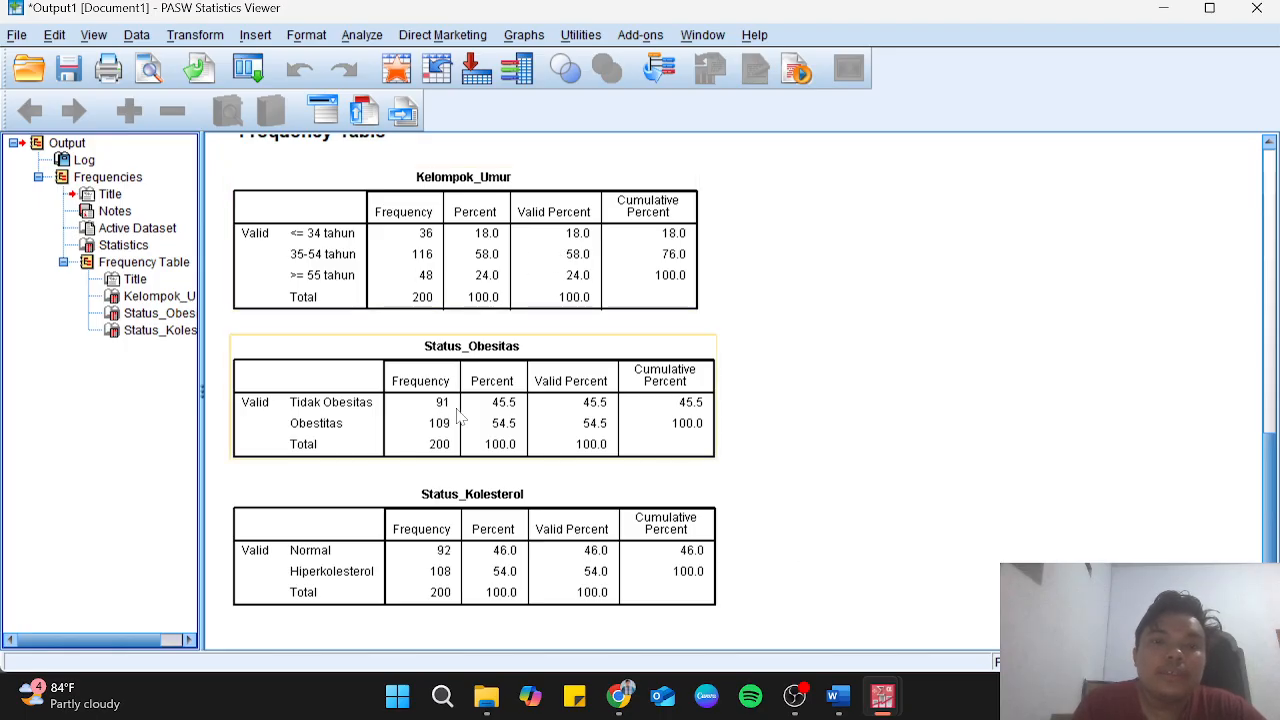
mouse_move(882, 697)
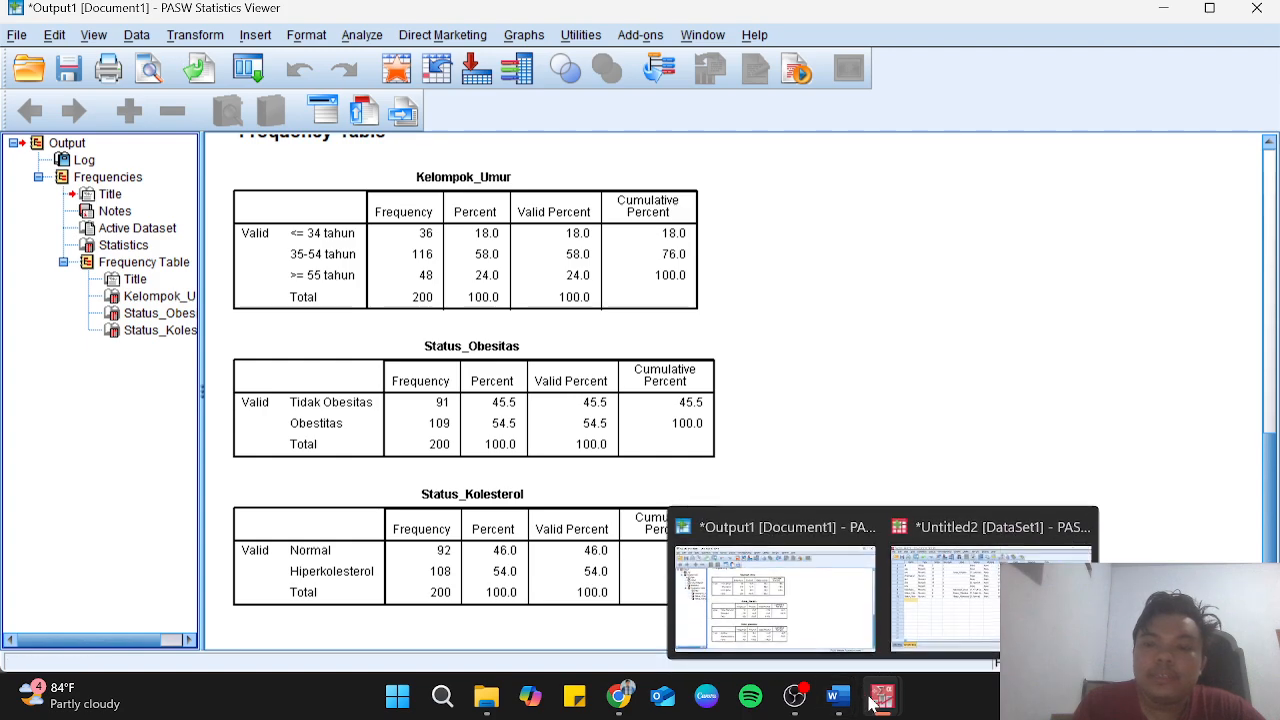
left_click(947, 620)
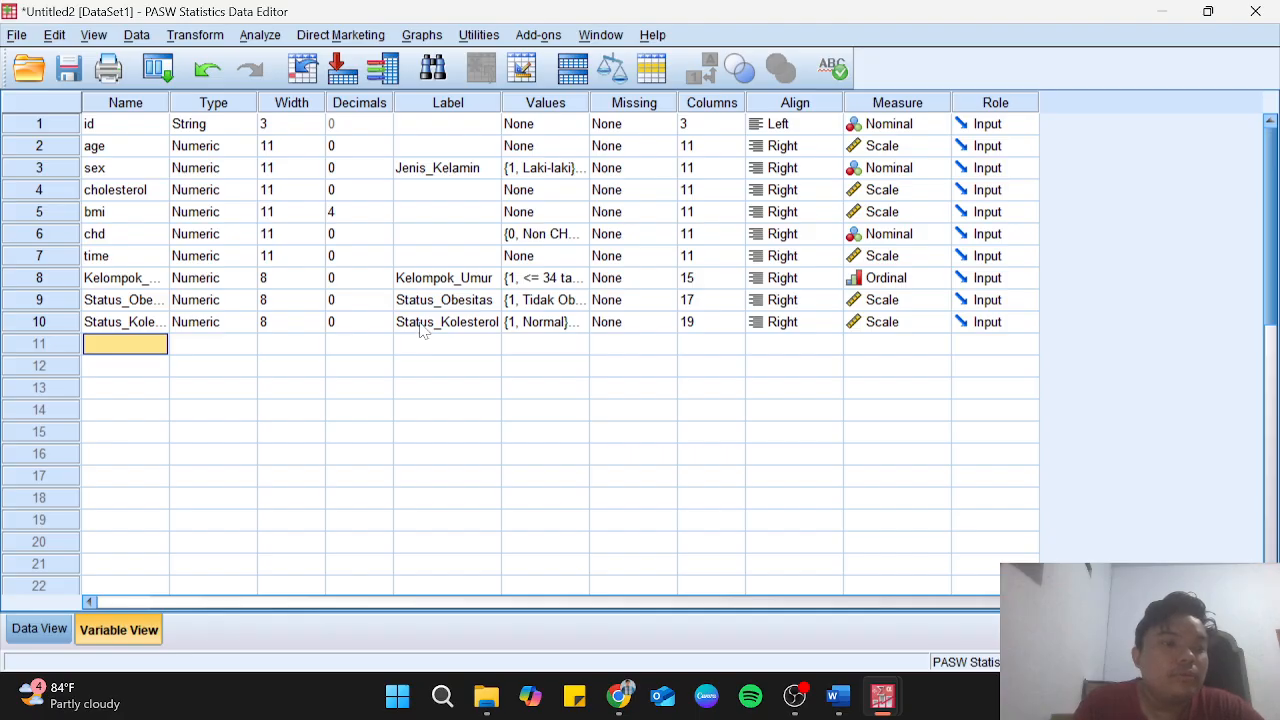
left_click(259, 38)
mouse_move(287, 88)
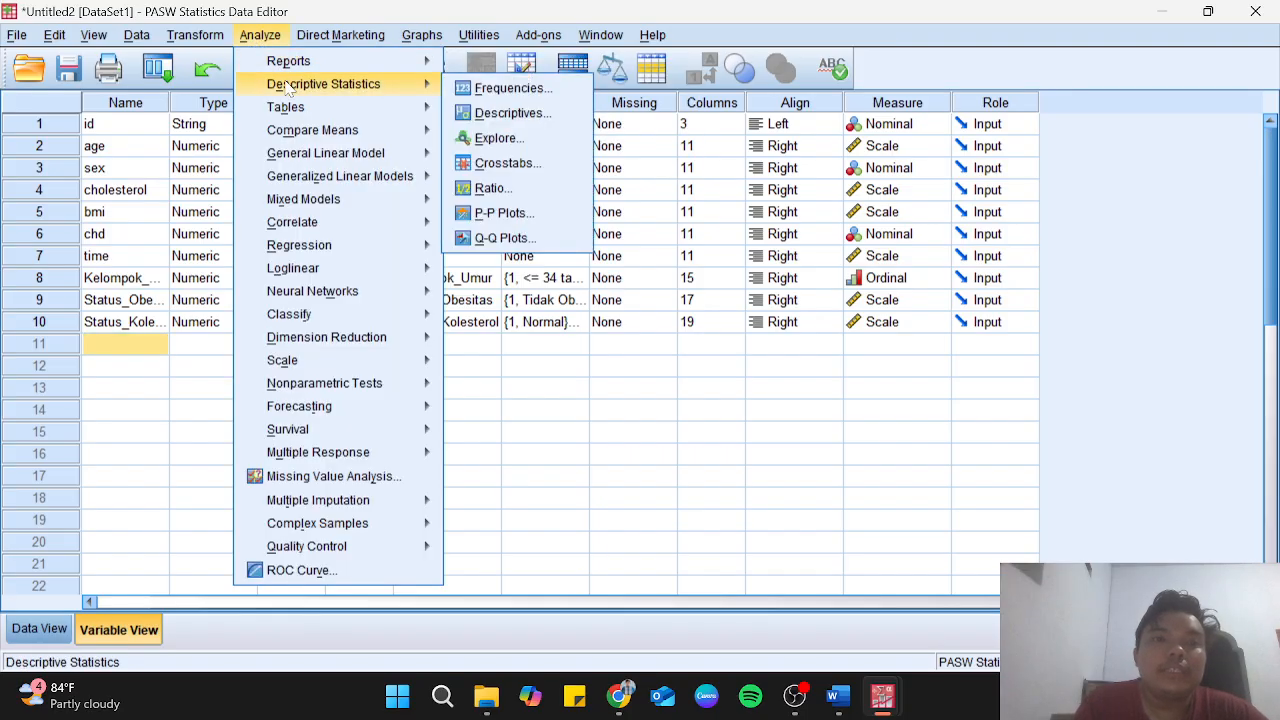
left_click(505, 88)
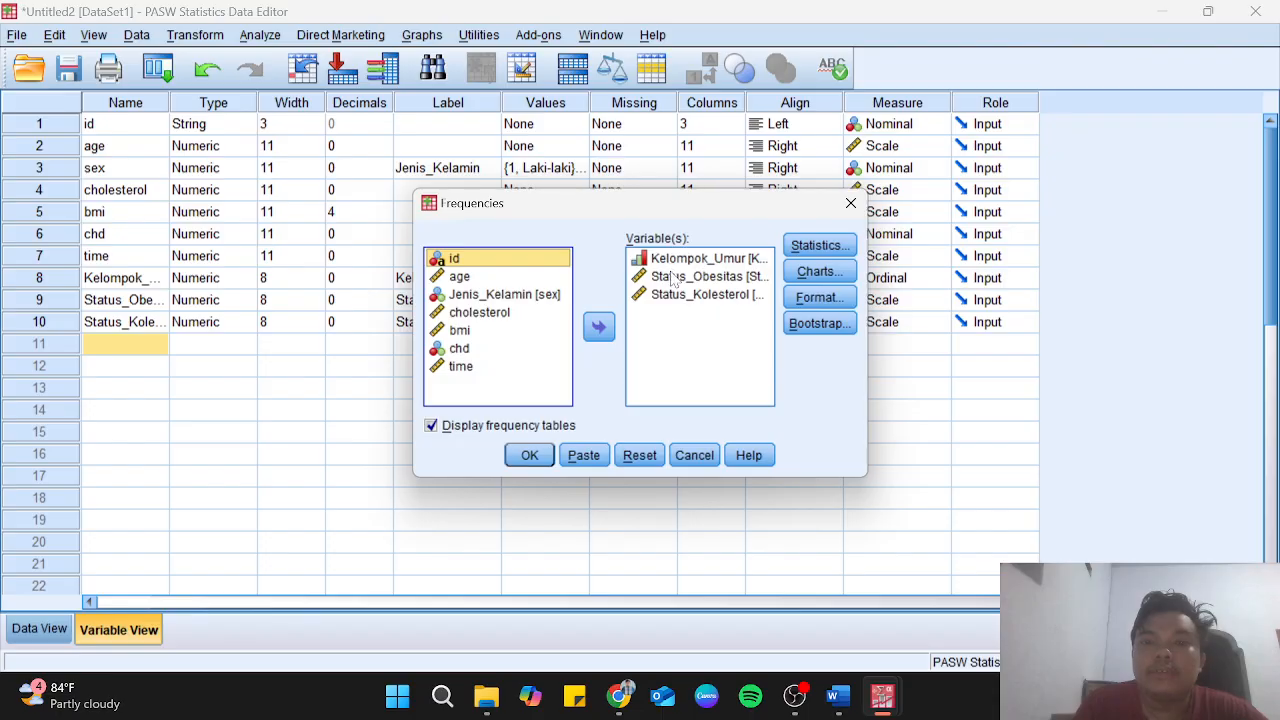
left_click(672, 280)
left_click(673, 291, "shift")
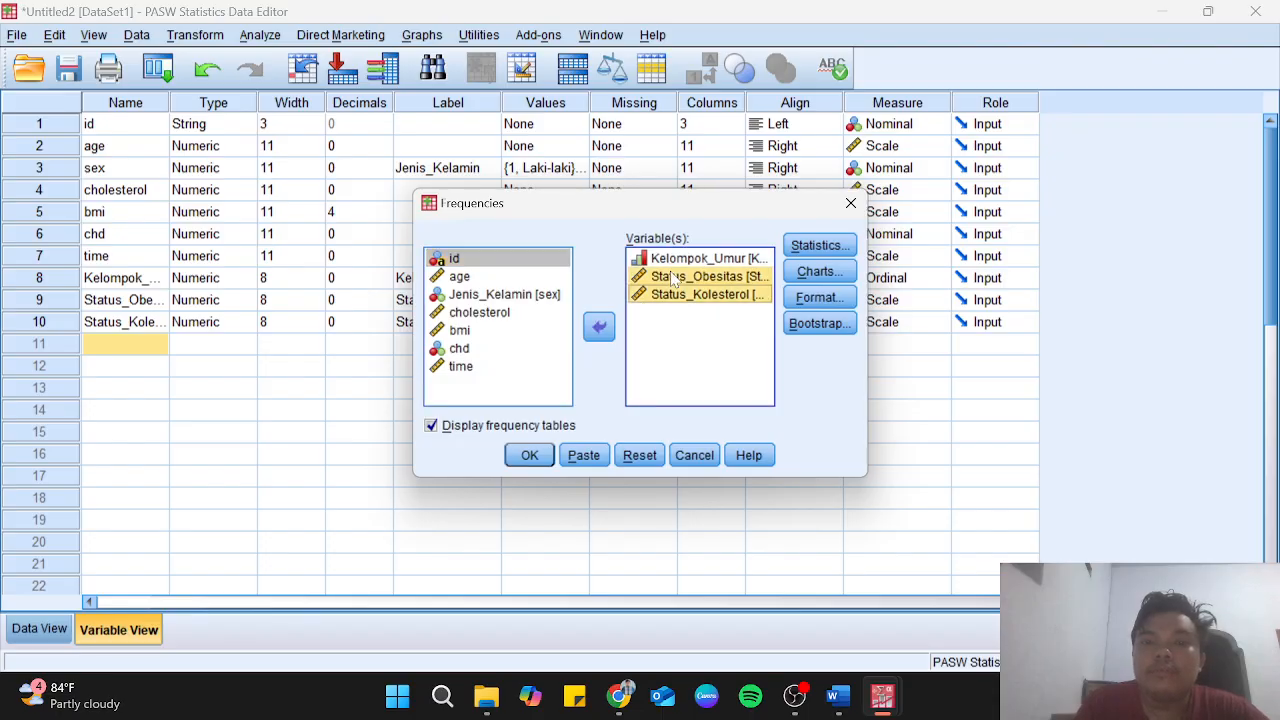
left_click(600, 330)
left_click(530, 456)
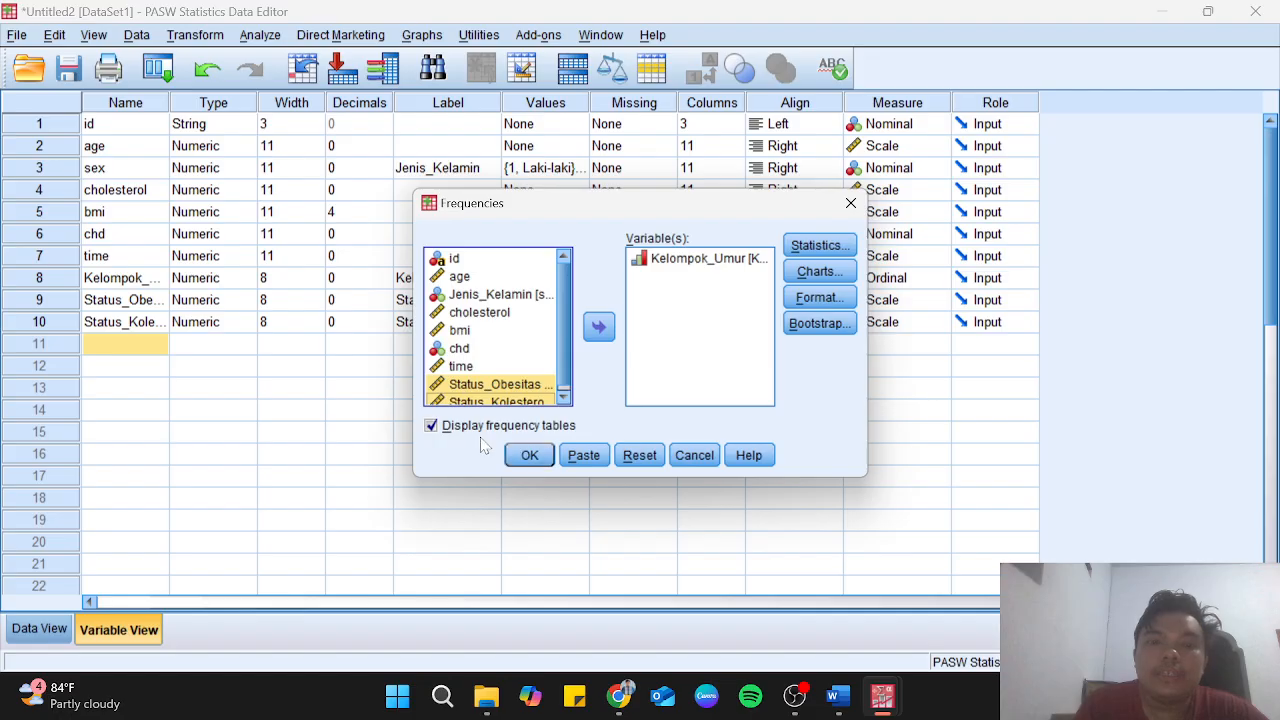
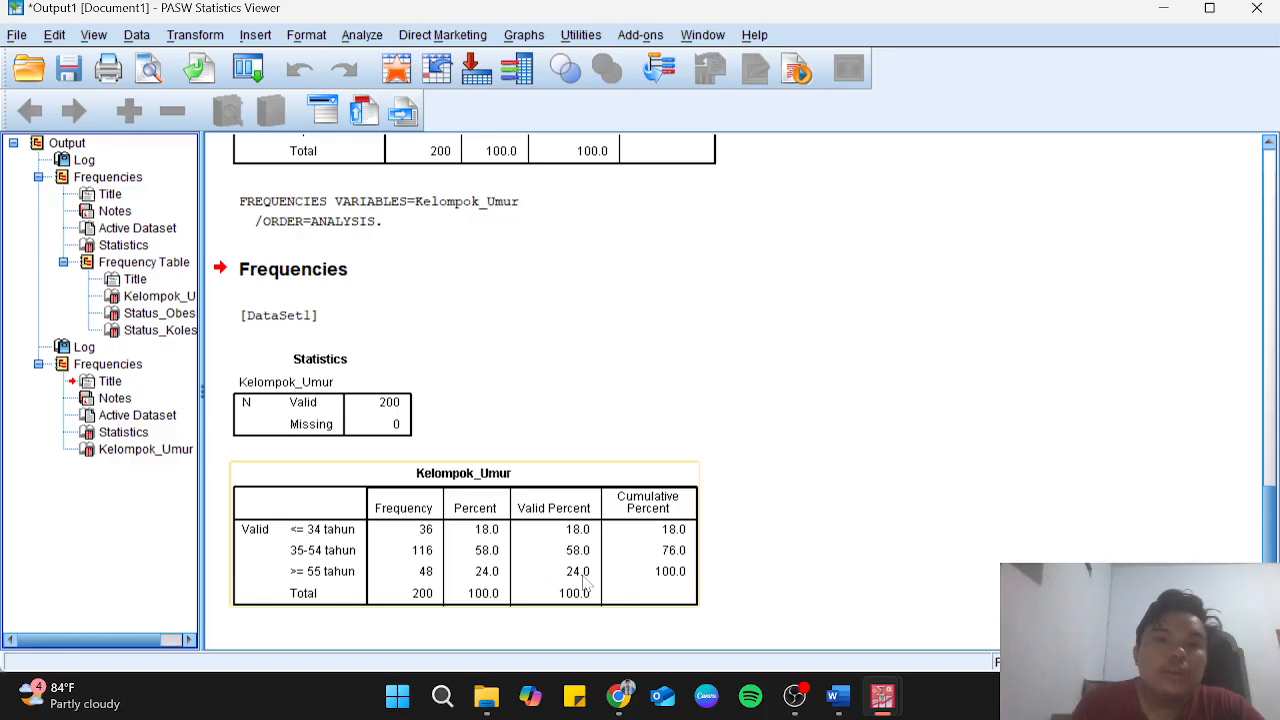
Rerun Frequencies for Kelompok_Umur with a bar chart that shows percentages.
left_click(362, 36)
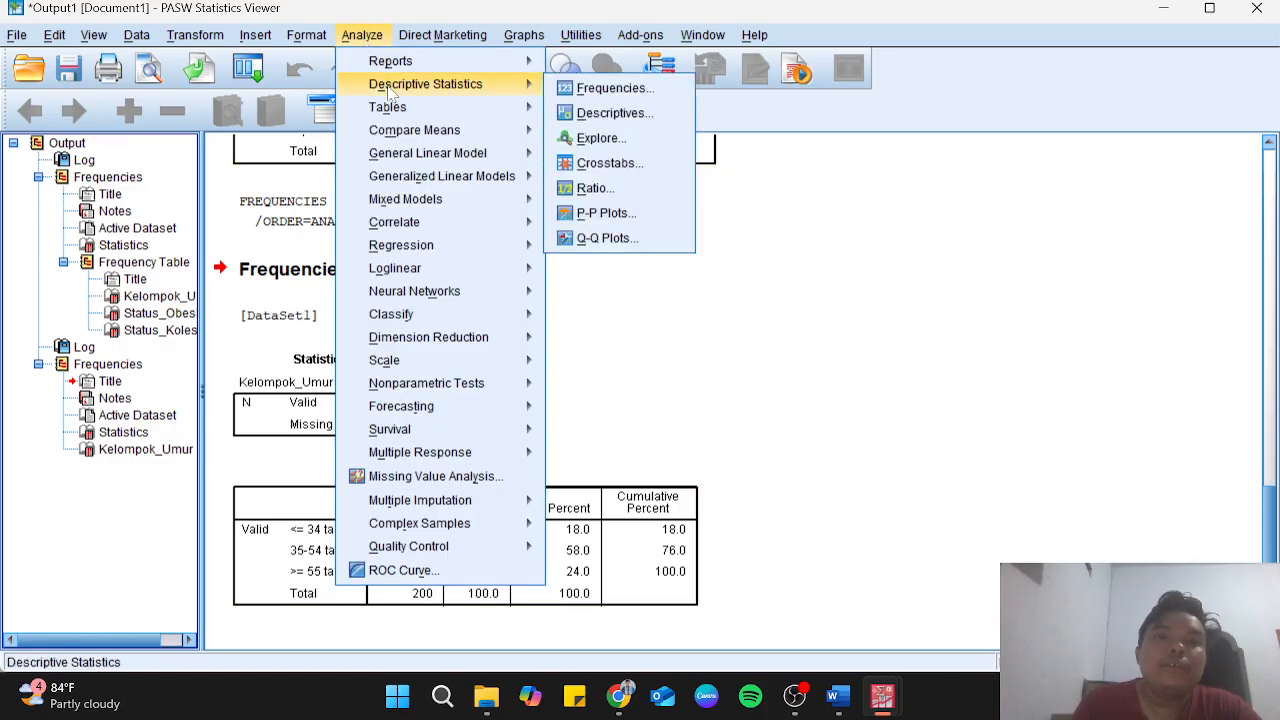
mouse_move(430, 84)
left_click(605, 88)
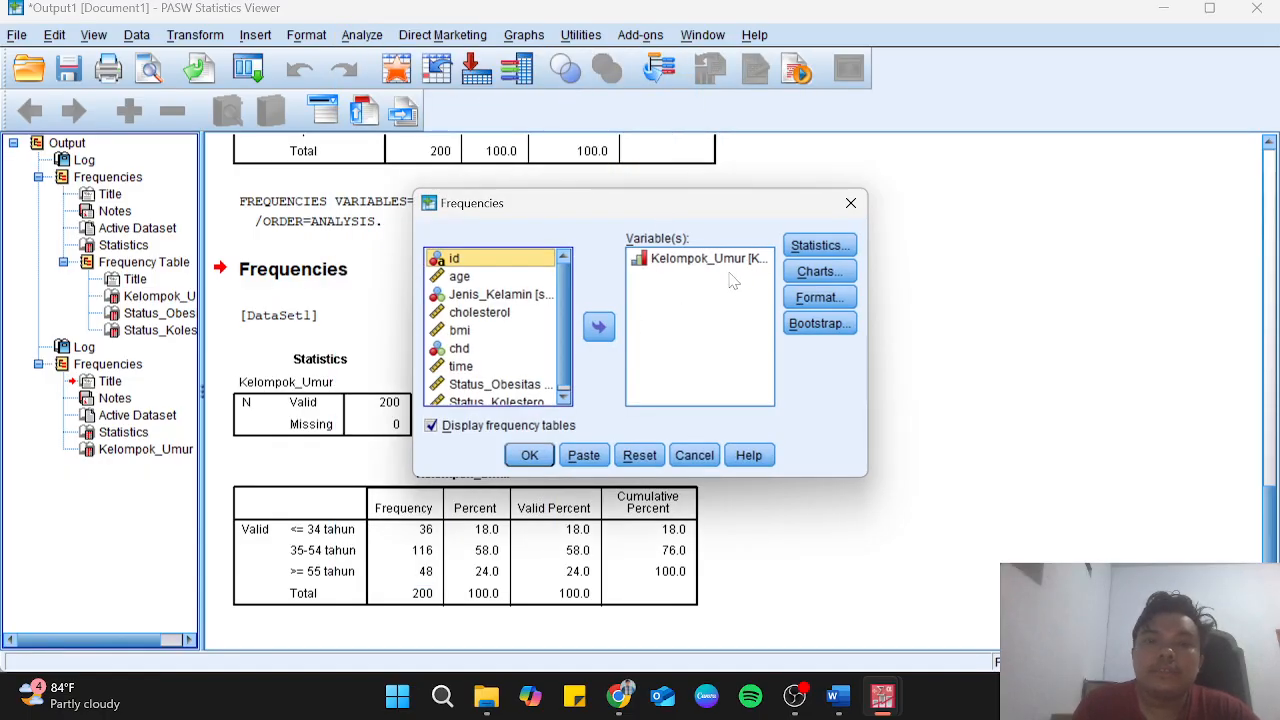
left_click(800, 272)
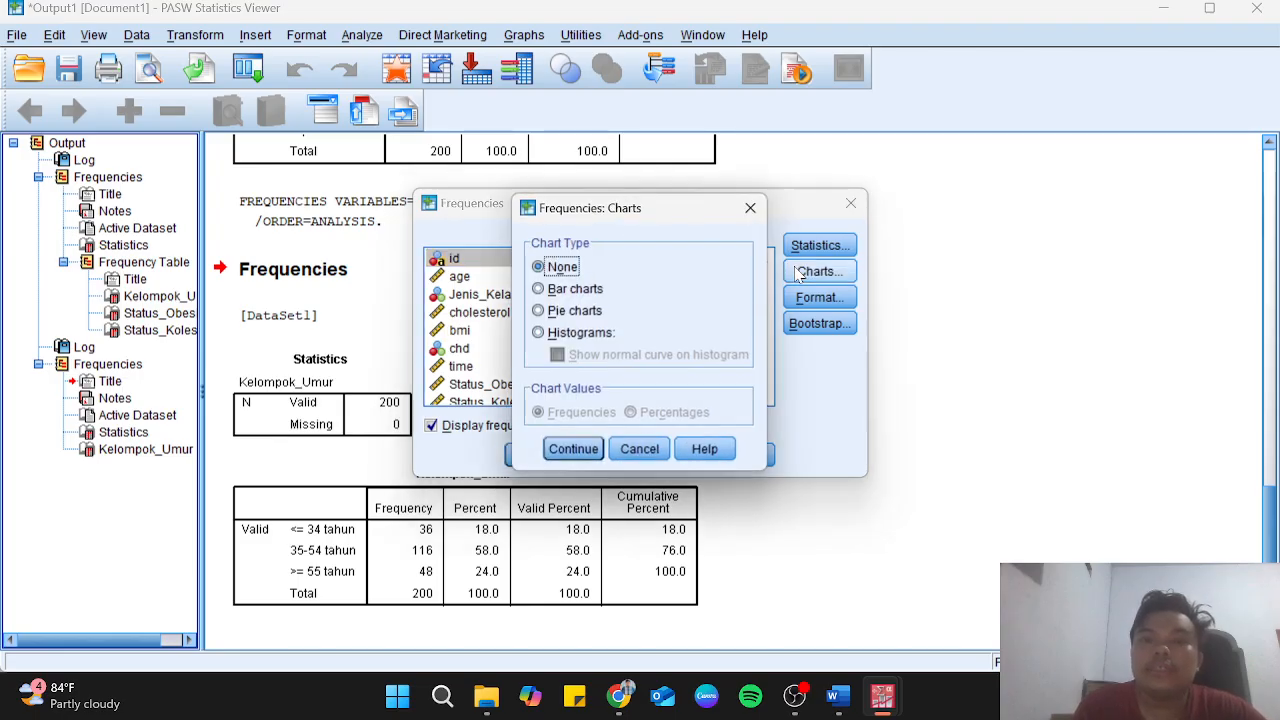
left_click(576, 289)
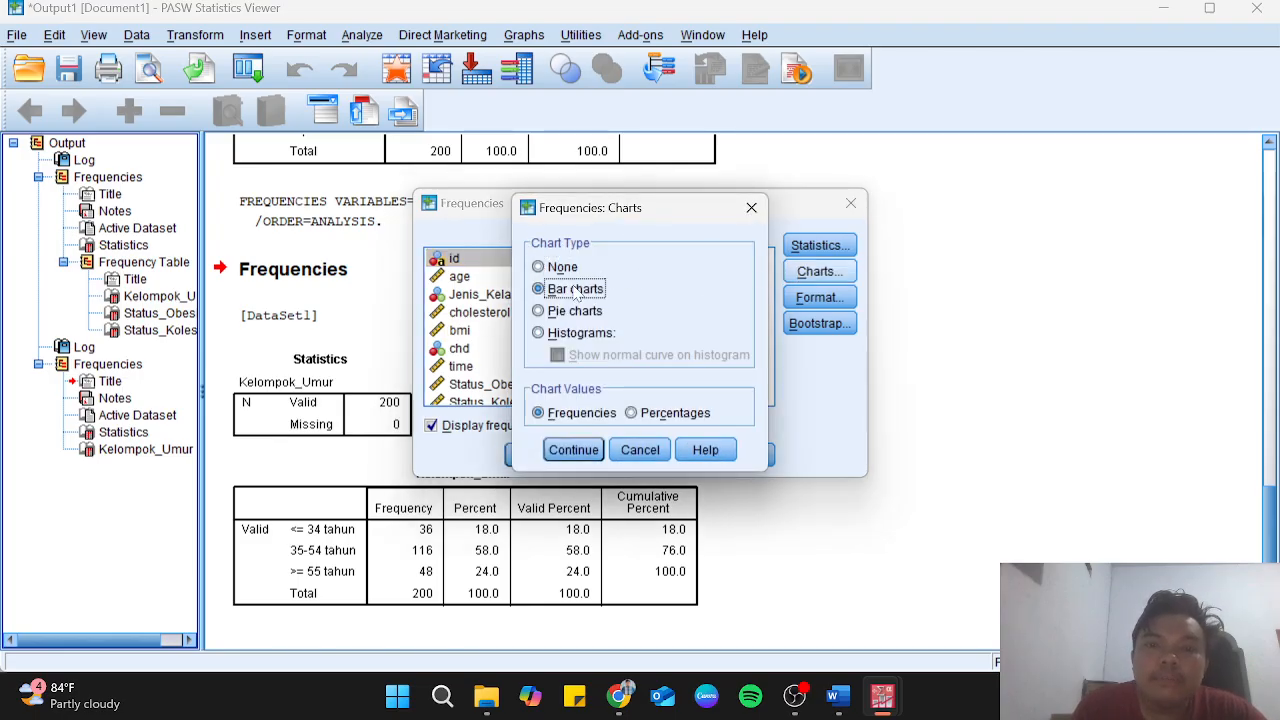
left_click(645, 418)
left_click(578, 451)
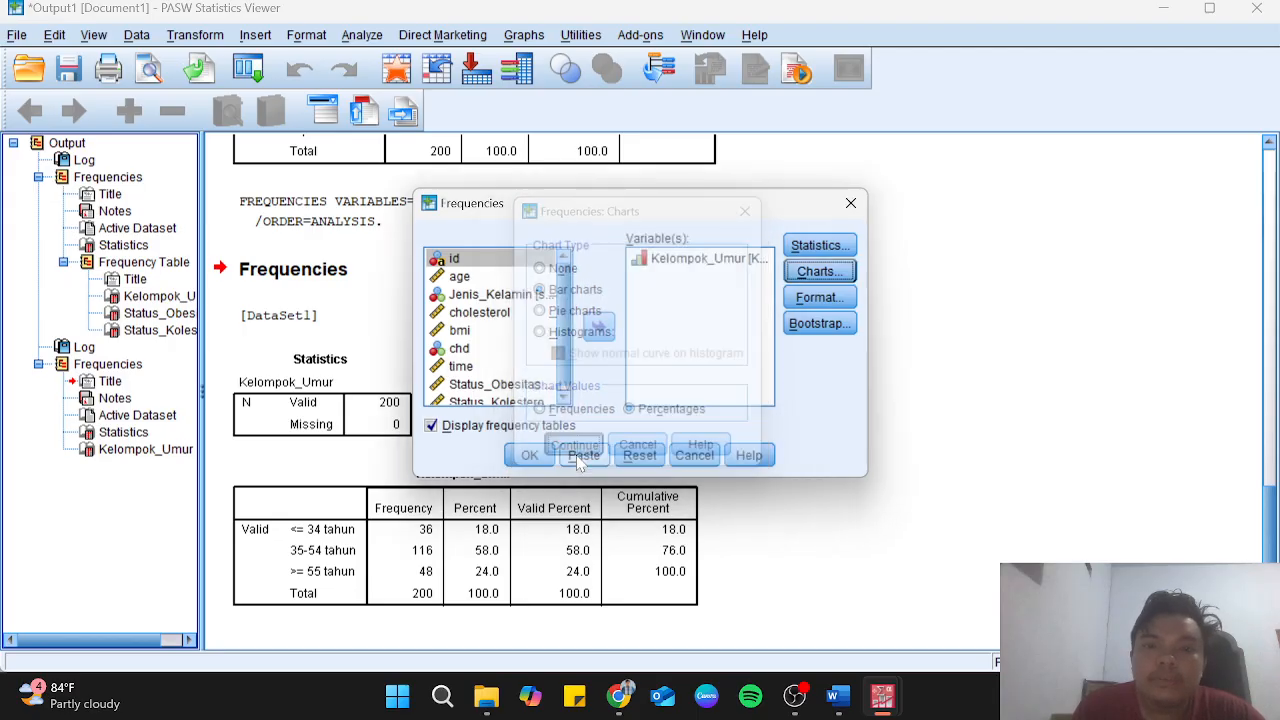
left_click(538, 452)
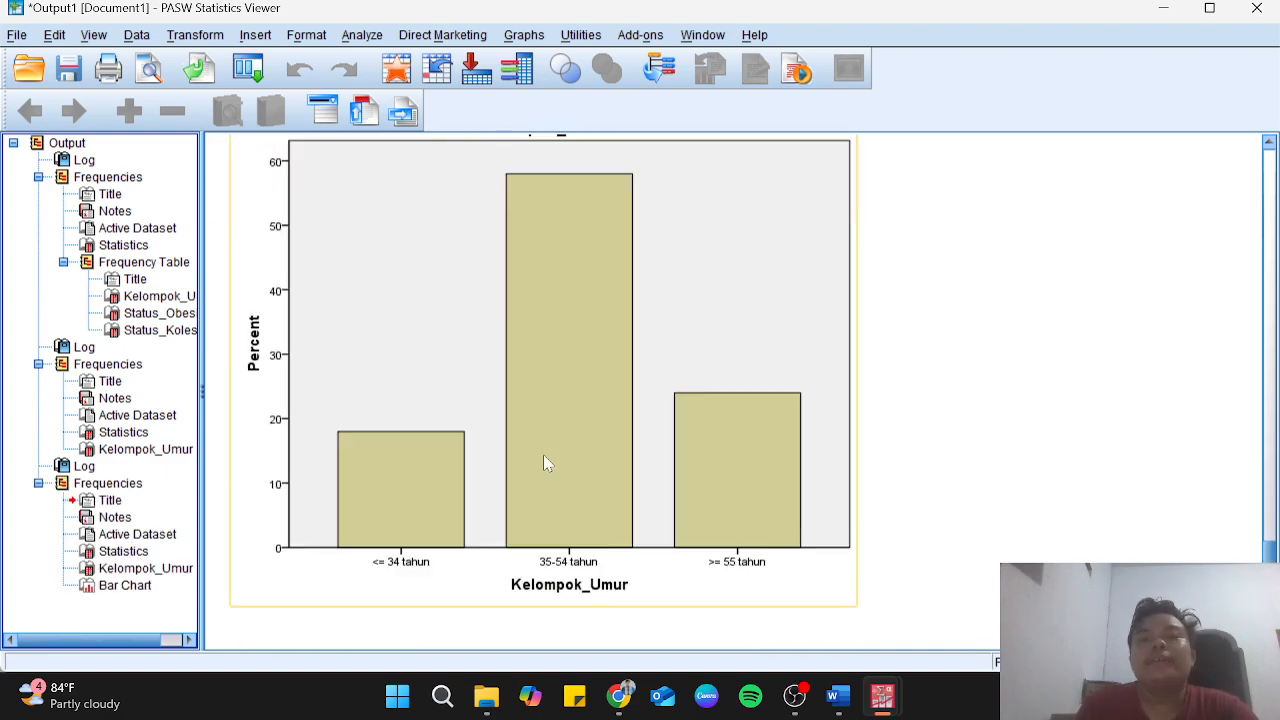
Examine the Kelompok_Umur frequency table together with its percentage bar chart in the output.
scroll(543, 462, "up", 2)
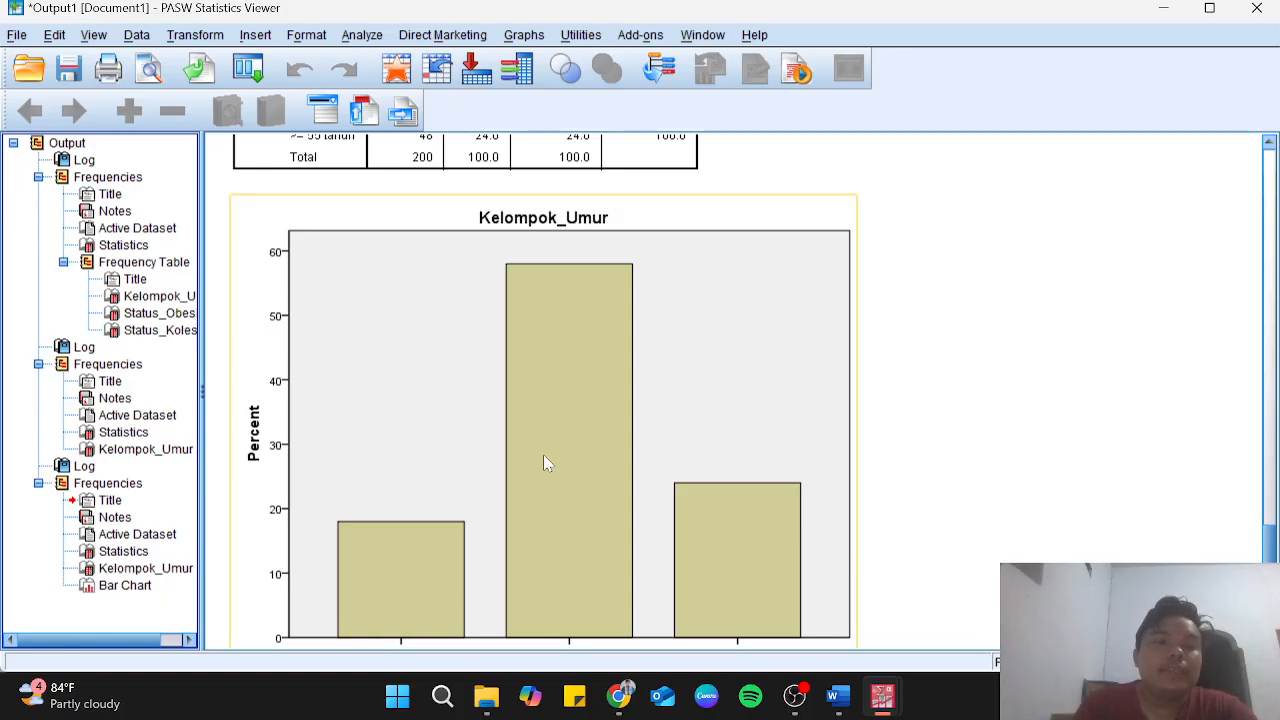
scroll(545, 462, "down", 2)
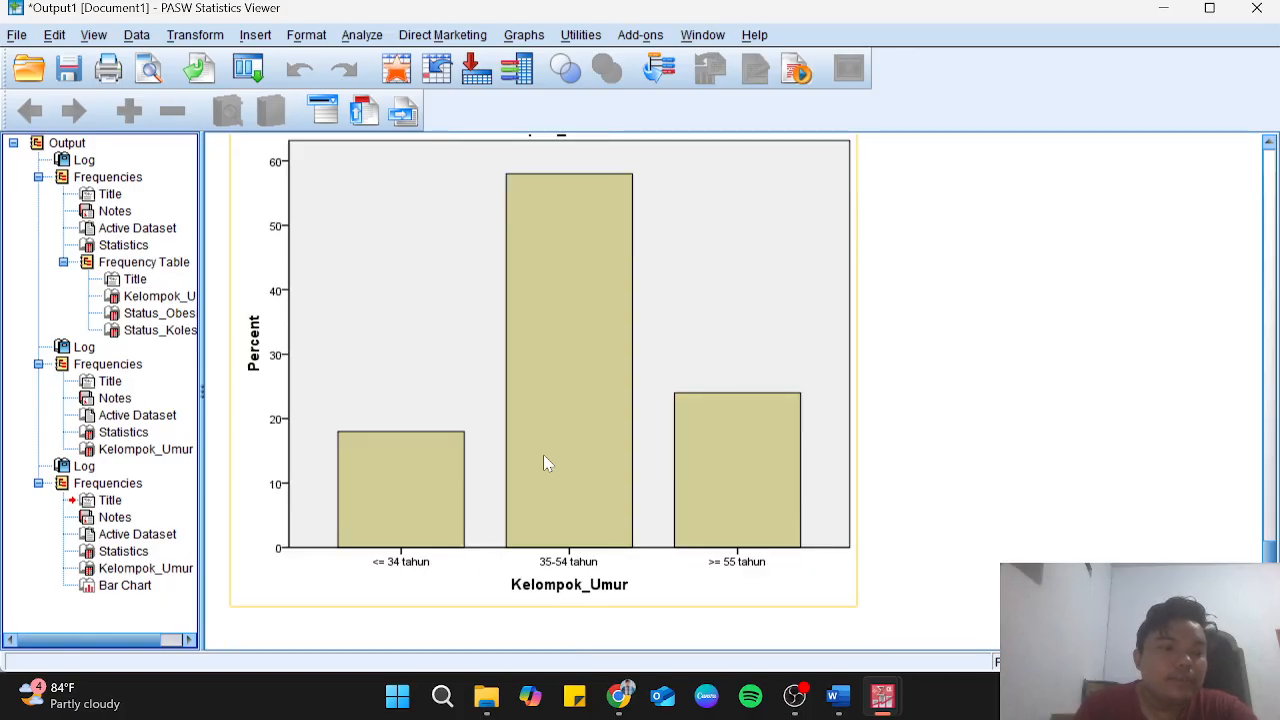
scroll(544, 459, "up", 8)
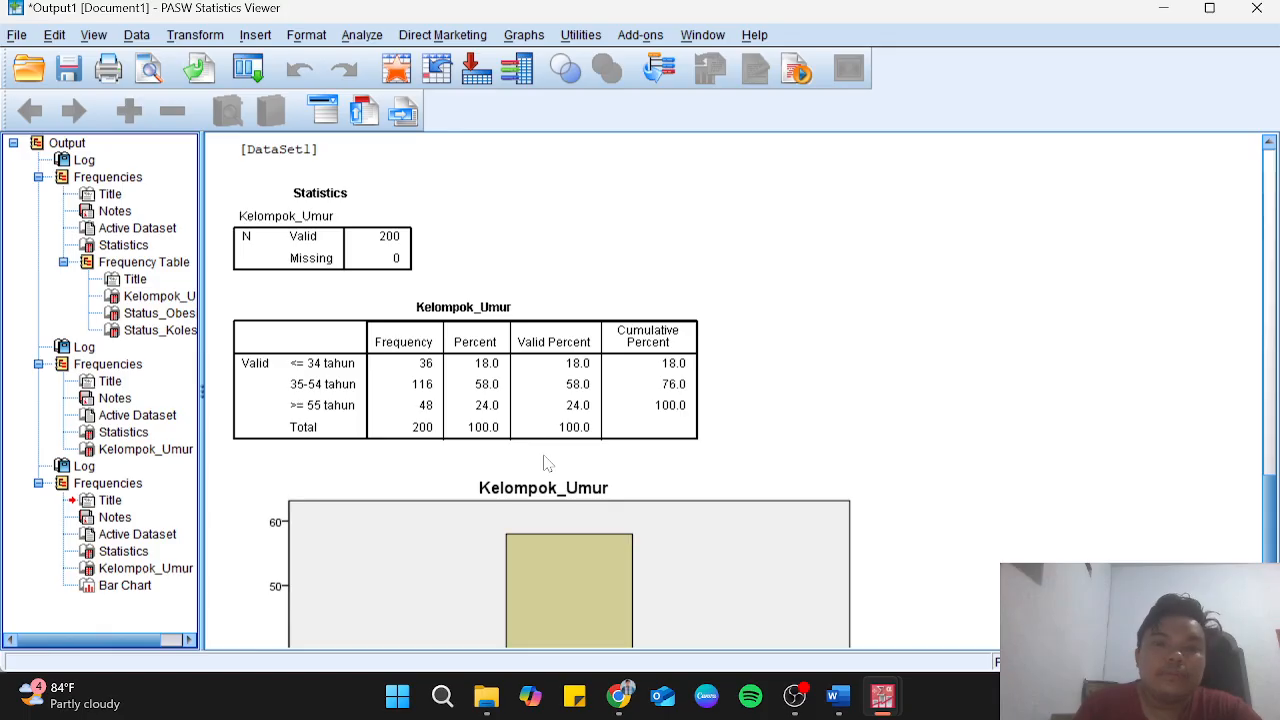
scroll(545, 462, "down", 8)
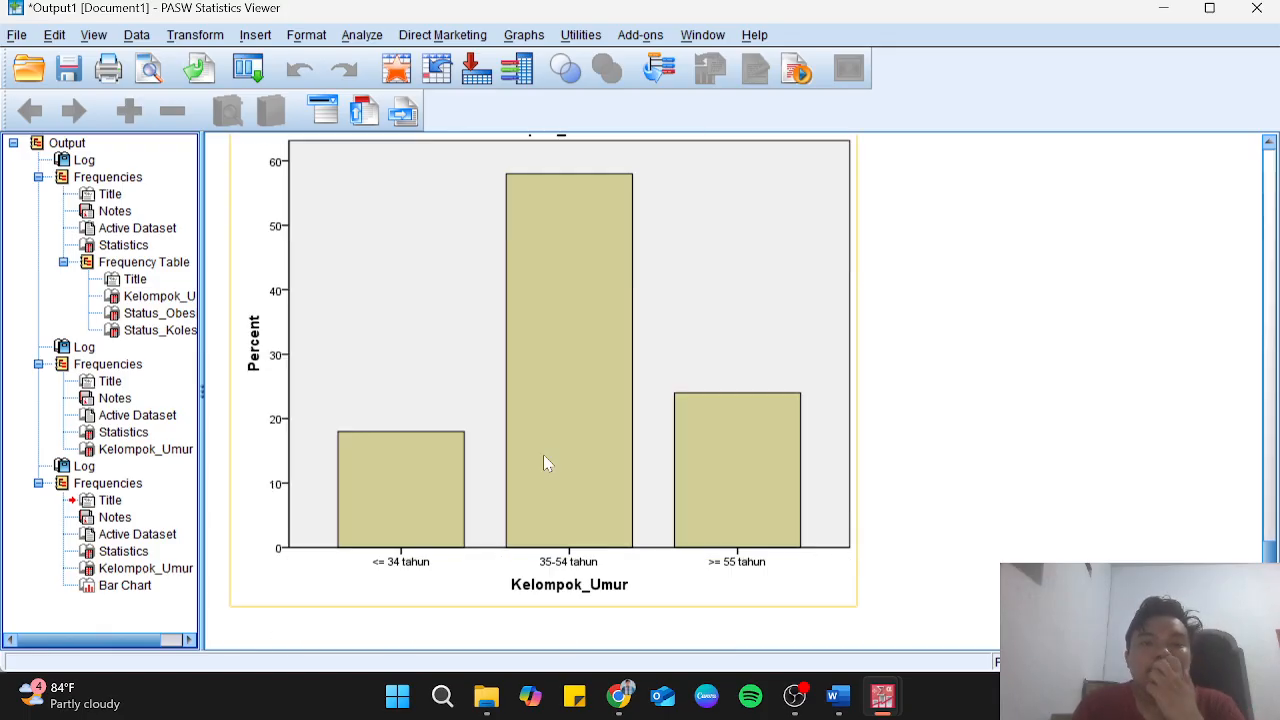
scroll(545, 462, "up", 14)
scroll(547, 463, "down", 14)
scroll(547, 463, "up", 6)
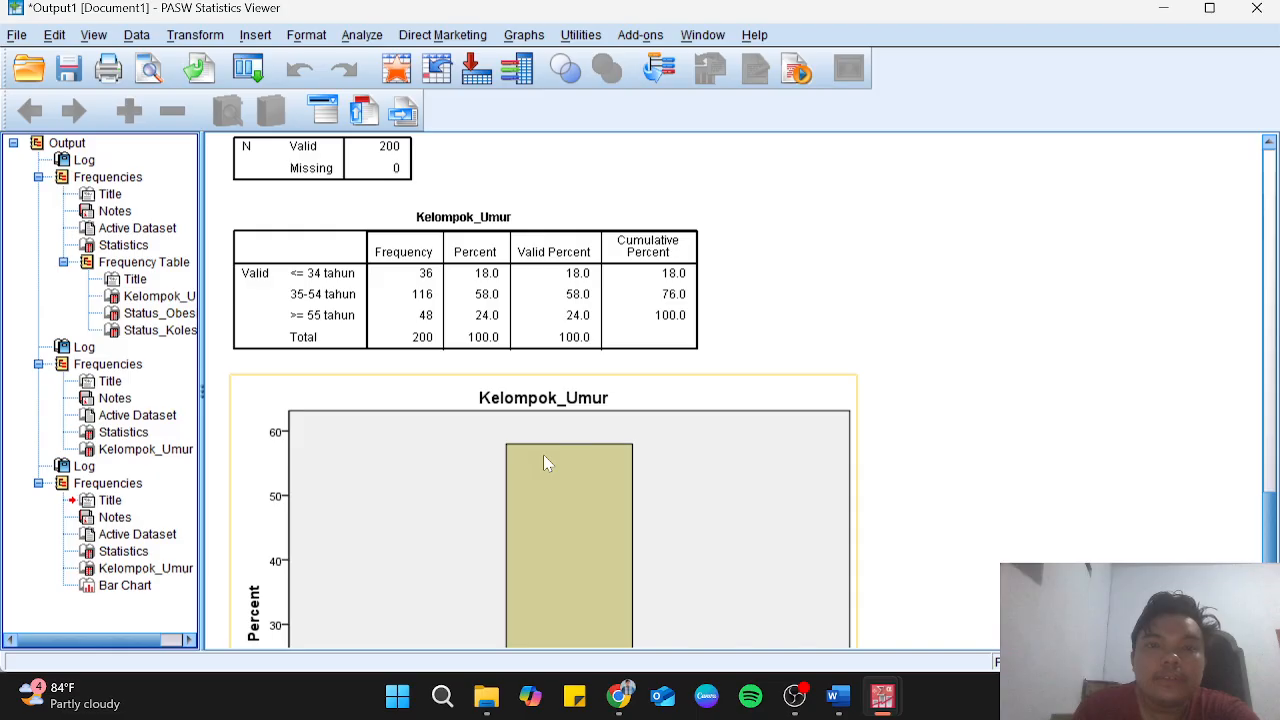
Compare the Kelompok_Umur percentages in the frequency tables with the bars of the percentage chart.
scroll(545, 462, "up", 4)
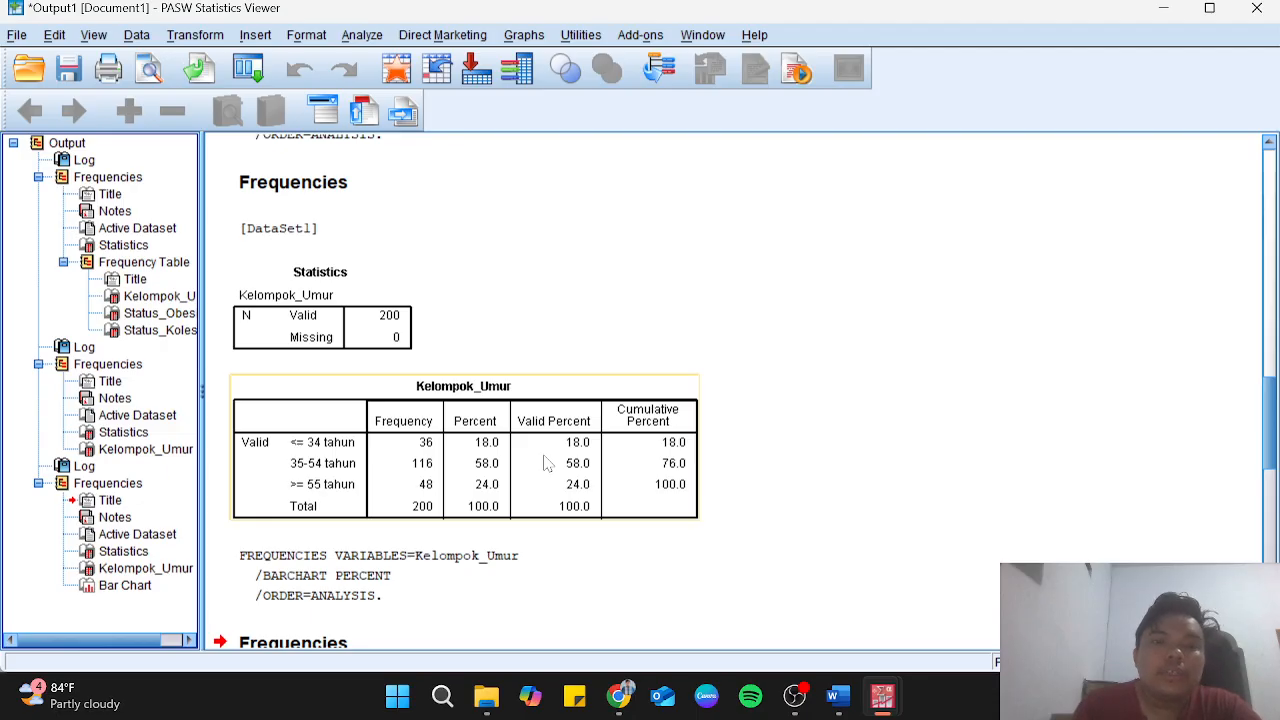
scroll(545, 462, "up", 4)
scroll(545, 462, "down", 4)
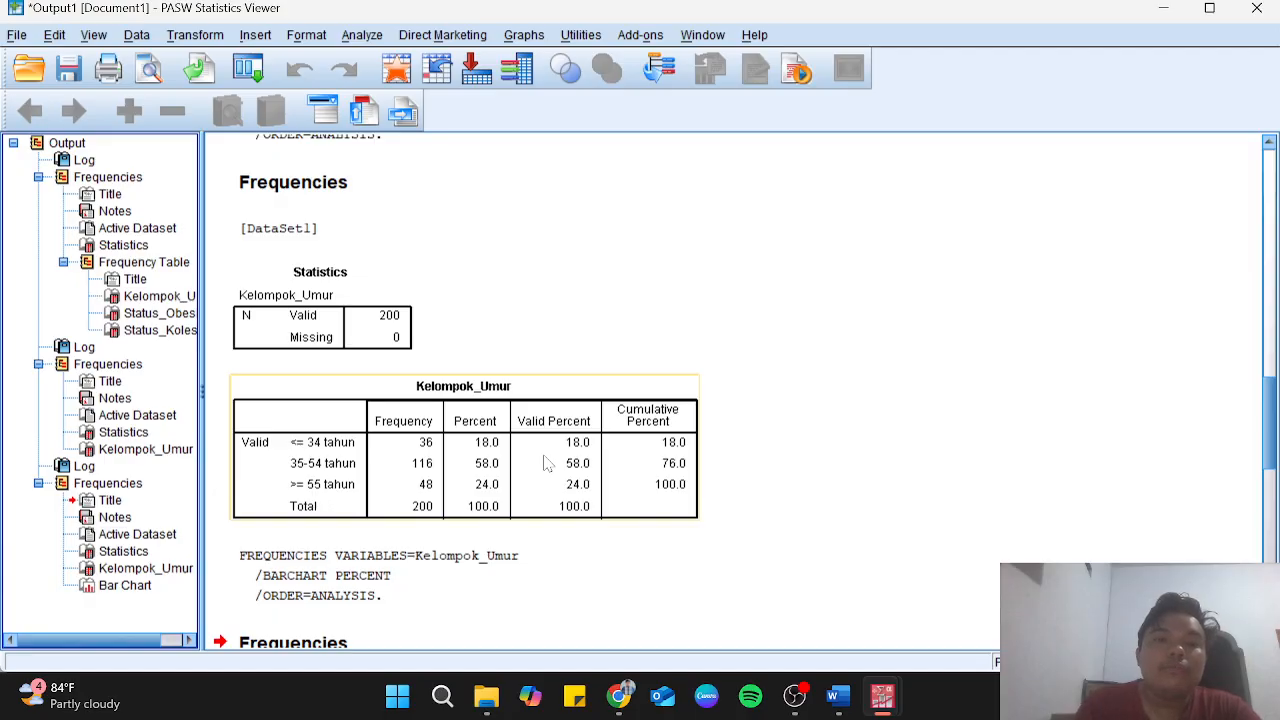
scroll(545, 462, "down", 10)
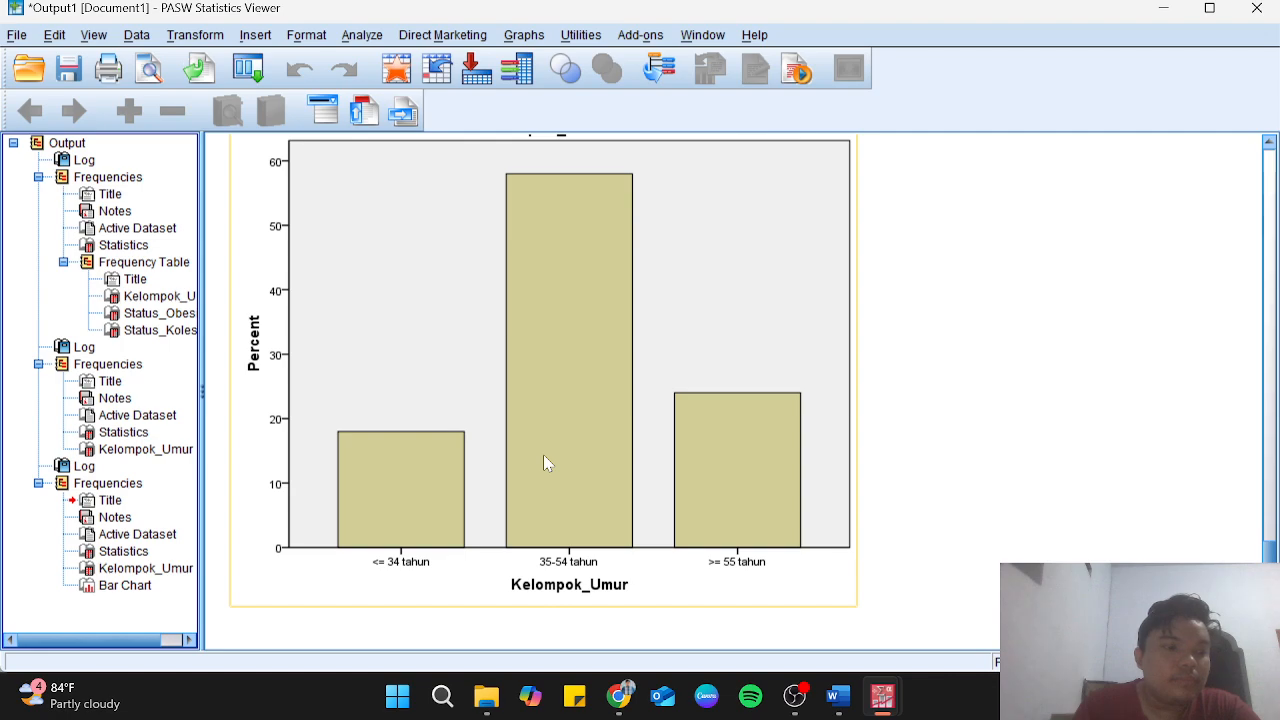
scroll(545, 462, "up", 10)
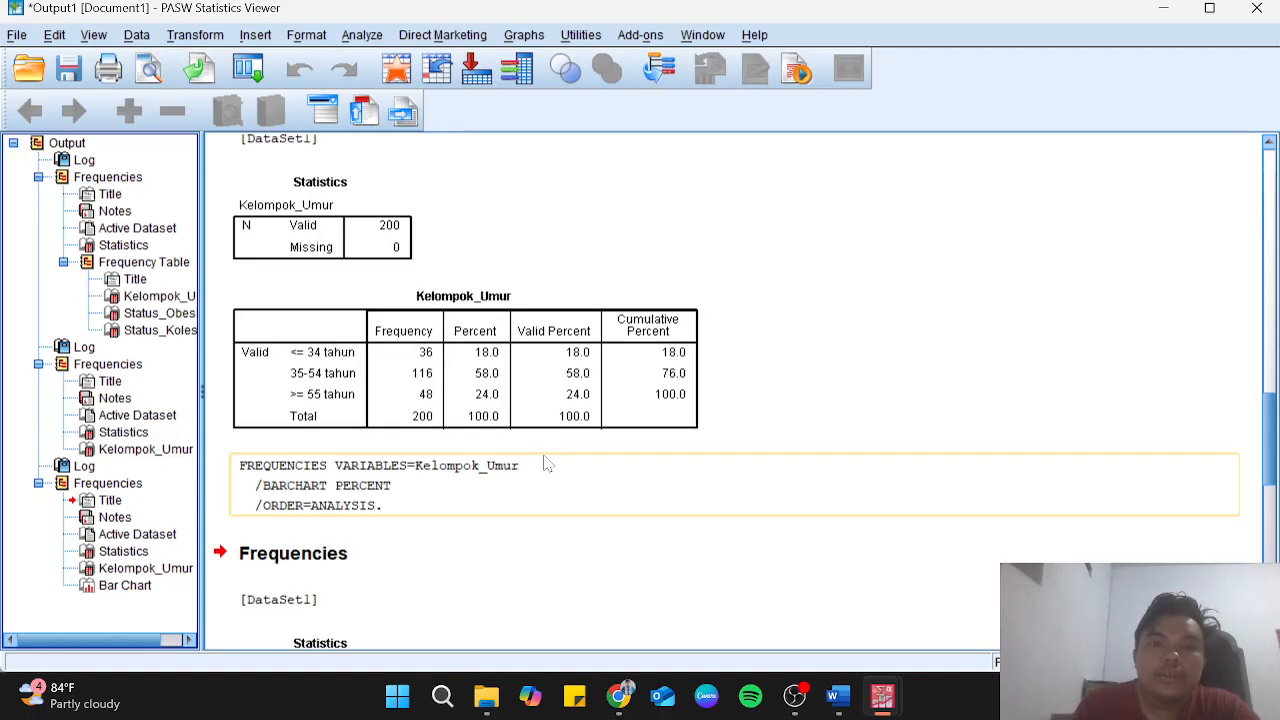
Reopen Frequencies and replace Kelompok_Umur with age as the analysed variable.
left_click(362, 35)
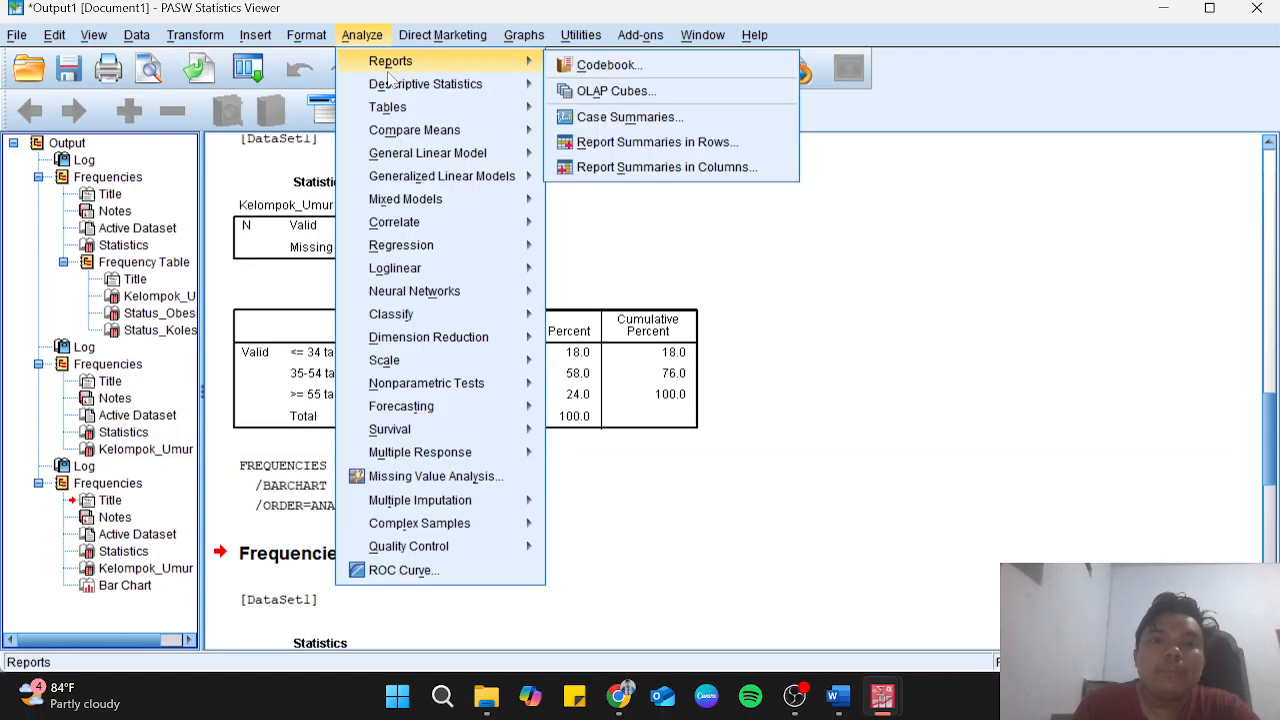
mouse_move(391, 87)
left_click(608, 88)
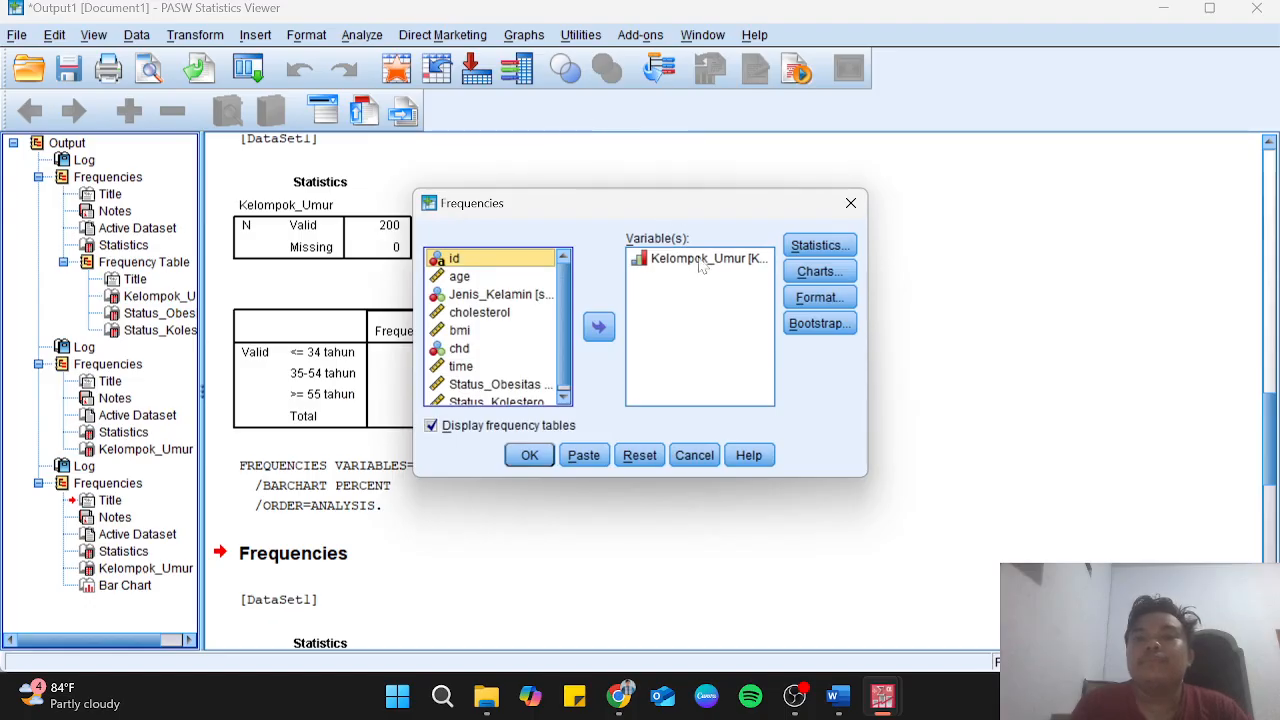
left_click(705, 262)
left_click(598, 327)
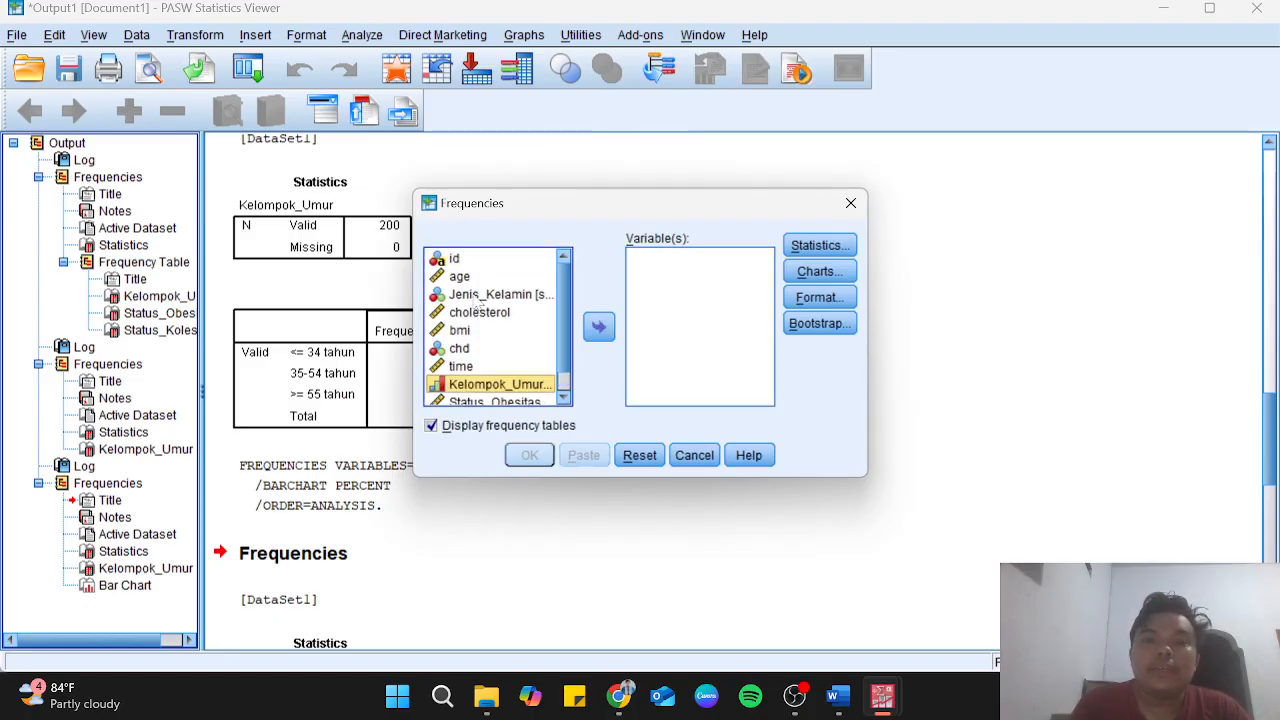
left_click(459, 280)
left_click(598, 327)
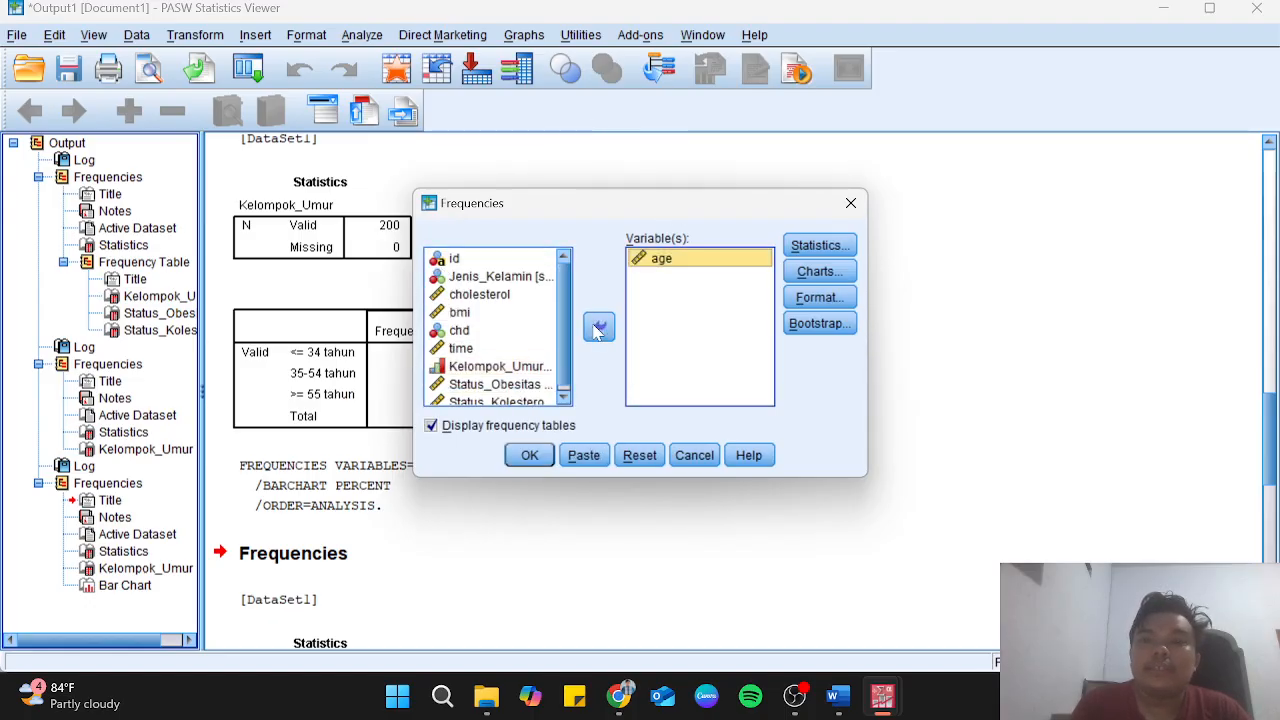
Run Frequencies for age with mean, median, standard deviation, minimum and maximum, without displaying frequency tables.
left_click(831, 272)
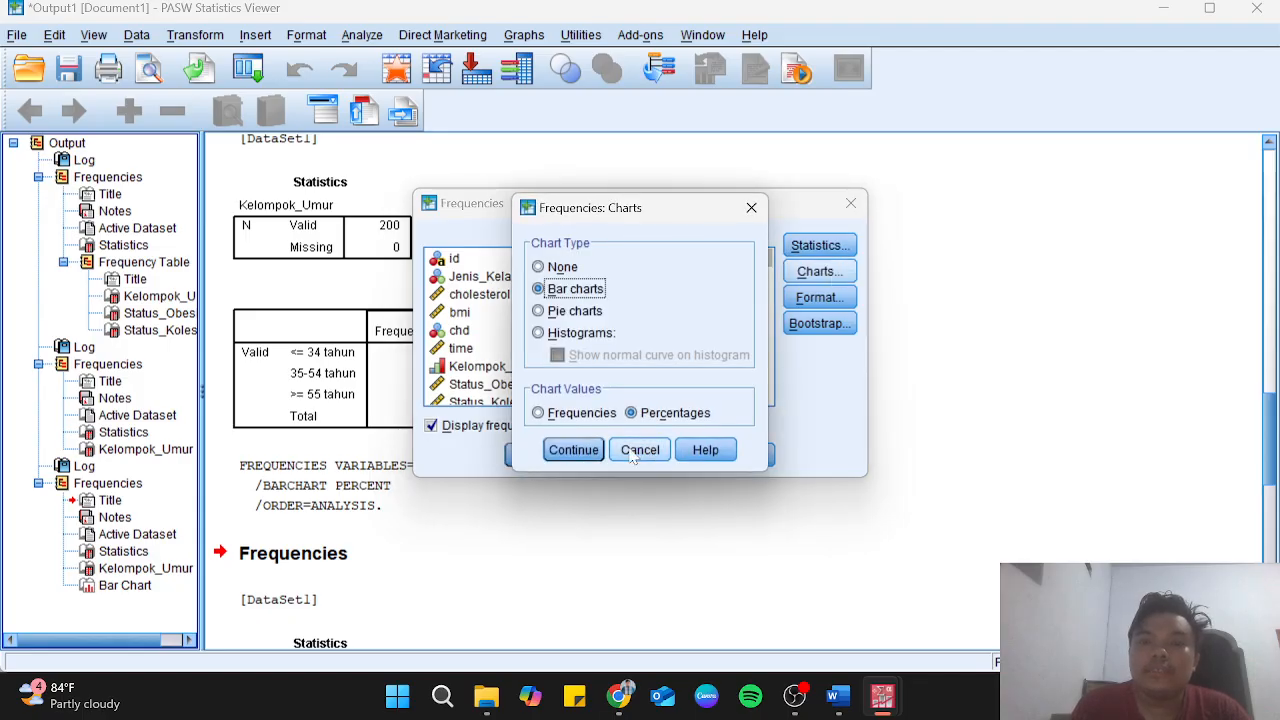
left_click(650, 455)
left_click(825, 245)
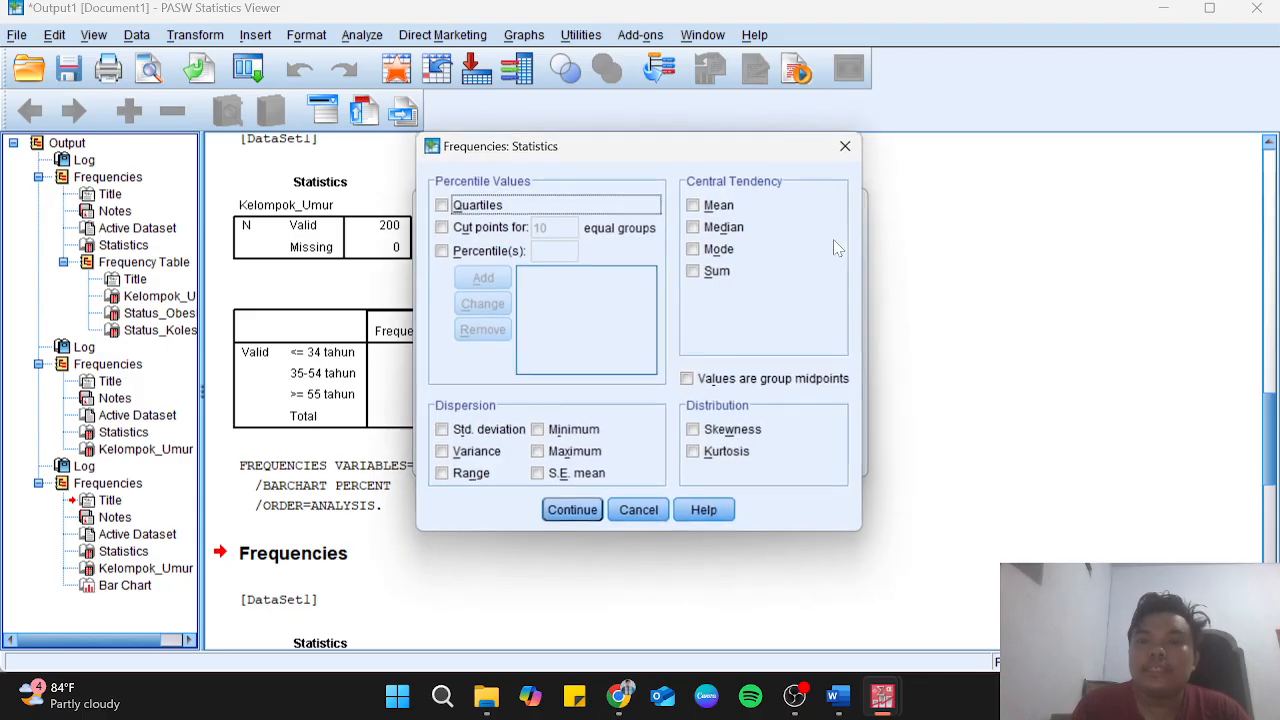
left_click(716, 207)
left_click(722, 228)
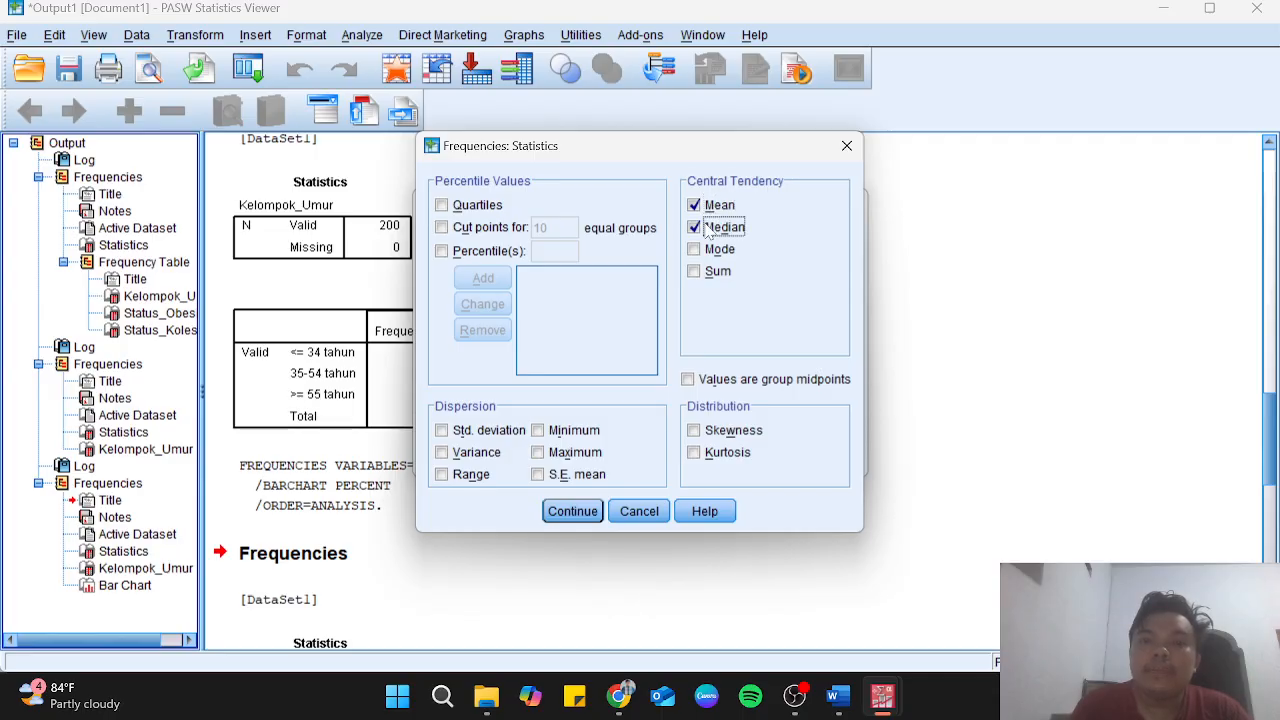
left_click(489, 436)
left_click(538, 431)
left_click(545, 453)
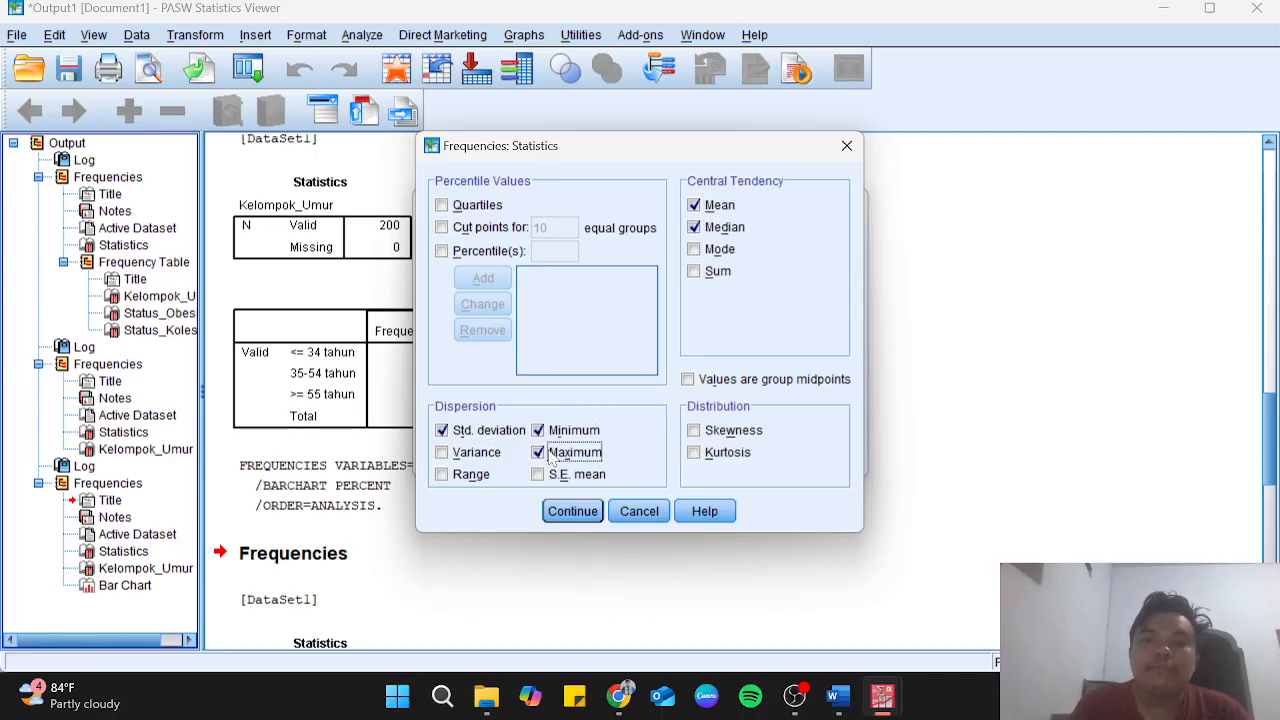
left_click(572, 511)
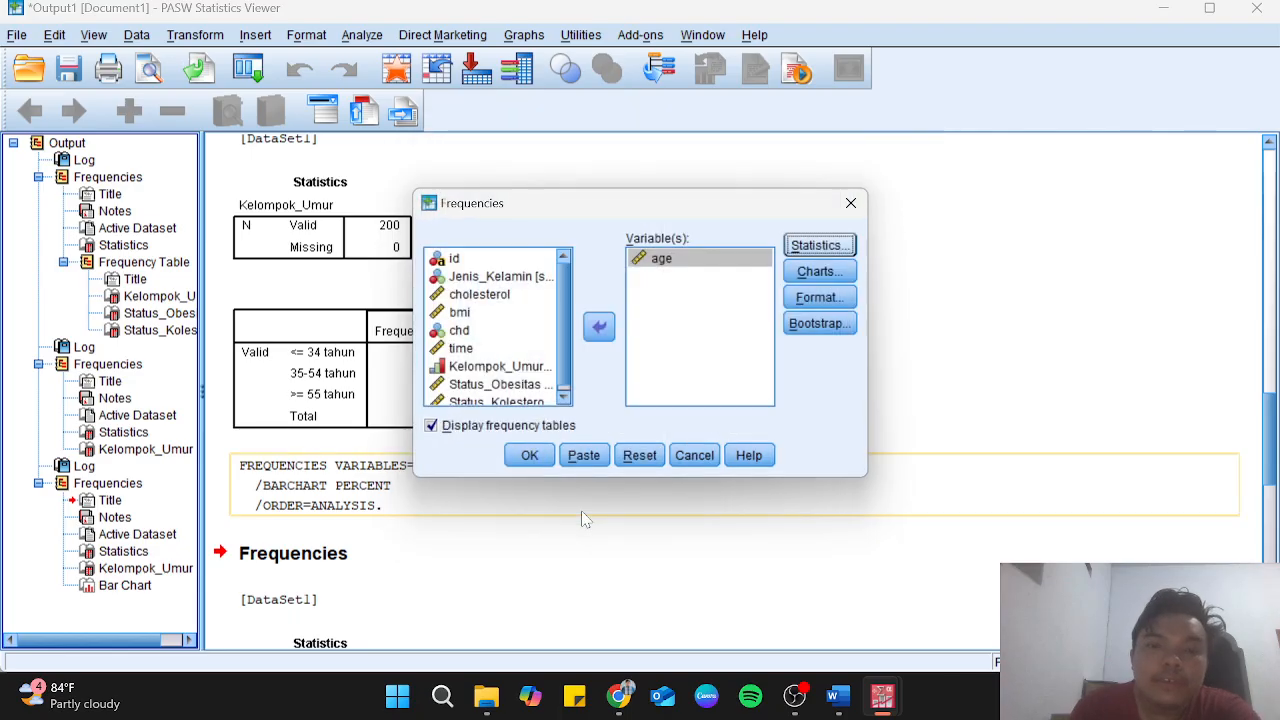
left_click(444, 428)
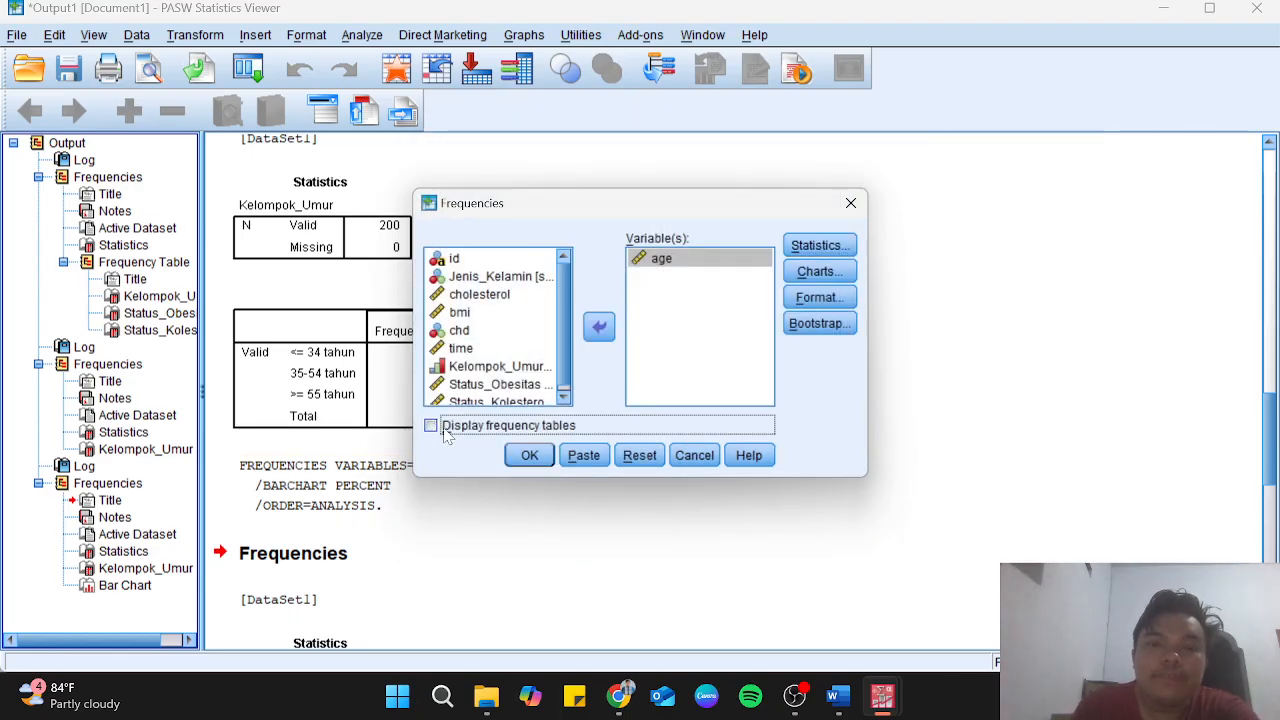
left_click(520, 455)
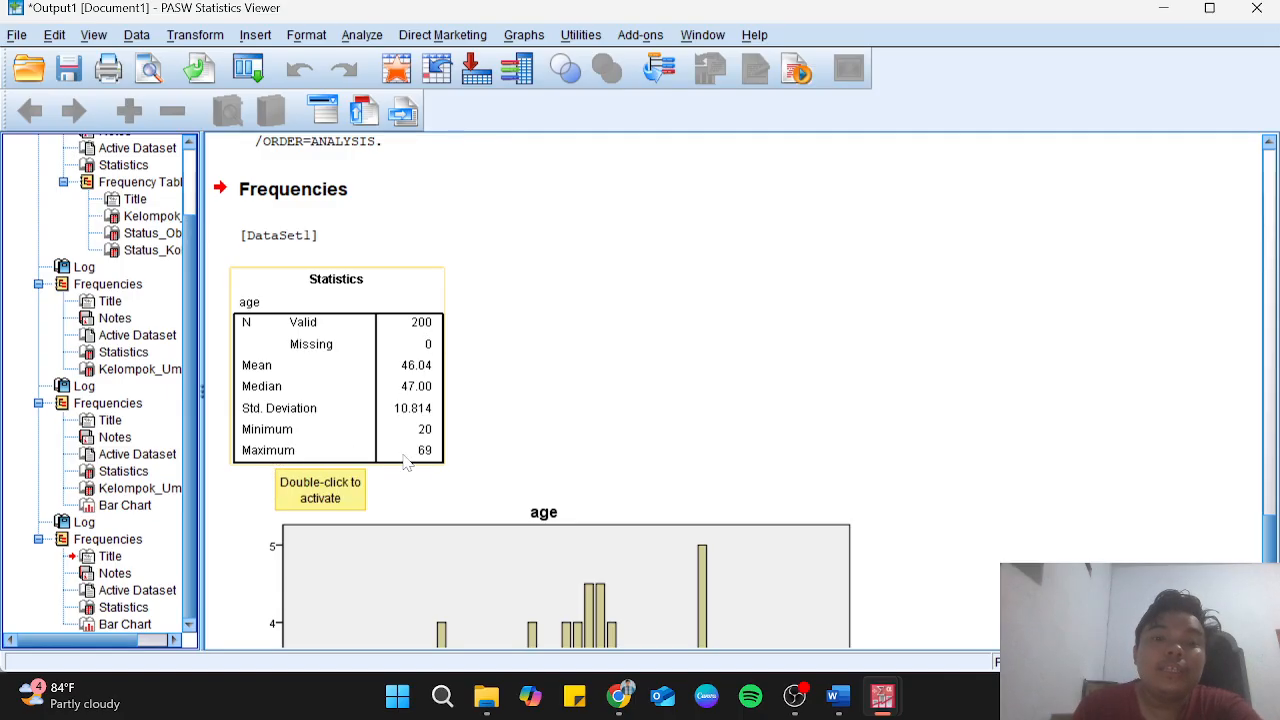
Examine the age statistics table and the age bar chart in the output.
scroll(424, 460, "down", 5)
scroll(424, 462, "up", 2)
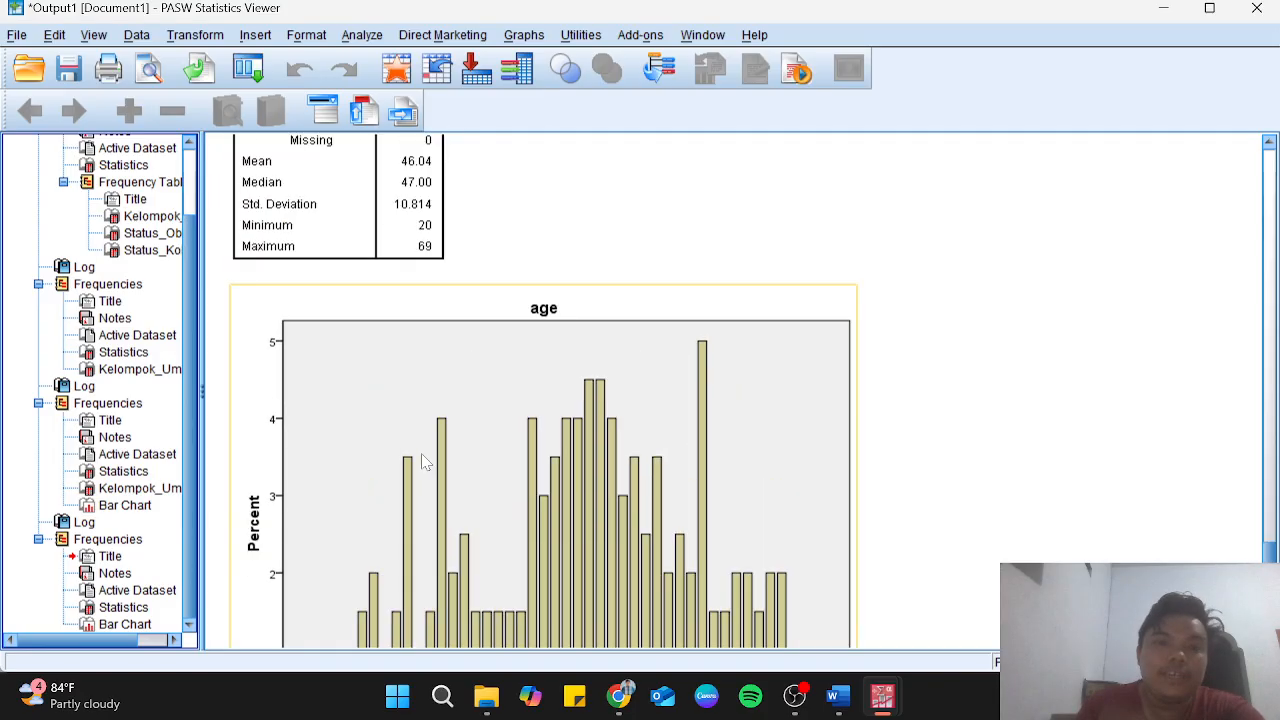
scroll(423, 462, "up", 8)
Switch from the output to the PASW Data Editor with the variable definitions.
key("alt+Tab")
key("alt+Tab")
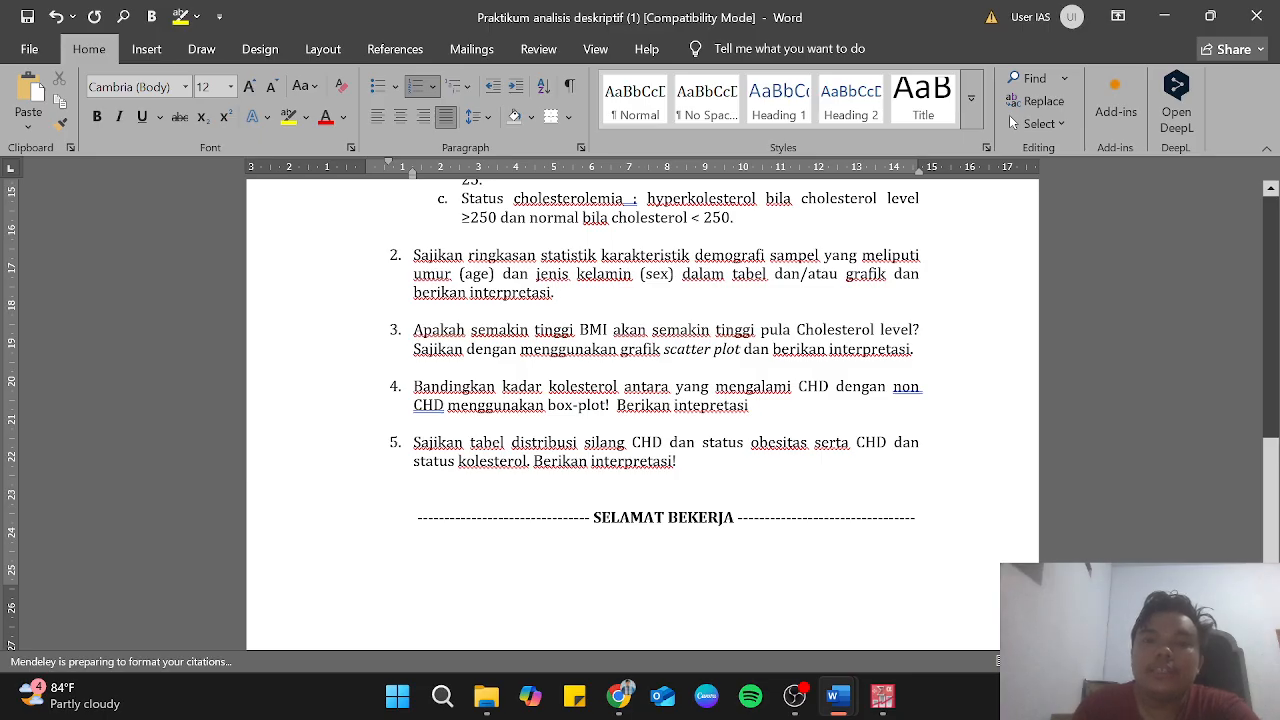
key("super+d")
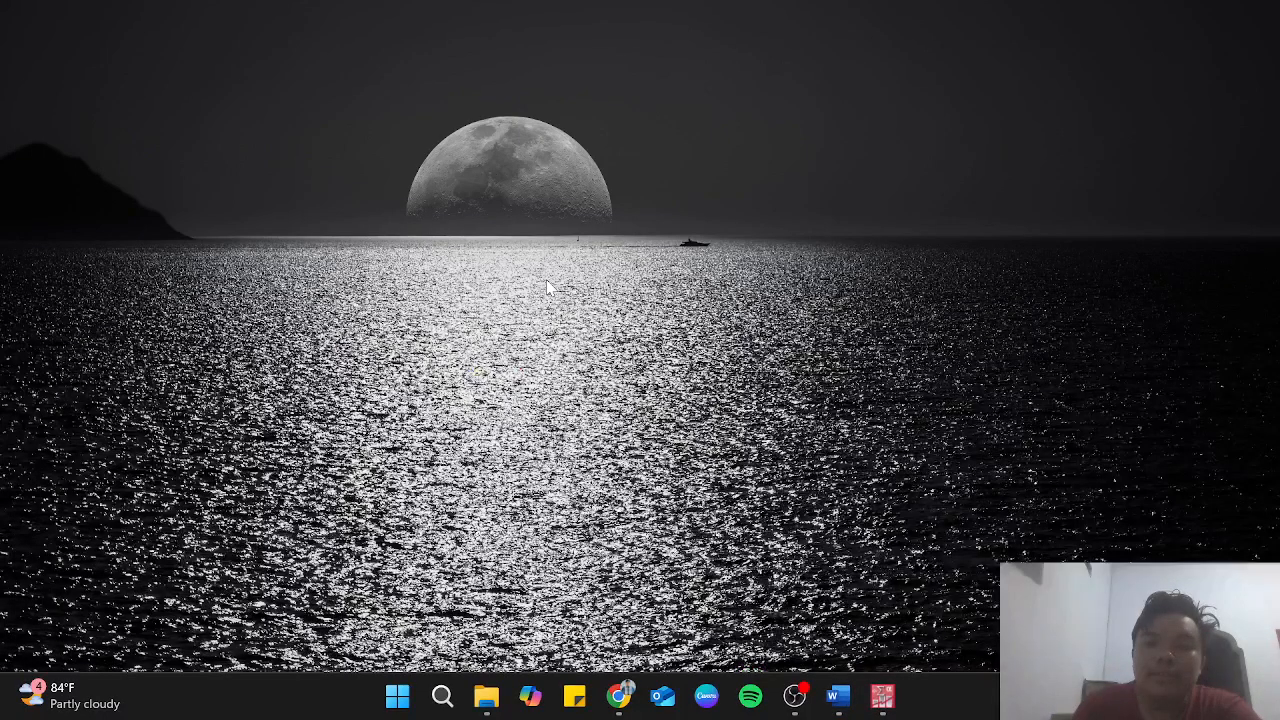
key("alt+Tab")
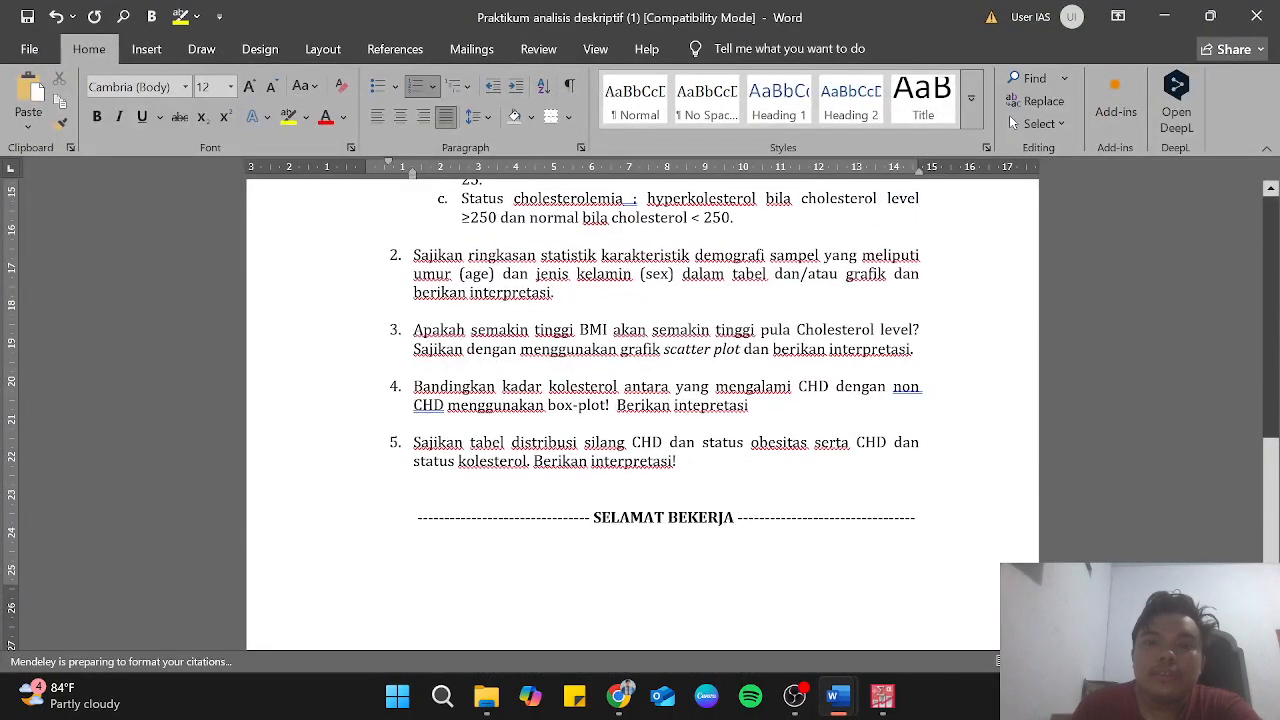
key("alt+Tab")
key("Tab")
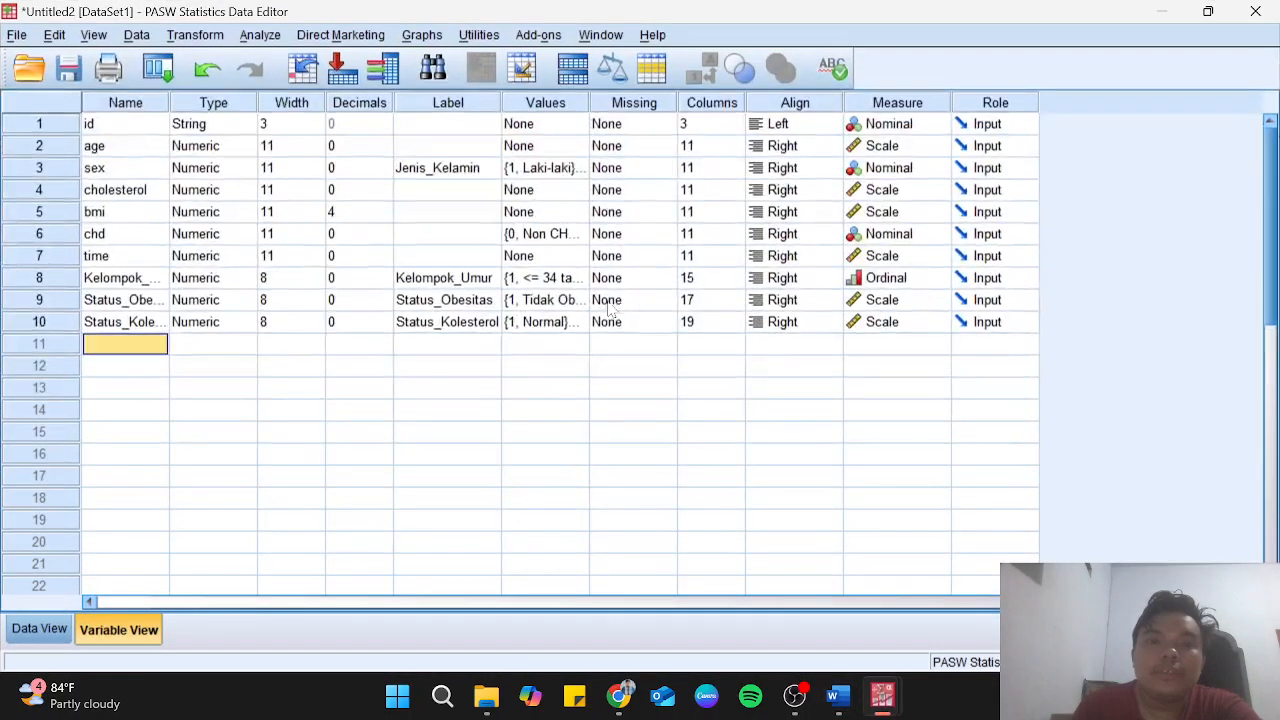
Run Frequencies for Jenis_Kelamin in place of age, with frequency tables displayed.
left_click(264, 38)
mouse_move(330, 84)
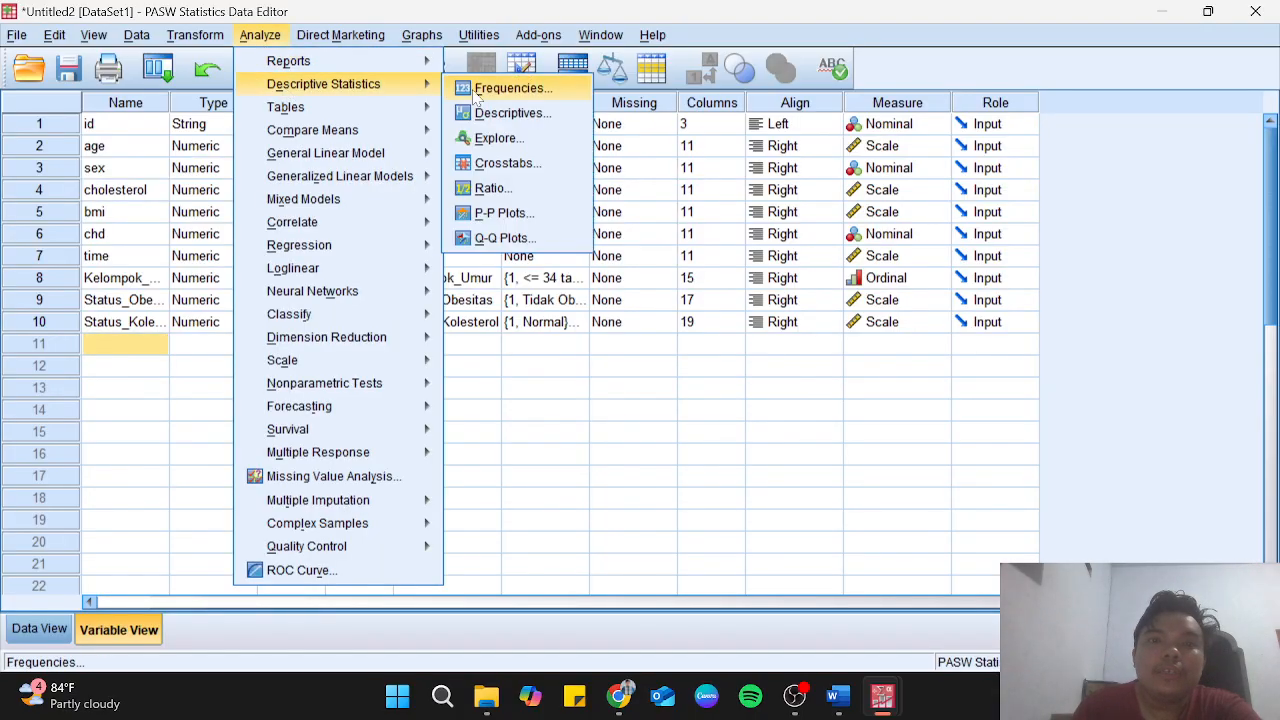
left_click(480, 88)
left_click(658, 258)
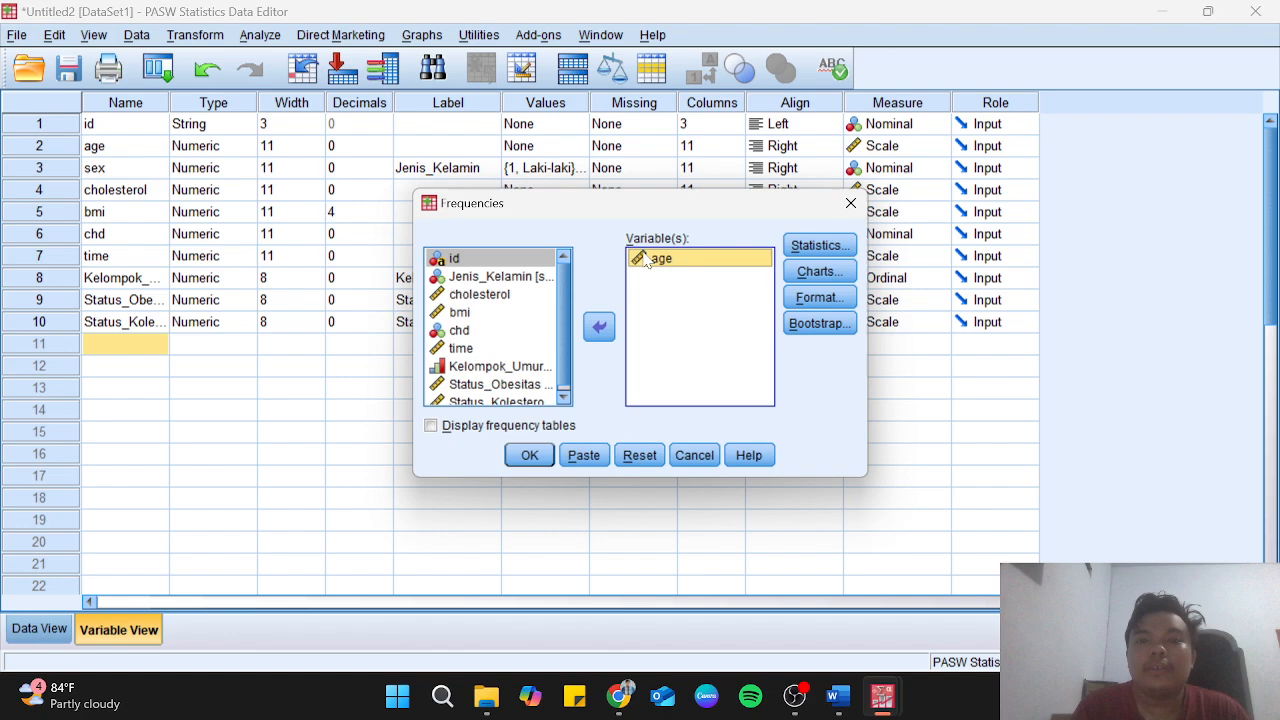
left_click(600, 328)
scroll(497, 400, "down", 1)
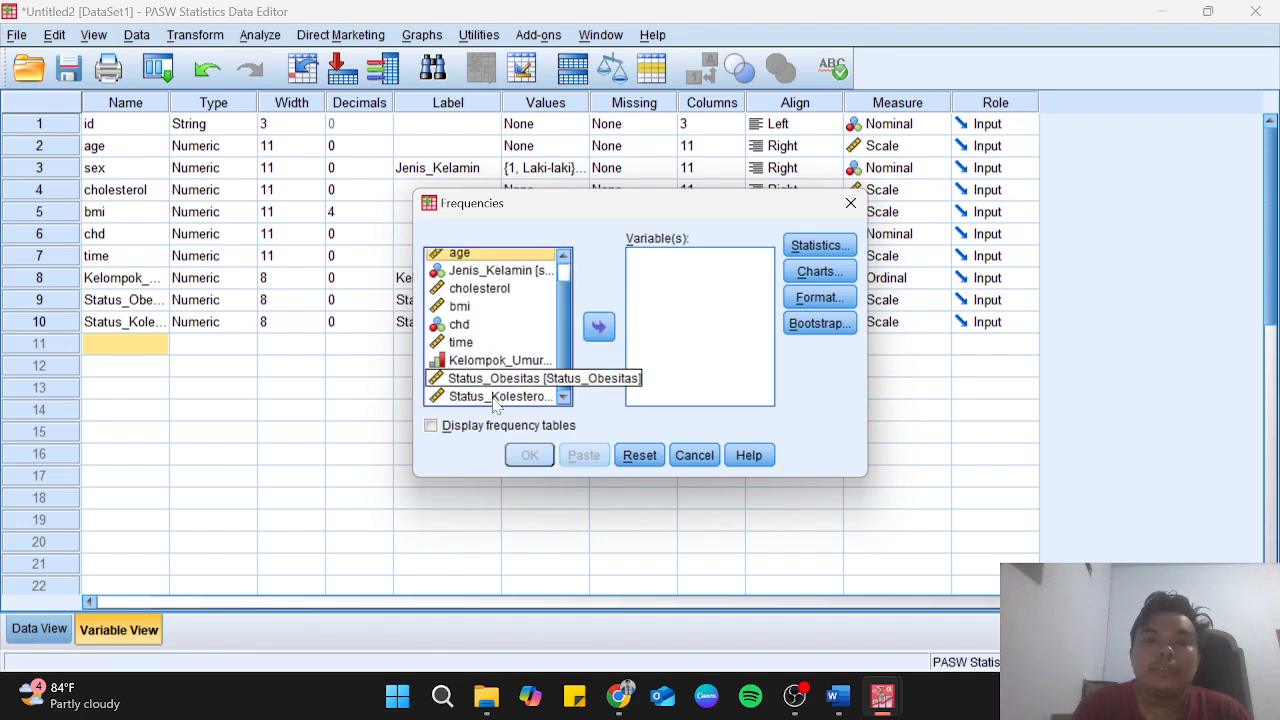
left_click(497, 270)
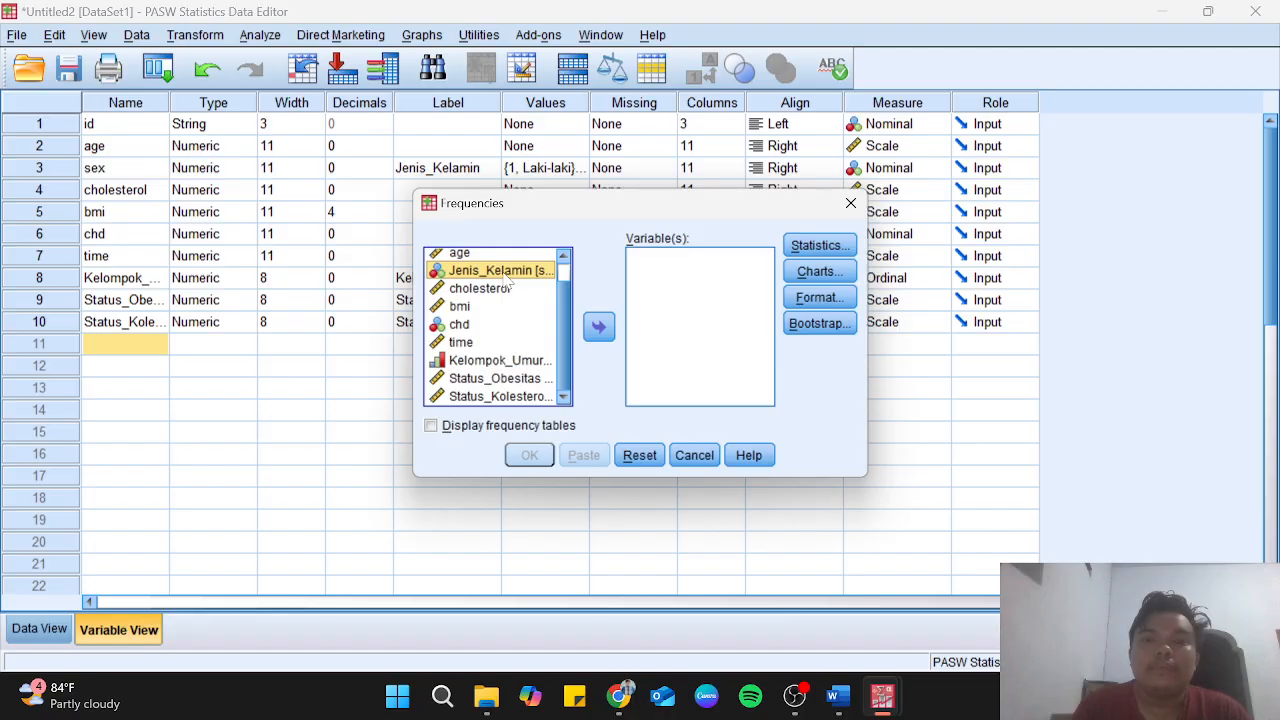
left_click(600, 328)
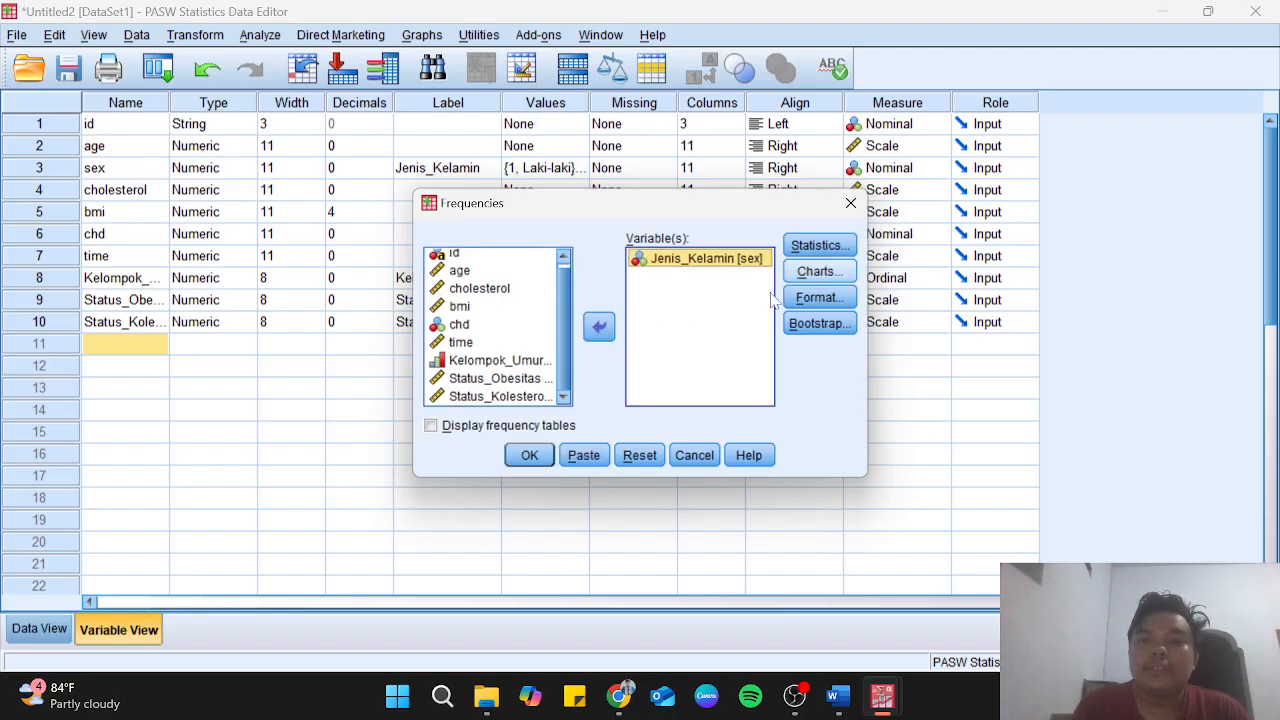
left_click(521, 432)
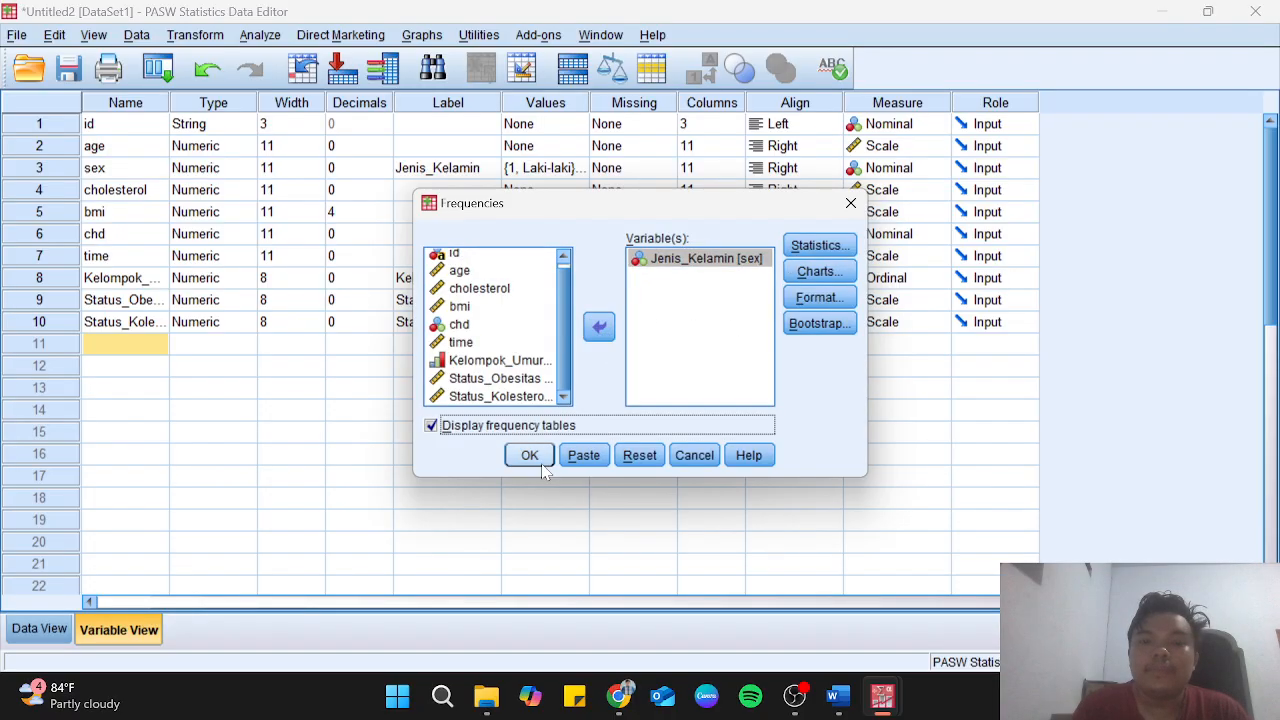
left_click(538, 462)
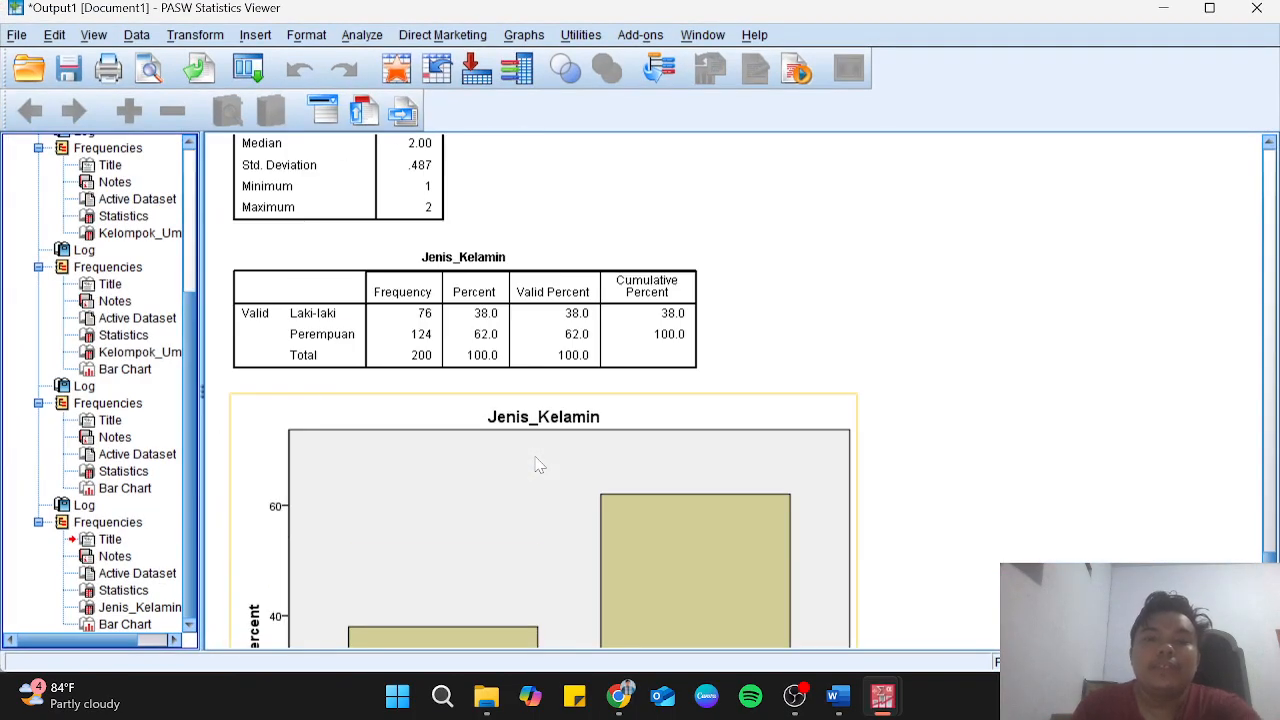
Examine the Jenis_Kelamin frequency table and its percentage bar chart in the output.
scroll(538, 462, "down", 3)
scroll(538, 462, "down", 2)
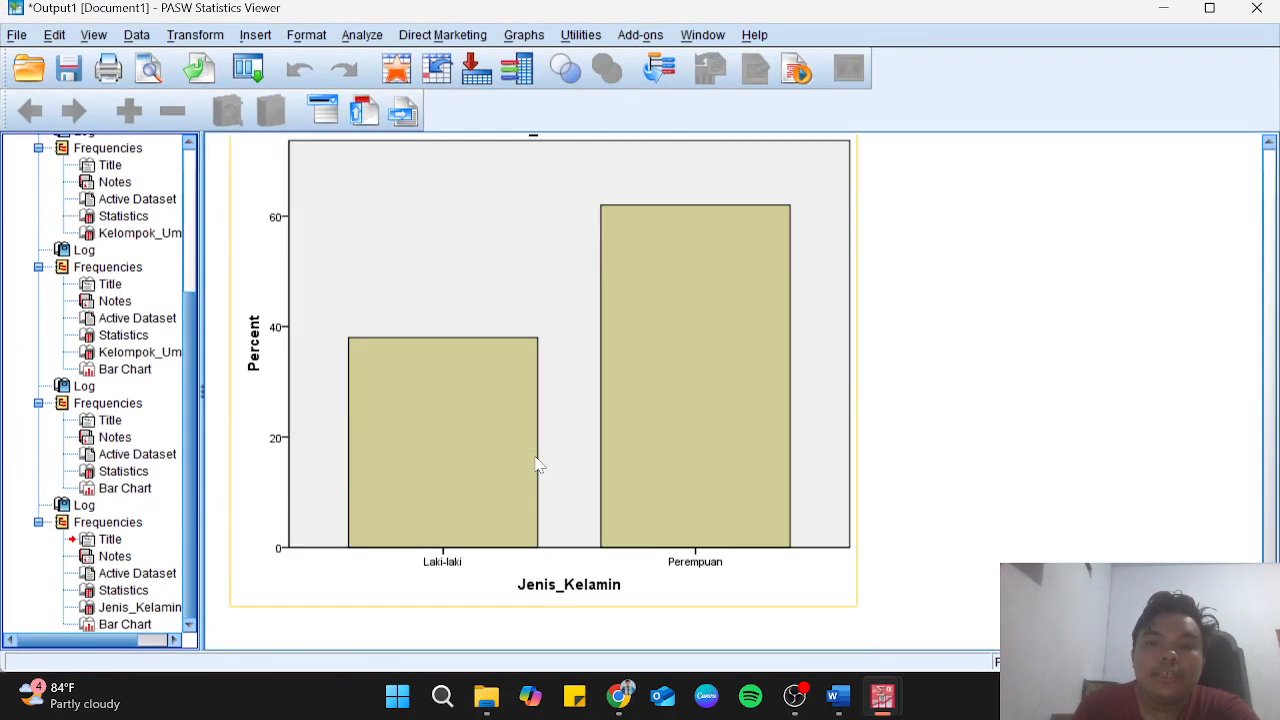
scroll(538, 462, "up", 5)
scroll(538, 462, "down", 5)
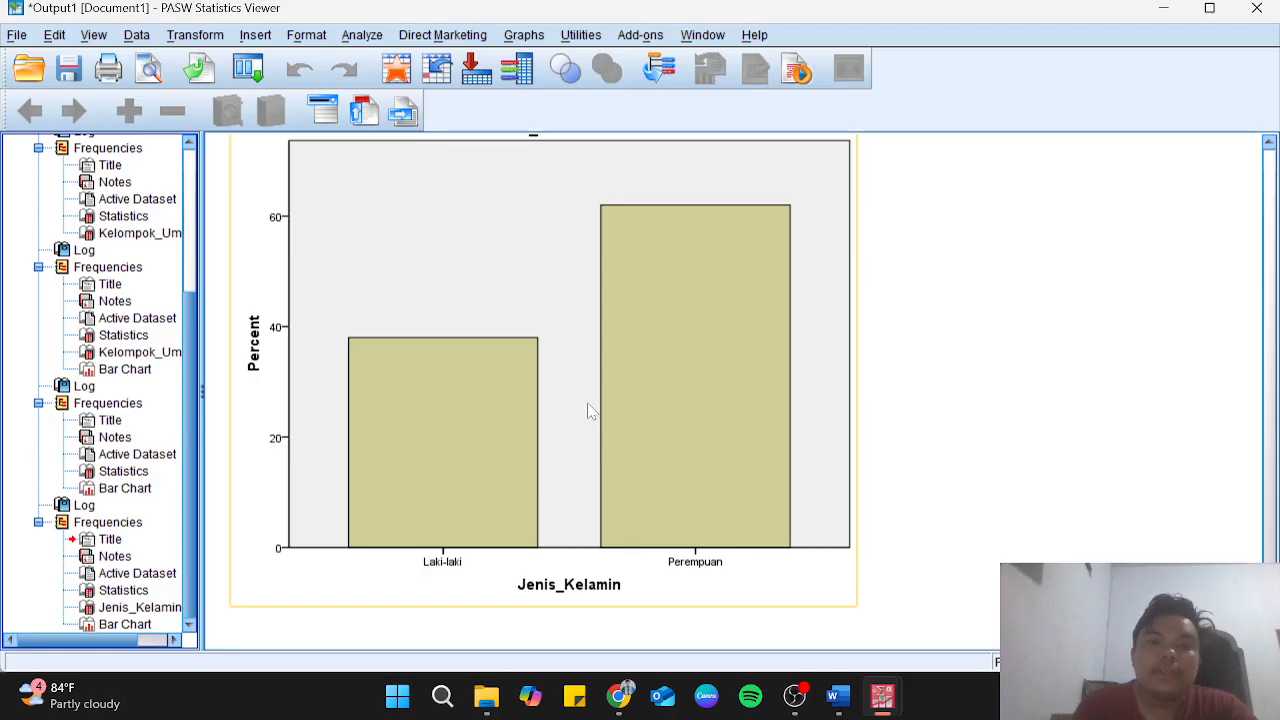
scroll(589, 410, "up", 2)
scroll(589, 410, "down", 2)
scroll(589, 410, "up", 2)
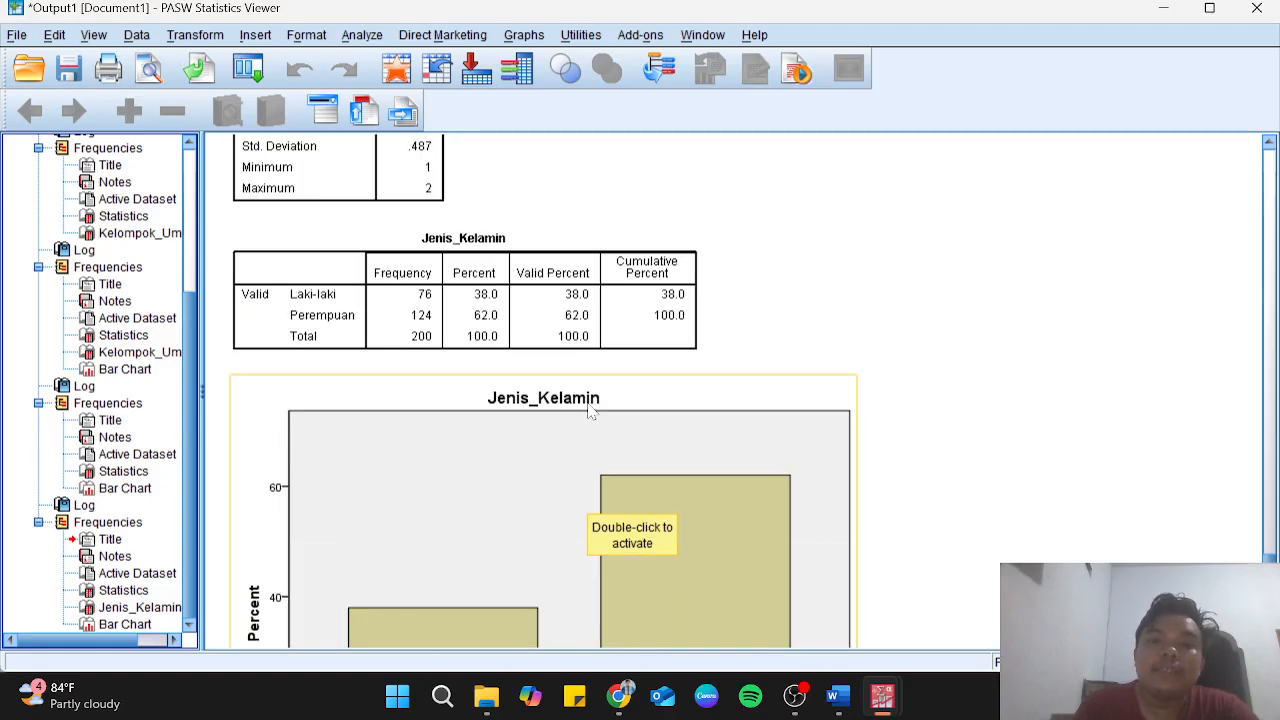
Run Frequencies for Jenis_Kelamin again with a pie chart in place of the bar chart.
left_click(361, 35)
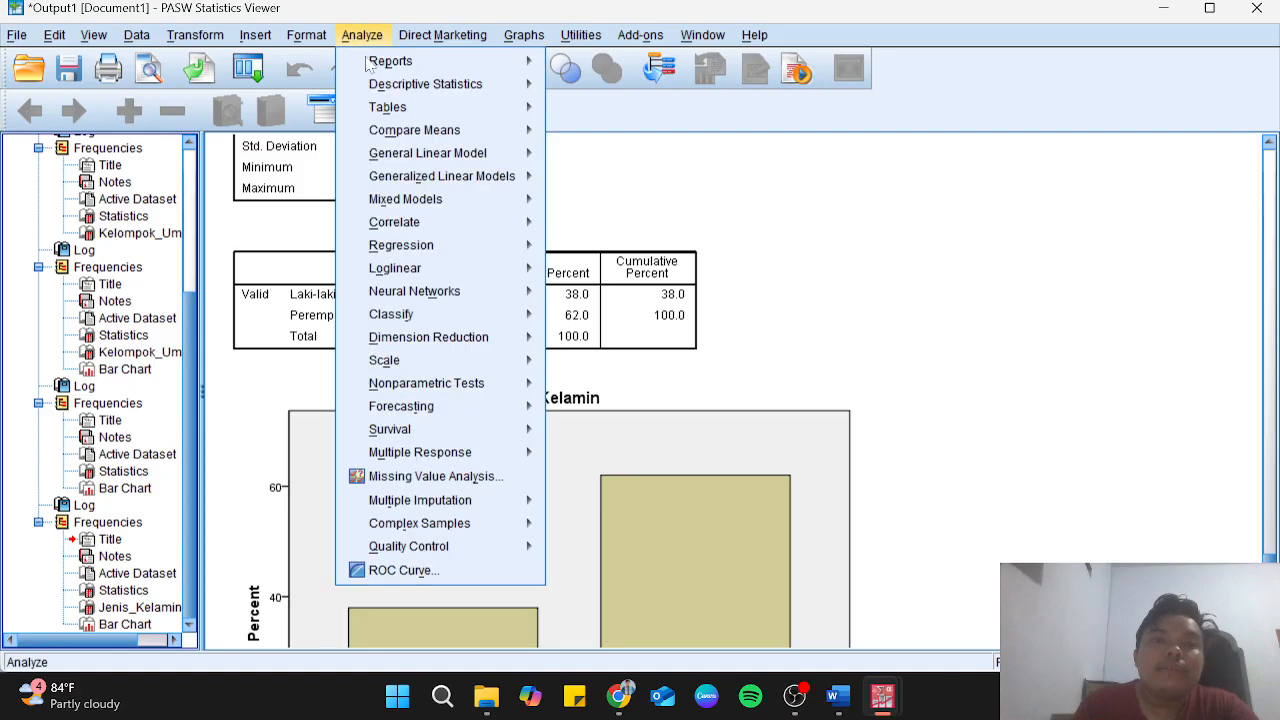
mouse_move(390, 90)
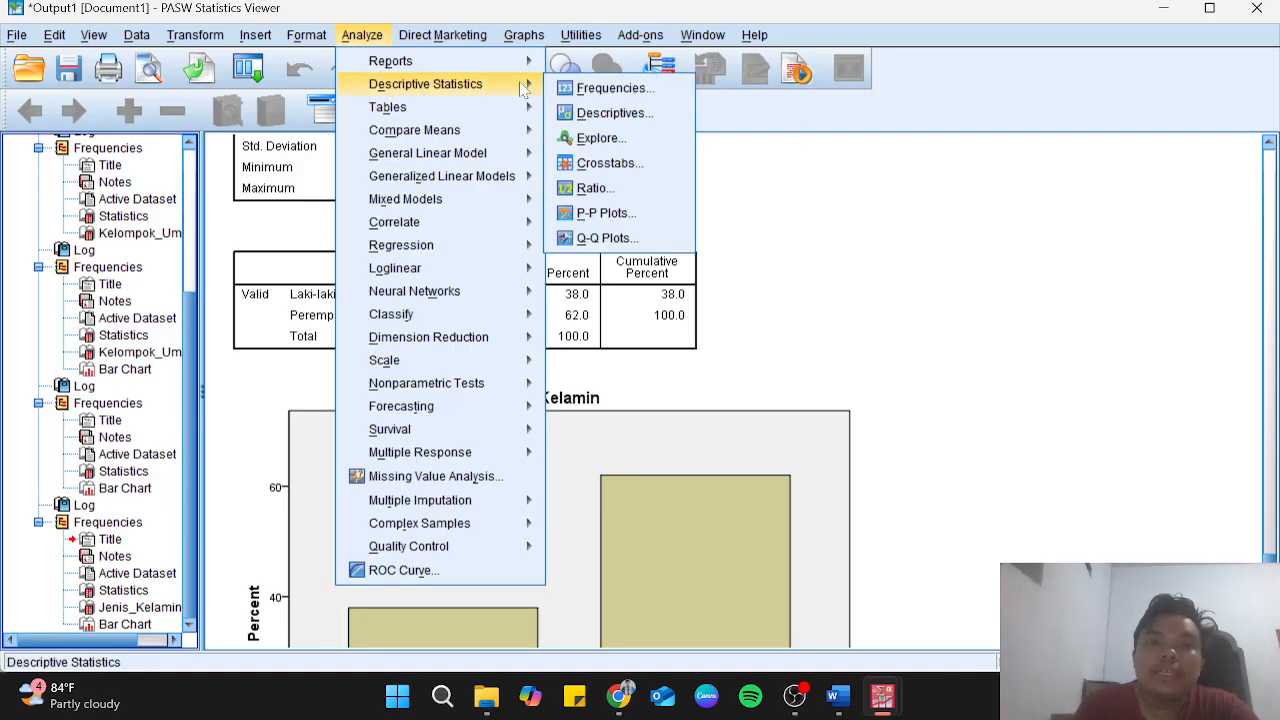
left_click(608, 90)
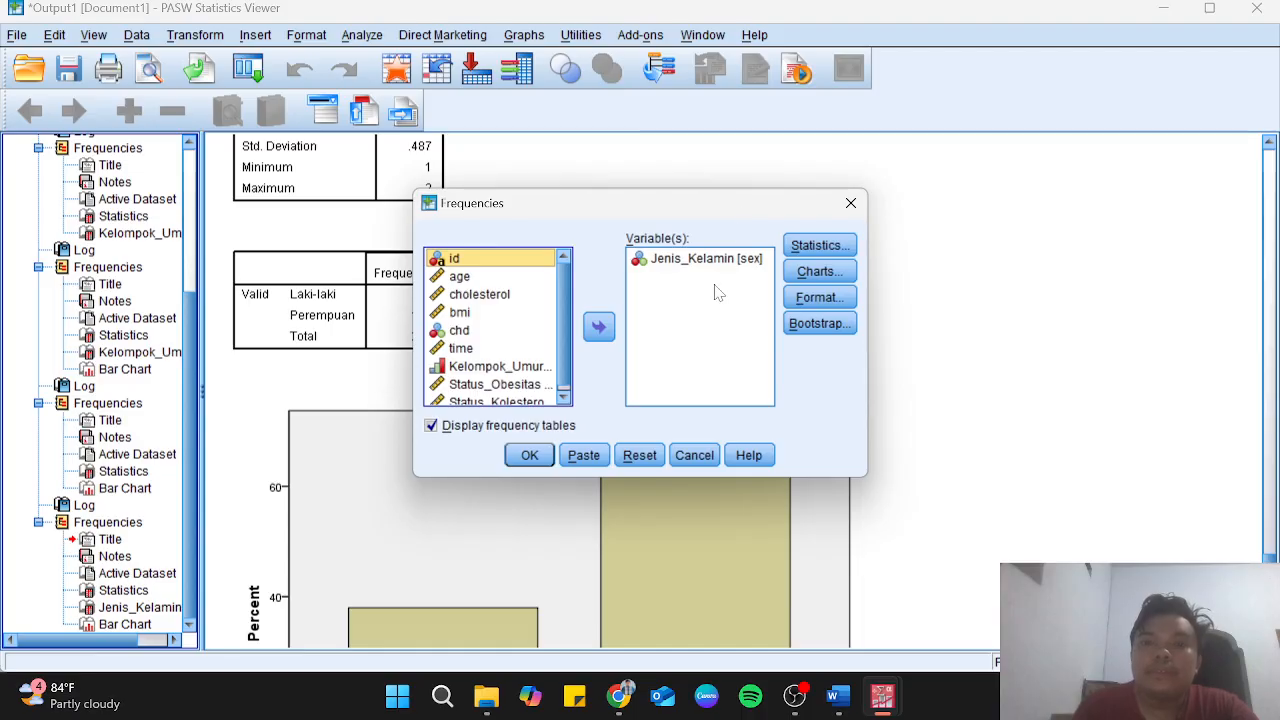
left_click(819, 271)
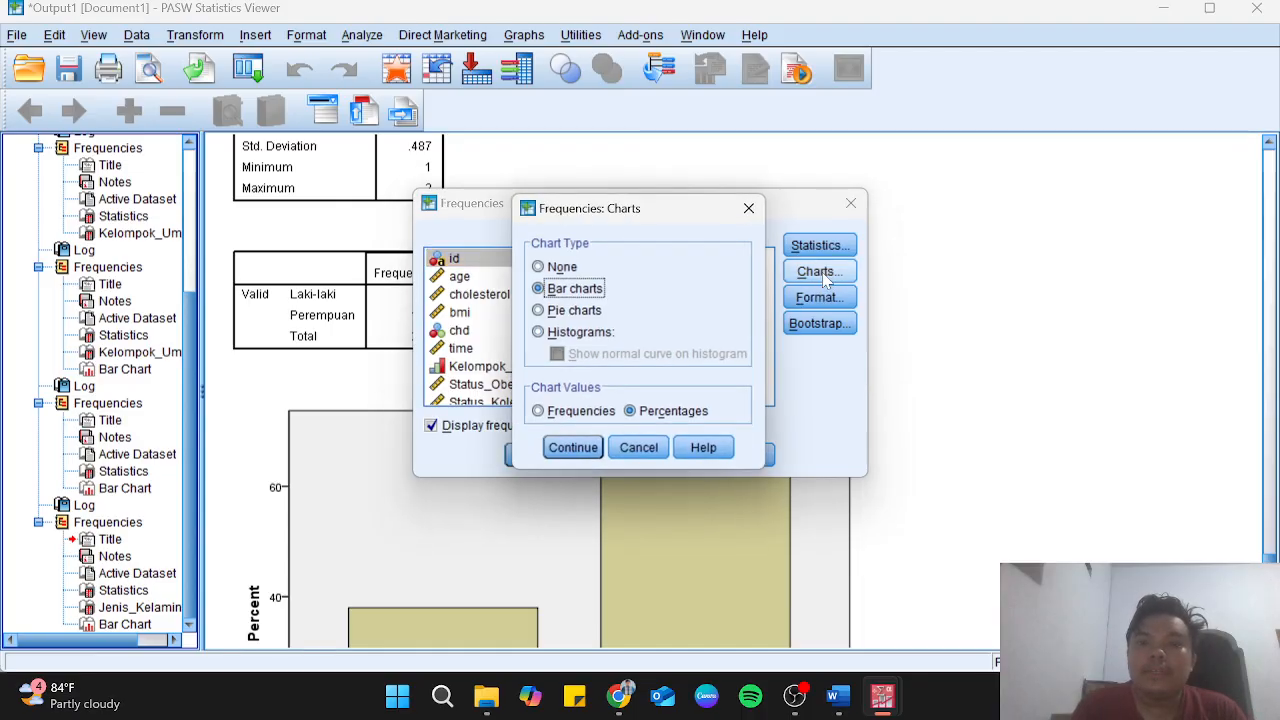
left_click(577, 313)
left_click(576, 450)
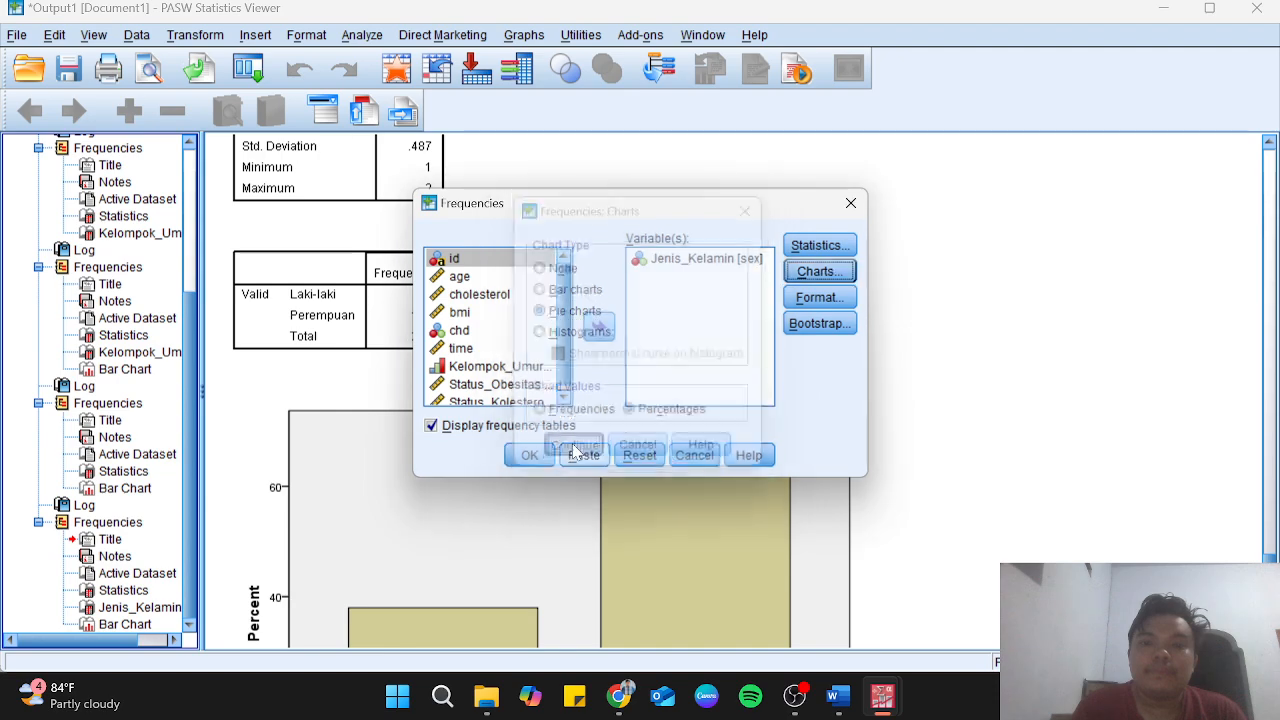
left_click(529, 455)
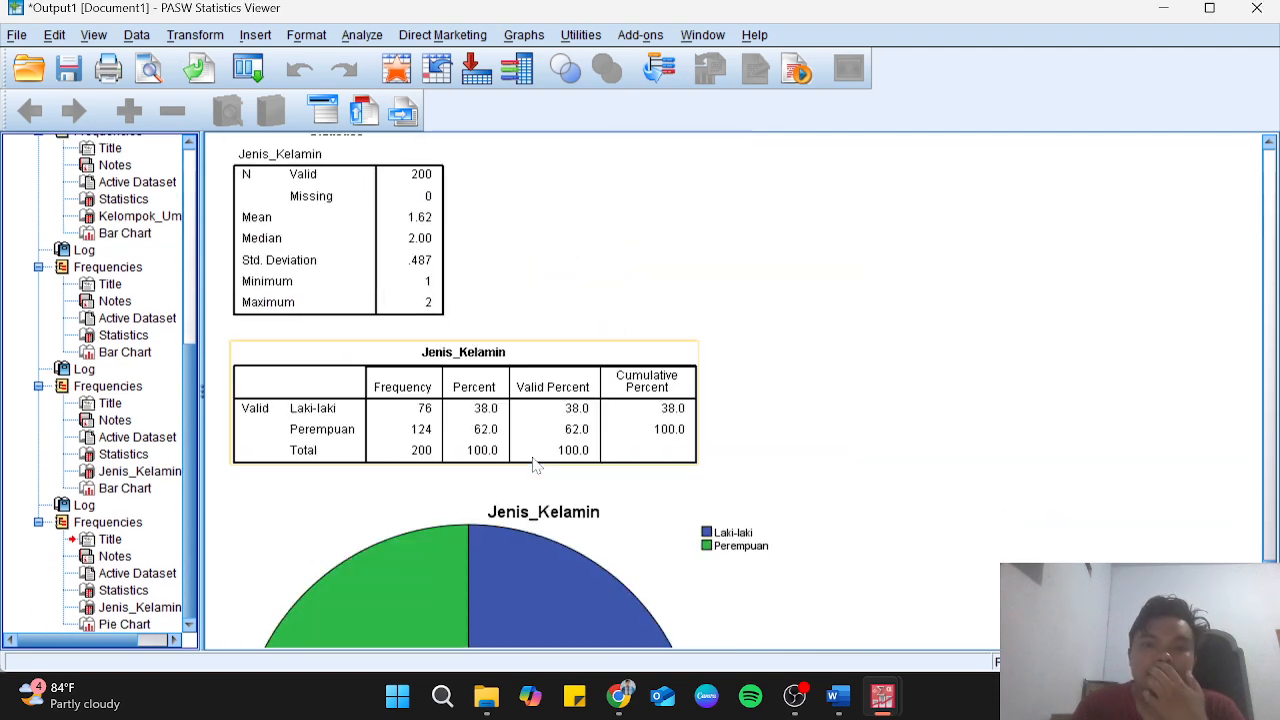
Examine the Jenis_Kelamin pie chart alongside its frequency table in the output.
scroll(535, 465, "down", 5)
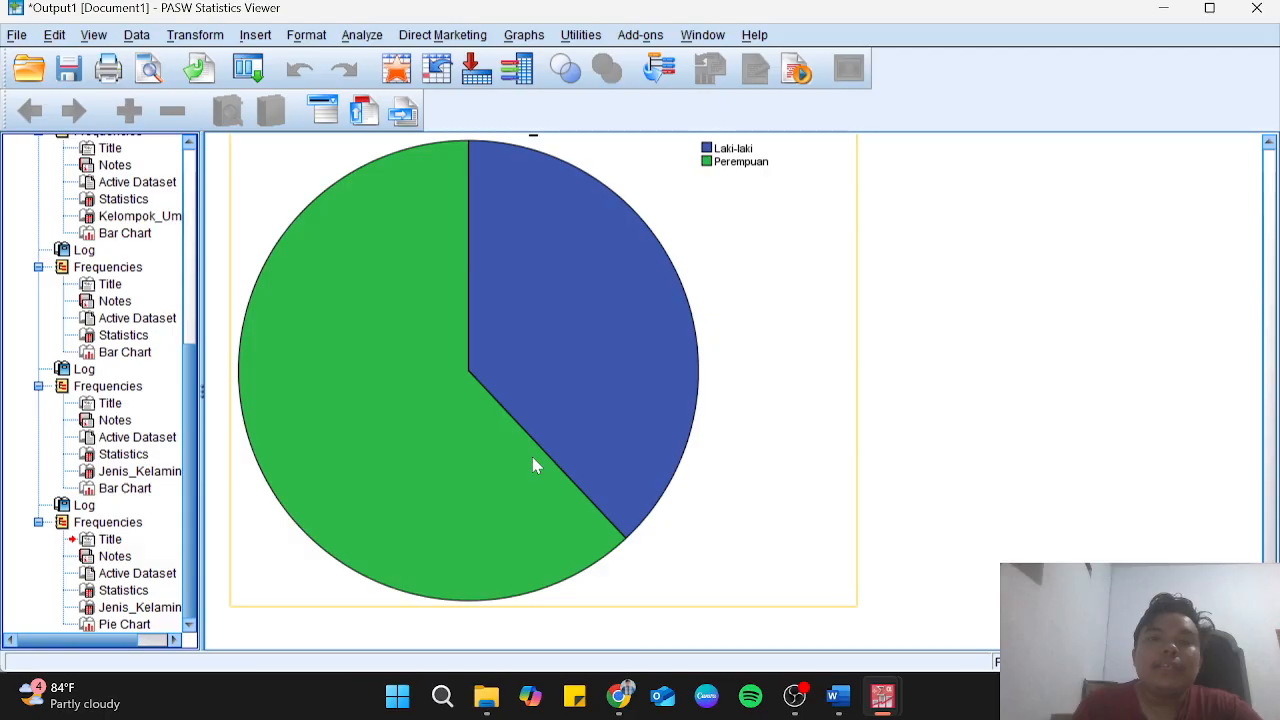
scroll(535, 465, "up", 3)
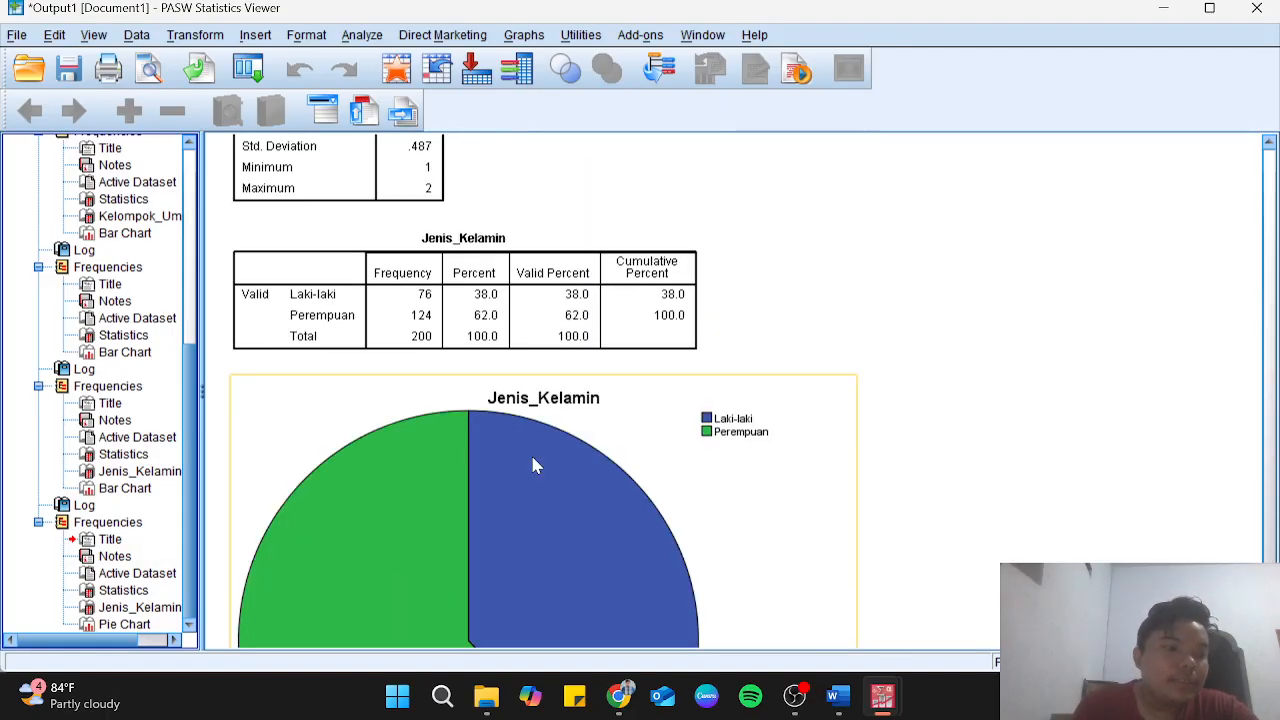
scroll(540, 452, "down", 3)
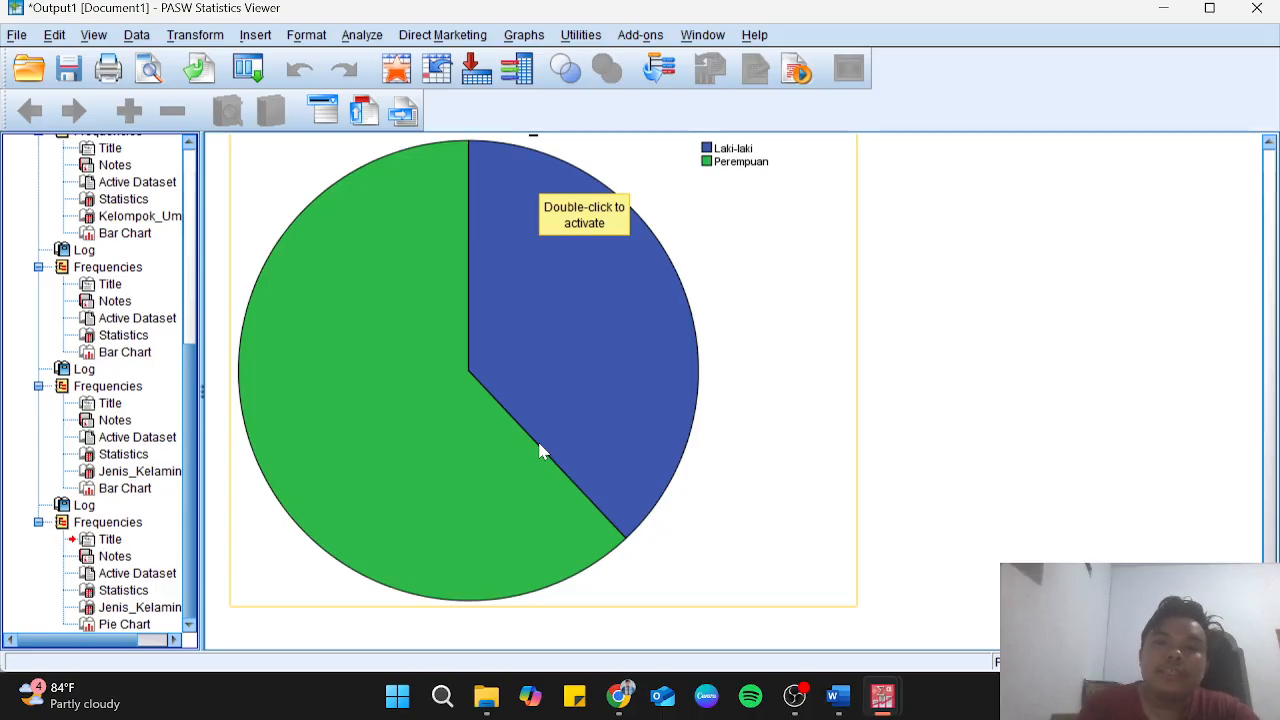
scroll(540, 452, "up", 2)
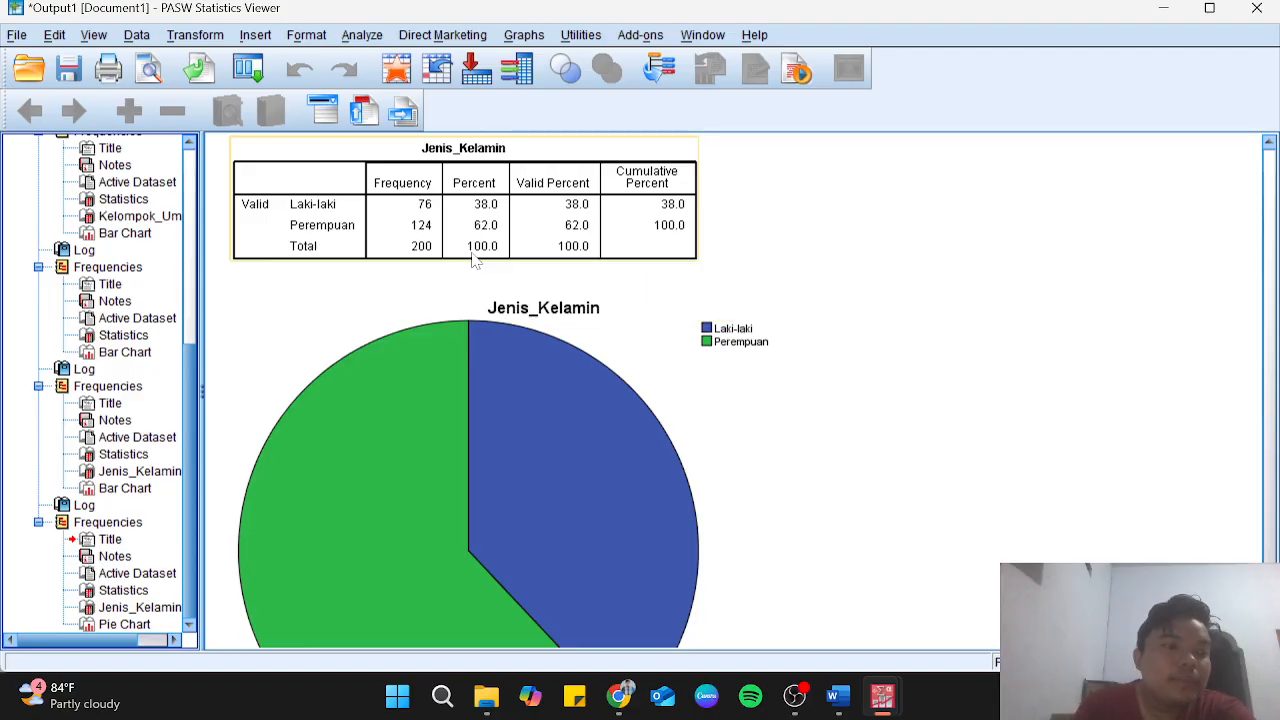
scroll(474, 259, "down", 3)
scroll(474, 259, "up", 3)
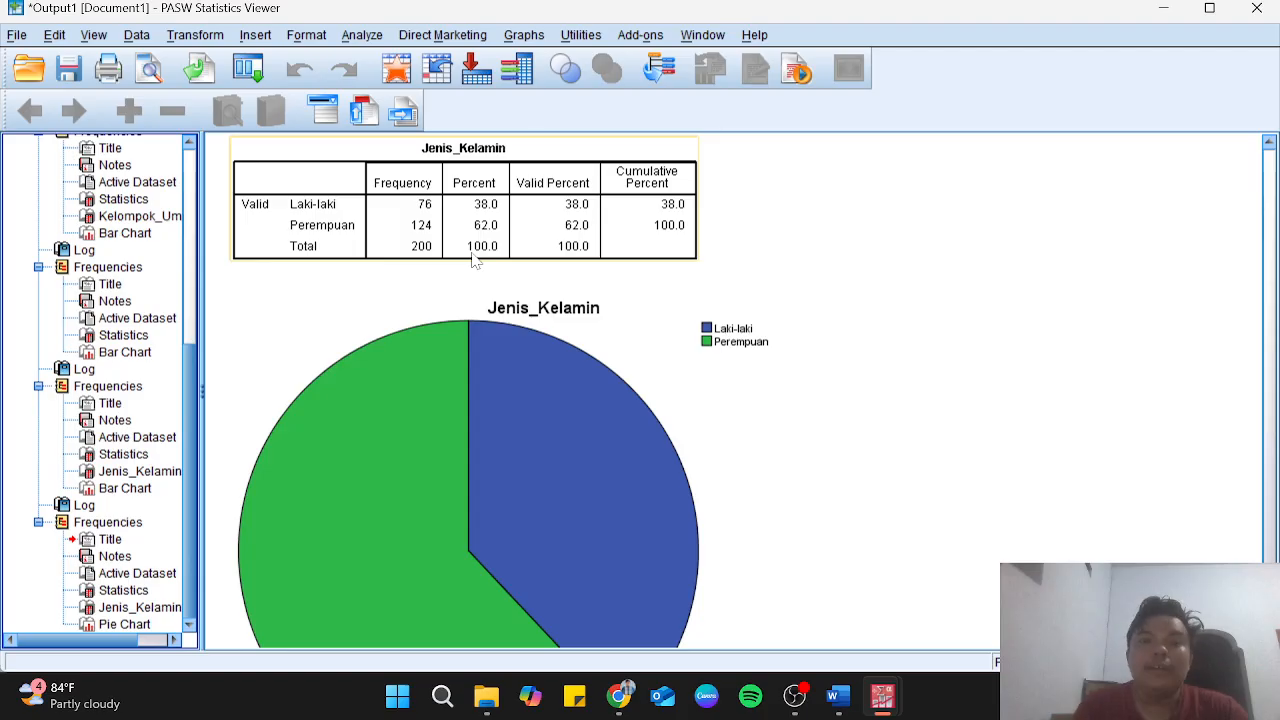
Move the Jenis_Kelamin frequency table below the pie chart in the output.
left_click_drag(472, 254, 773, 342)
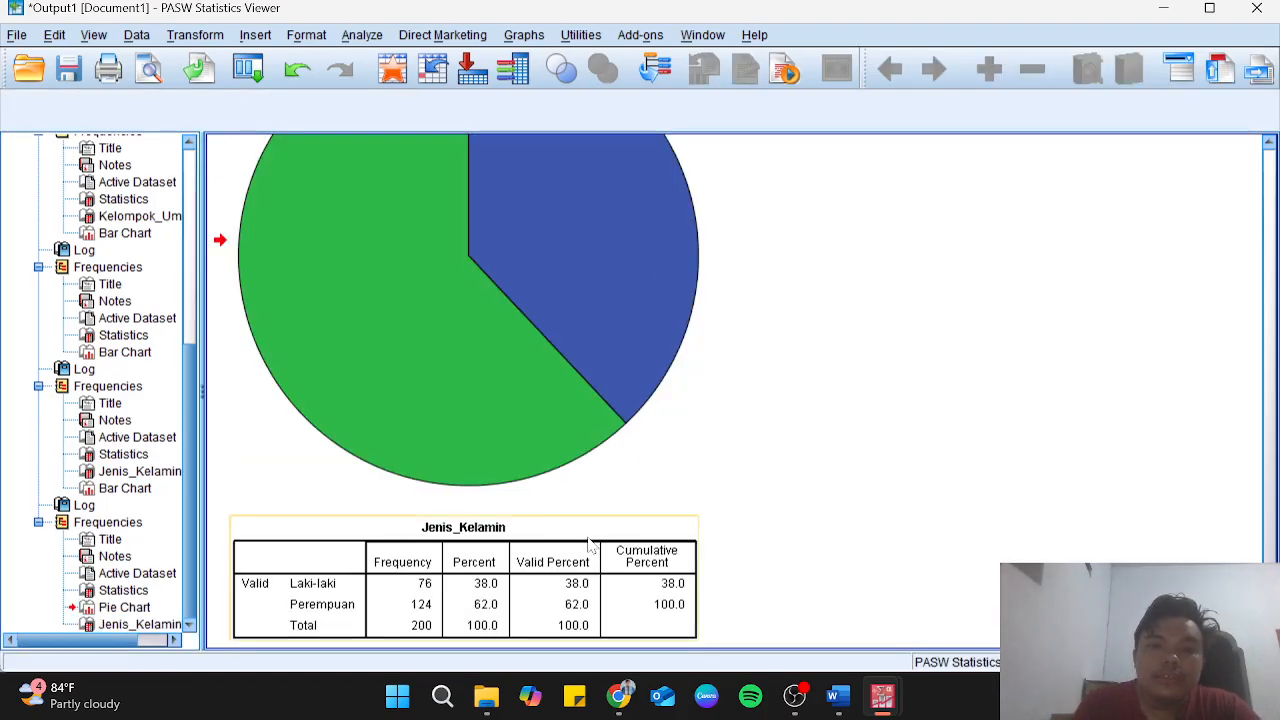
scroll(594, 540, "down", 1)
scroll(588, 538, "up", 7)
scroll(588, 538, "down", 6)
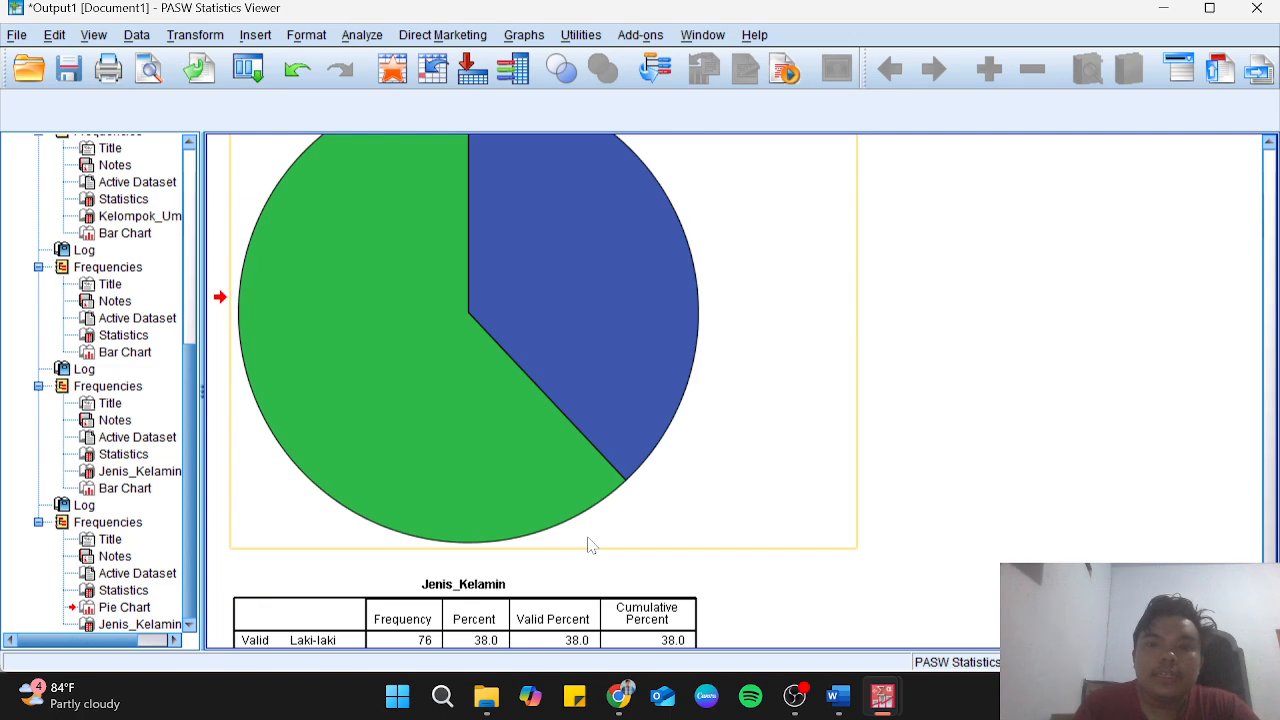
scroll(590, 545, "down", 1)
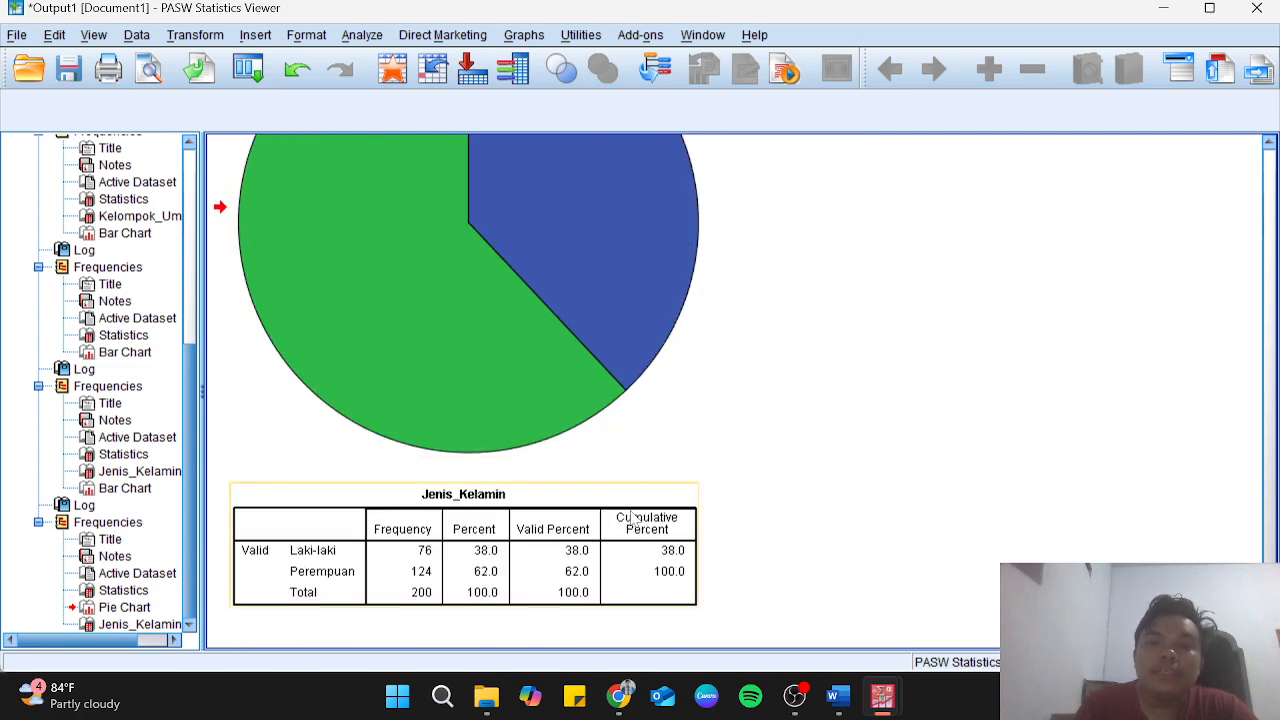
Copy the Jenis_Kelamin frequency table into a new blank Word document, keeping the source formatting.
right_click(628, 538)
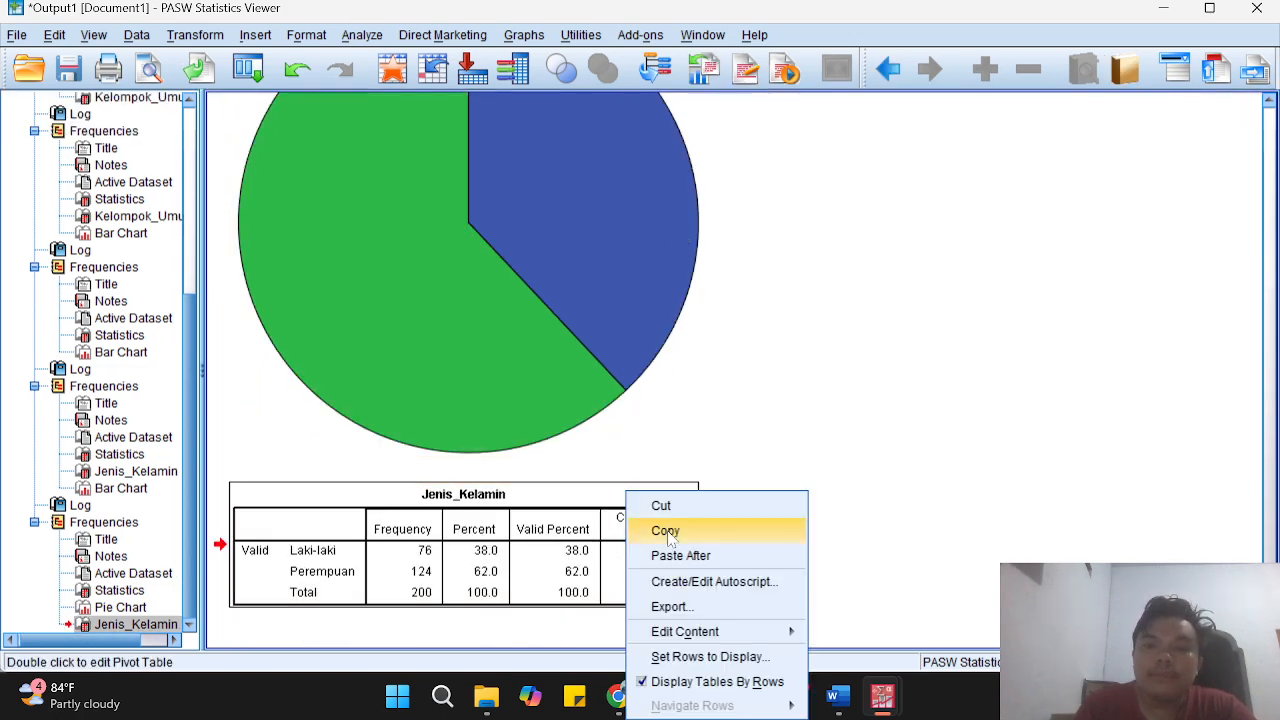
left_click(665, 529)
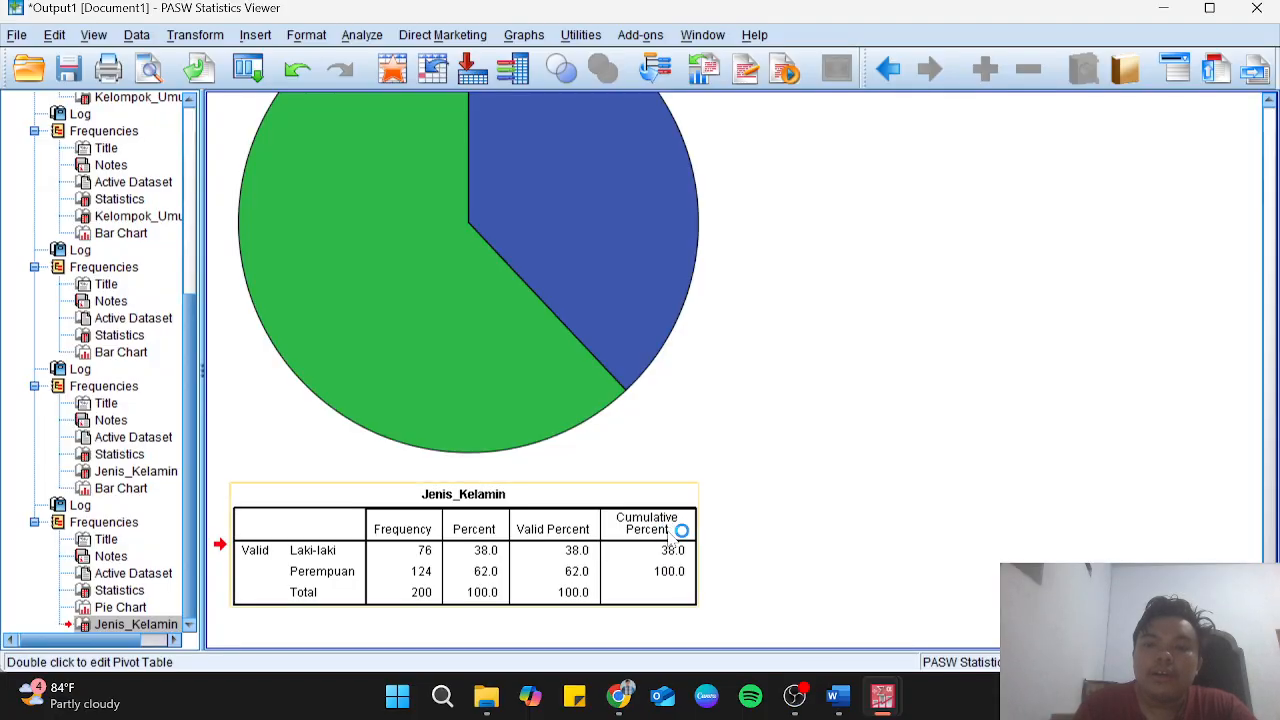
key("alt+Tab")
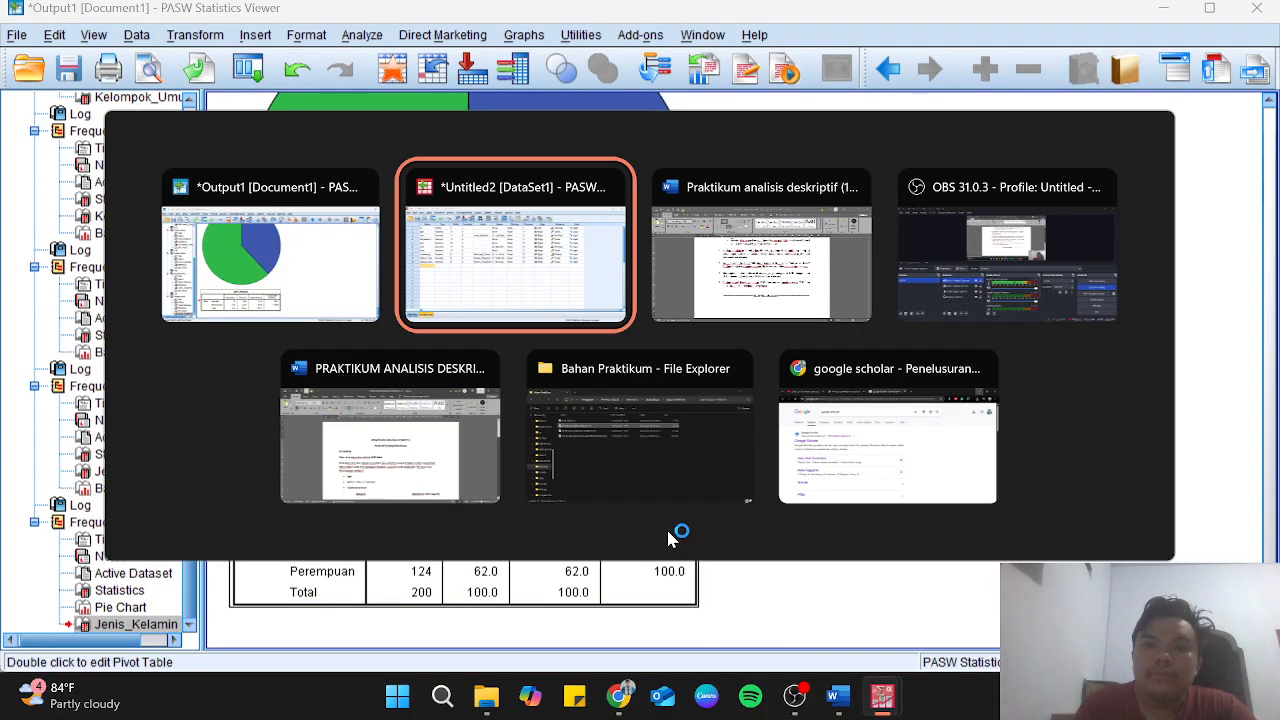
key("alt+Tab")
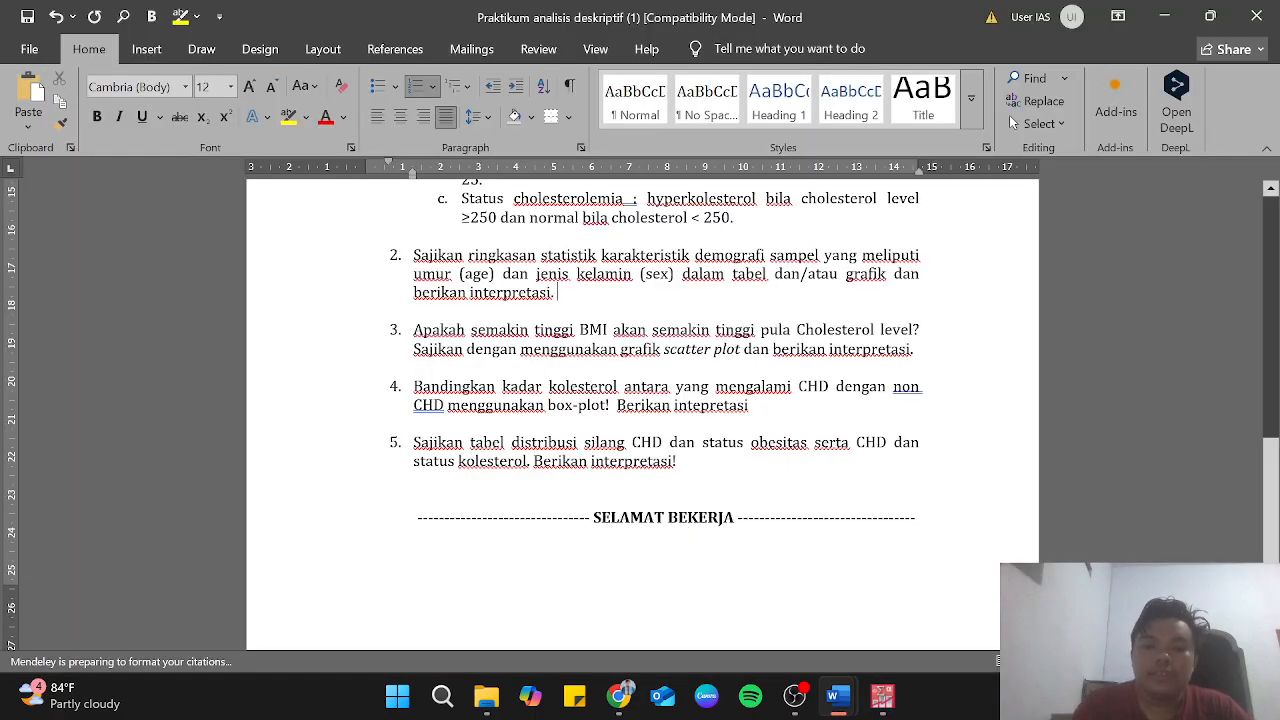
key("ctrl+n")
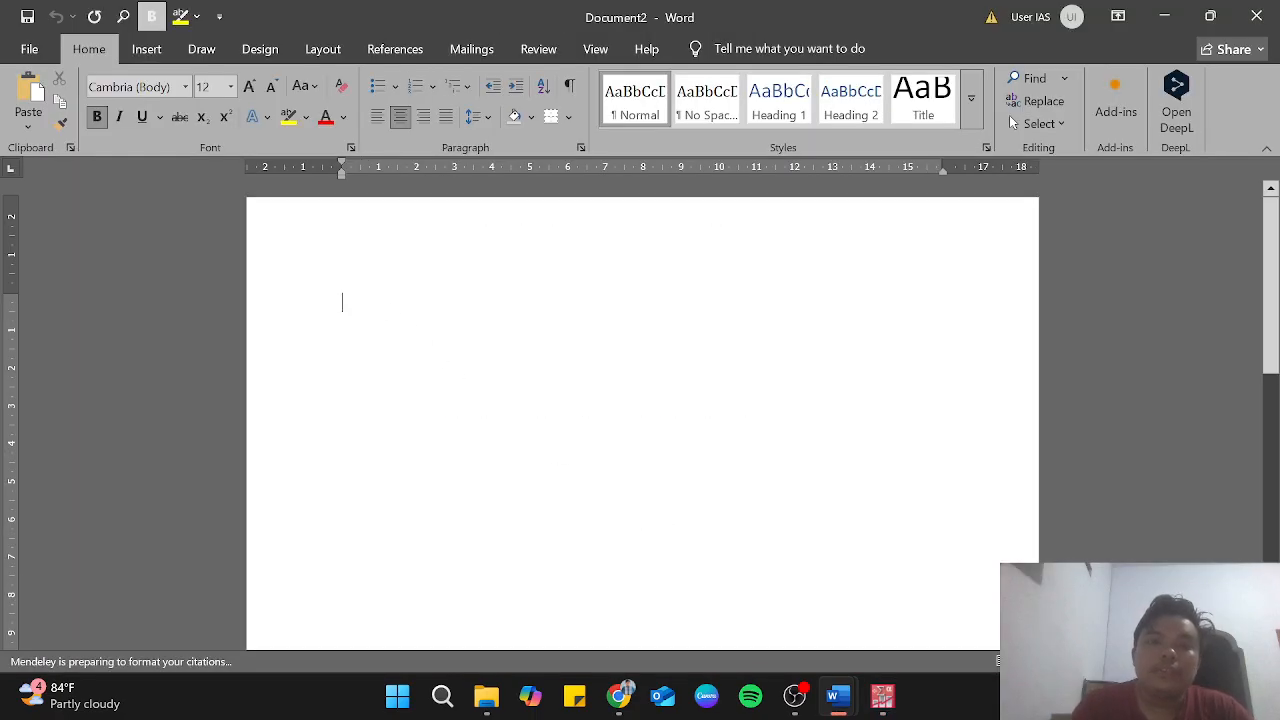
right_click(352, 310)
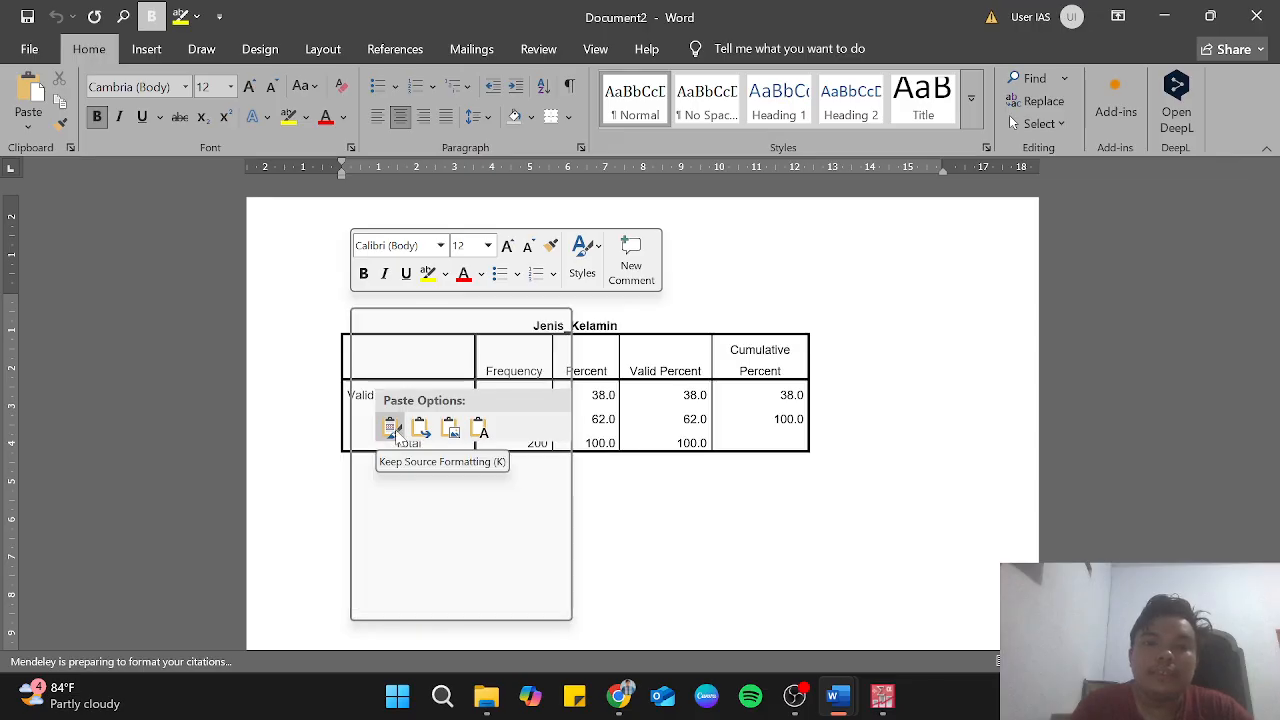
left_click(390, 428)
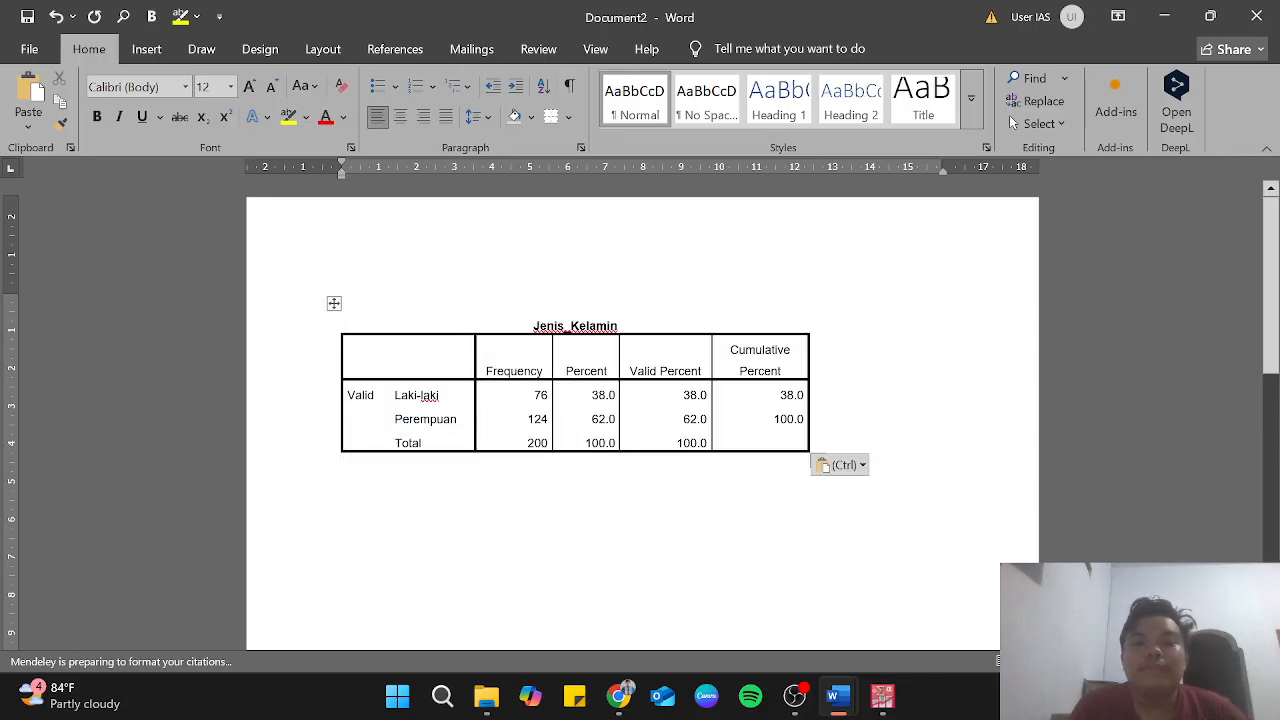
Copy the Jenis_Kelamin pie chart from the PASW output and paste it below the table in Word's Document2.
key("alt+Tab")
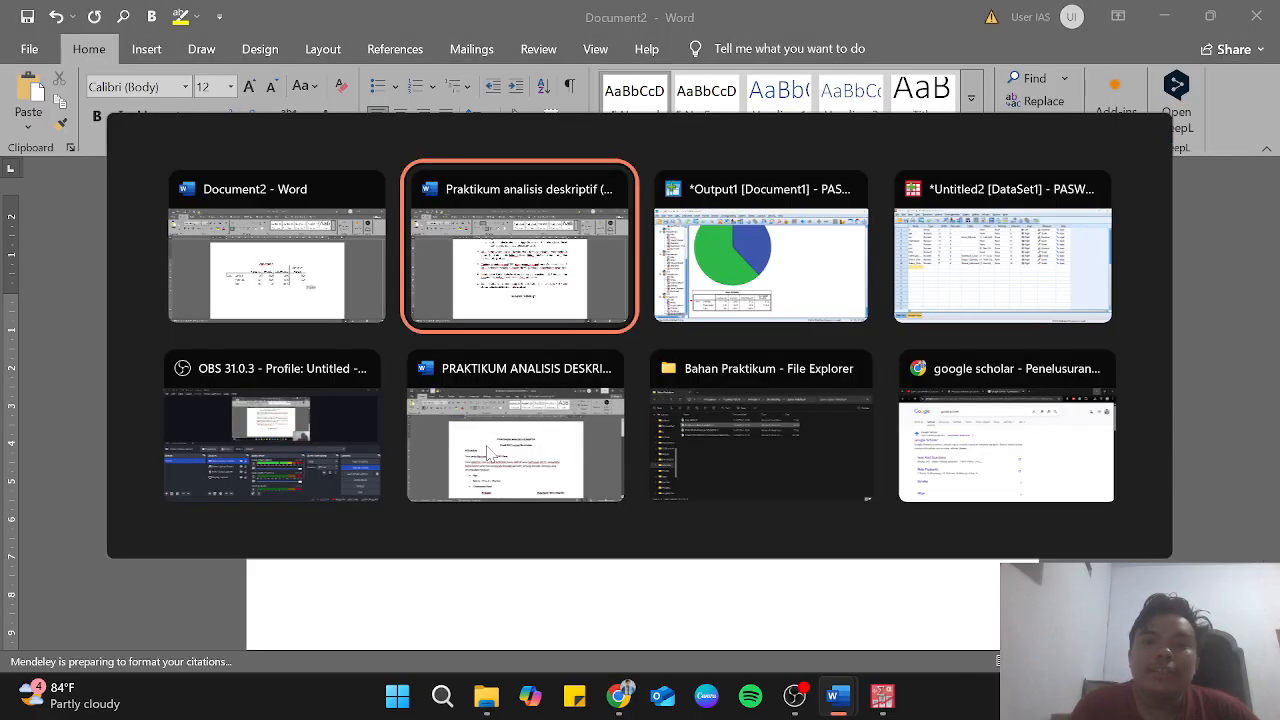
key("Tab")
right_click(428, 314)
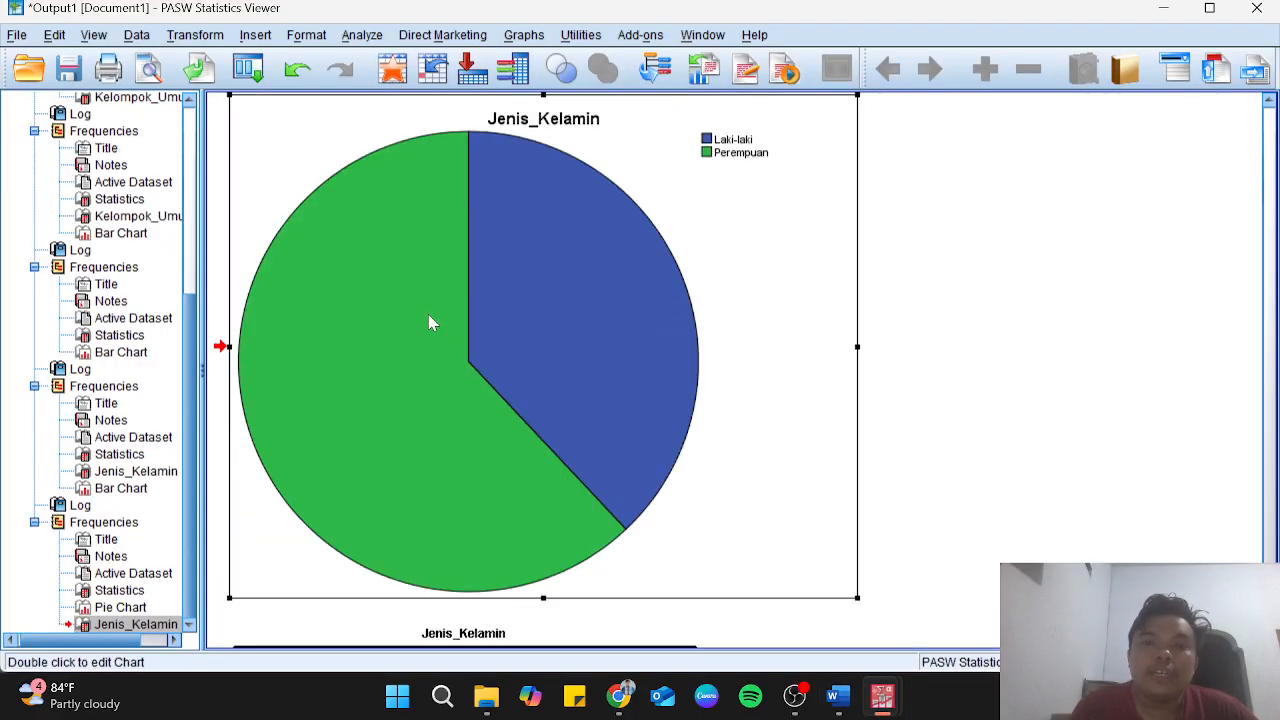
left_click(467, 355)
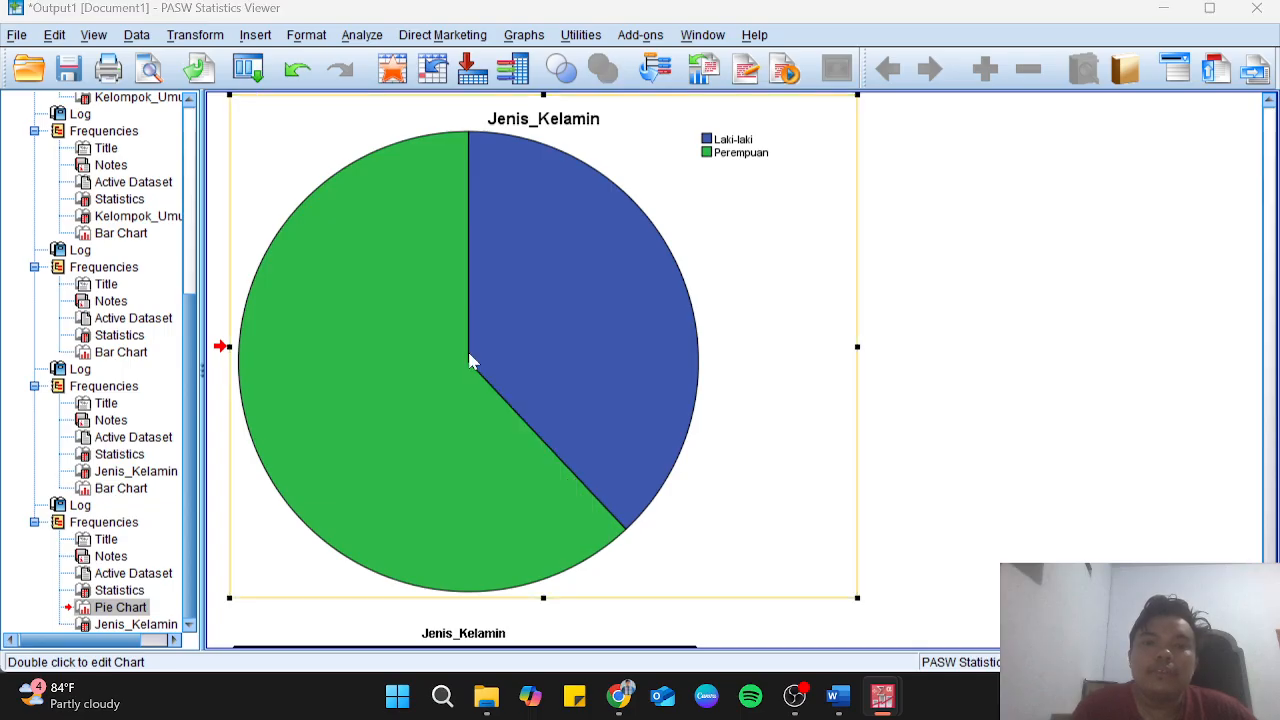
key("alt+Tab")
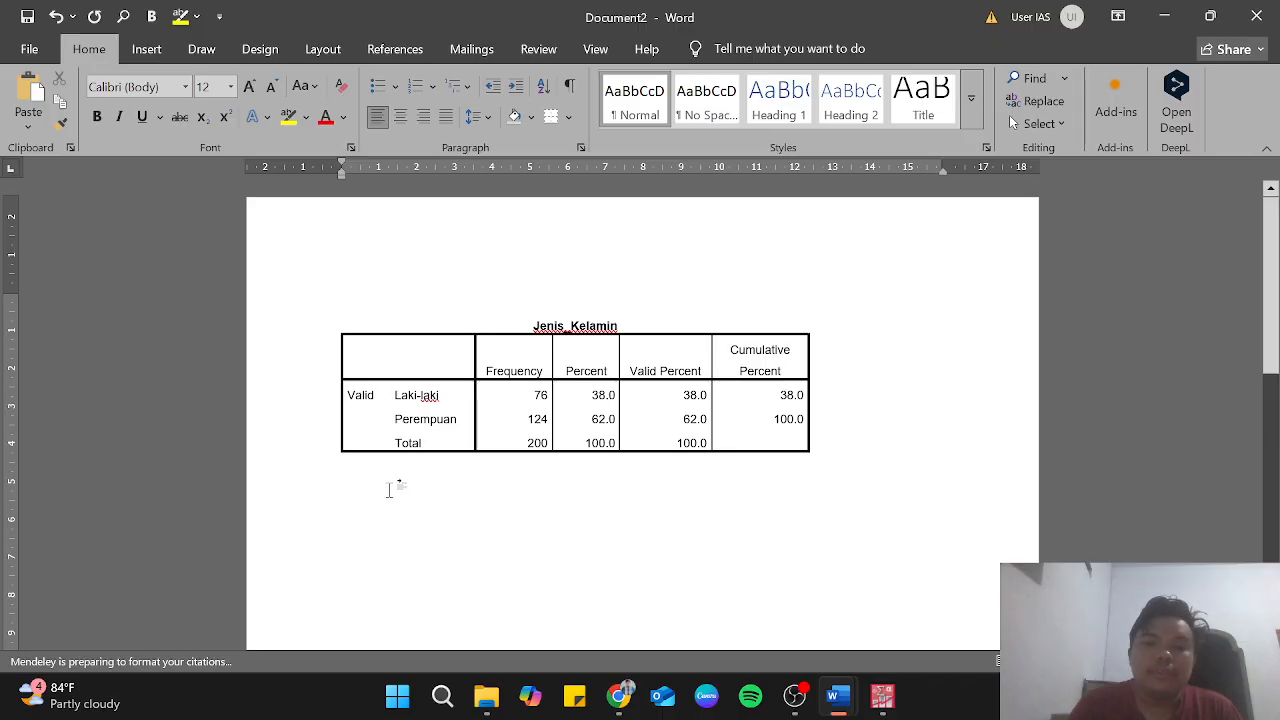
right_click(389, 487)
left_click(433, 300)
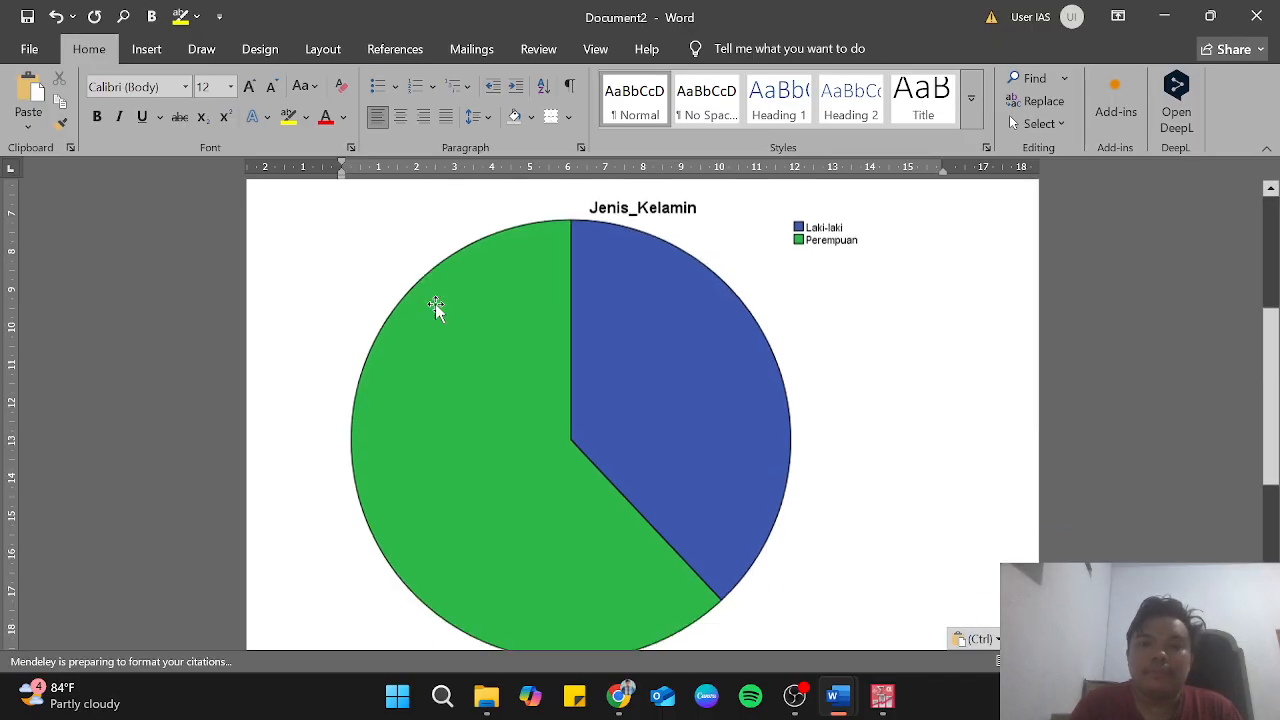
scroll(763, 314, "up", 5)
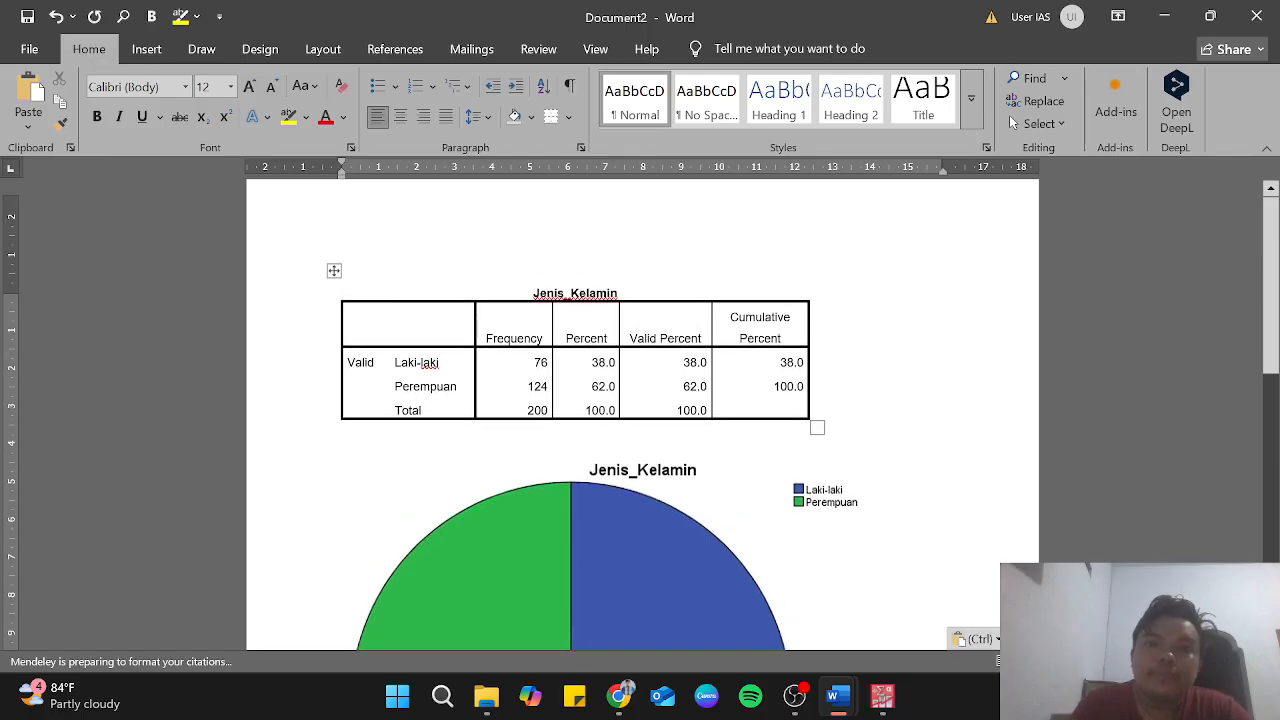
Switch to the Praktikum analisis deskriptif document and review question 2 on summarising age and sex with an interpretation.
key("alt+Tab")
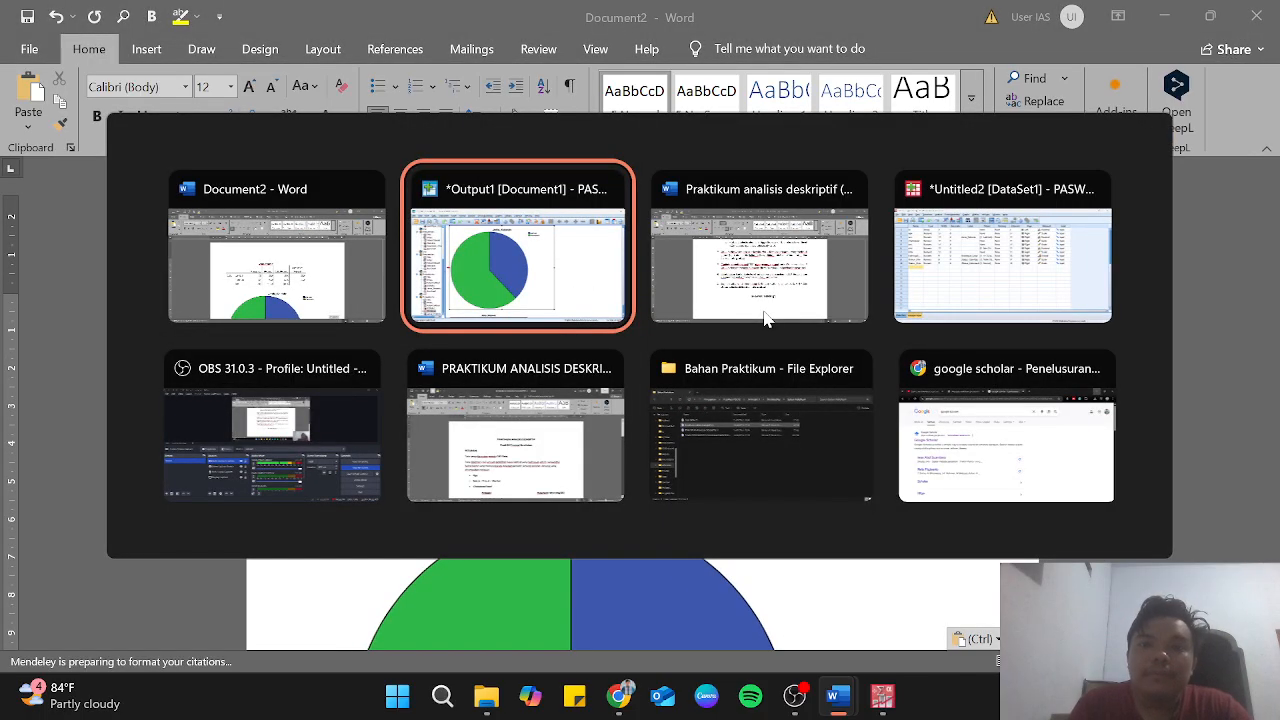
left_click(766, 300)
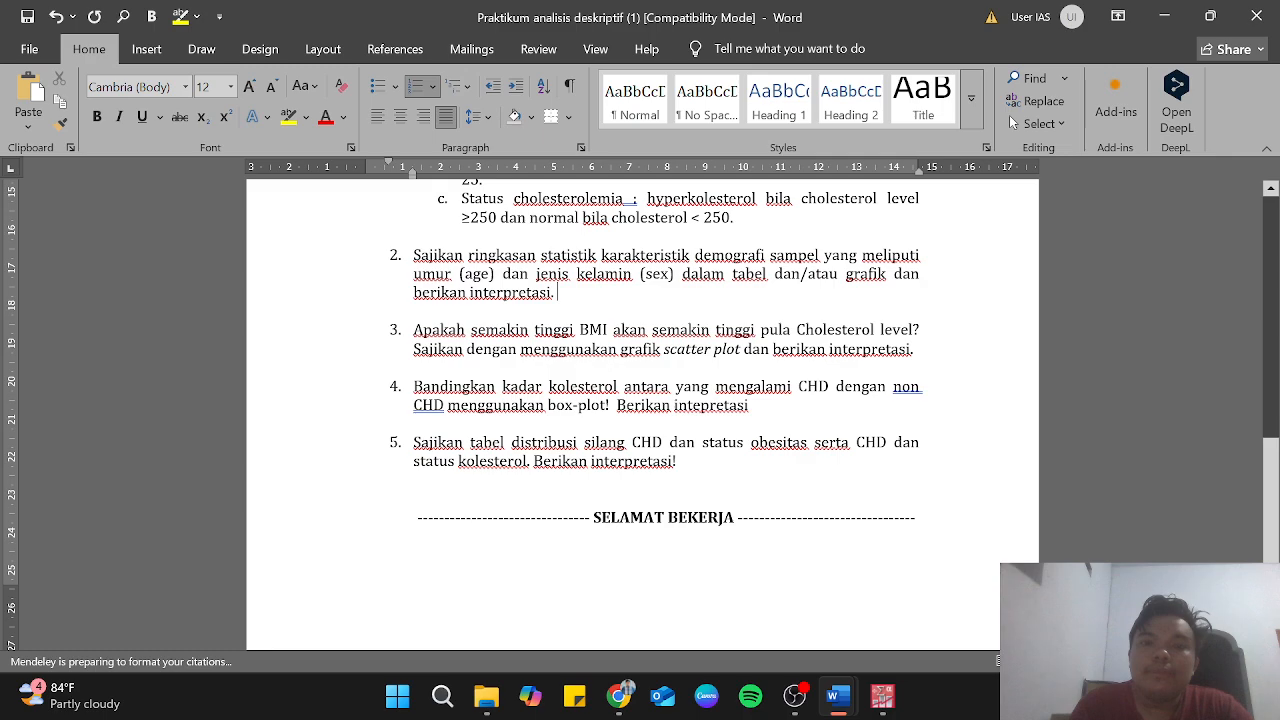
left_click_drag(561, 295, 435, 302)
left_click(539, 305)
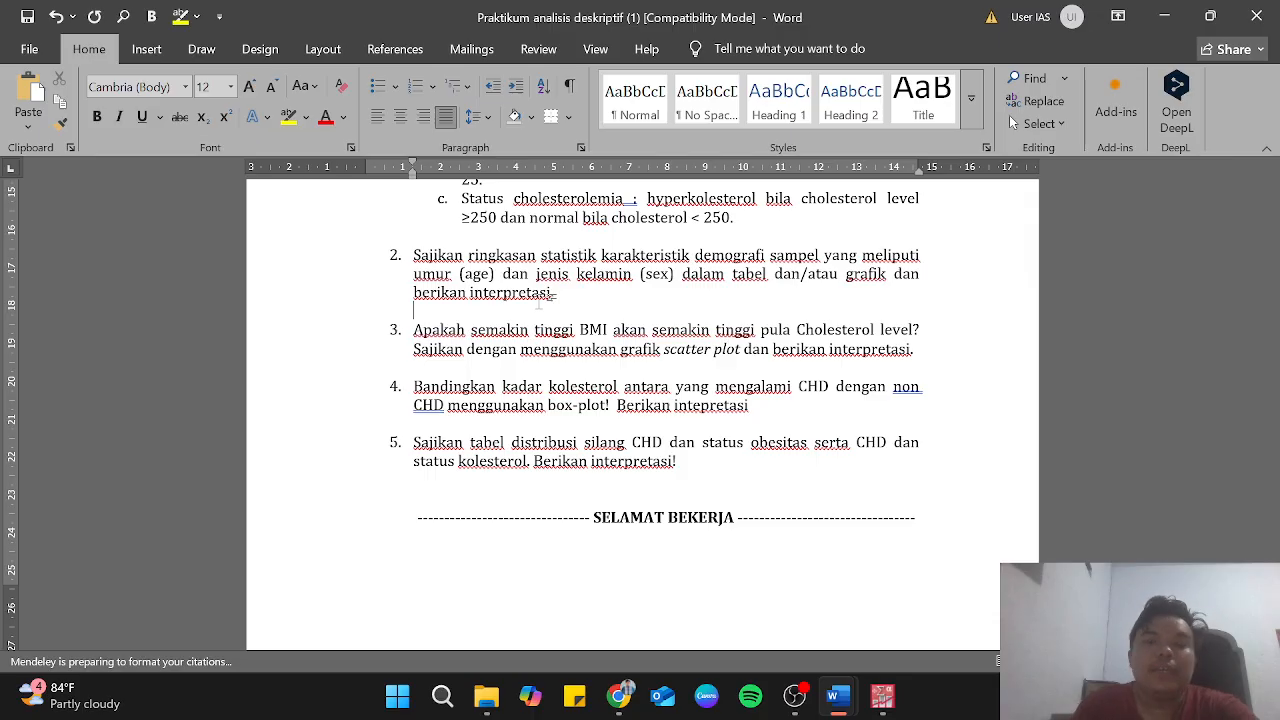
Switch to the PASW data editor and start defining a simple scatterplot for bmi and cholesterol with the legacy Scatter/Dot command.
key("alt+Tab")
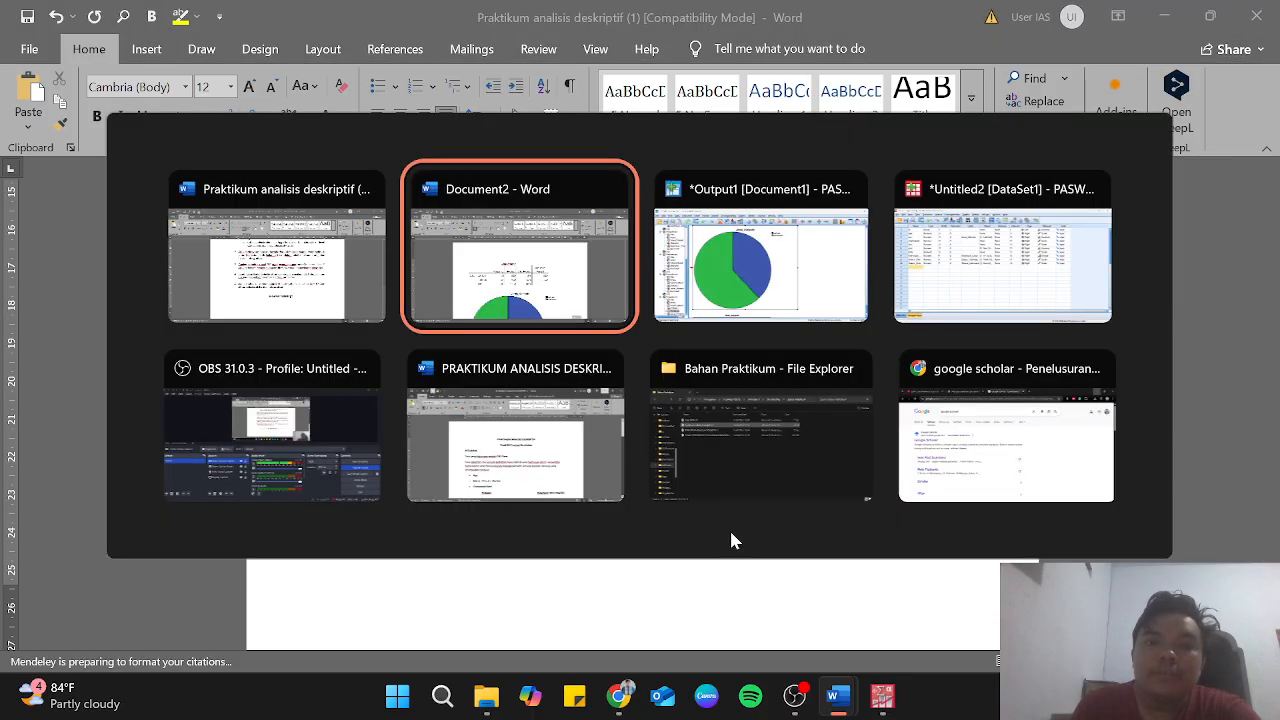
key("alt+Tab")
key("alt+Tab")
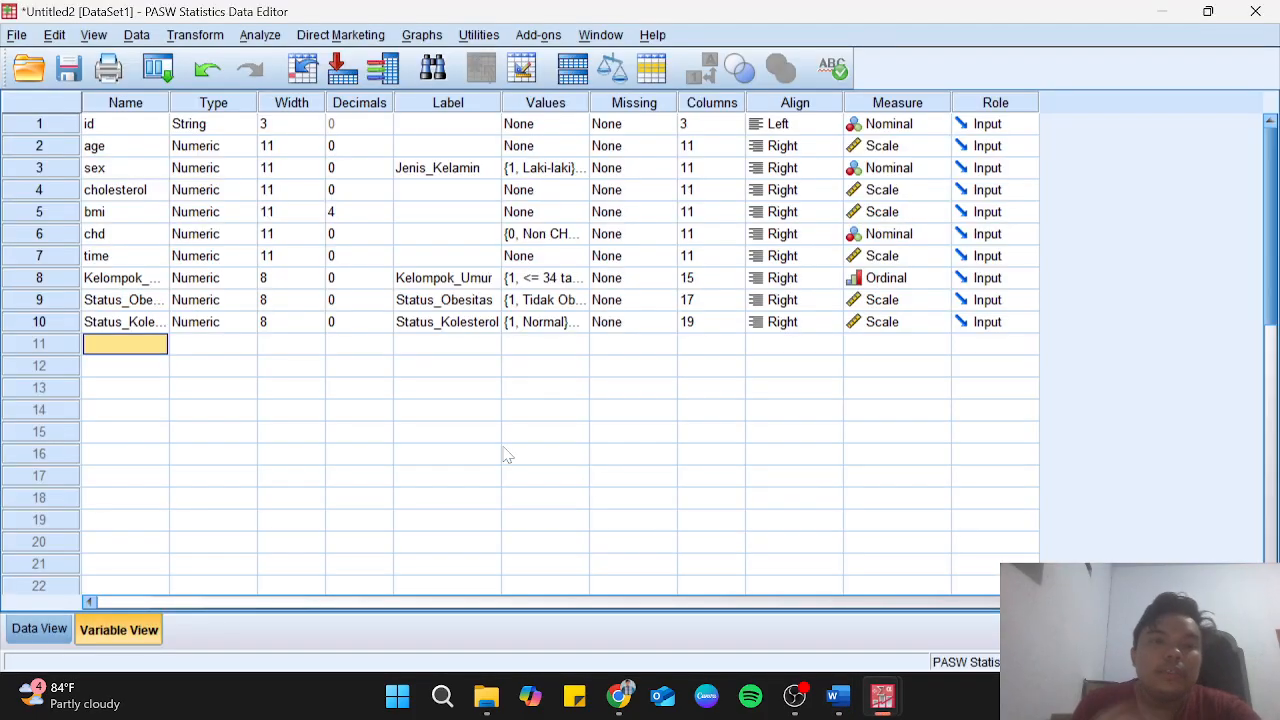
left_click(137, 222)
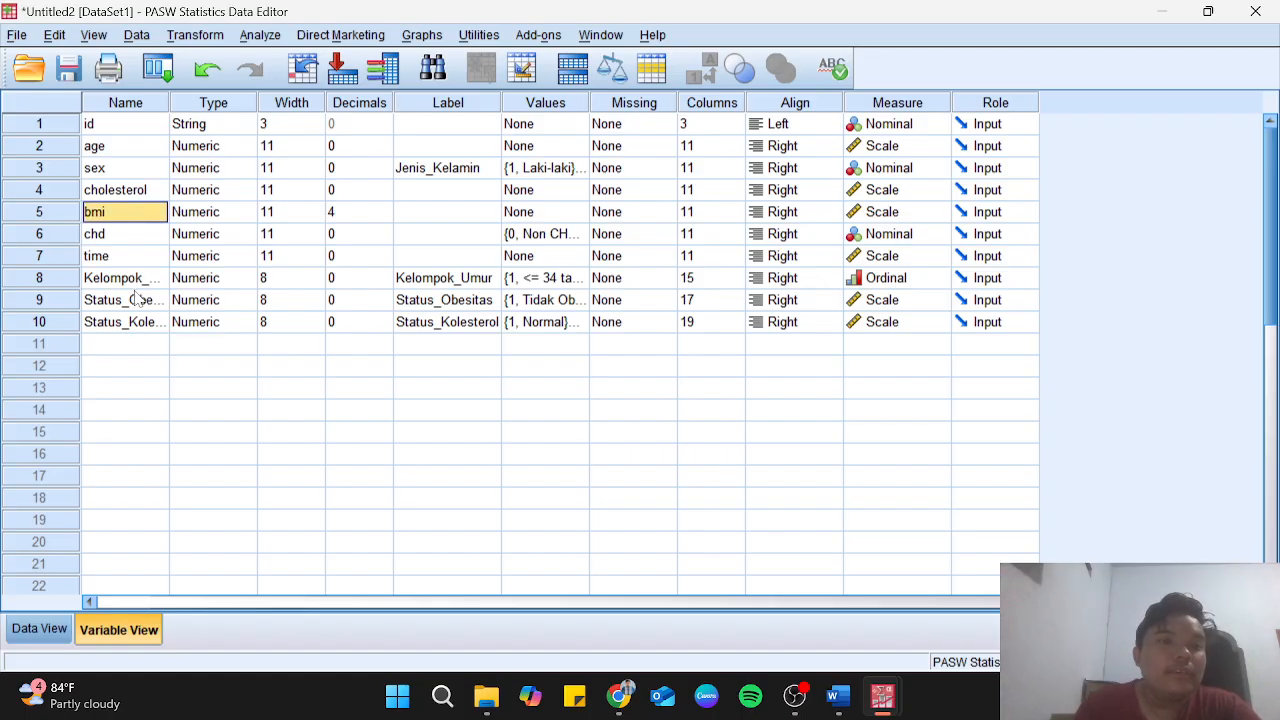
left_click(140, 192)
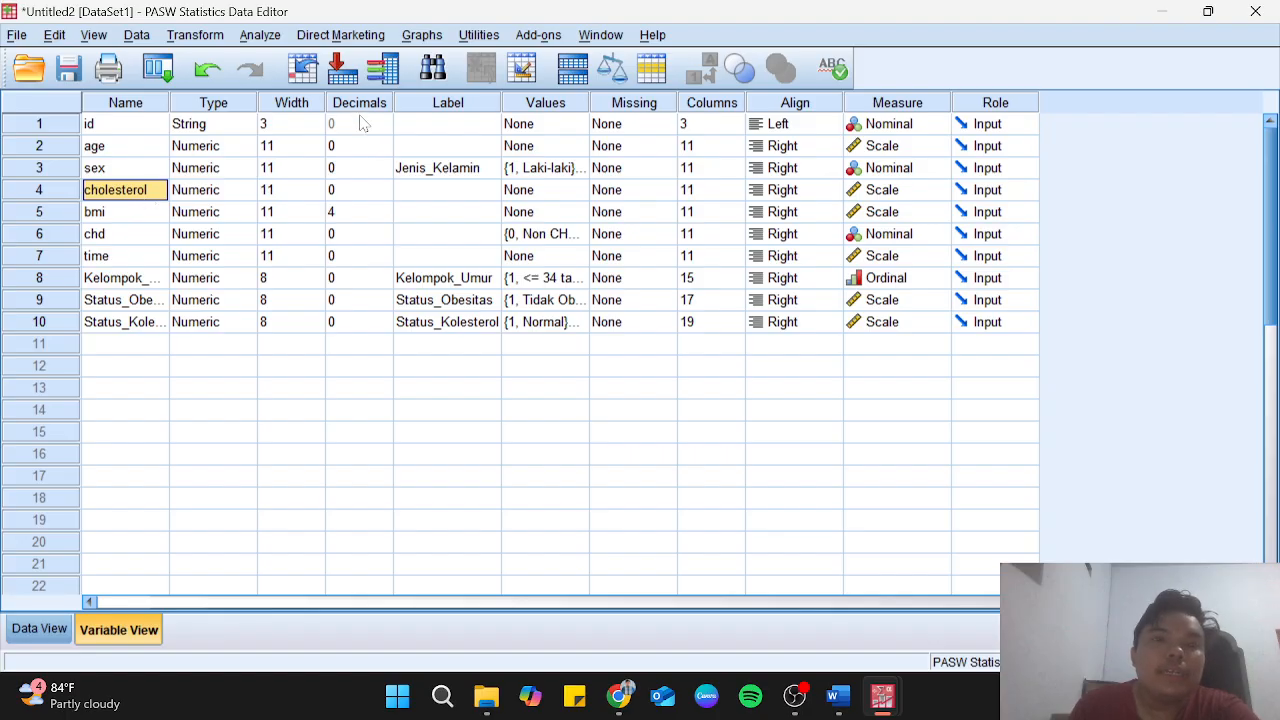
left_click(428, 36)
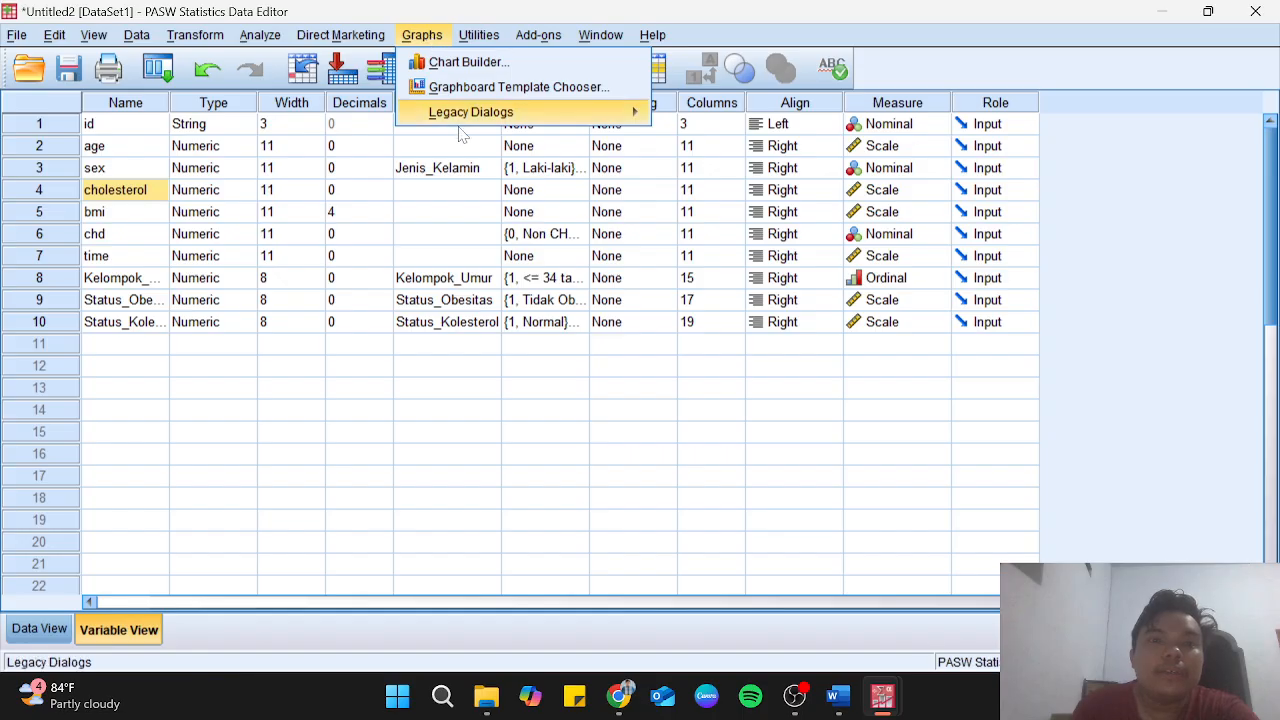
mouse_move(466, 124)
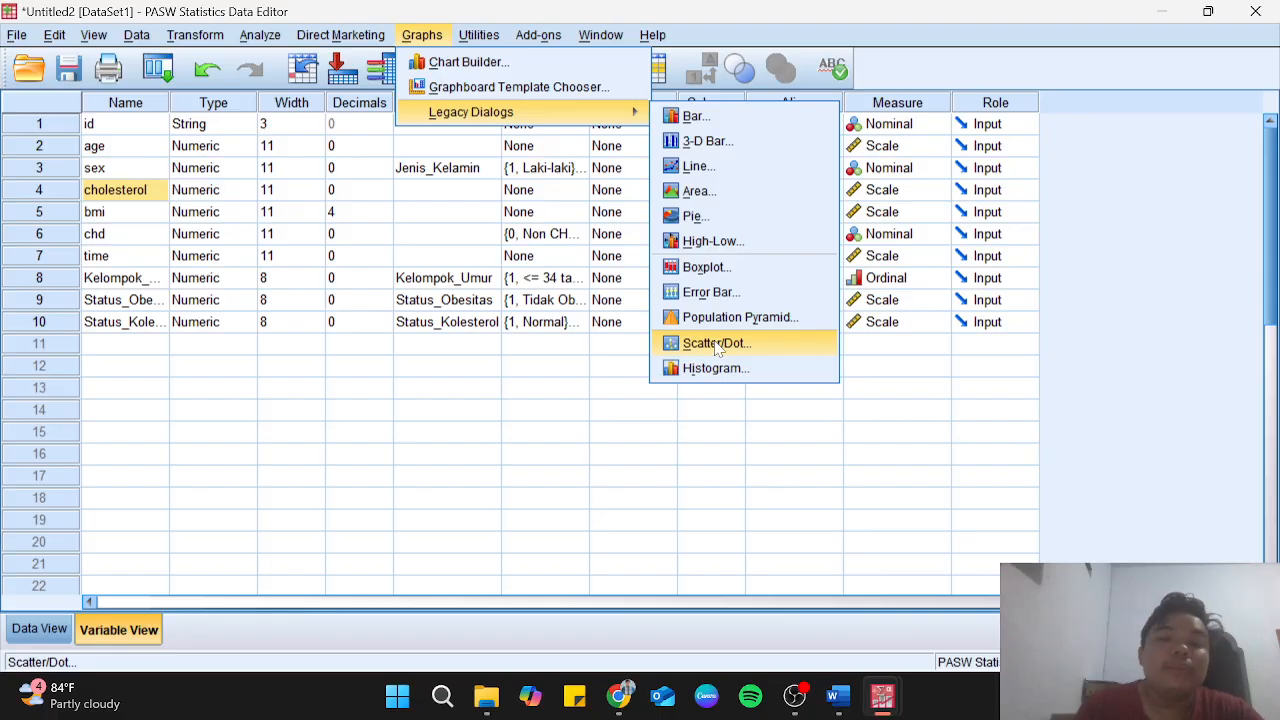
left_click(716, 343)
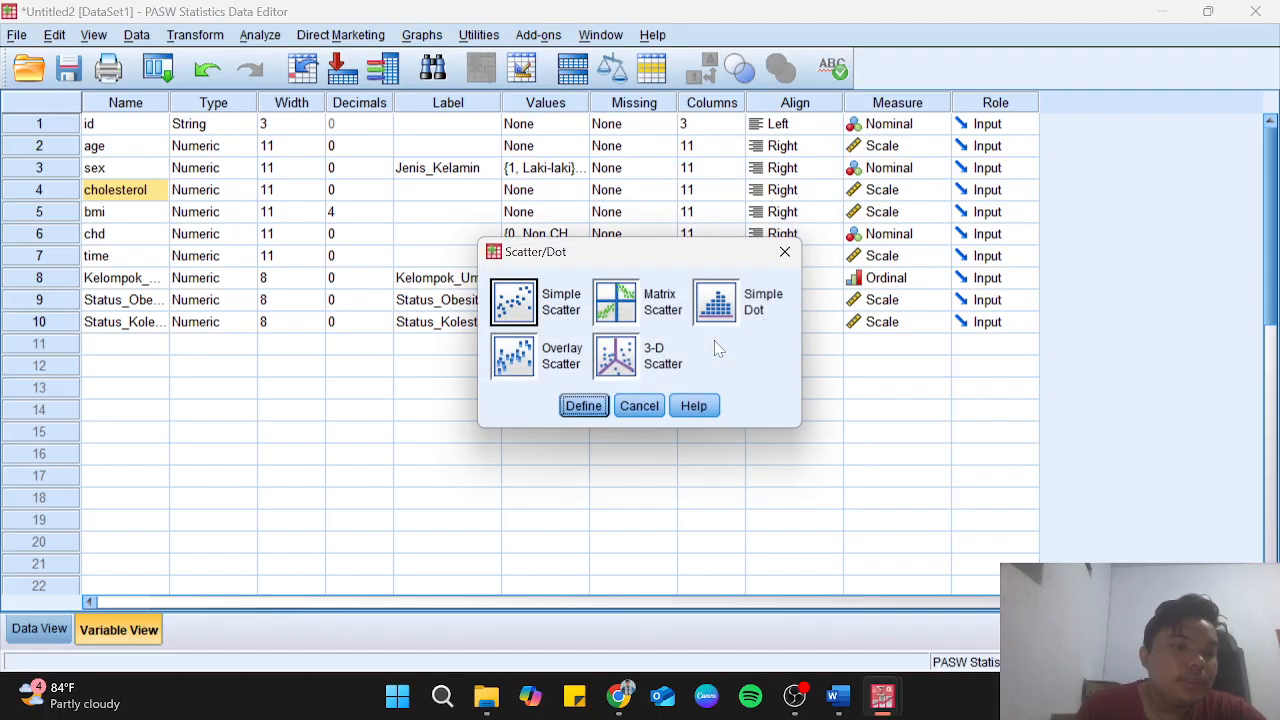
left_click(507, 305)
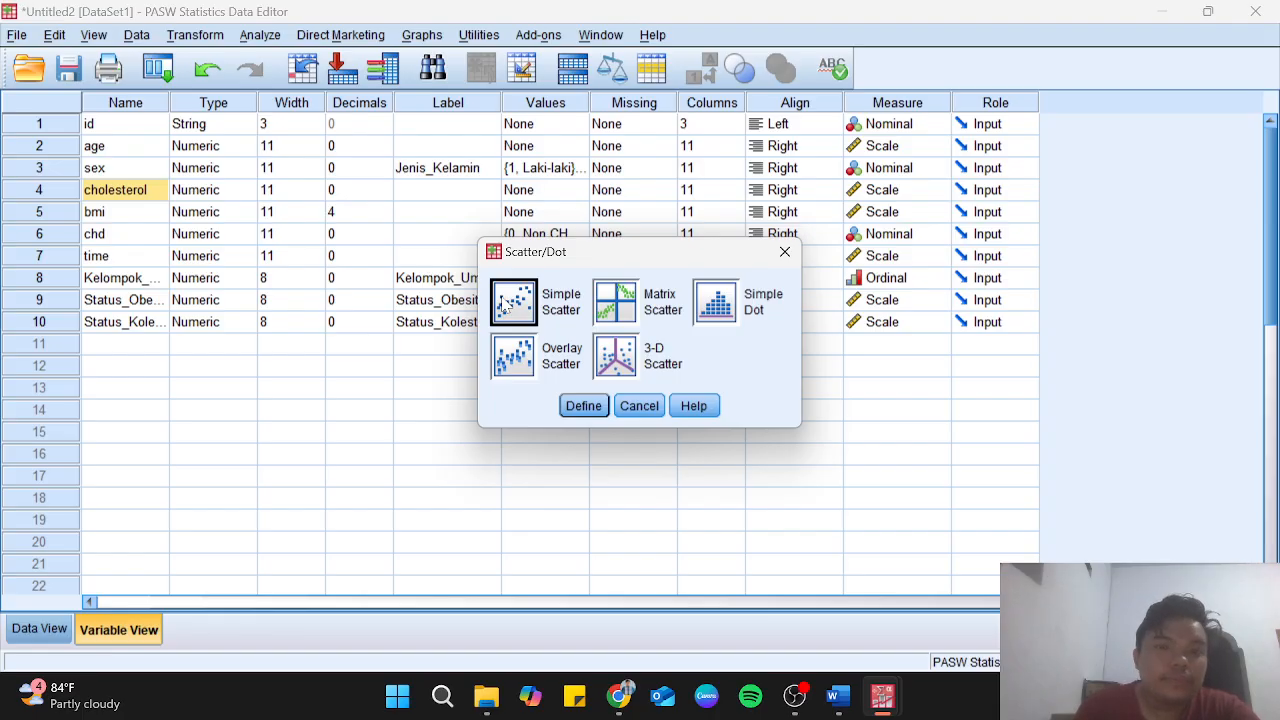
left_click(598, 405)
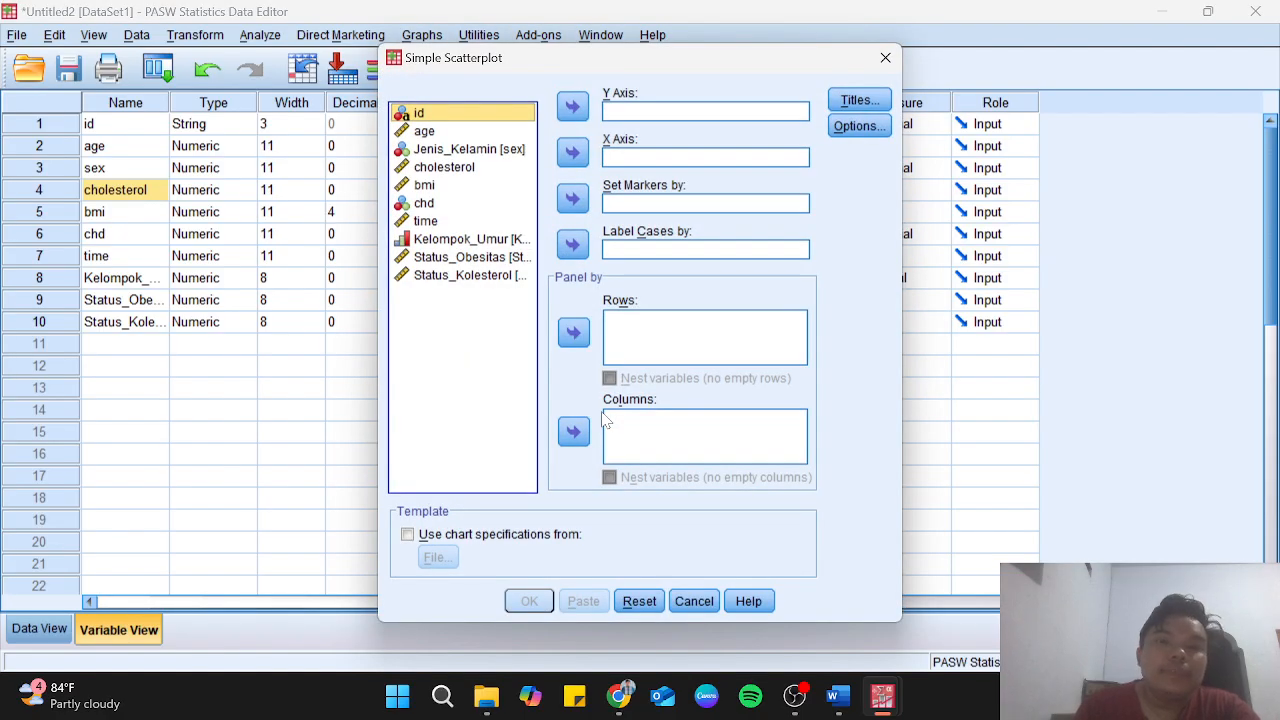
Assign cholesterol to the Y axis and bmi to the X axis of the simple scatterplot.
left_click(641, 116)
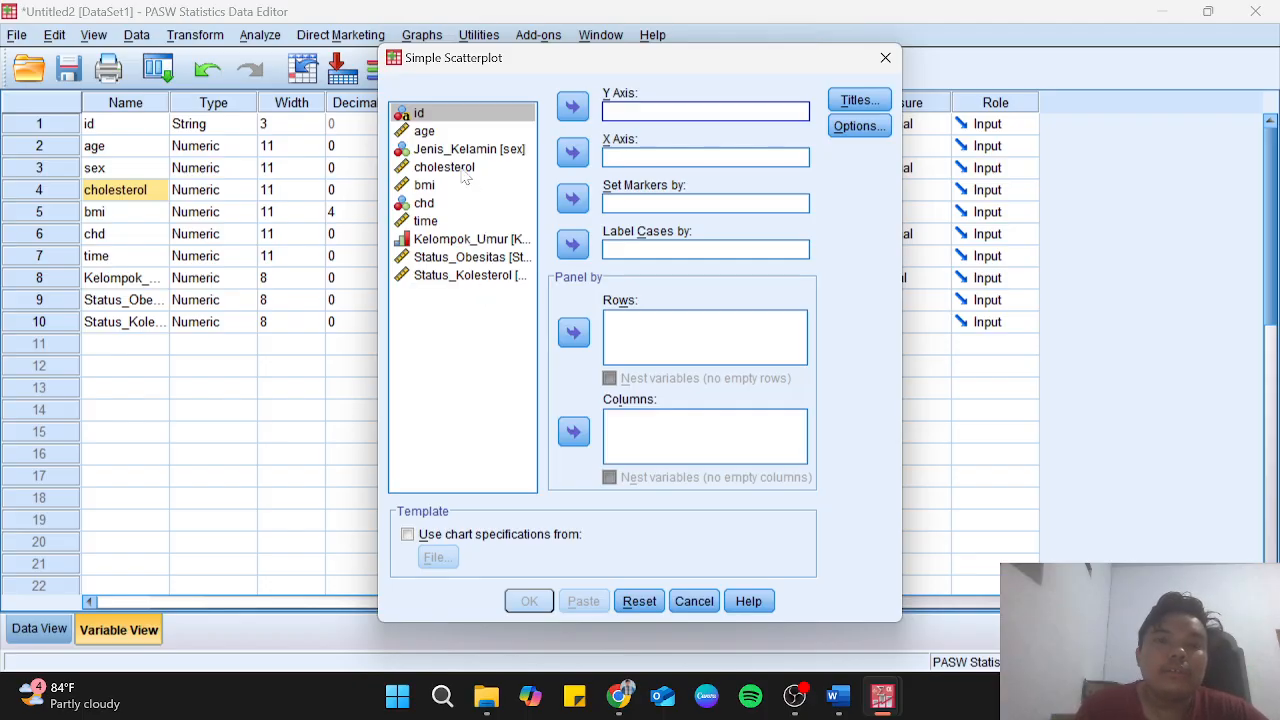
left_click(478, 279)
left_click(574, 110)
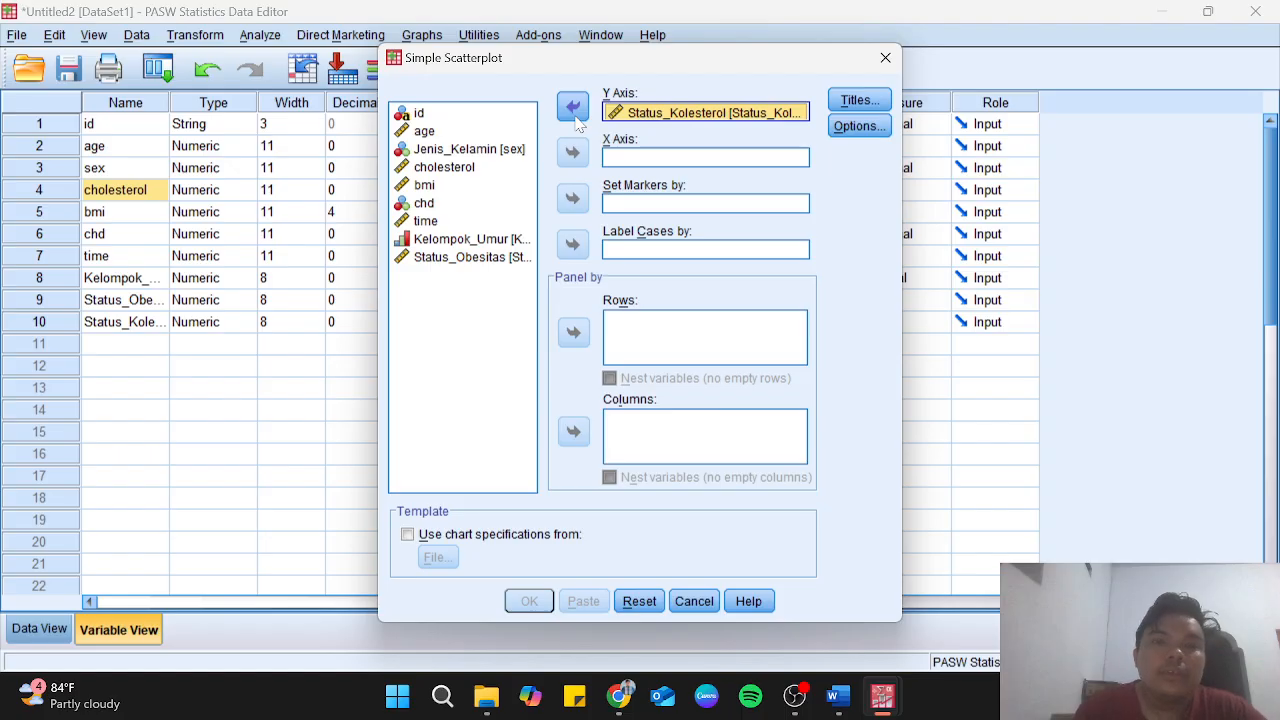
left_click(430, 188)
left_click(578, 155)
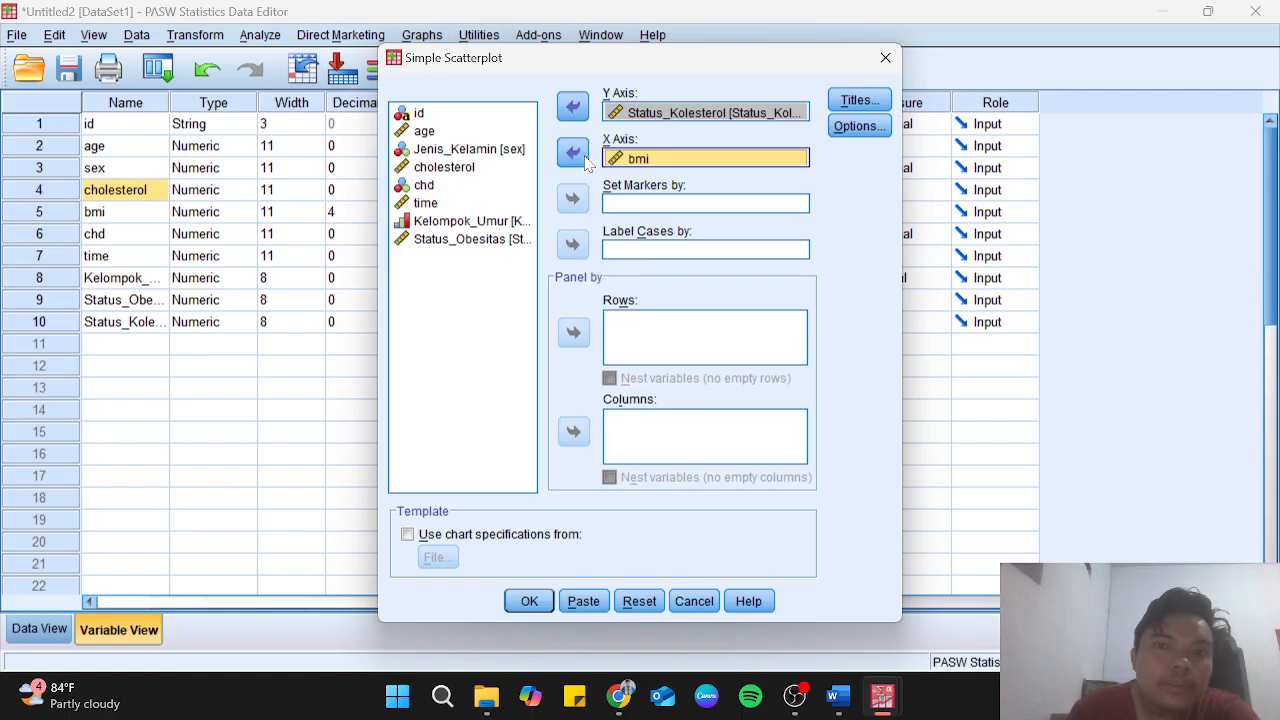
left_click(631, 118)
left_click(575, 107)
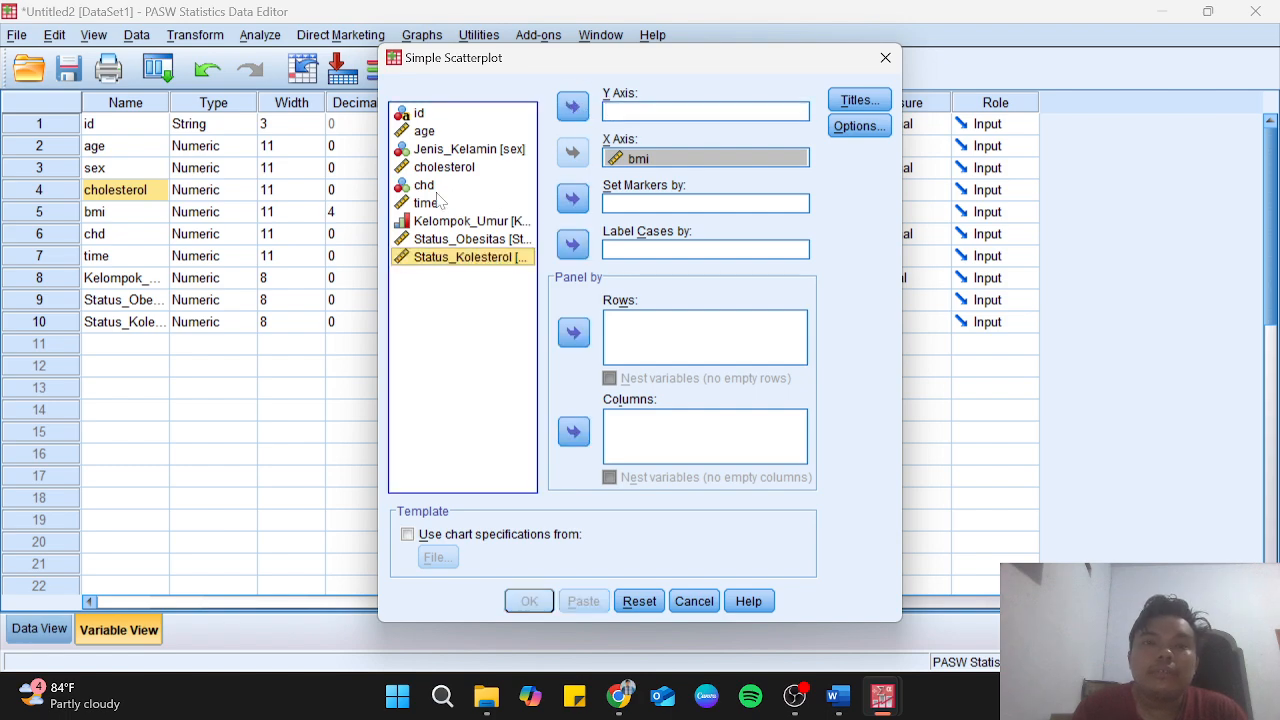
left_click(442, 168)
left_click(574, 107)
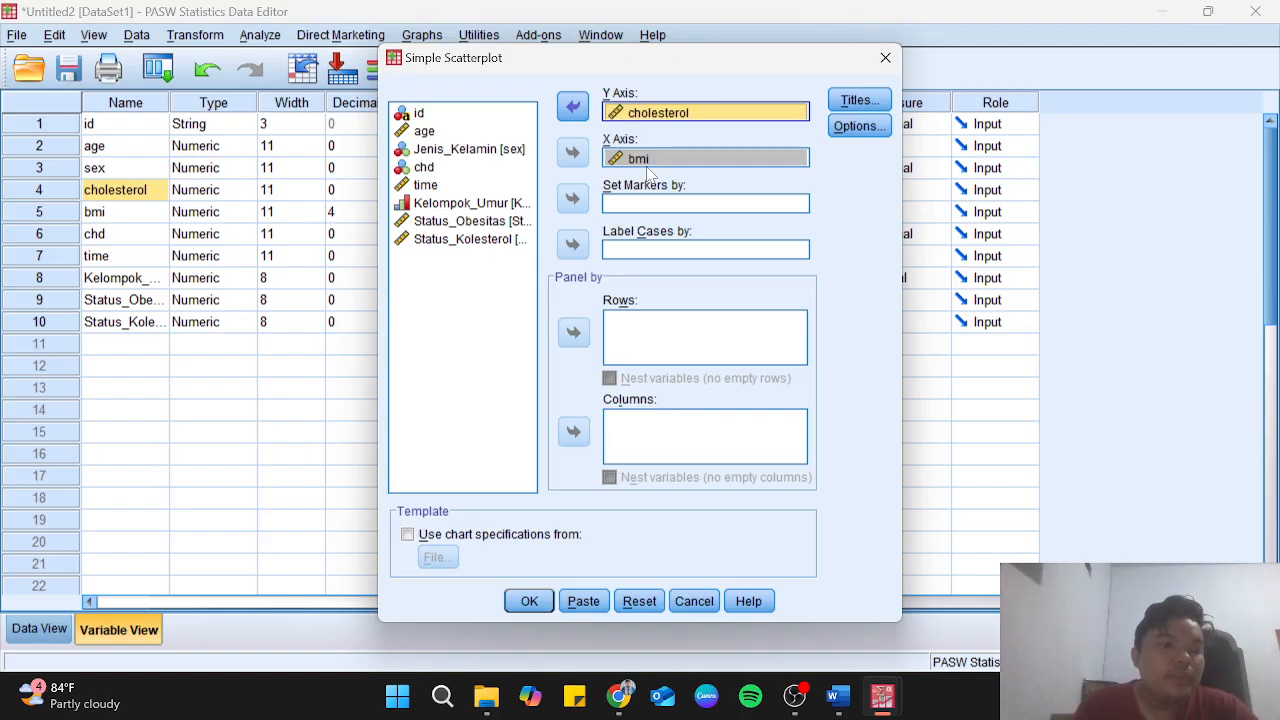
Set the first title line of the scatterplot to "Scatter plot korelasi BMI dengan kadar kolesterol".
left_click(863, 103)
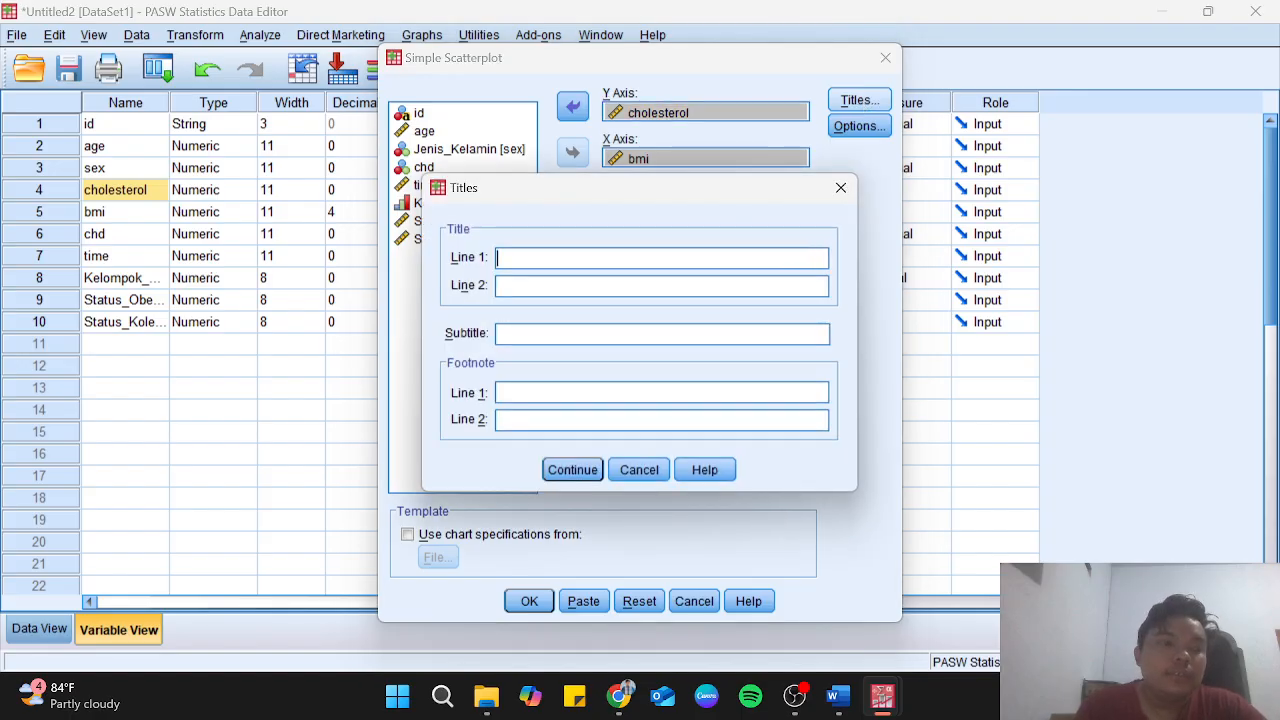
key("Caps_Lock")
type("S")
key("Caps_Lock")
type("catte")
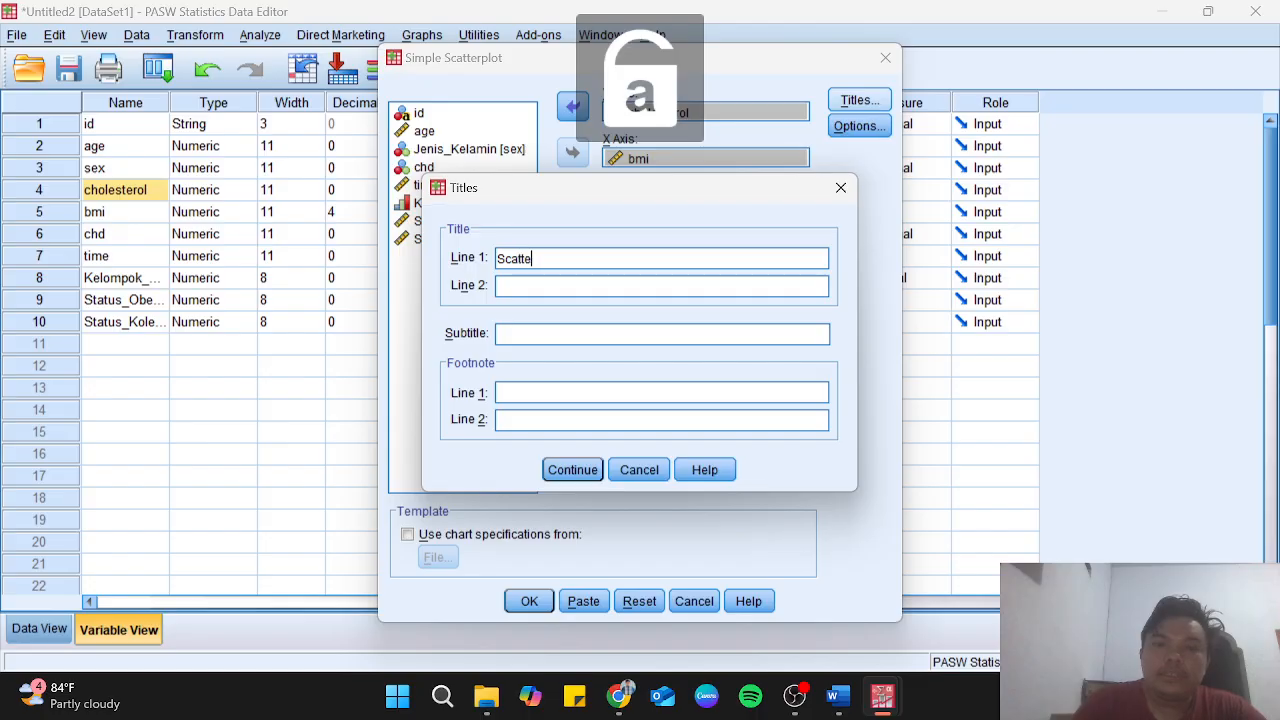
type("r plot ")
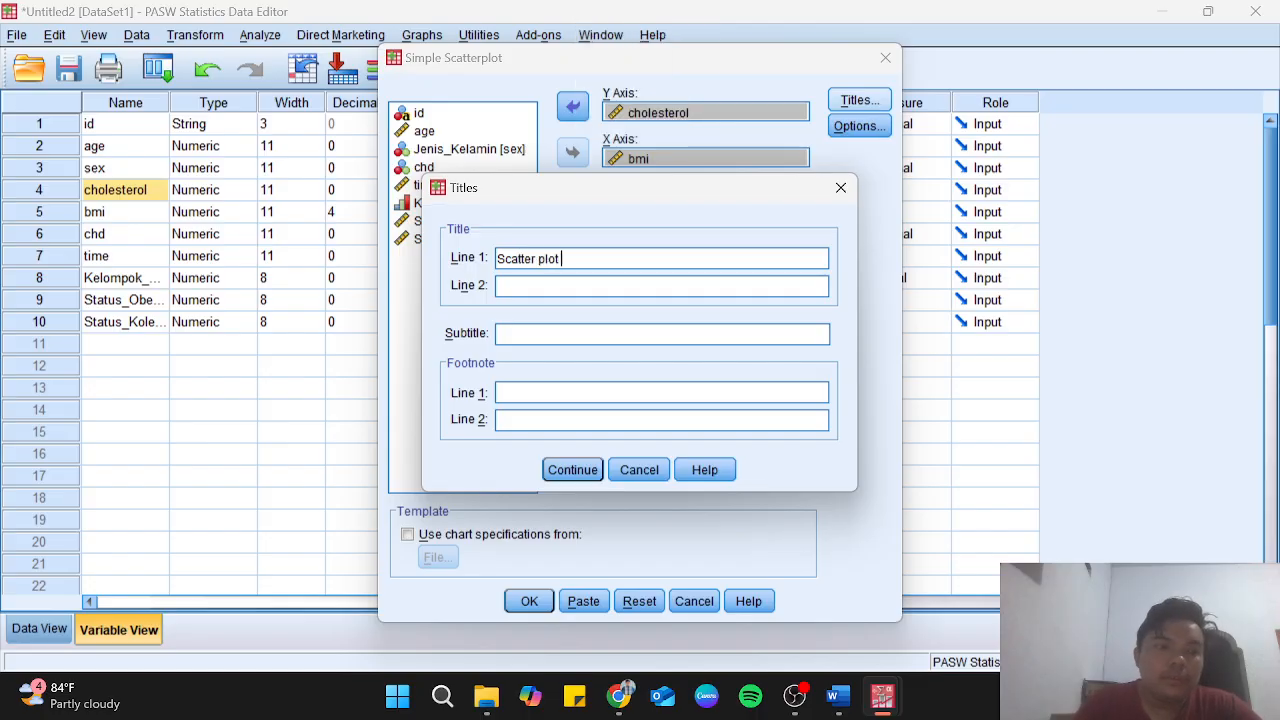
type("ko")
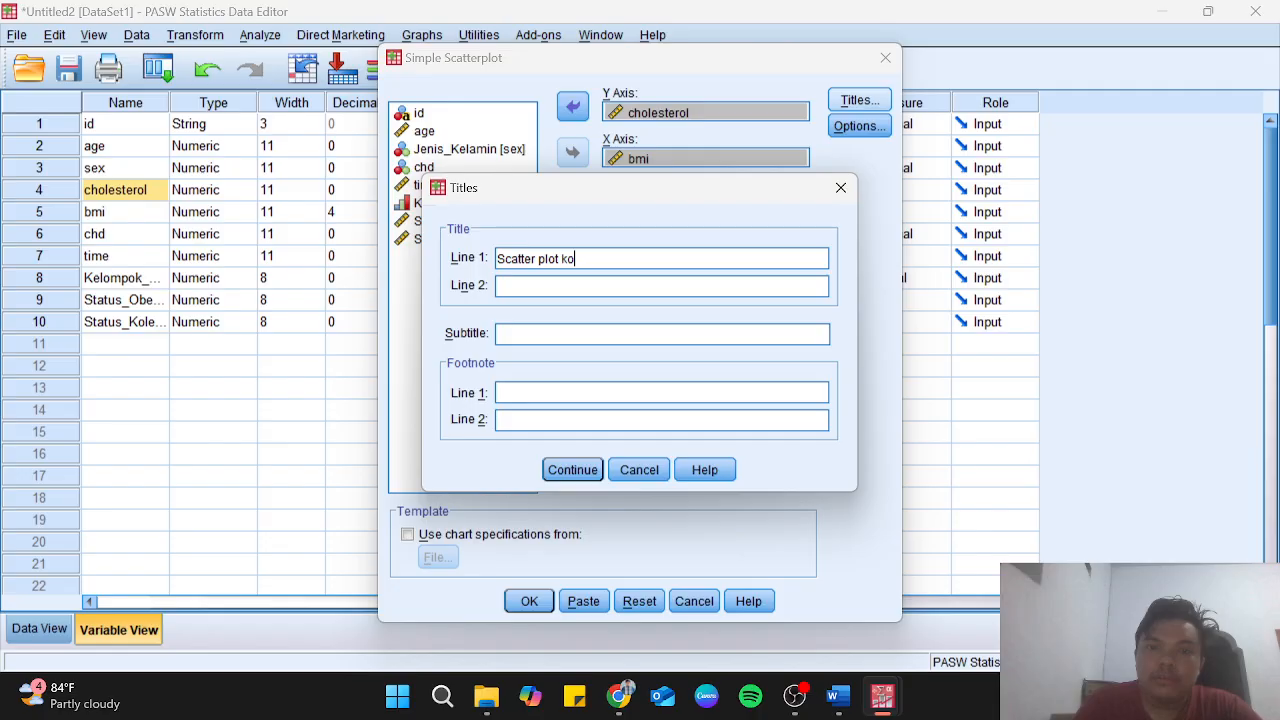
type("relasi")
key("Caps_Lock")
type("BMI")
key("Caps_Lock")
type("den")
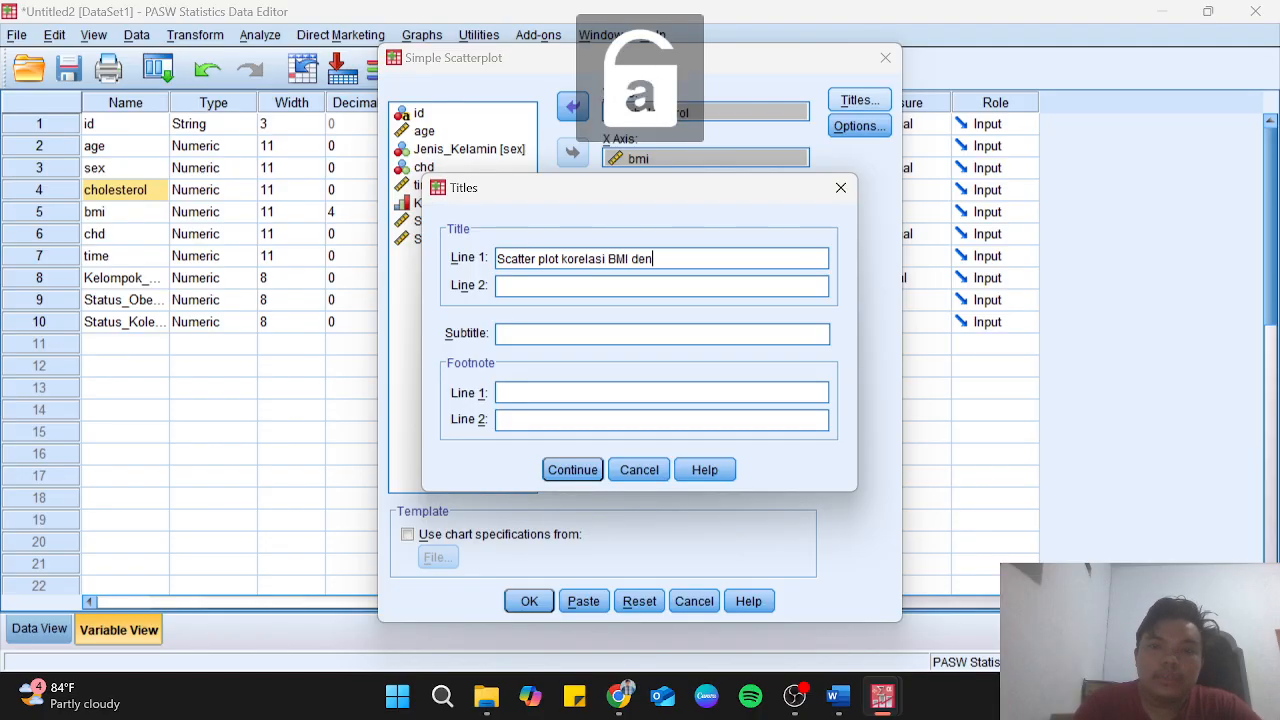
type("gan kadar ")
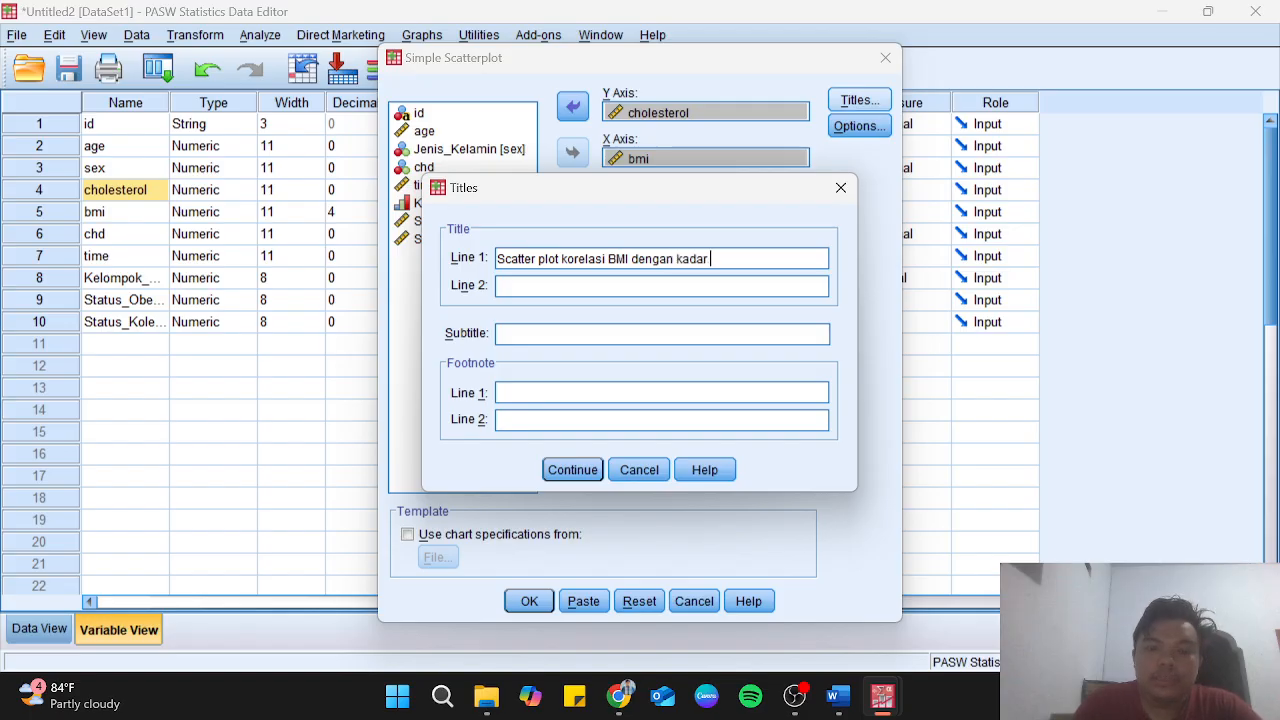
type("kolesterol")
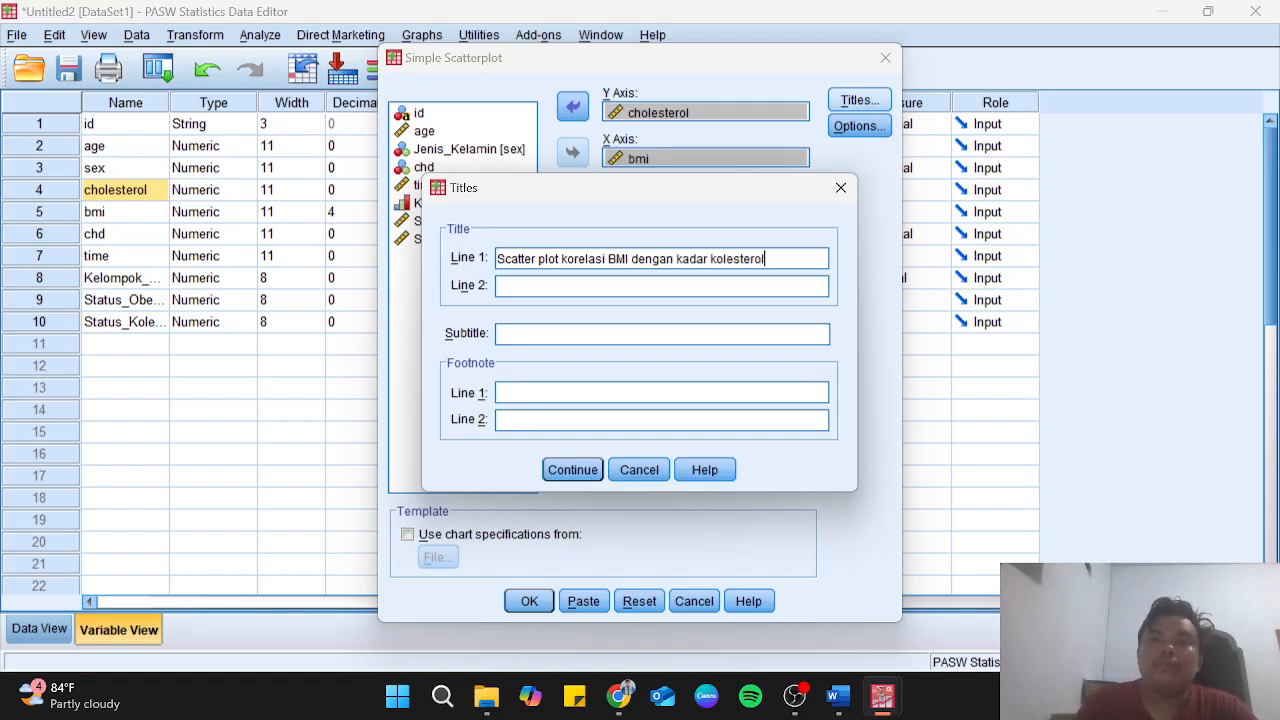
left_click(572, 471)
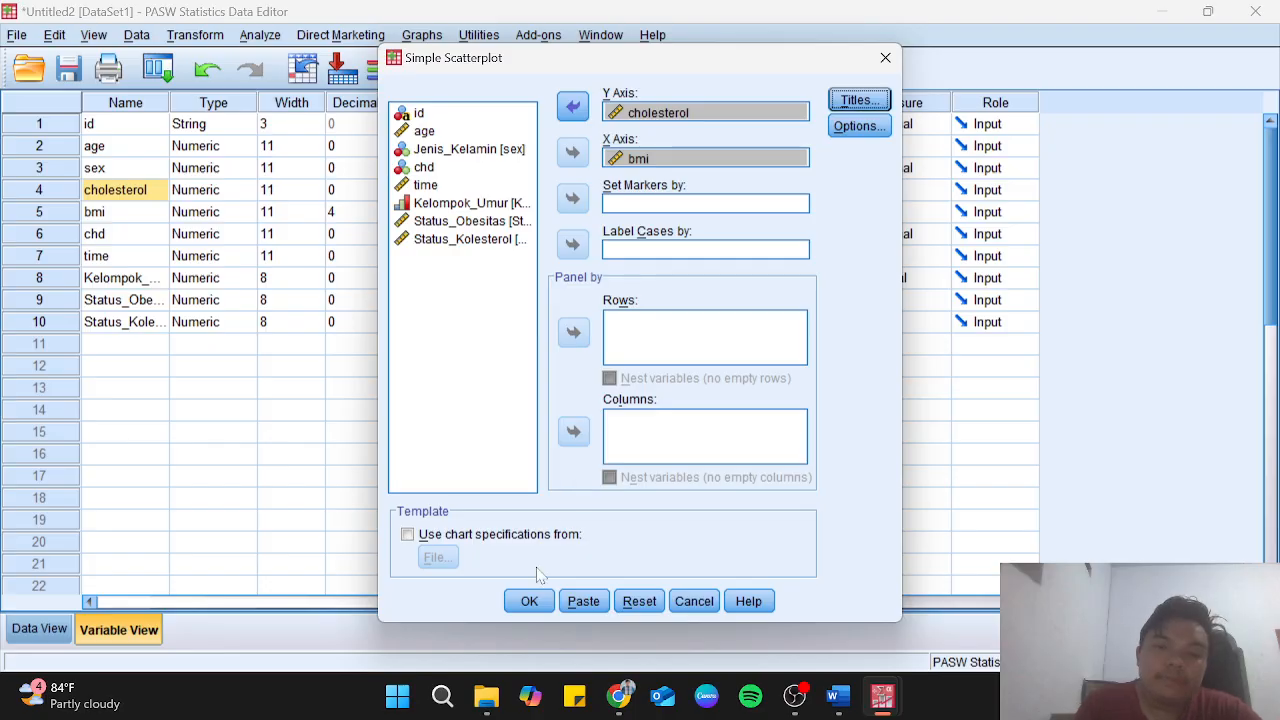
Generate the scatterplot and examine how the bmi and cholesterol points are distributed in the output.
left_click(526, 602)
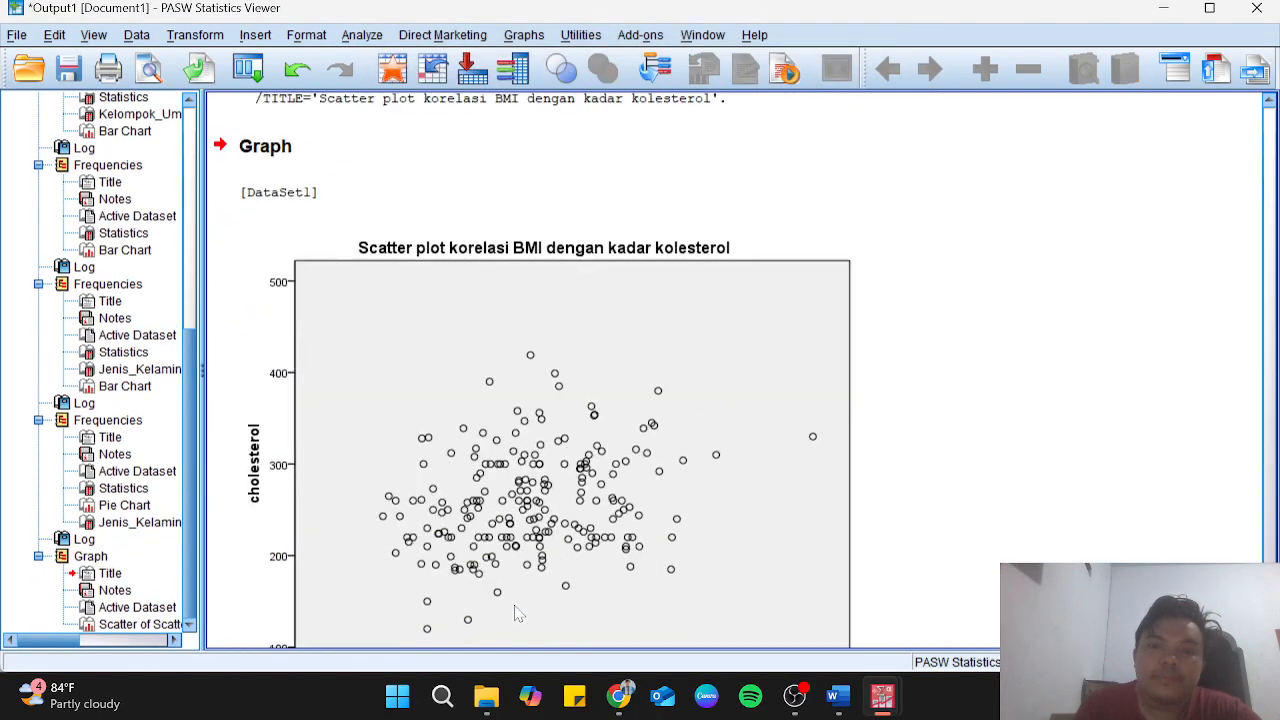
scroll(517, 613, "down", 3)
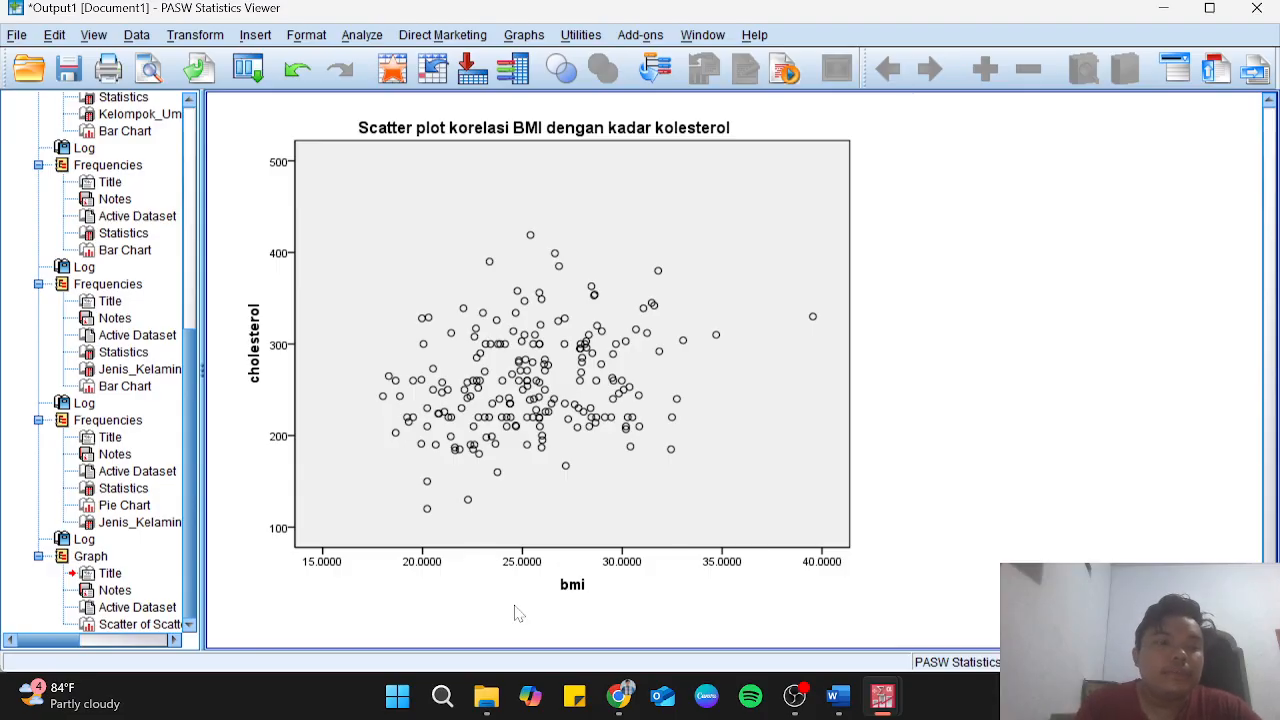
left_click(603, 260)
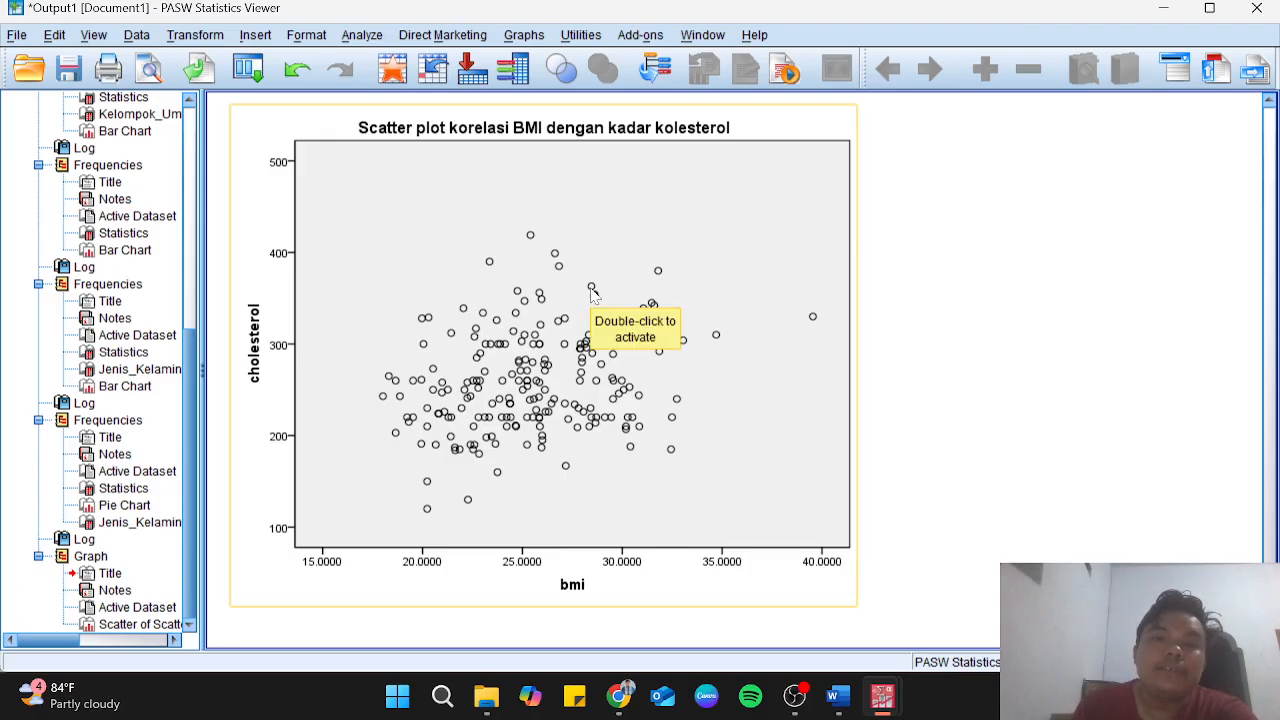
scroll(591, 293, "up", 5)
scroll(591, 293, "down", 5)
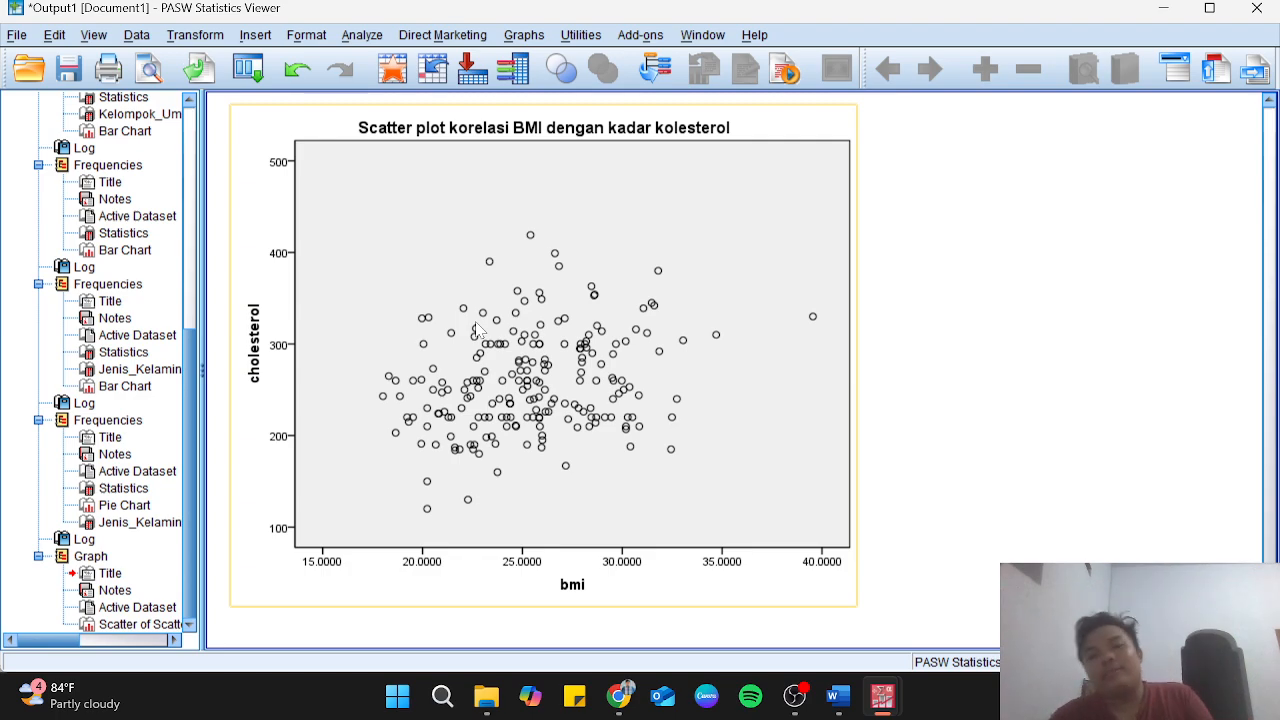
scroll(476, 330, "up", 3)
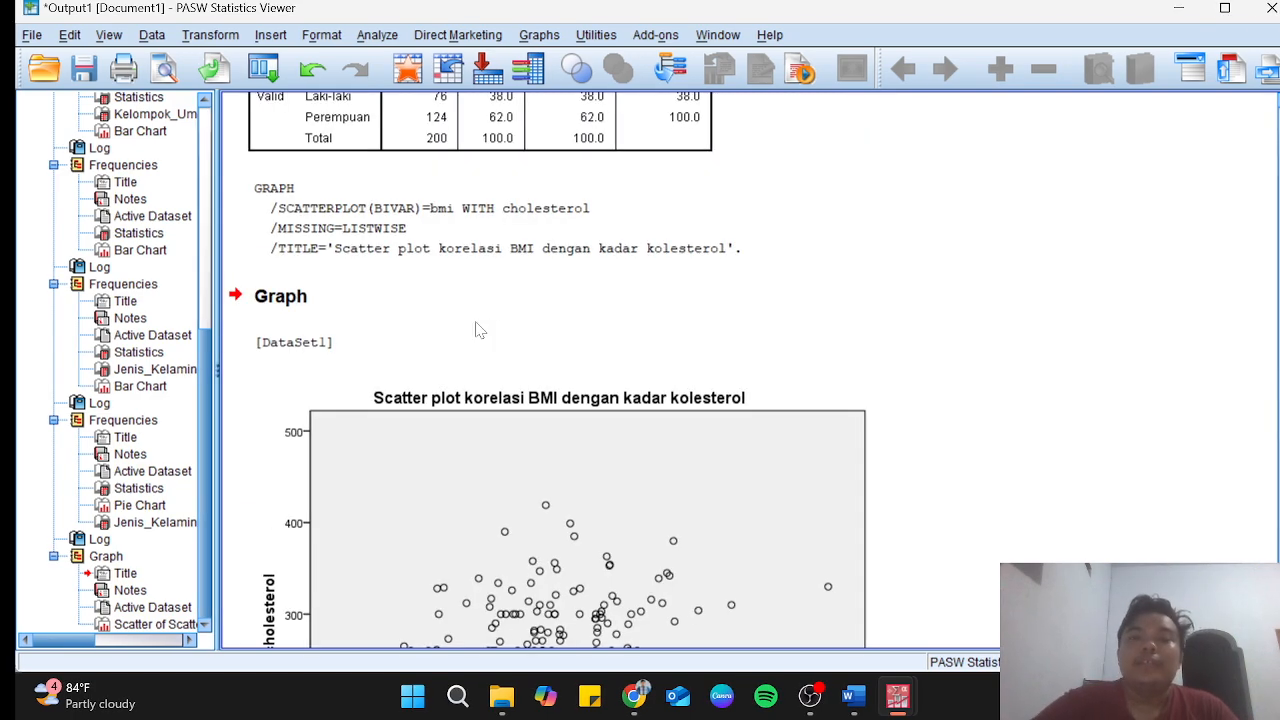
Switch to the Praktikum analisis deskriptif document and review questions 3 and 4 on the BMI scatter plot and the CHD box-plot.
key("alt+Tab")
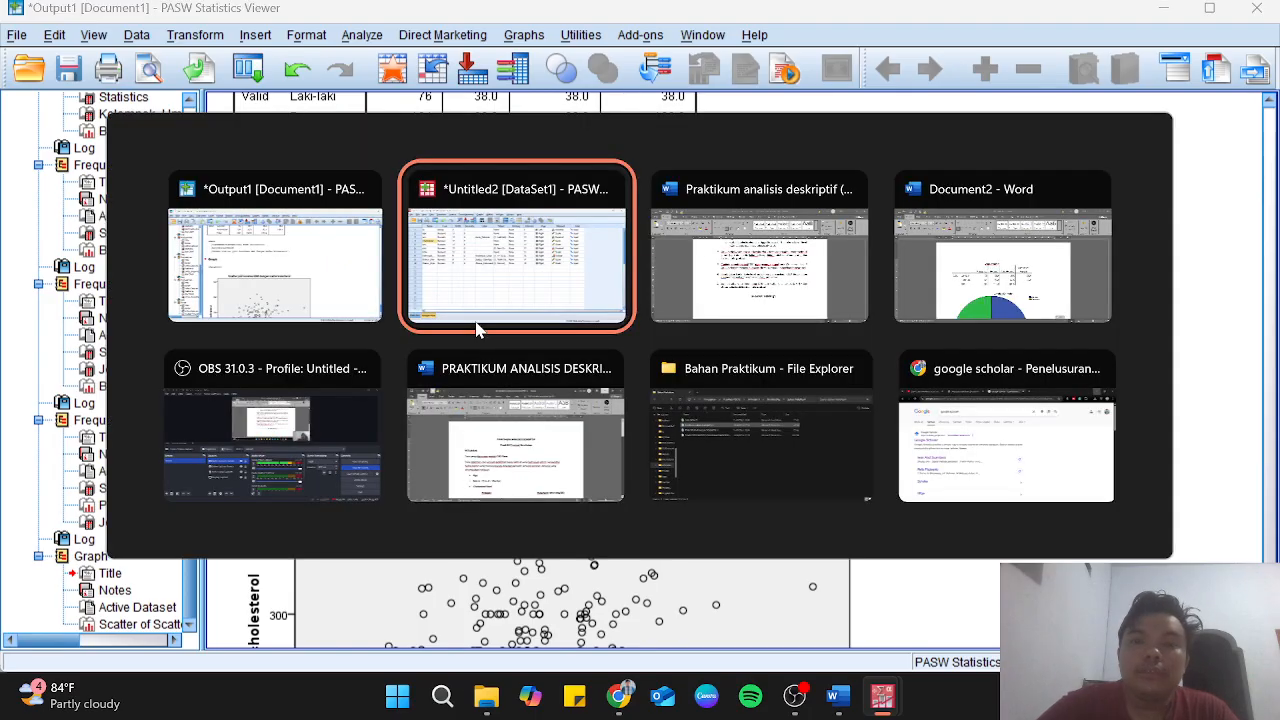
key("alt+Tab")
key("alt+Tab")
key("alt+shift+Tab")
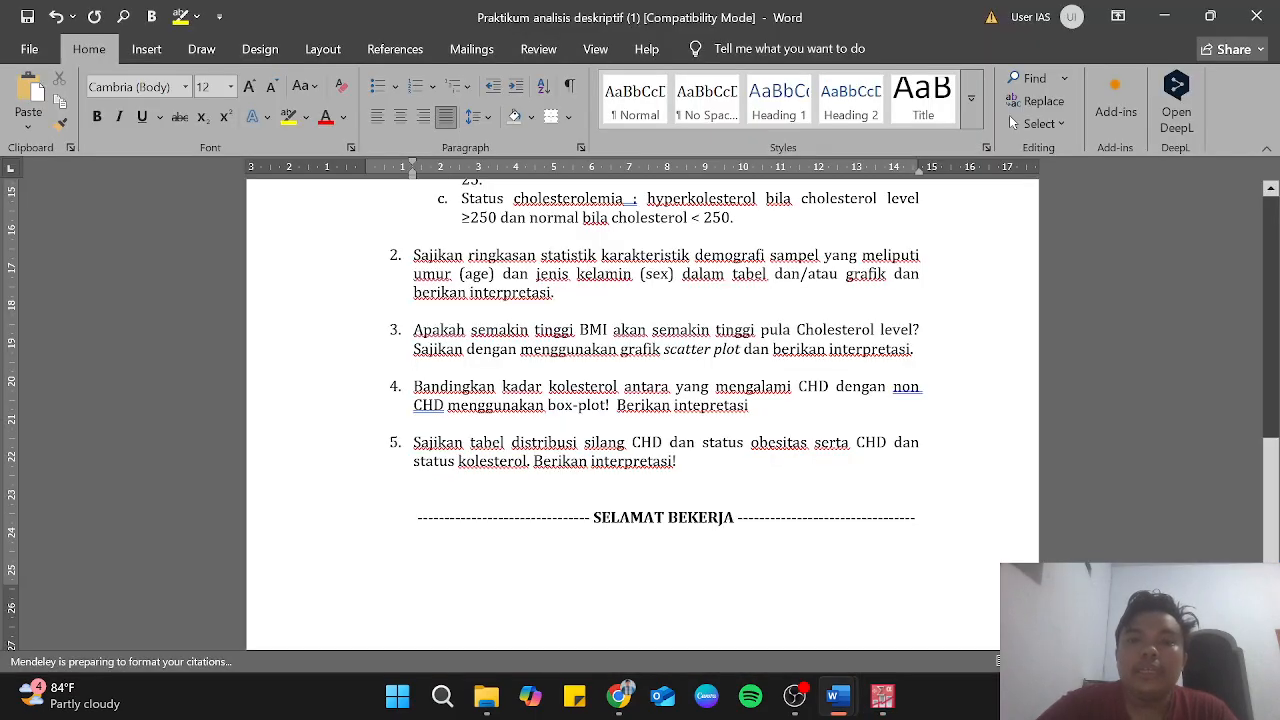
left_click(533, 363)
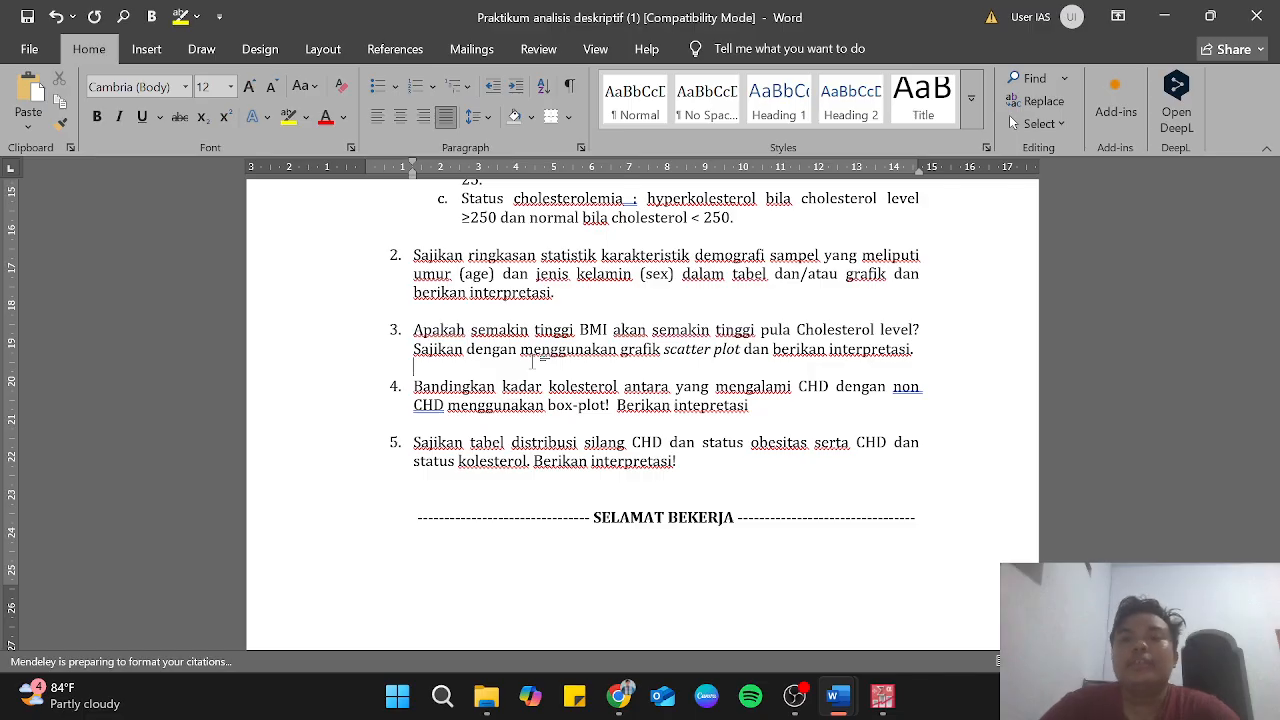
Switch to the PASW Data Editor and start defining a simple boxplot with summaries for groups of cases.
key("alt+Tab")
key("alt+Tab")
key("alt+shift+Tab")
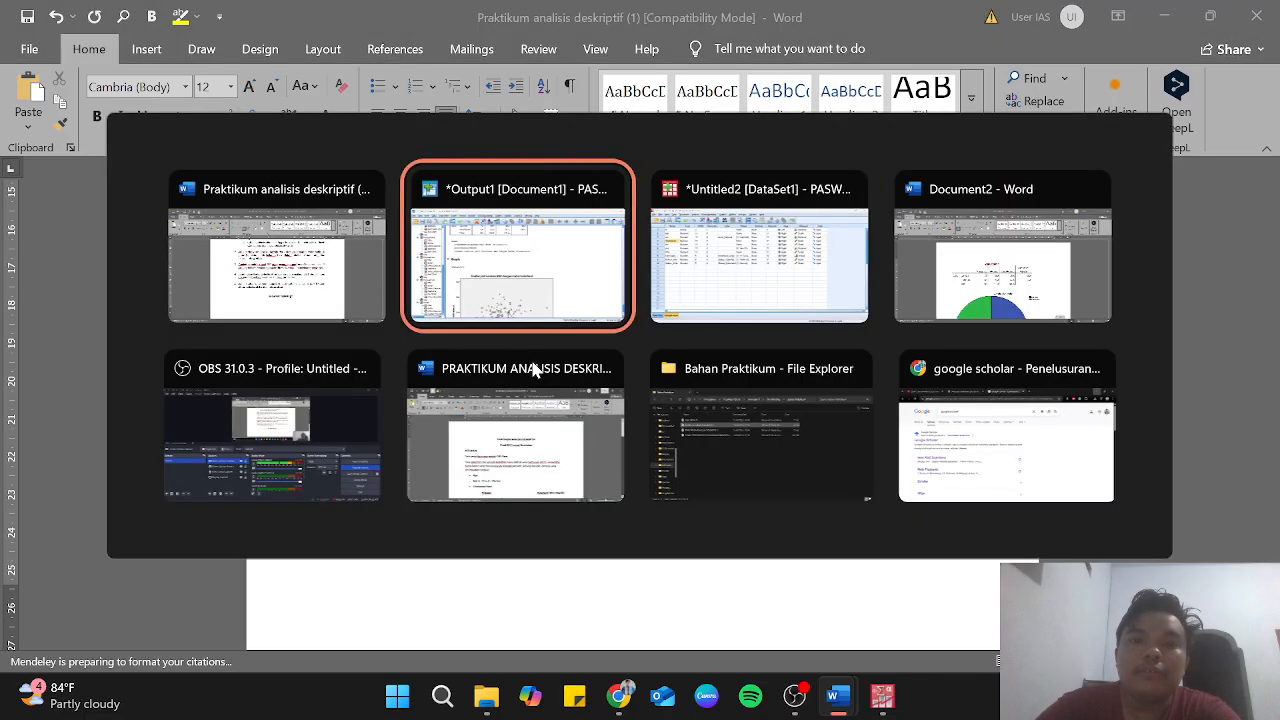
key("alt+Tab")
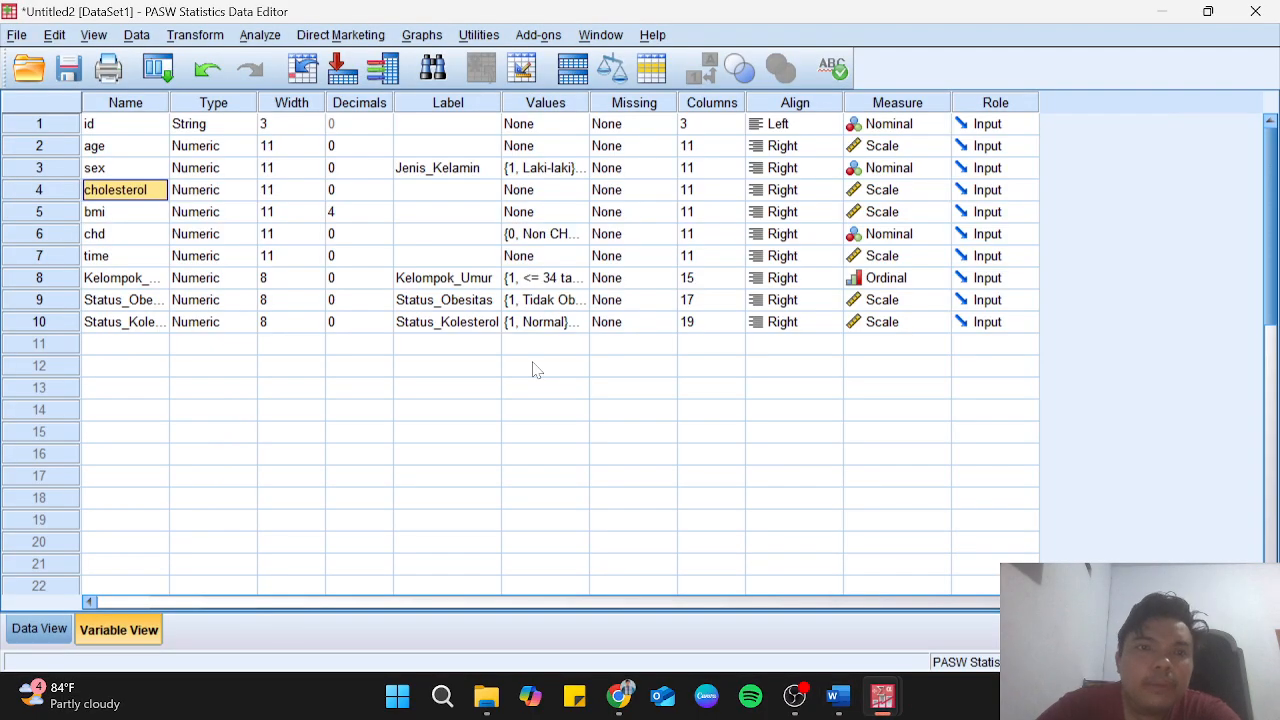
left_click(432, 35)
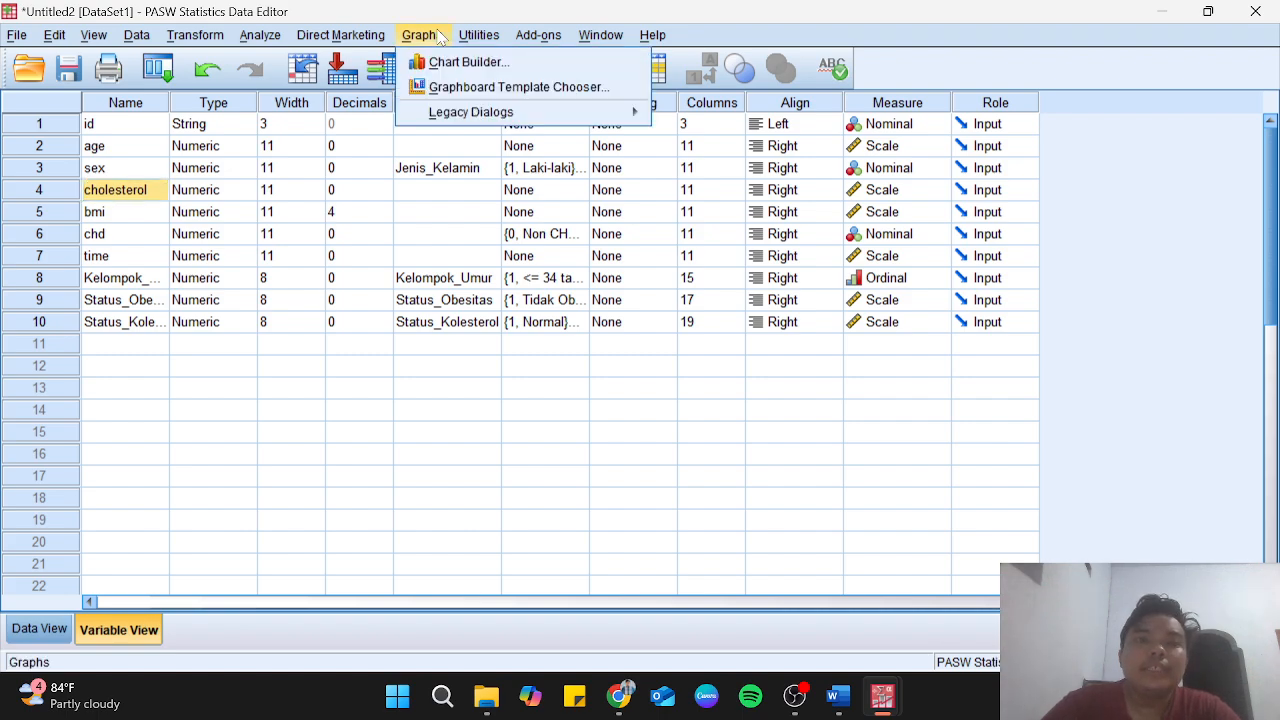
mouse_move(471, 113)
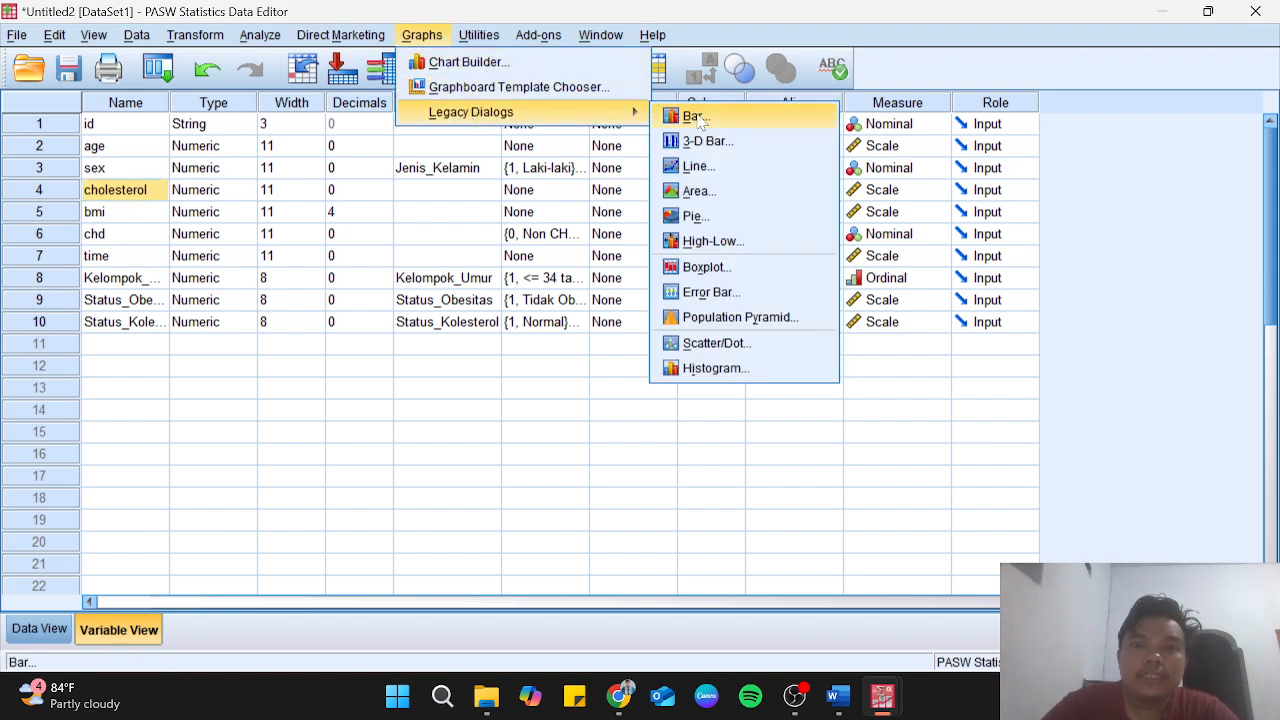
left_click(708, 267)
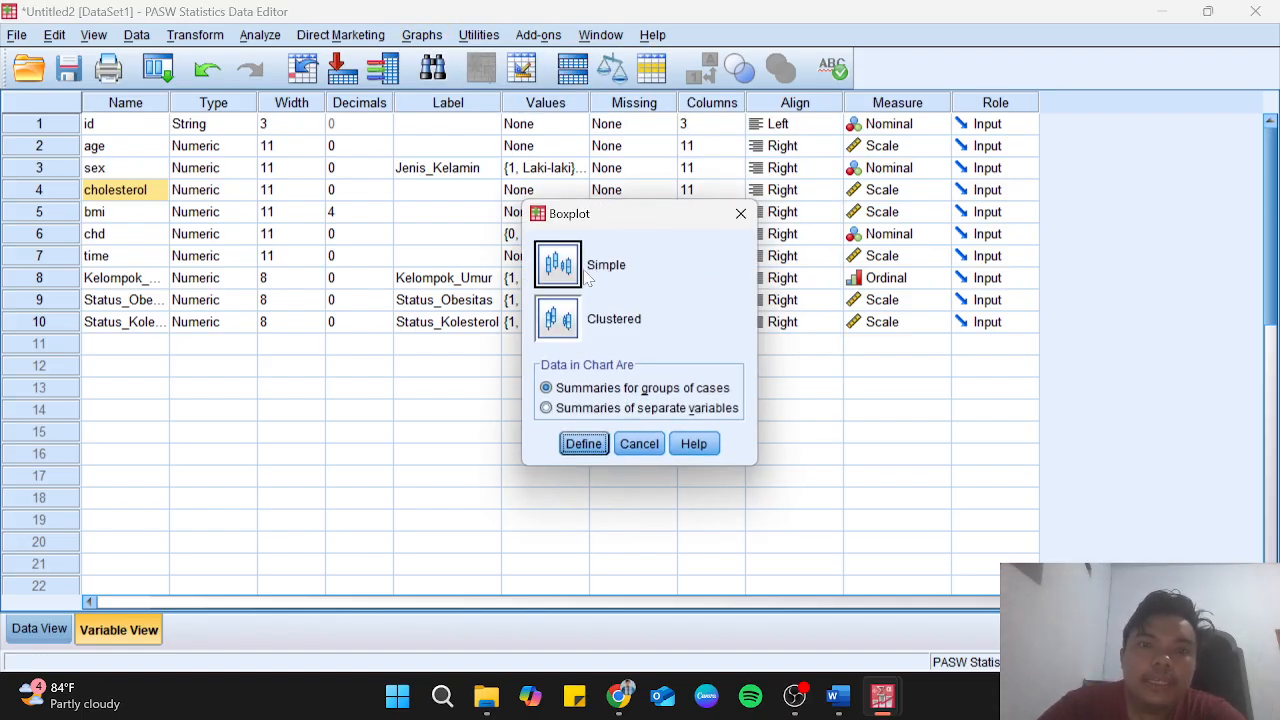
left_click(565, 275)
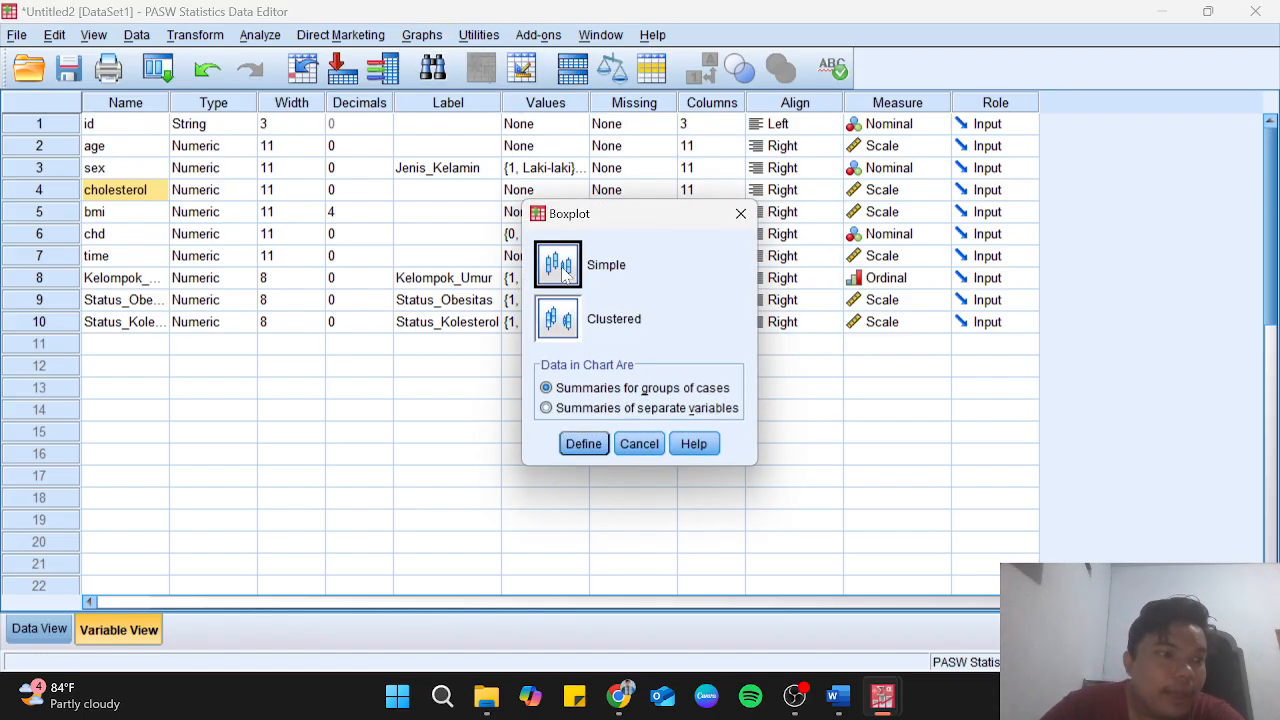
left_click(572, 444)
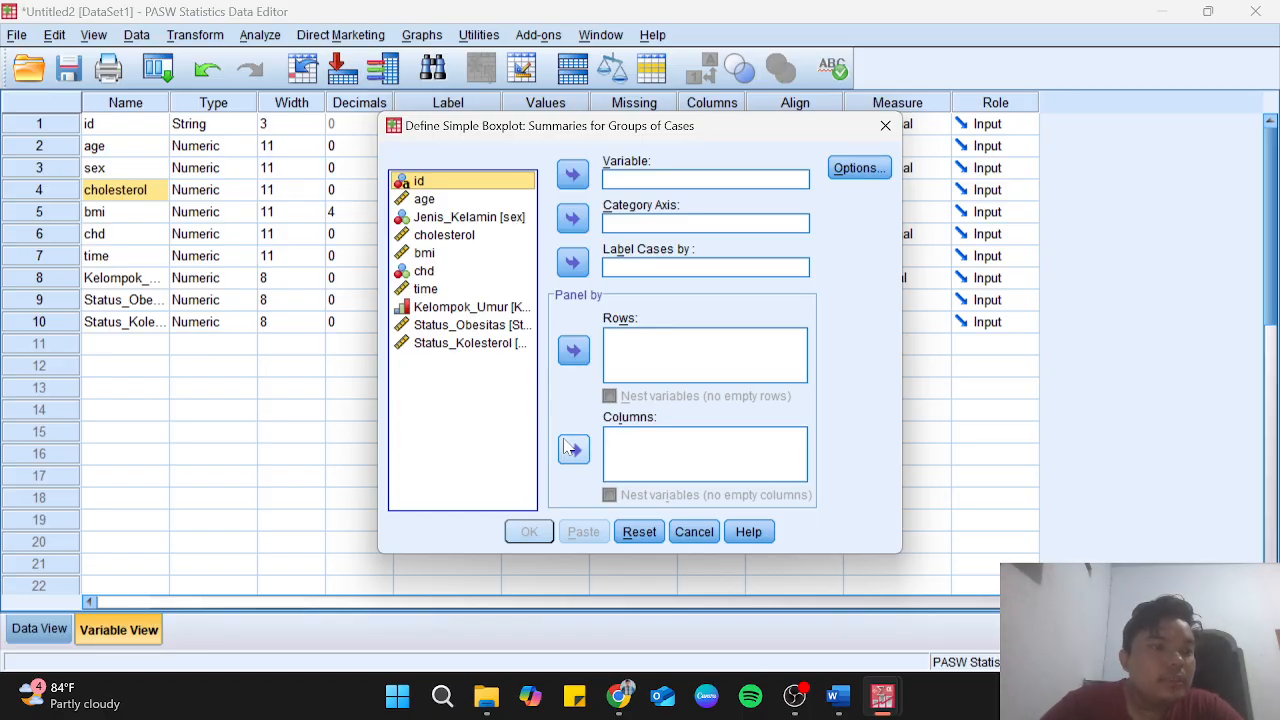
Generate the boxplot with cholesterol as the variable and chd on the category axis, and compare the two boxes in the output.
left_click(457, 237)
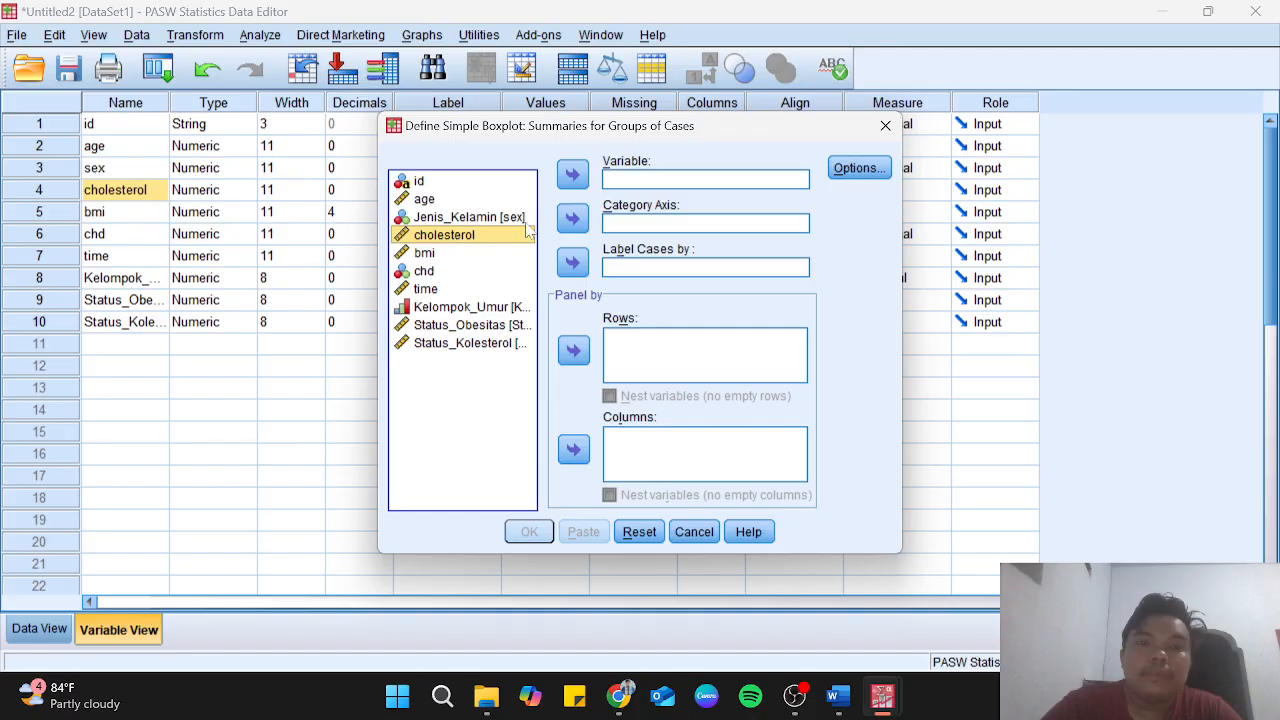
left_click(571, 180)
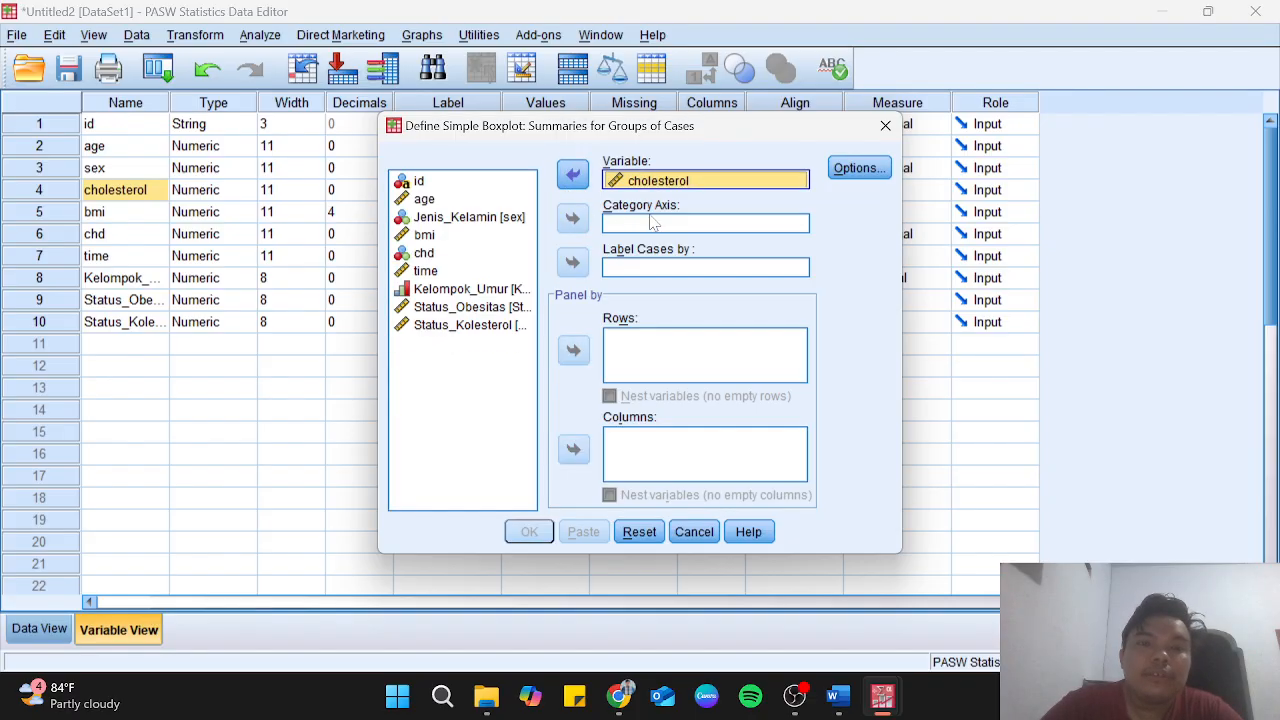
left_click(429, 255)
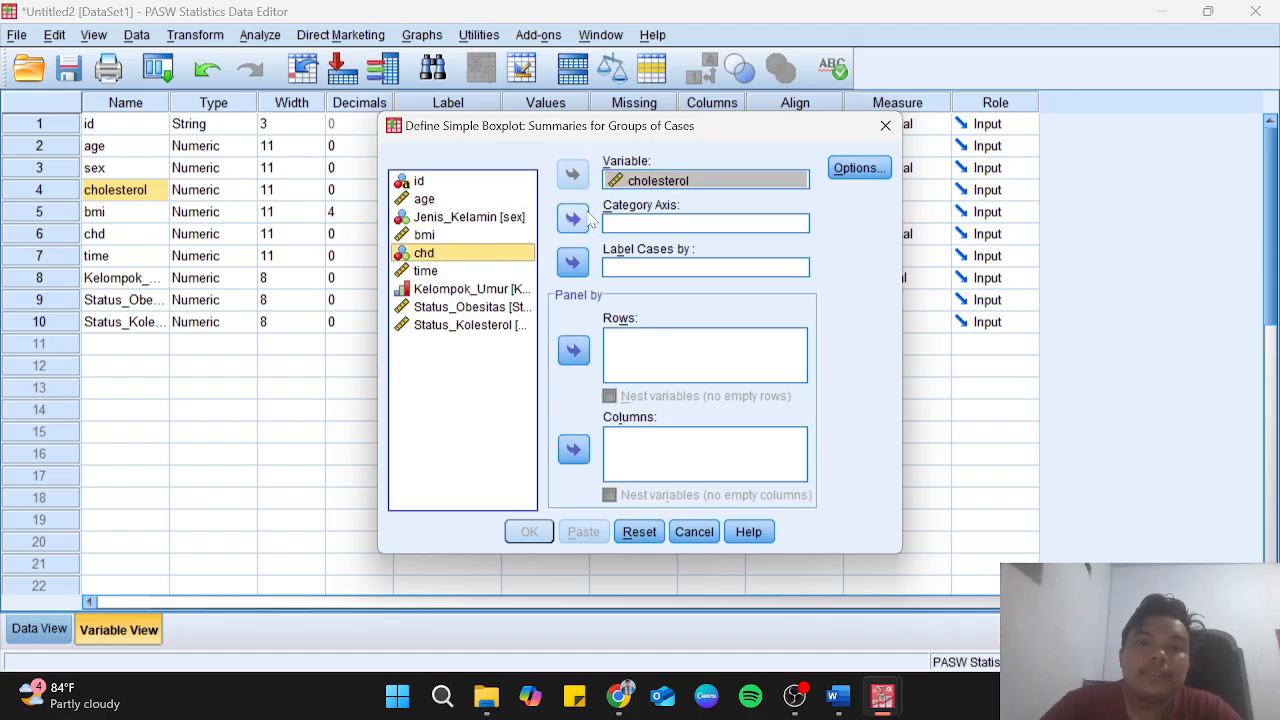
left_click(578, 219)
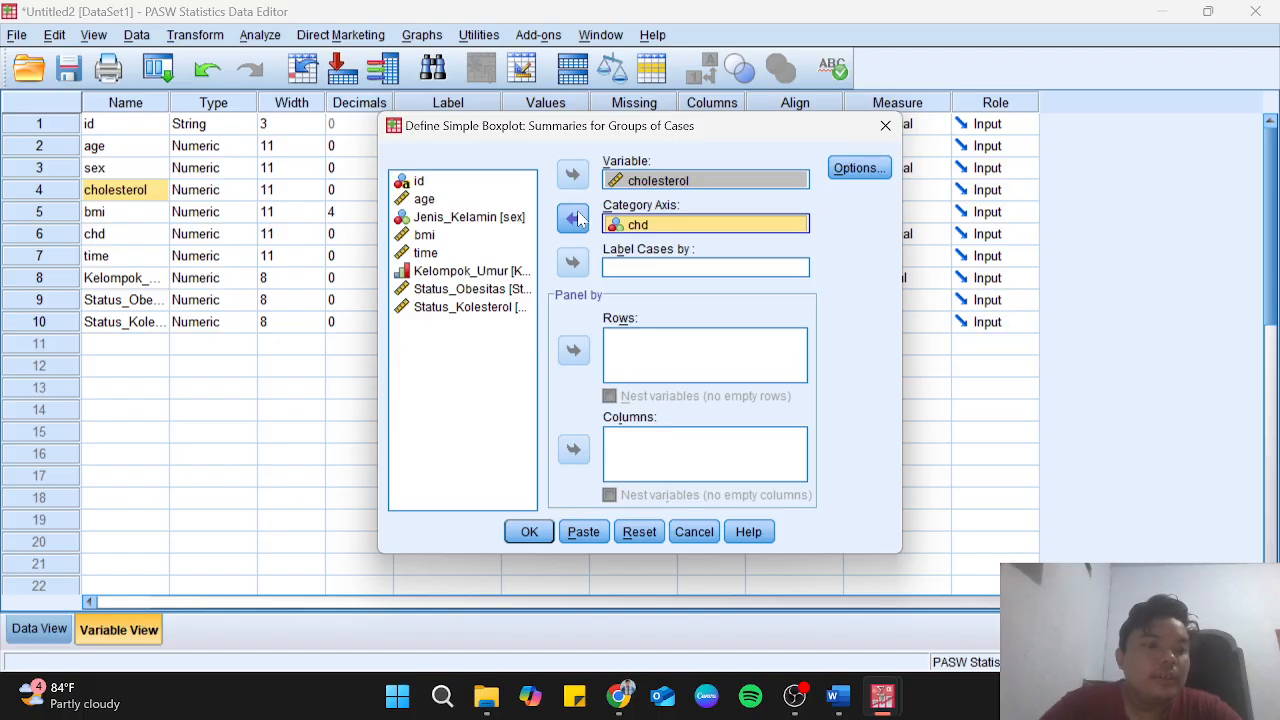
left_click(530, 532)
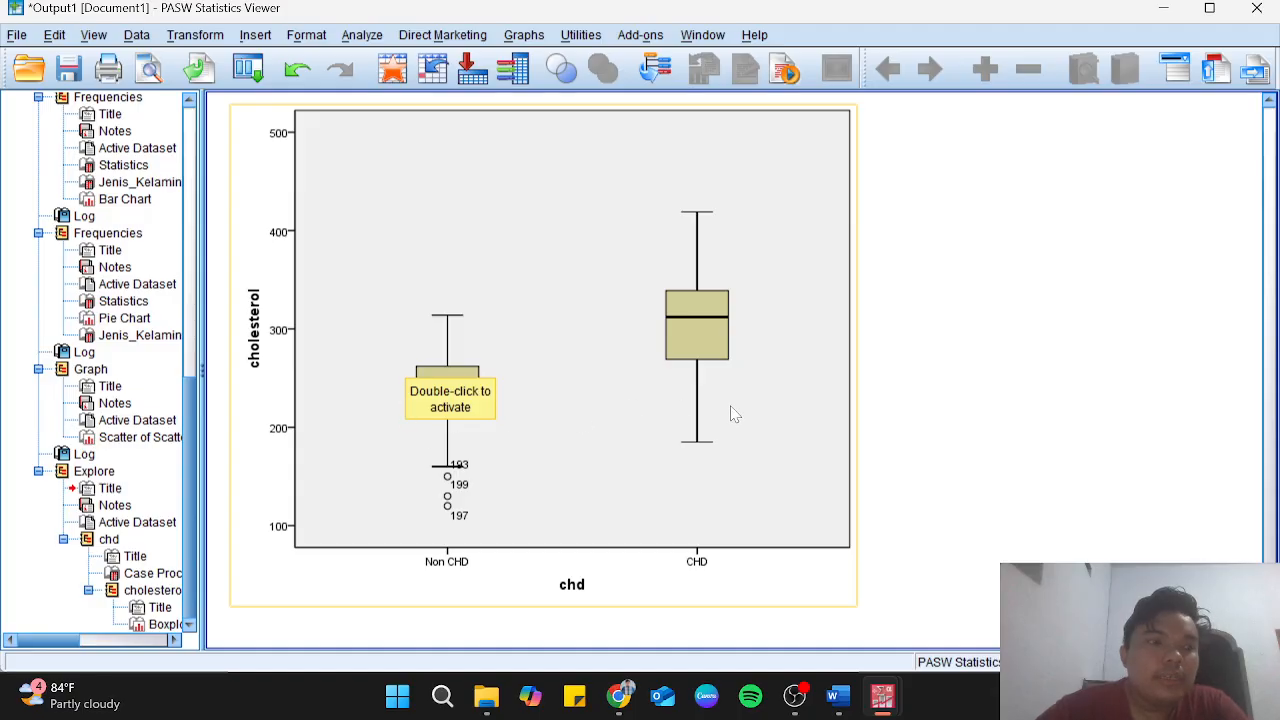
left_click(680, 325)
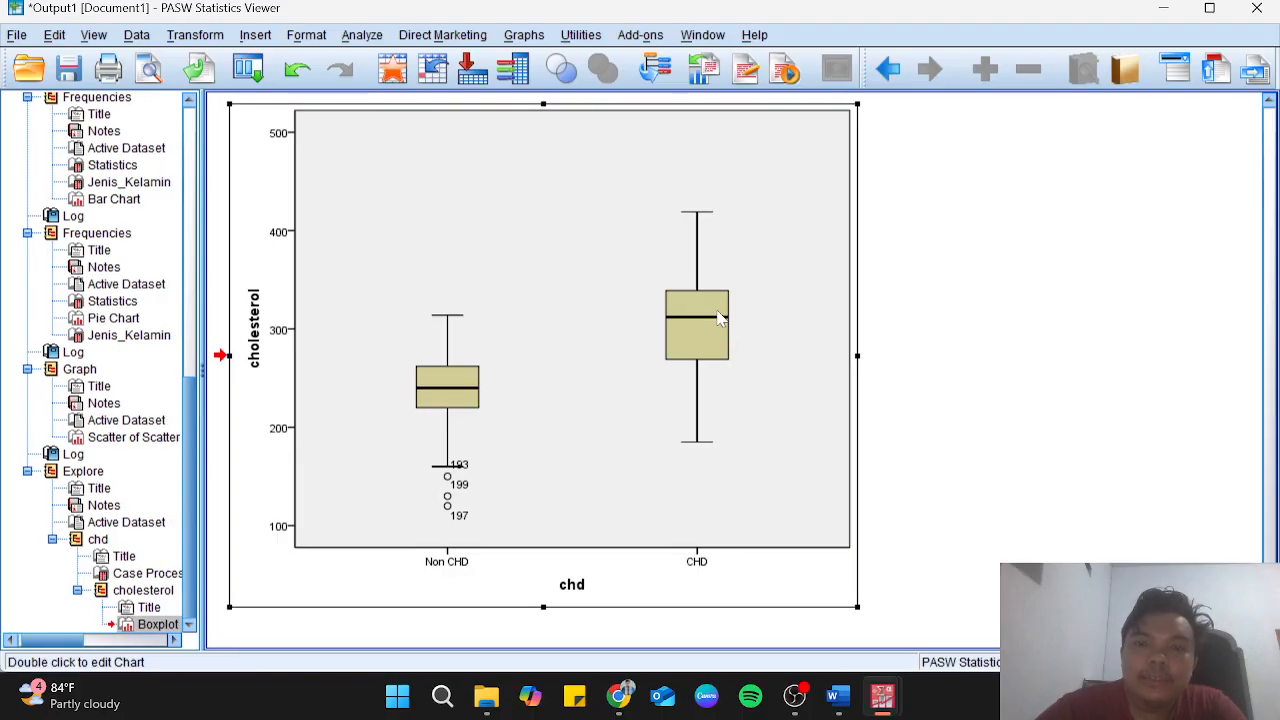
left_click(718, 318)
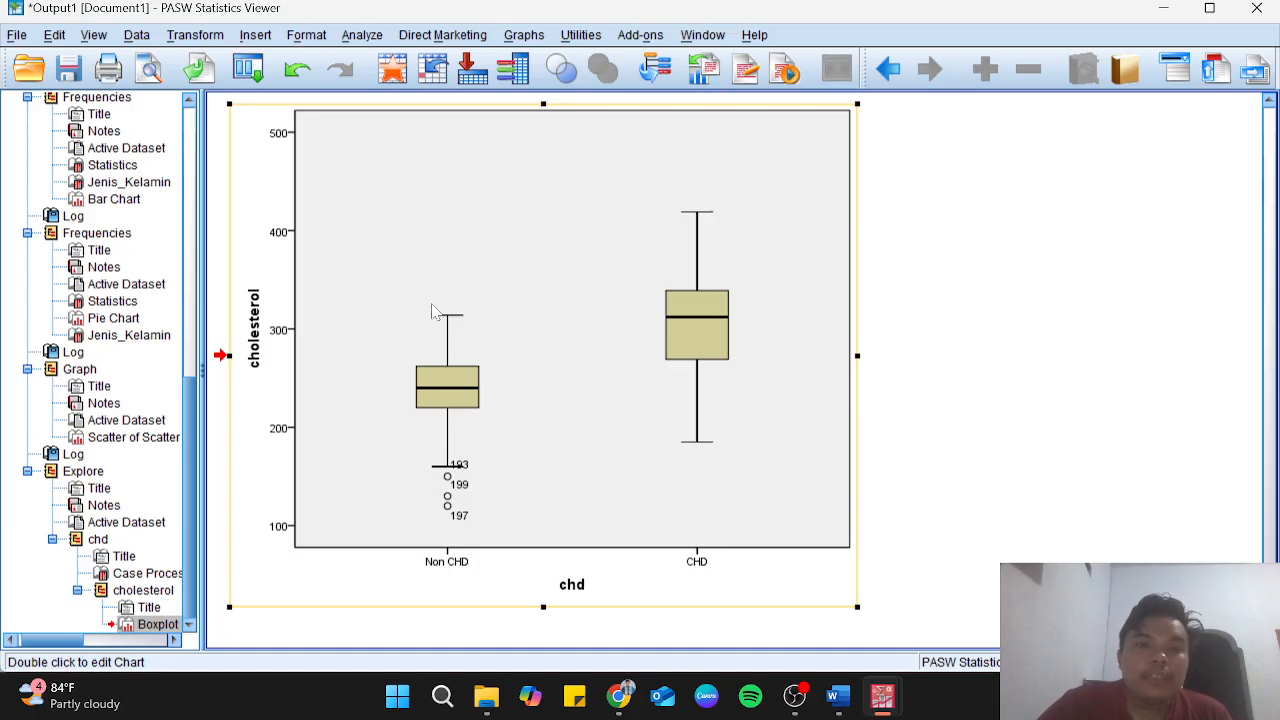
Switch to the Praktikum analisis deskriptif document and review question 5 on cross-tabulating CHD with obesity and cholesterol status.
key("alt+Tab")
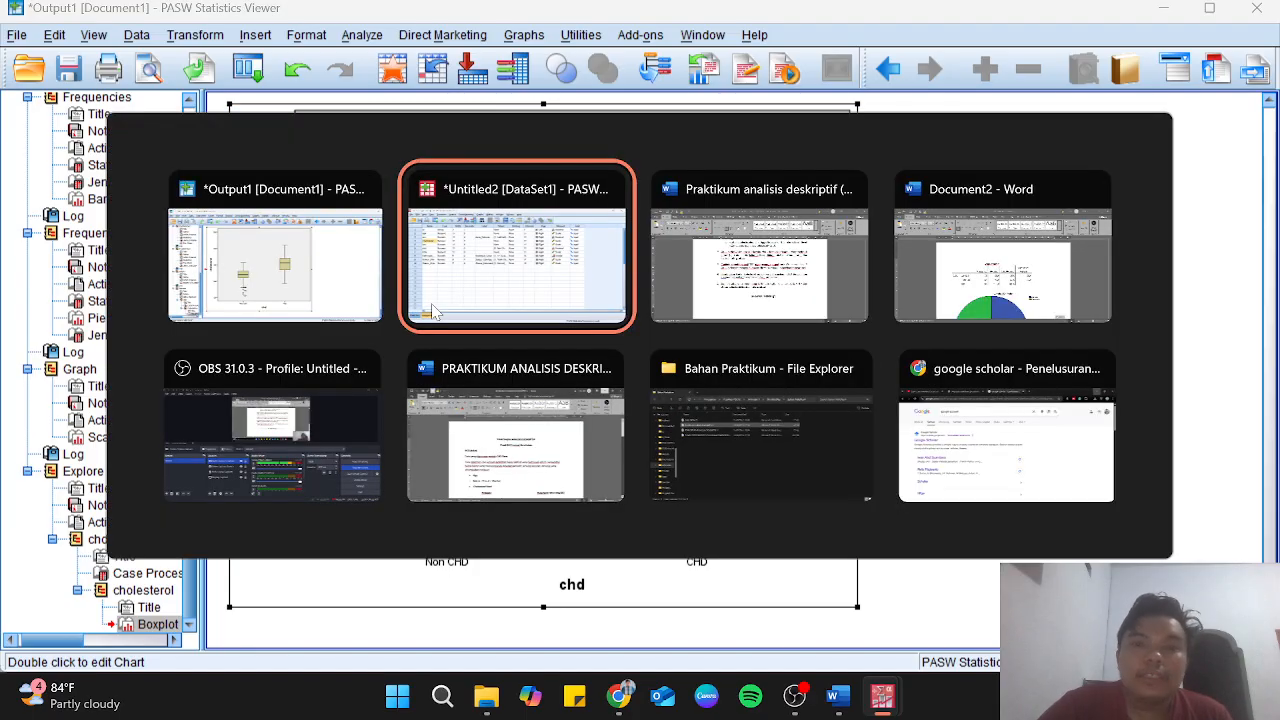
key("alt+Tab")
key("alt+Tab")
key("alt+Tab")
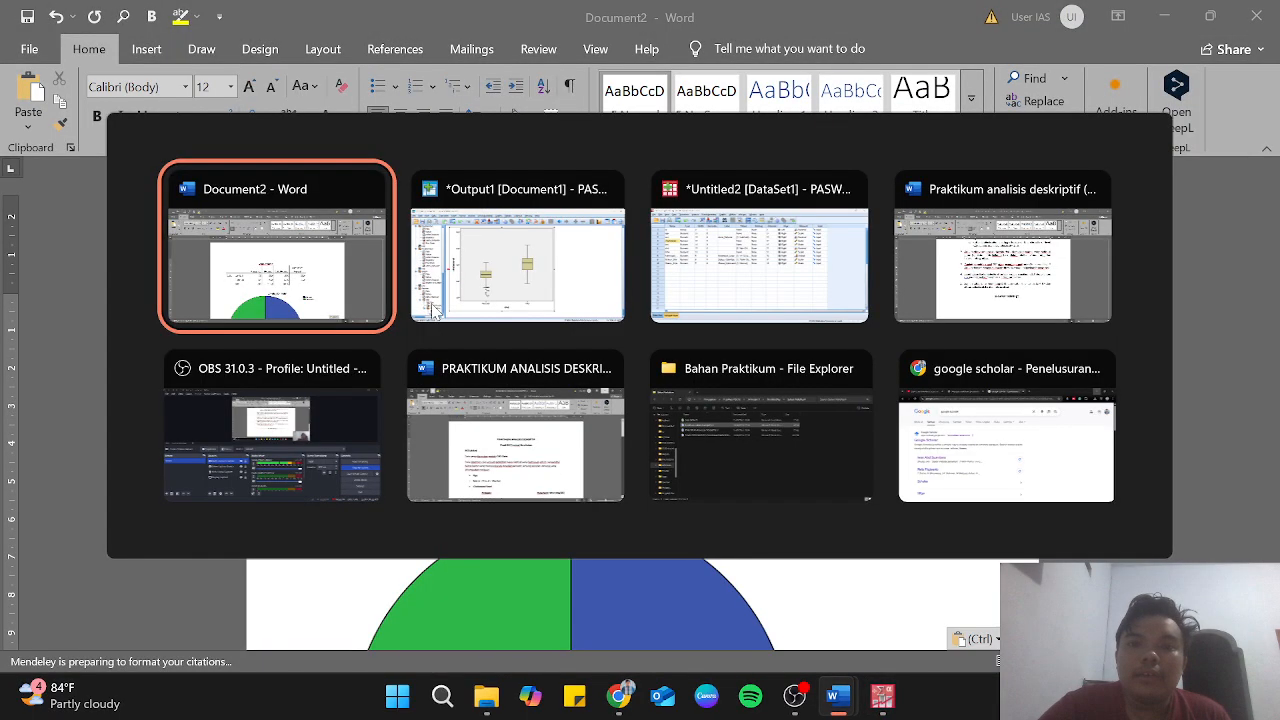
key("alt+shift+Tab")
key("alt+Tab")
key("alt+Tab")
key("alt+Tab")
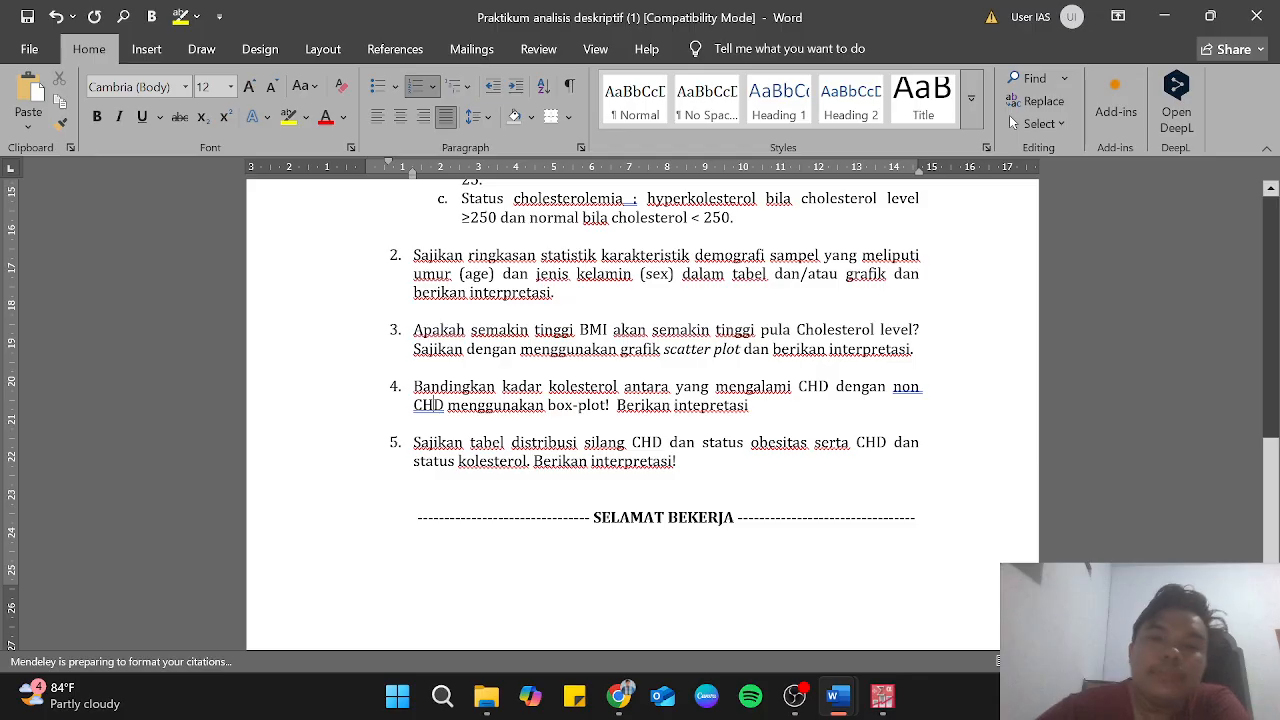
Return to the PASW Data Editor and set up a crosstab with Status_Obesitas in the rows and chd in the columns.
key("alt+Tab")
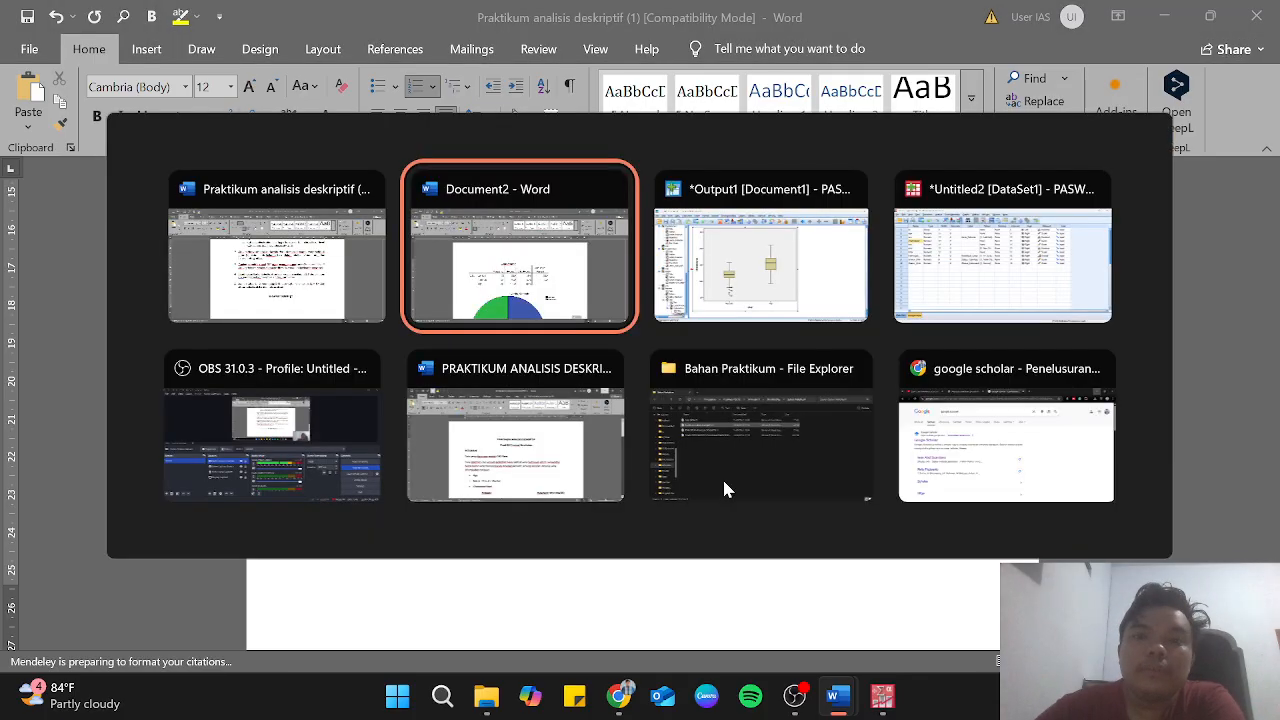
key("alt+Tab")
key("alt+Tab")
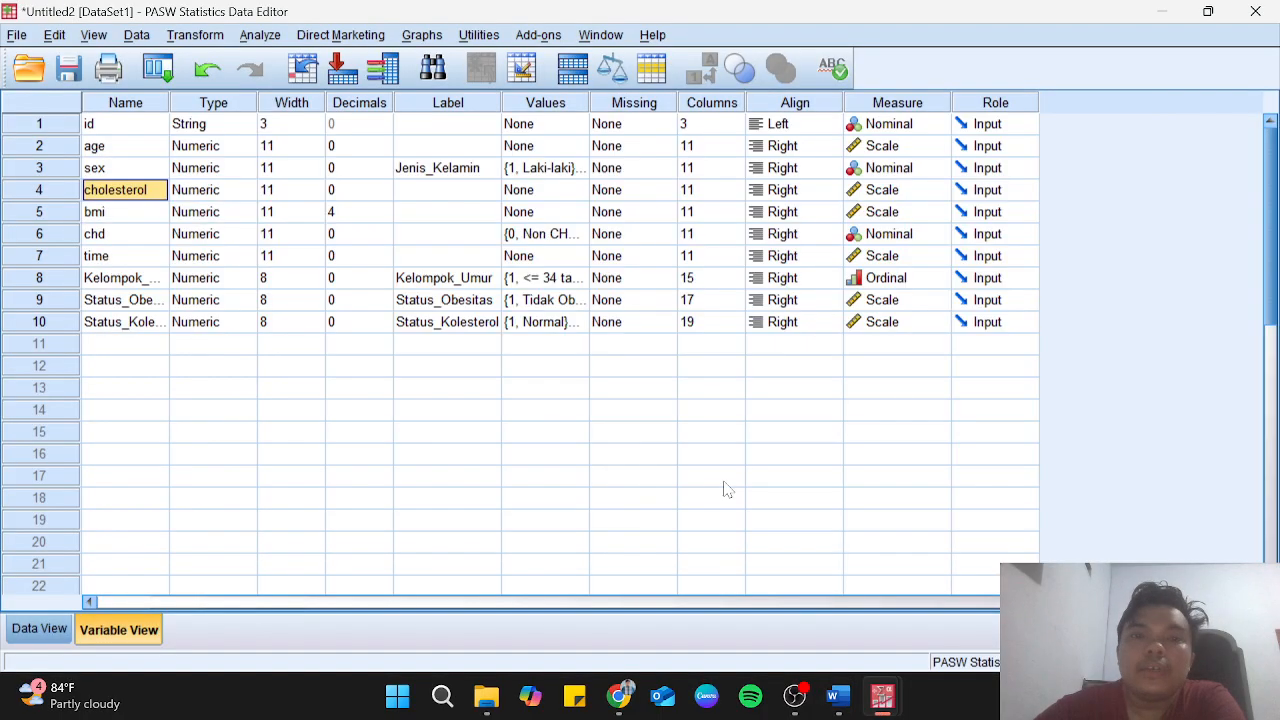
left_click(262, 35)
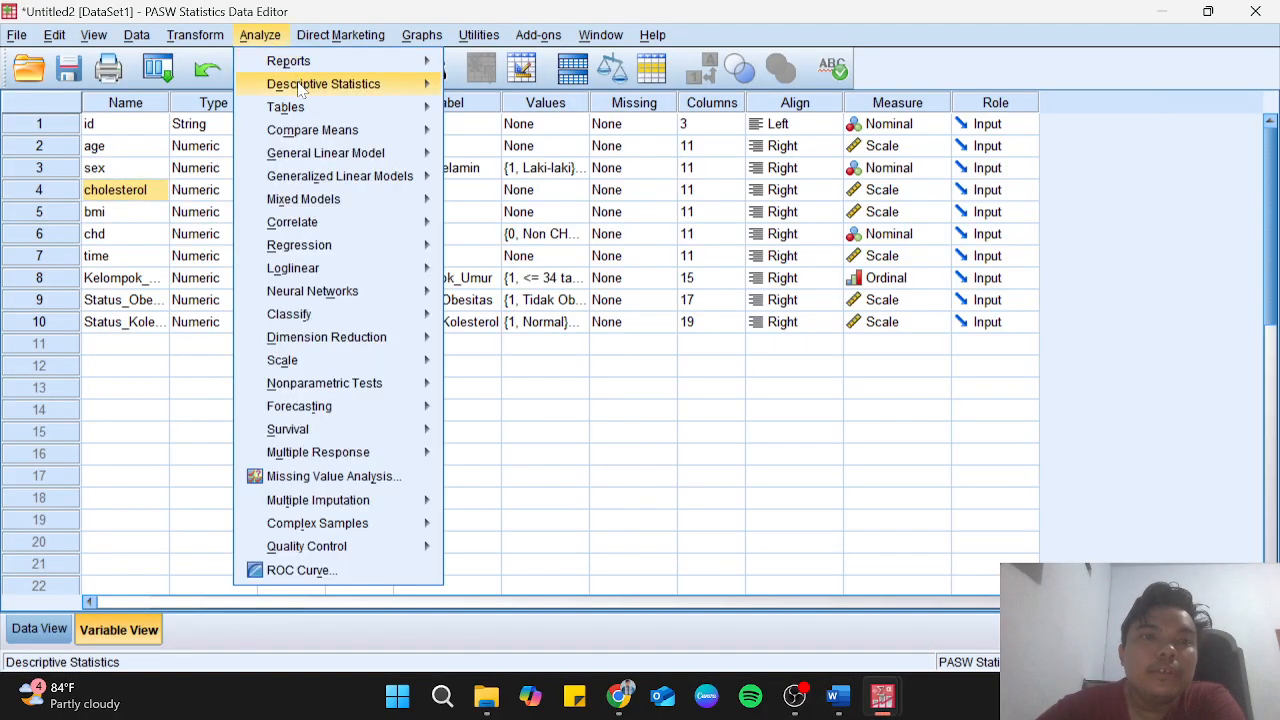
mouse_move(416, 88)
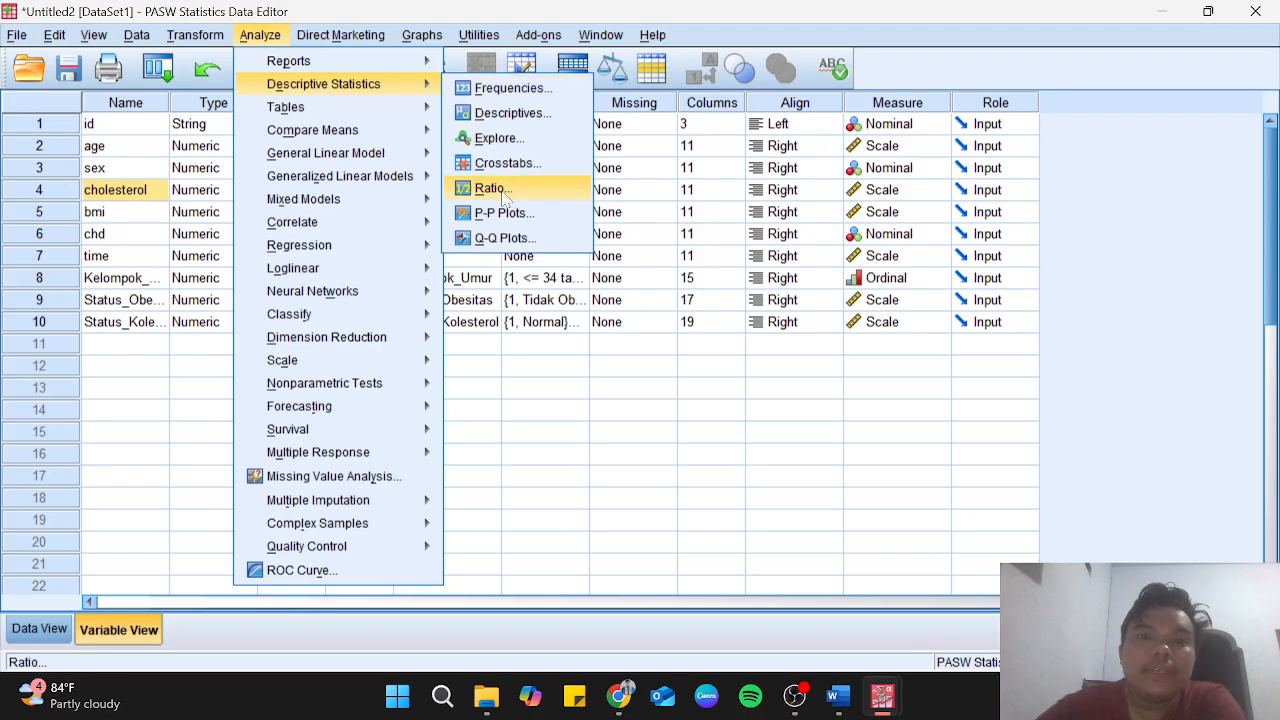
left_click(505, 165)
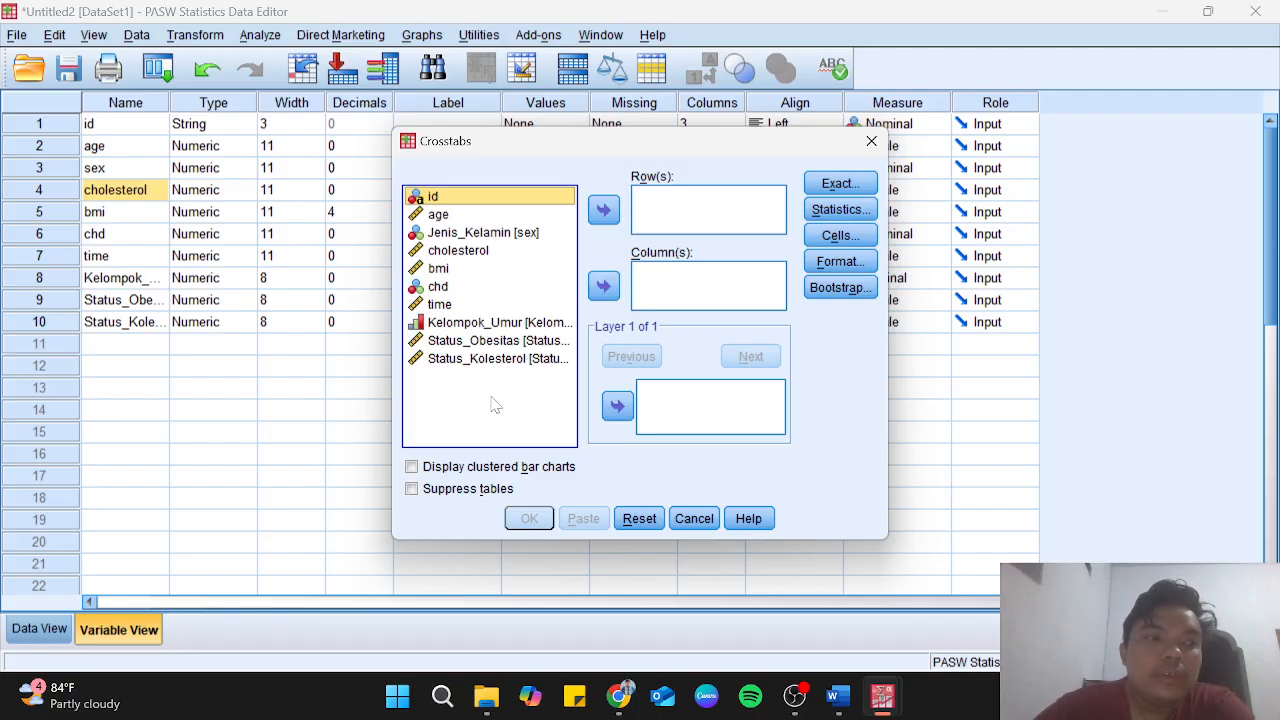
left_click(506, 341)
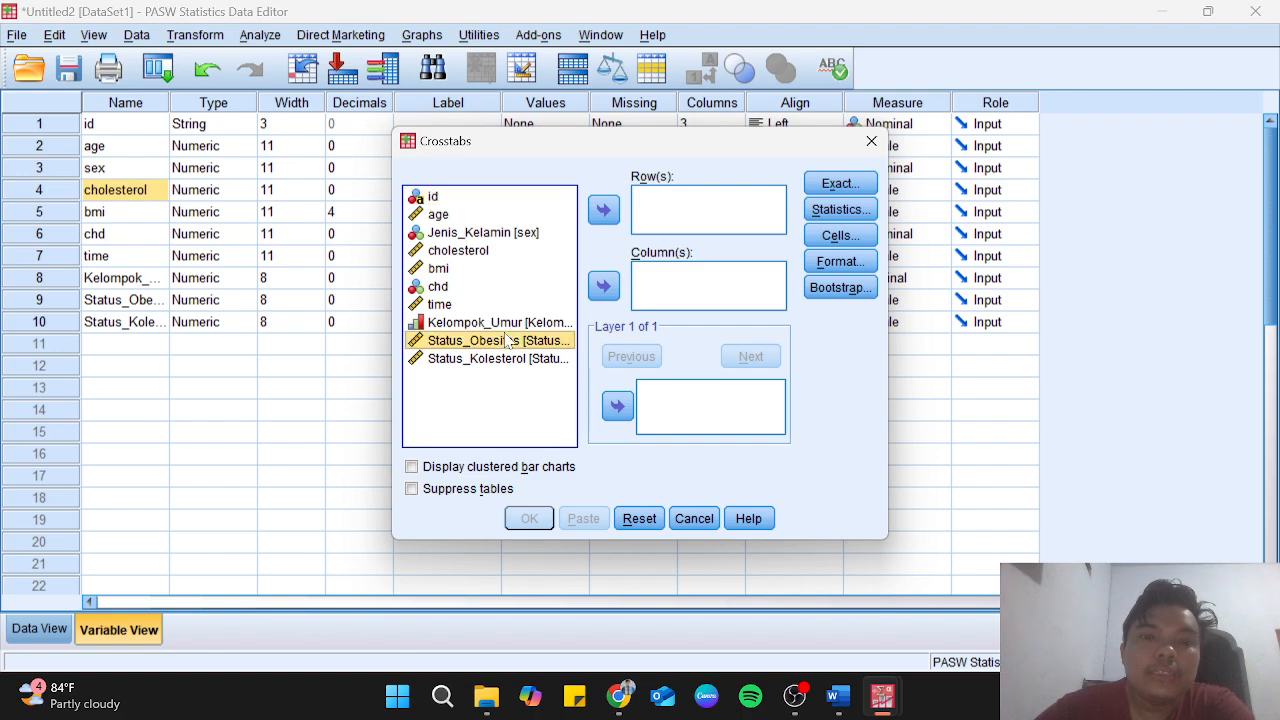
left_click(606, 210)
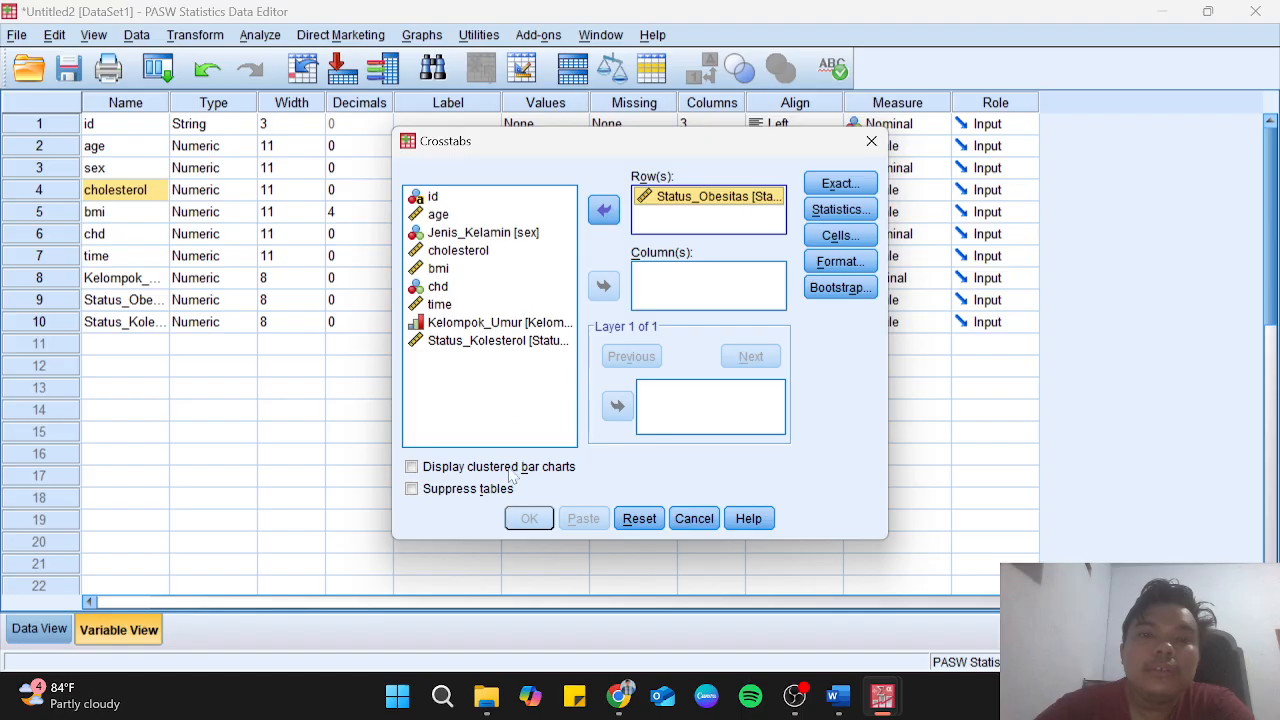
left_click(445, 289)
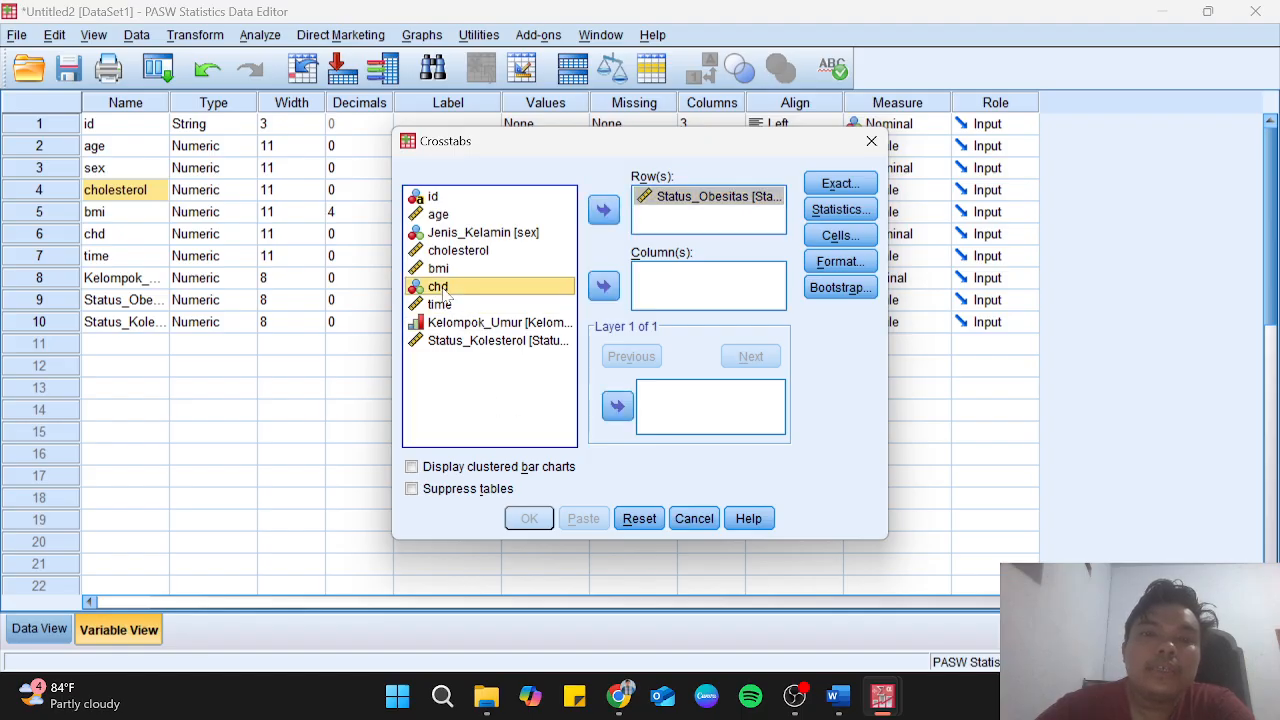
left_click(603, 287)
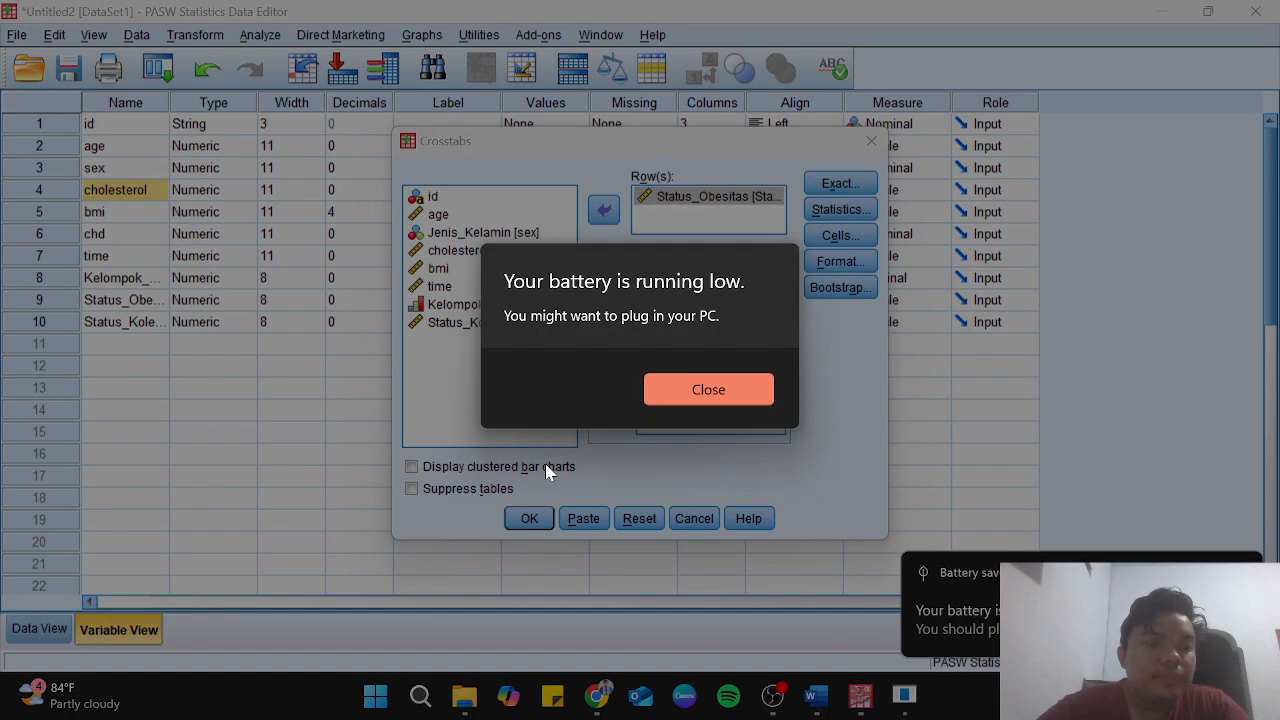
left_click(734, 380)
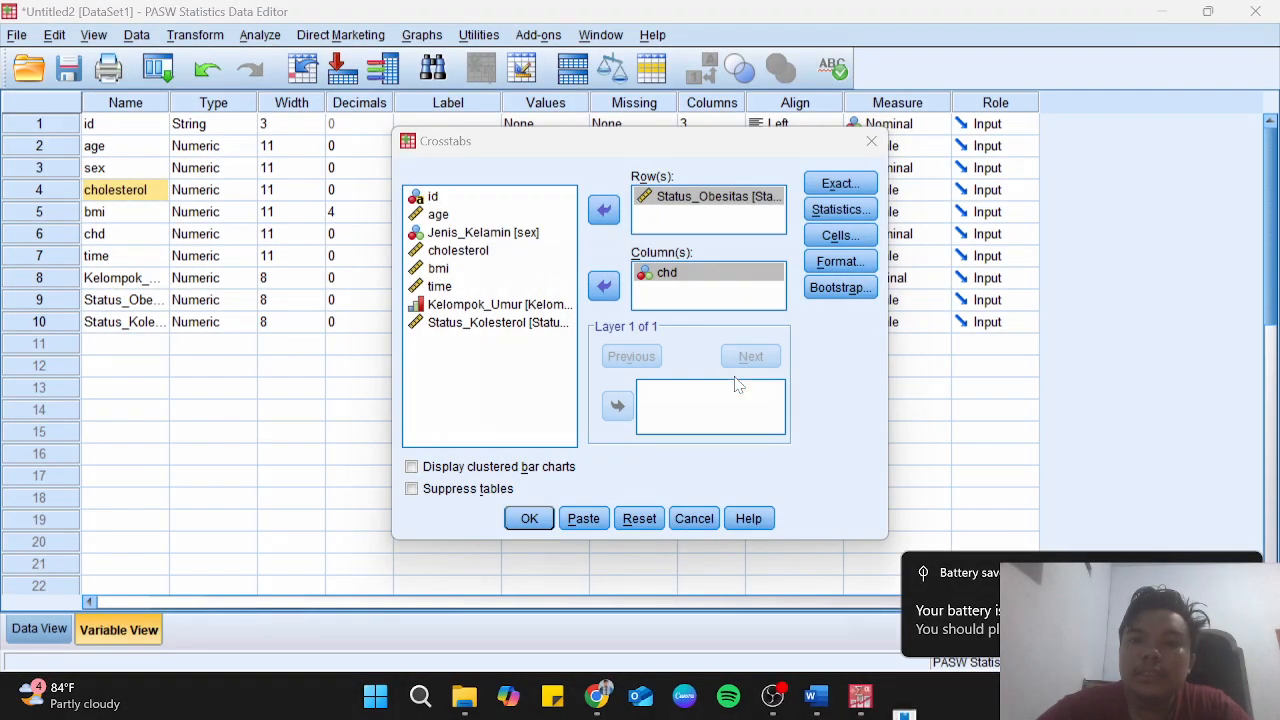
Check the crosstab's statistics and exact test options, and include row percentages in the cell display.
left_click(845, 210)
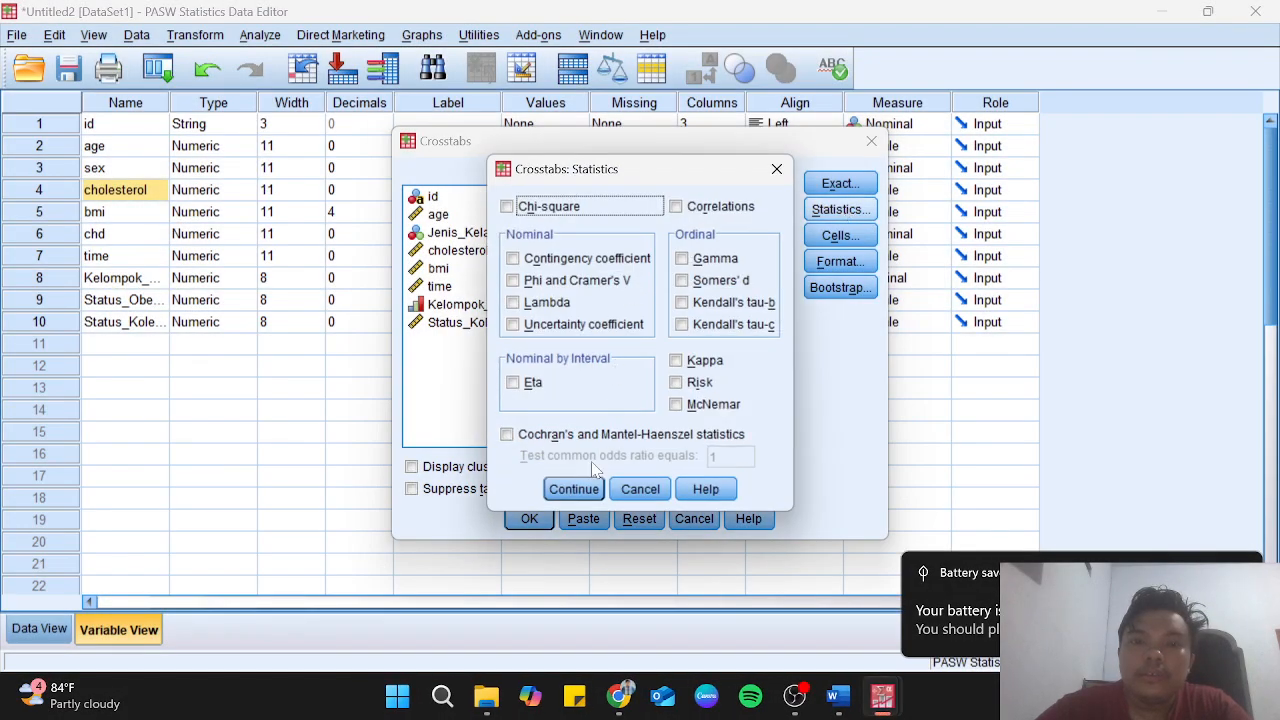
left_click(573, 488)
left_click(833, 185)
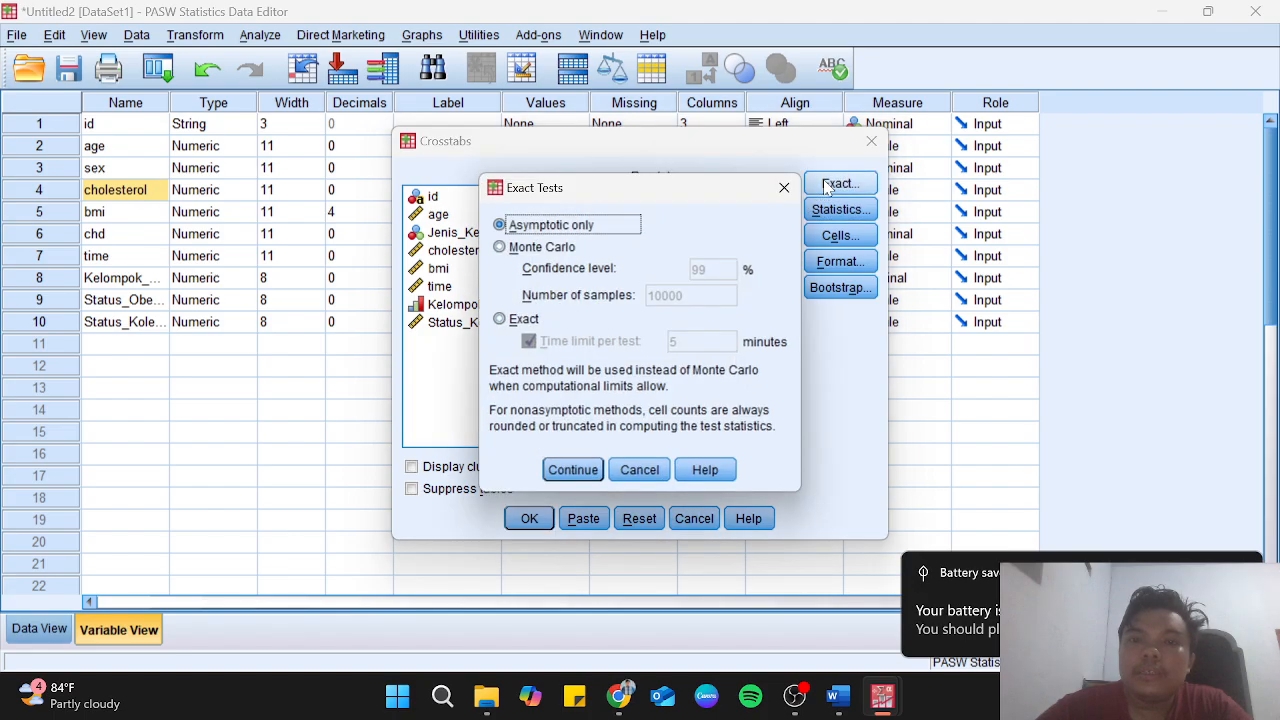
left_click(573, 470)
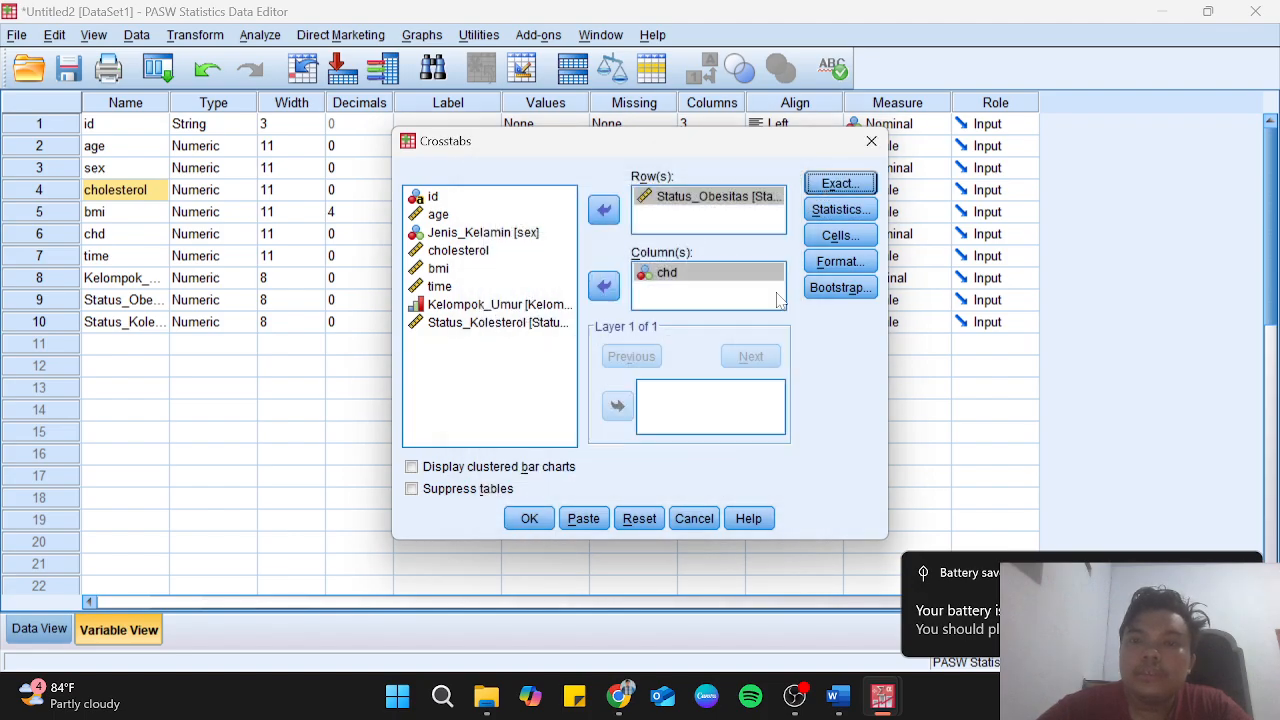
left_click(840, 235)
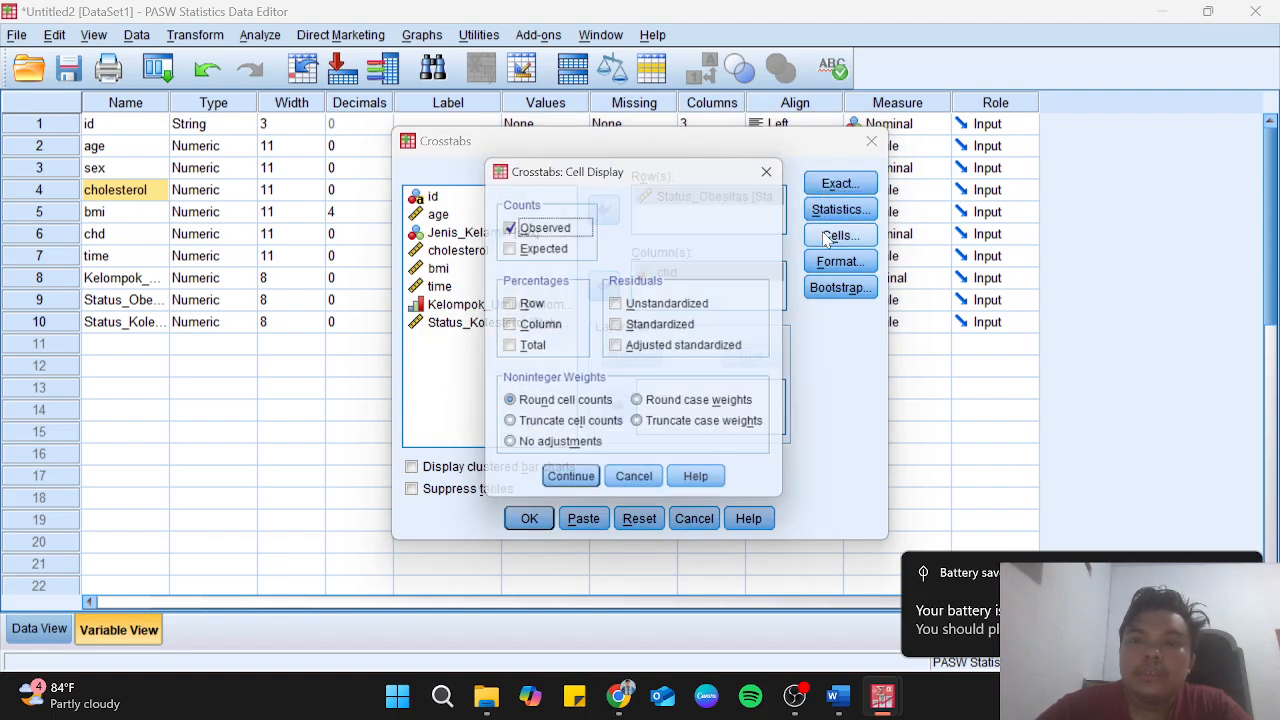
left_click(537, 316)
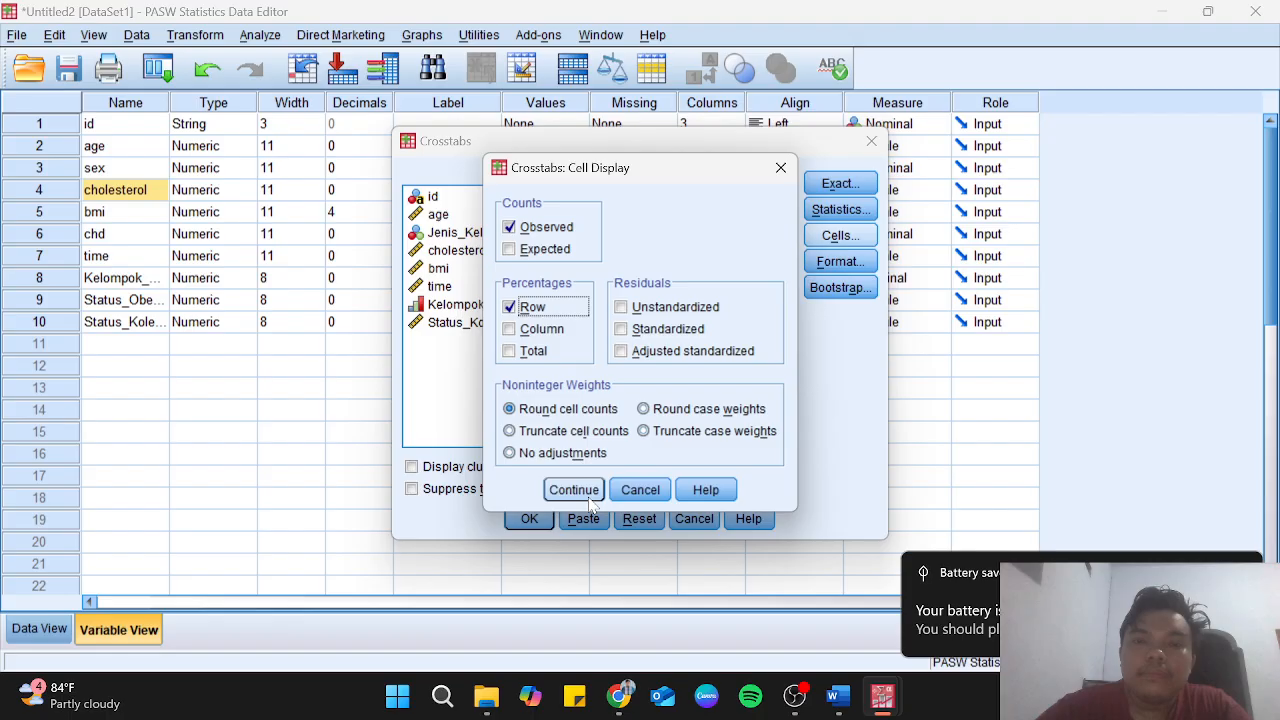
Switch to the Praktikum analisis deskriptif document and check the study design described in the instructions.
key("alt+Tab")
key("alt+Tab")
key("alt+shift+Tab")
key("alt+shift+Tab")
key("alt+Tab")
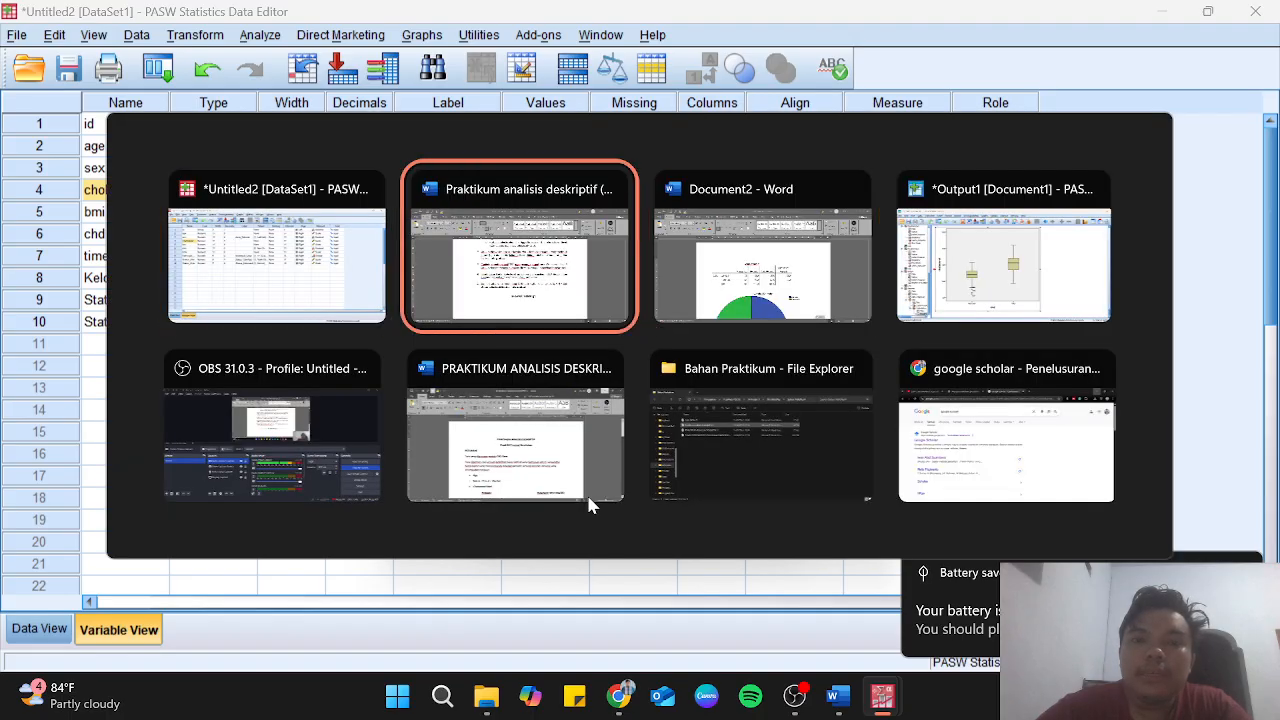
scroll(642, 415, "up", 6)
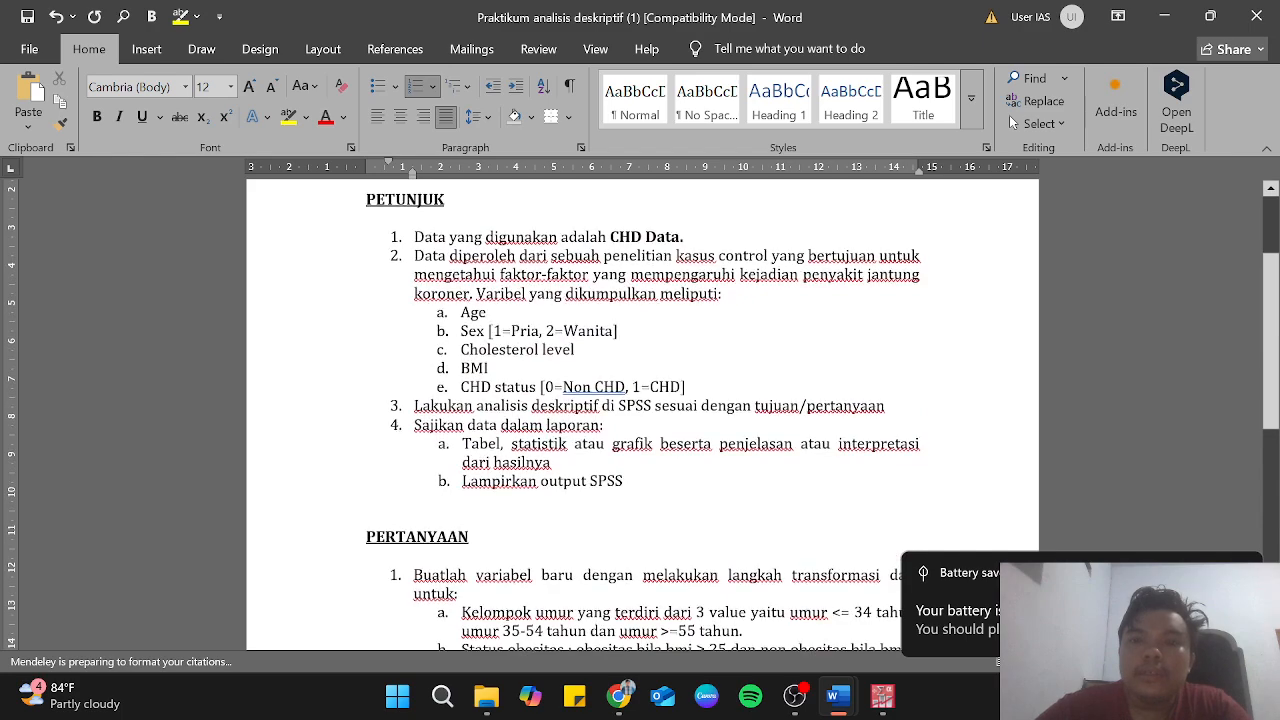
key("alt+Tab")
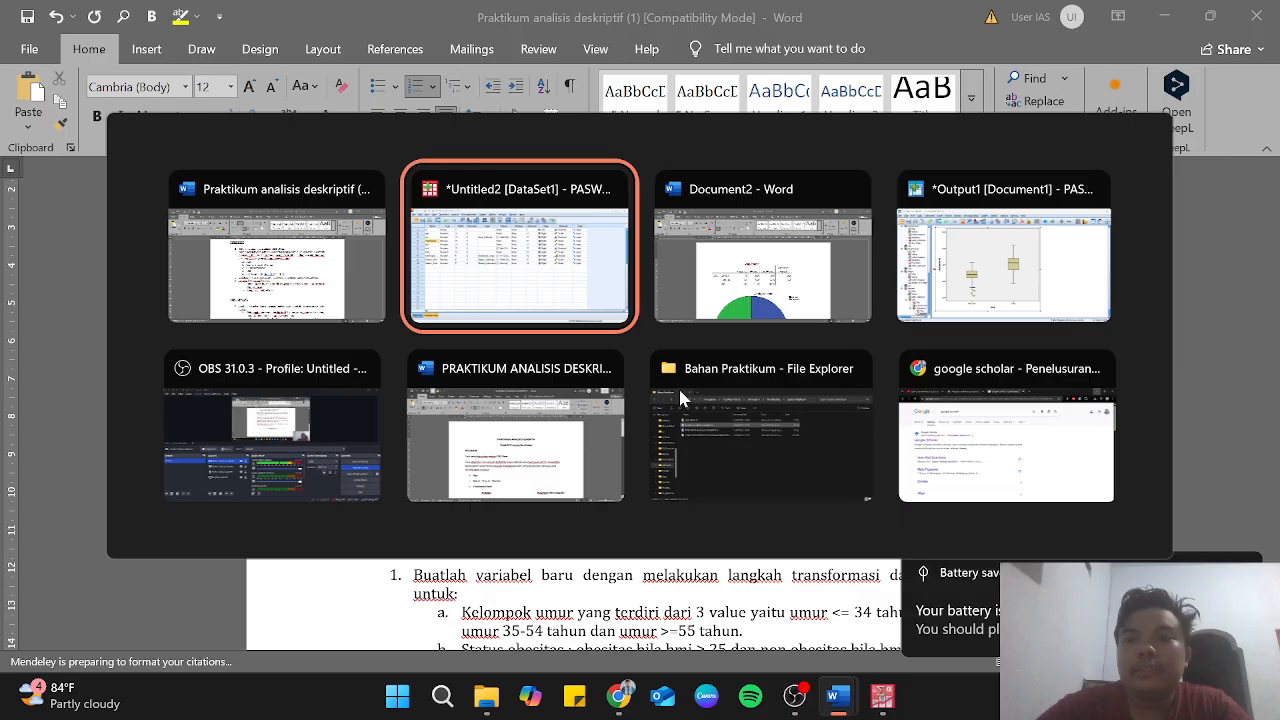
Return to the PASW Data Editor, replace row percentages with column percentages in the cell display, and run the Status_Obesitas by chd crosstab.
key("alt+Tab")
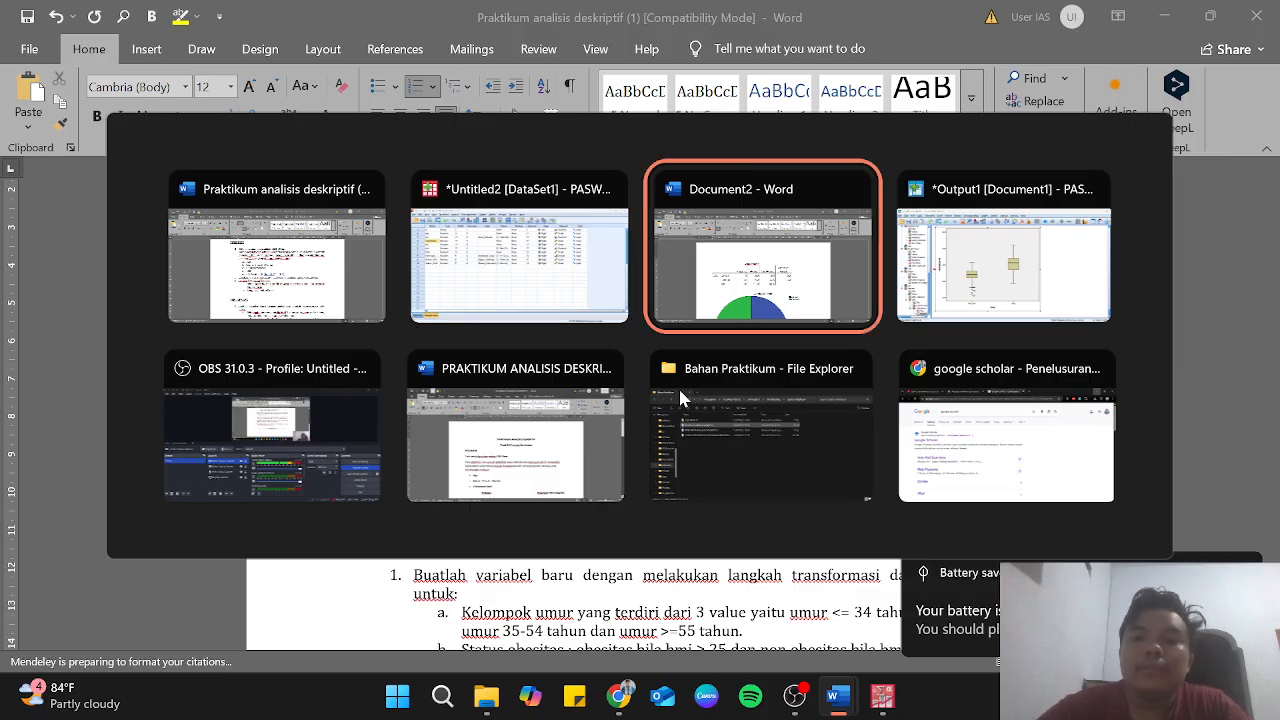
key("alt+shift+Tab")
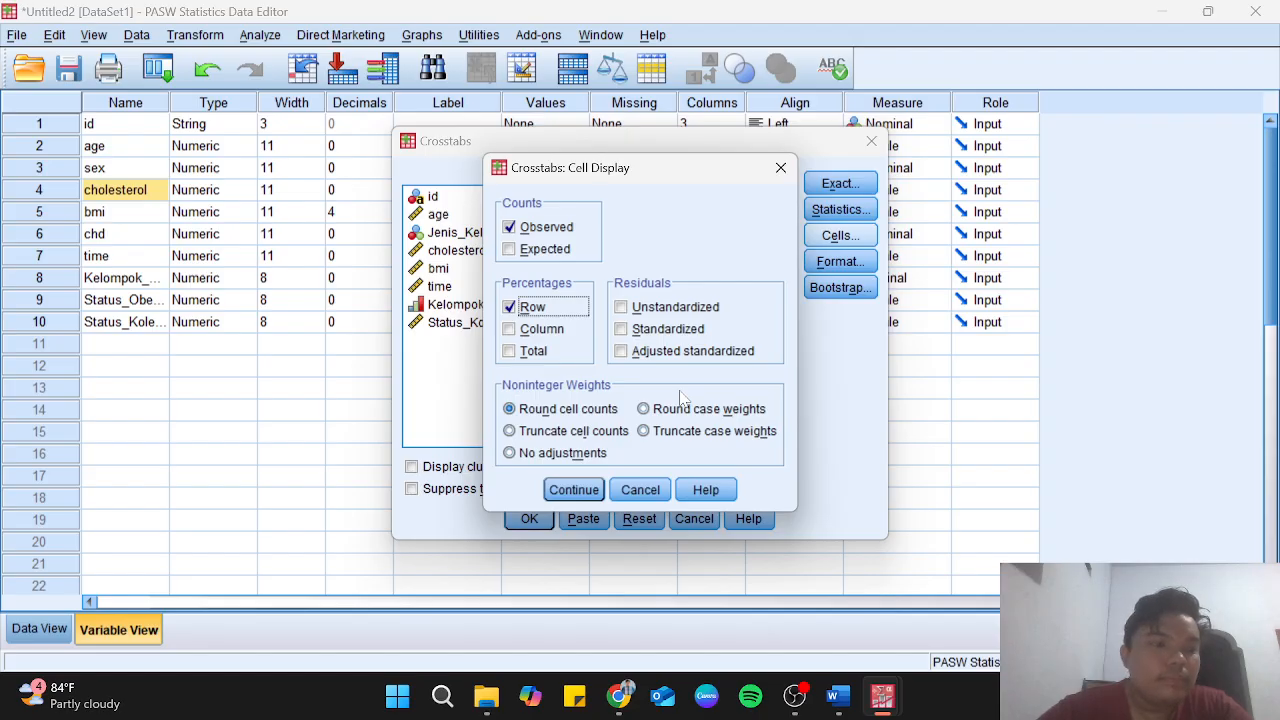
left_click(510, 328)
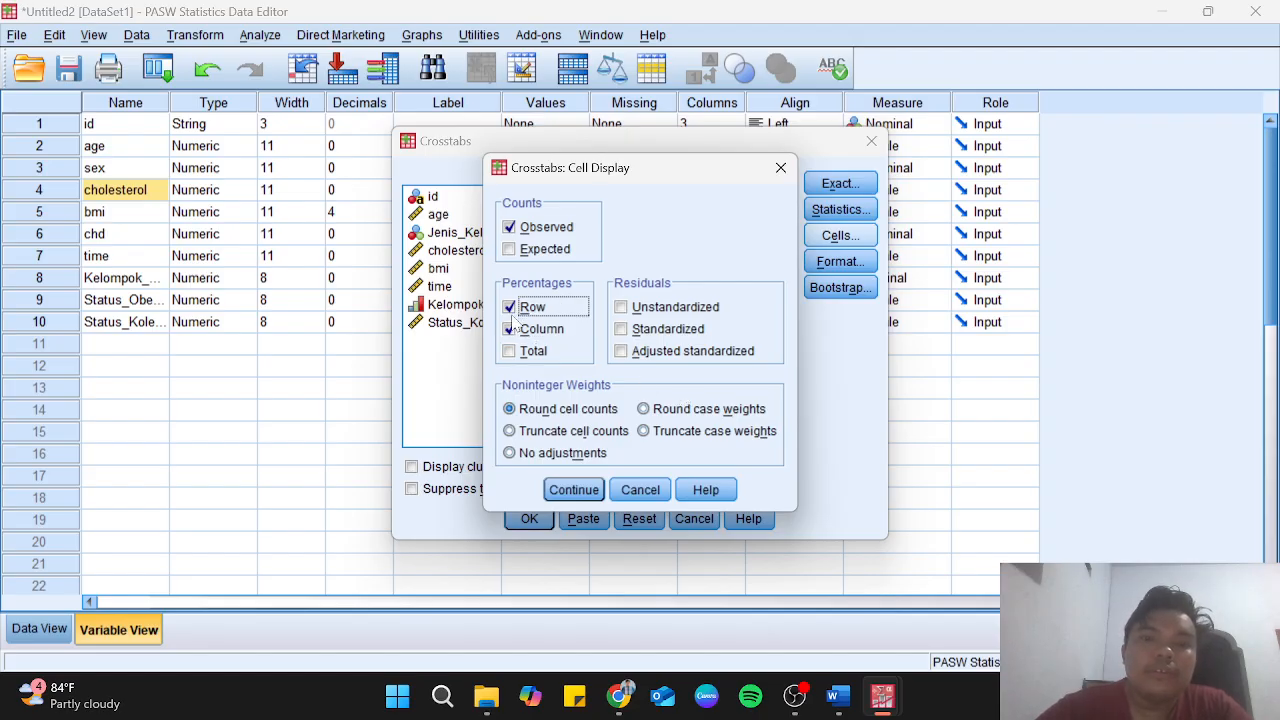
left_click(548, 309)
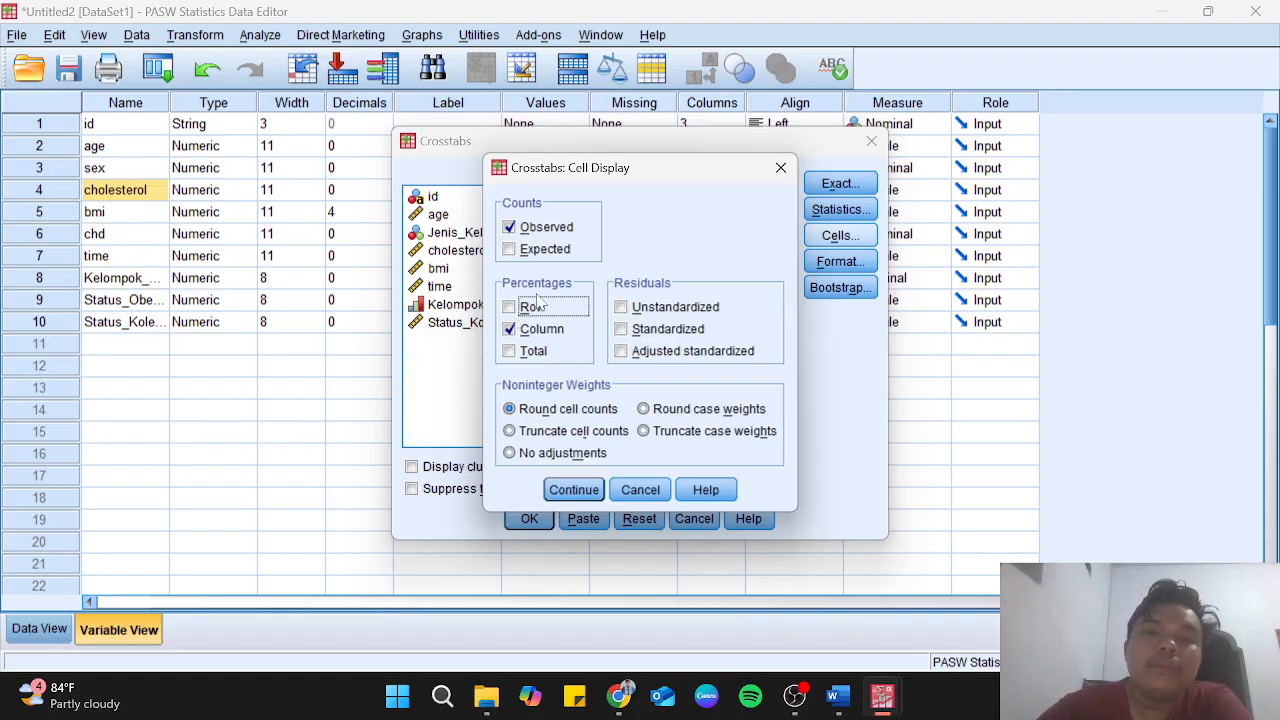
left_click(586, 491)
left_click(530, 519)
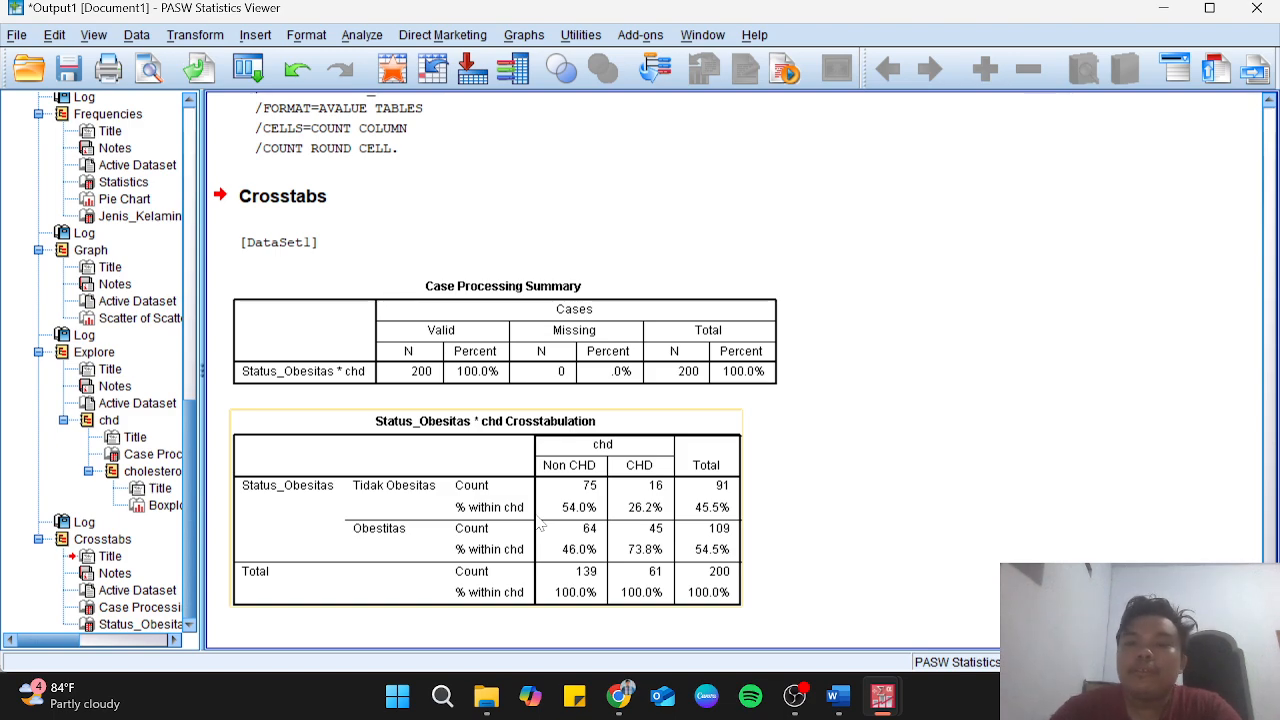
left_click(657, 600)
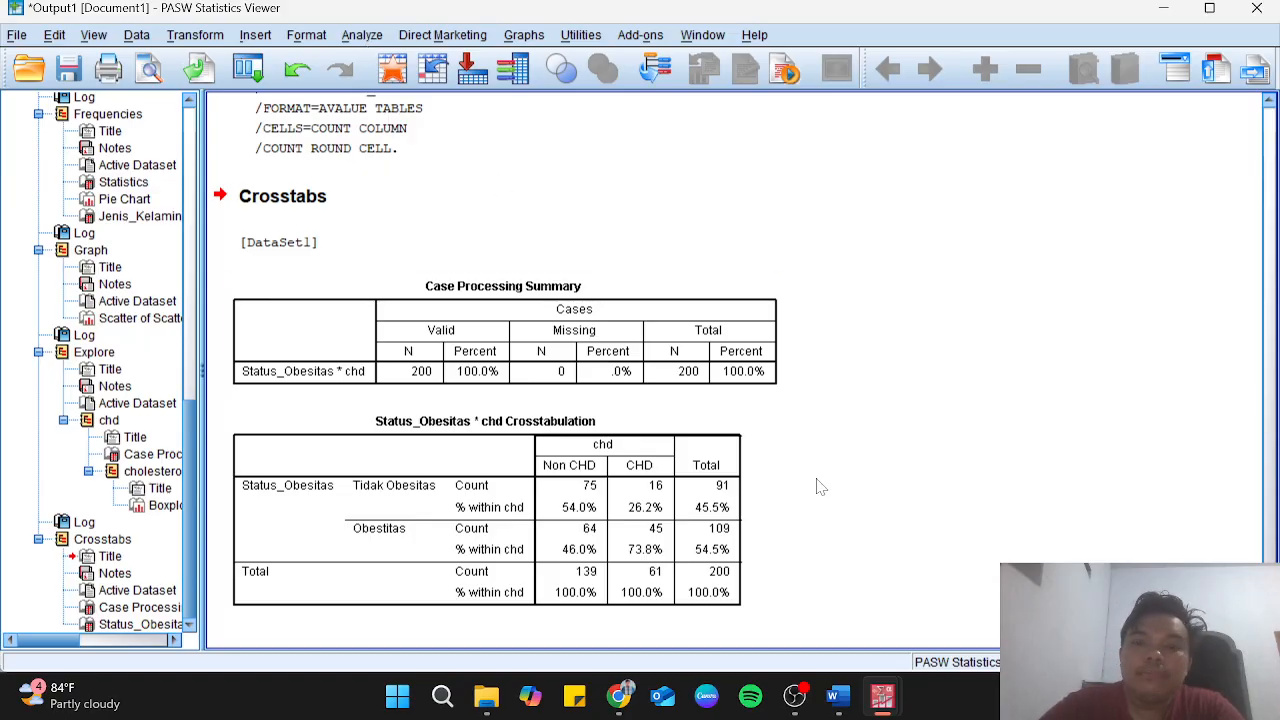
Return to the Data Editor and run a second crosstab with Status_Kolesterol replacing Status_Obesitas in the rows and chd in the columns.
mouse_move(880, 692)
left_click(910, 620)
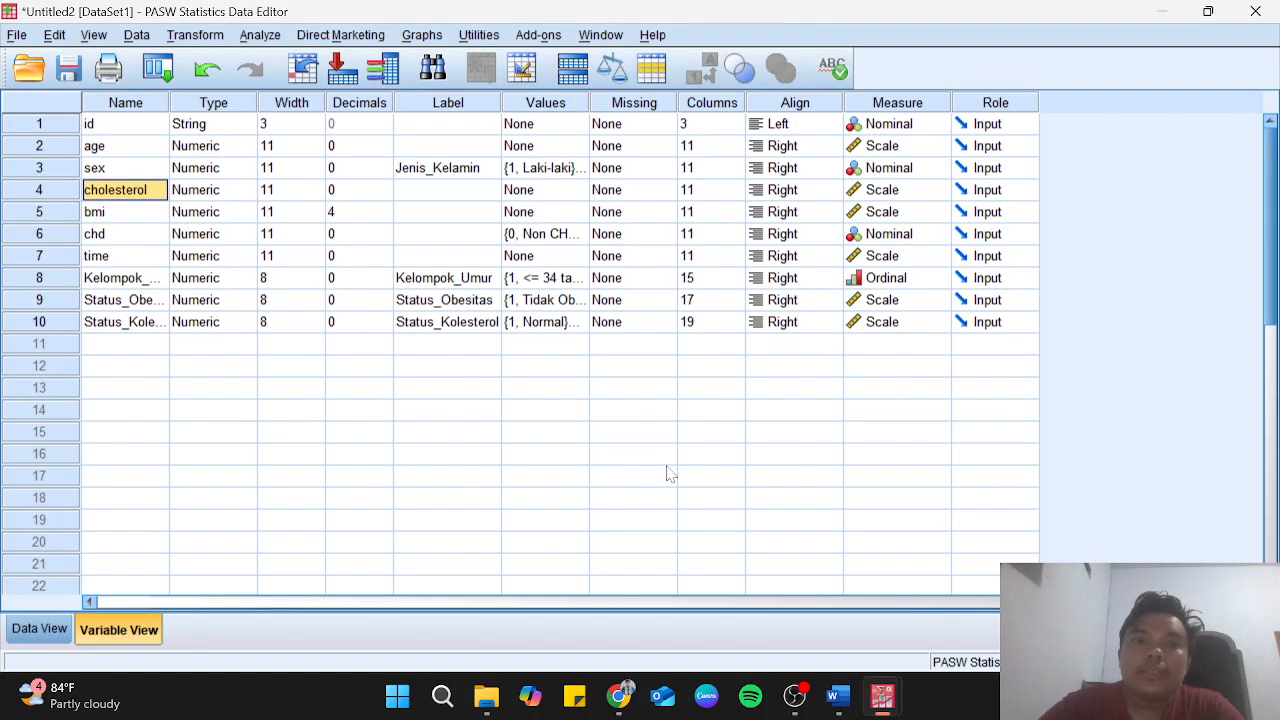
left_click(262, 38)
mouse_move(310, 88)
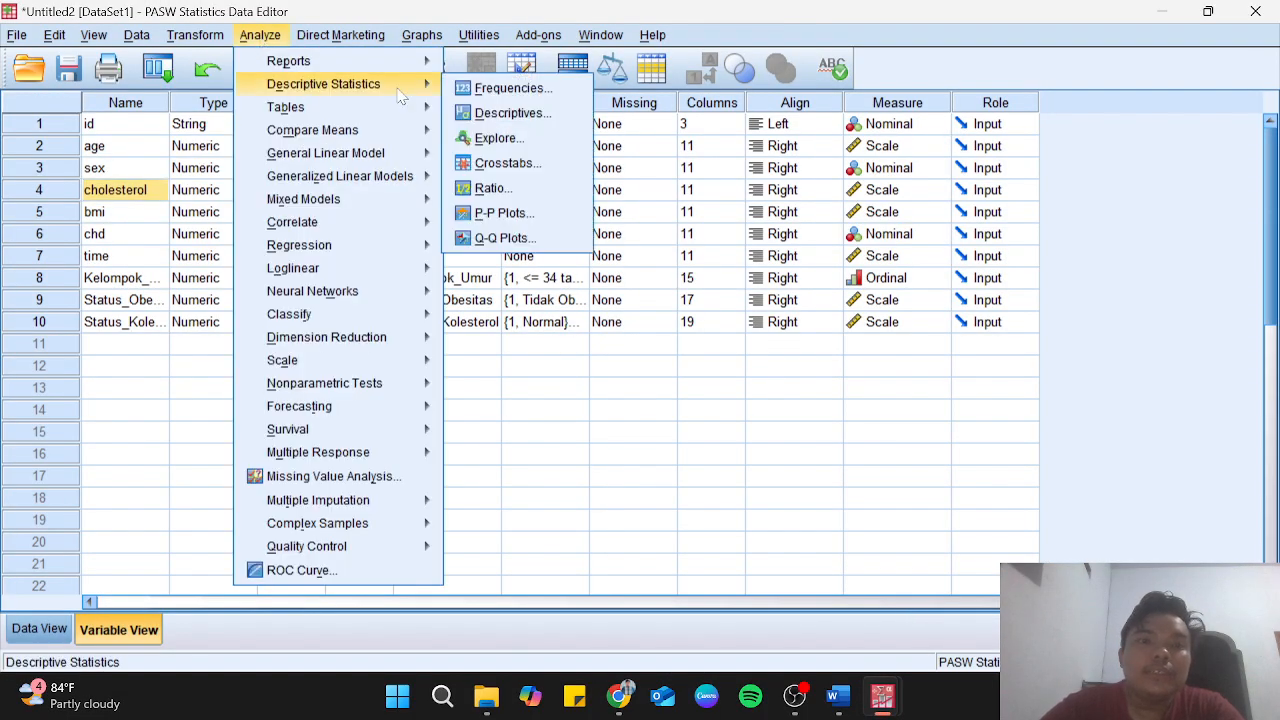
left_click(503, 166)
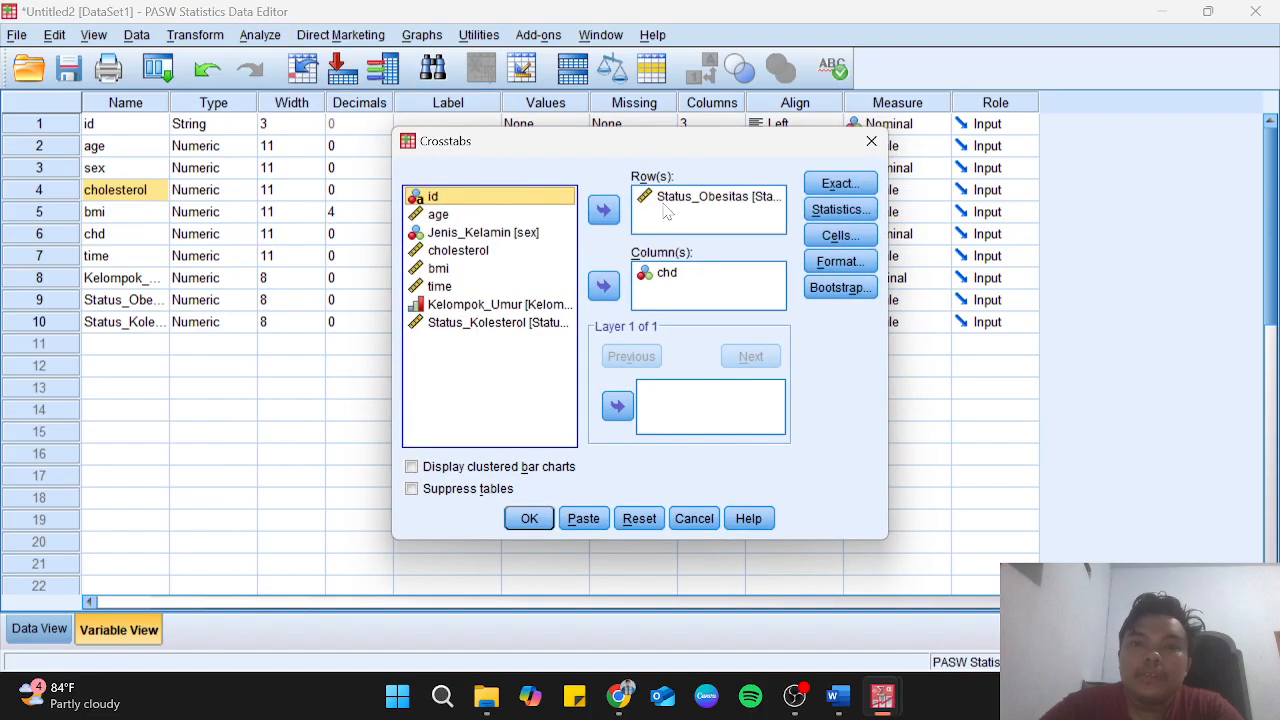
left_click(679, 210)
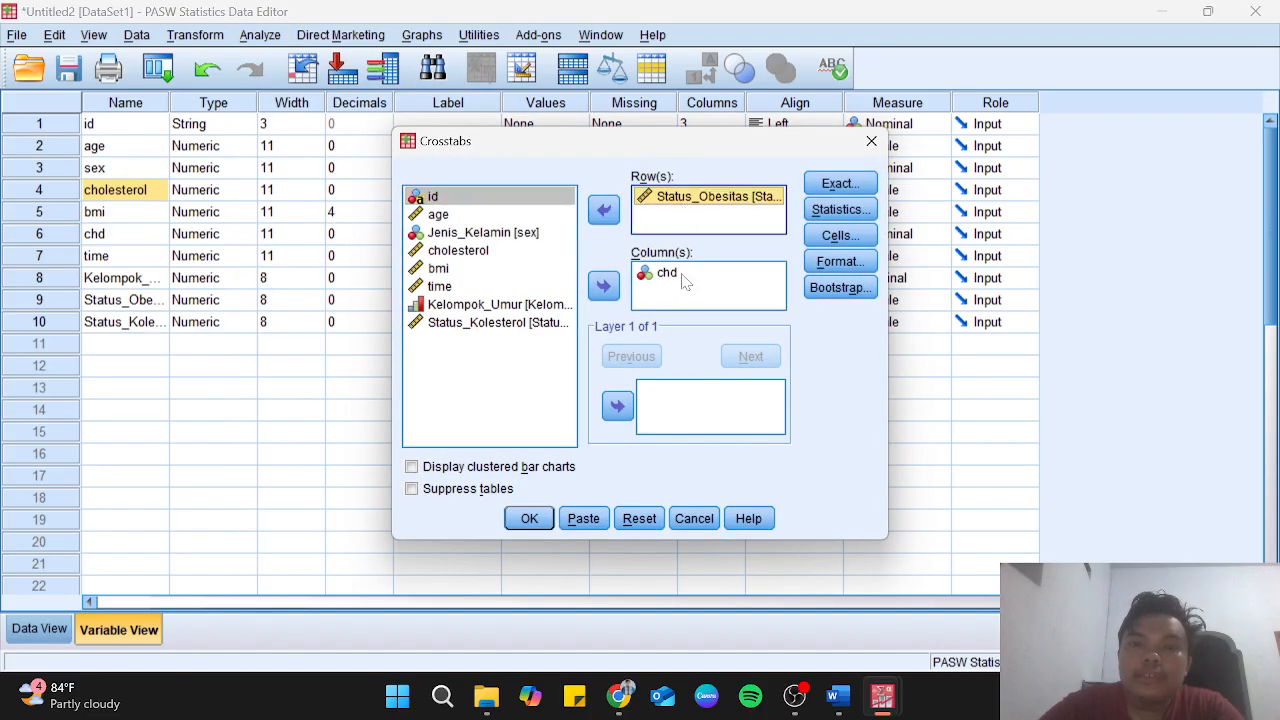
left_click(603, 210)
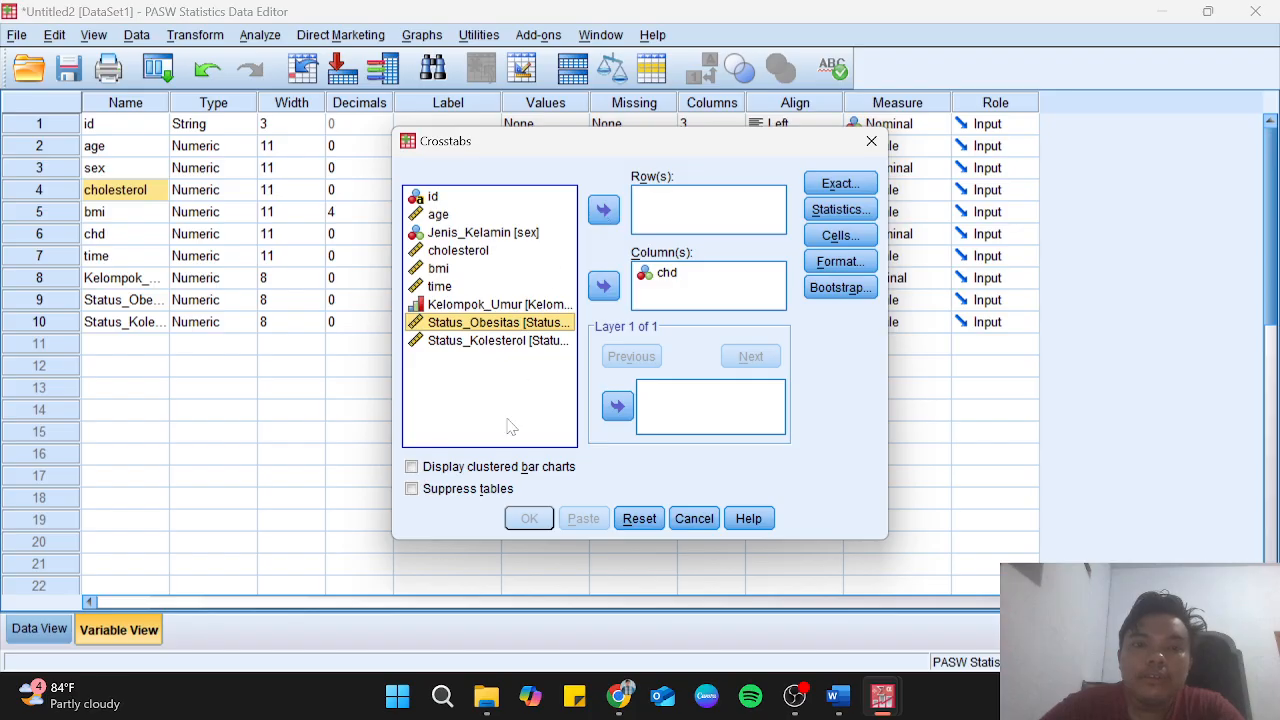
left_click(505, 342)
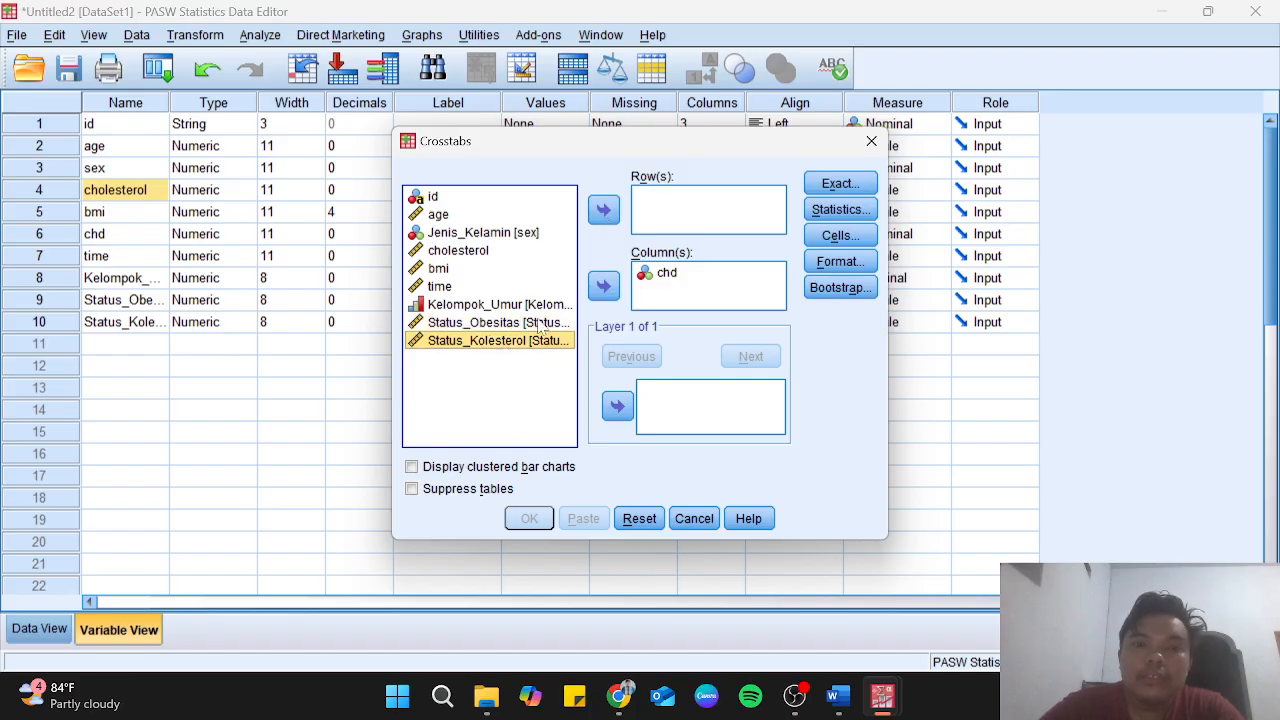
left_click(604, 212)
left_click(529, 518)
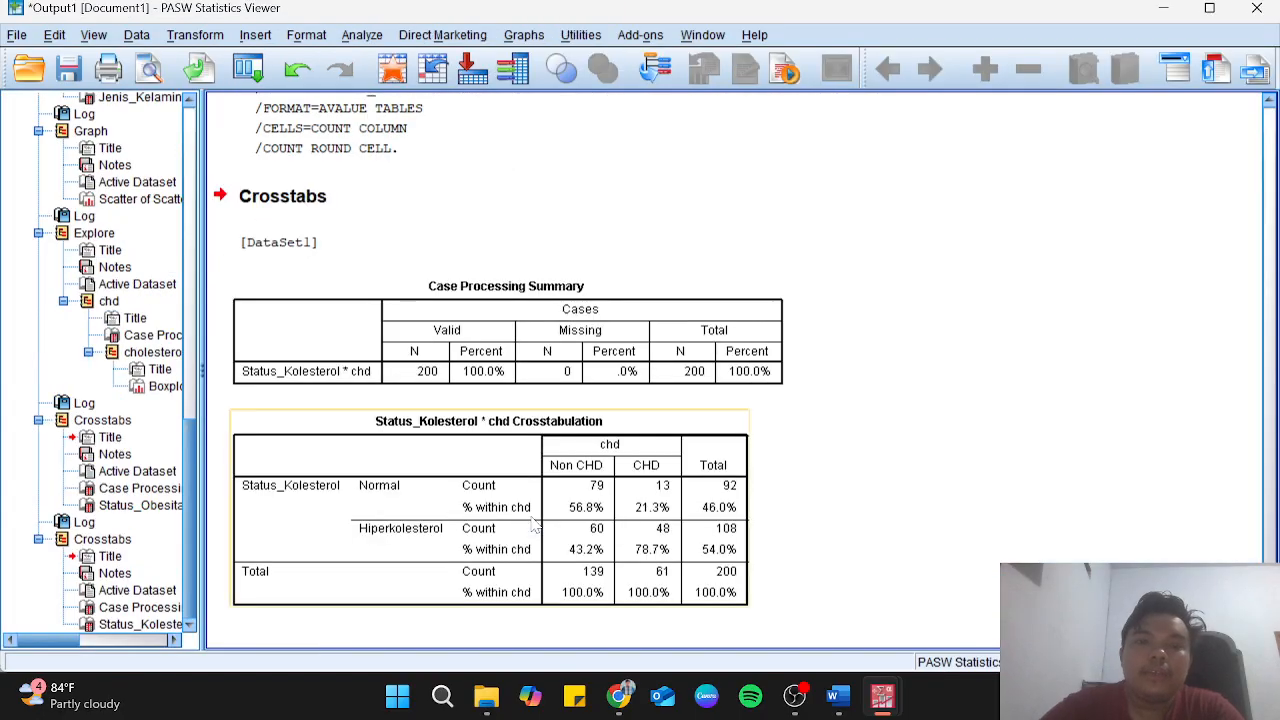
Compare the Status_Obesitas and Status_Kolesterol crosstabulations by CHD status in the output.
scroll(572, 390, "up", 3)
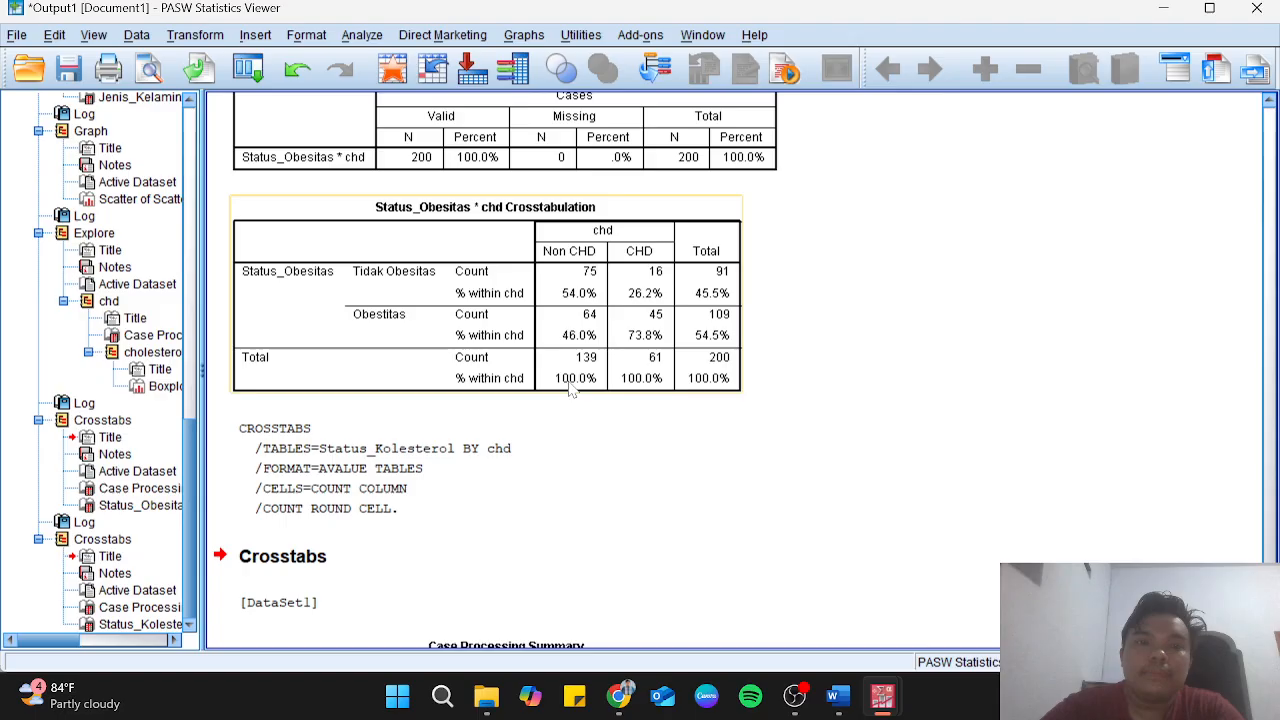
scroll(572, 390, "down", 3)
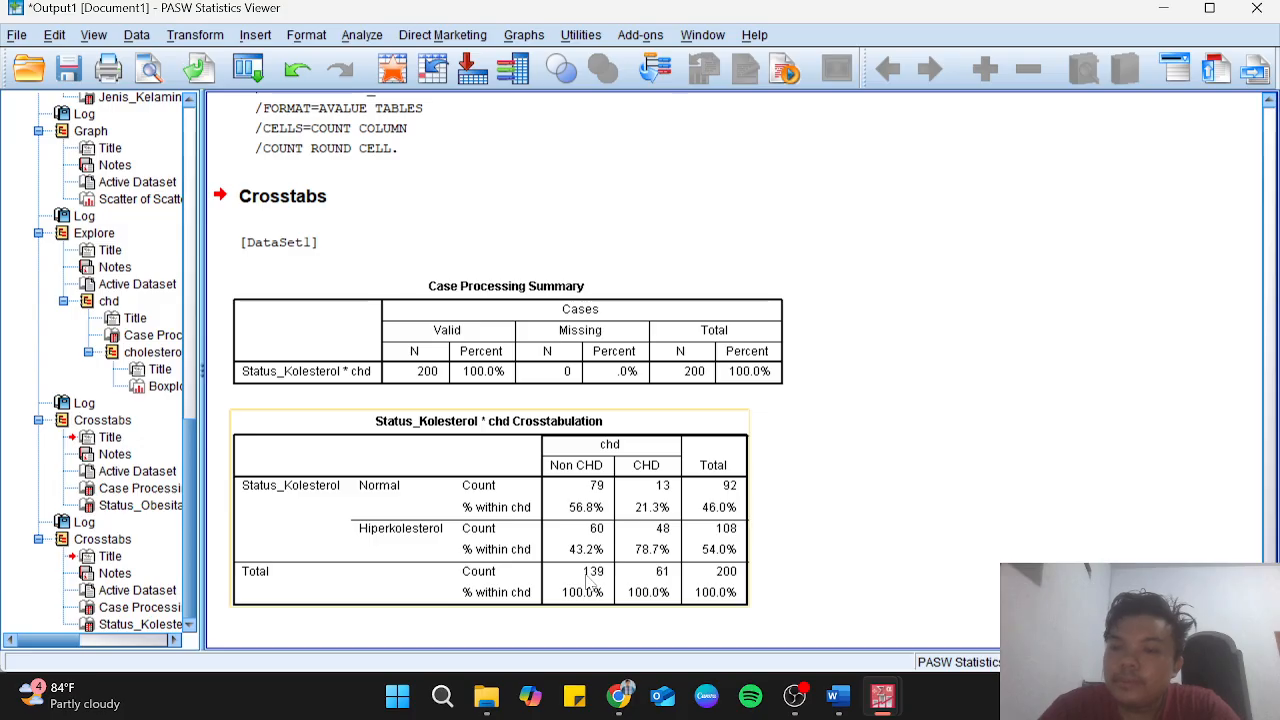
scroll(637, 384, "up", 9)
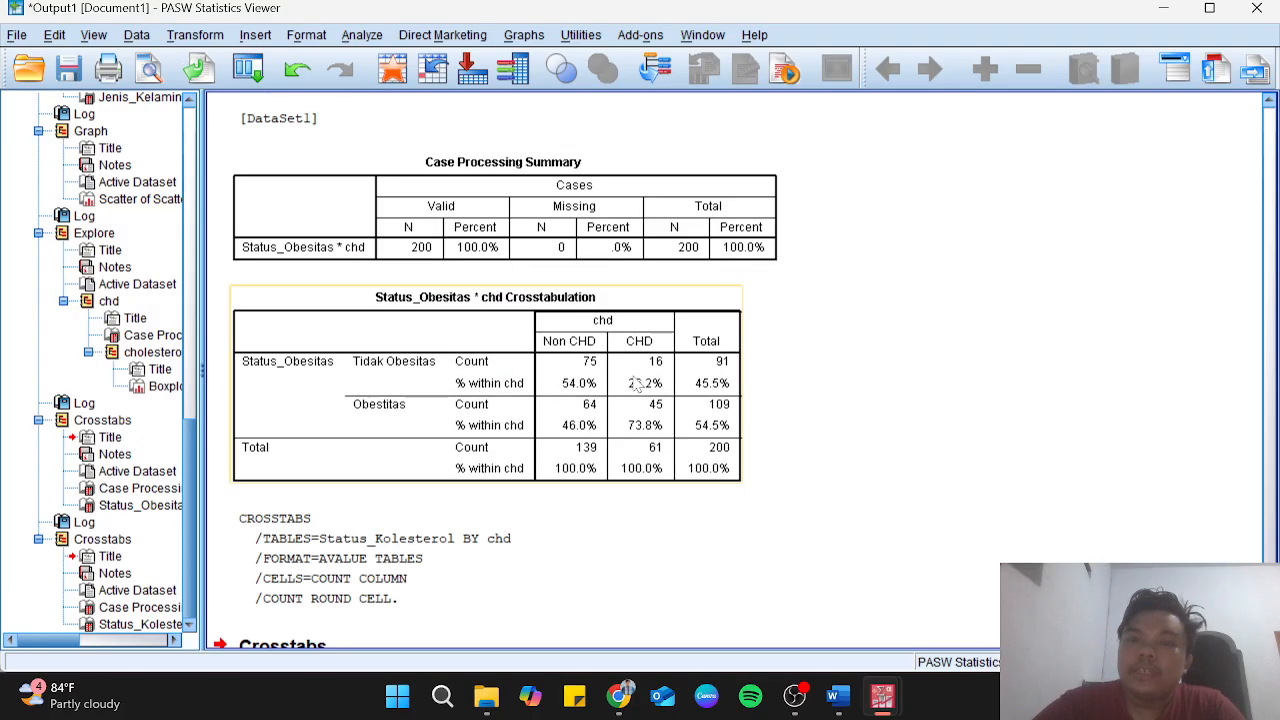
scroll(637, 384, "down", 9)
Switch from the output viewer to the PASW Data Editor showing the variable definitions.
key("alt+Tab")
key("Tab")
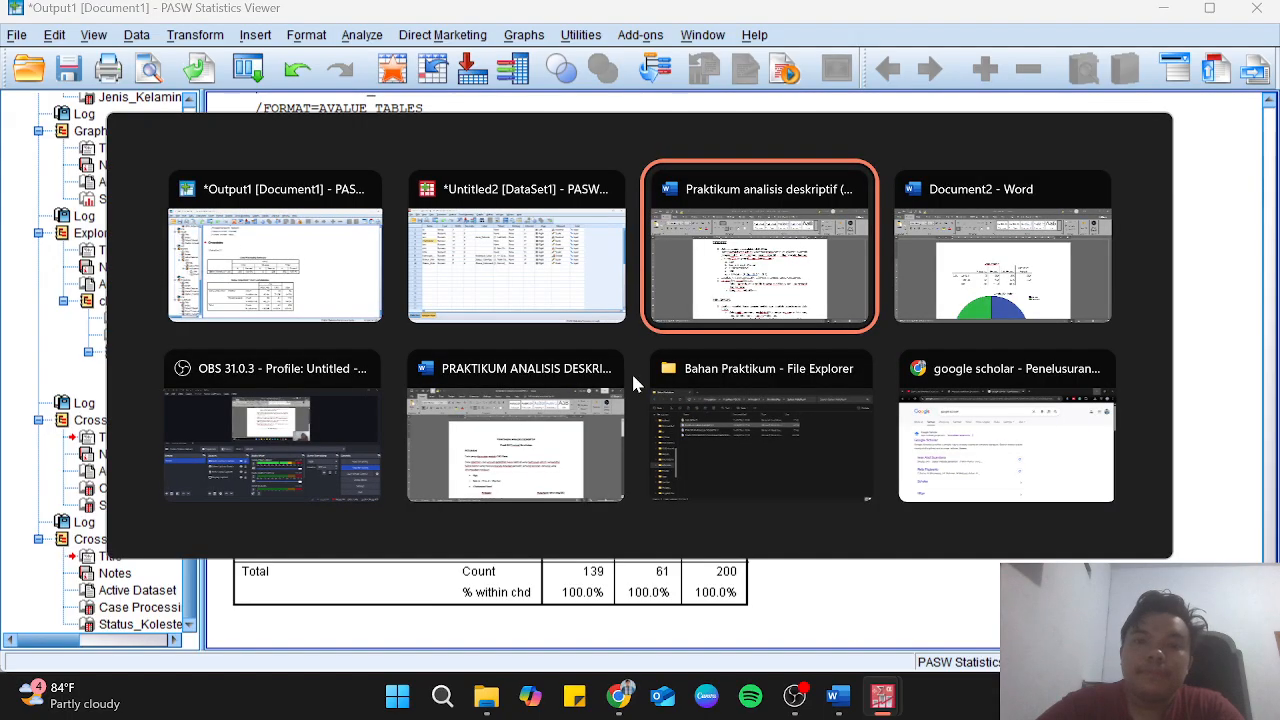
key("Tab")
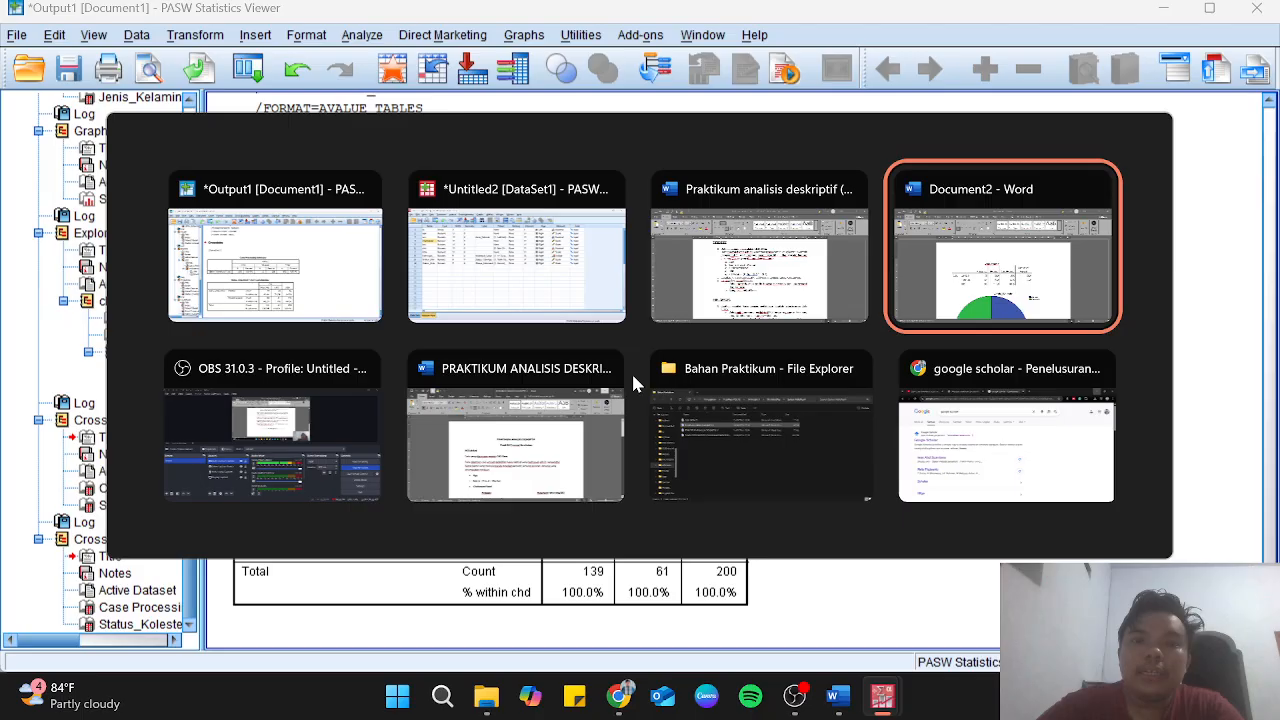
key("shift+Tab")
key("shift+Tab")
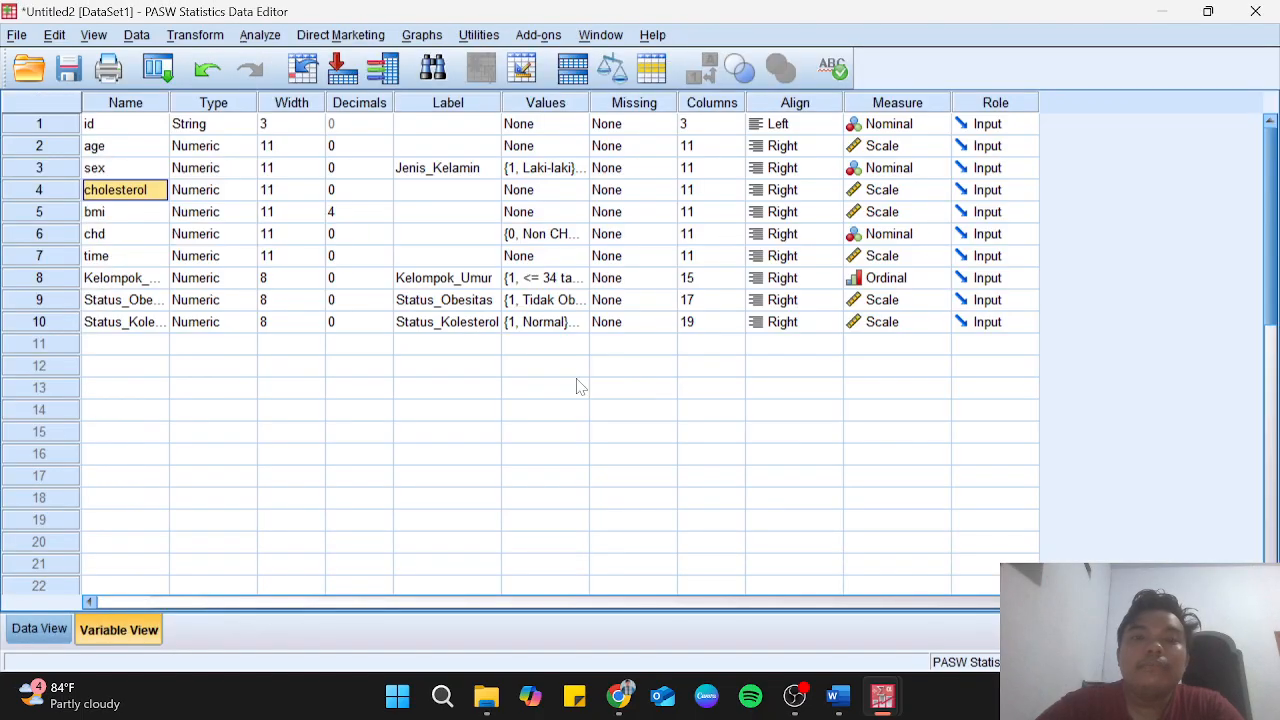
left_click(536, 379)
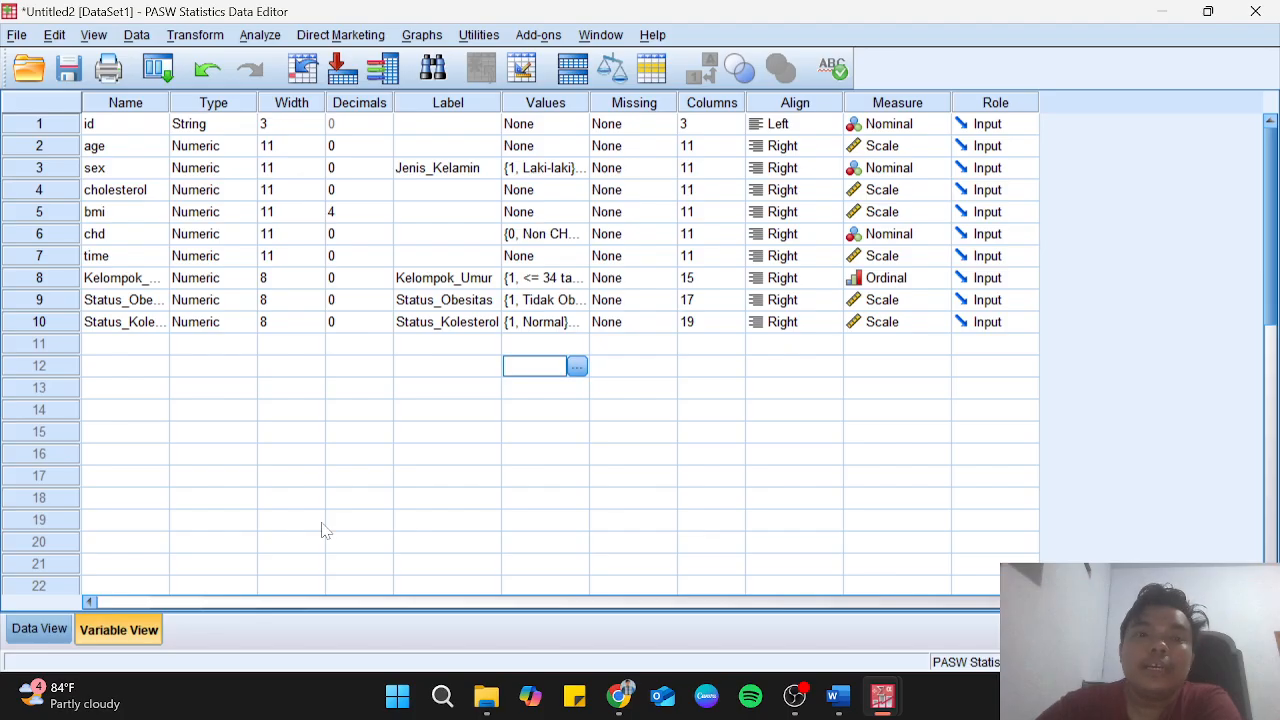
left_click(336, 367)
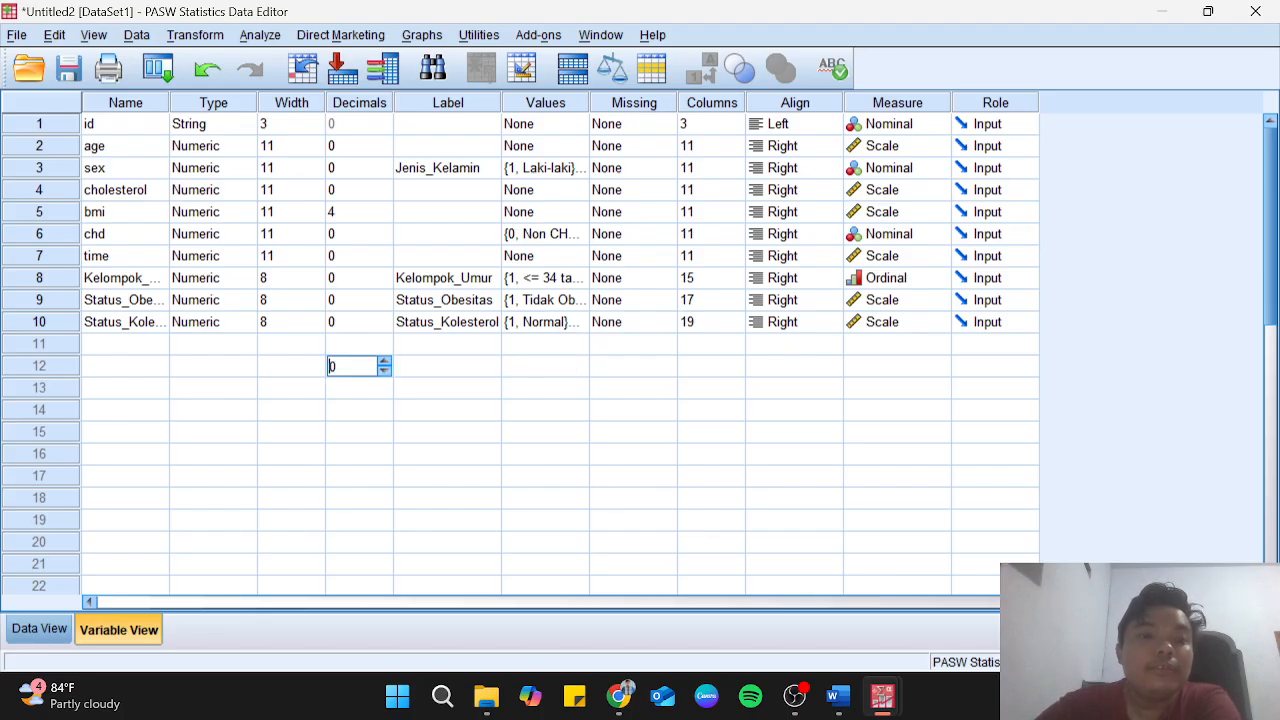
left_click(397, 370)
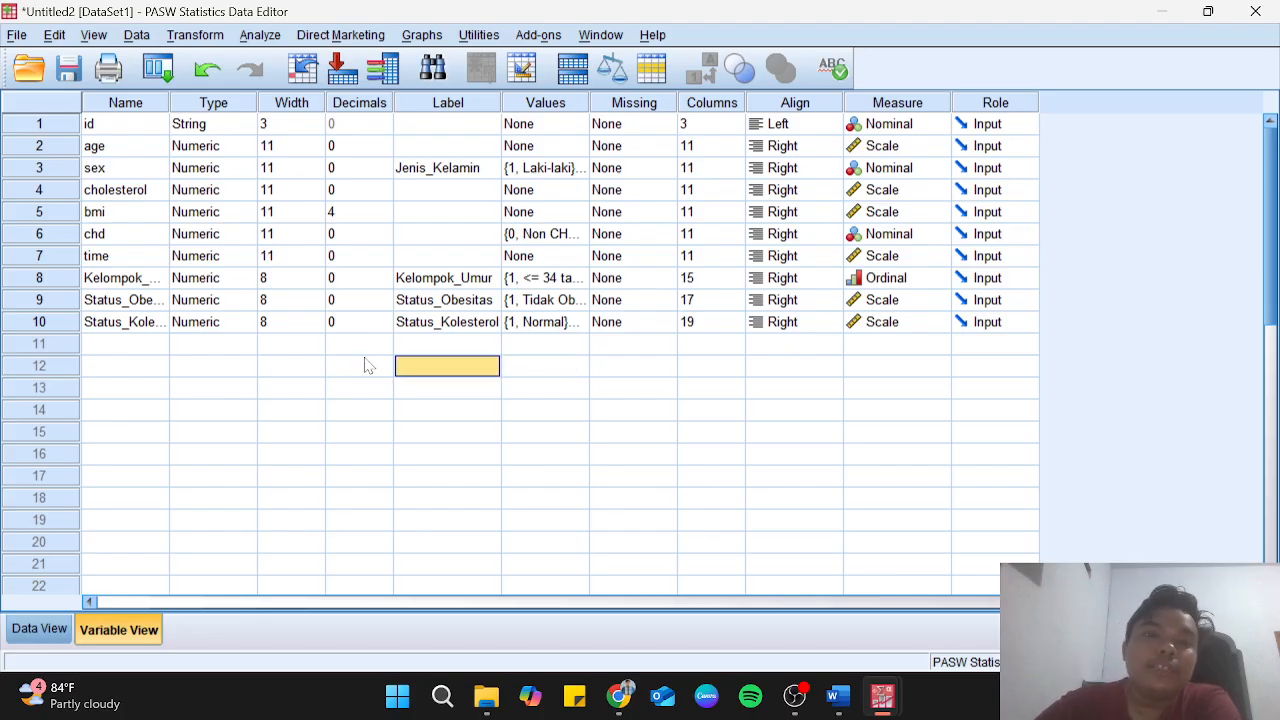